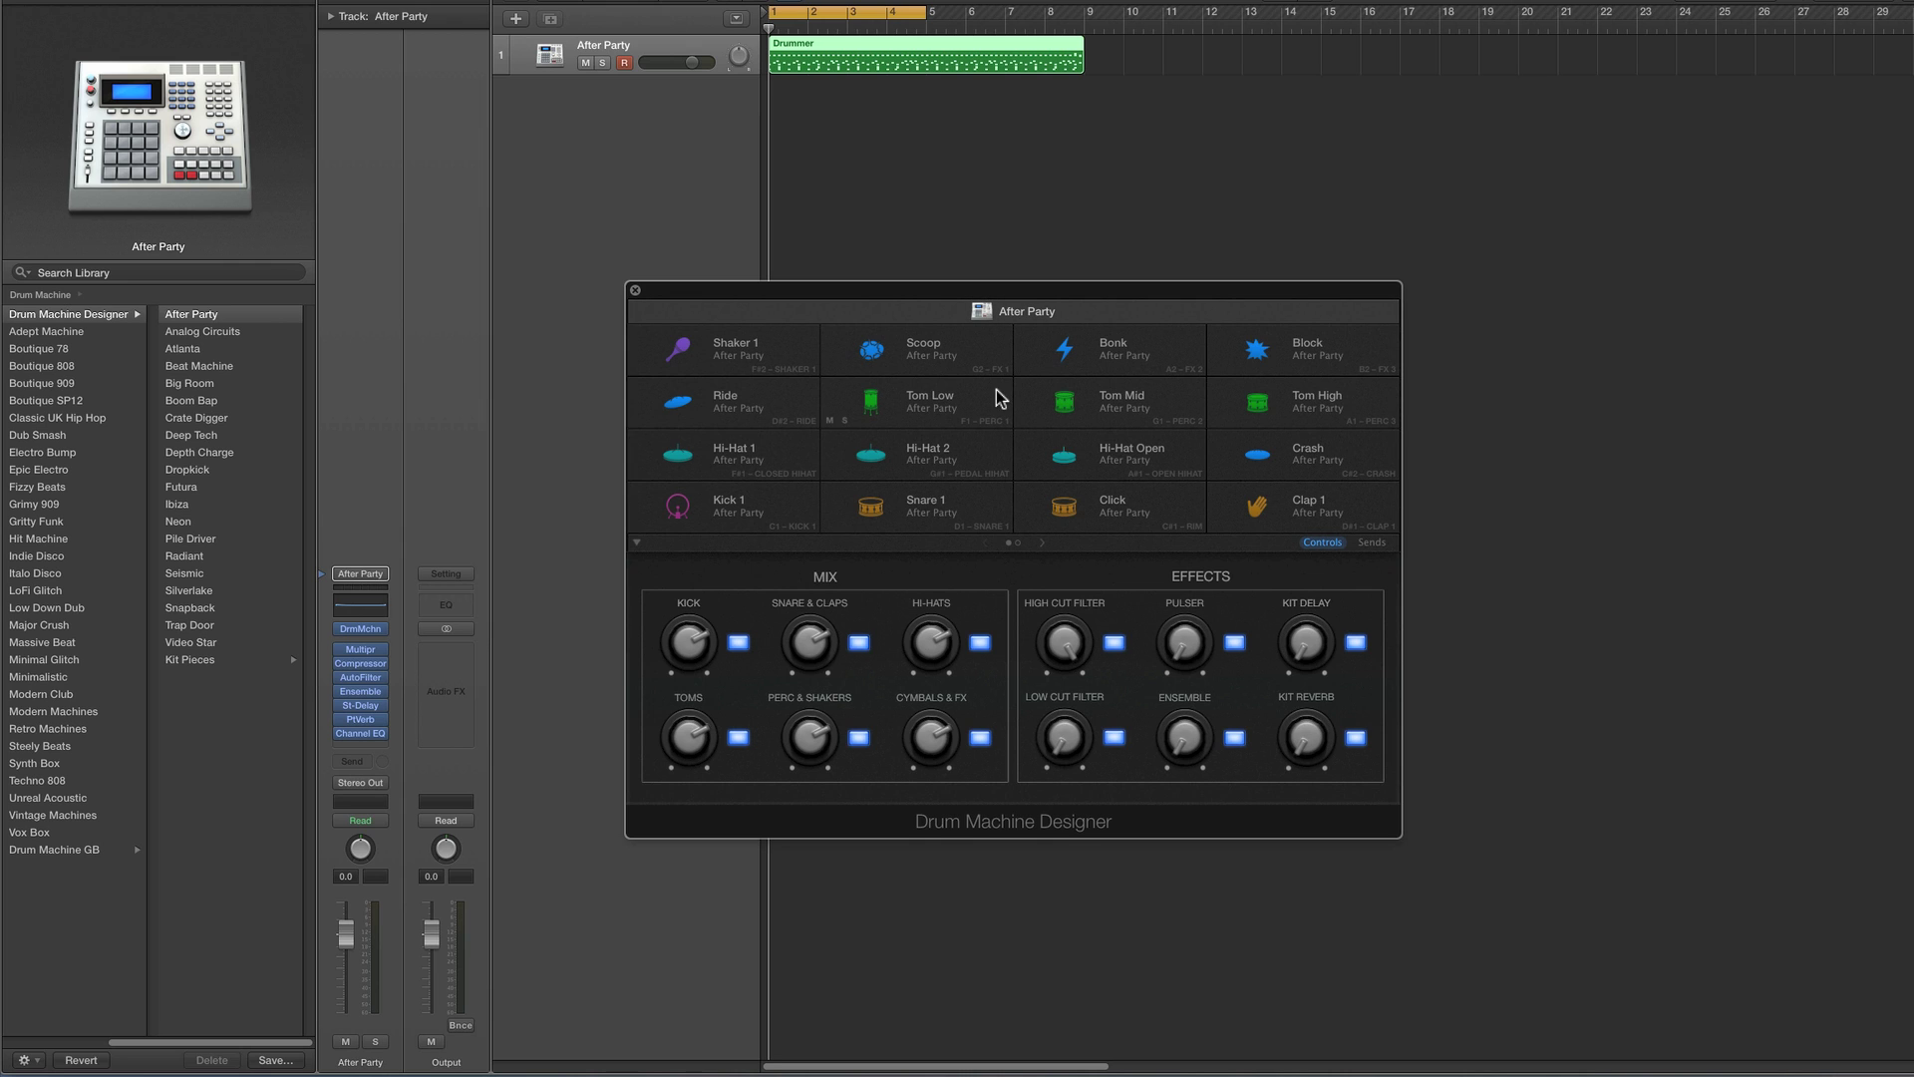
# Switch the library to the Drum Machine category and close the Drum Machine Designer window
pyautogui.moveTo(959, 299); pyautogui.dragTo(964, 297)
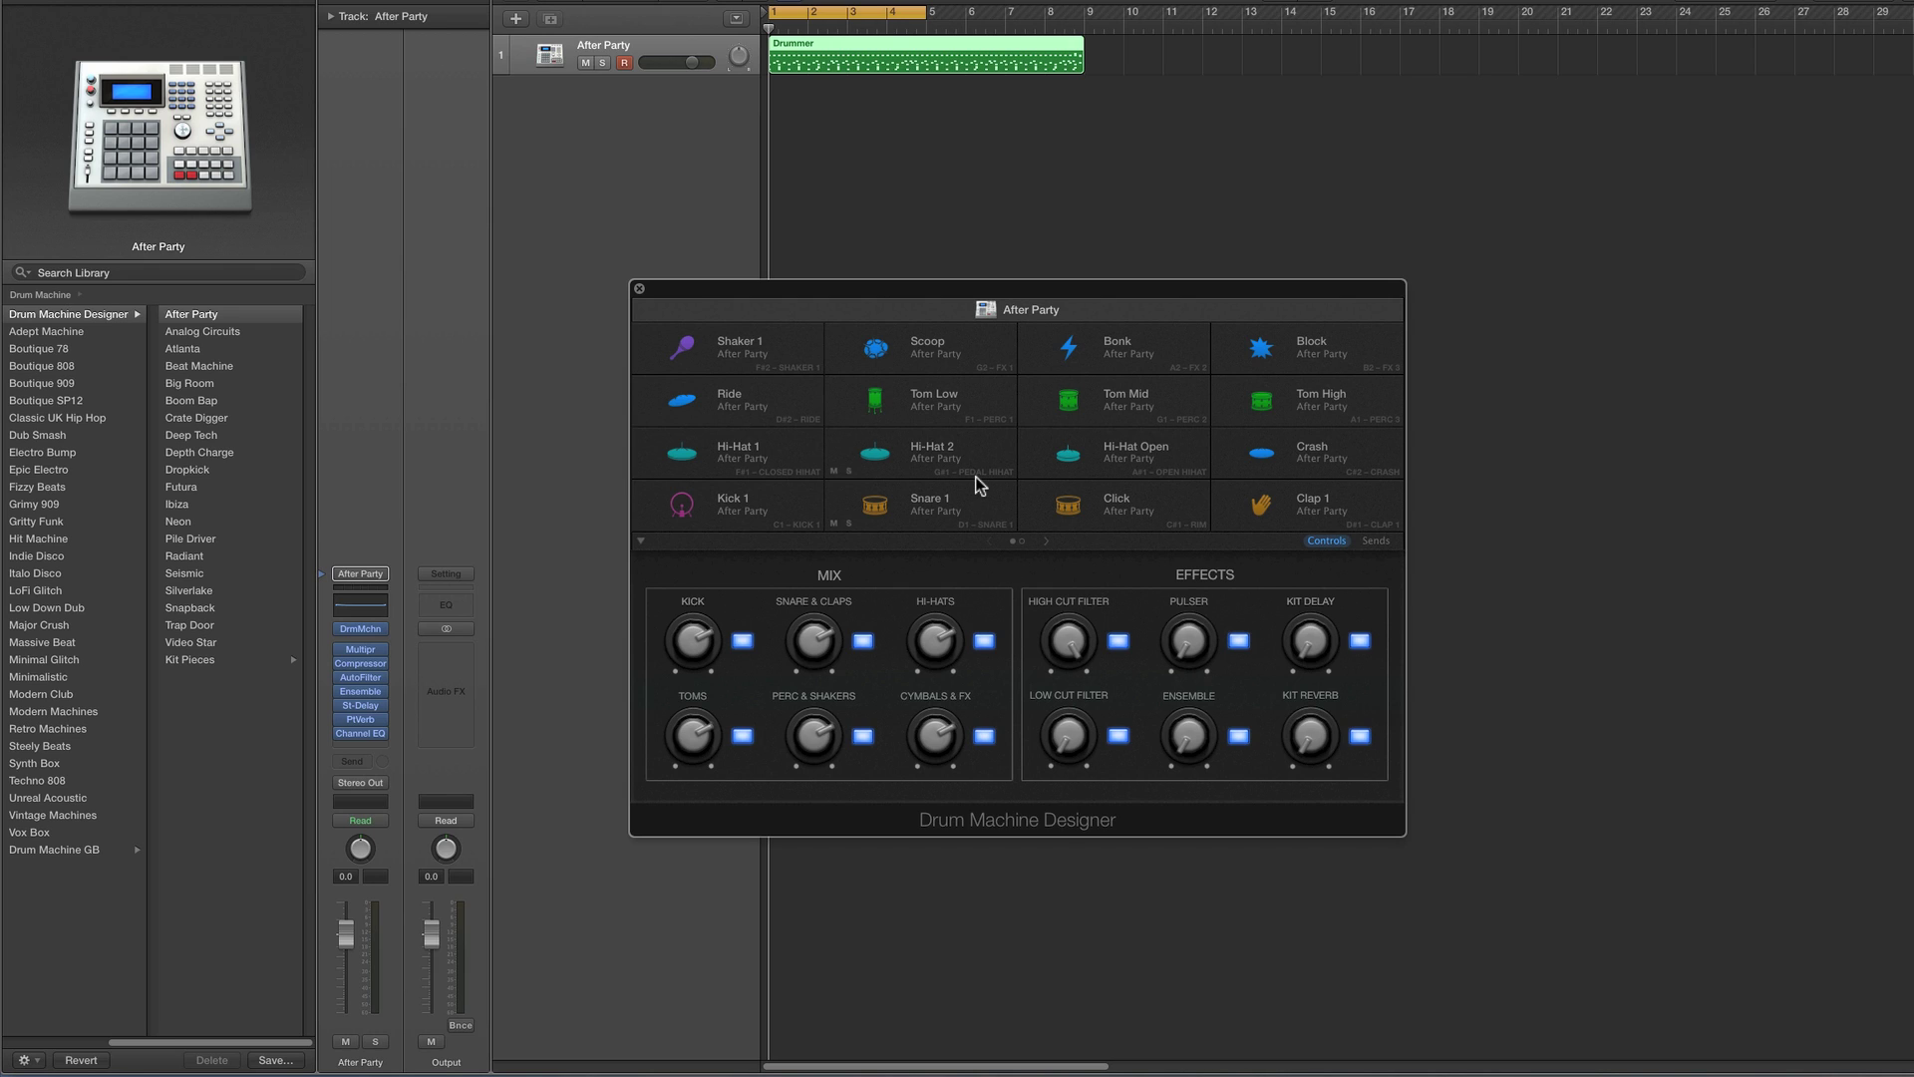
pyautogui.click(12, 1042)
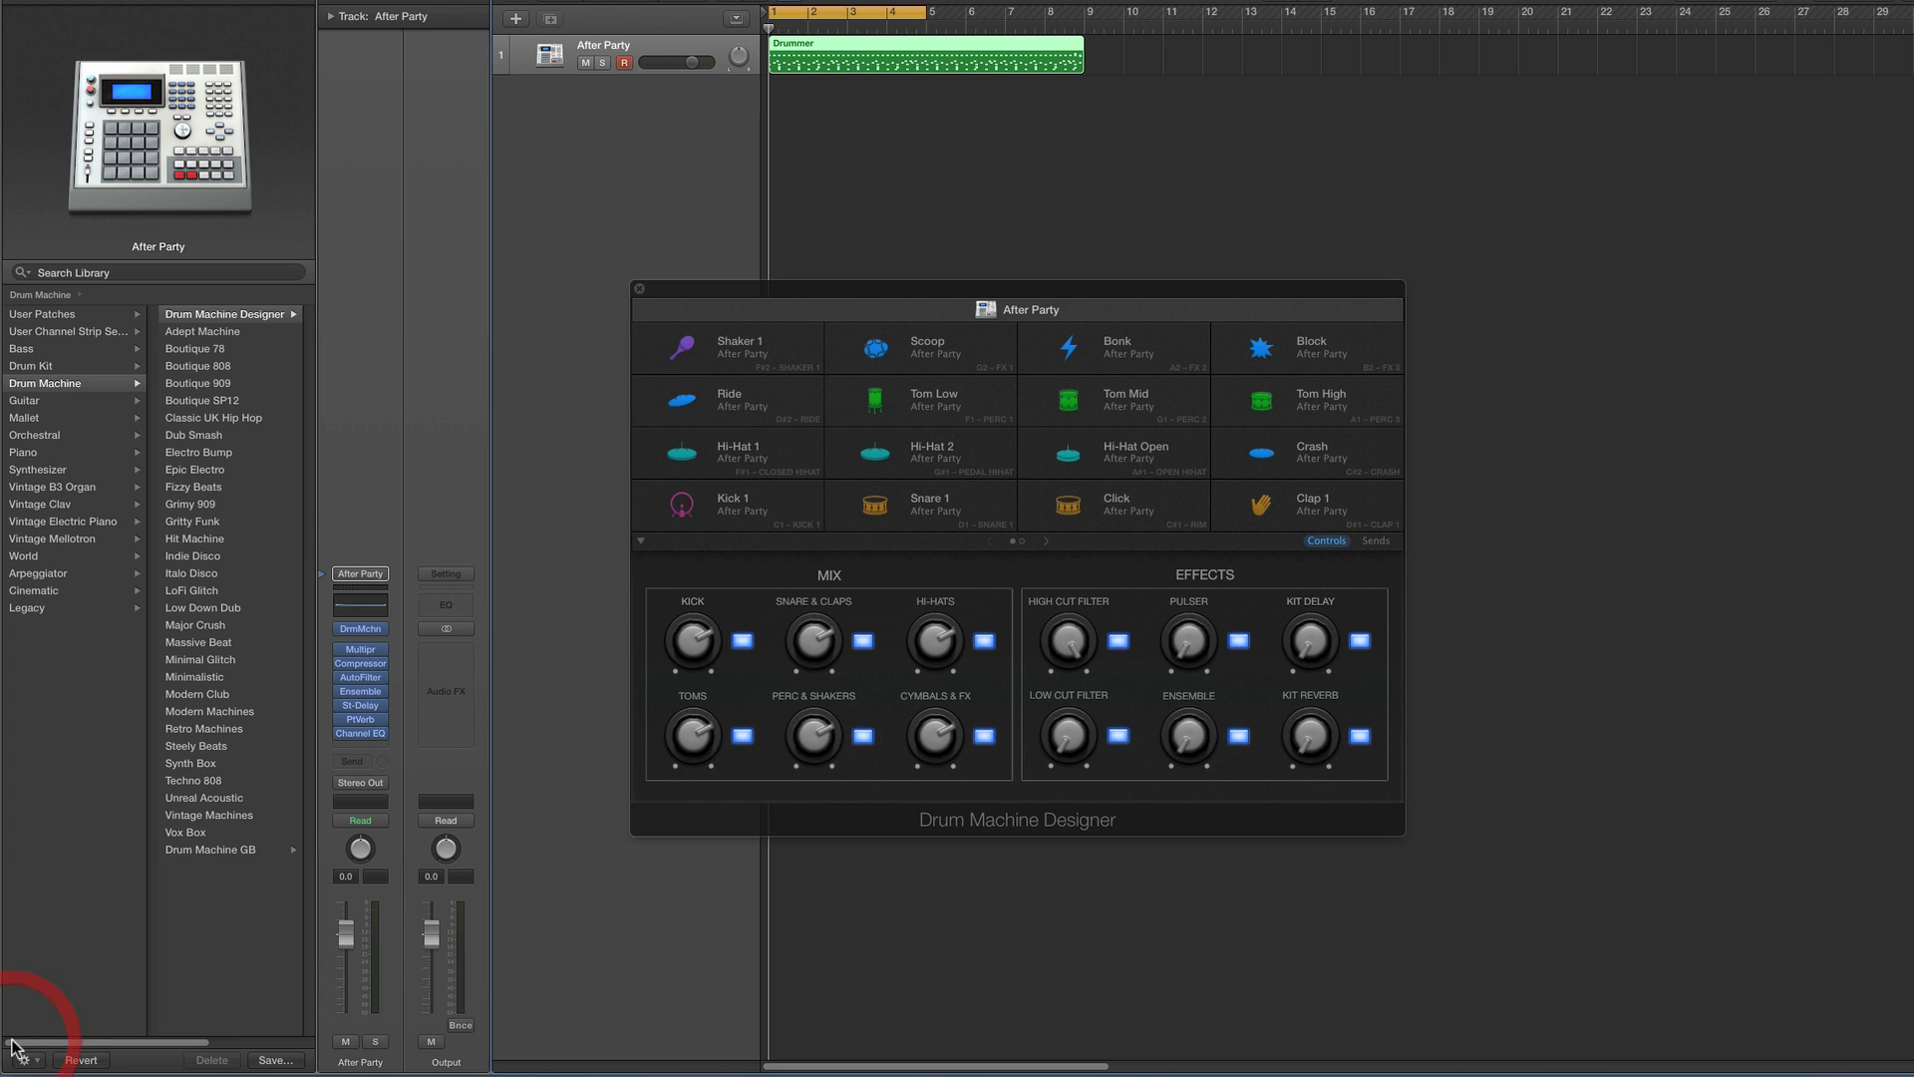
pyautogui.click(65, 384)
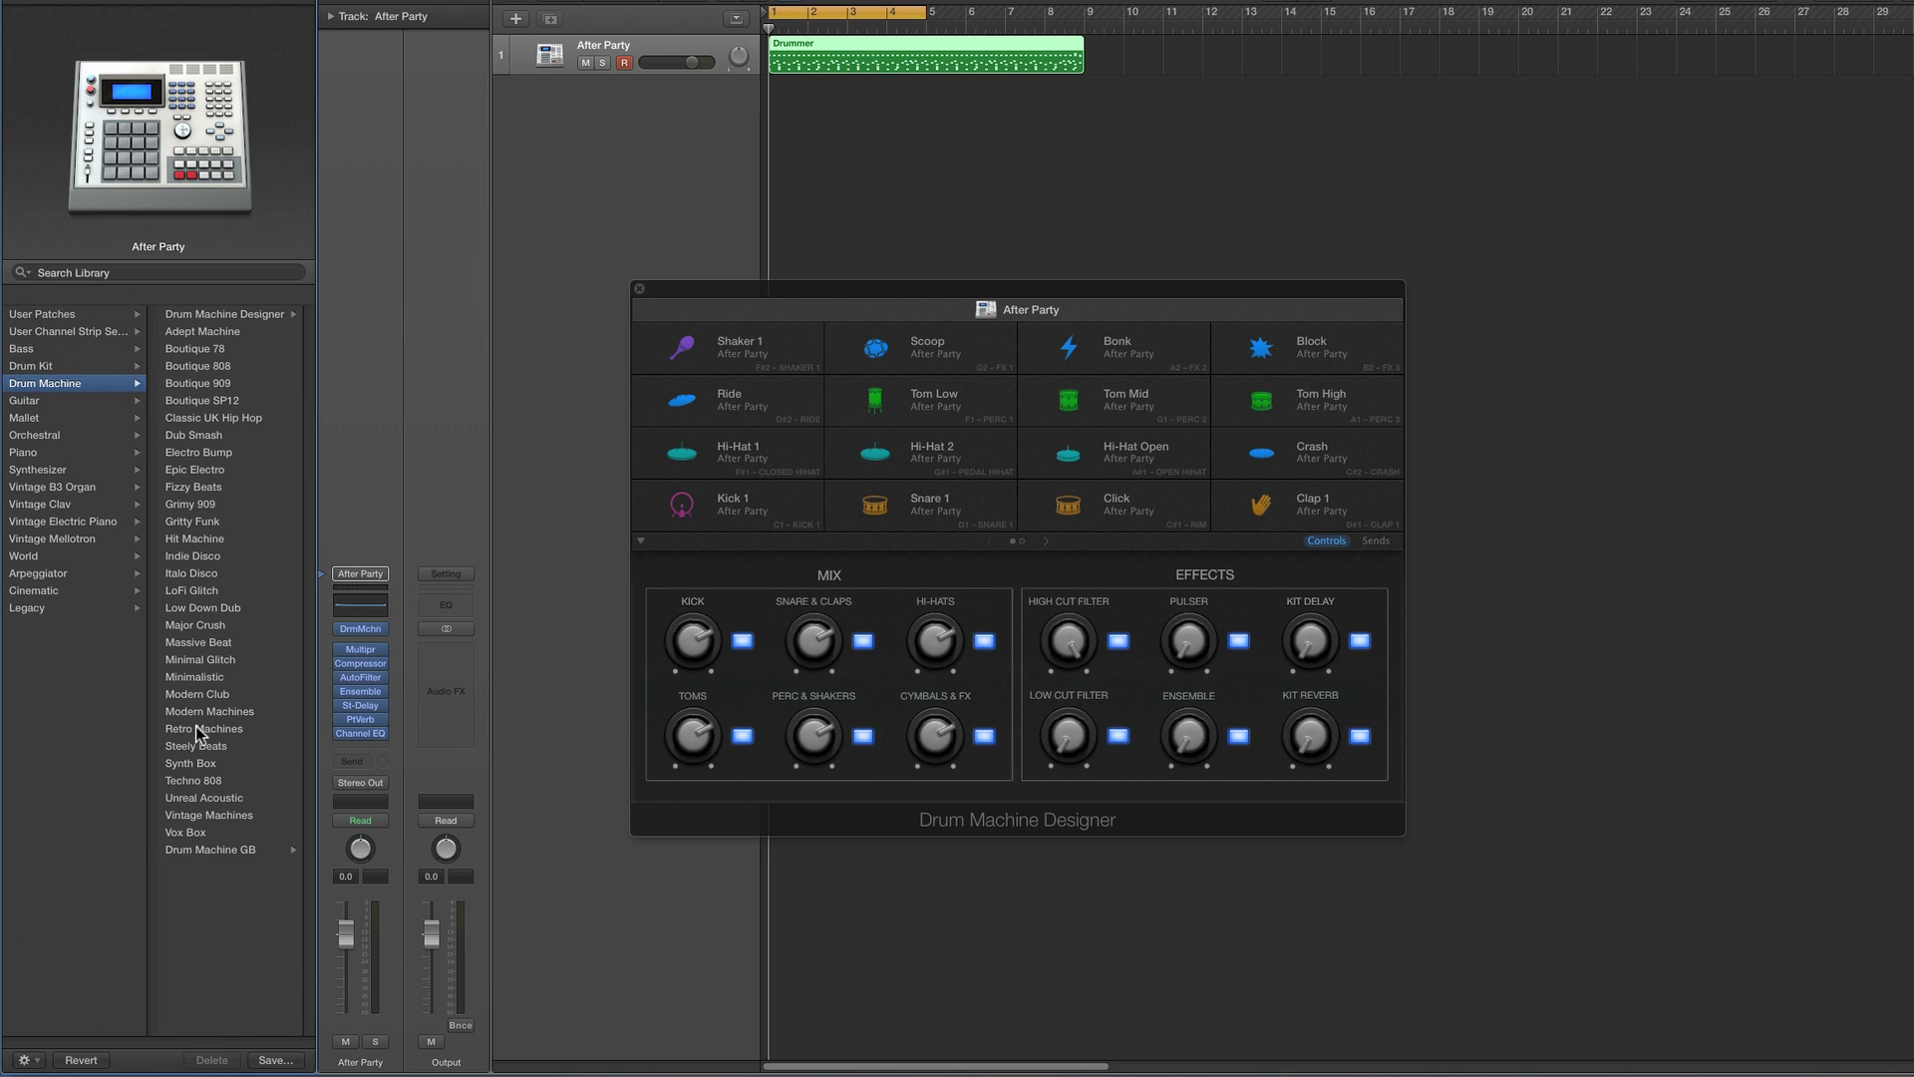
pyautogui.click(883, 291)
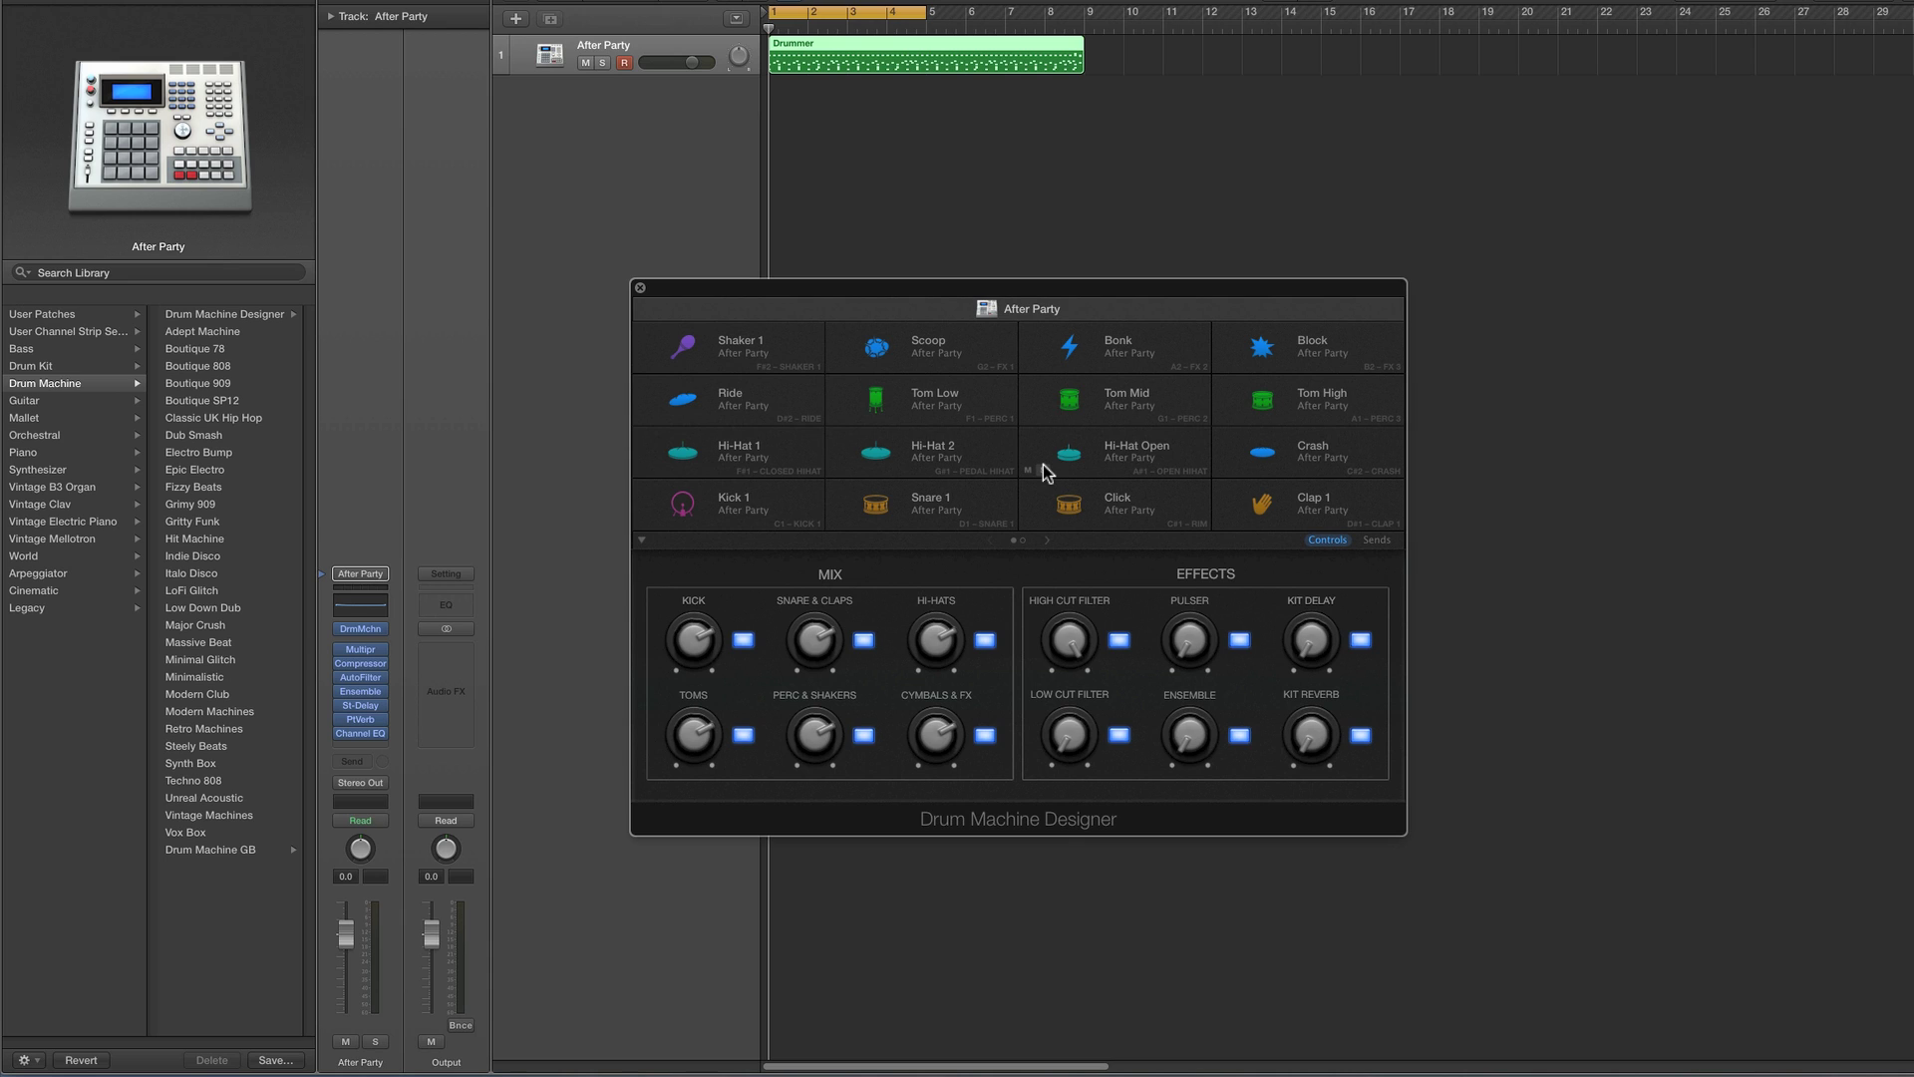
pyautogui.click(640, 288)
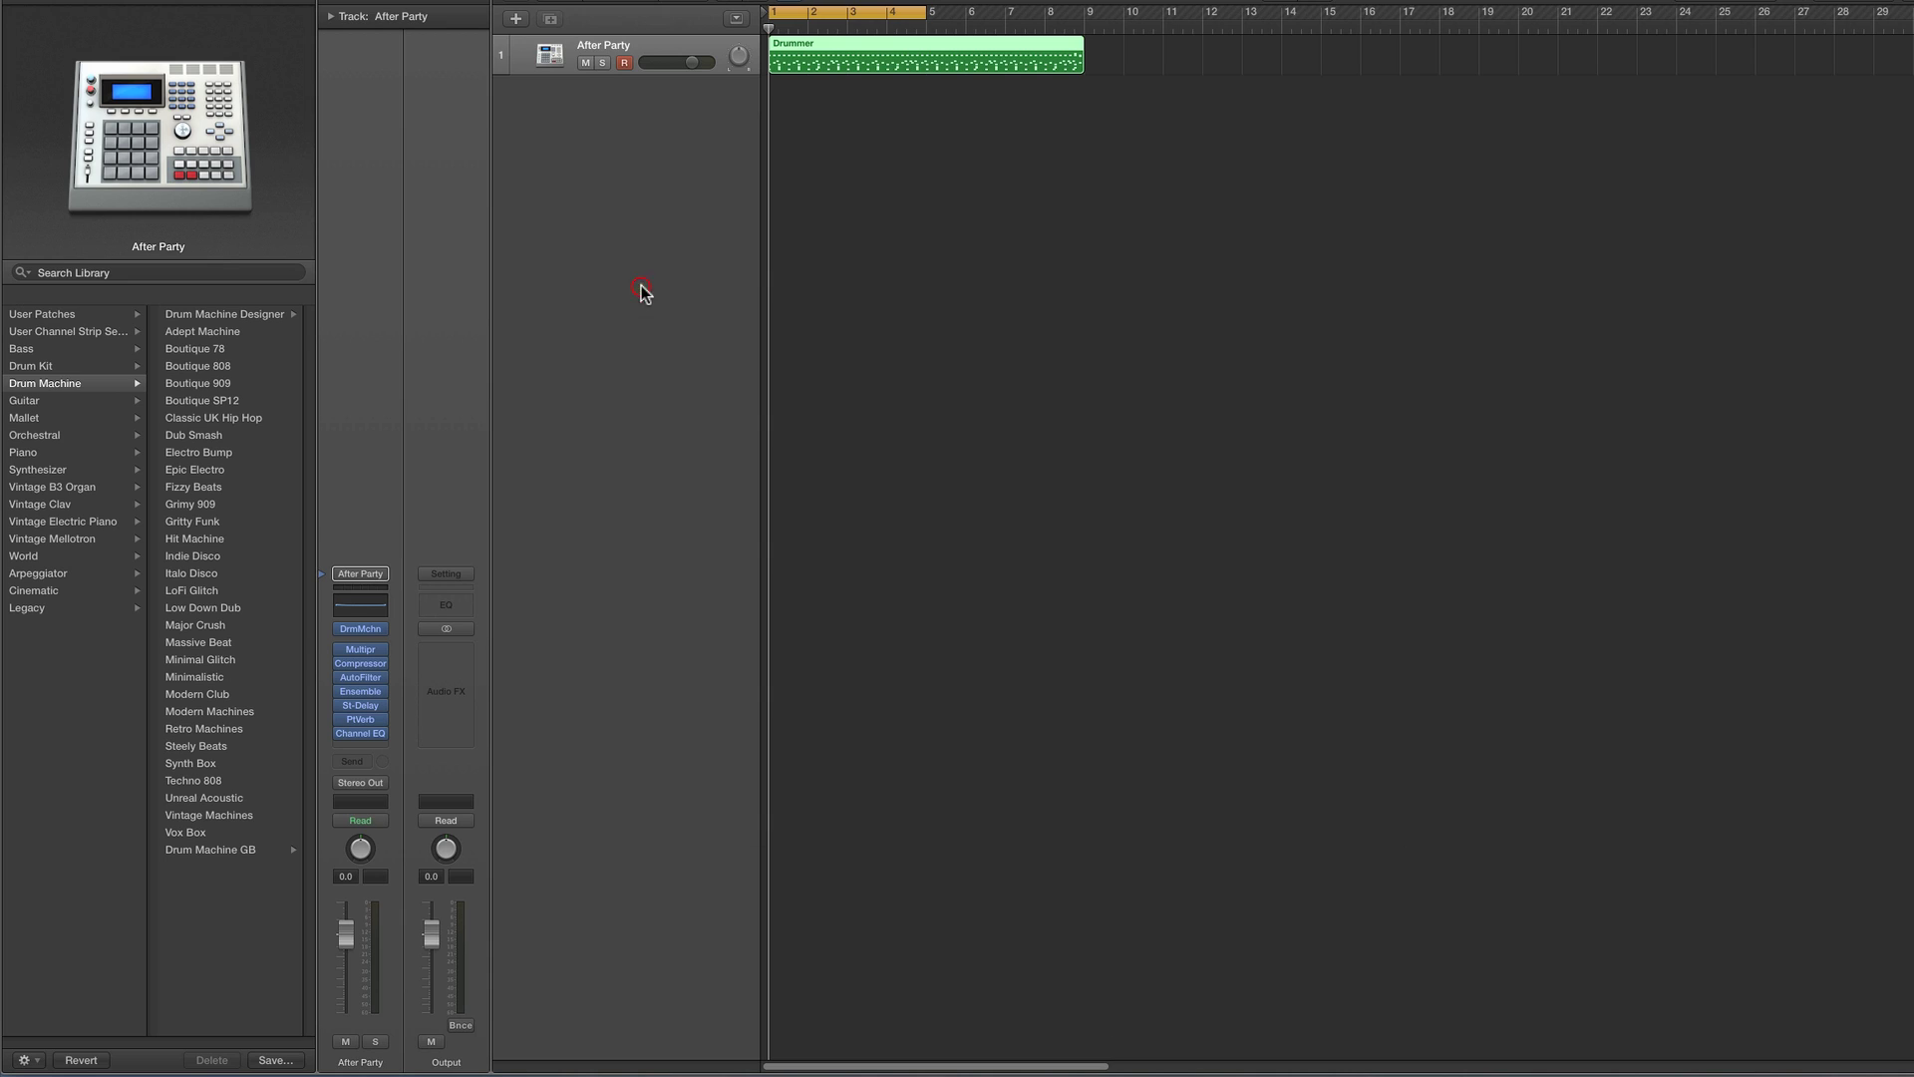
# Load the Boutique 909 drum machine patch onto the After Party track
pyautogui.click(644, 52)
pyautogui.click(65, 387)
pyautogui.click(197, 383)
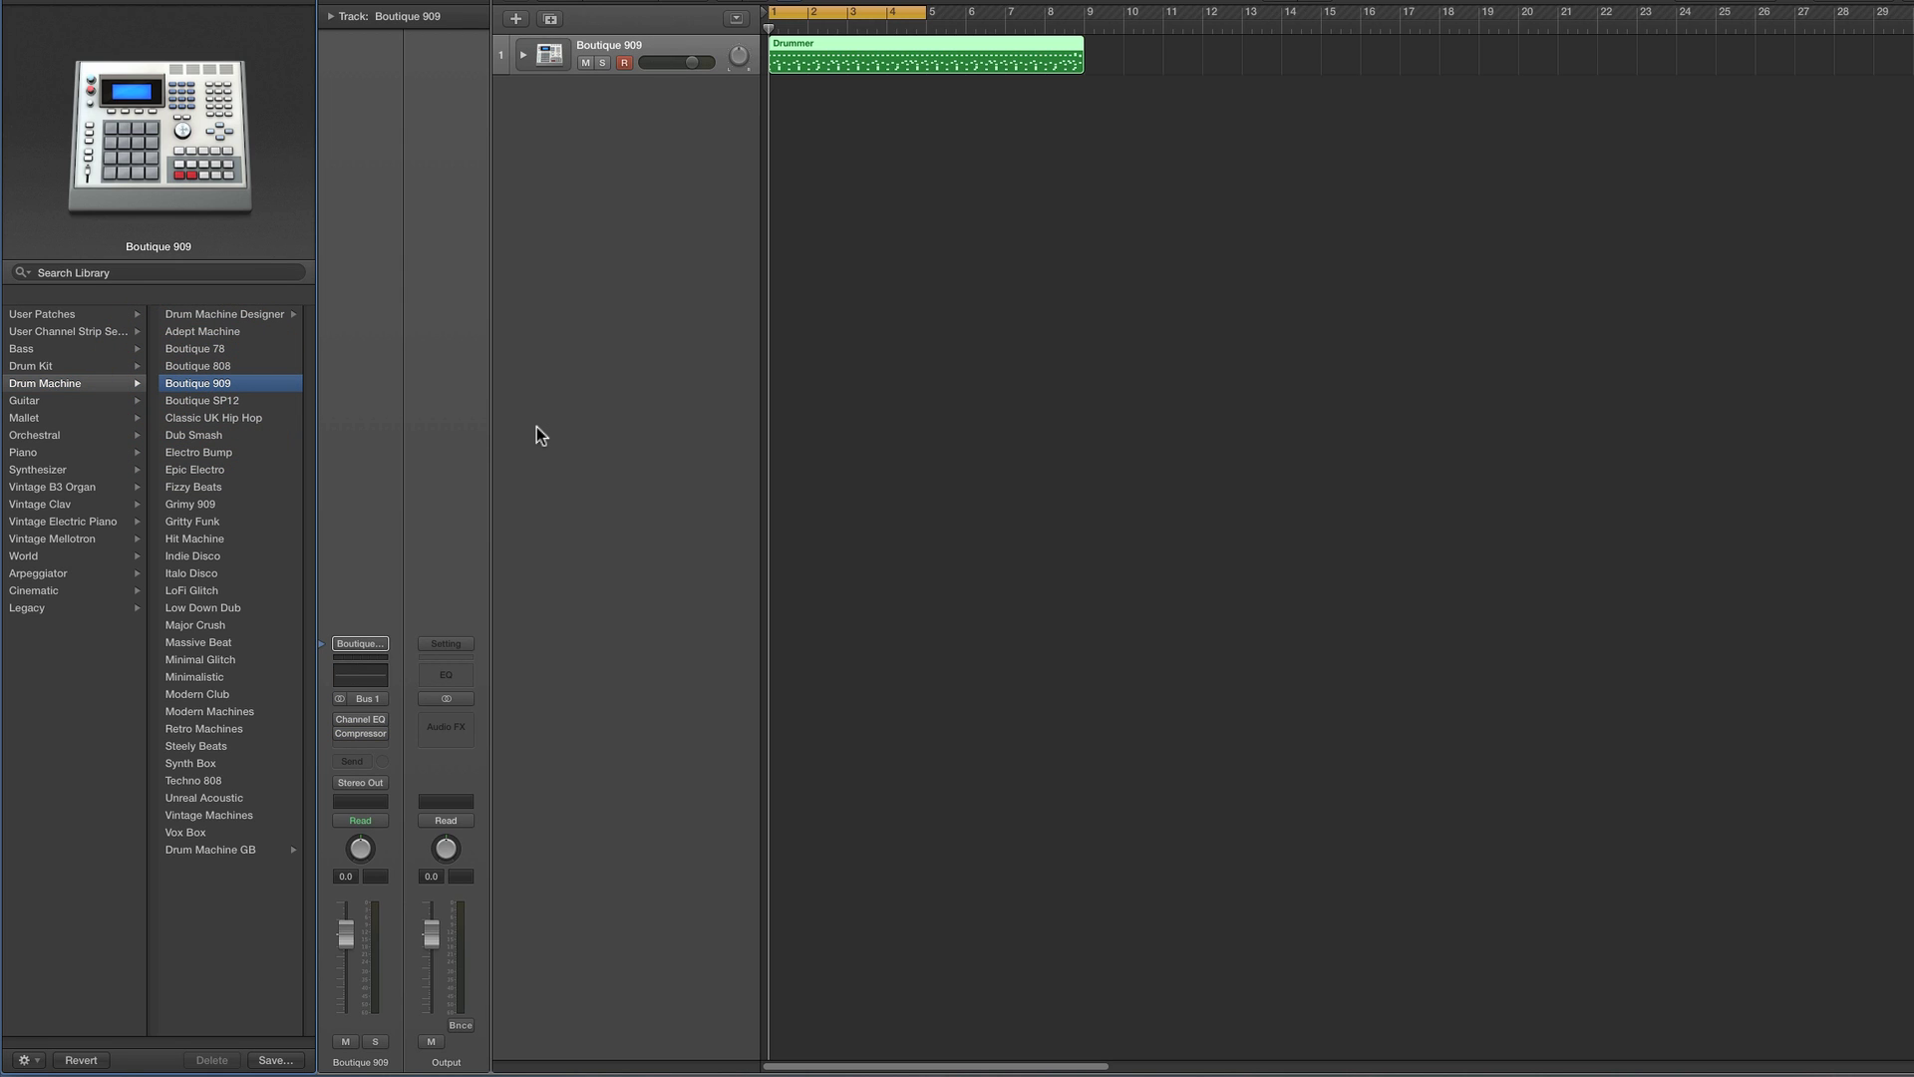
# Unfold and fold the Boutique 909 track stack in the track list to examine its subtracks
pyautogui.click(525, 56)
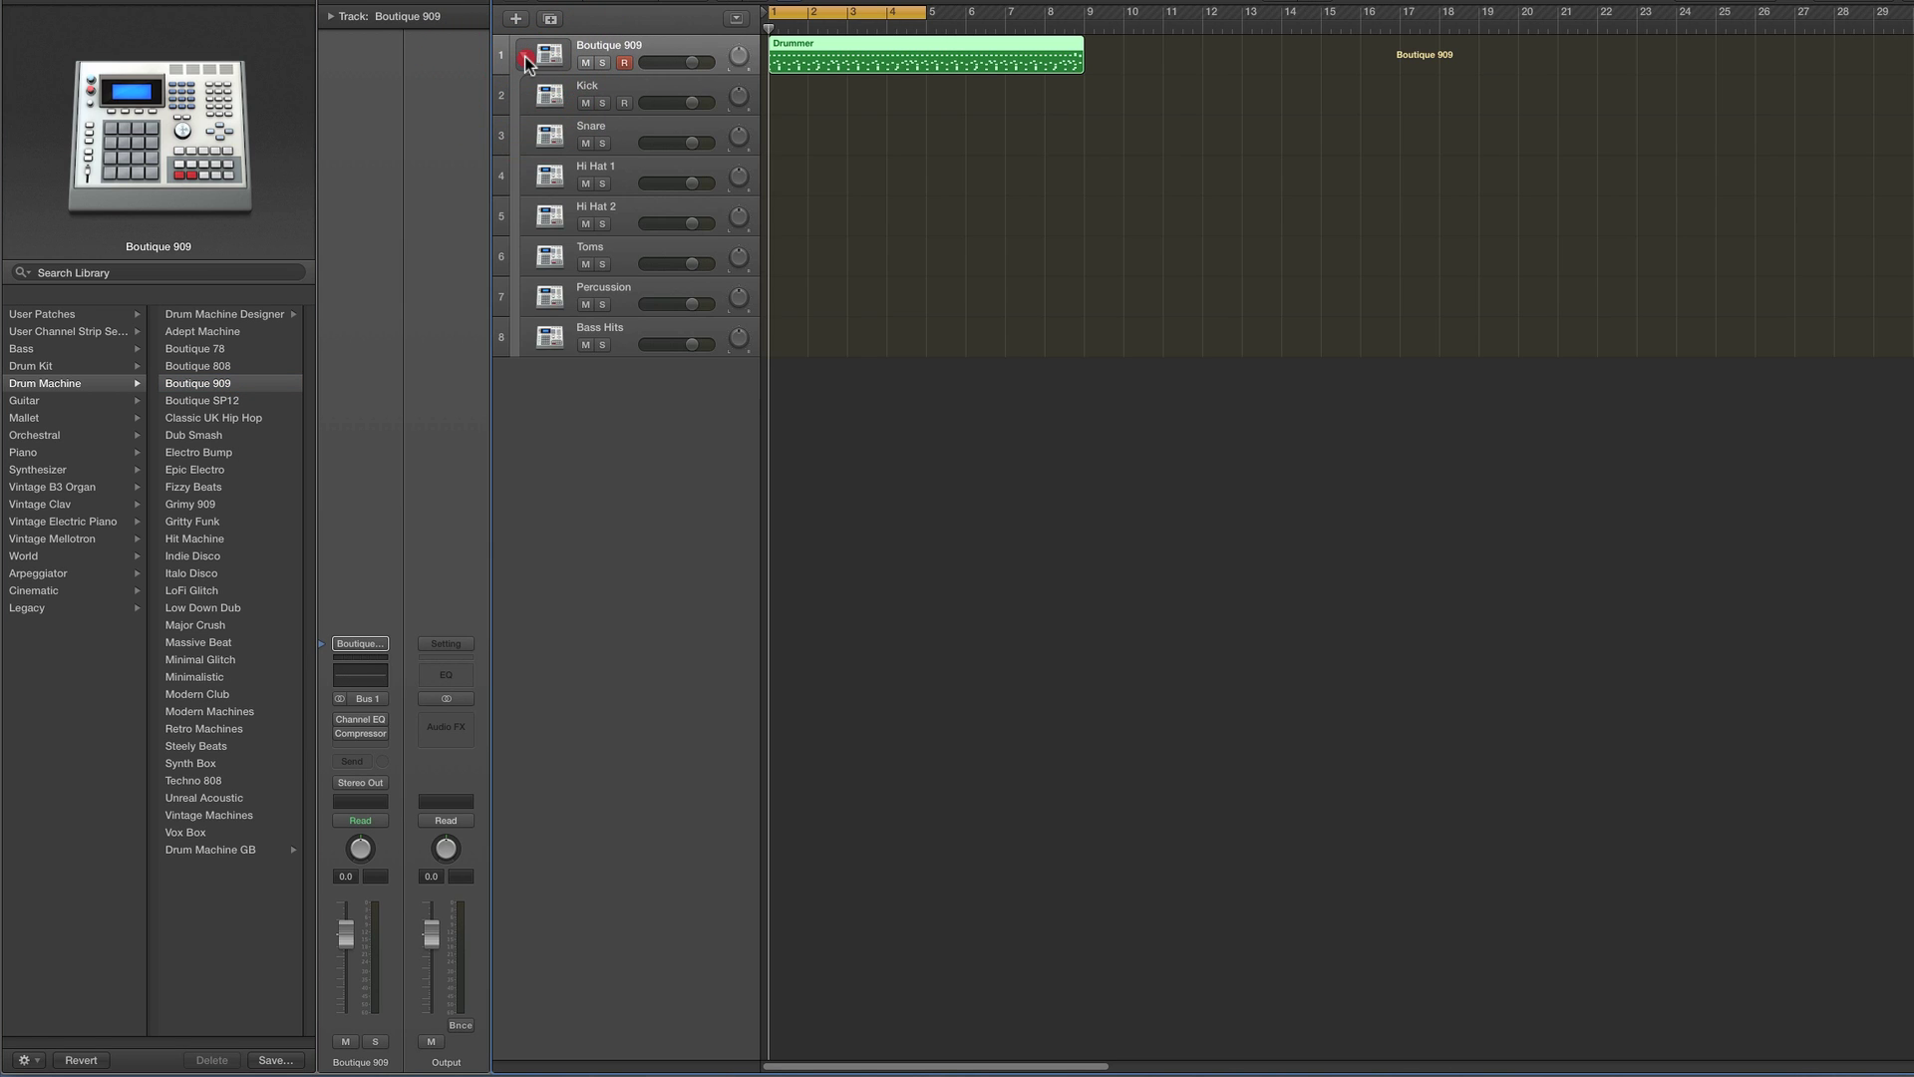
pyautogui.click(525, 56)
pyautogui.click(525, 56)
pyautogui.click(525, 55)
pyautogui.click(525, 56)
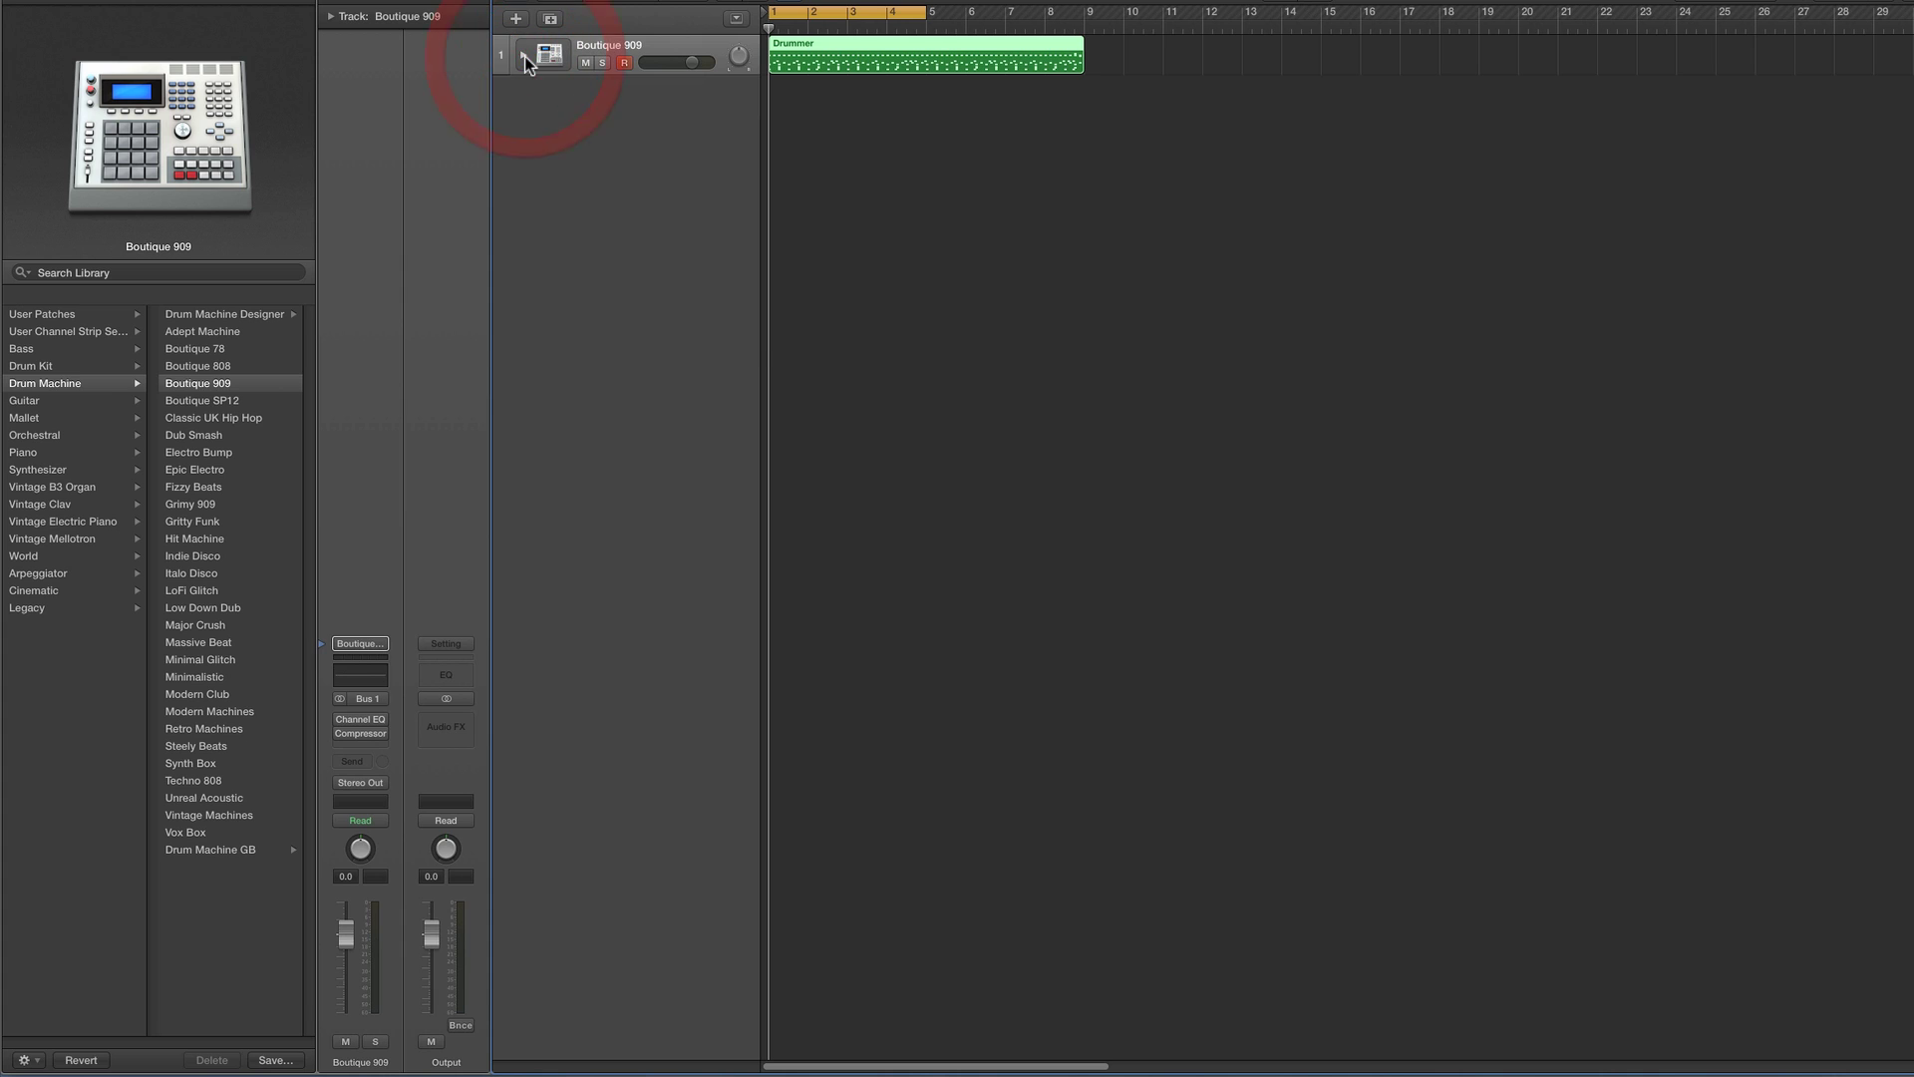
pyautogui.click(523, 55)
# Show the mixer and set the Boutique 909 channel's volume to +0.2 dB
pyautogui.press('x')
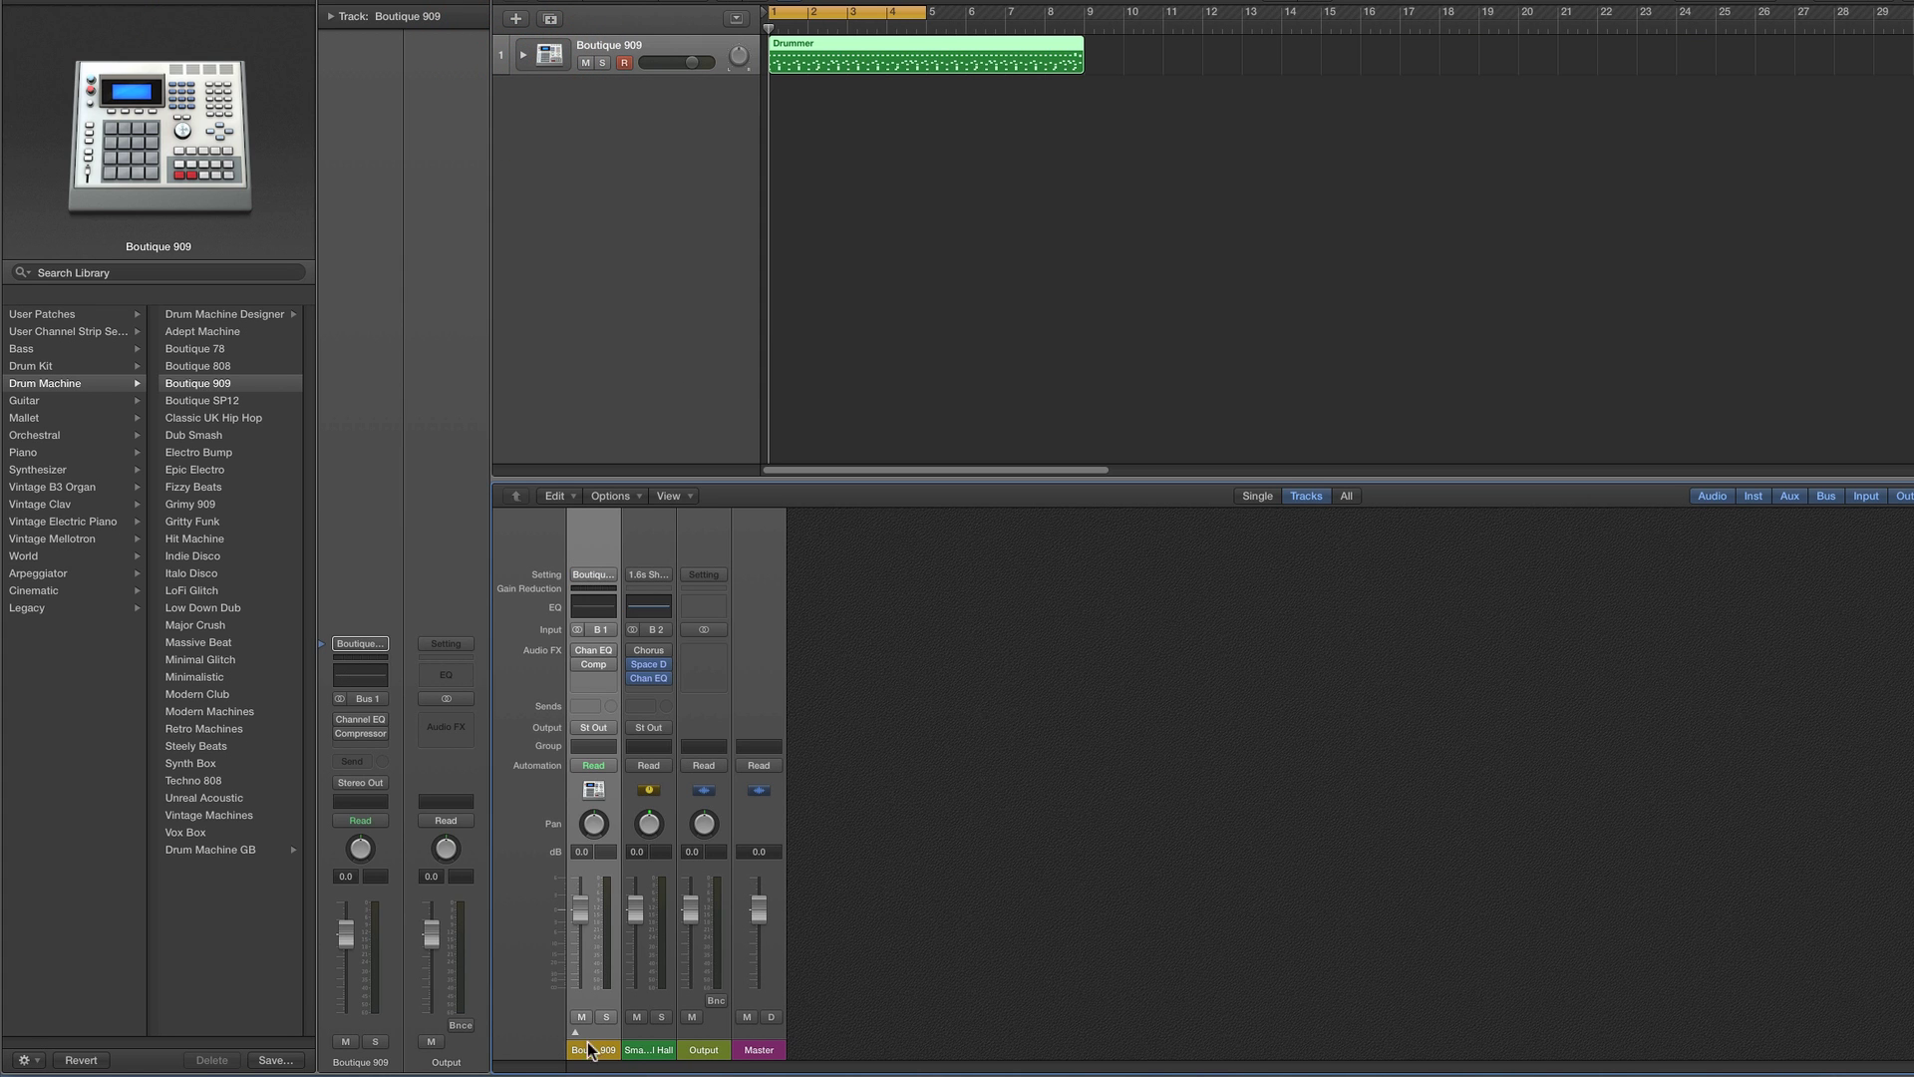
pyautogui.moveTo(580, 909); pyautogui.dragTo(580, 907)
# Unfold the Boutique 909 stack in the mixer to show the channel strips of its individual drum sounds
pyautogui.click(575, 1034)
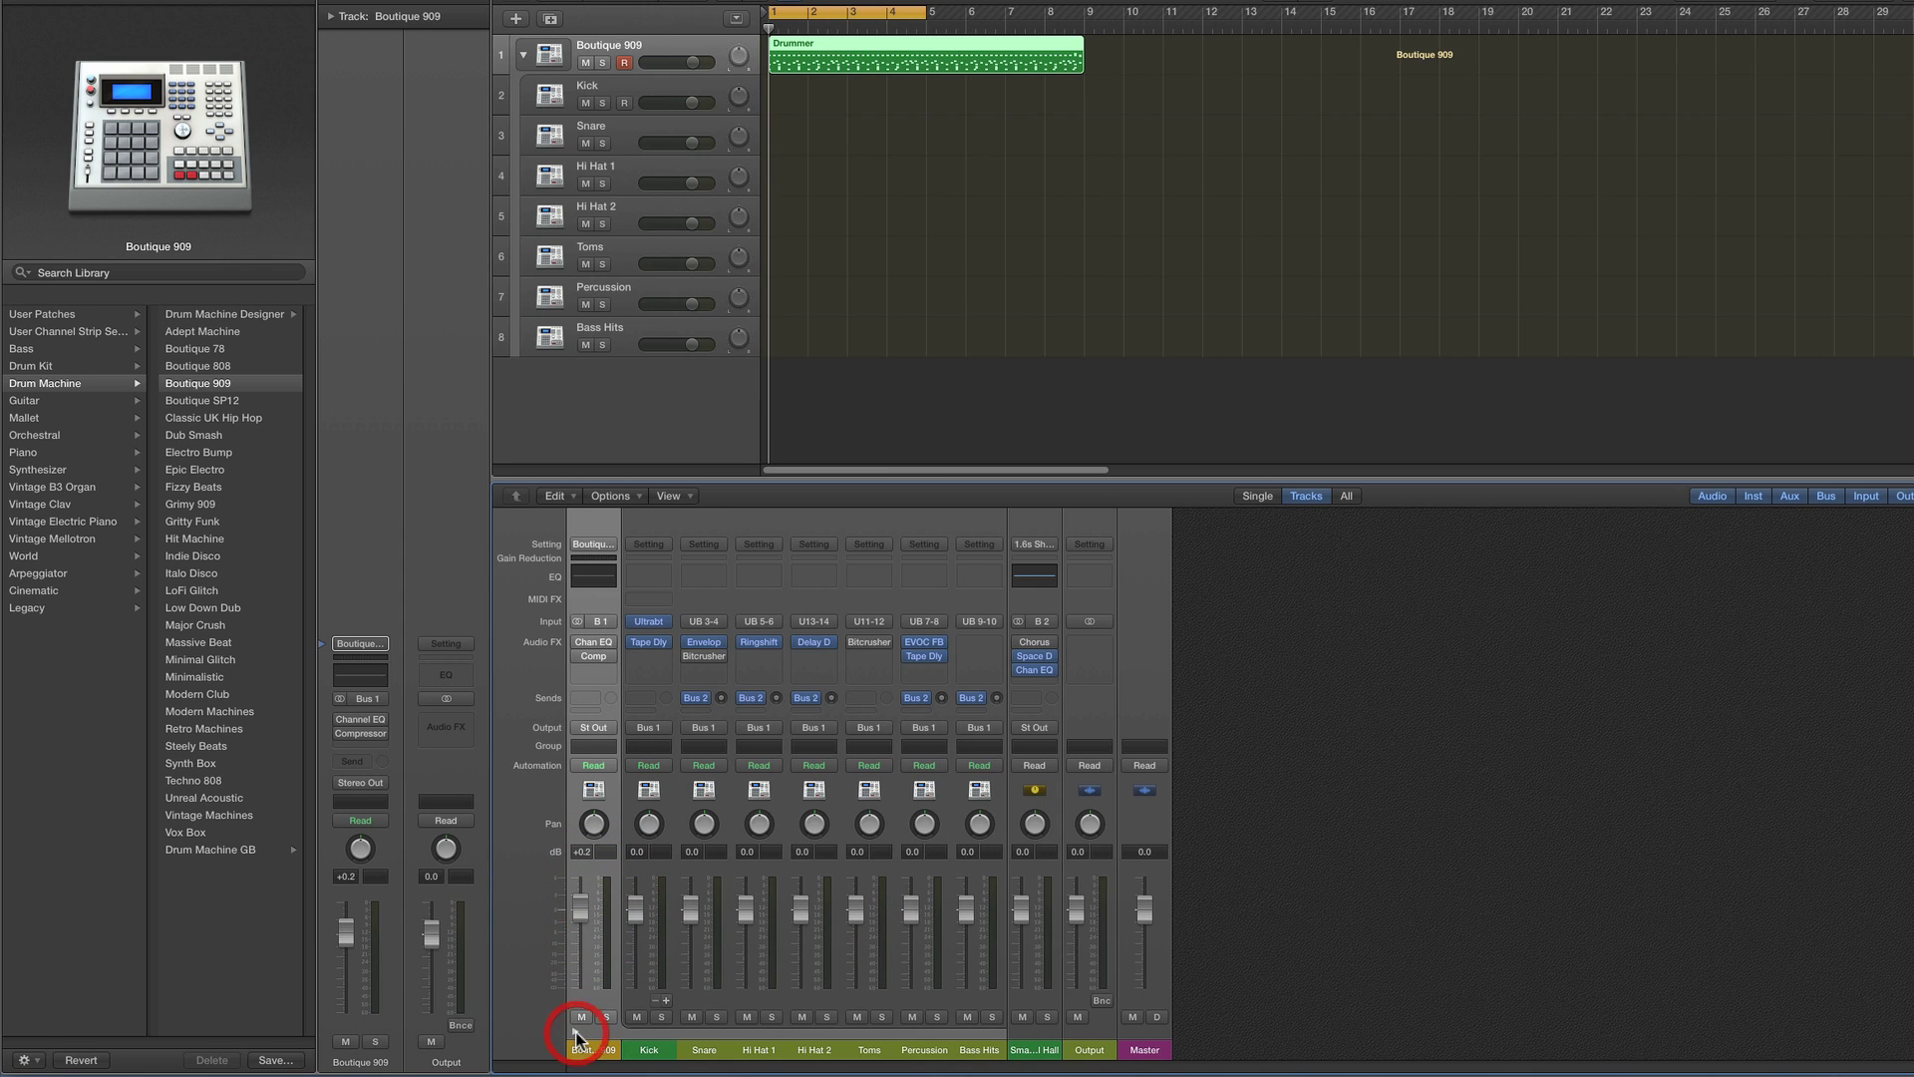
pyautogui.click(576, 1035)
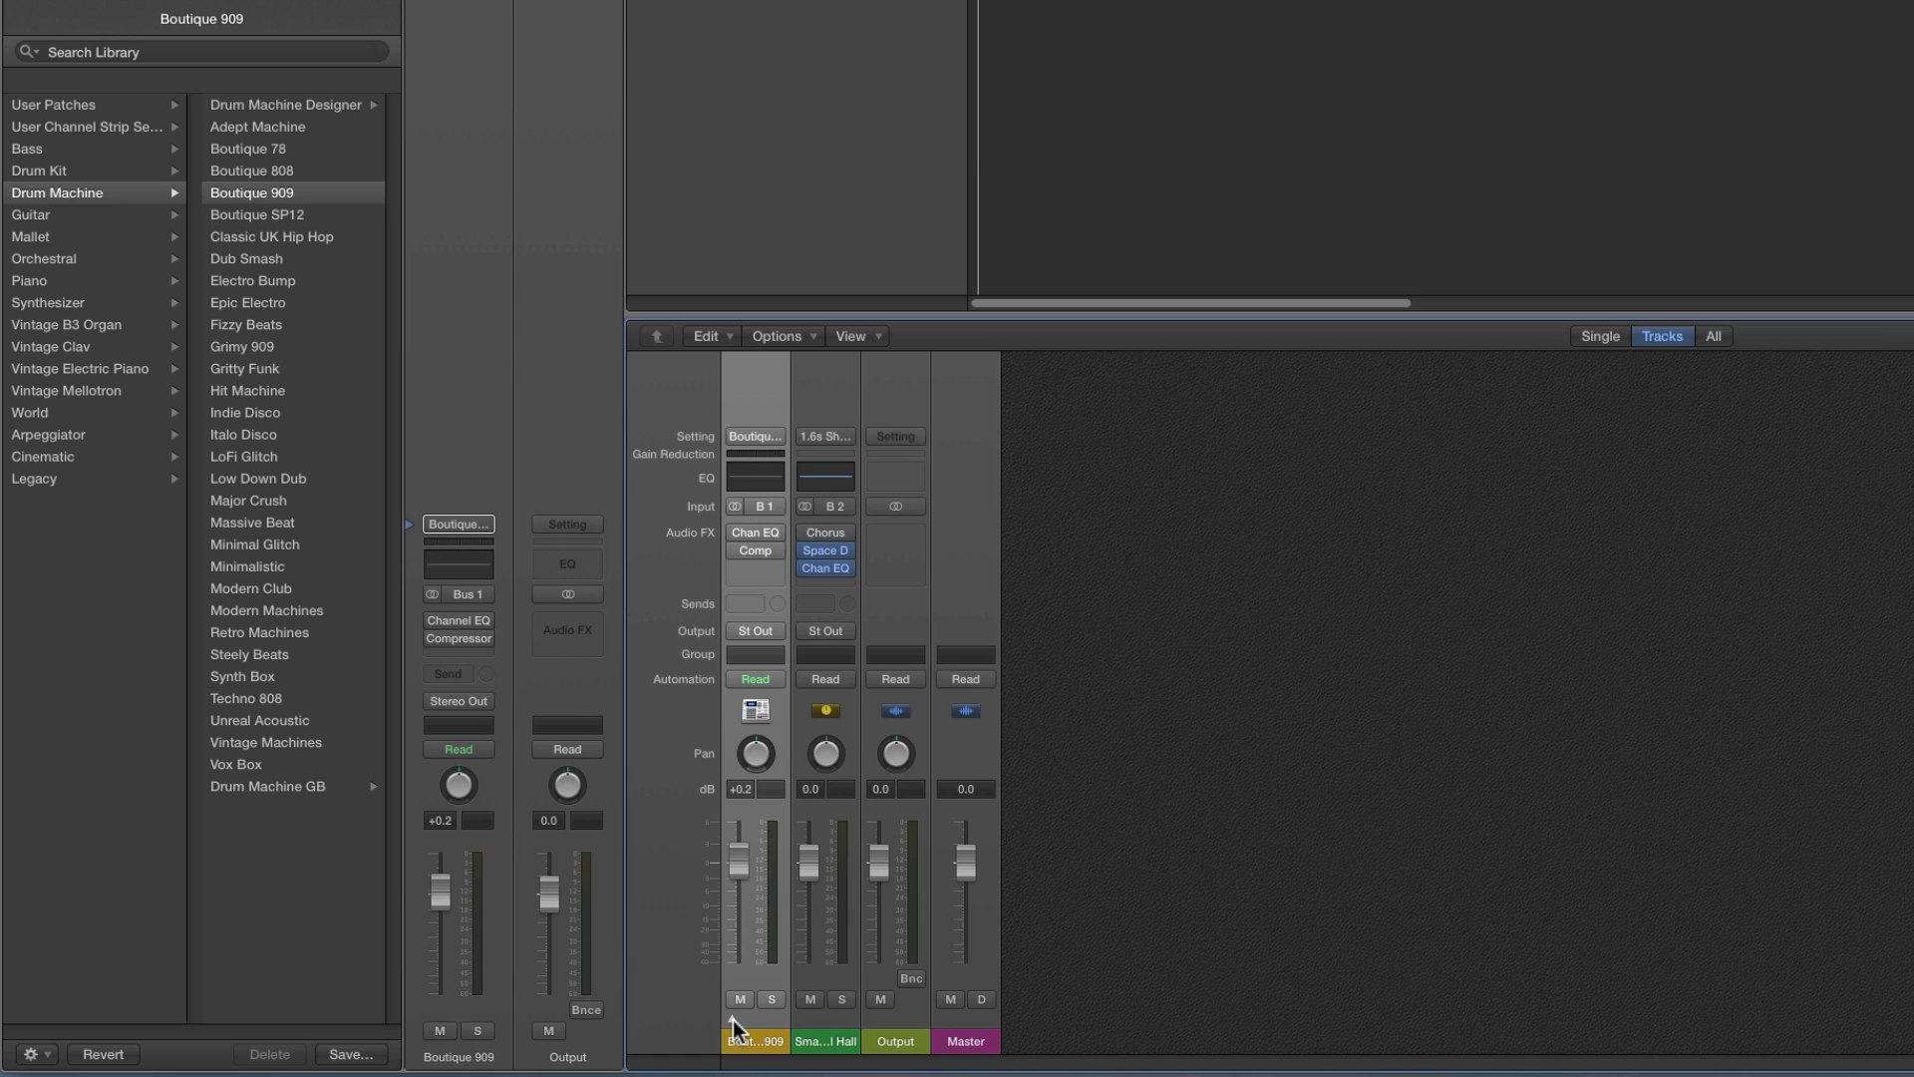
pyautogui.click(732, 1020)
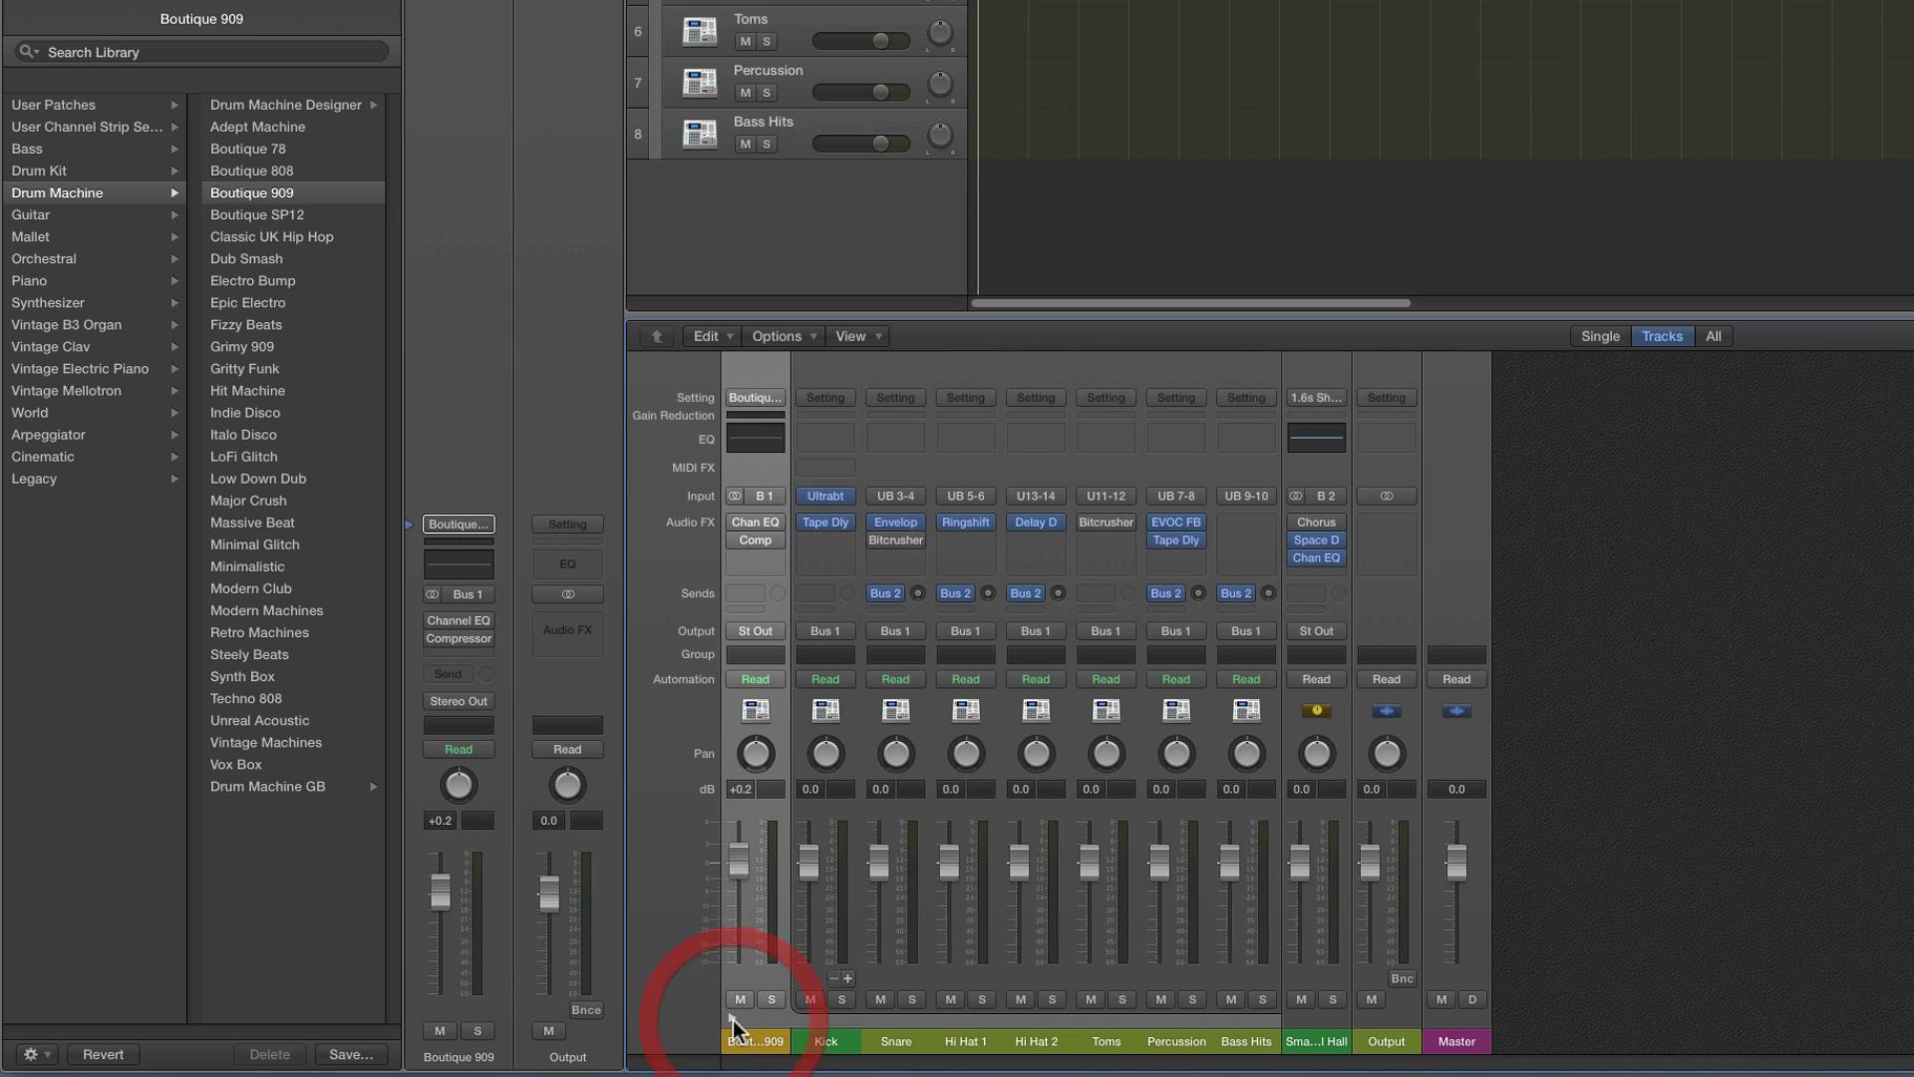
# Set the Kick channel's volume to -0.2 dB and view its Ultrabeat instrument
pyautogui.click(828, 1040)
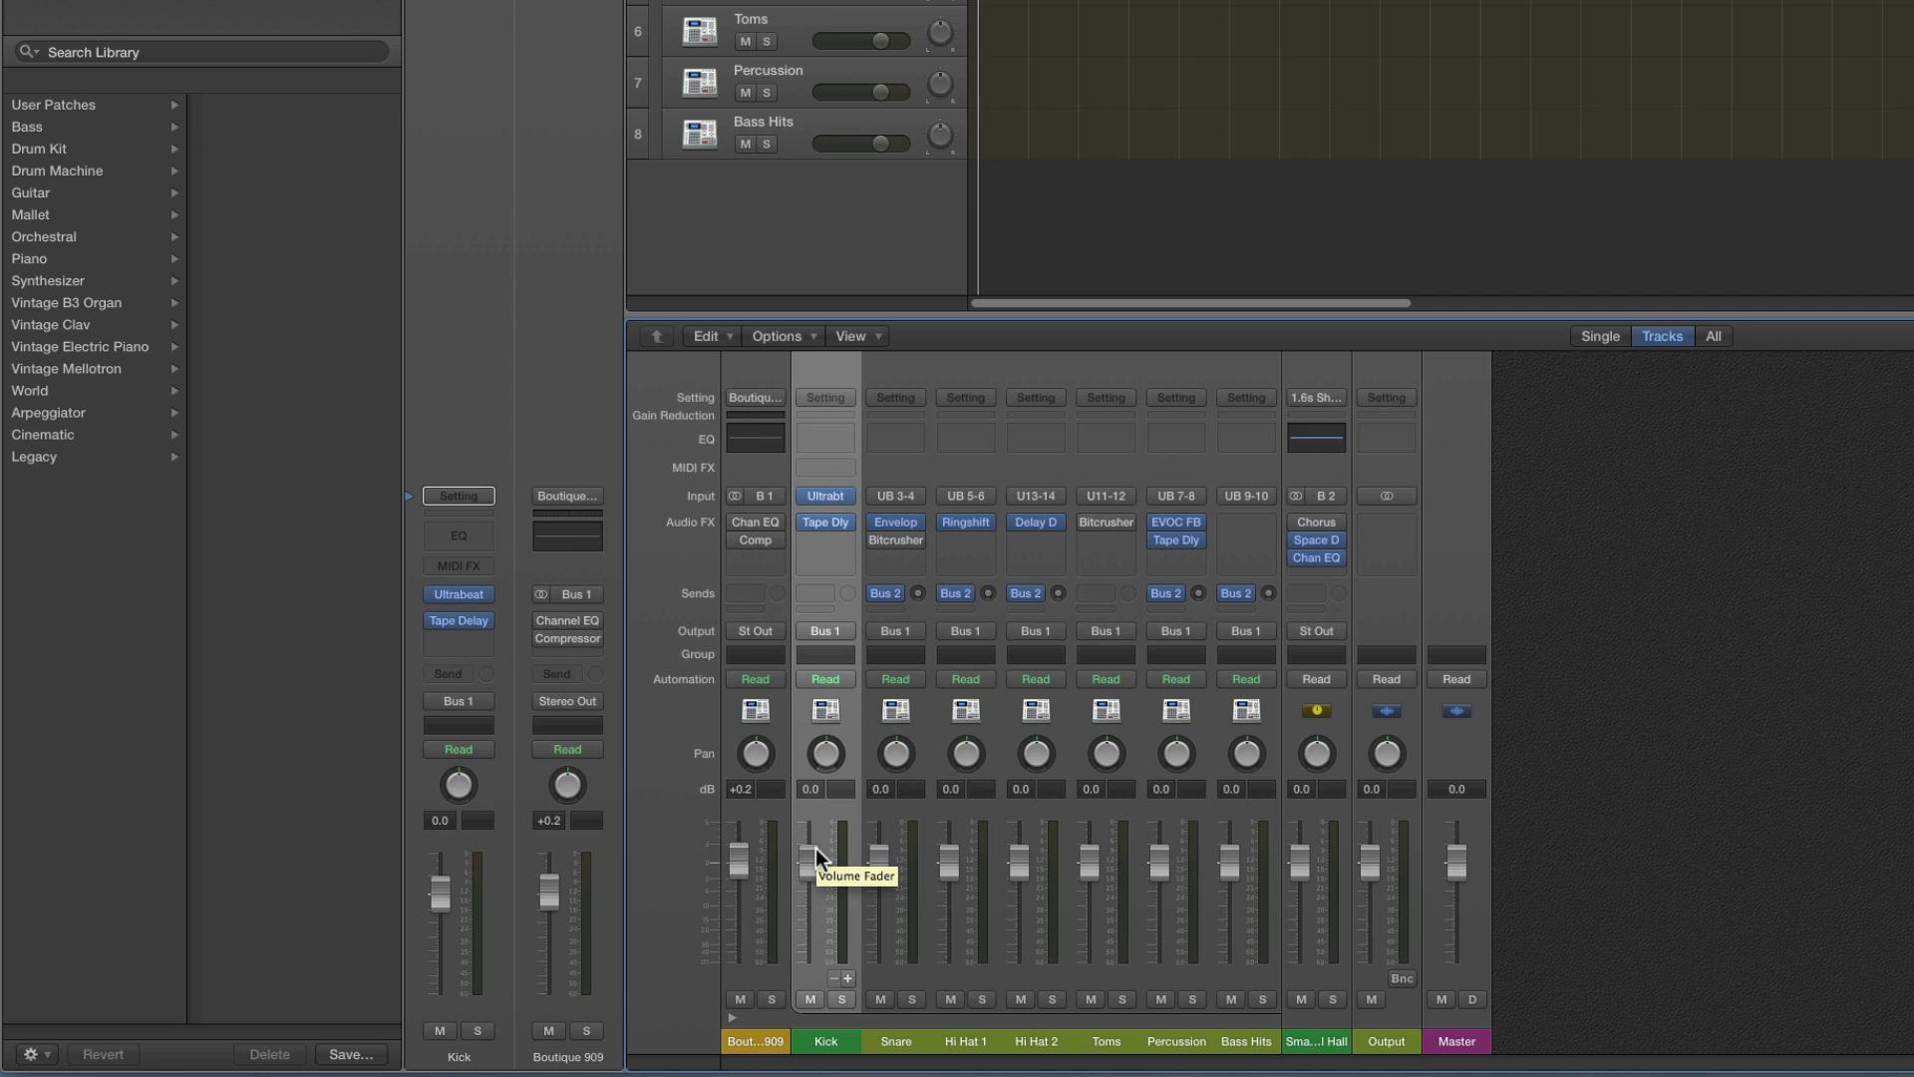
pyautogui.moveTo(815, 855); pyautogui.dragTo(841, 863)
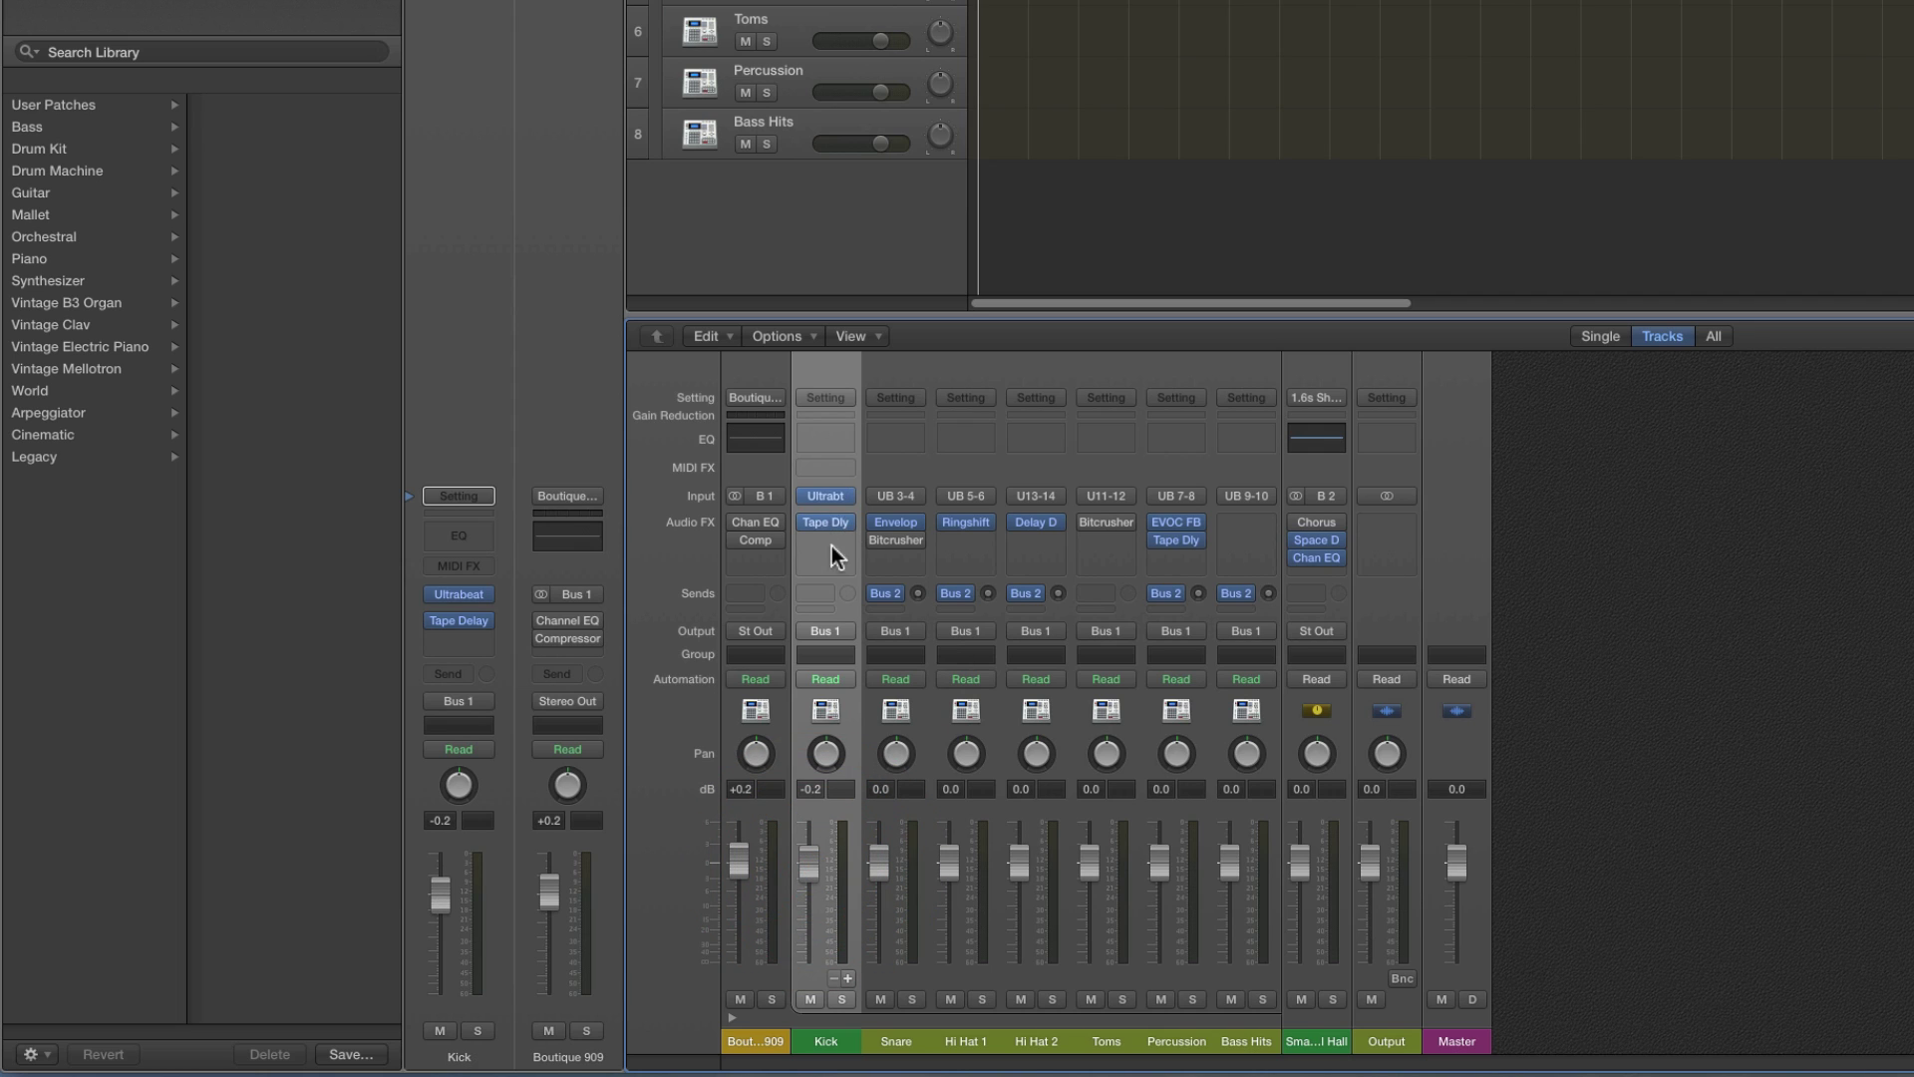
pyautogui.click(828, 496)
pyautogui.moveTo(552, 0); pyautogui.dragTo(1196, 236)
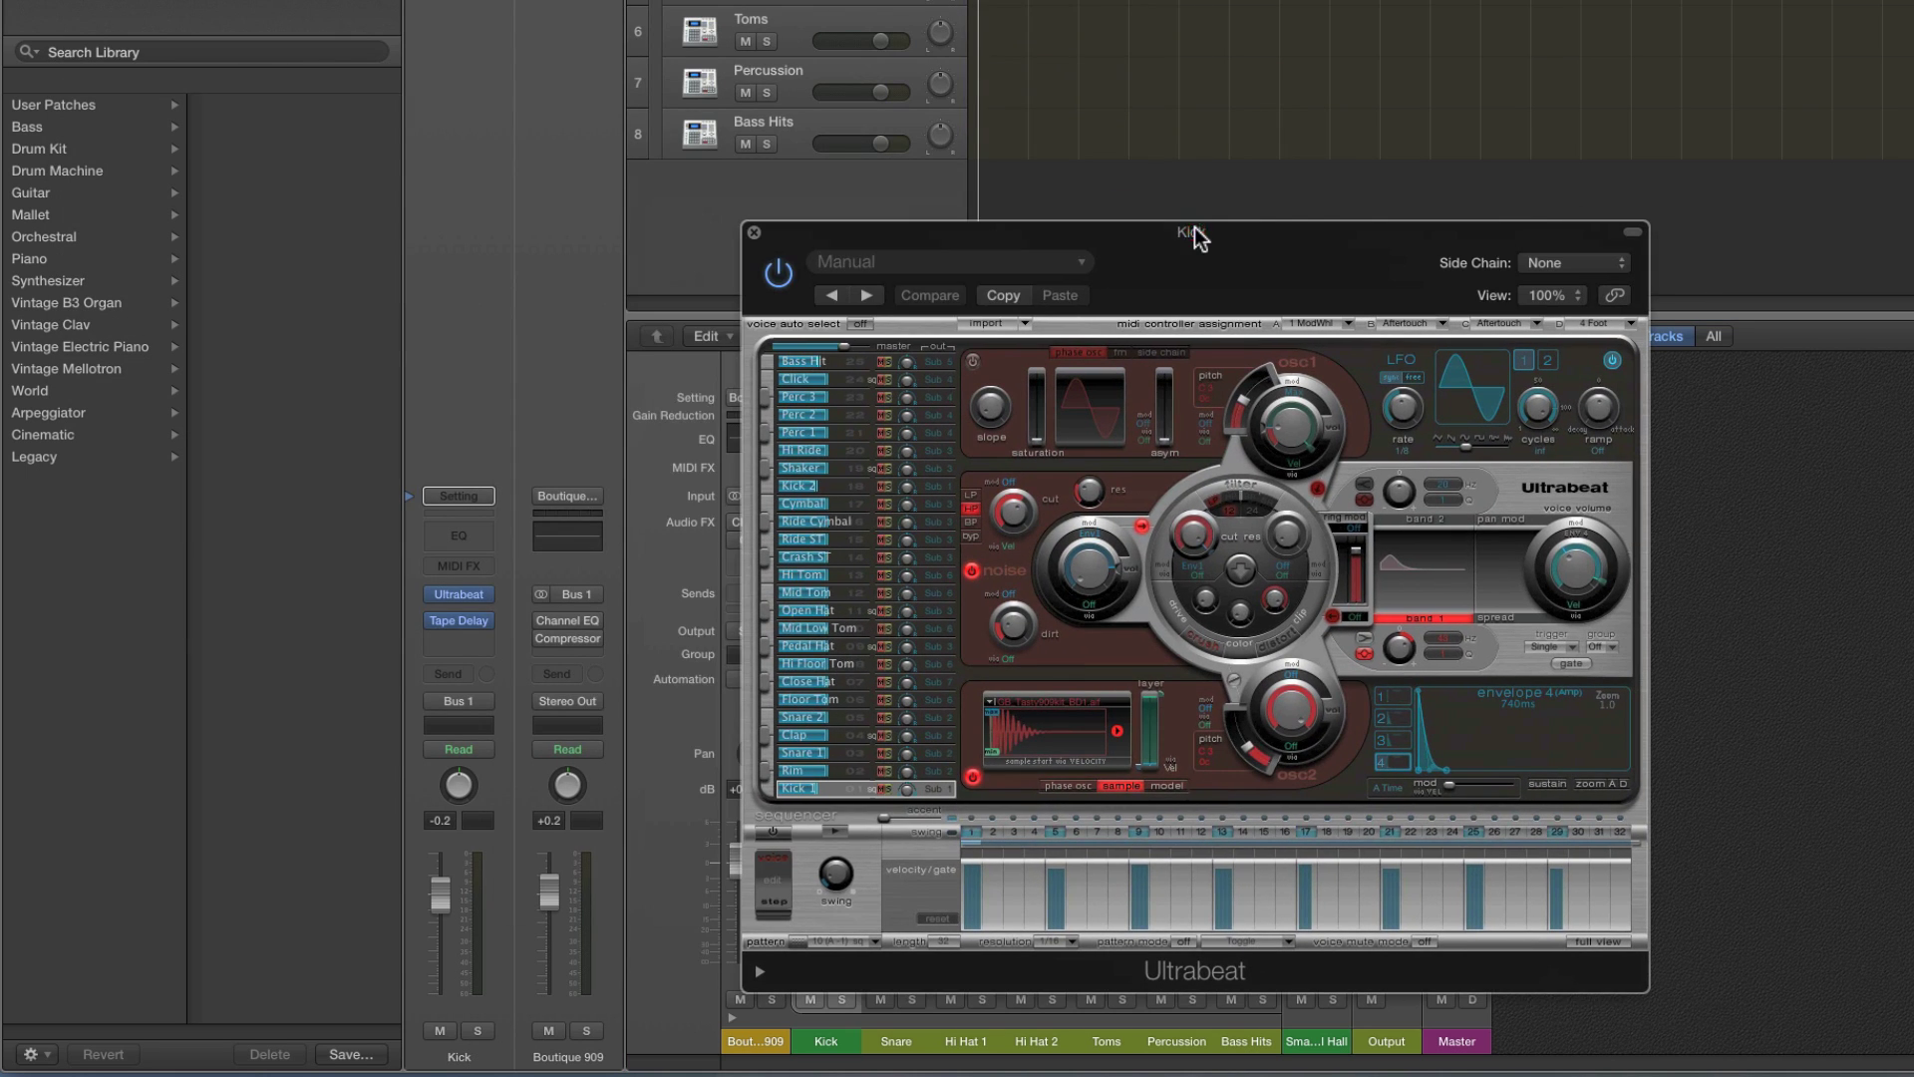
pyautogui.click(754, 233)
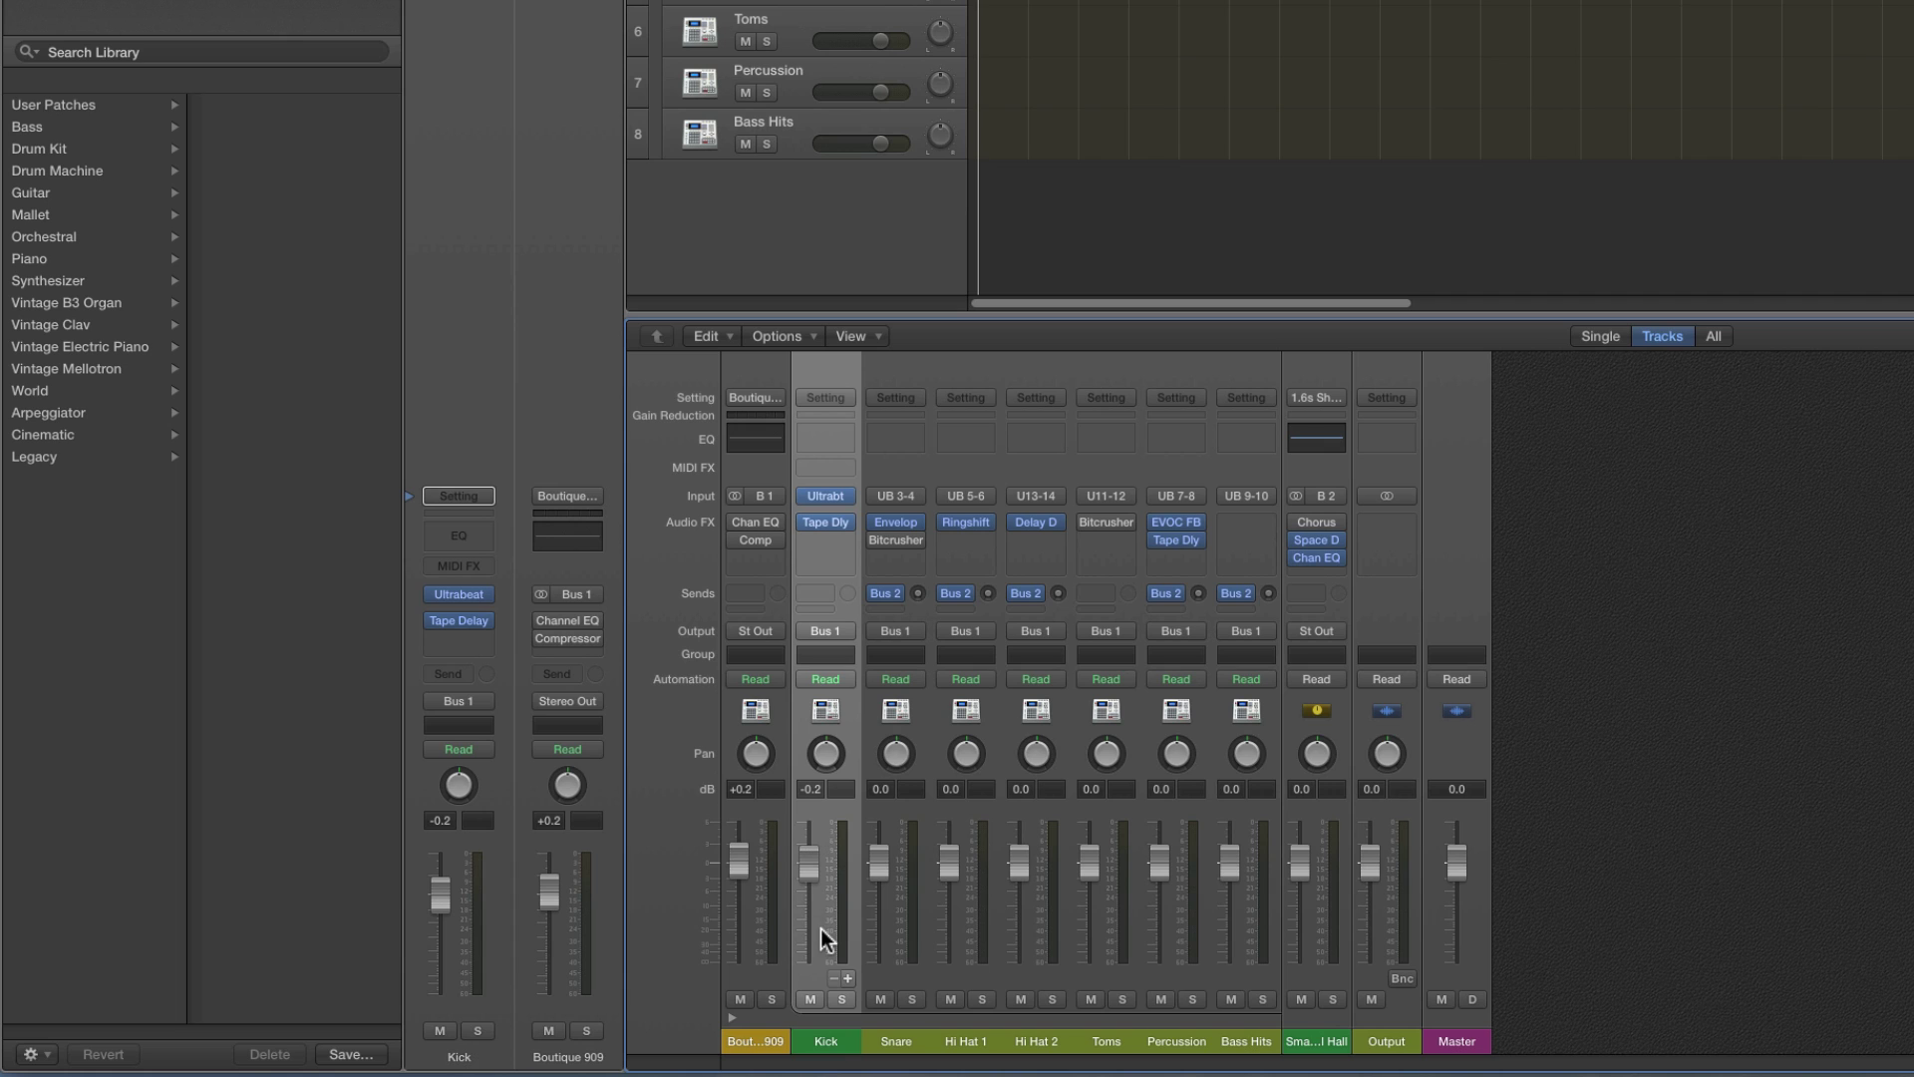
# Select the channels Kick through Bass Hits and adjust their faders together to +0.2 dB for Kick and +0.4 dB for the others
pyautogui.keyDown('shift'); pyautogui.click(1261, 1042); pyautogui.keyUp('shift')
pyautogui.moveTo(1089, 864); pyautogui.dragTo(1093, 871)
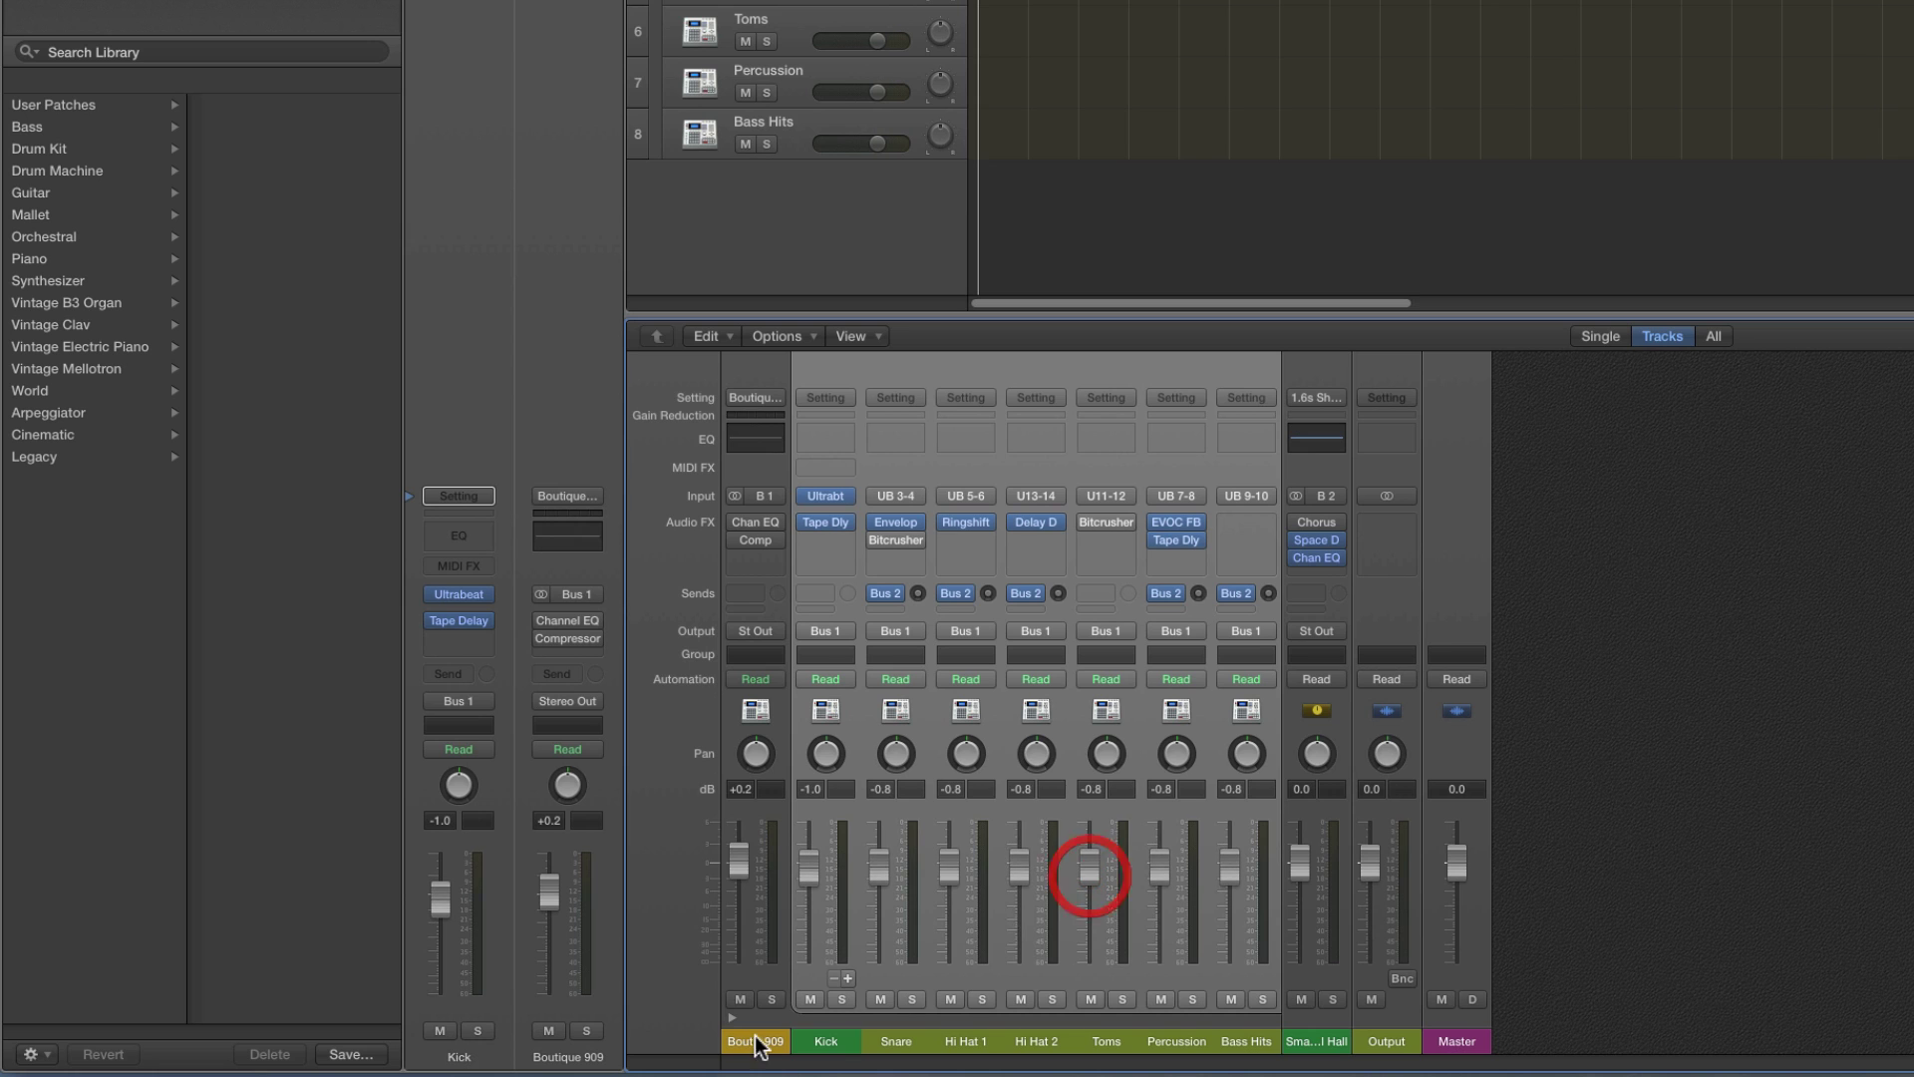
pyautogui.click(732, 1018)
pyautogui.click(731, 1018)
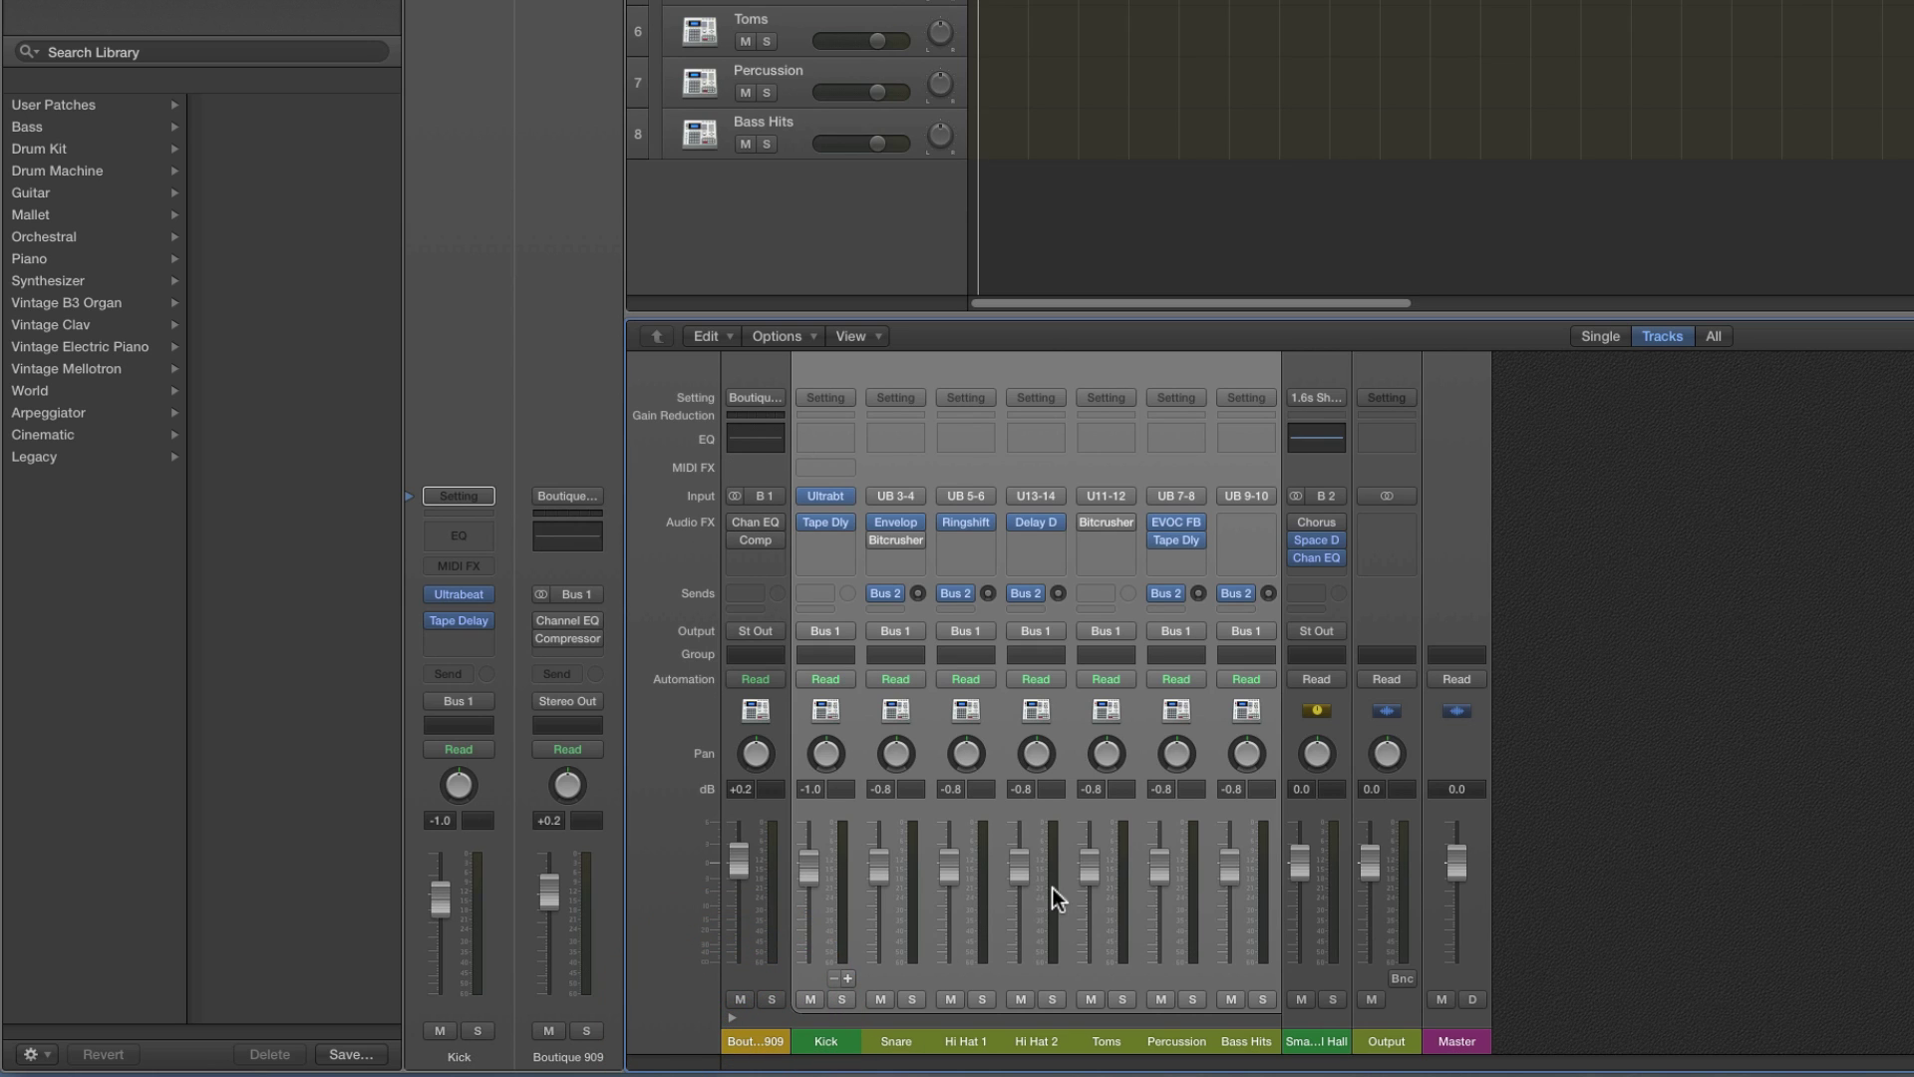
pyautogui.moveTo(1089, 881)
pyautogui.mouseDown()
pyautogui.moveTo(1091, 910)
pyautogui.moveTo(1093, 858)
pyautogui.mouseUp()
# Play the drum pattern and lower the Boutique 909 main channel's volume to -0.8 dB
pyautogui.press('space')
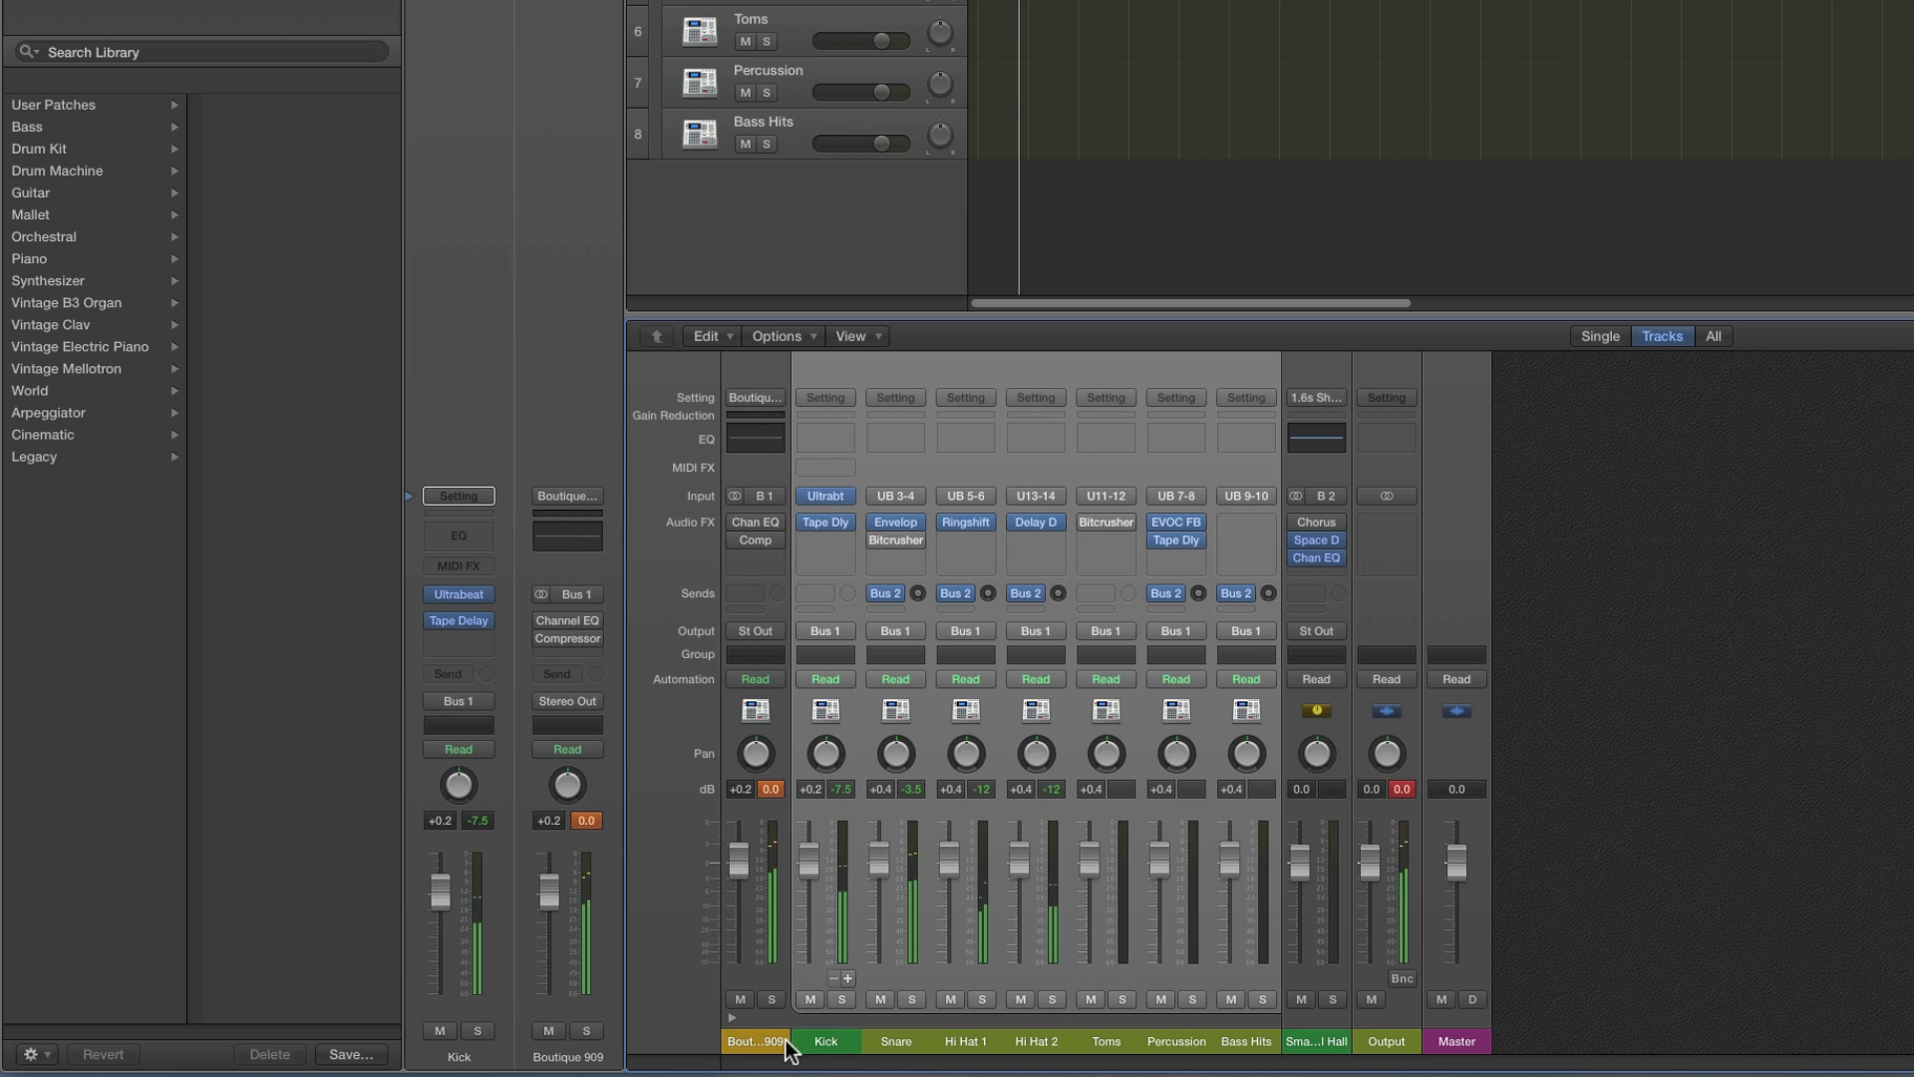
pyautogui.click(753, 1041)
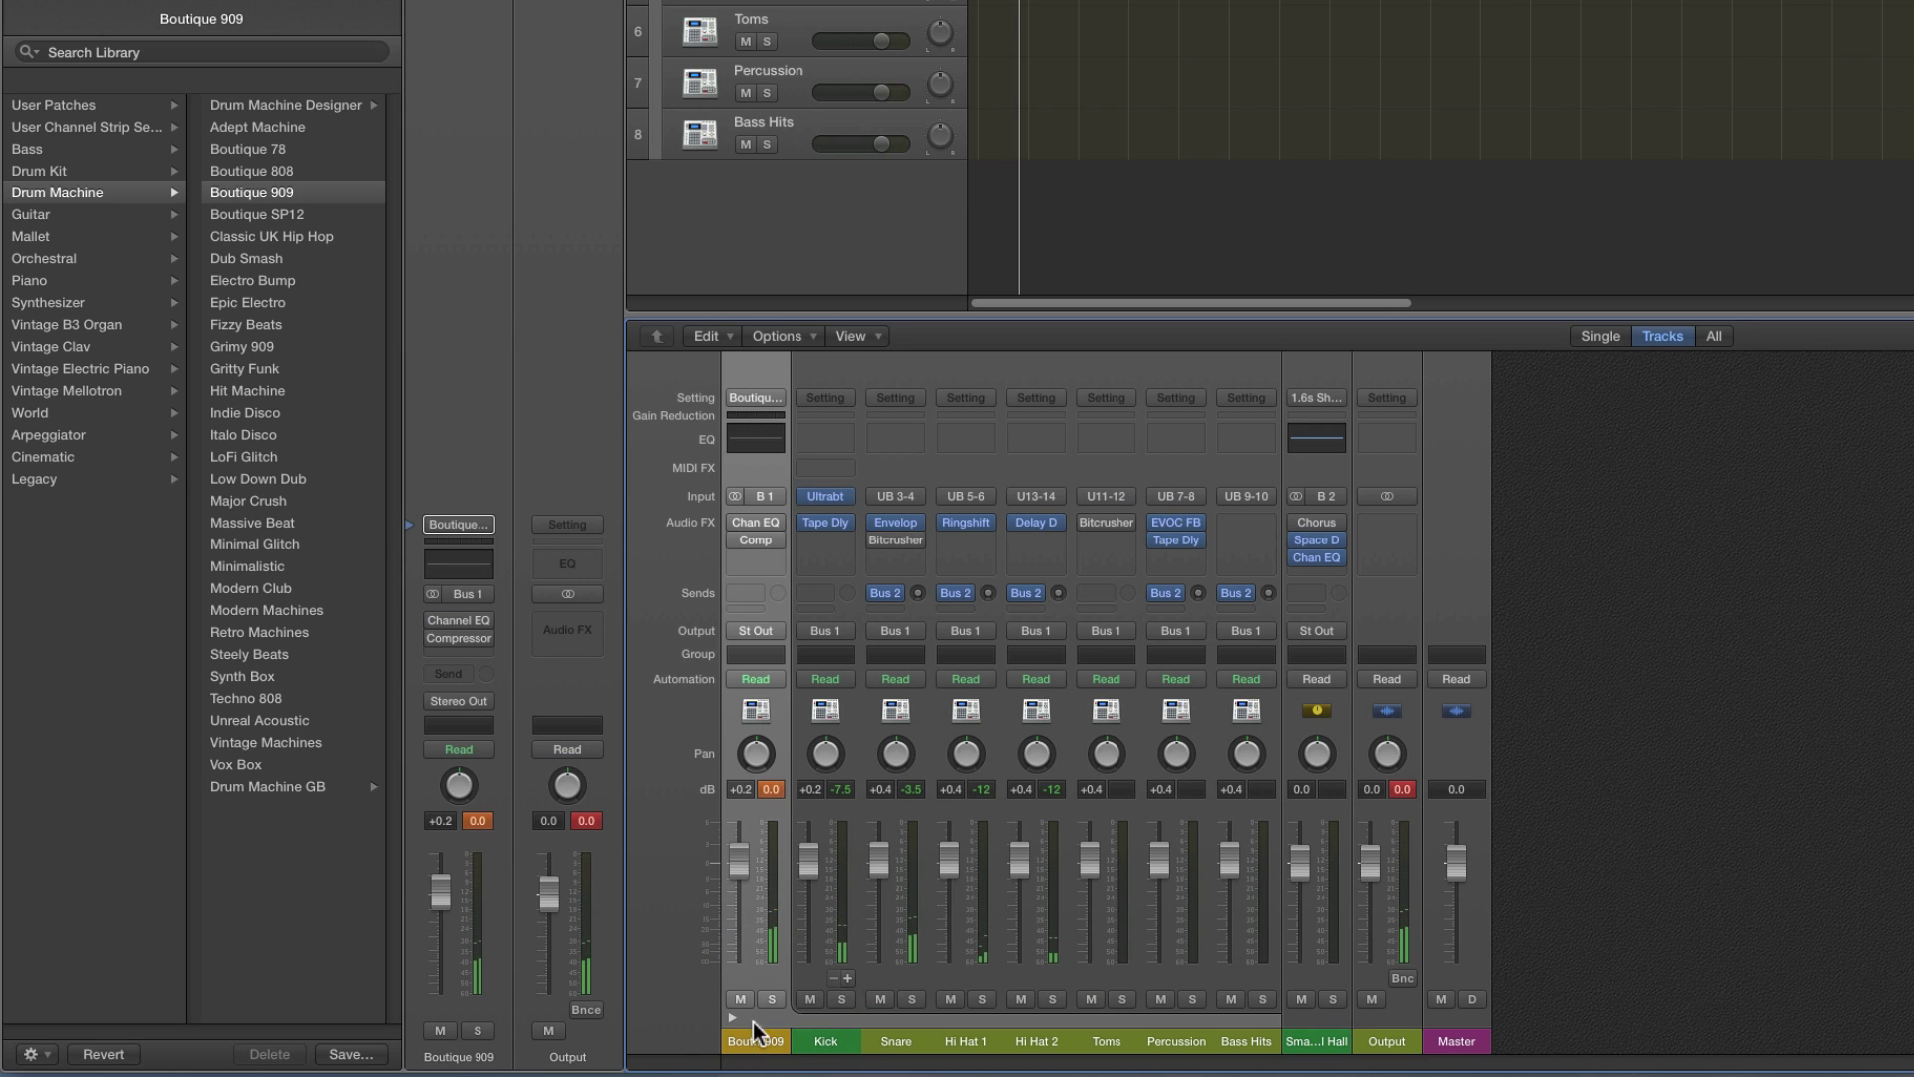
pyautogui.moveTo(738, 858)
pyautogui.mouseDown()
pyautogui.moveTo(740, 947)
pyautogui.moveTo(752, 882)
pyautogui.mouseUp()
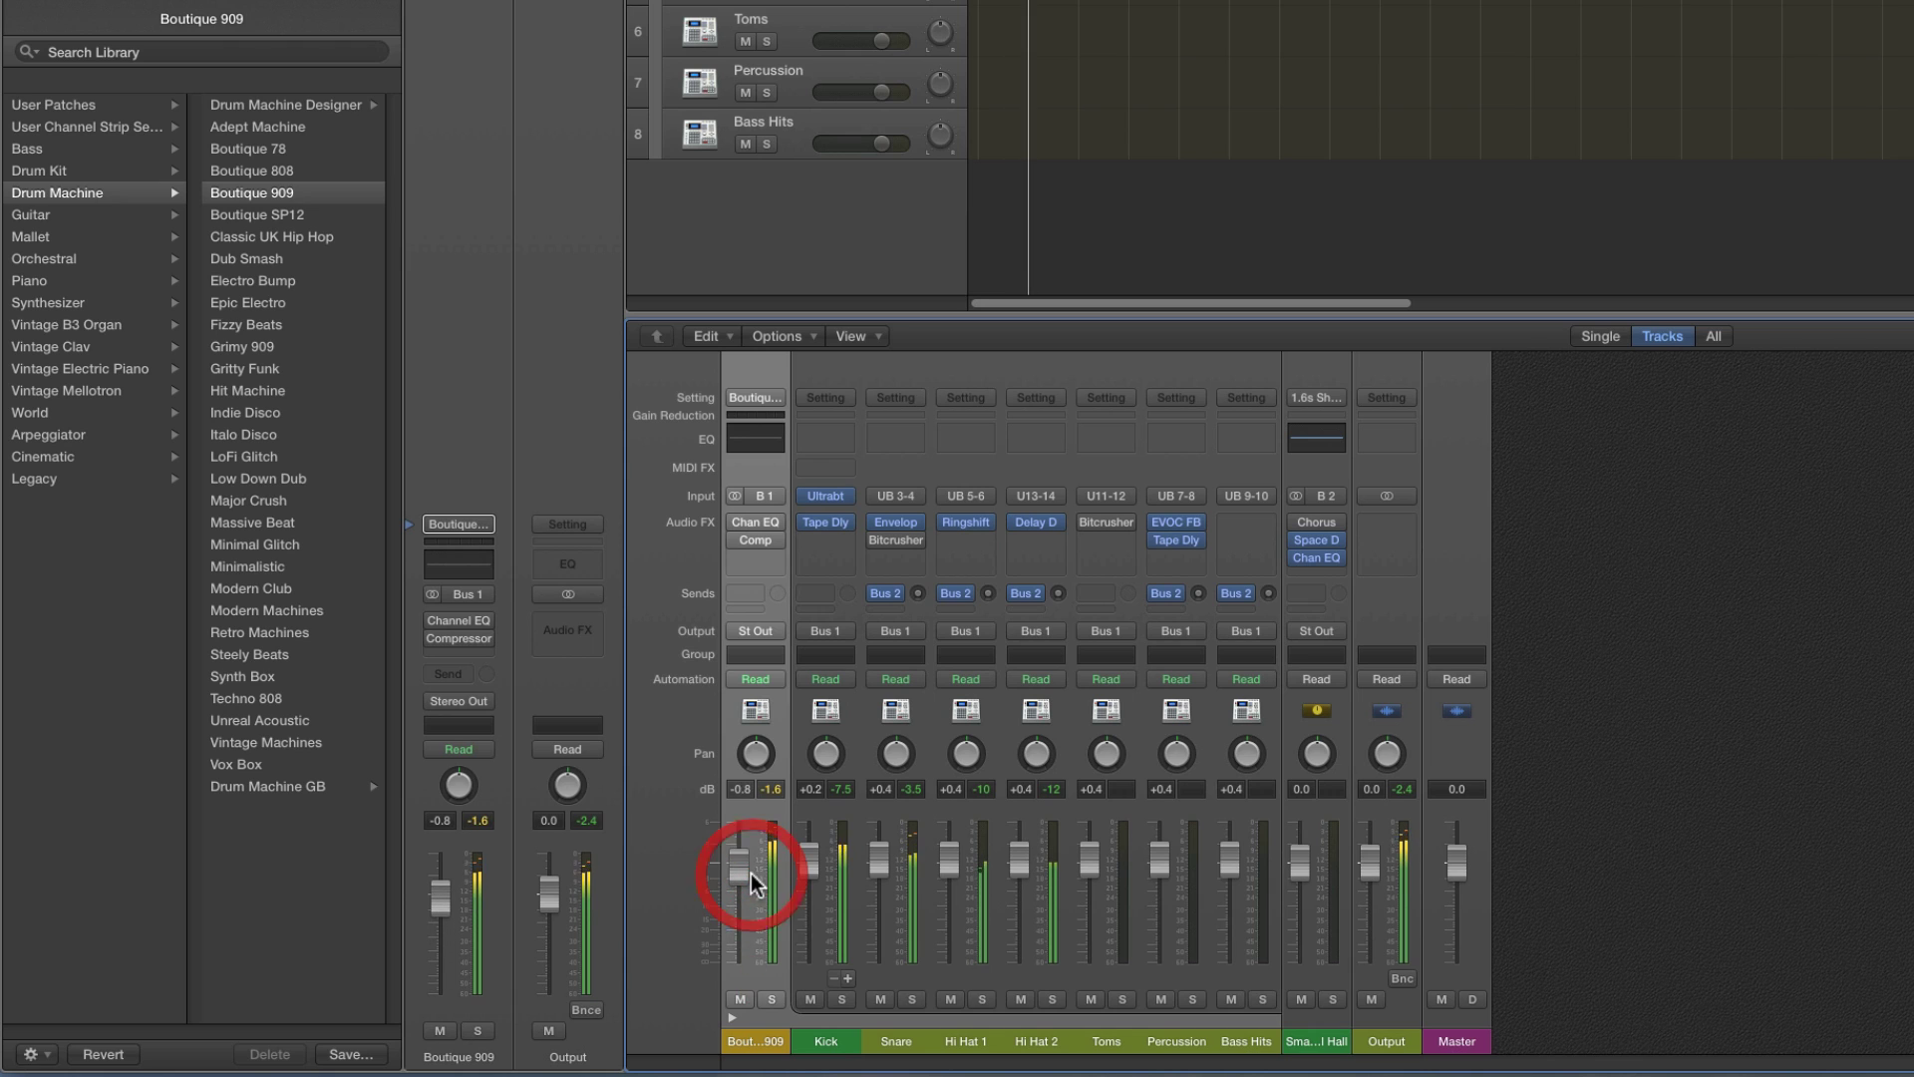
# Fold the Boutique 909 stack in the mixer and set its main channel's volume to -0.4 dB
pyautogui.click(734, 1015)
pyautogui.moveTo(733, 870); pyautogui.dragTo(740, 861)
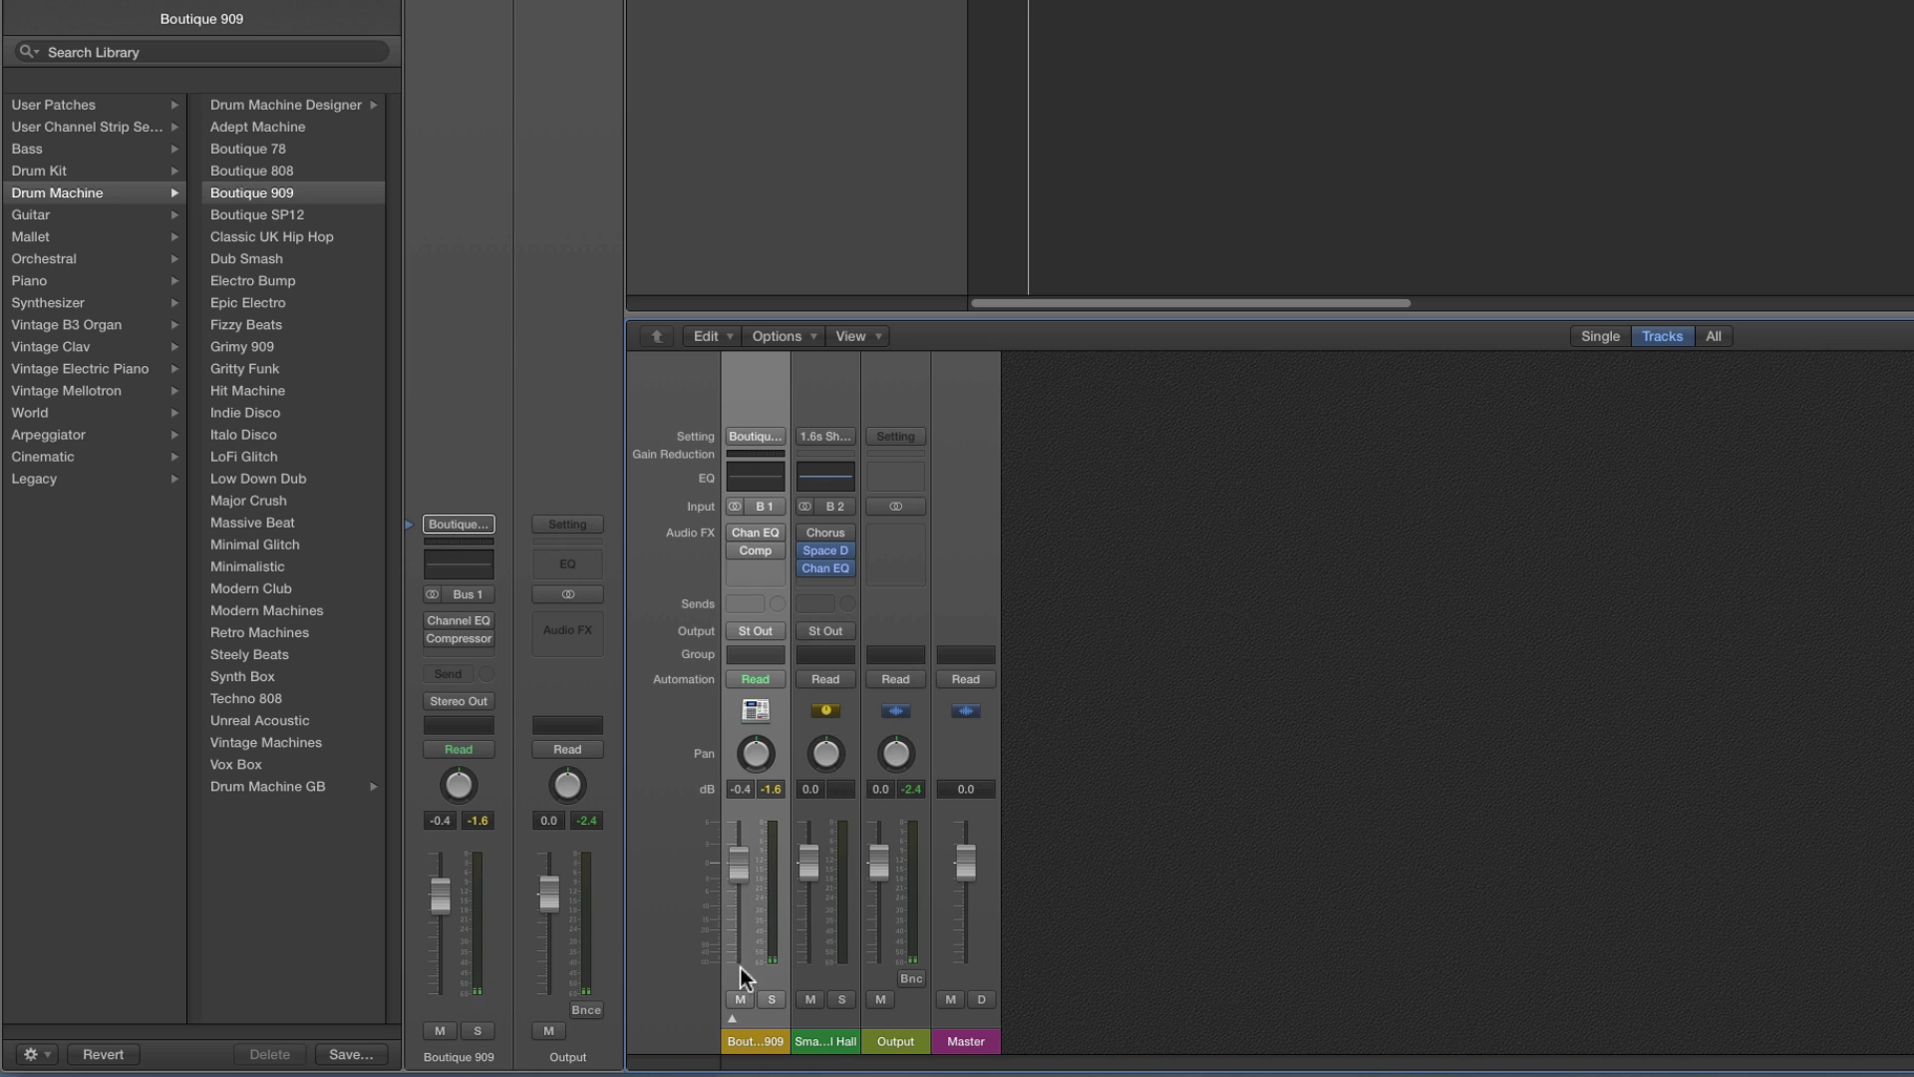
pyautogui.click(731, 1020)
pyautogui.click(732, 1020)
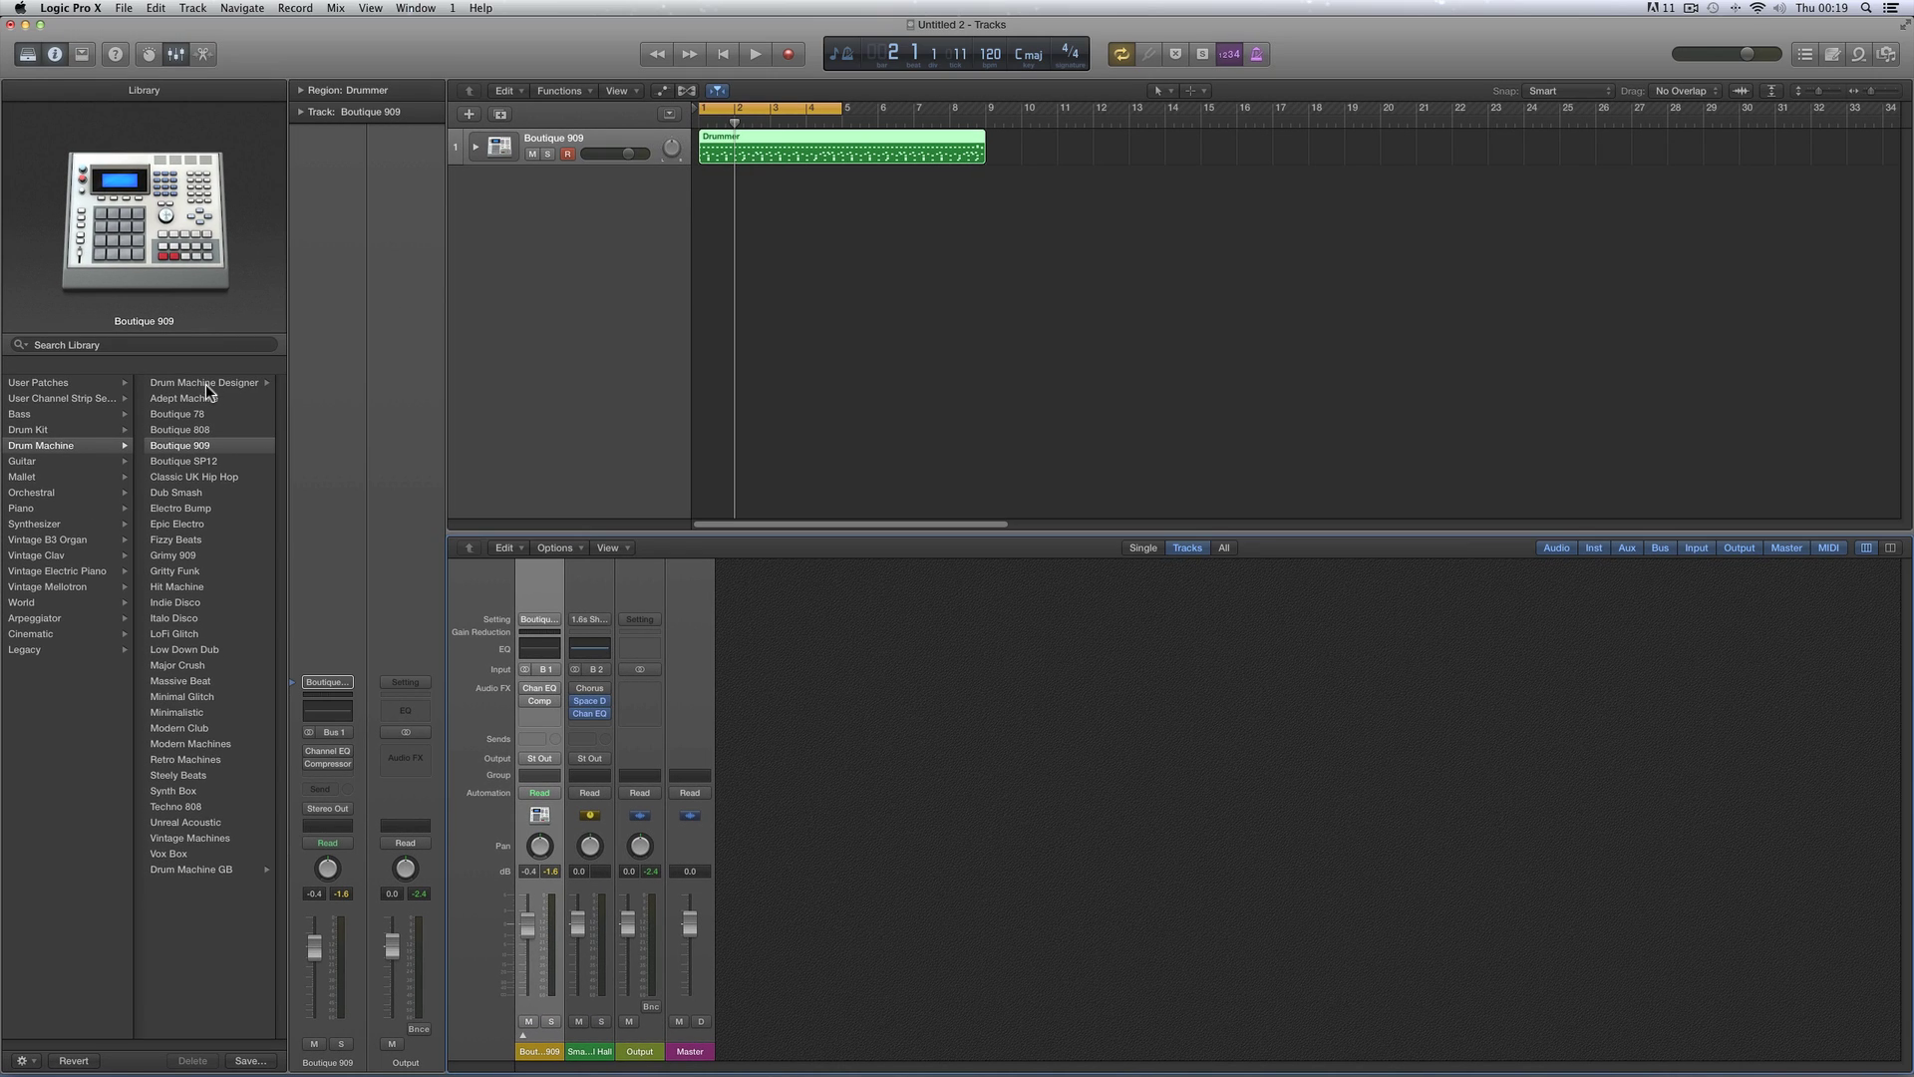
# Load the After Party patch from the Drum Machine Designer category and try to unfold its track stack in the track list
pyautogui.click(289, 108)
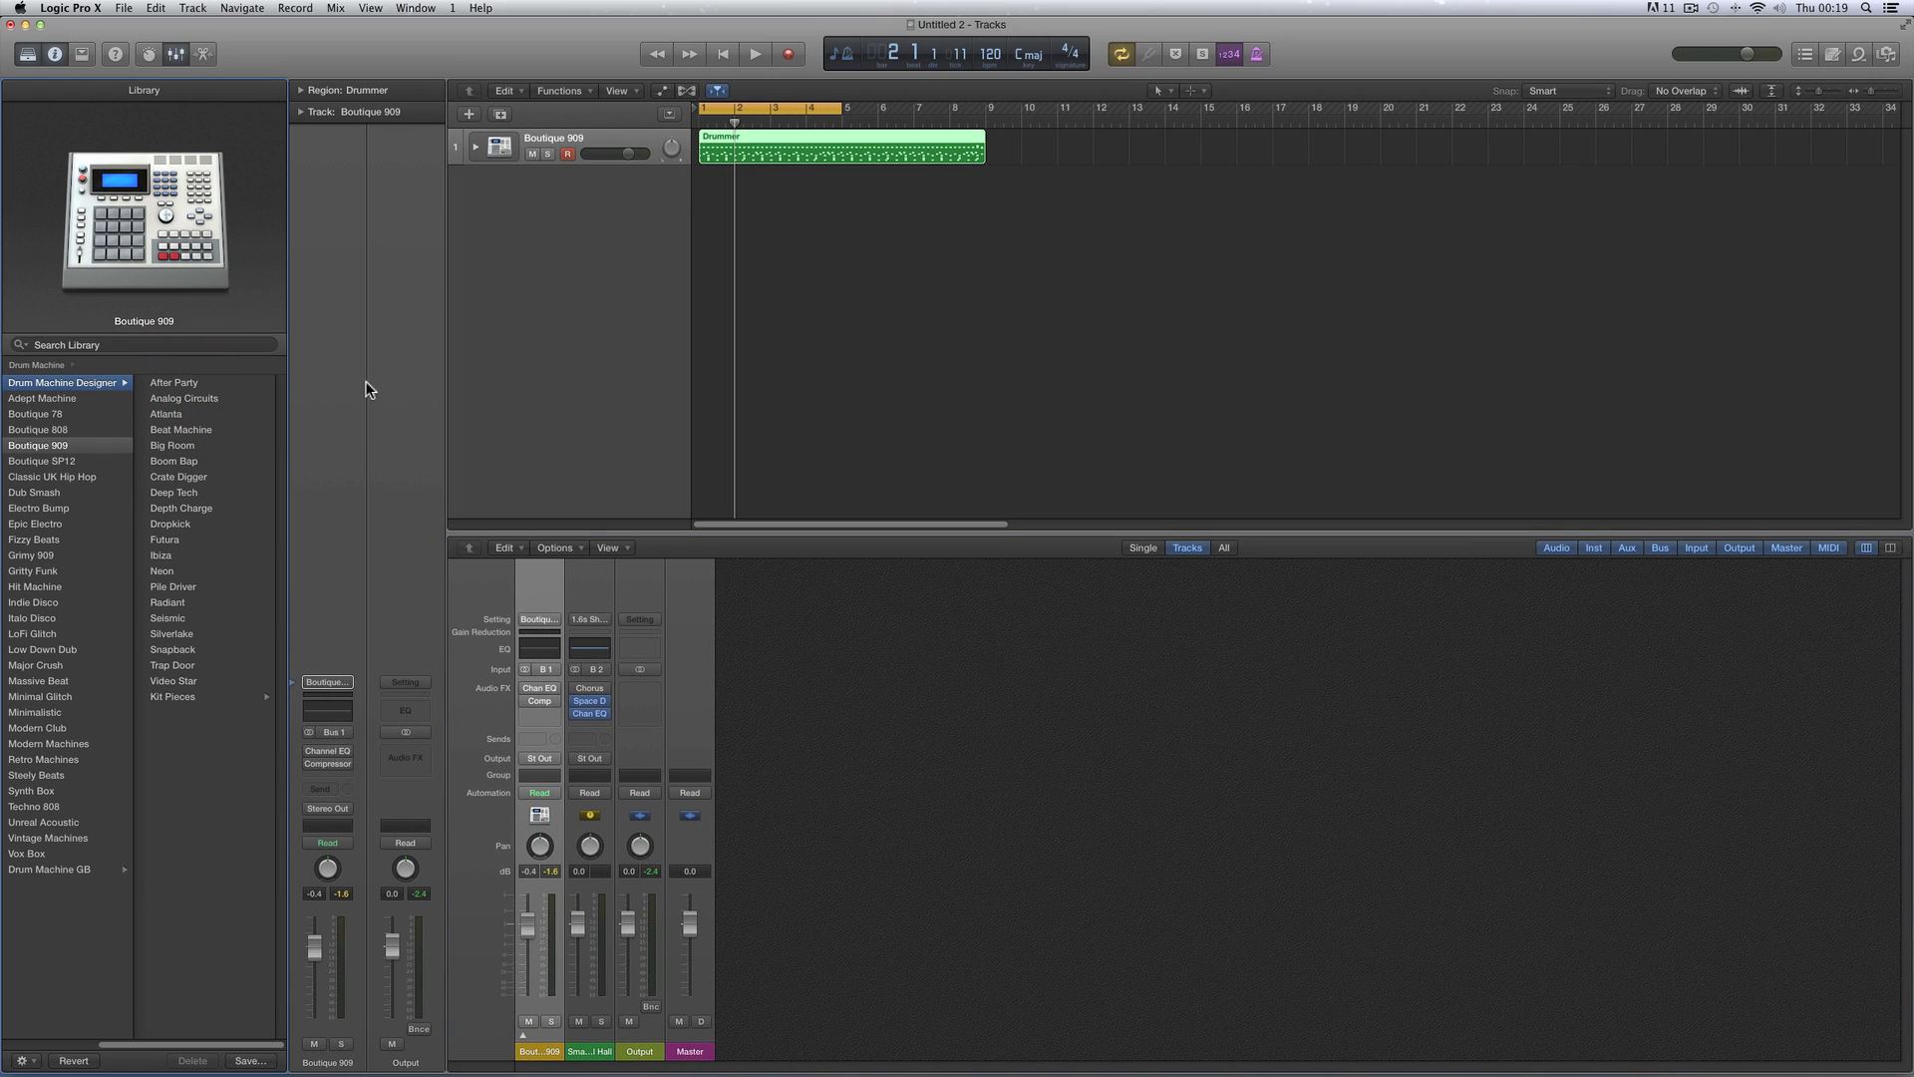
pyautogui.click(183, 382)
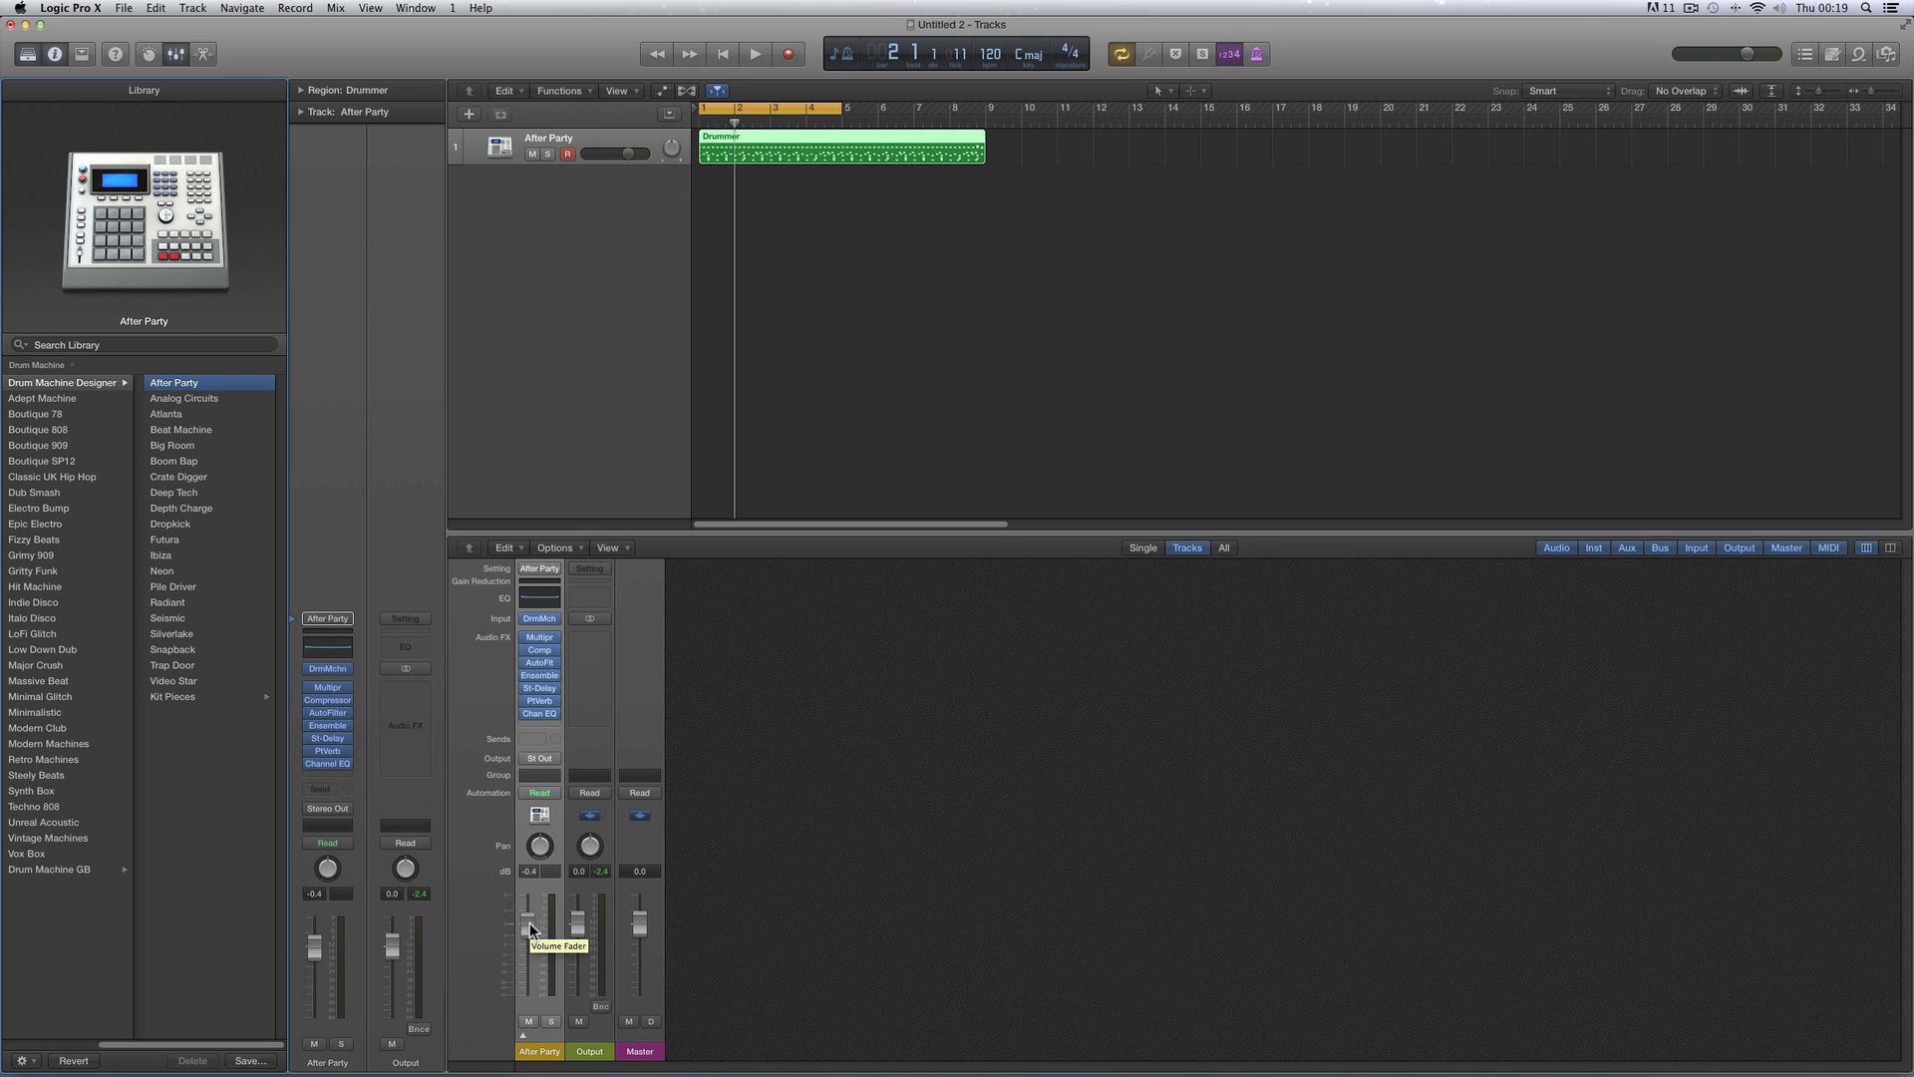
pyautogui.click(471, 146)
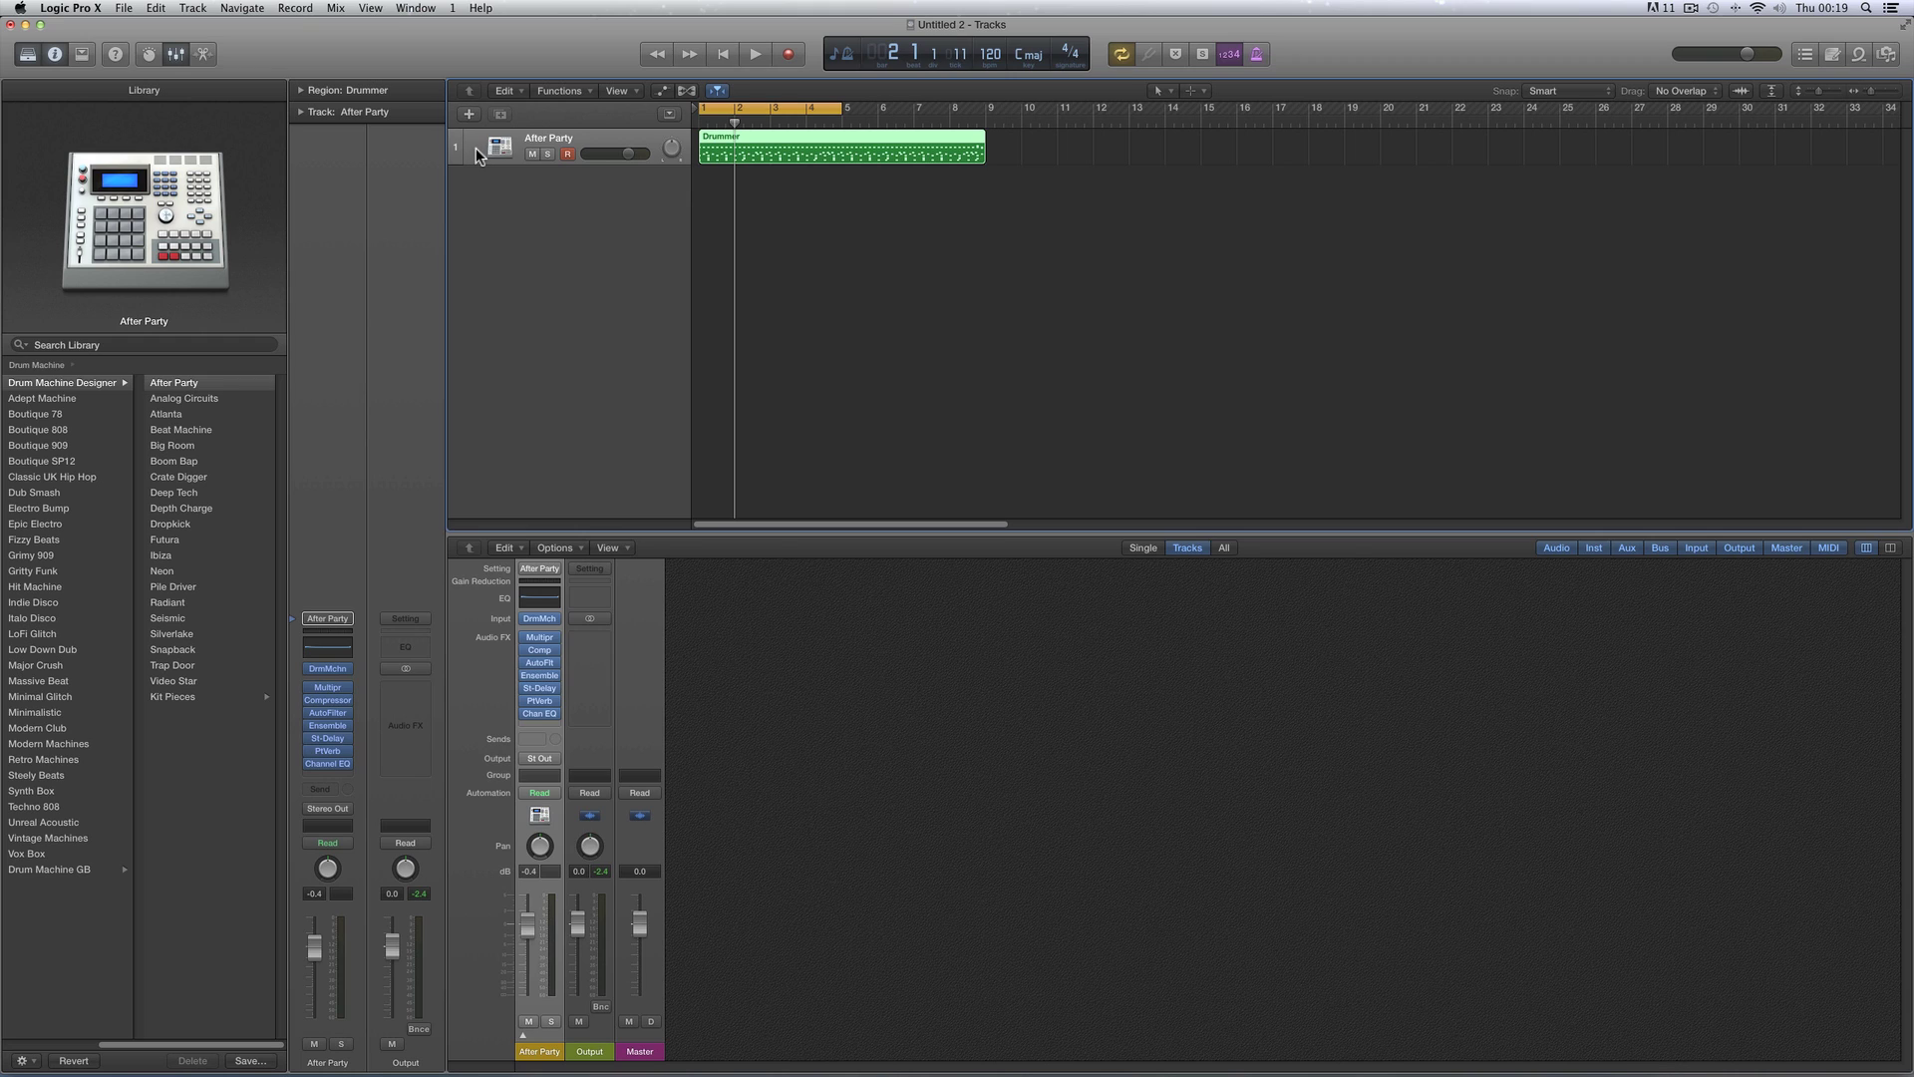
pyautogui.click(476, 147)
# Hide the library and reset the After Party channel's volume to 0.0 dB
pyautogui.moveTo(533, 925); pyautogui.dragTo(527, 917)
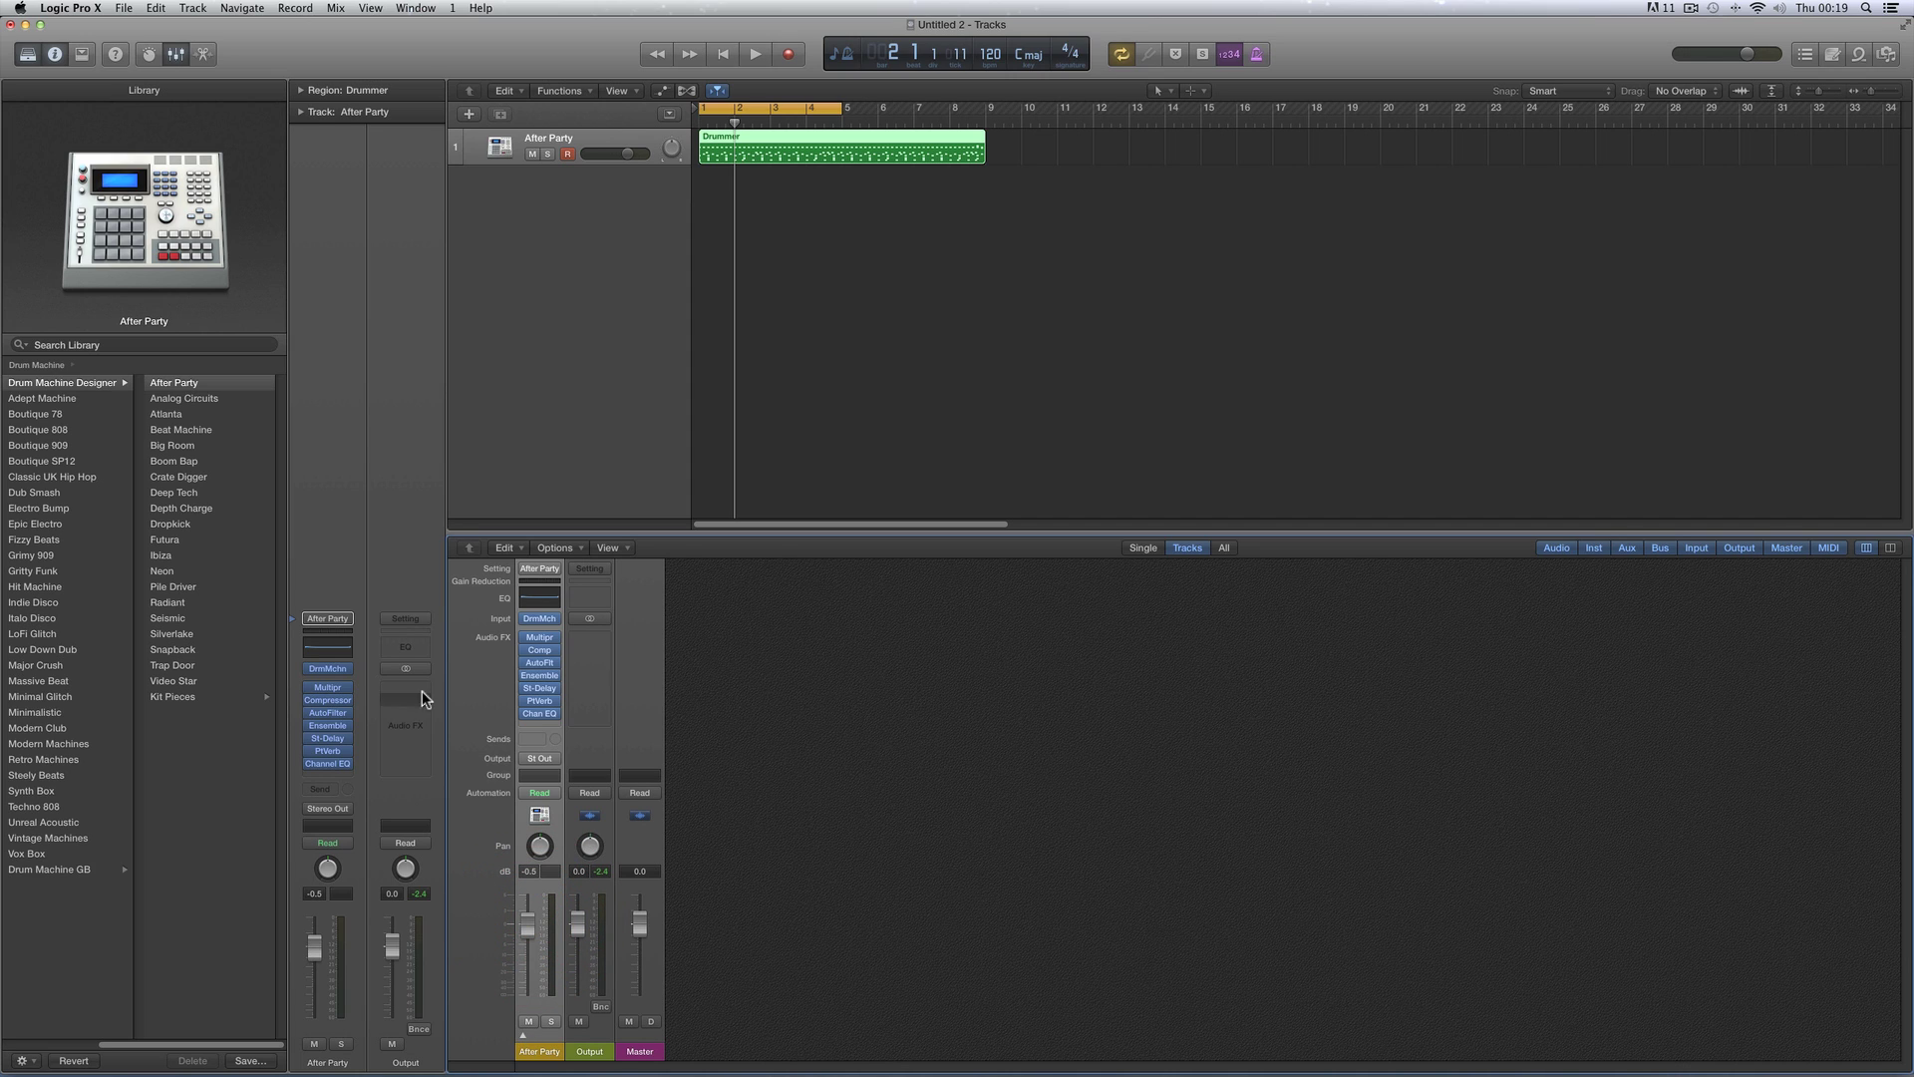
pyautogui.click(28, 54)
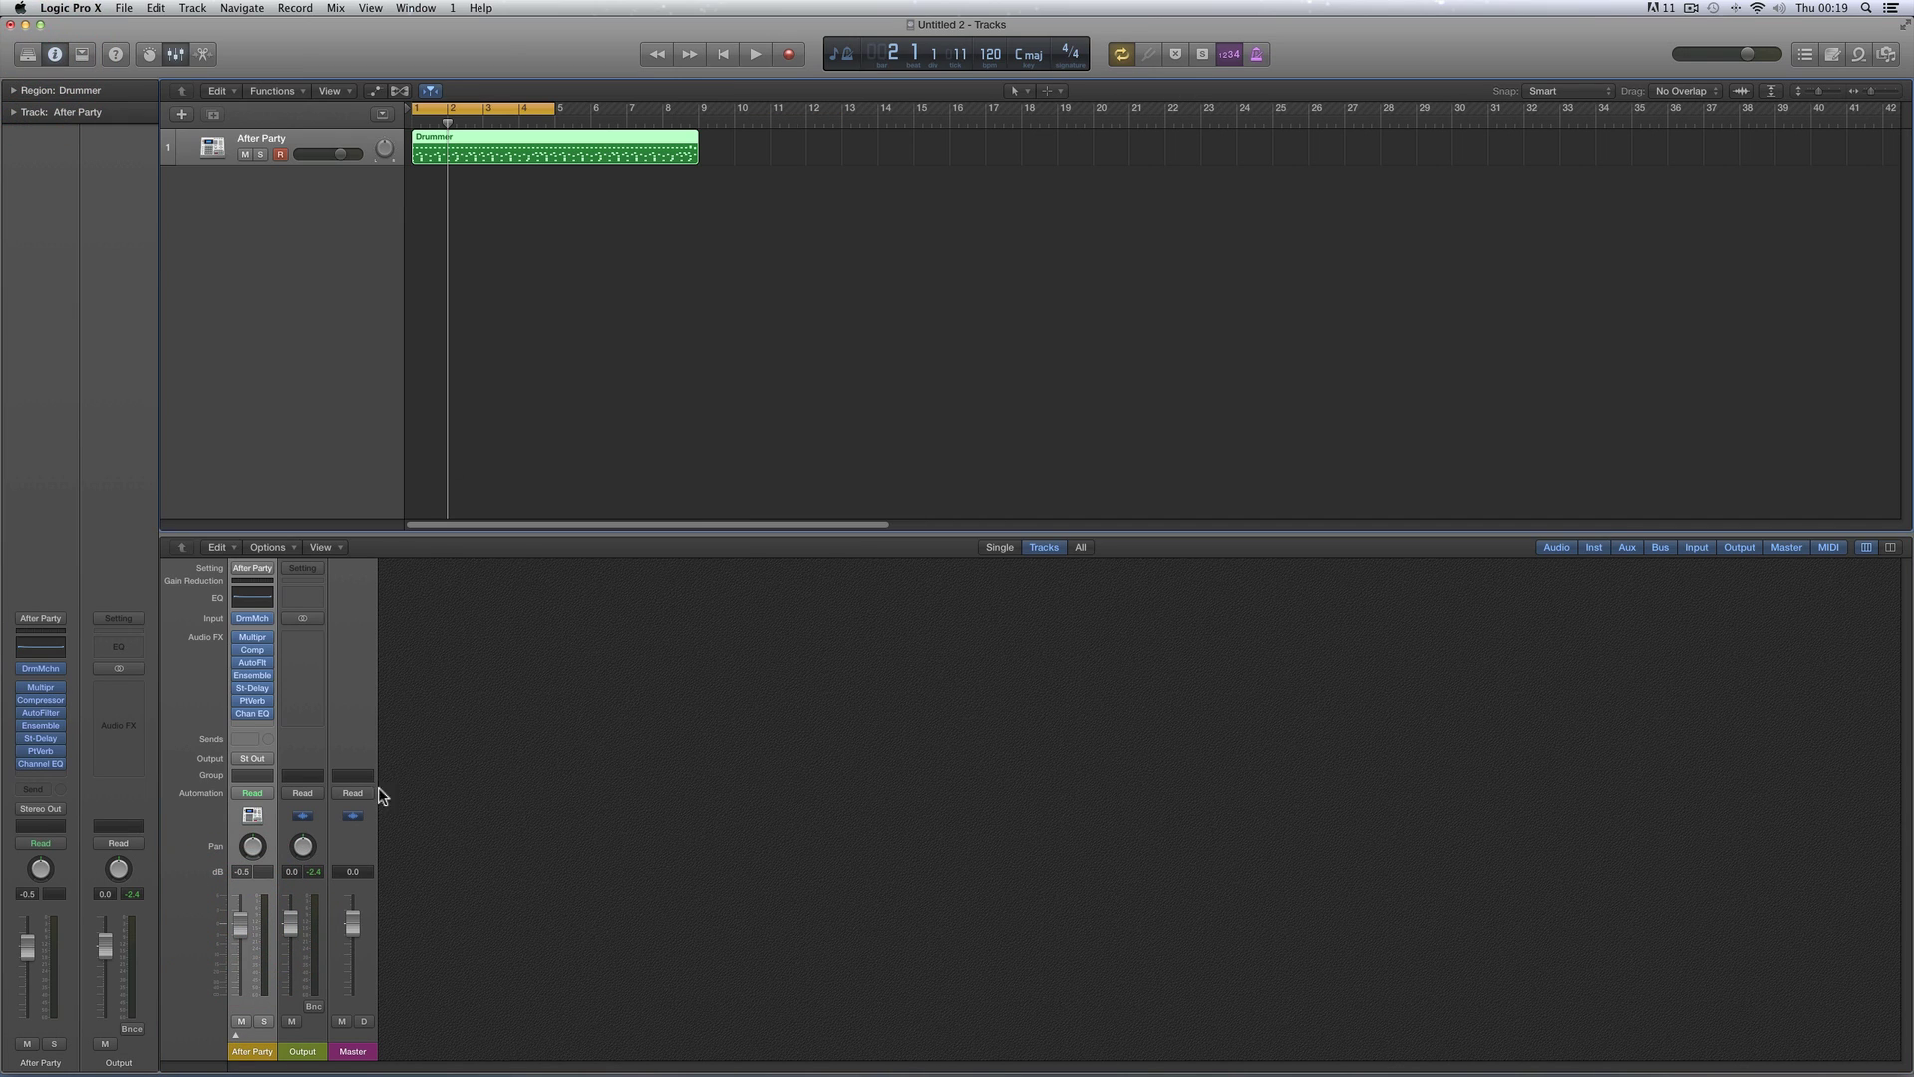
pyautogui.moveTo(244, 922); pyautogui.dragTo(244, 919)
pyautogui.click(243, 927)
# Unfold the After Party stack in the mixer and enlarge the mixer area to show the full channel strips
pyautogui.click(236, 1036)
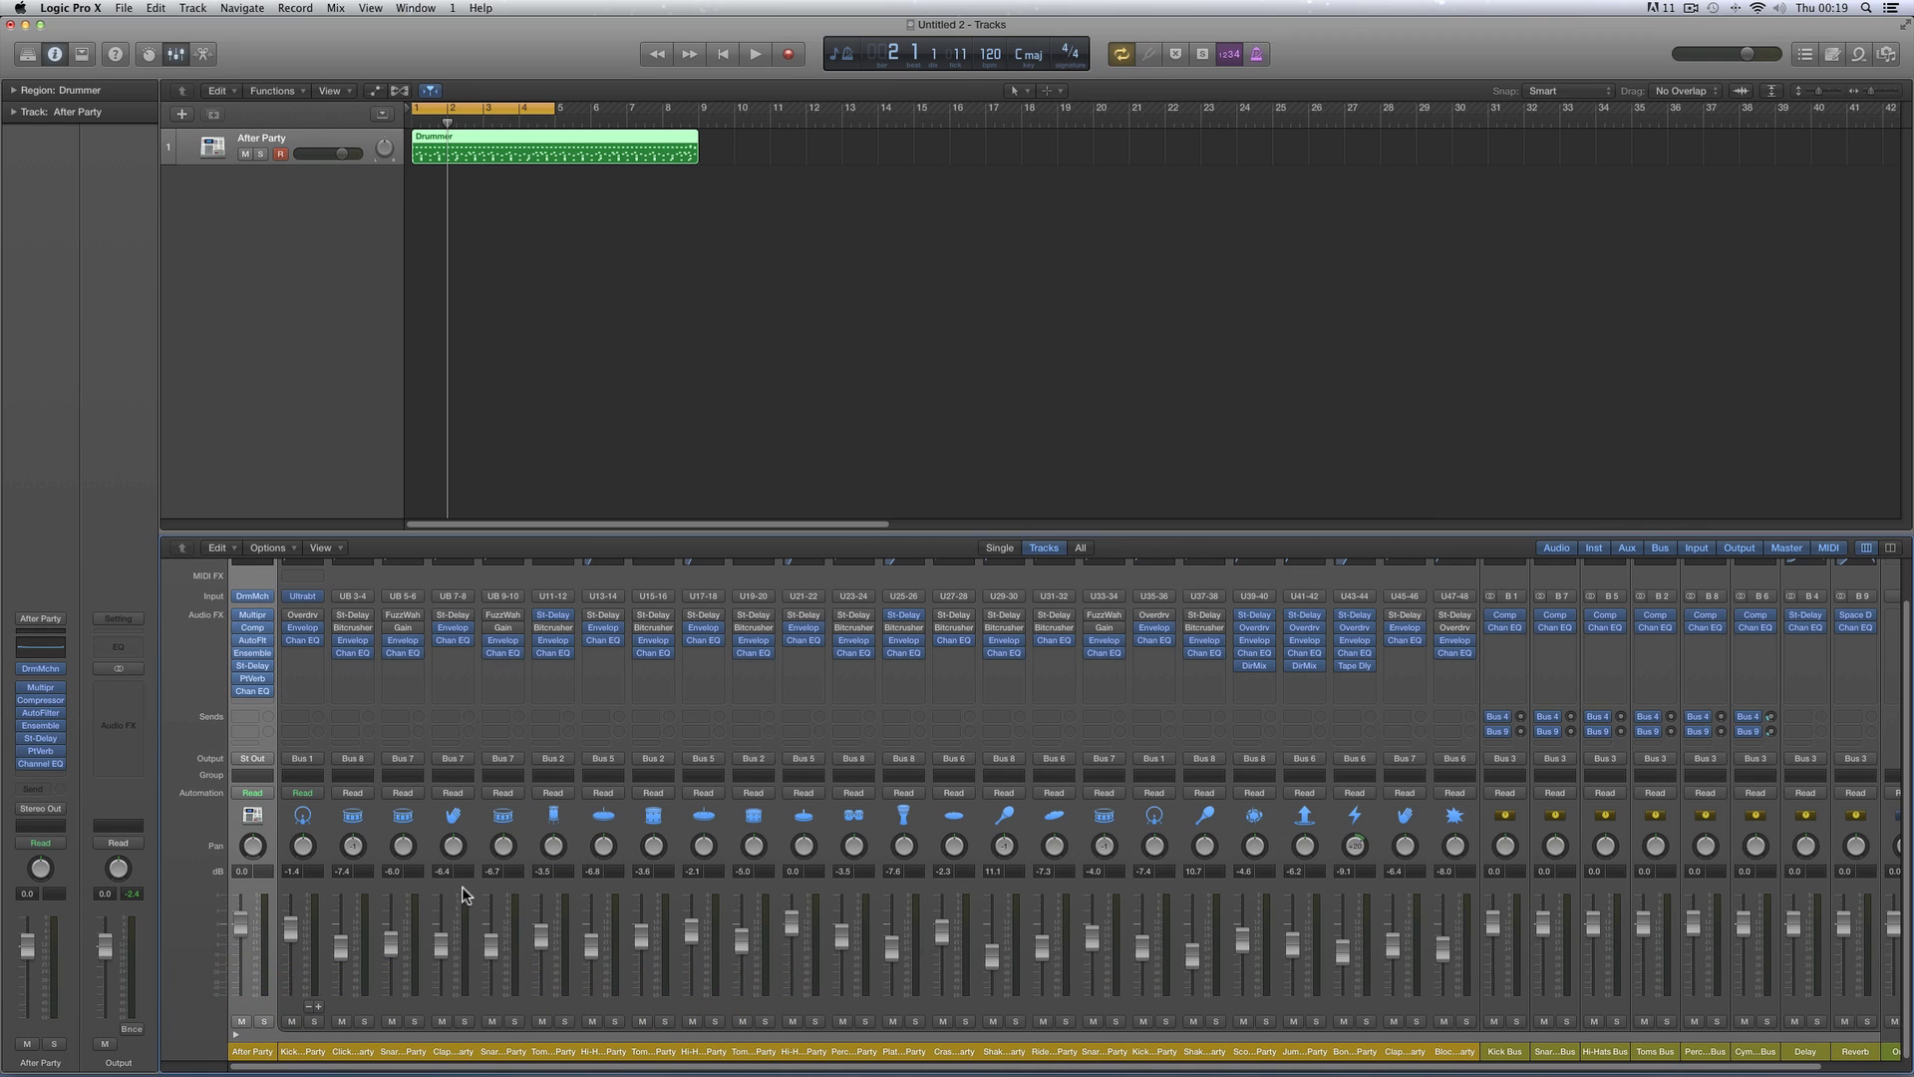
pyautogui.click(642, 532)
pyautogui.moveTo(642, 533); pyautogui.dragTo(645, 427)
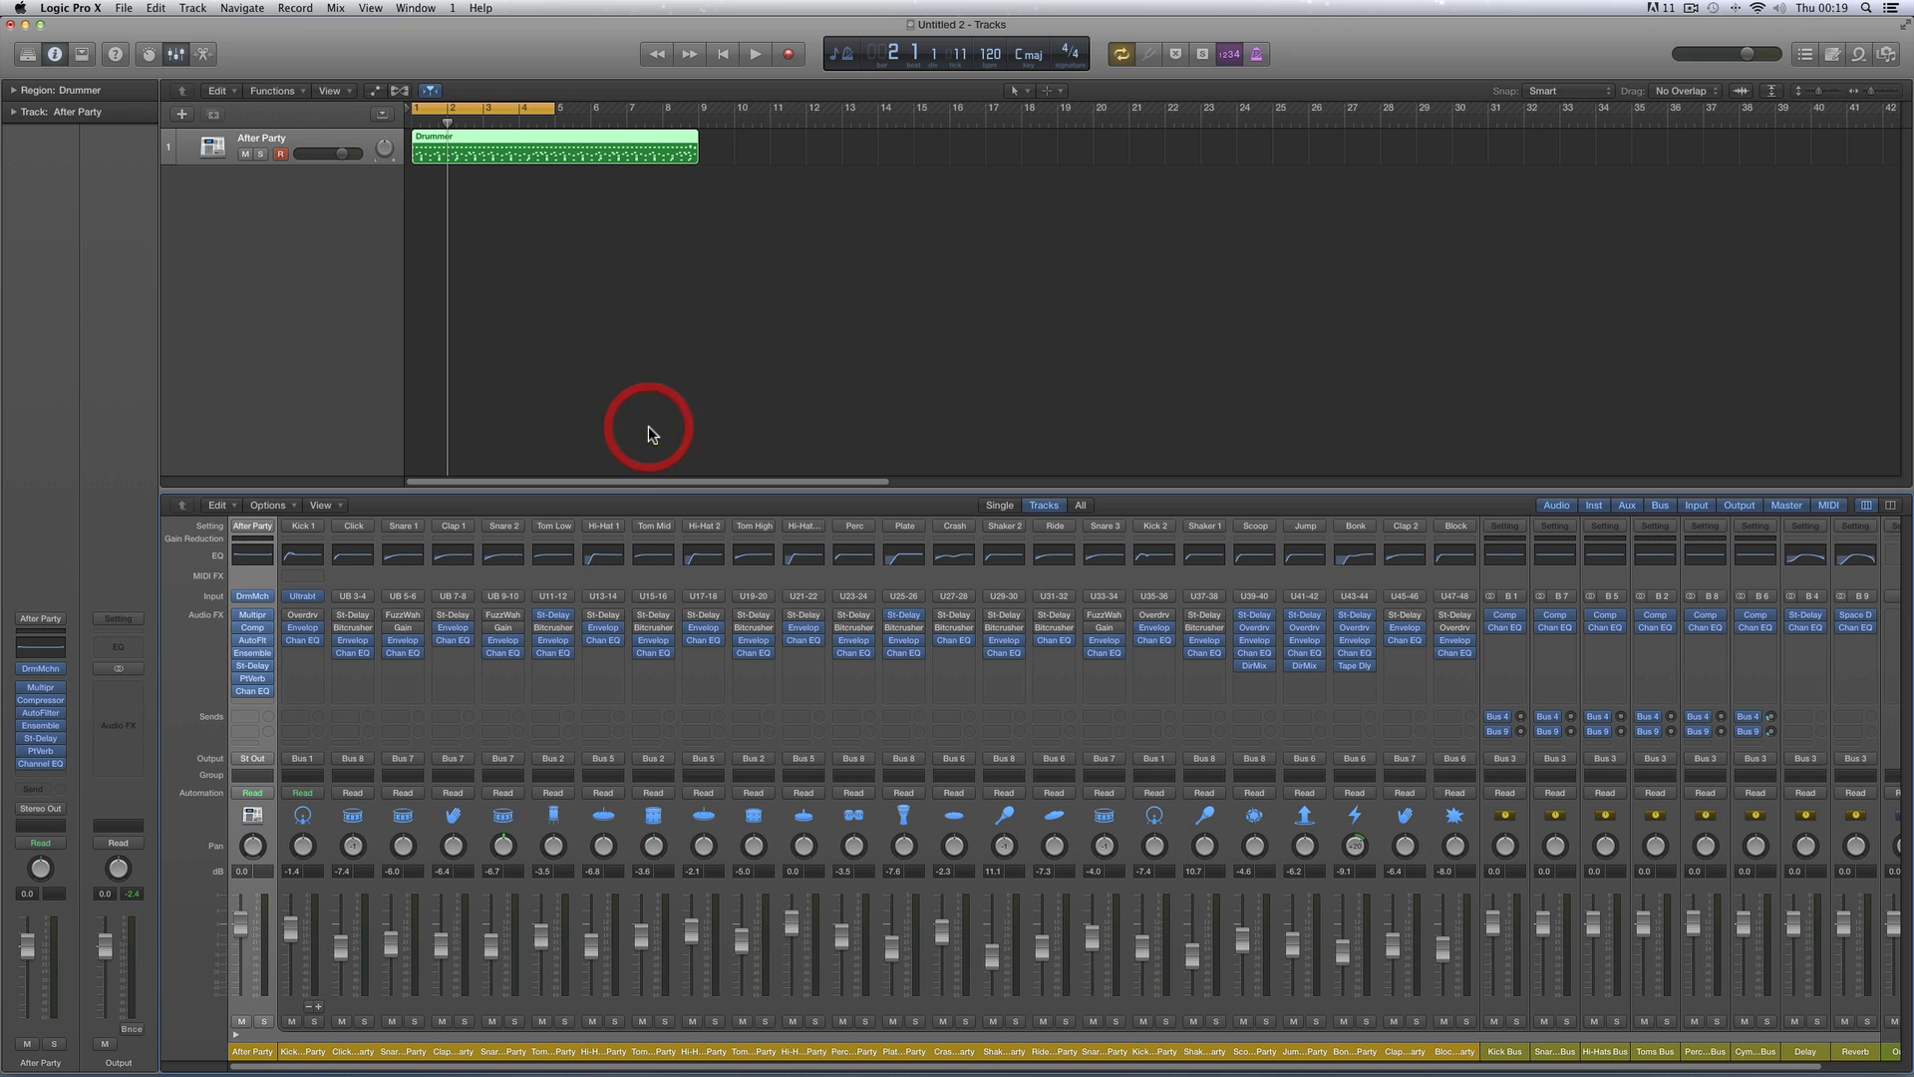
# Fold and unfold the After Party stack in the mixer to compare the single channel with its individual drum and bus channels
pyautogui.click(236, 1035)
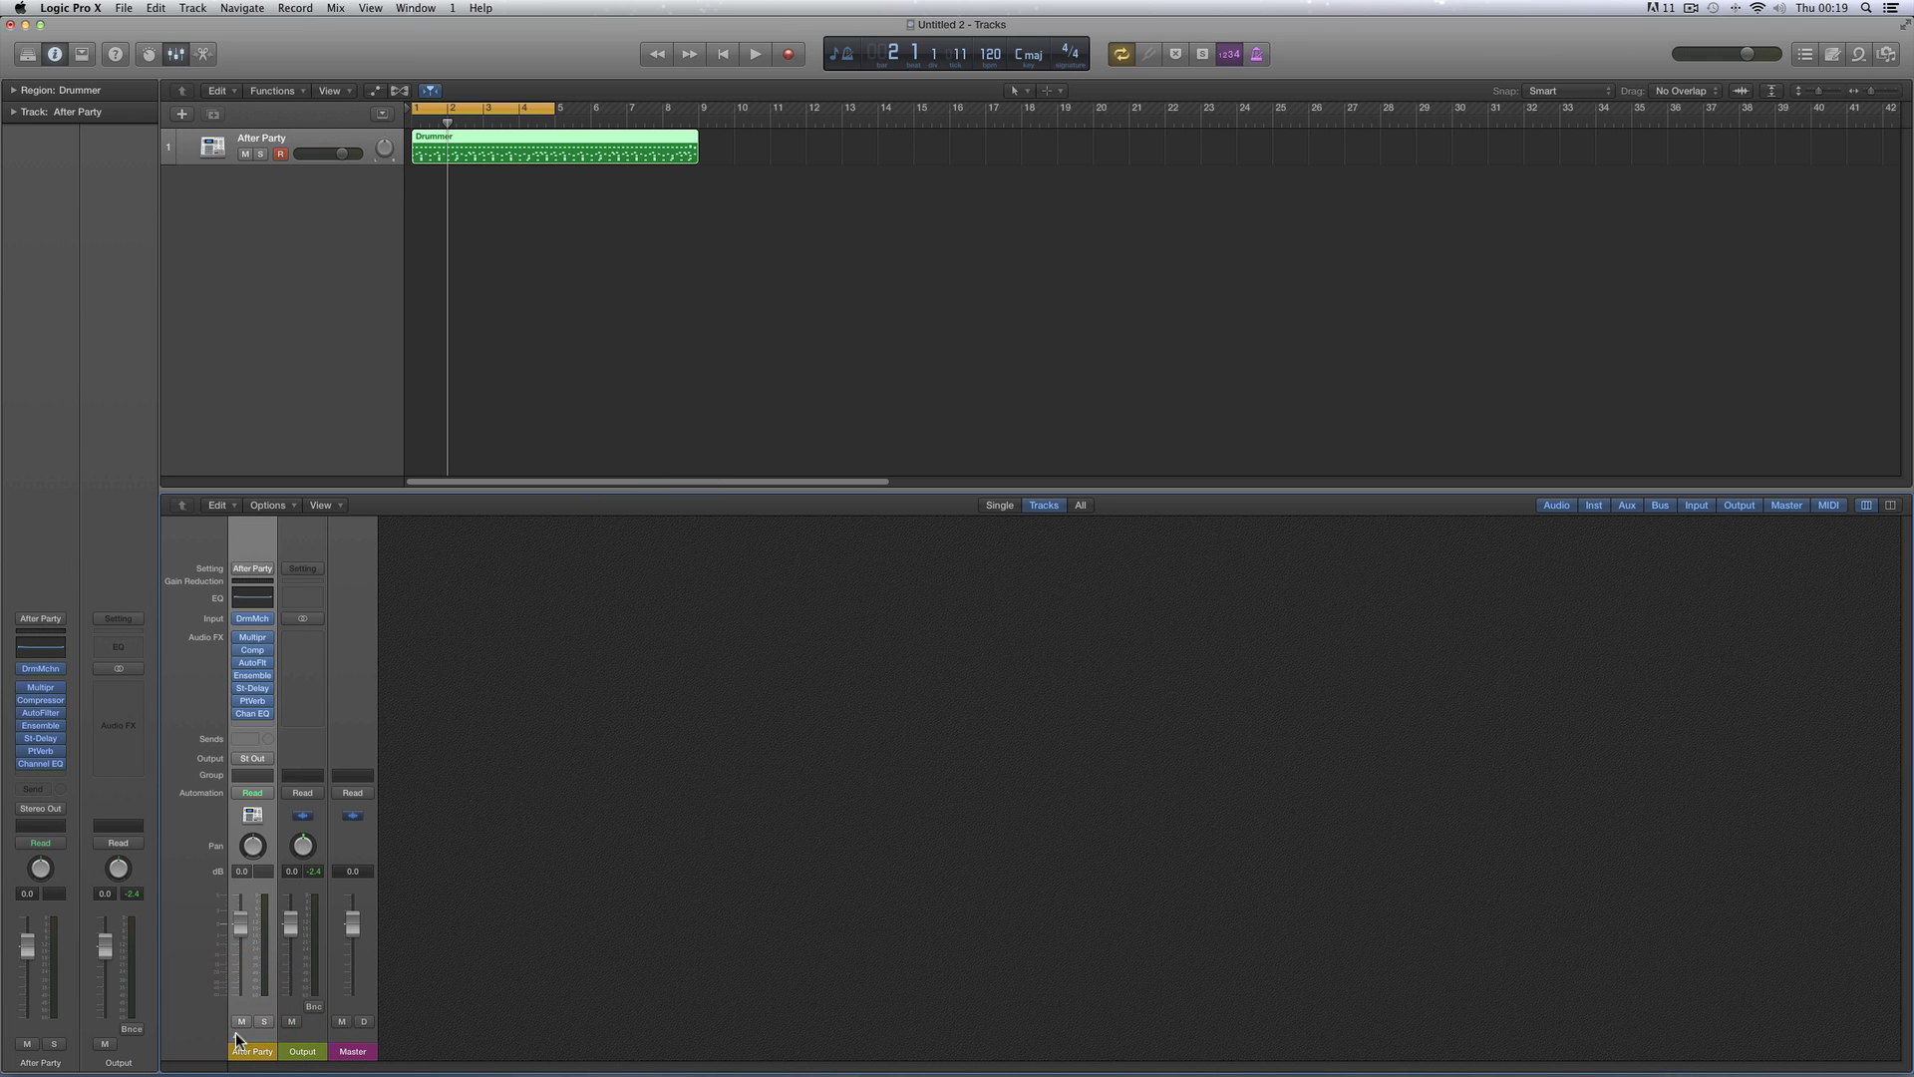
pyautogui.click(236, 1036)
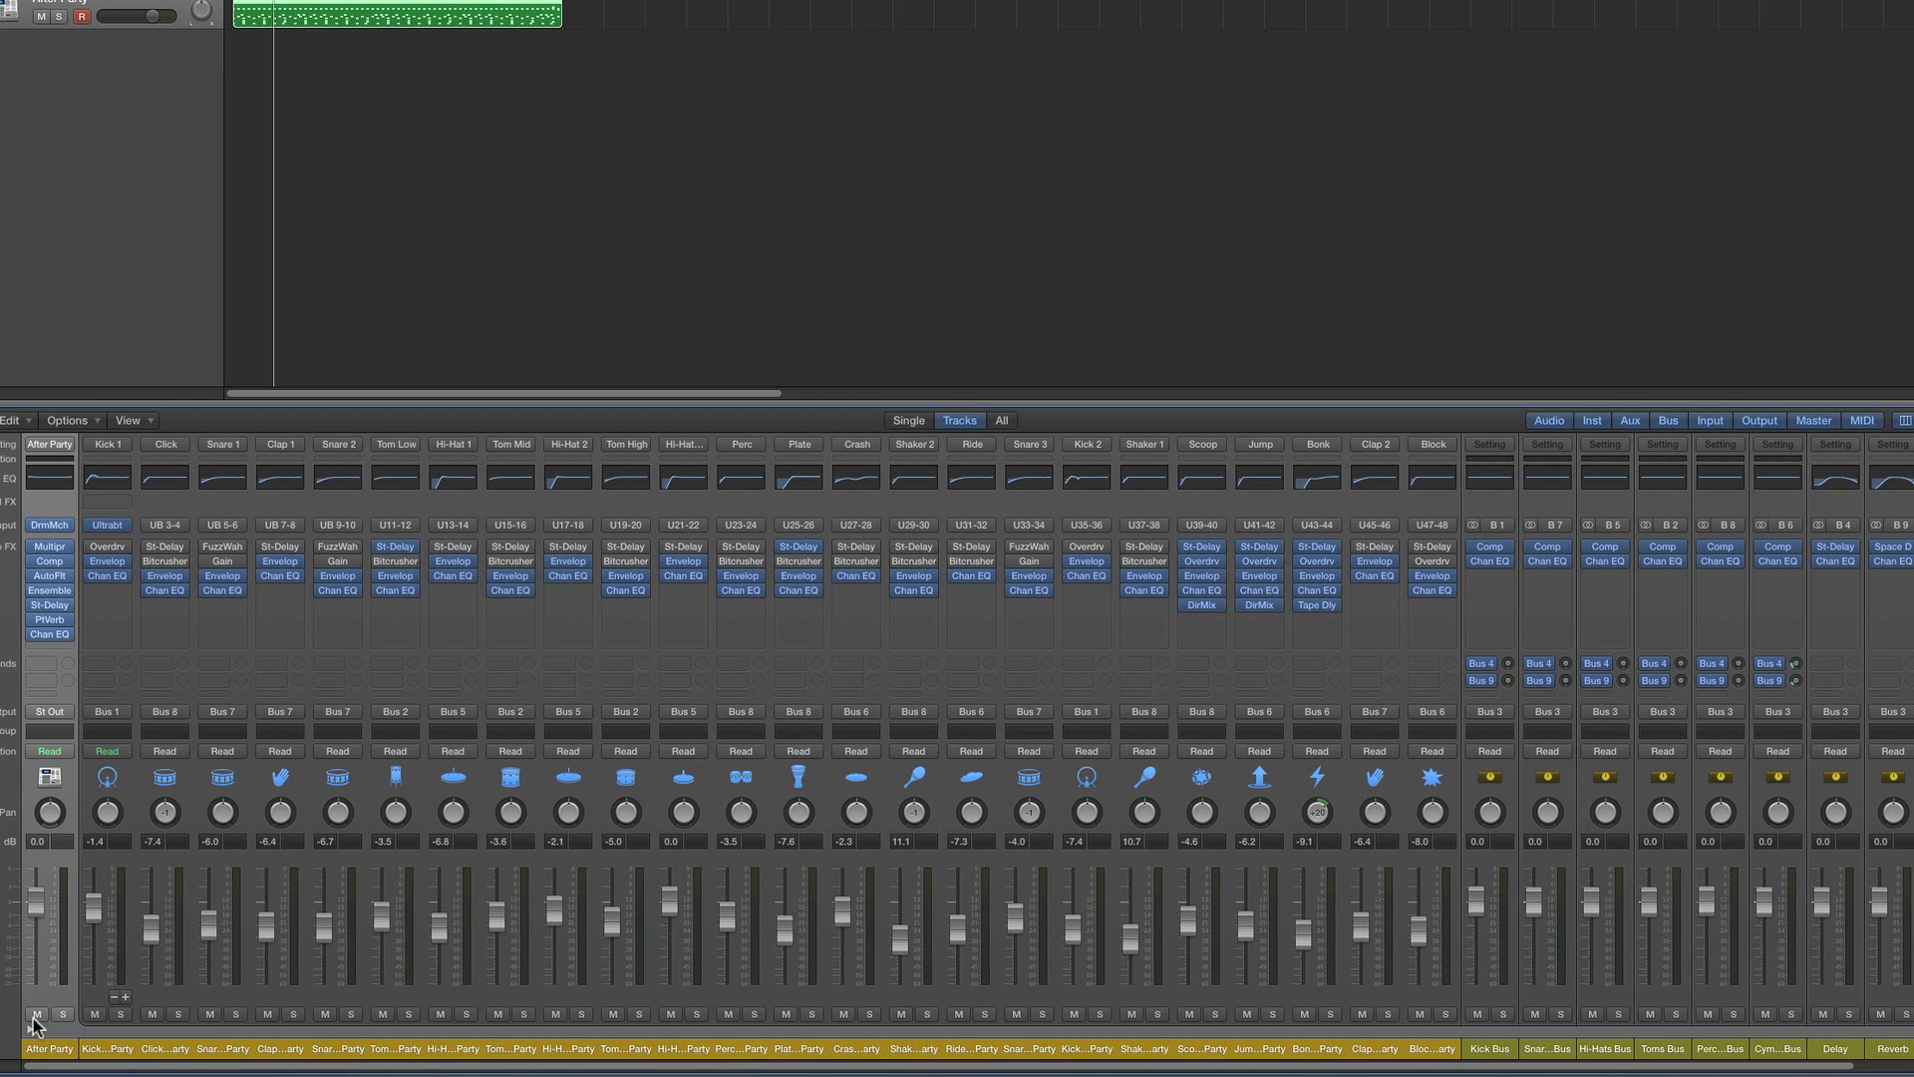
pyautogui.click(34, 1024)
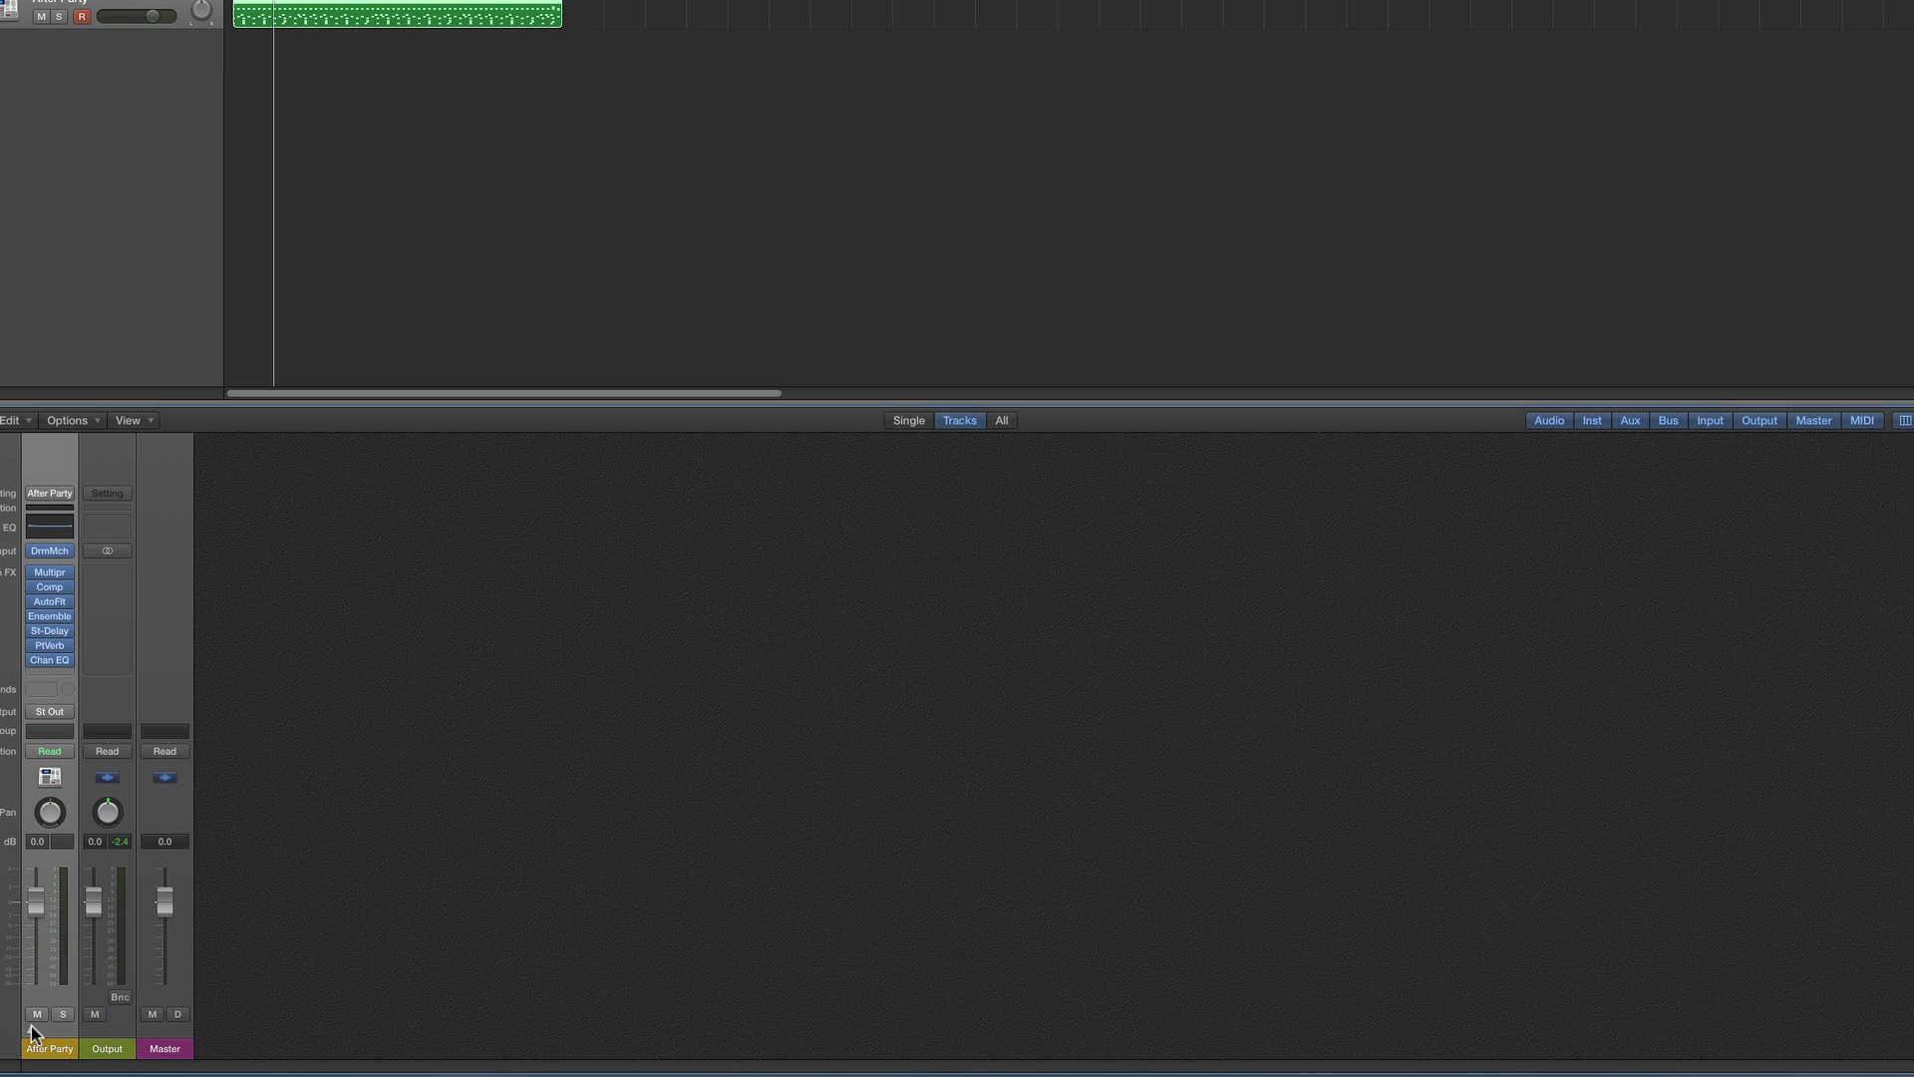
pyautogui.click(32, 1026)
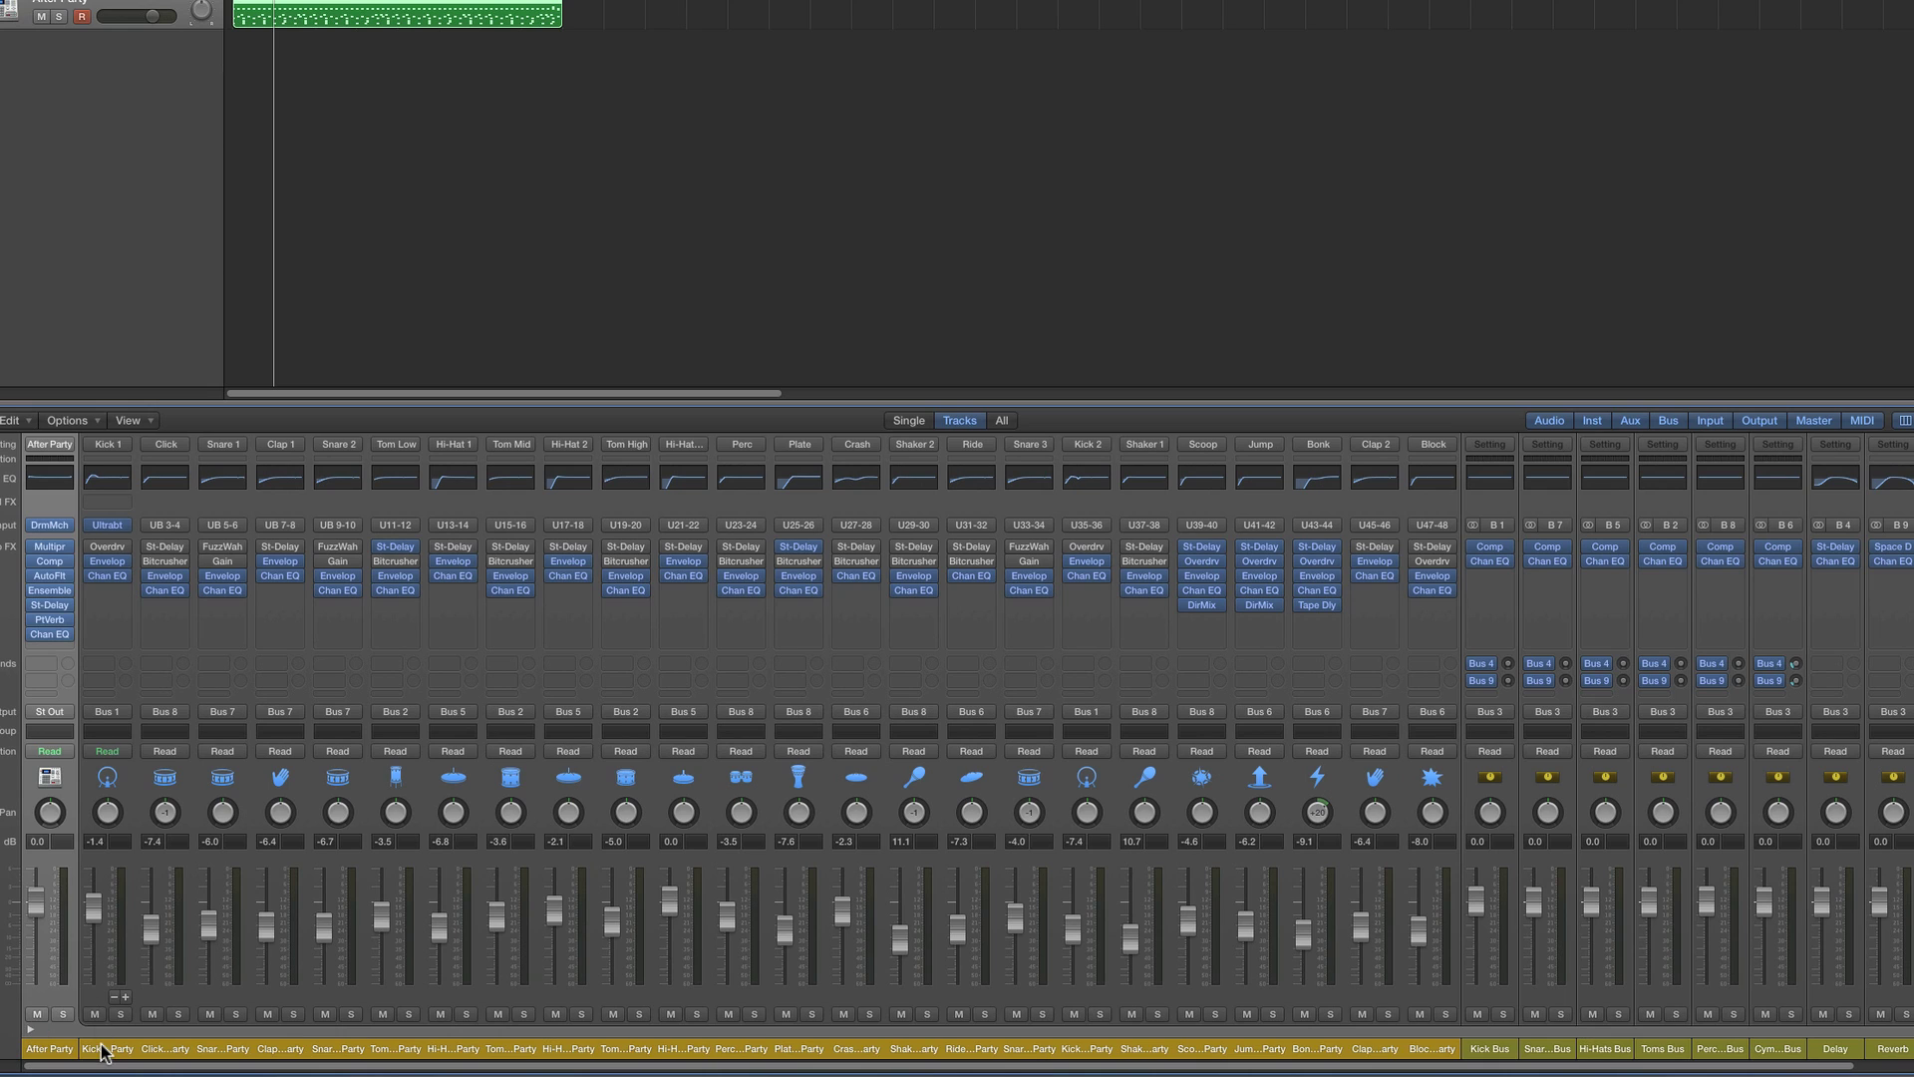
# Set the Kick 1 channel's volume to -1.0 dB and examine its Ultrabeat instrument window, closing it when done
pyautogui.click(102, 1050)
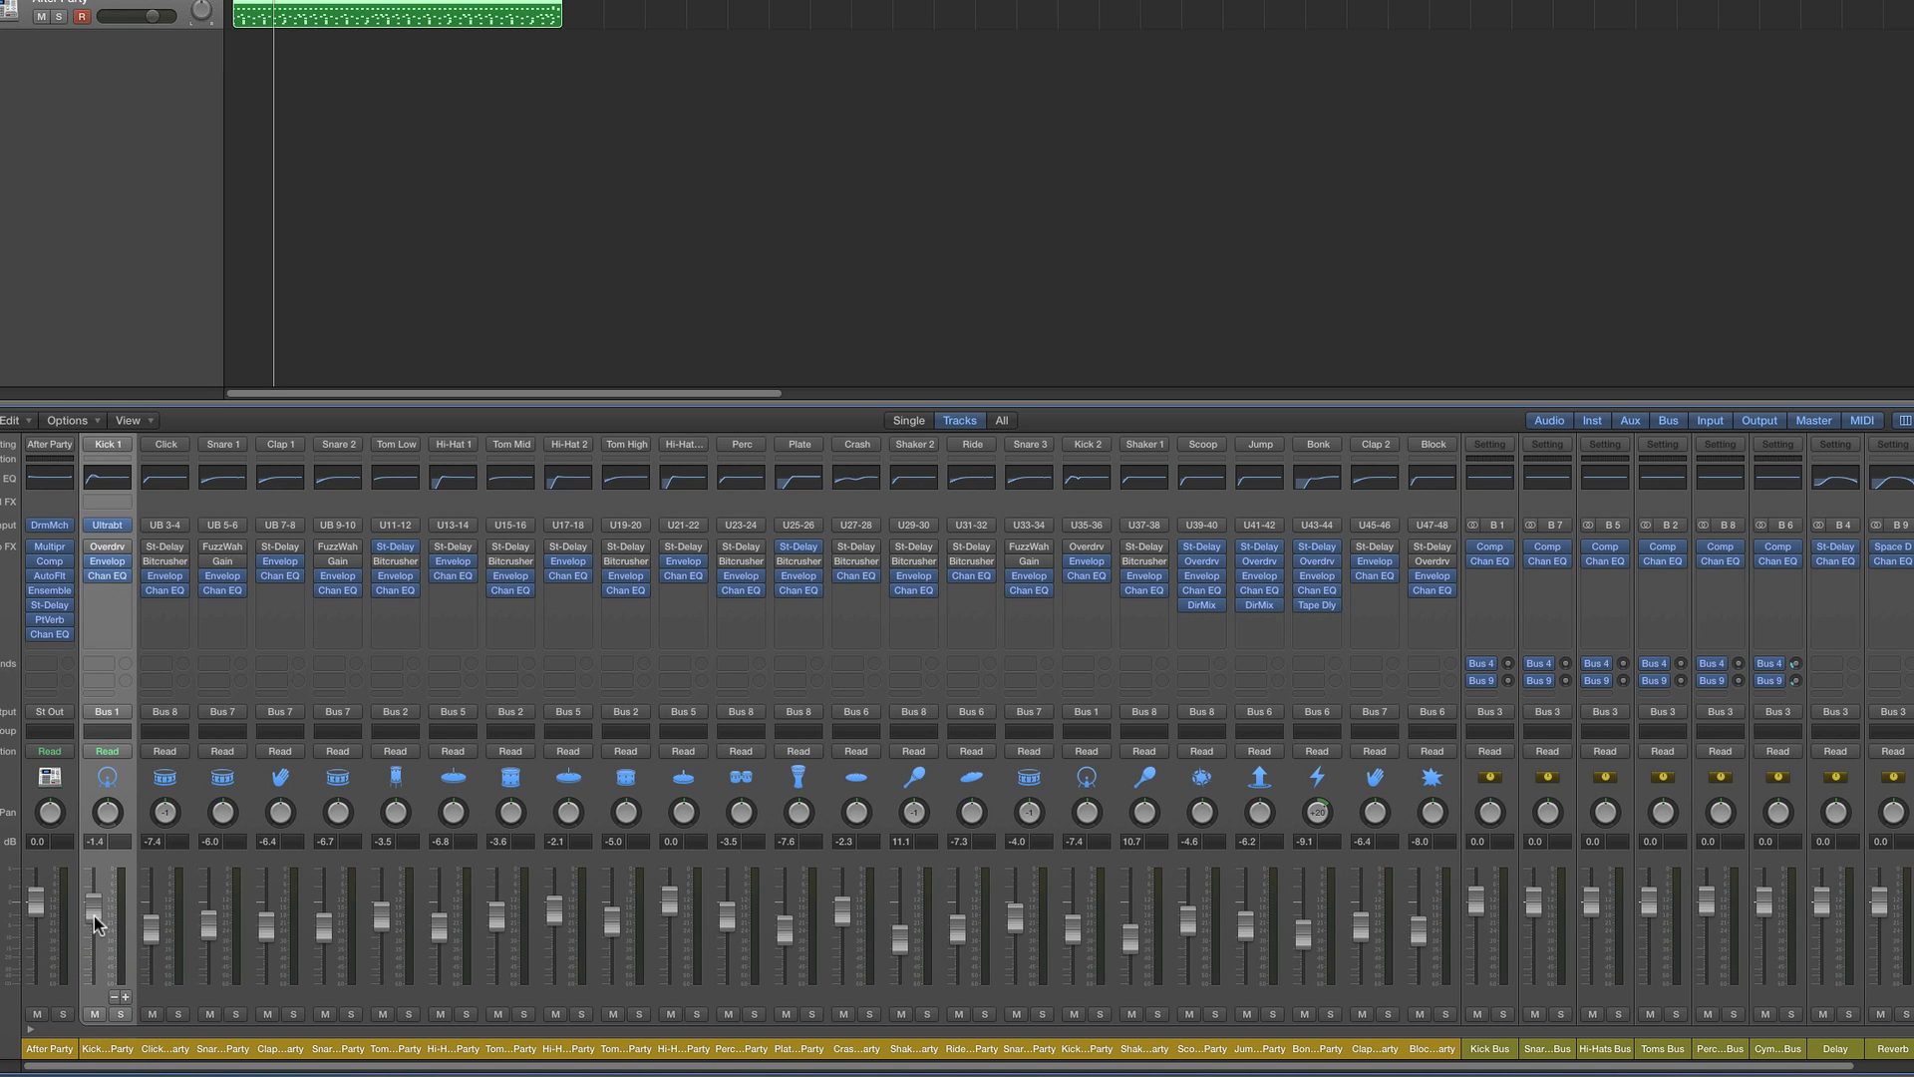
pyautogui.click(93, 912)
pyautogui.click(110, 525)
pyautogui.moveTo(76, 2); pyautogui.dragTo(457, 415)
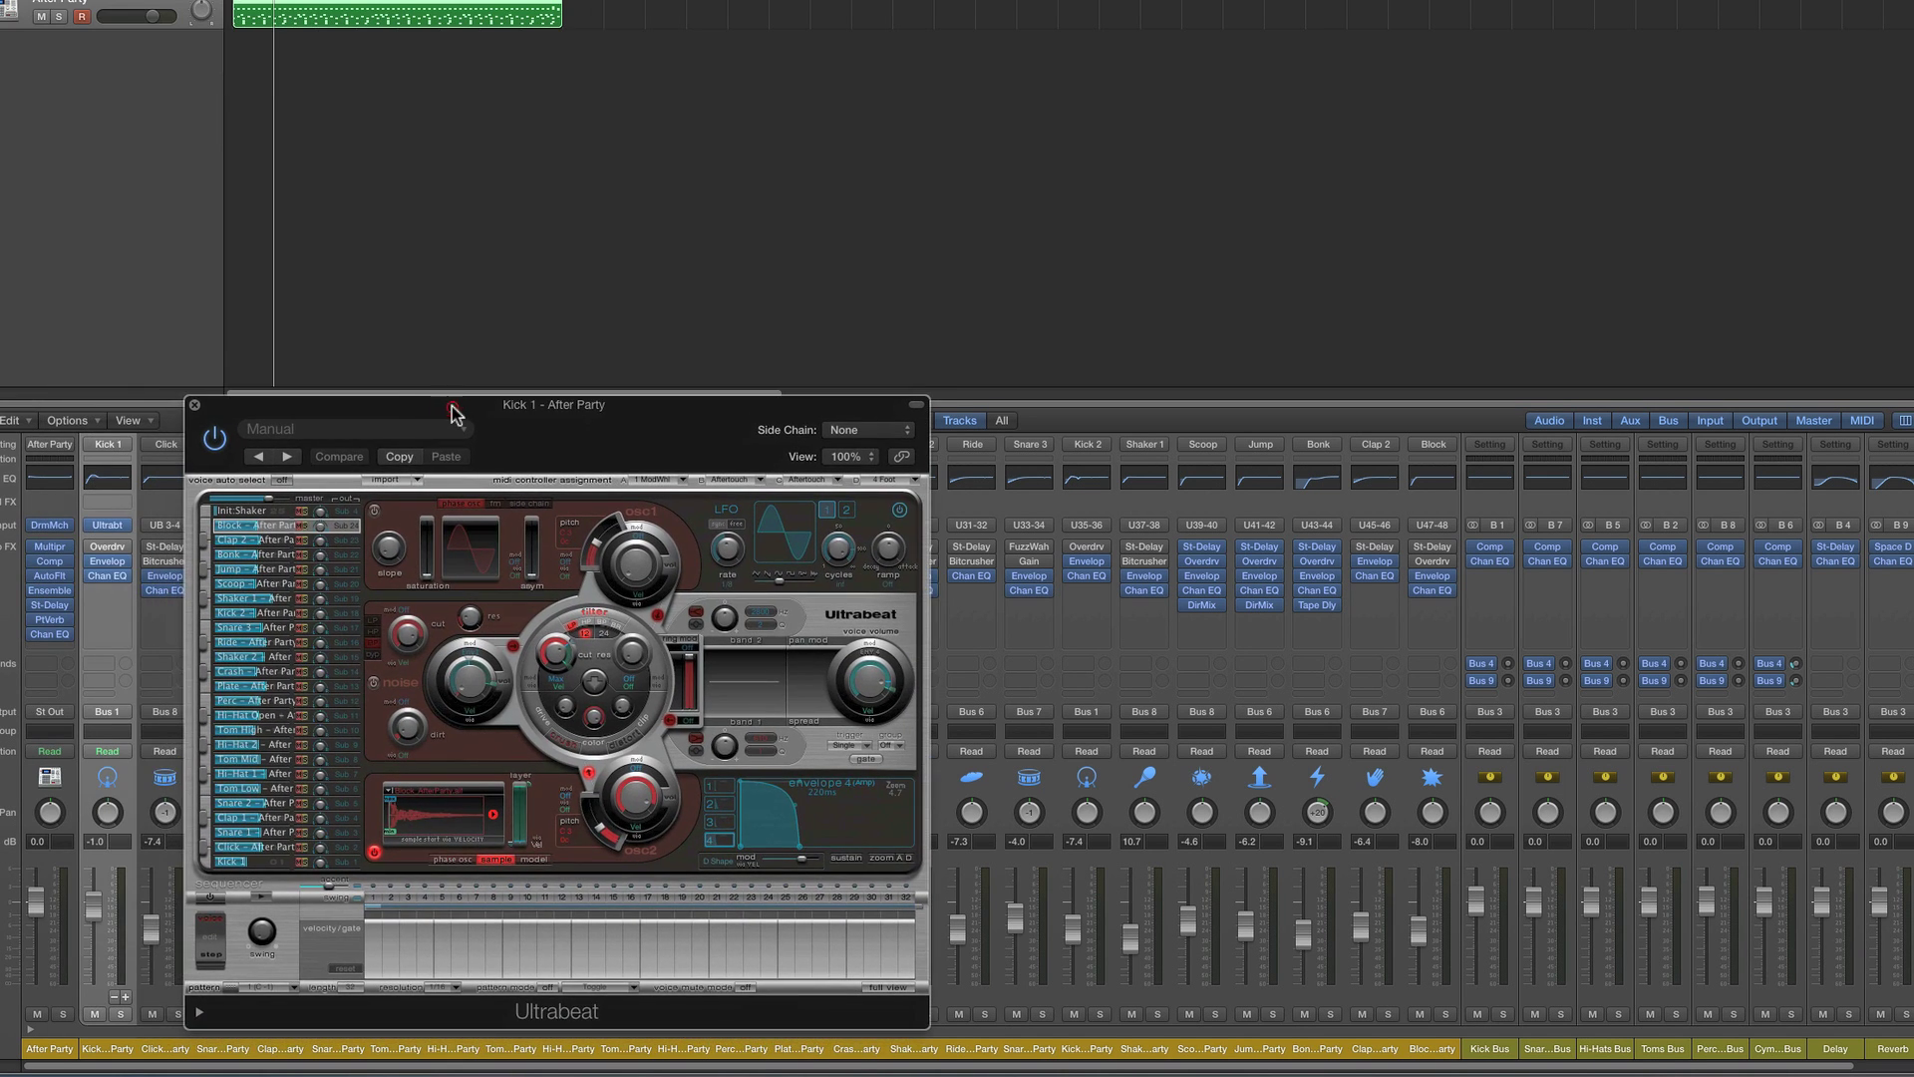
pyautogui.click(196, 408)
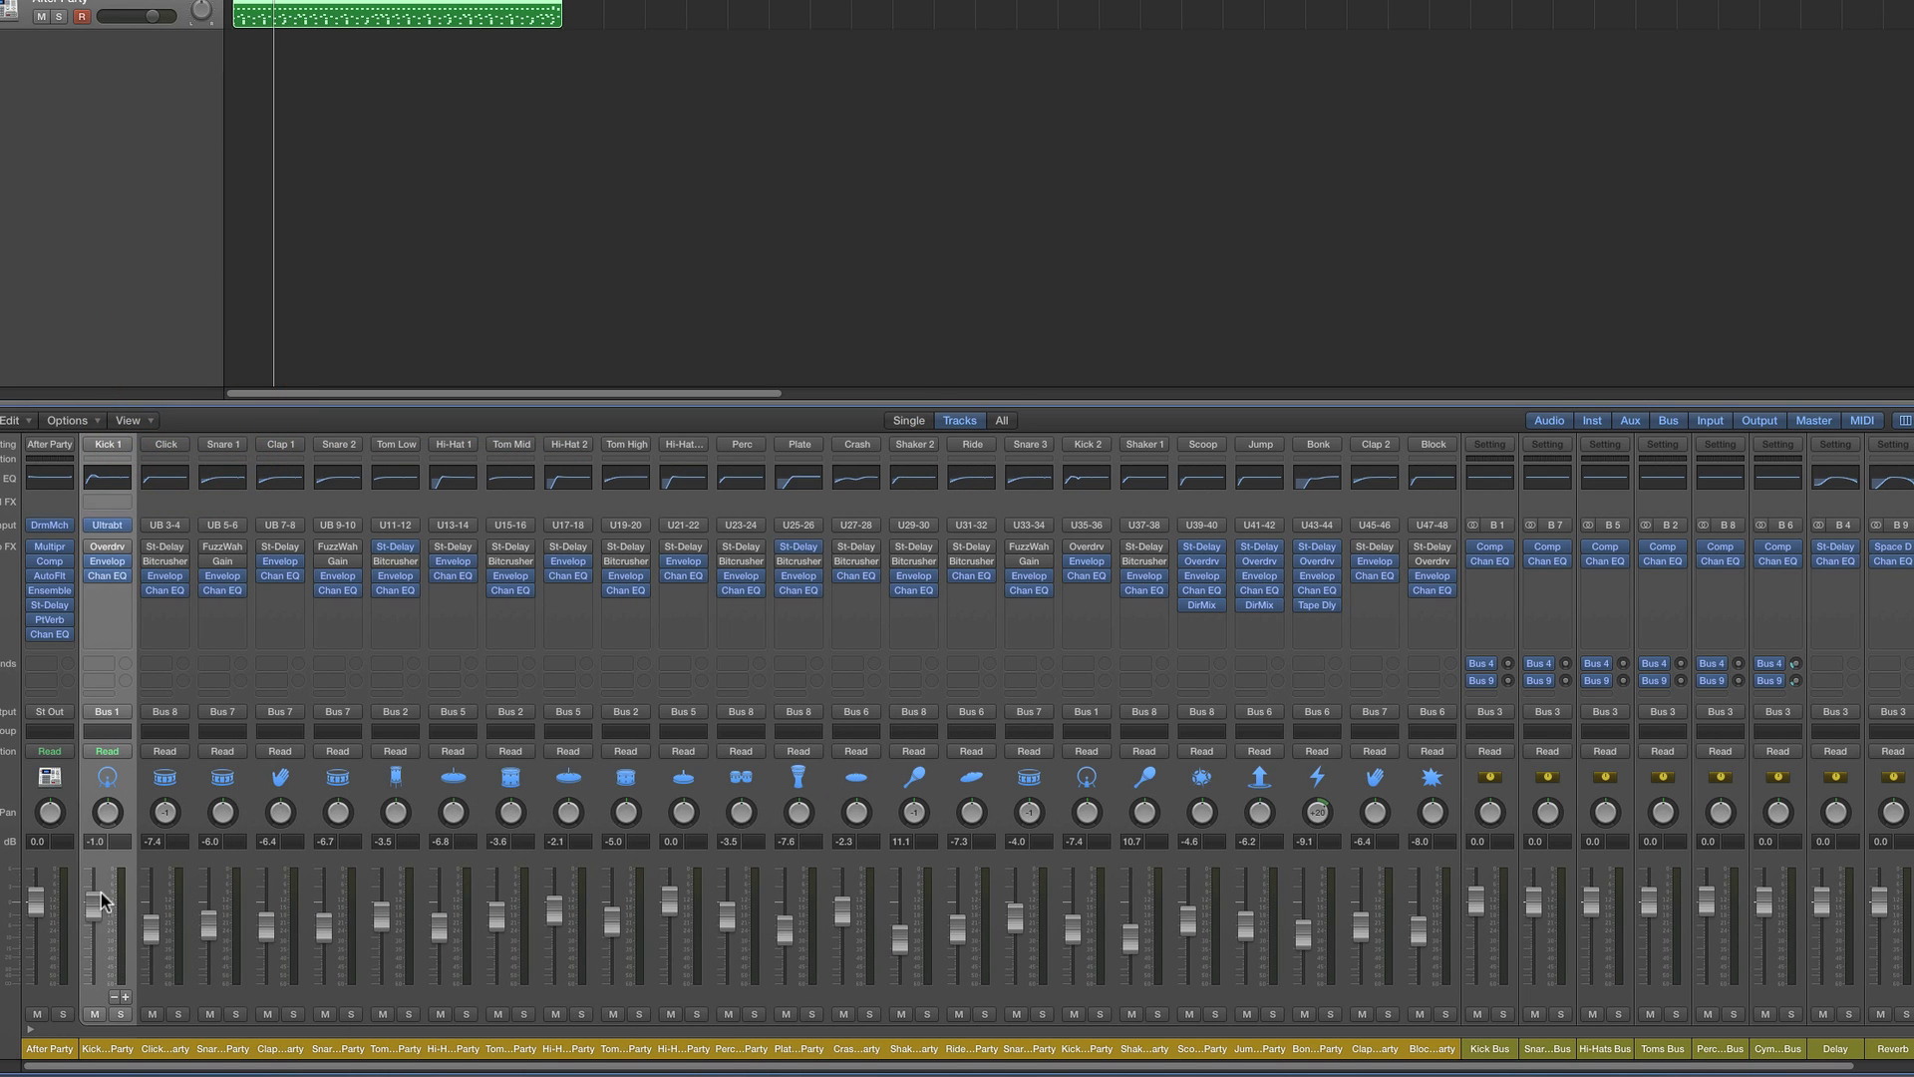
# Select all drum channels from Kick 1 to Block, check several of their inputs, and raise their volumes together until Kick 1 is at -0.6 dB
pyautogui.keyDown('shift'); pyautogui.click(1428, 1049); pyautogui.keyUp('shift')
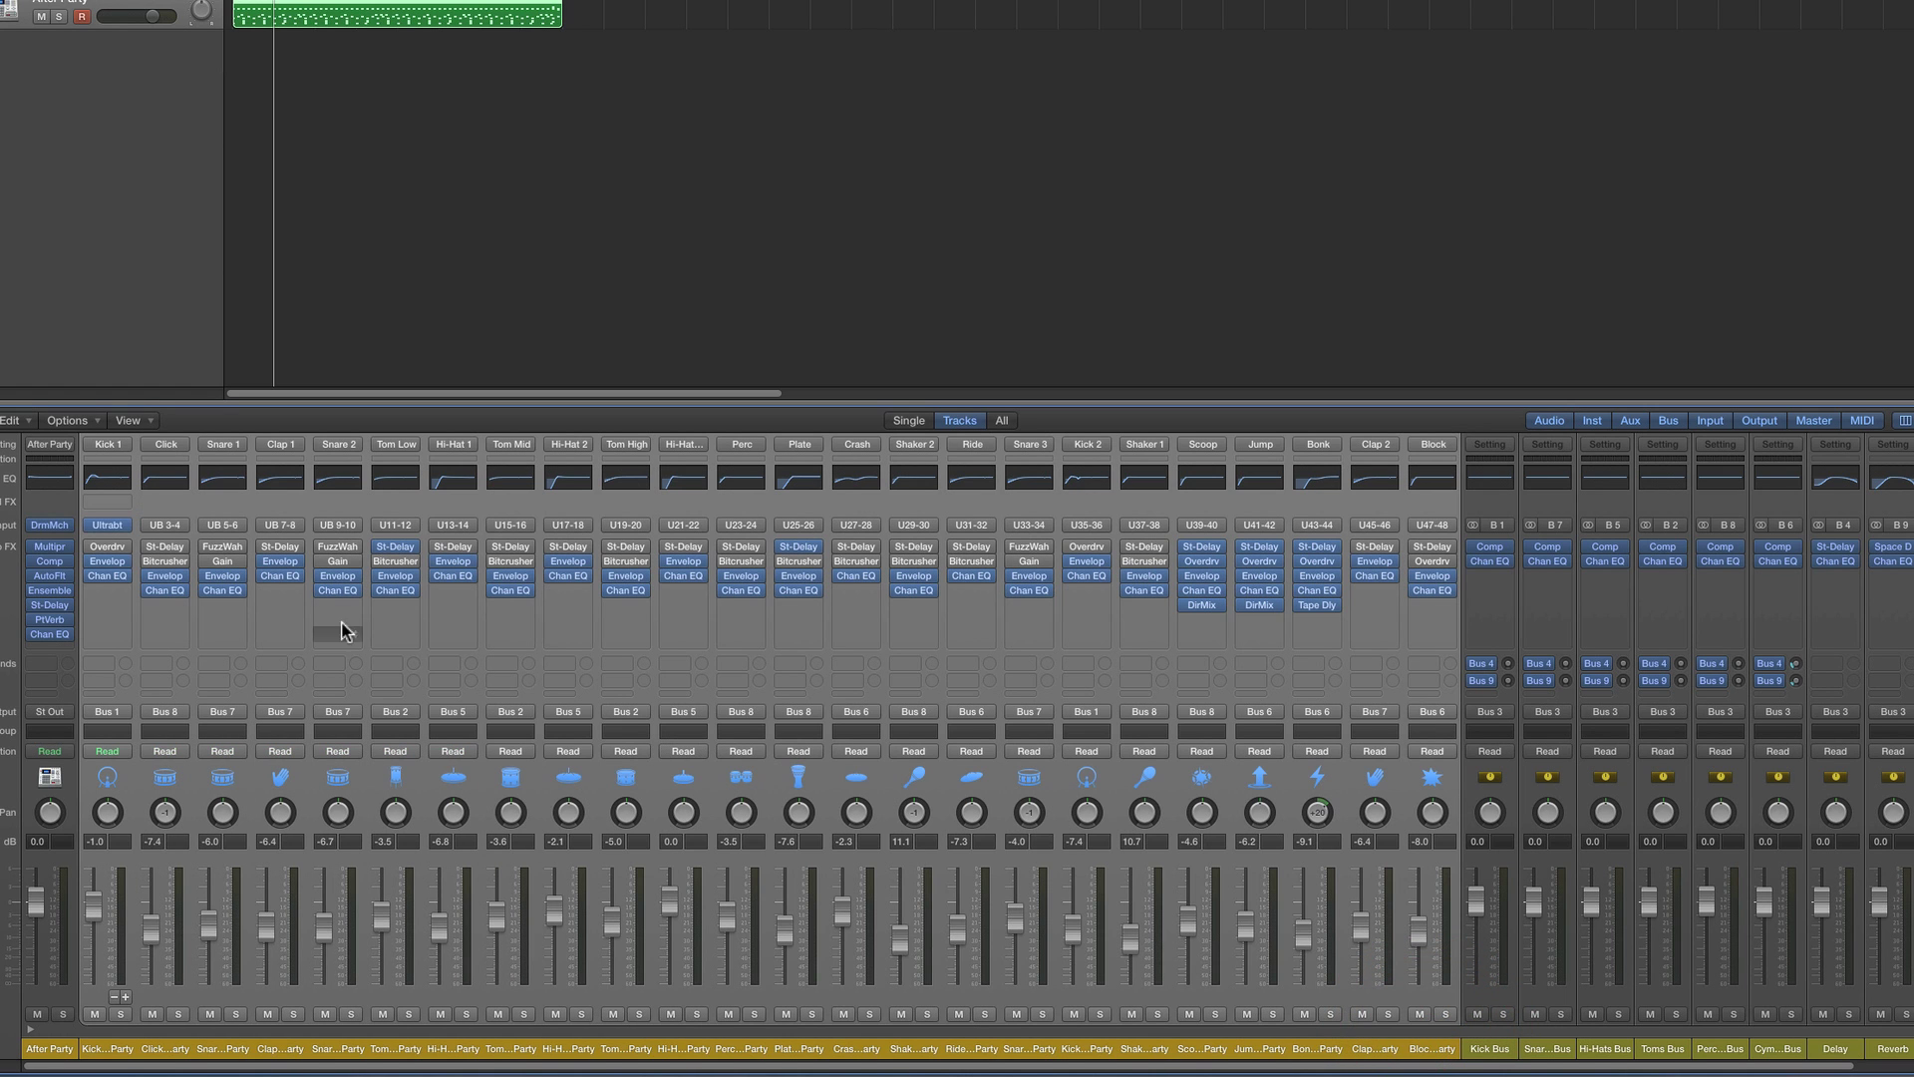
pyautogui.click(180, 527)
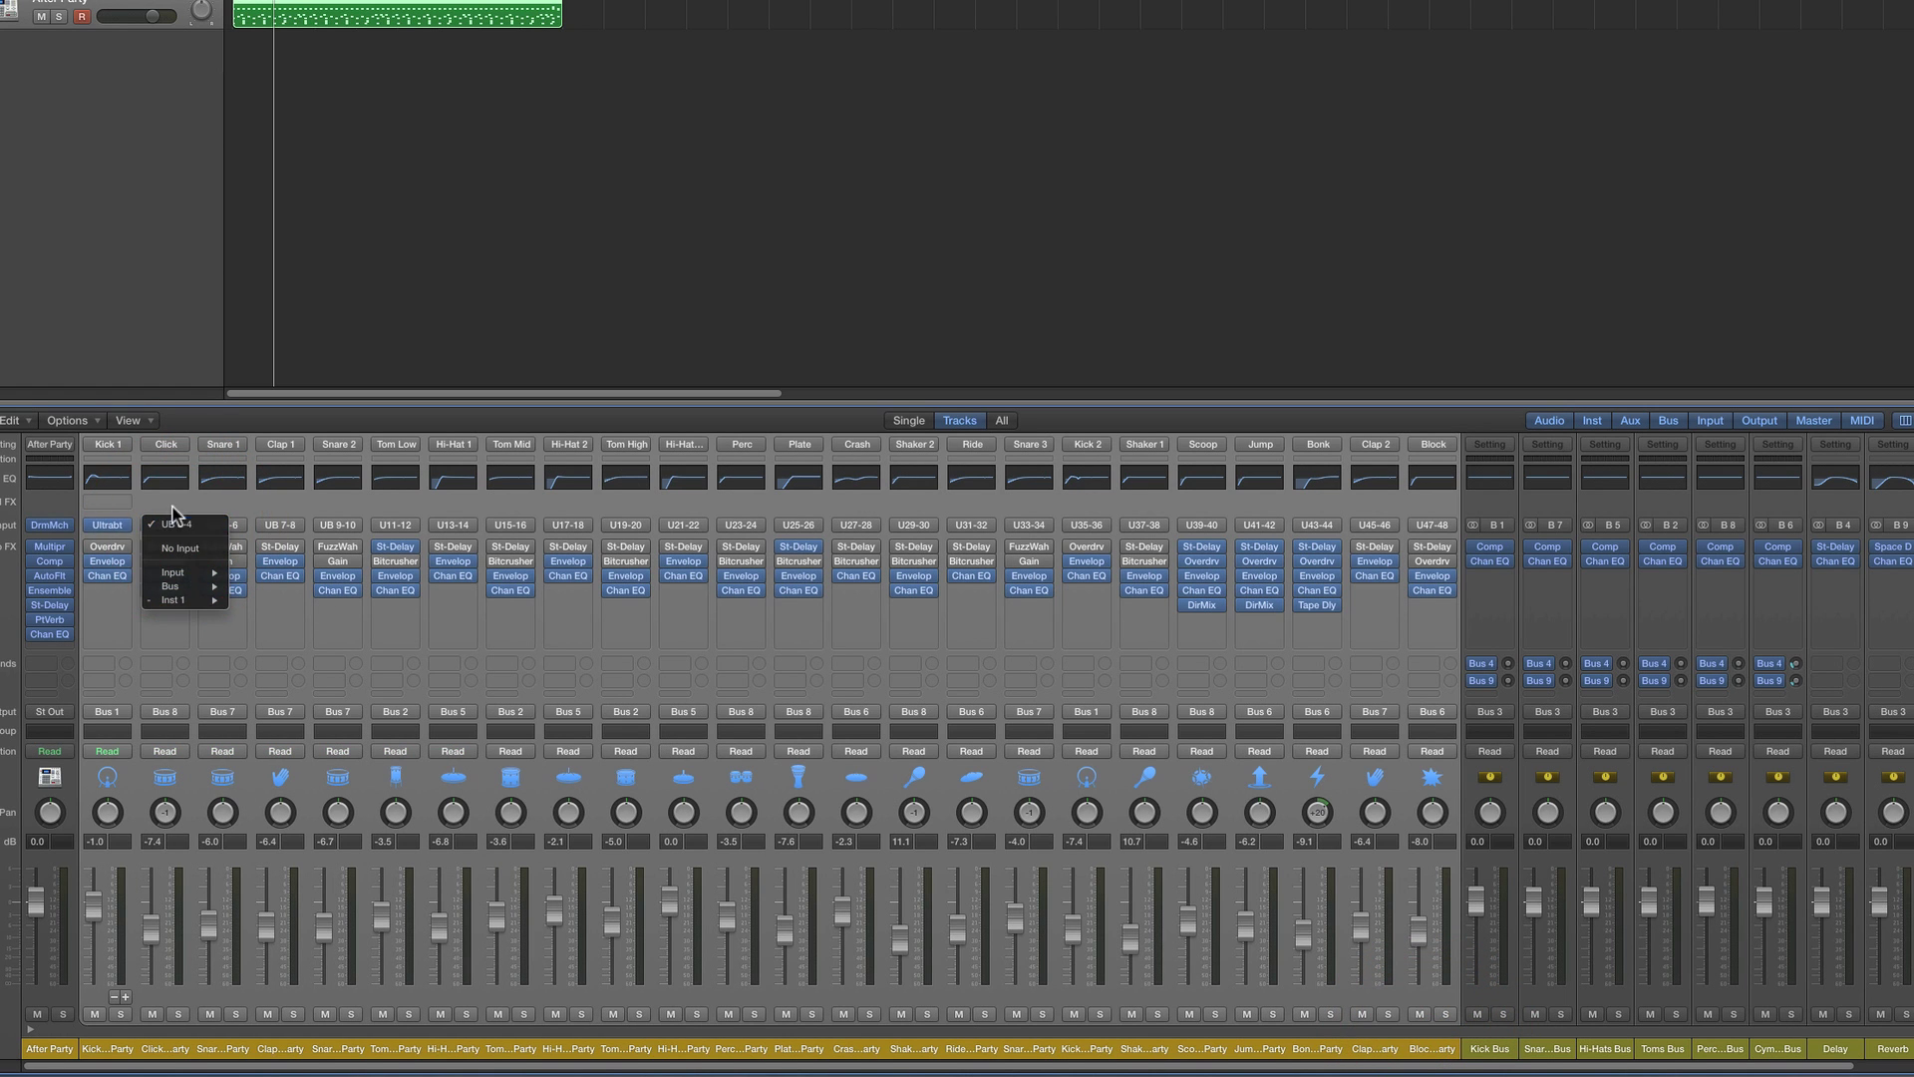
pyautogui.click(177, 524)
pyautogui.click(239, 526)
pyautogui.click(237, 525)
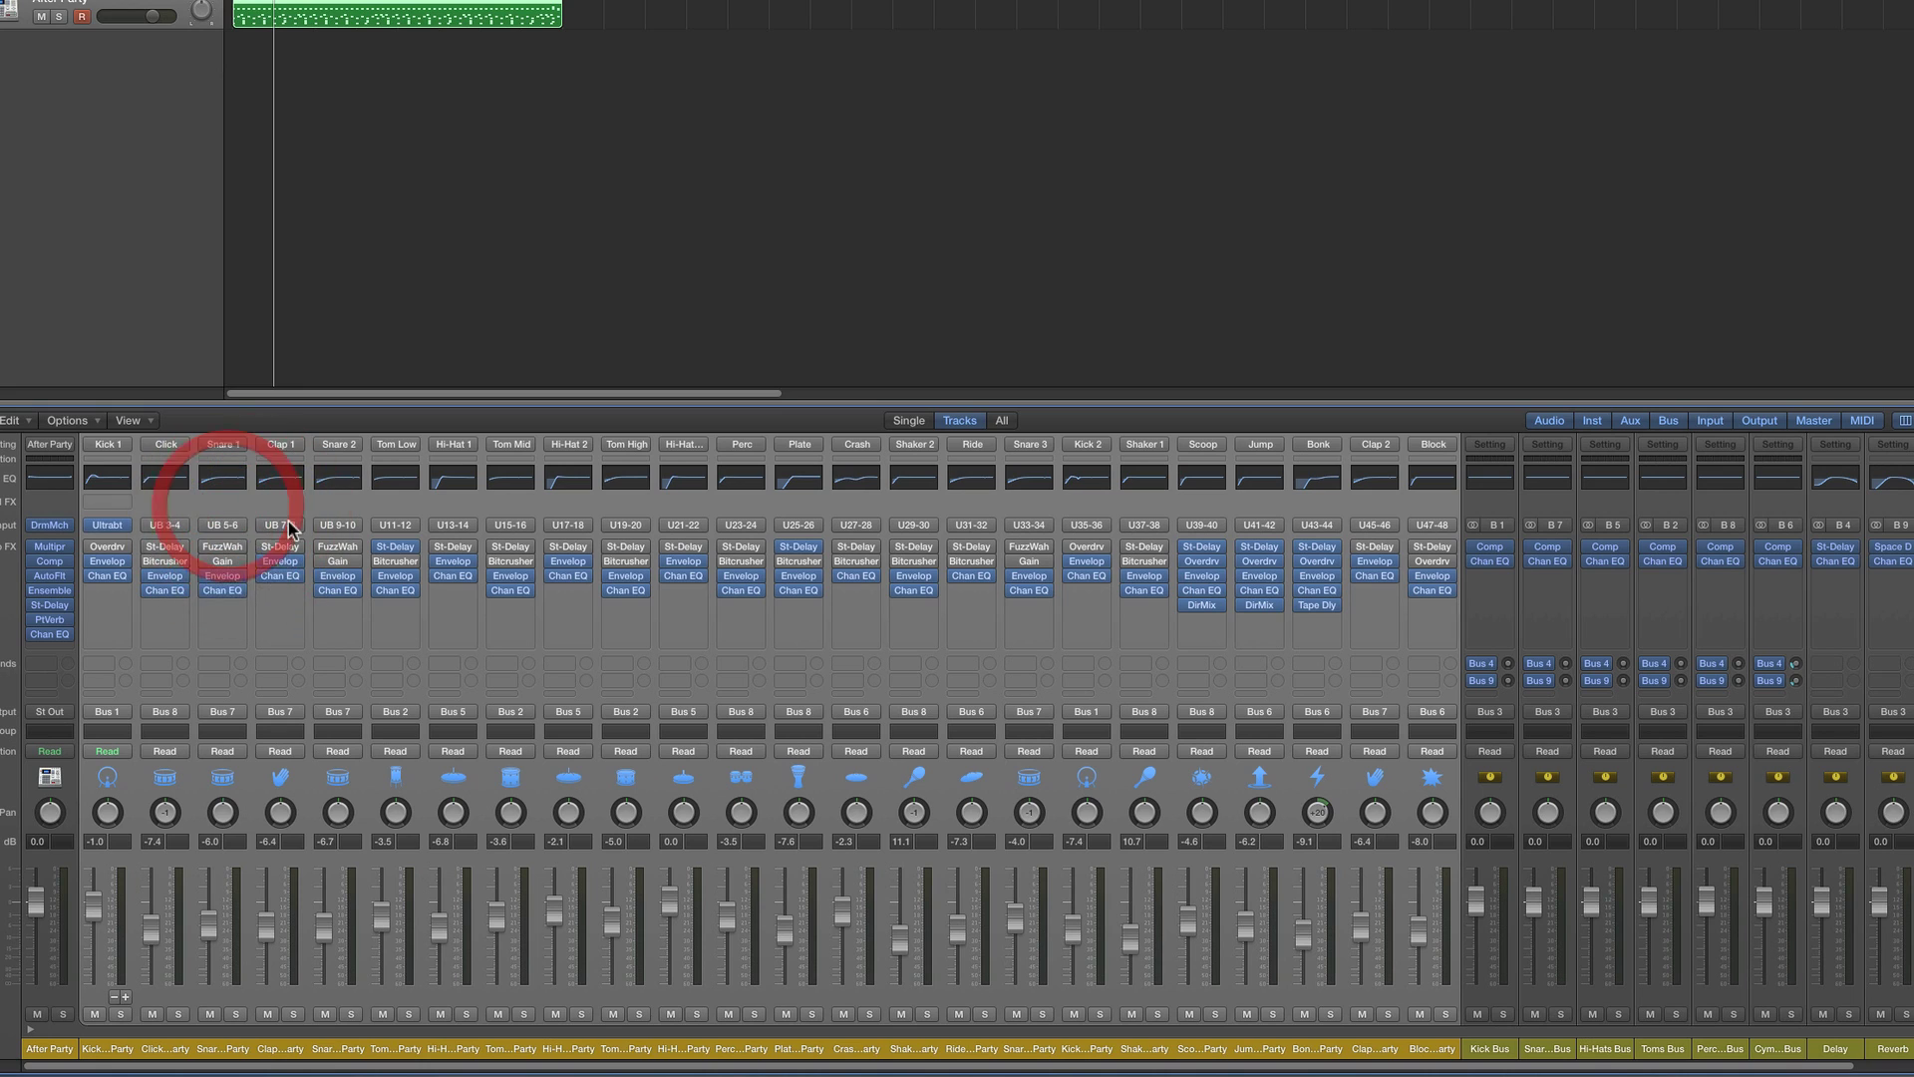
pyautogui.click(287, 523)
pyautogui.click(288, 522)
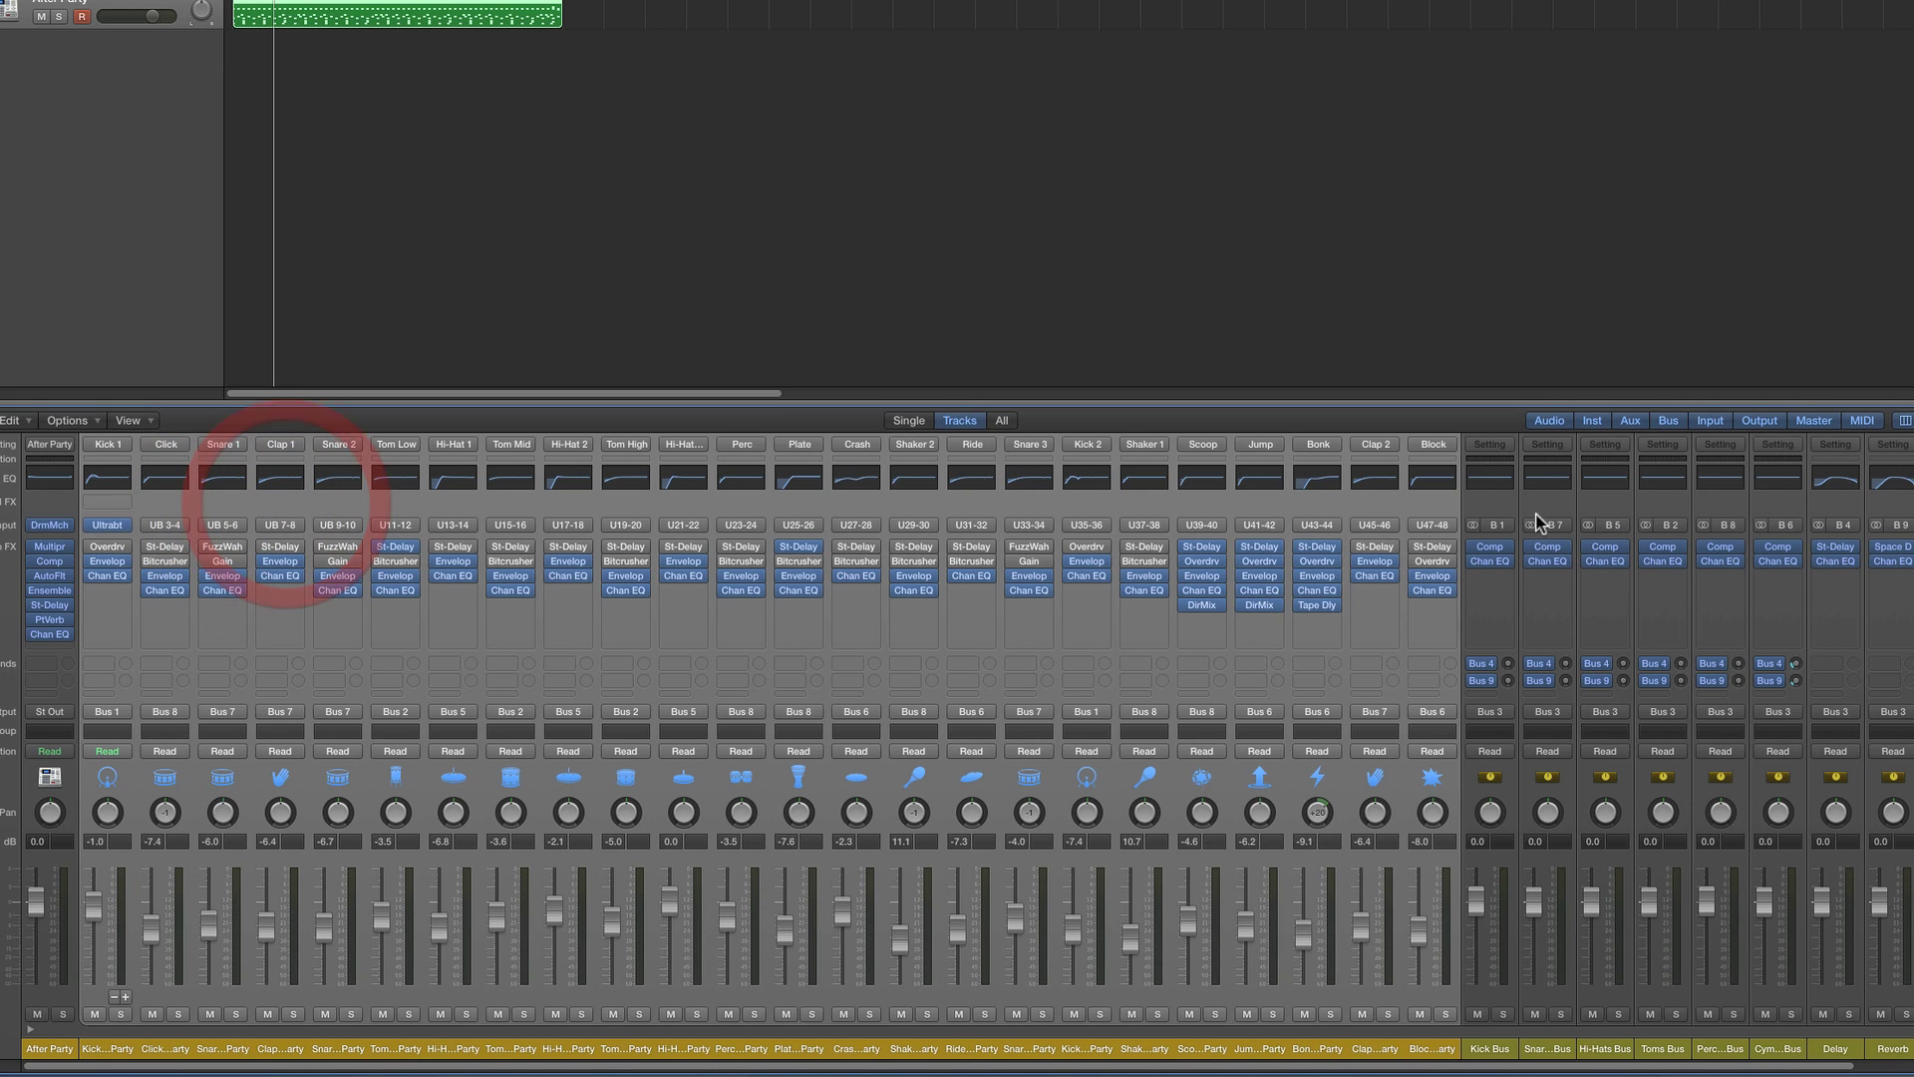
pyautogui.click(1439, 523)
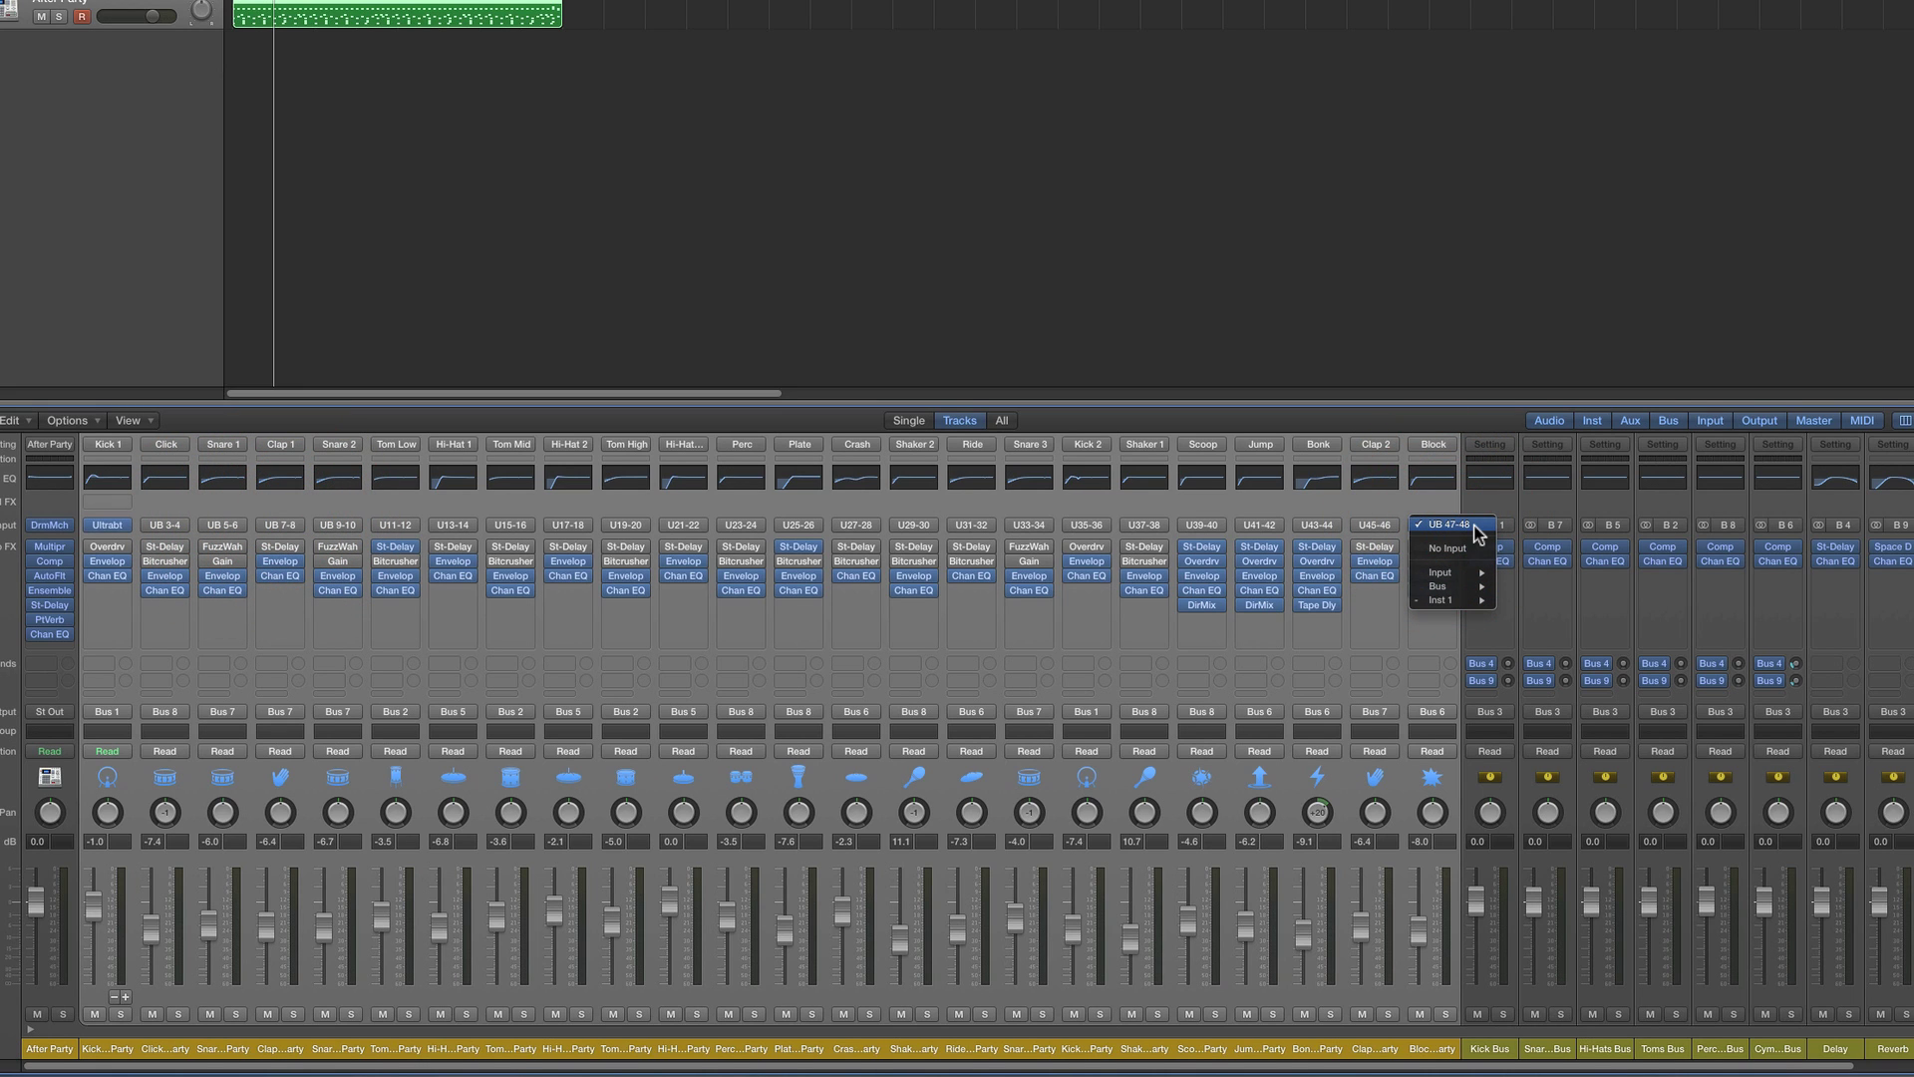
pyautogui.click(1466, 526)
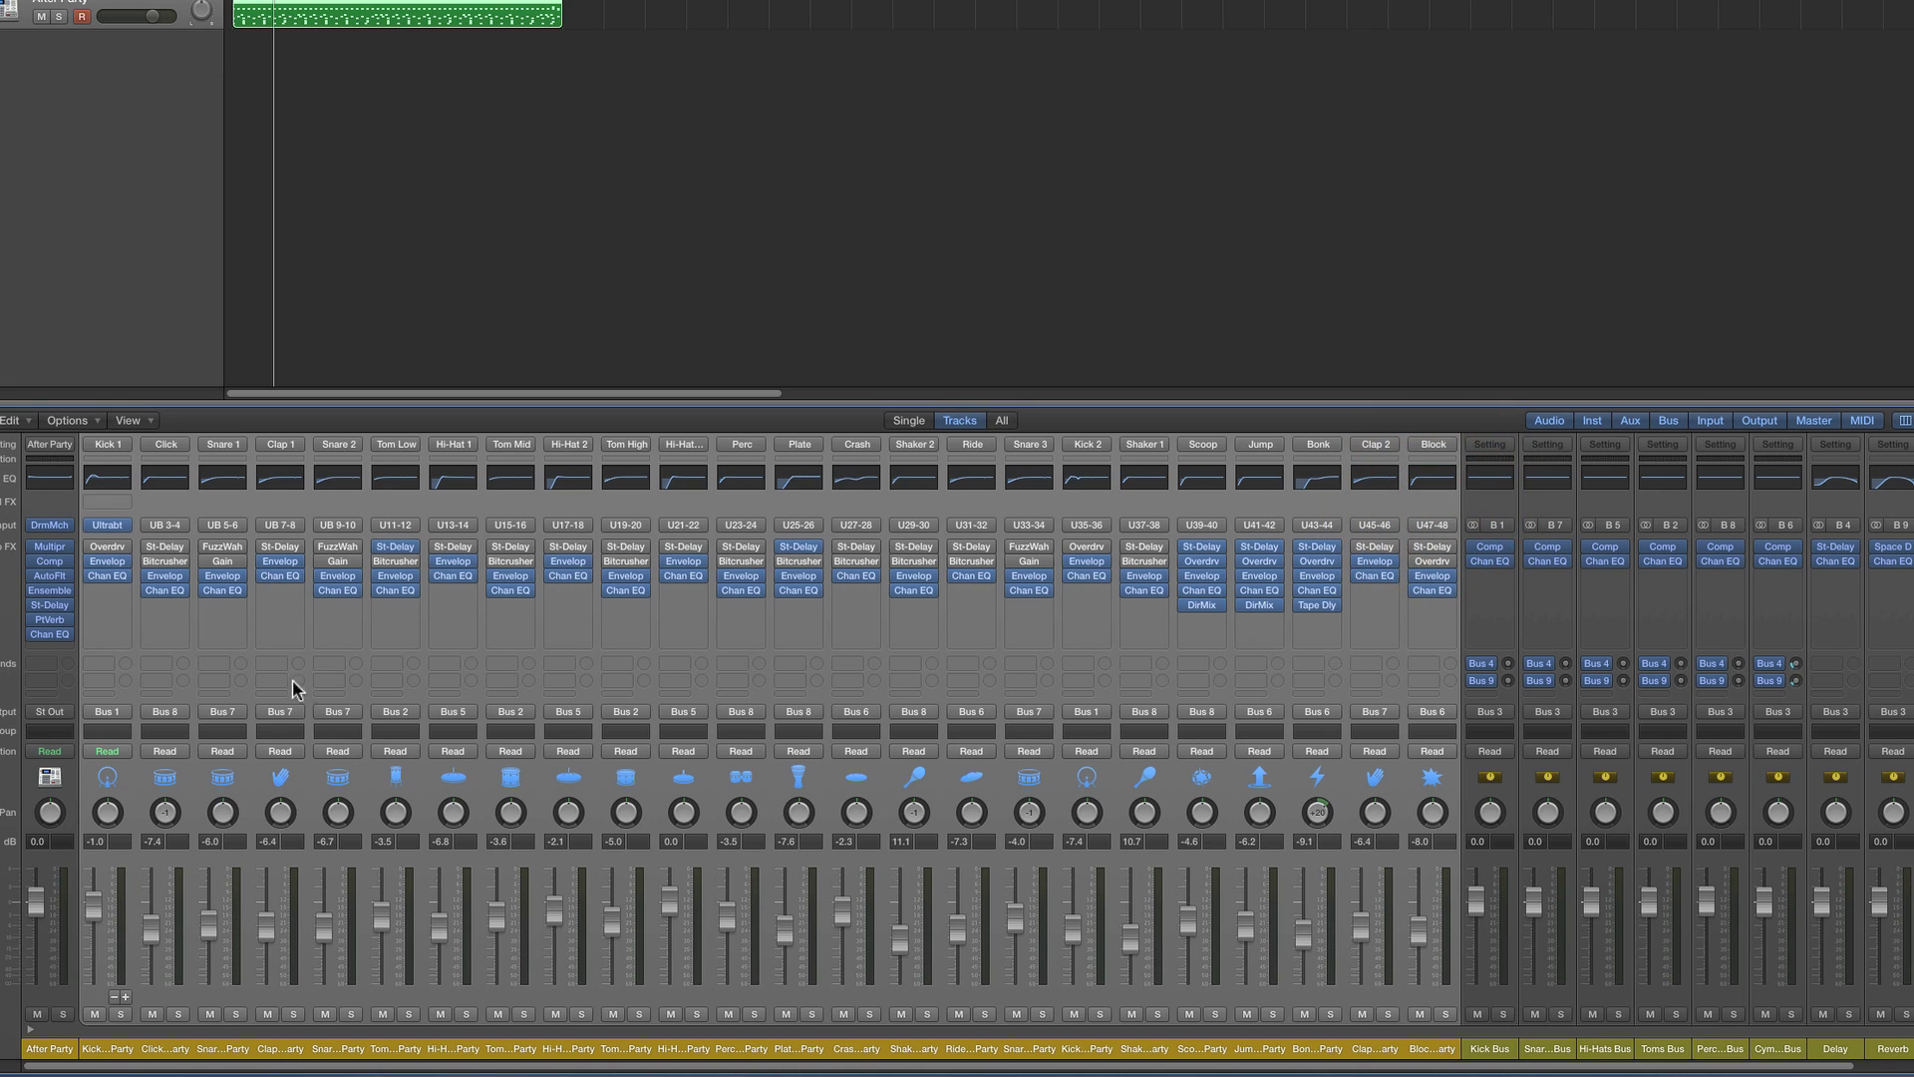
pyautogui.moveTo(786, 925); pyautogui.dragTo(786, 925)
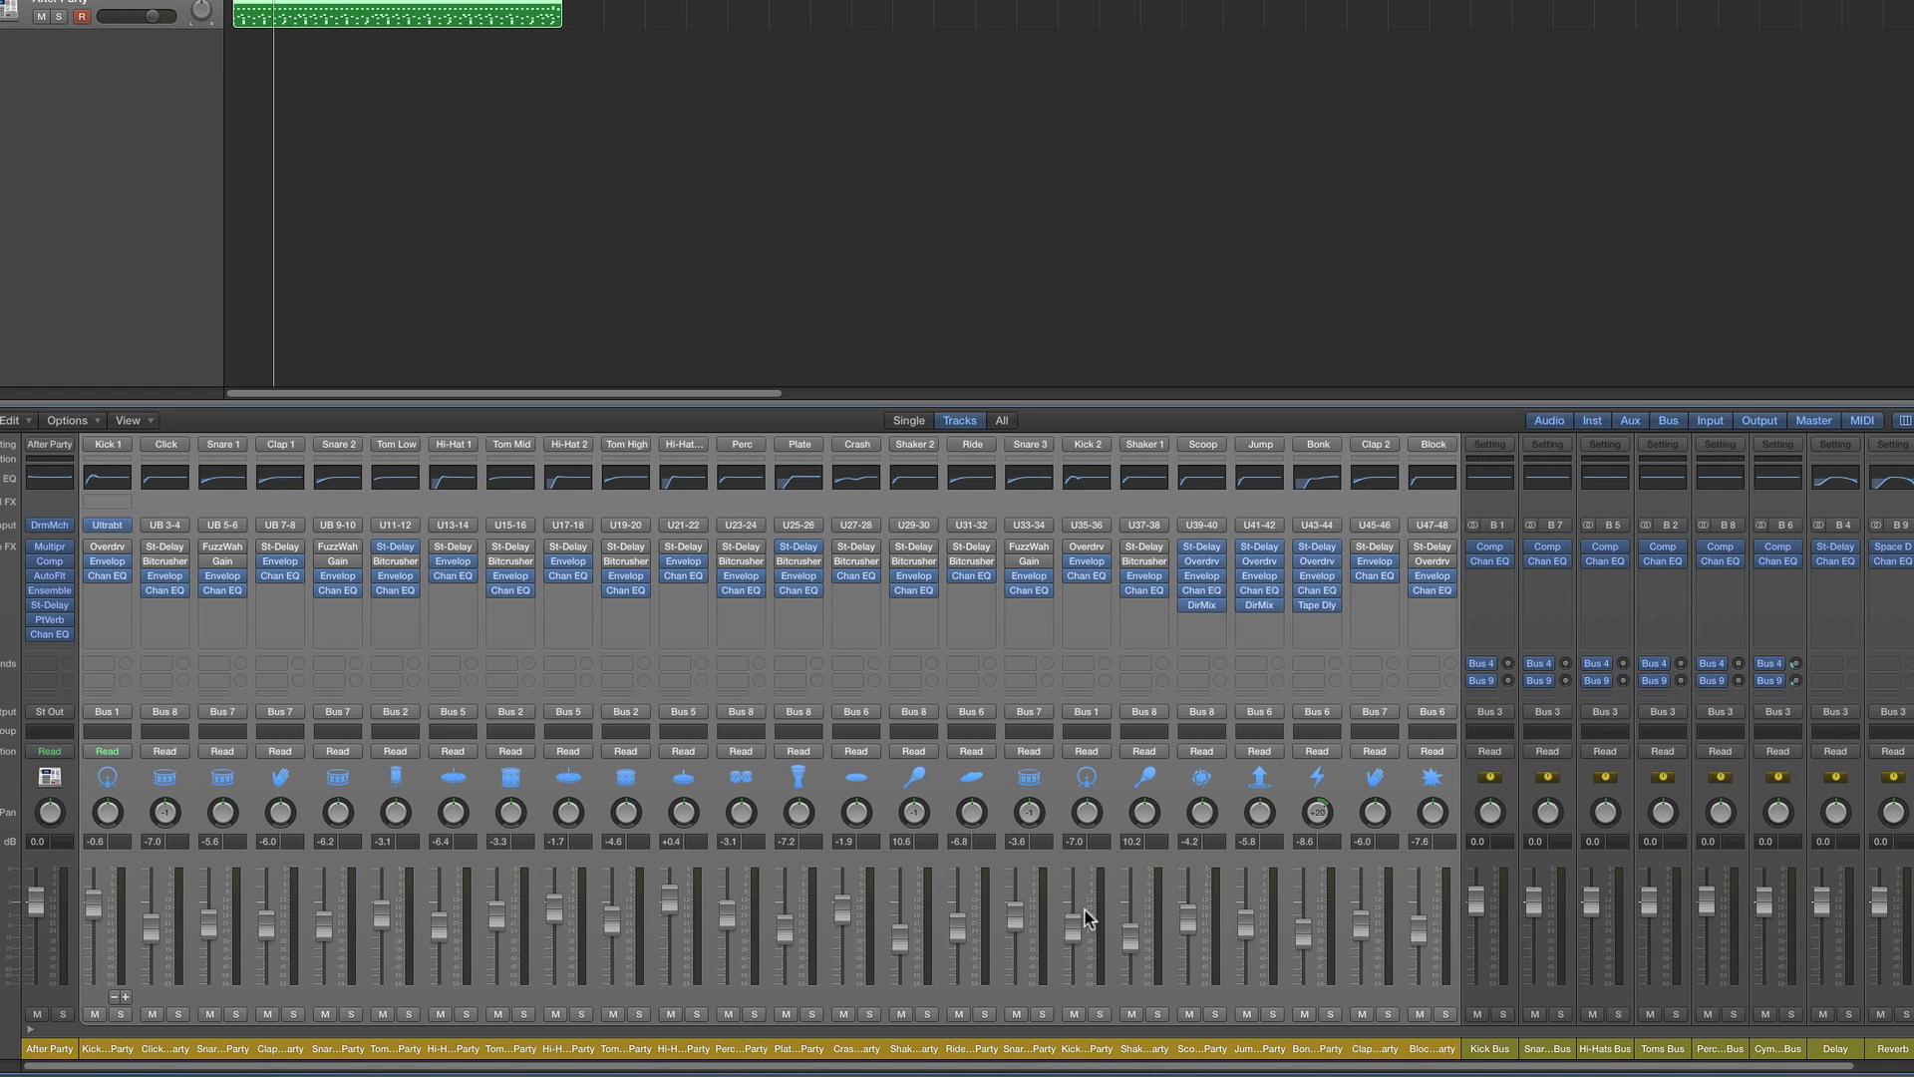
# Select the six buses from Kick Bus to Cymbals Bus, start playback, and set their volumes together to -0.8 dB
pyautogui.moveTo(1435, 1067); pyautogui.dragTo(1525, 1064)
pyautogui.click(1411, 1055)
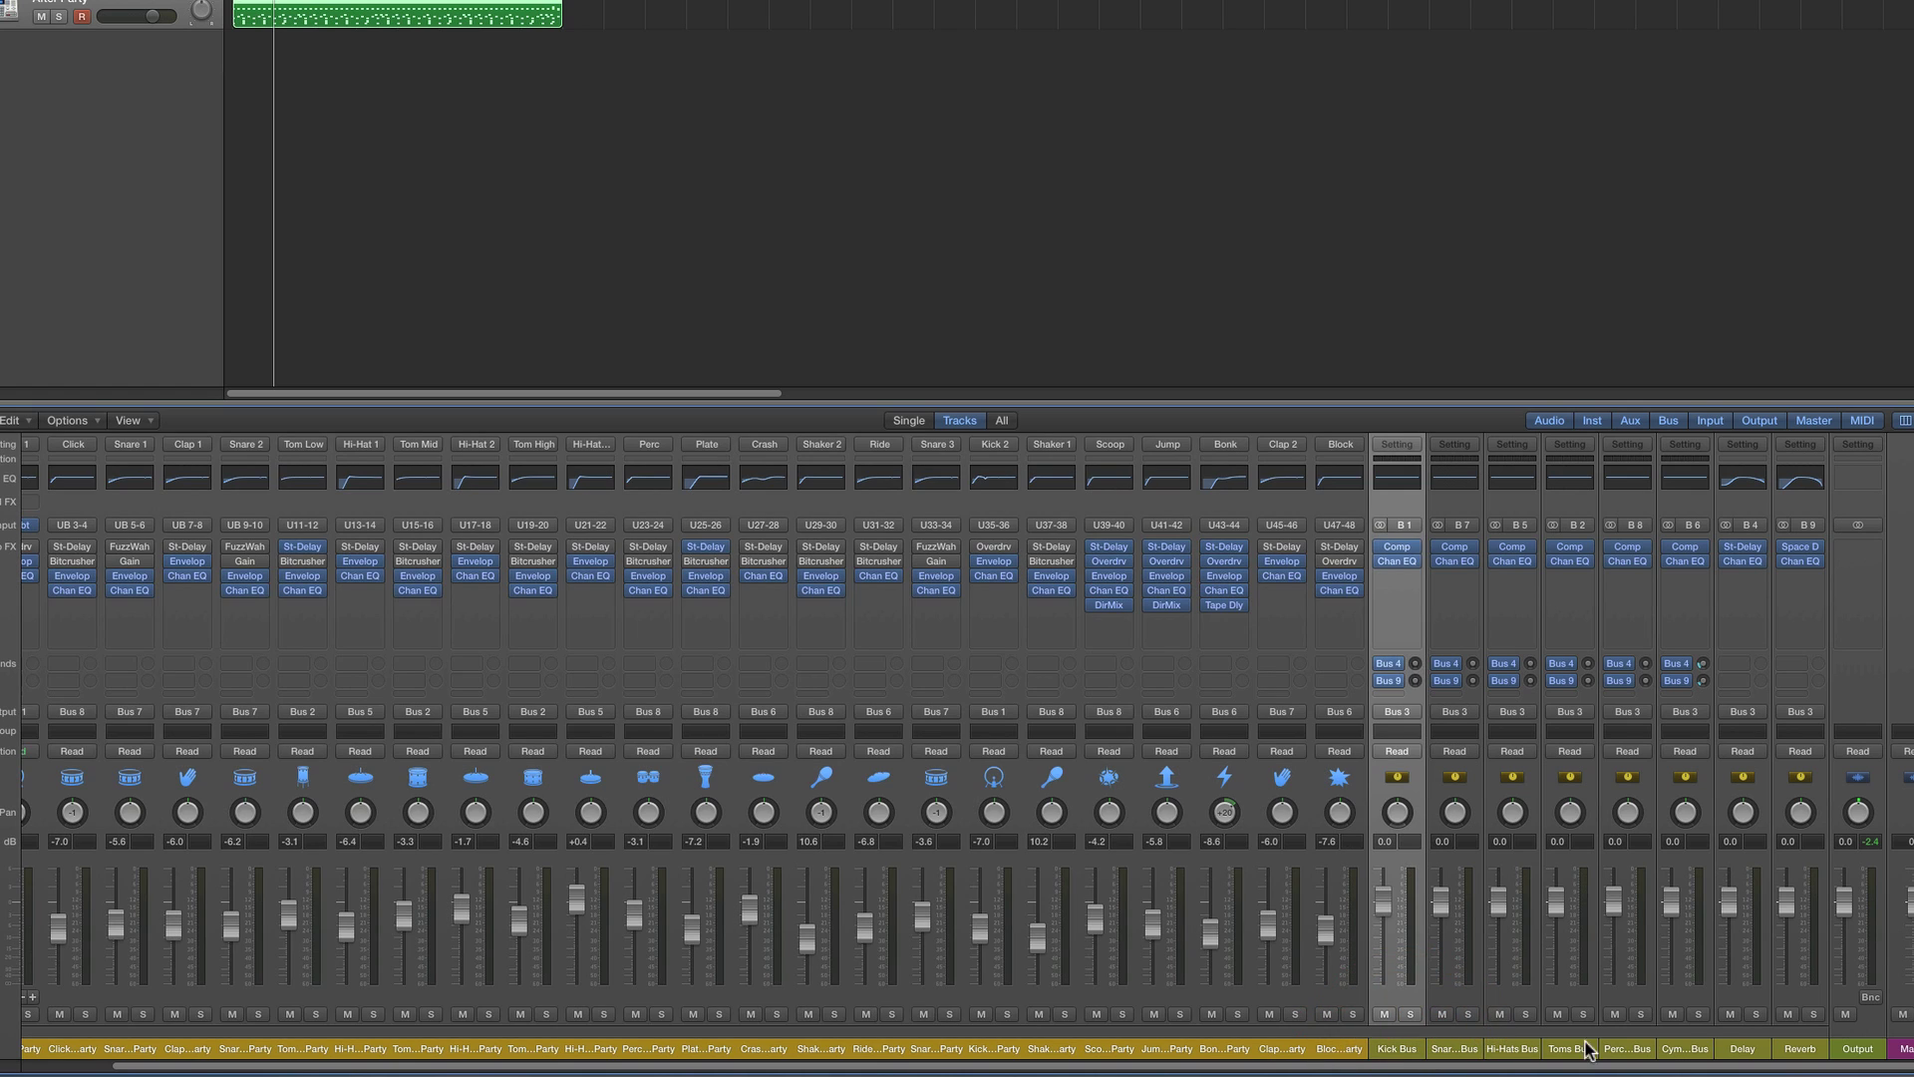
pyautogui.keyDown('shift'); pyautogui.click(1683, 1052); pyautogui.keyUp('shift')
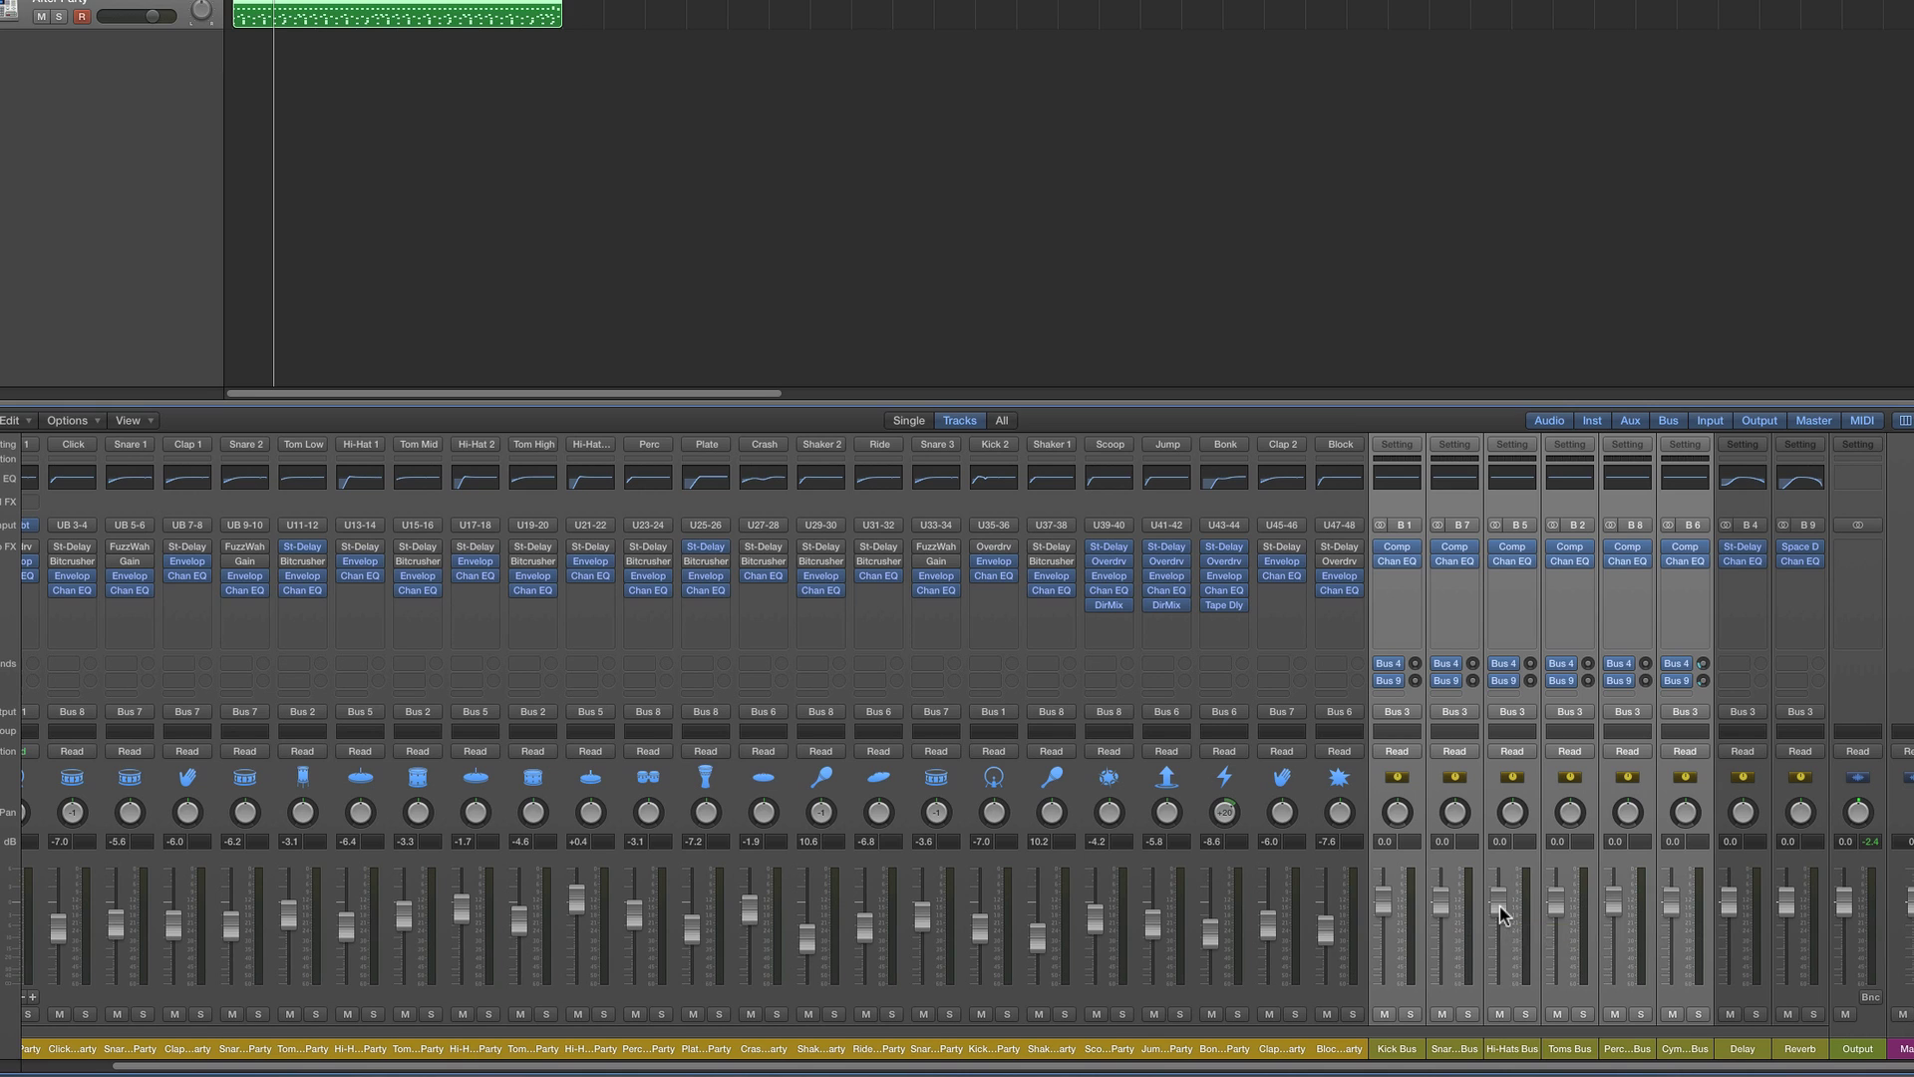
pyautogui.press('space')
pyautogui.moveTo(1499, 910)
pyautogui.mouseDown()
pyautogui.moveTo(1499, 977)
pyautogui.moveTo(1517, 906)
pyautogui.mouseUp()
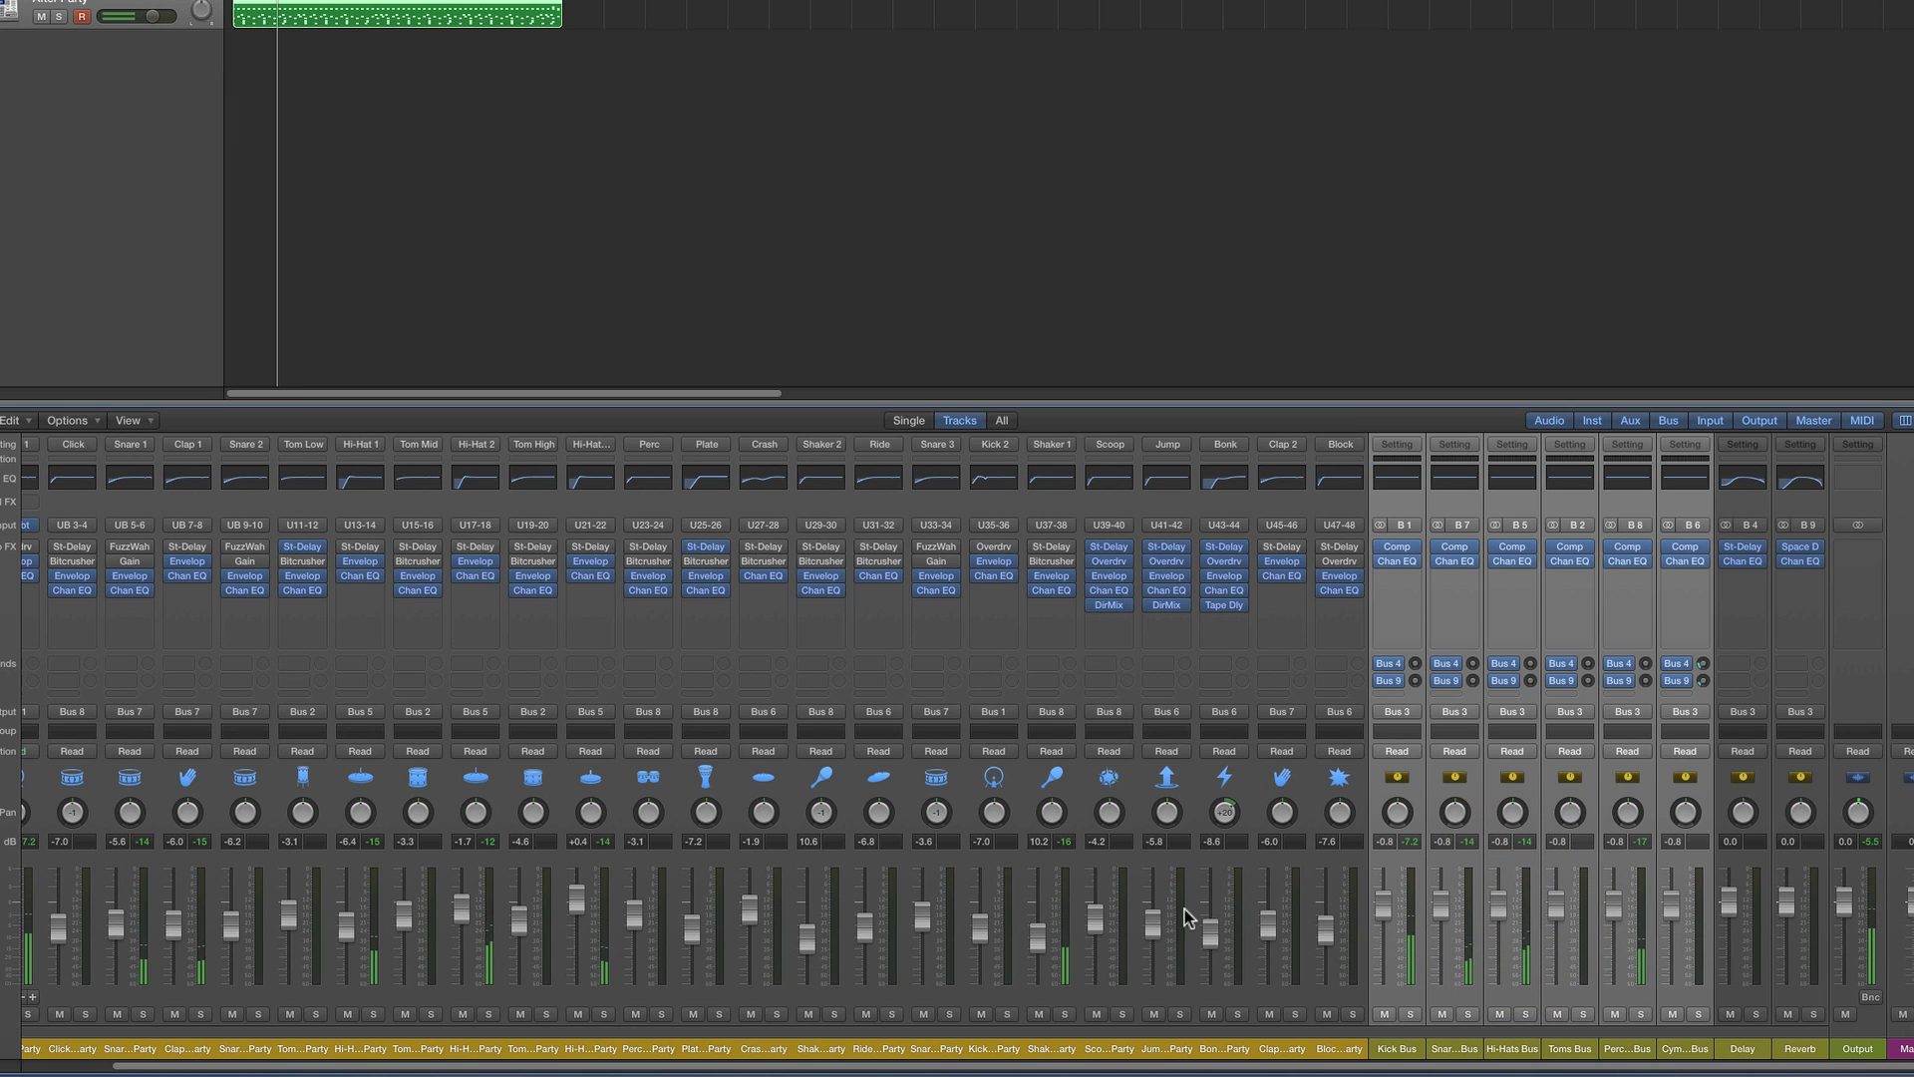
# Adjust individual bus volumes: Kick Bus to -0.2 dB, Snare Bus to +0.1 dB and Hi-Hats Bus to -0.2 dB
pyautogui.click(1399, 1050)
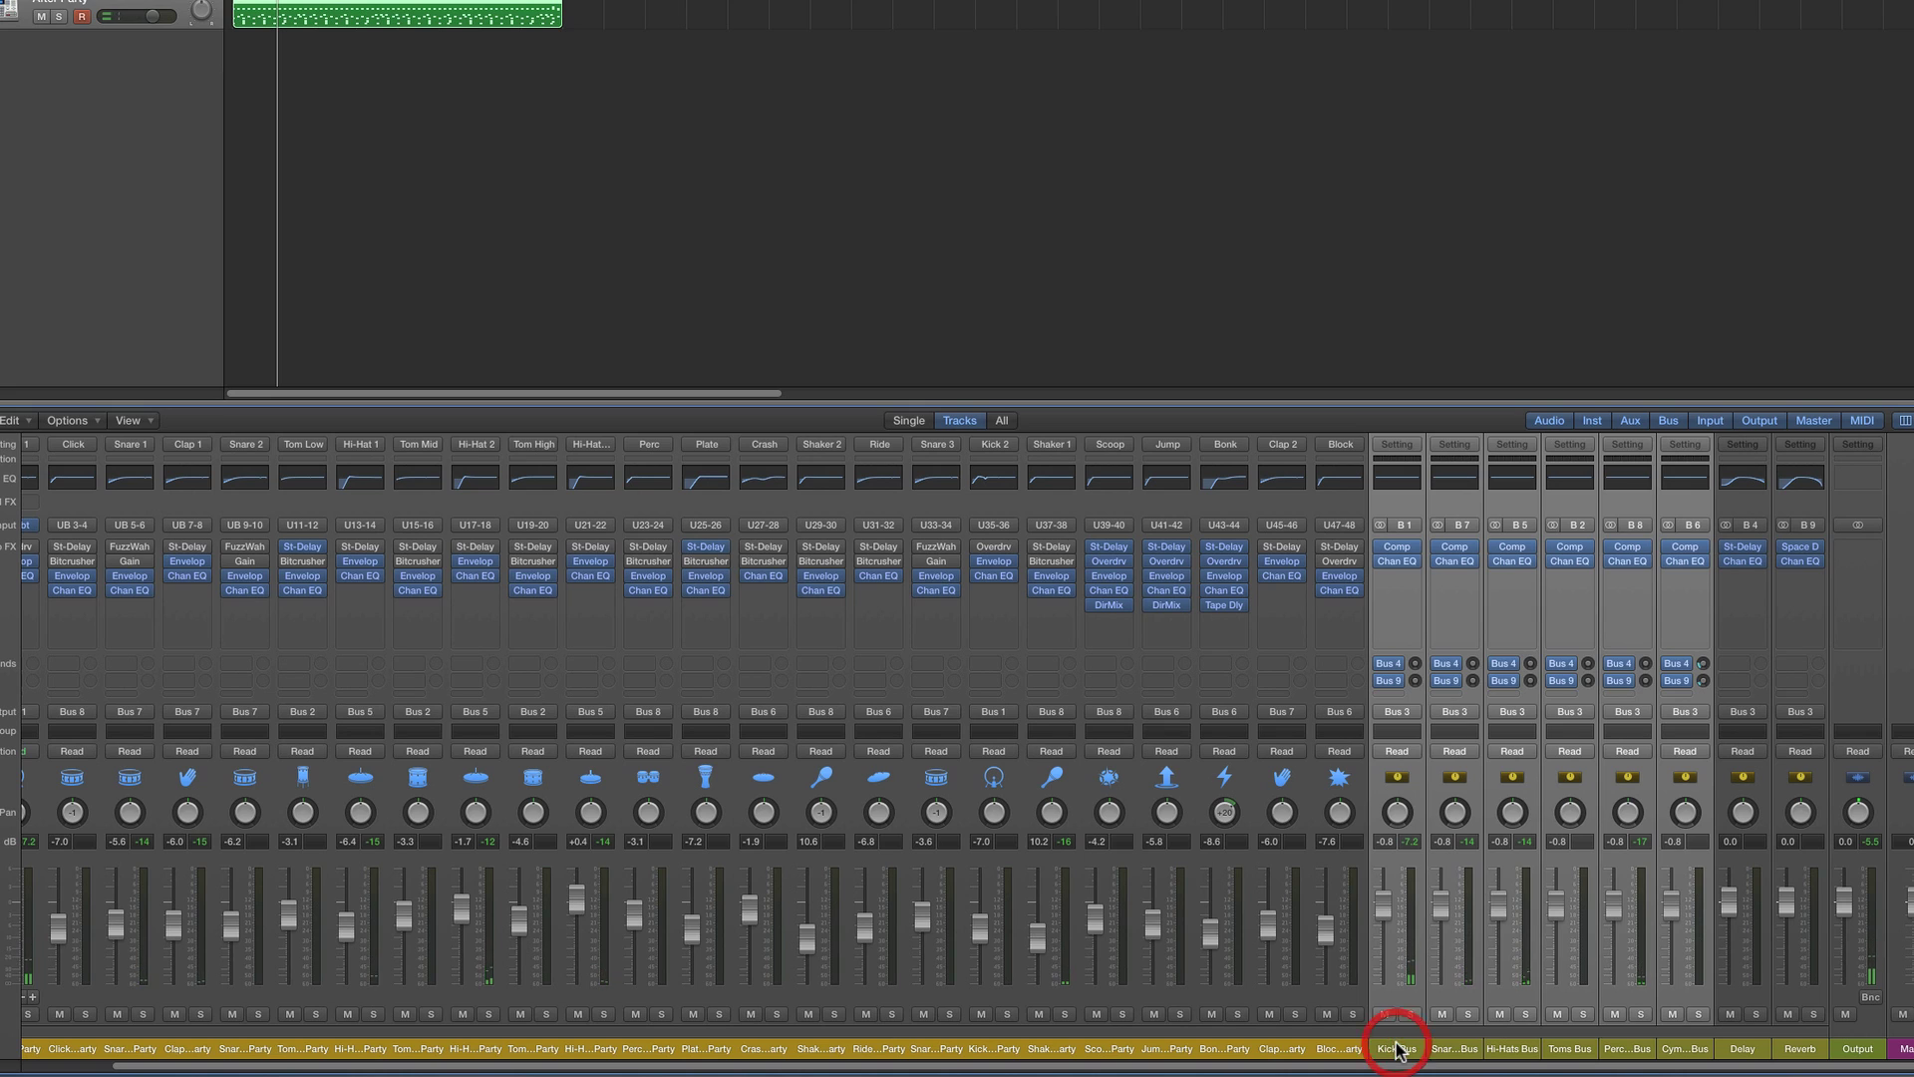
pyautogui.moveTo(1388, 907); pyautogui.dragTo(1391, 902)
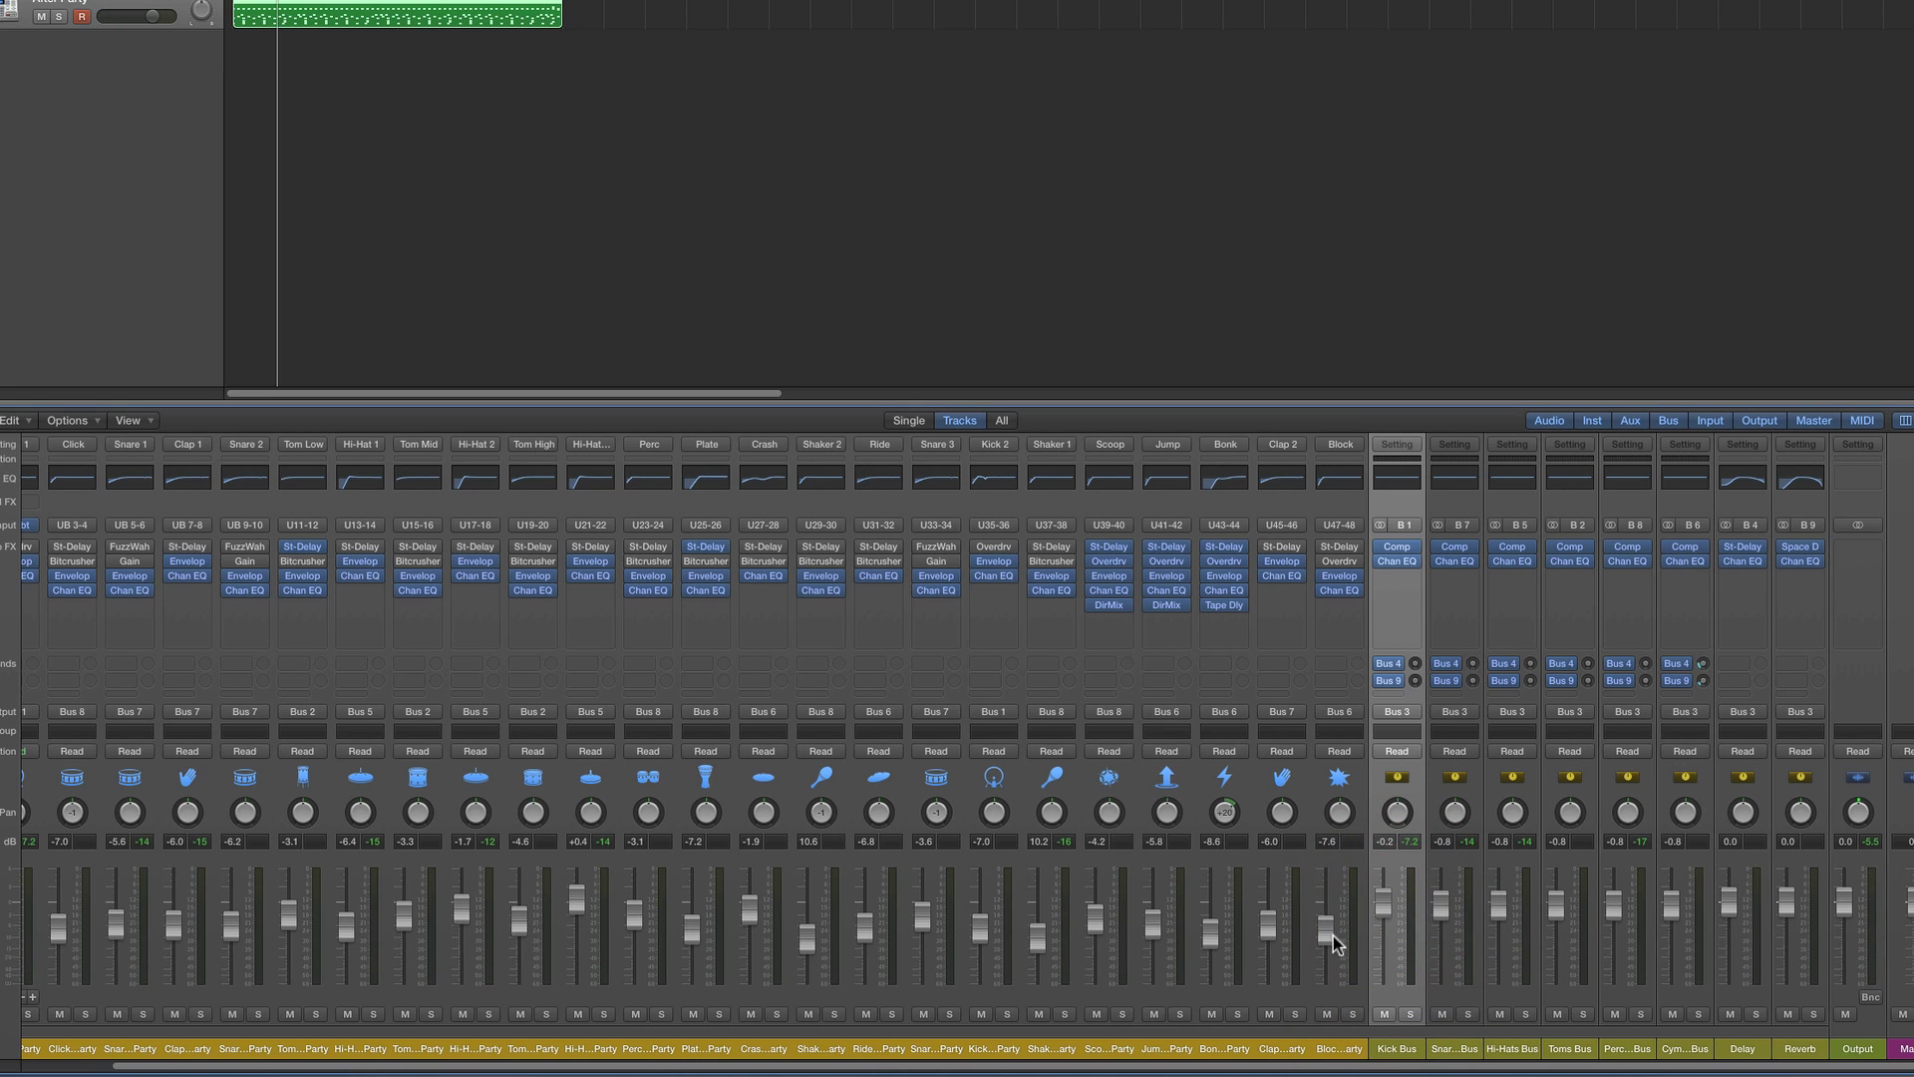
pyautogui.click(1458, 1049)
pyautogui.moveTo(1452, 916); pyautogui.dragTo(1449, 904)
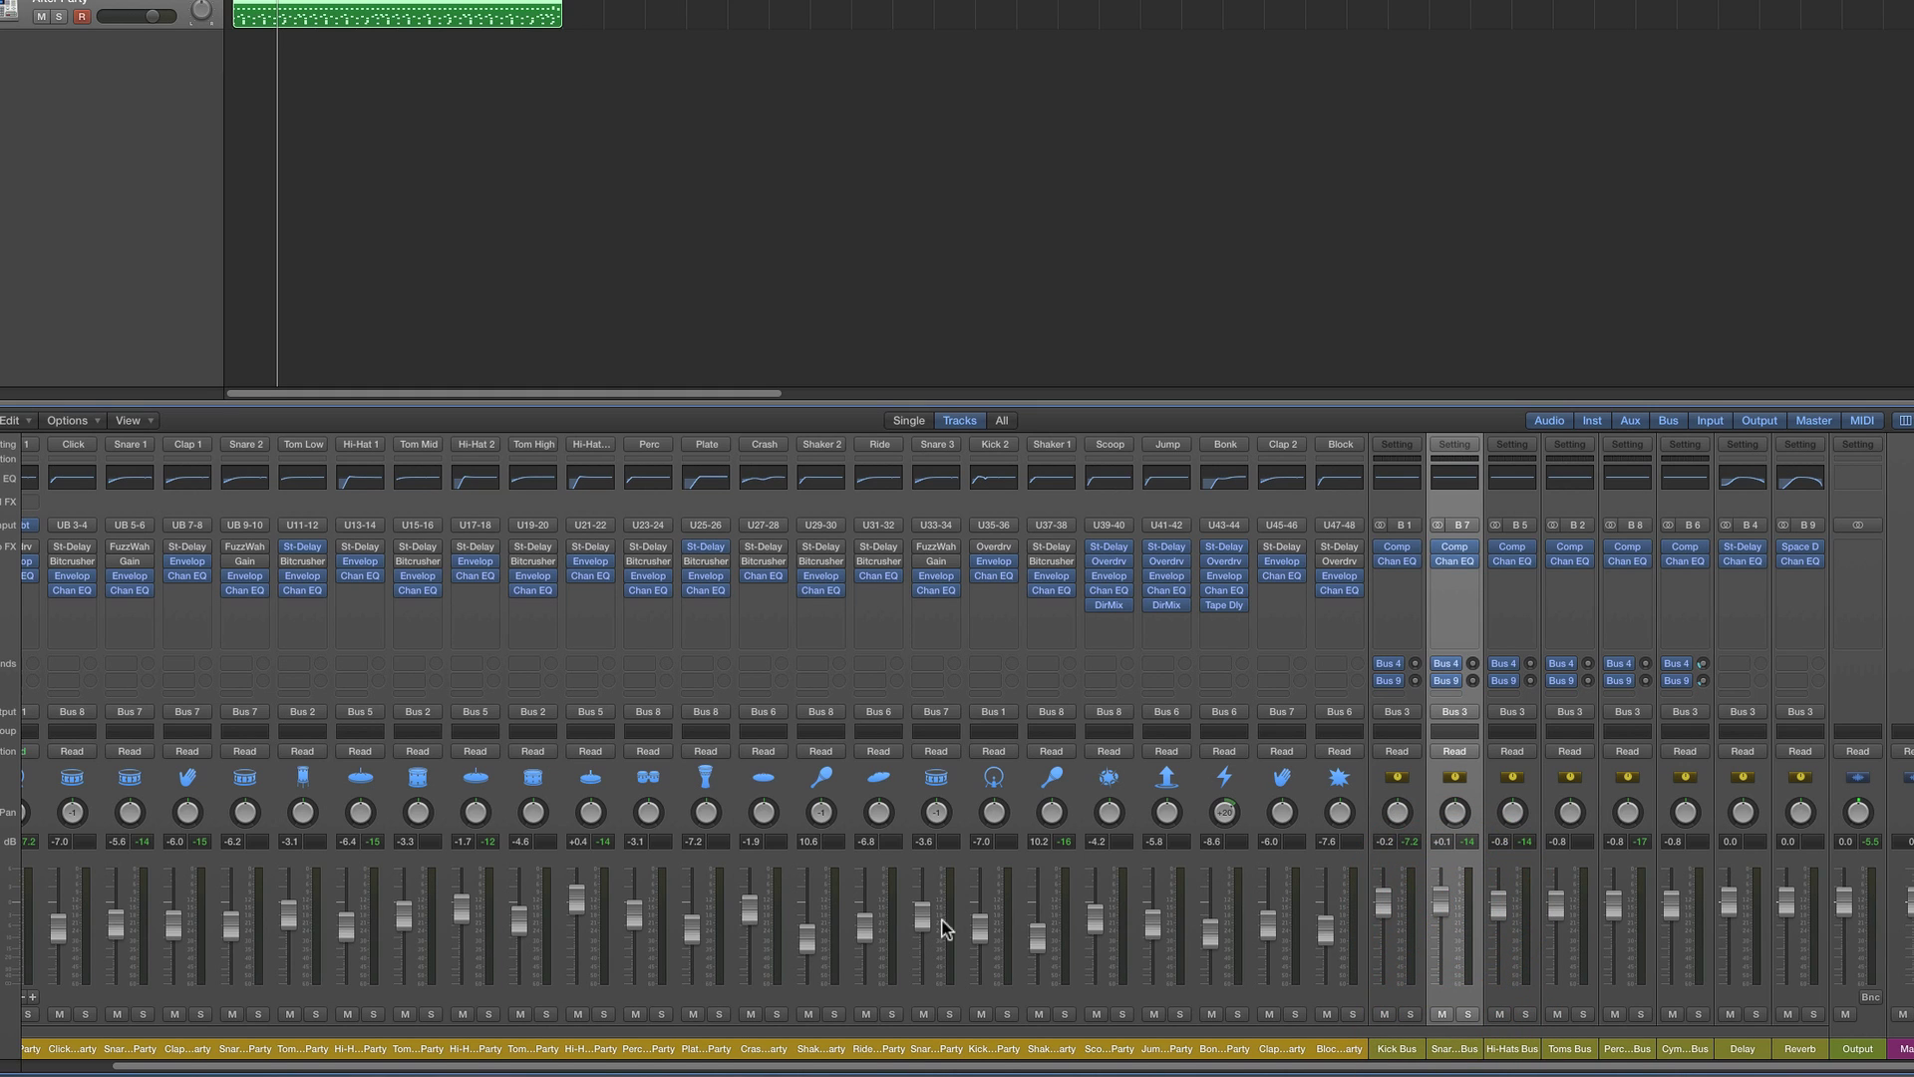
pyautogui.click(1510, 1049)
pyautogui.moveTo(1500, 908); pyautogui.dragTo(1501, 903)
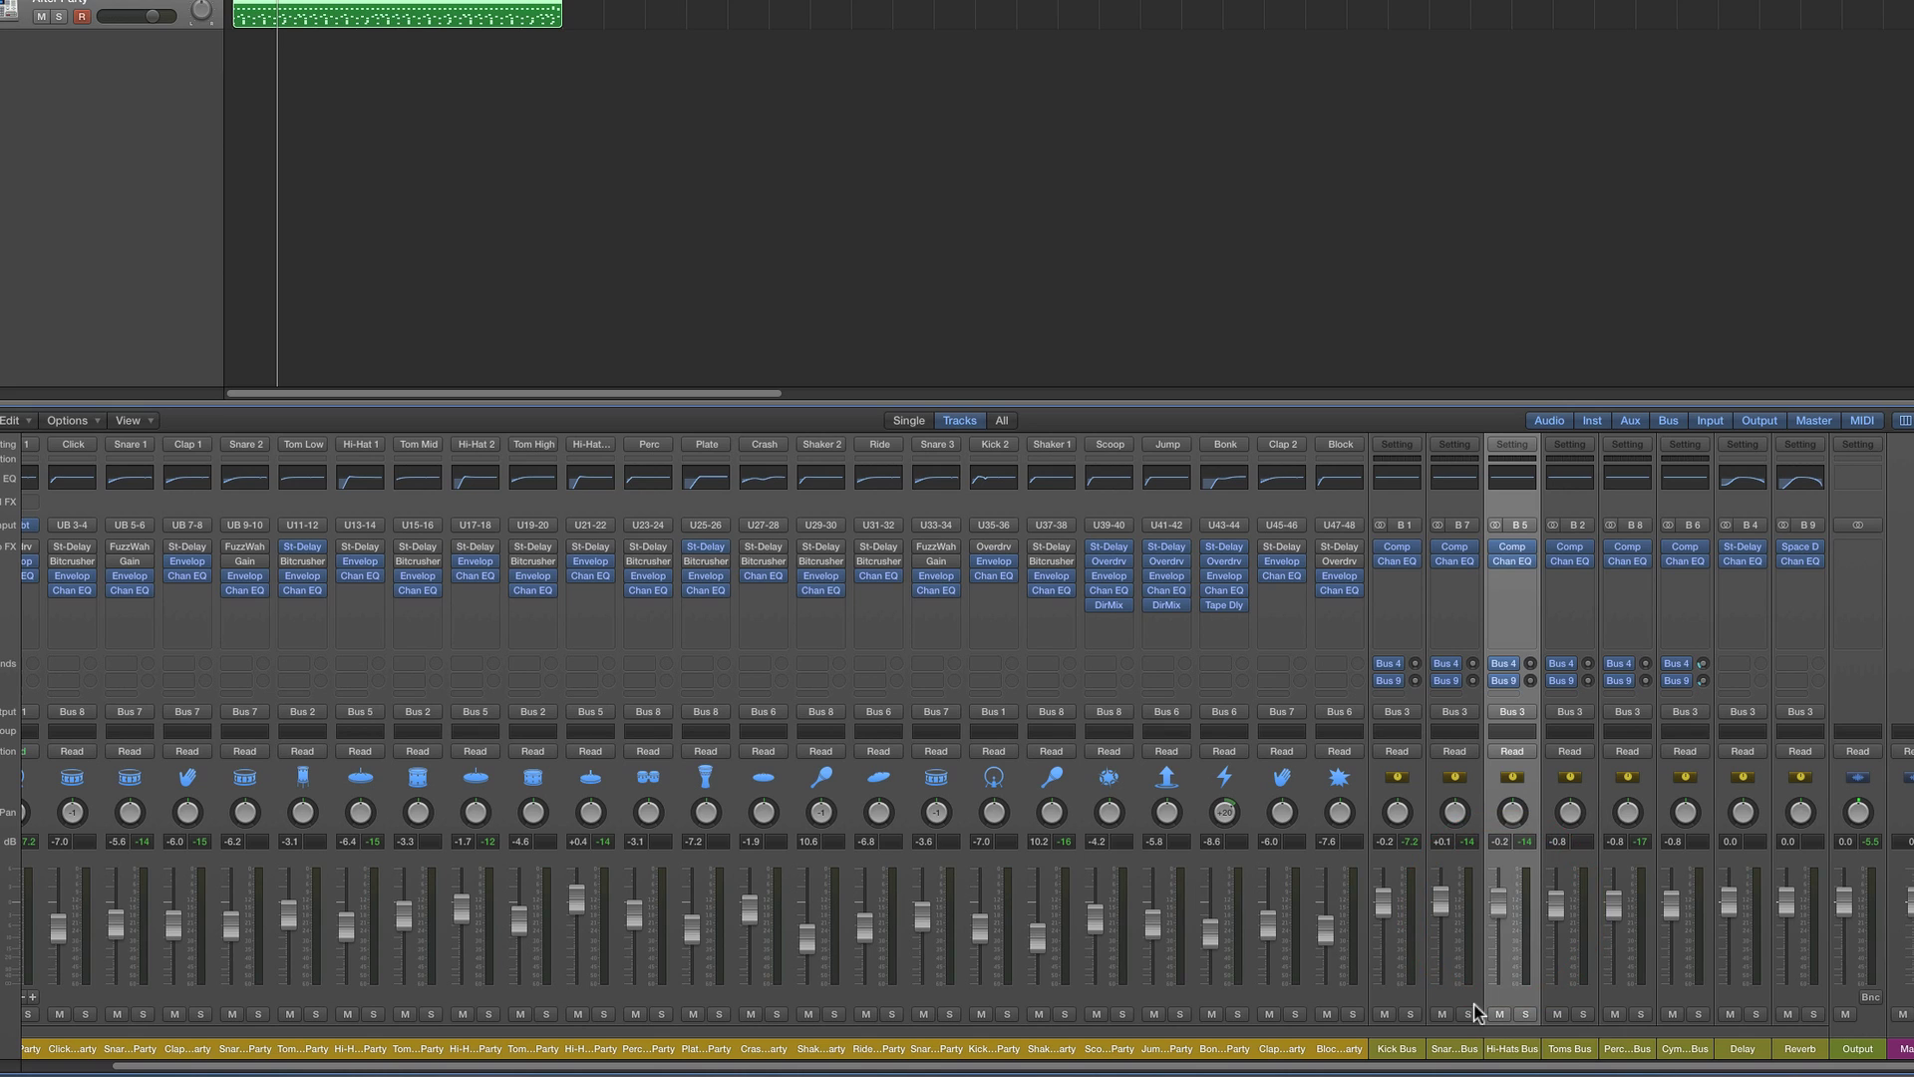
# Set the Toms Bus to -0.1 dB, the Percussion Bus to +0.5 dB and the Cymbals Bus to -0.2 dB
pyautogui.click(1569, 1047)
pyautogui.moveTo(1556, 912)
pyautogui.mouseDown()
pyautogui.moveTo(1562, 943)
pyautogui.moveTo(1558, 906)
pyautogui.mouseUp()
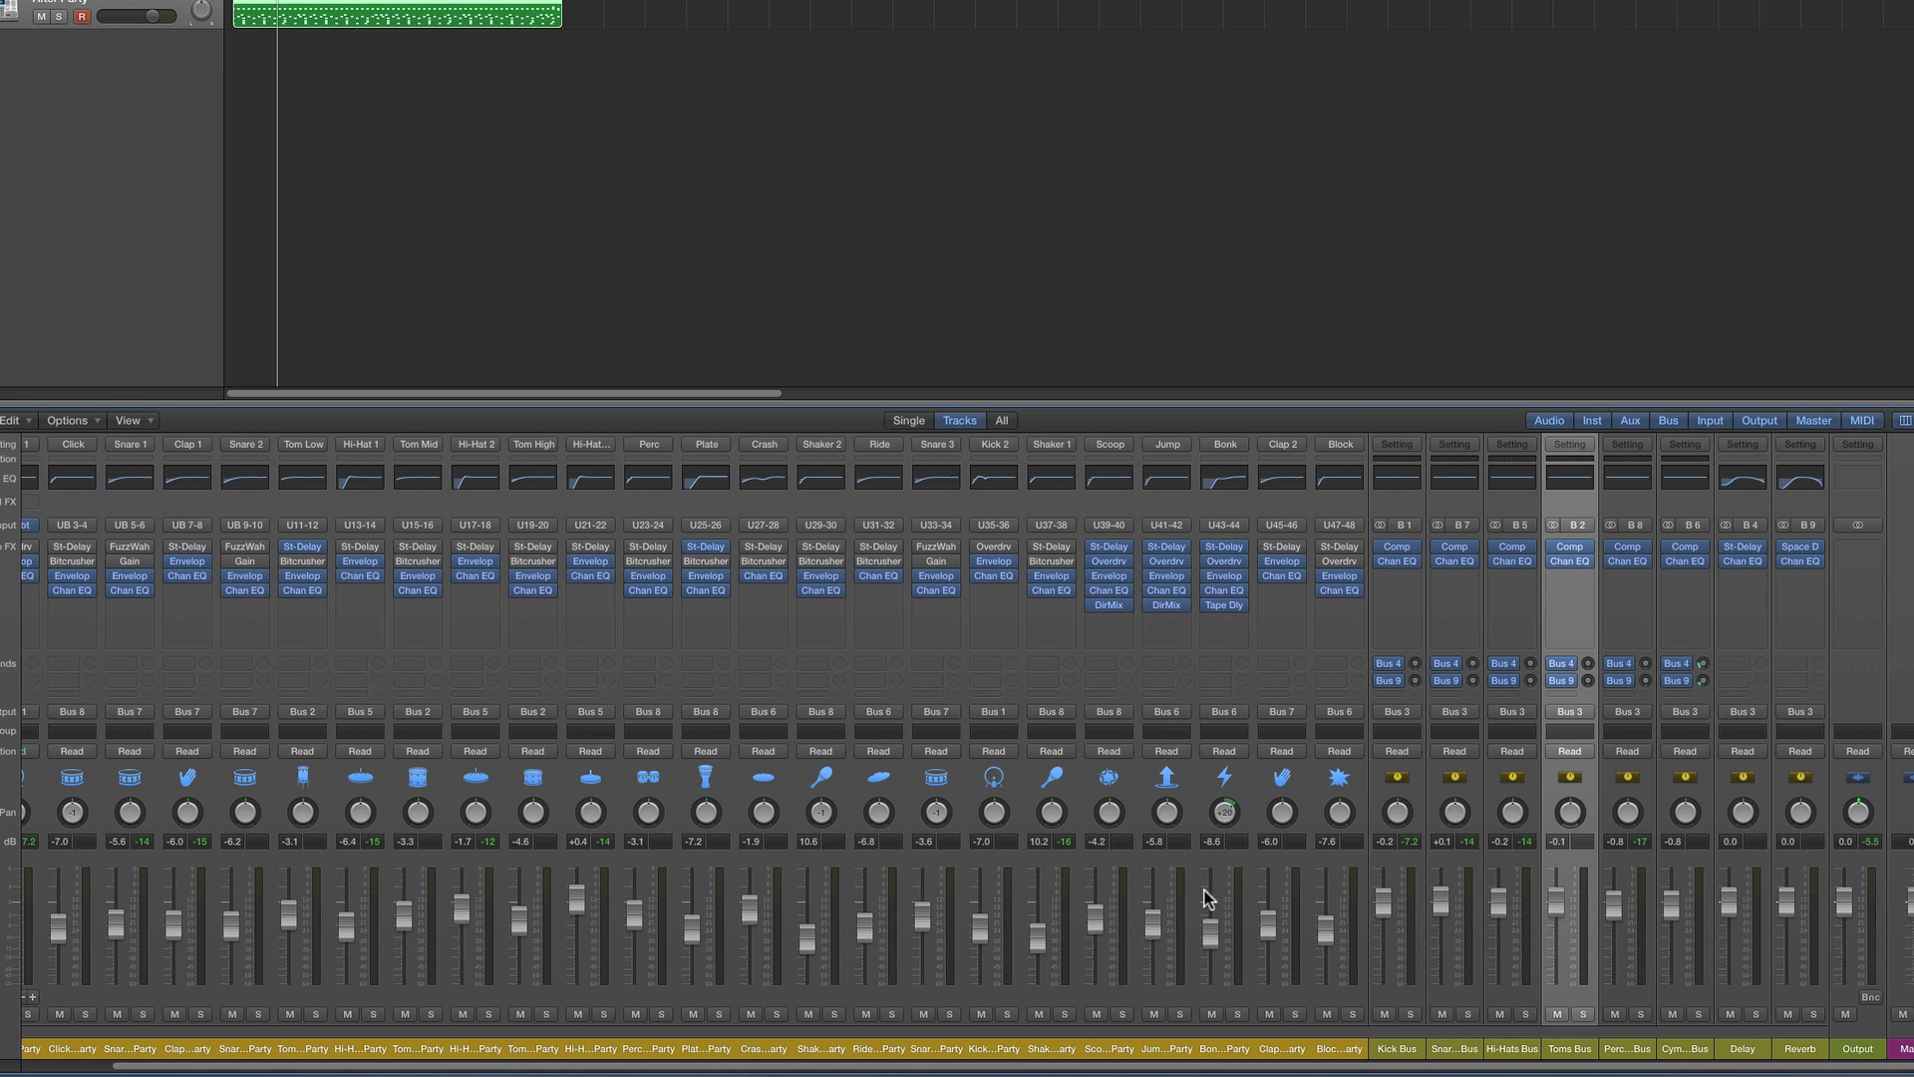
pyautogui.click(1620, 1047)
pyautogui.moveTo(1615, 910)
pyautogui.mouseDown()
pyautogui.moveTo(1617, 927)
pyautogui.moveTo(1616, 897)
pyautogui.mouseUp()
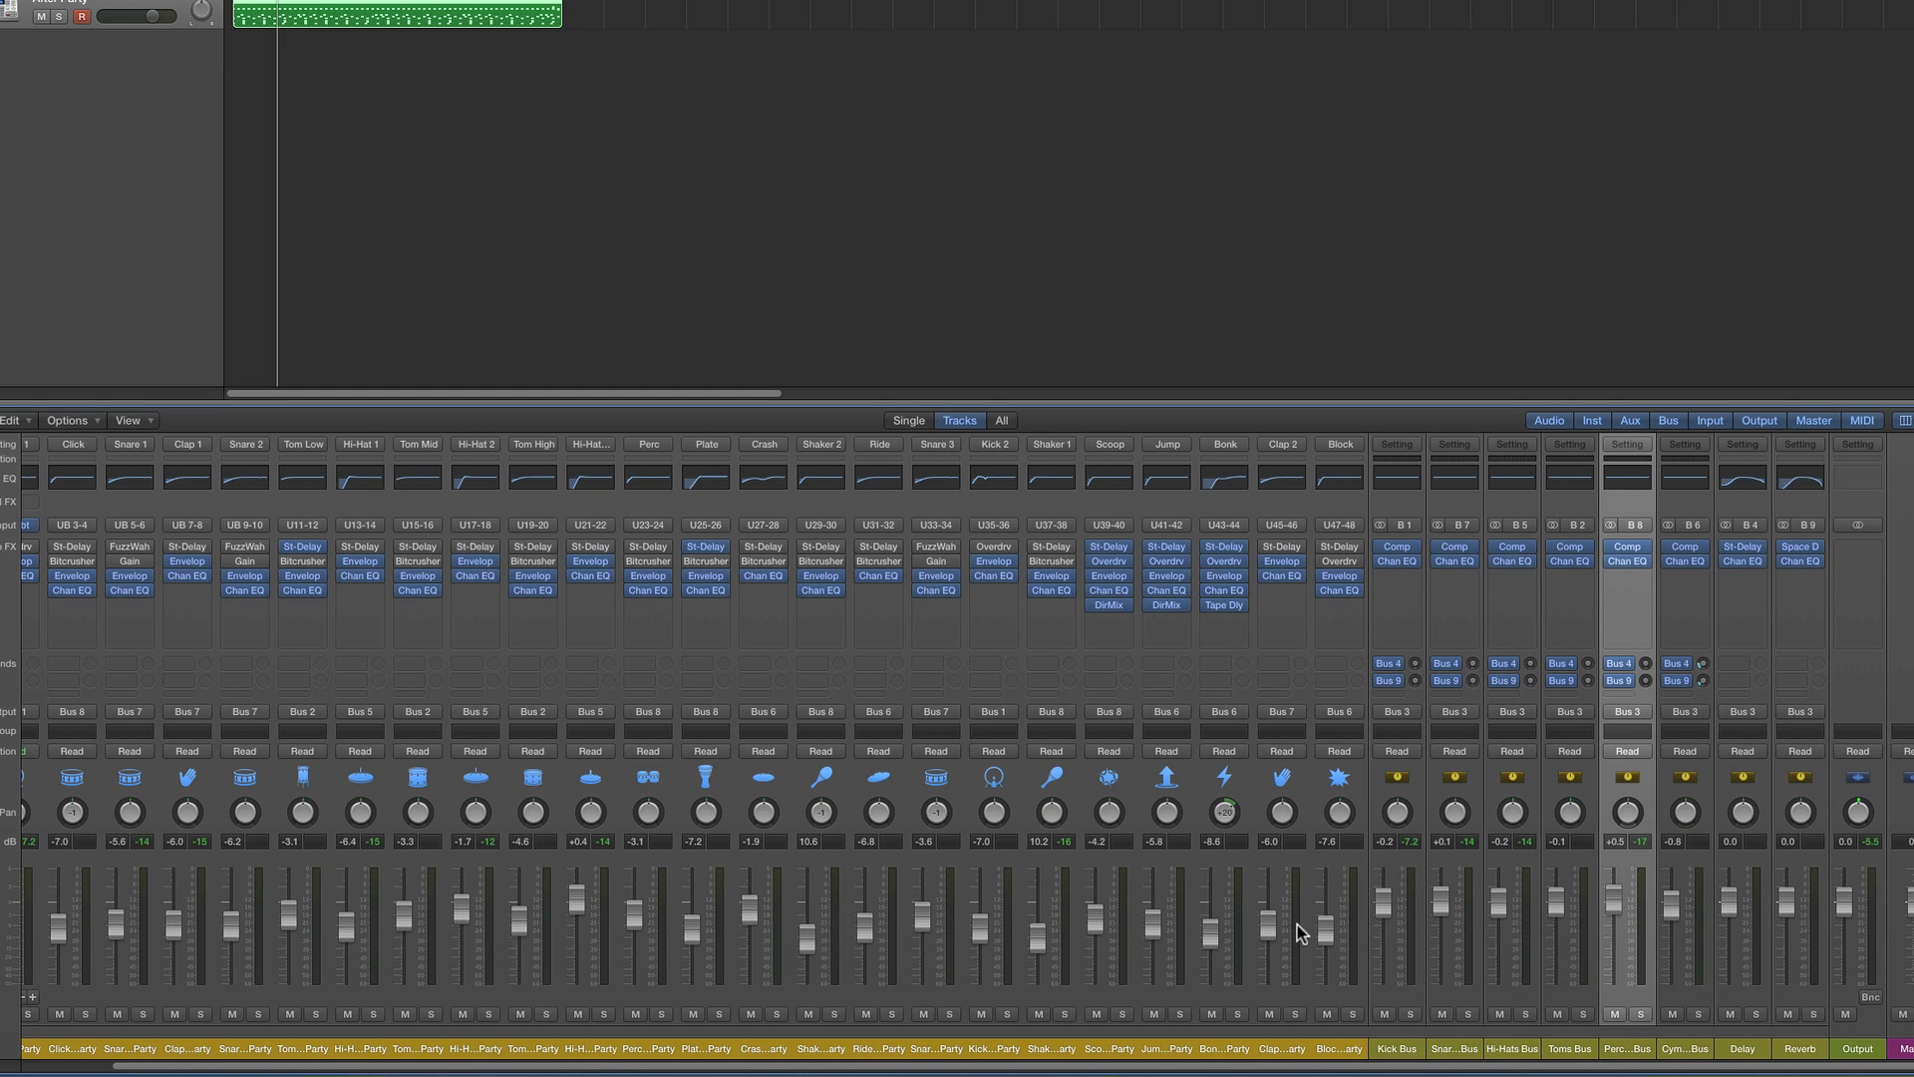
pyautogui.click(1685, 1049)
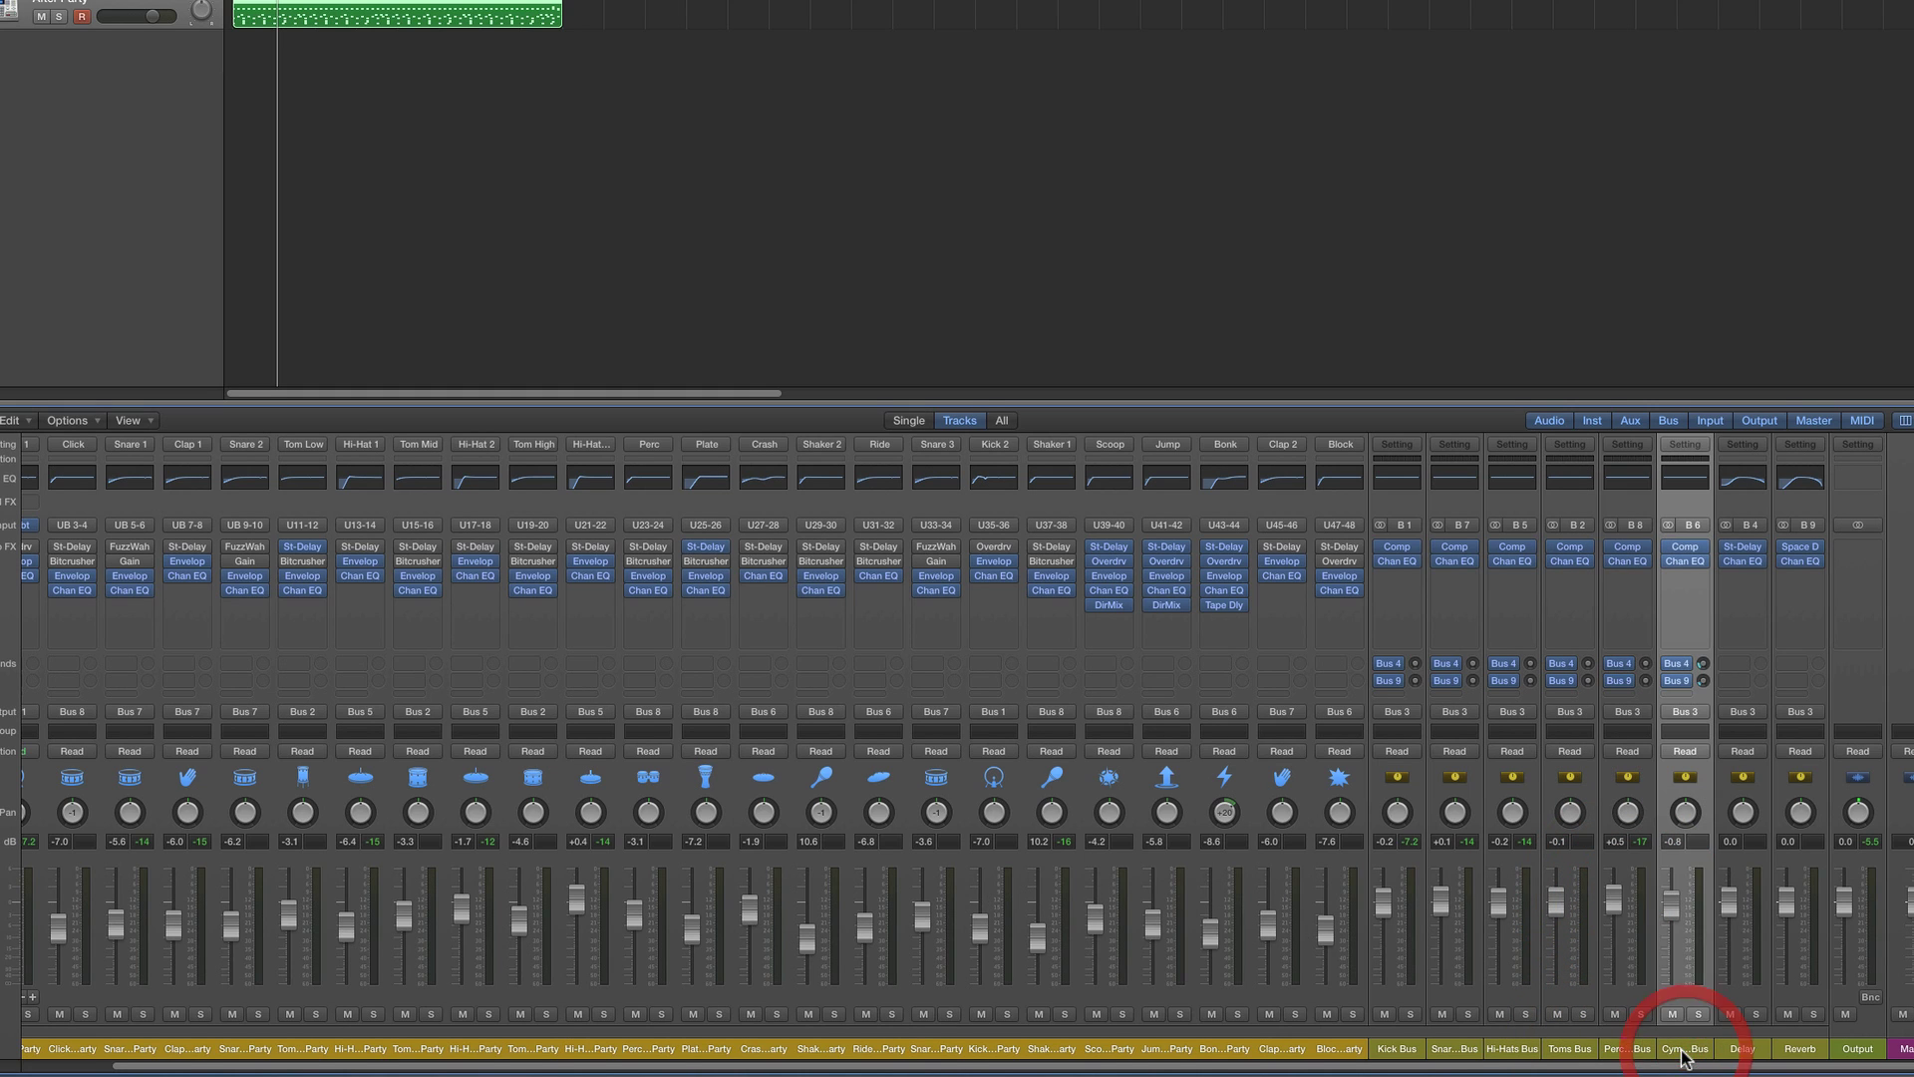
pyautogui.click(1673, 908)
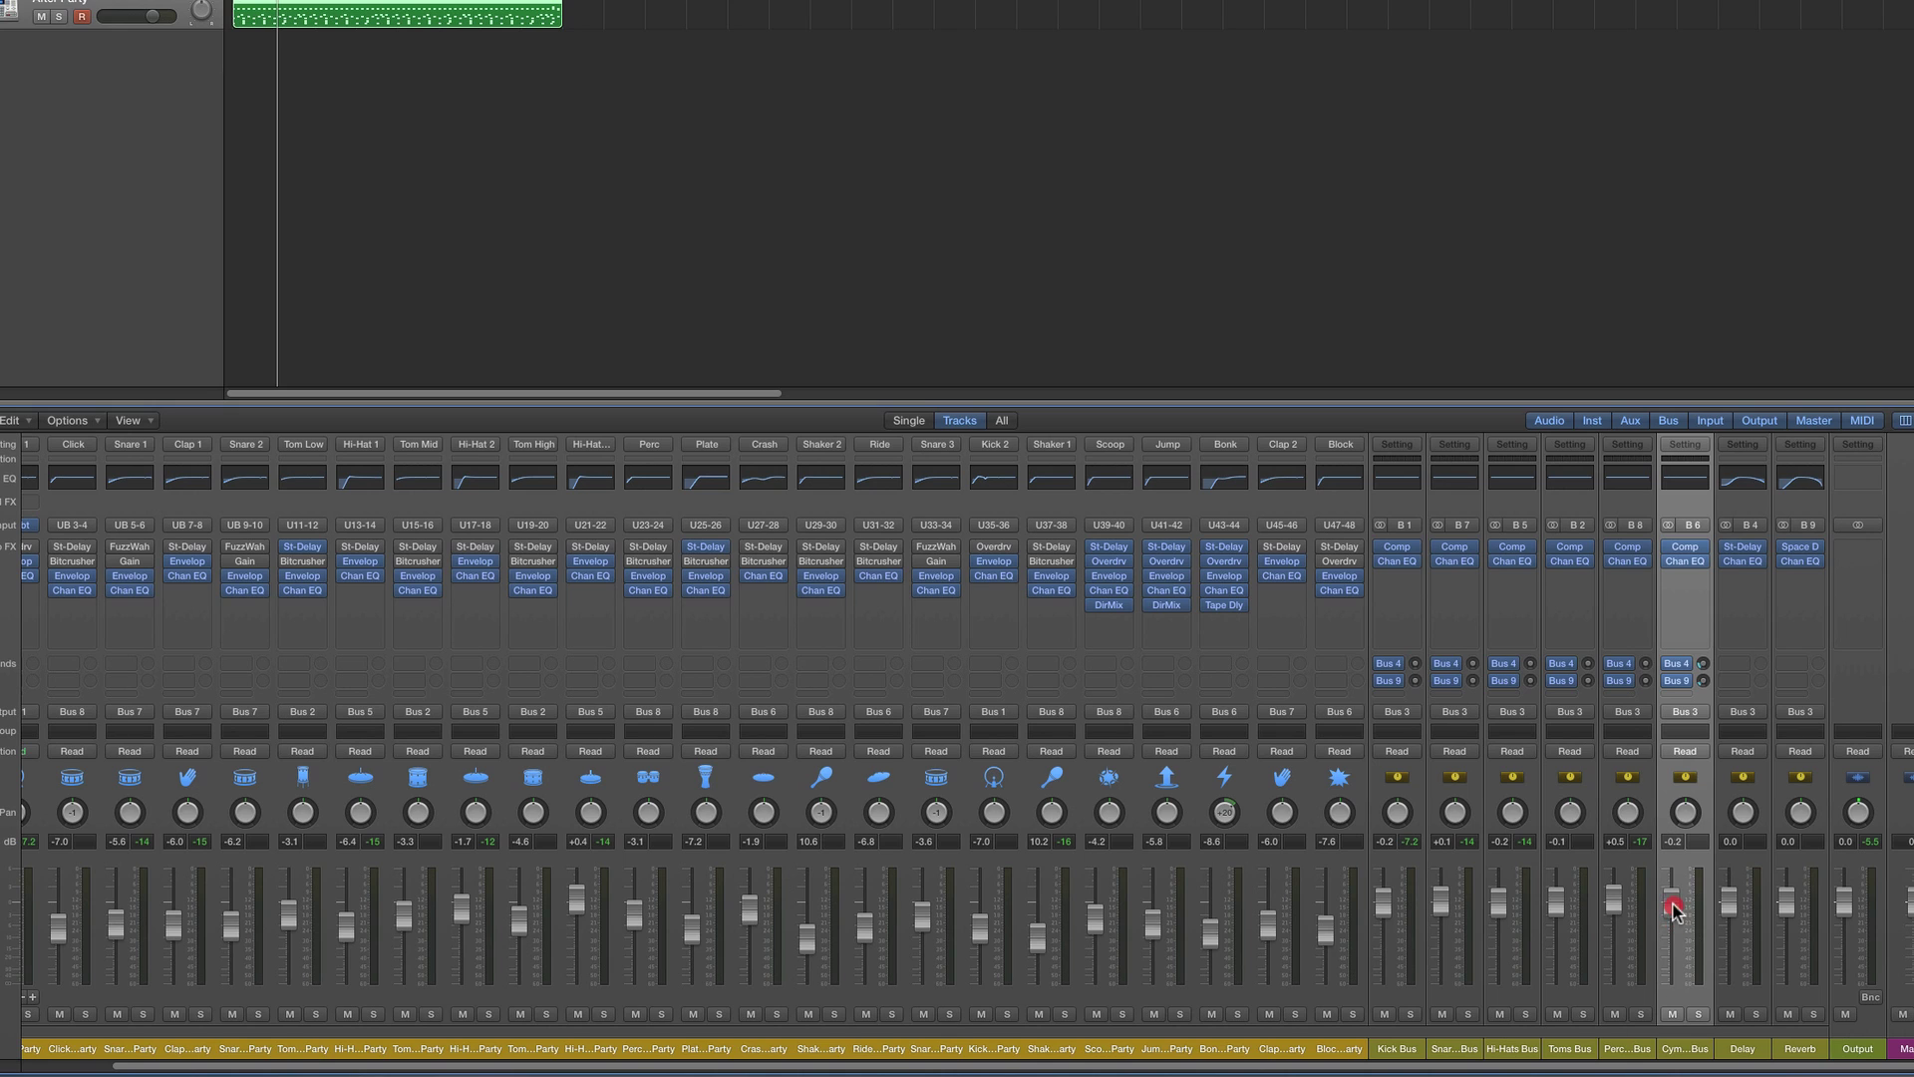
# Lower the six drum buses together by 0.4 dB, and raise them along with Delay and Reverb by 0.2 dB
pyautogui.keyDown('shift'); pyautogui.click(1410, 1050); pyautogui.keyUp('shift')
pyautogui.moveTo(1441, 907); pyautogui.dragTo(1442, 917)
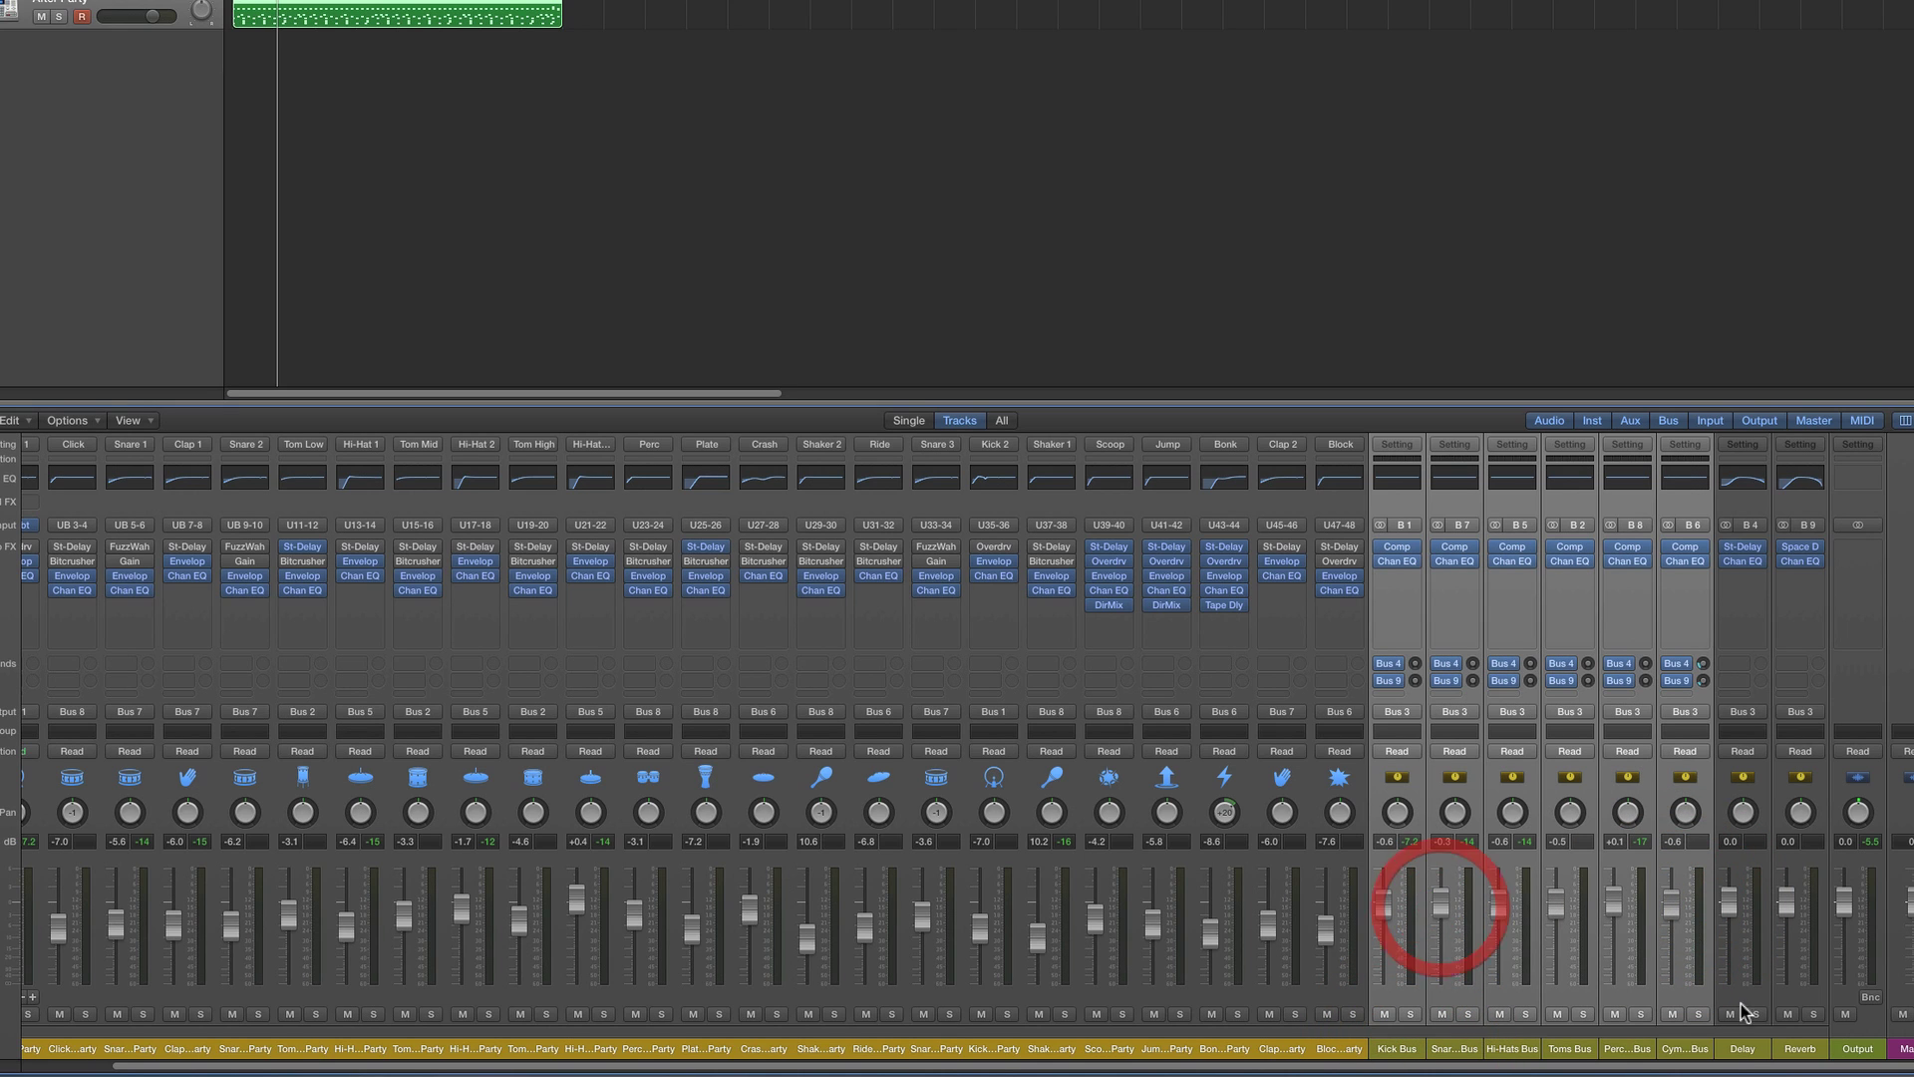
pyautogui.keyDown('shift'); pyautogui.click(1743, 1051); pyautogui.keyUp('shift')
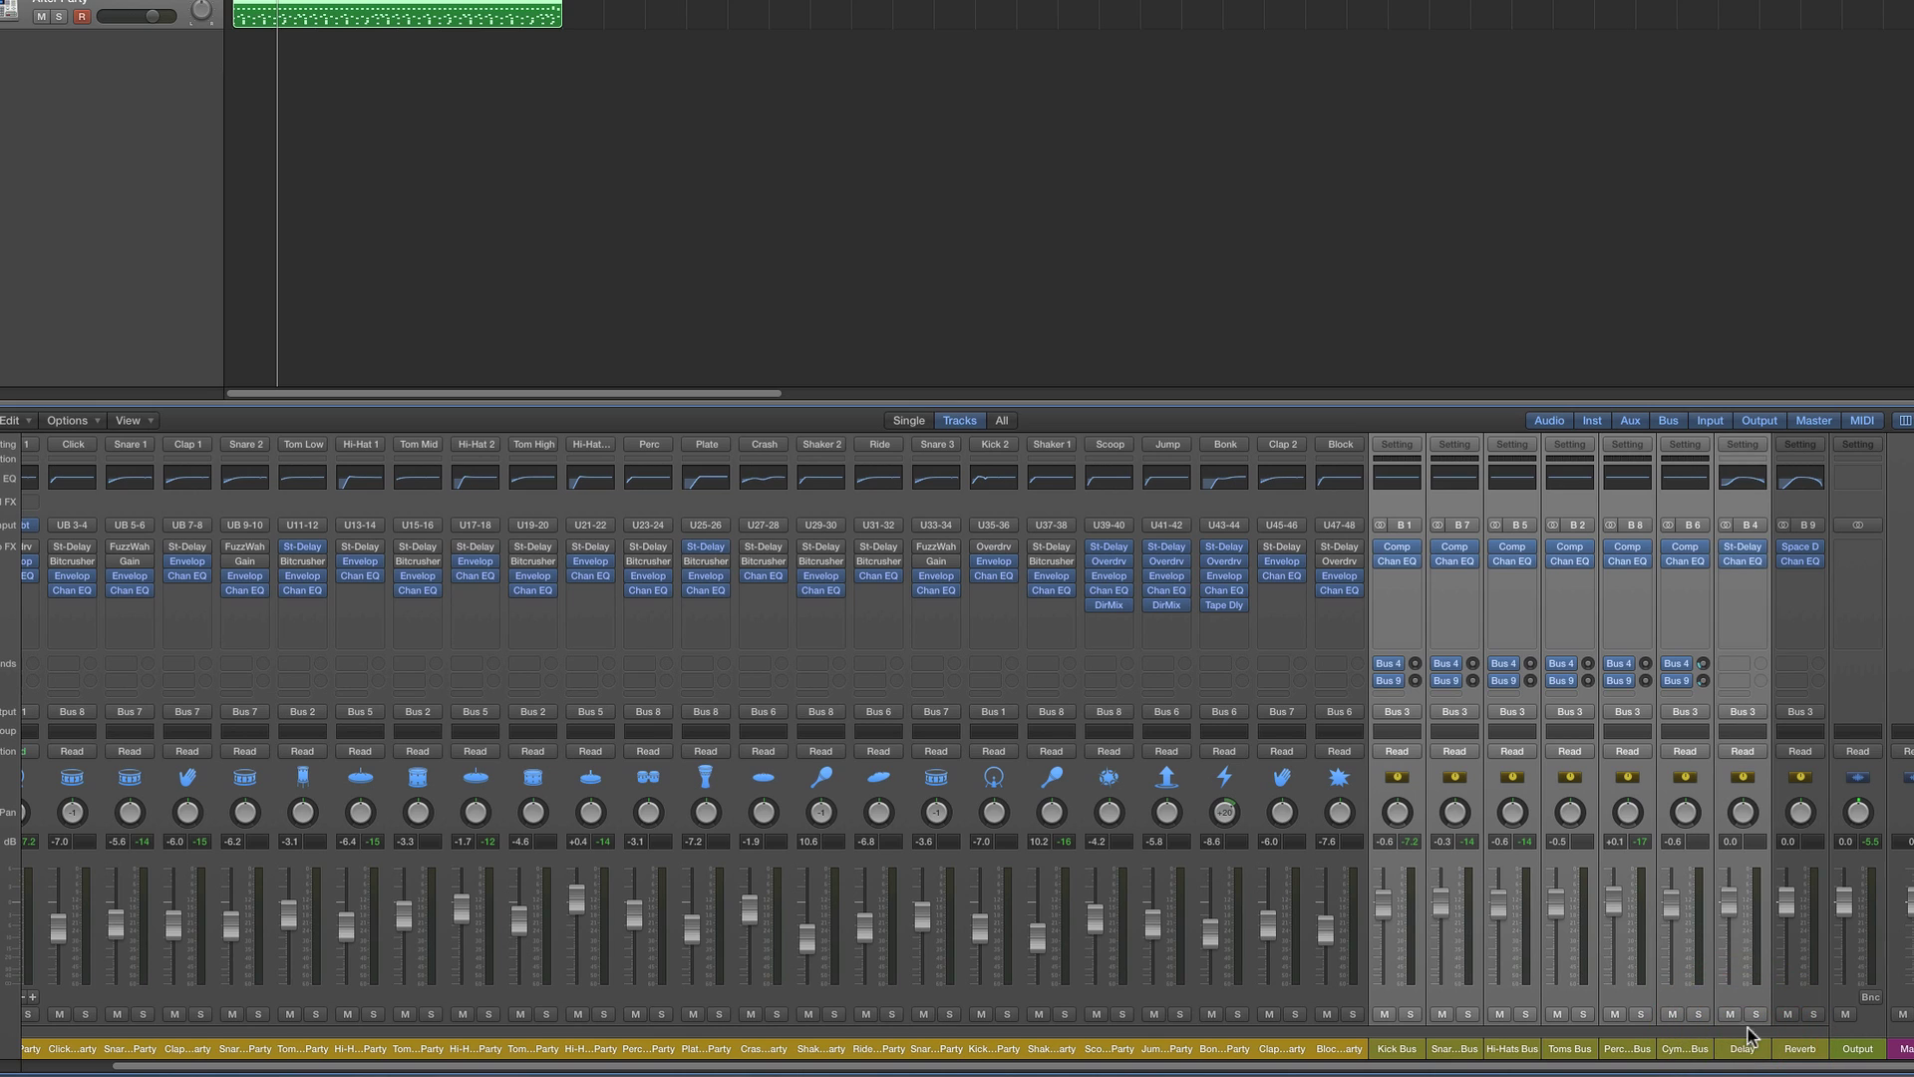
pyautogui.keyDown('shift'); pyautogui.click(1801, 1049); pyautogui.keyUp('shift')
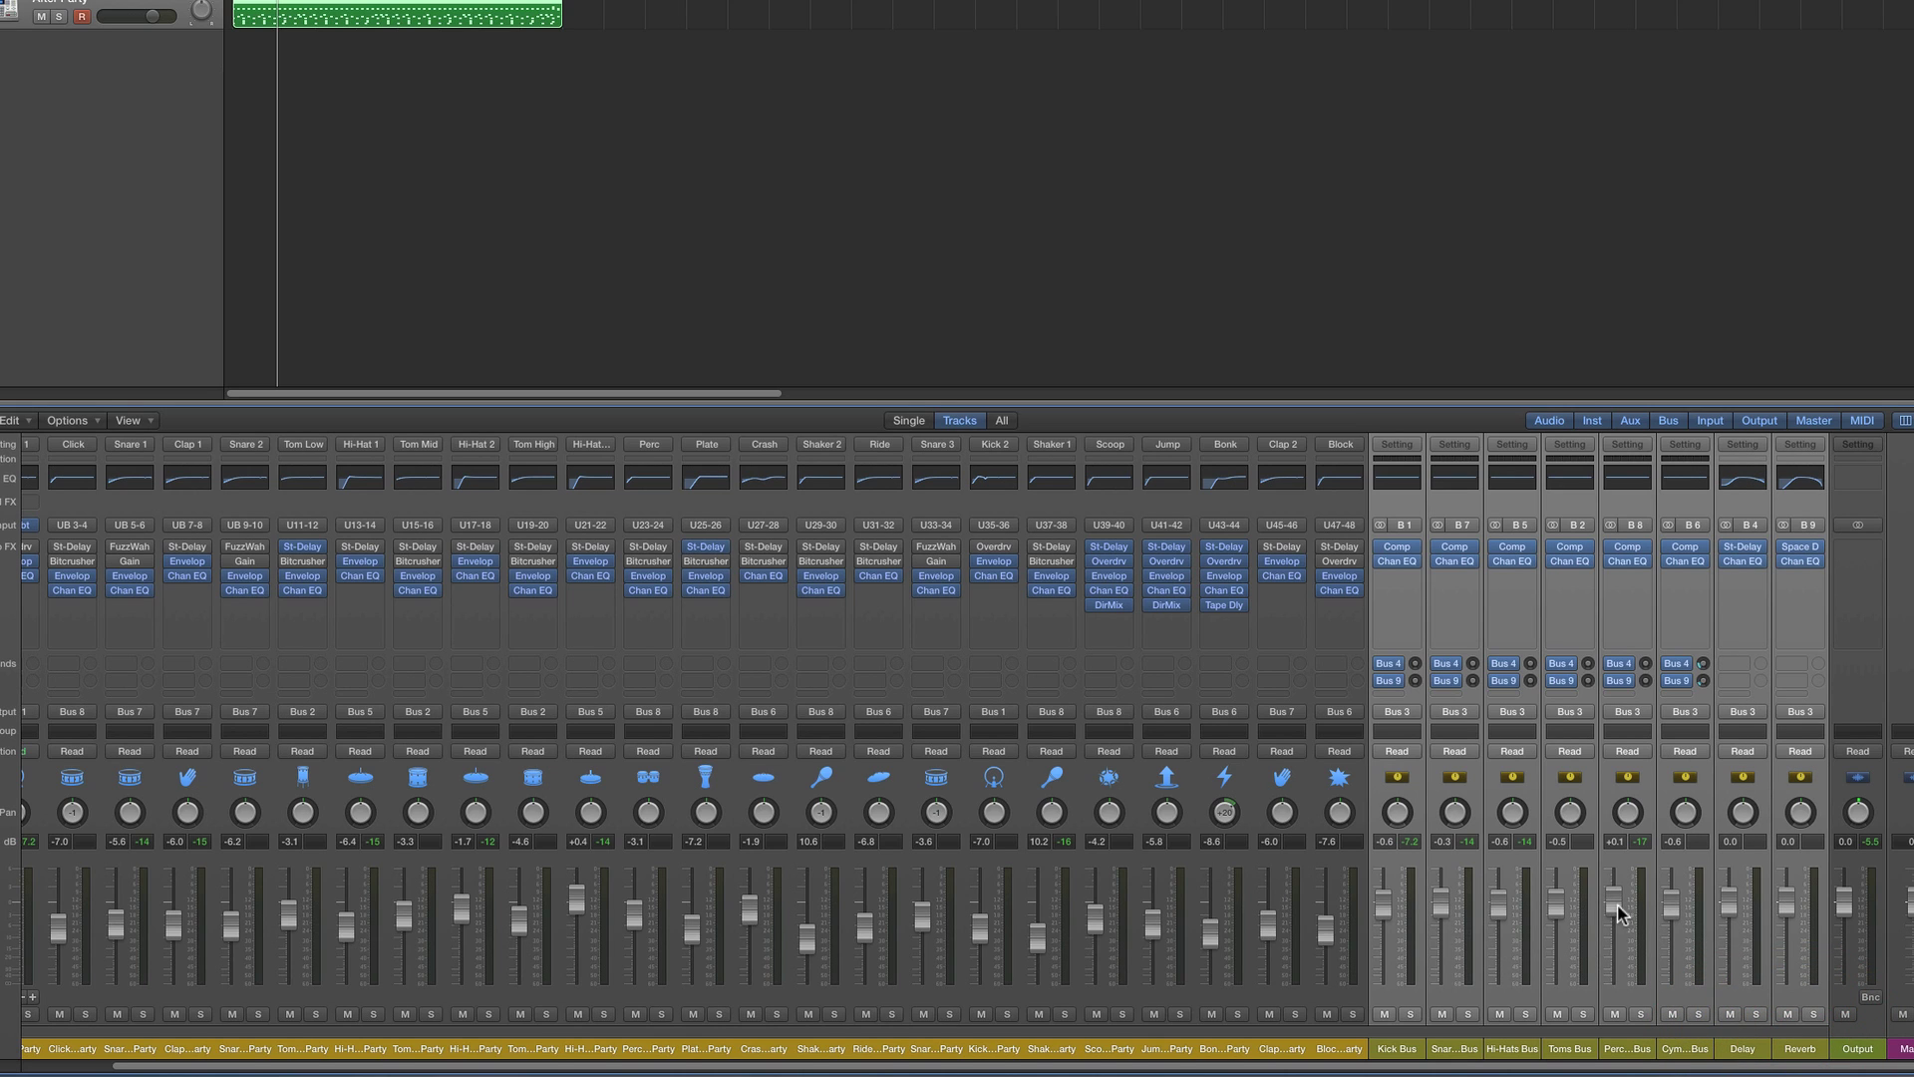
pyautogui.moveTo(1619, 912); pyautogui.dragTo(1615, 897)
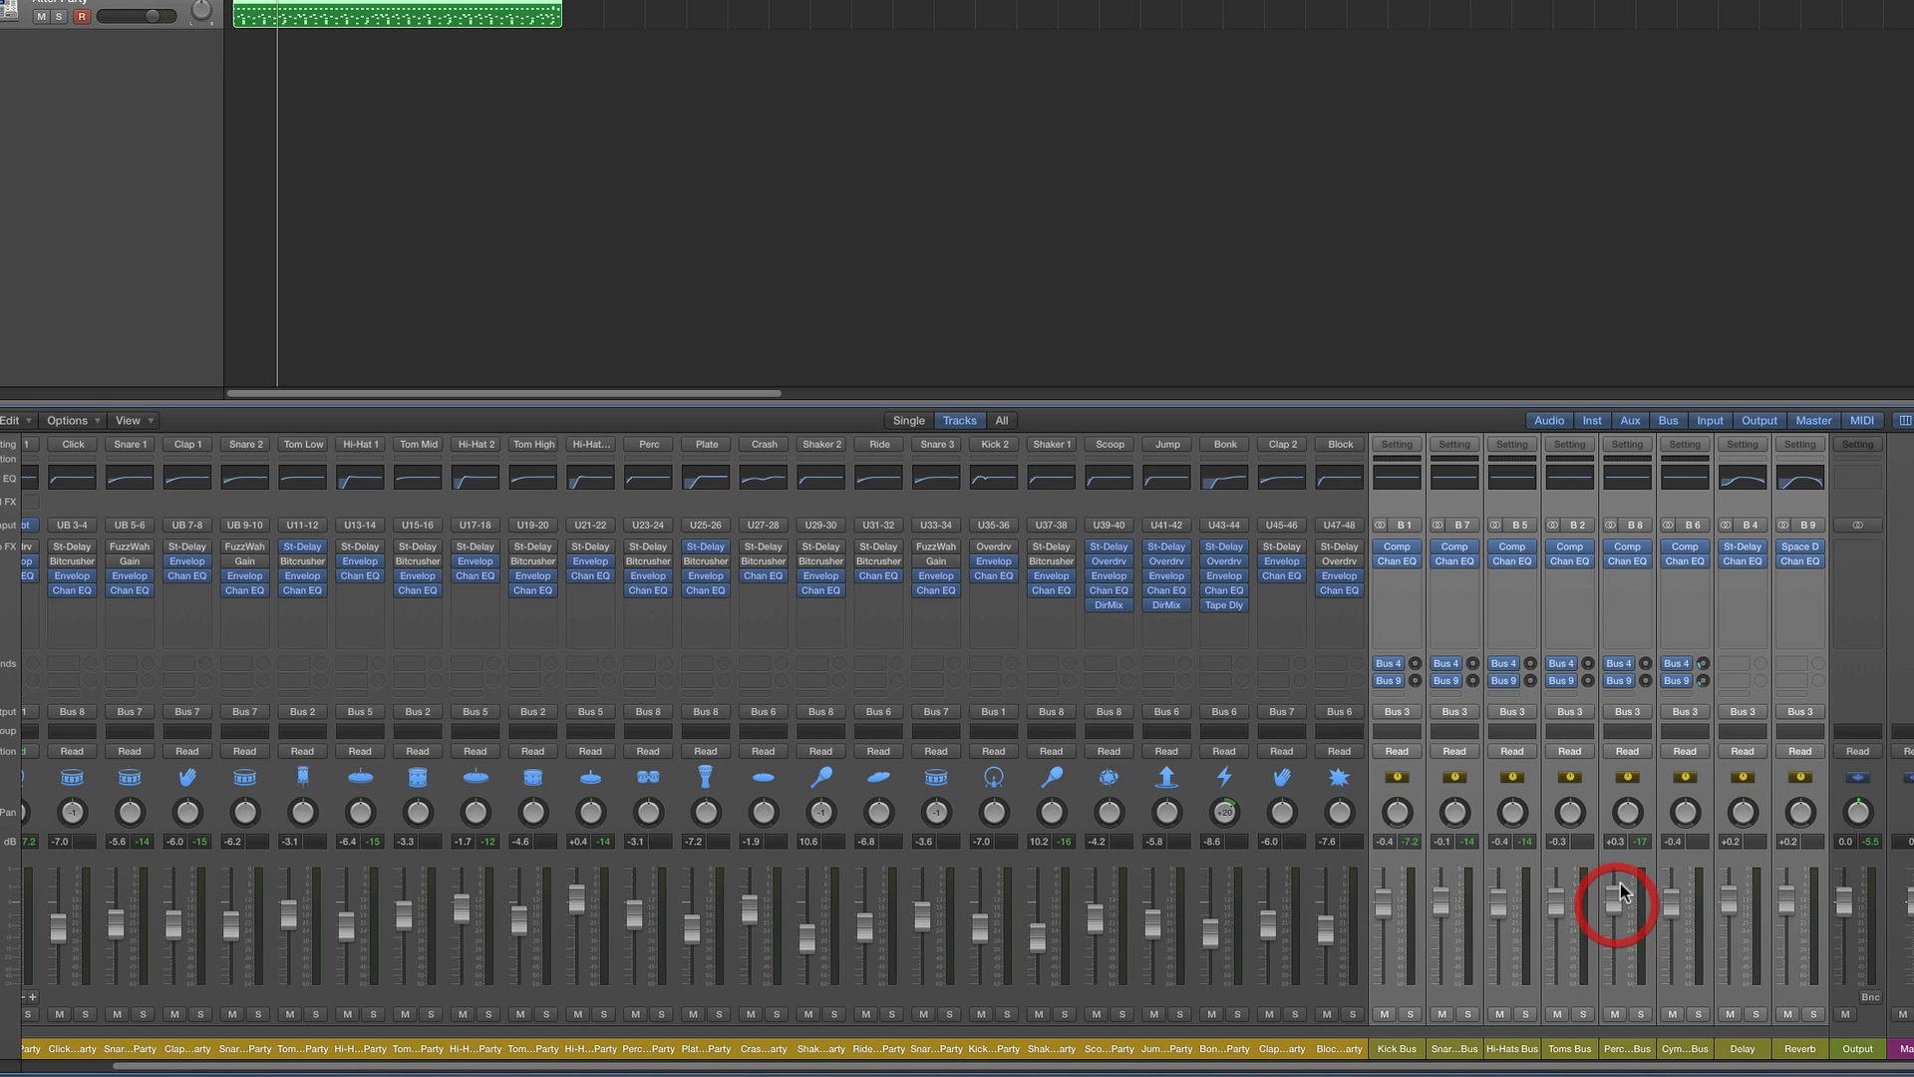
# Select the After Party main channel in the mixer, start playback, and set its volume to +0.3 dB
pyautogui.click(26, 1058)
pyautogui.click(49, 1049)
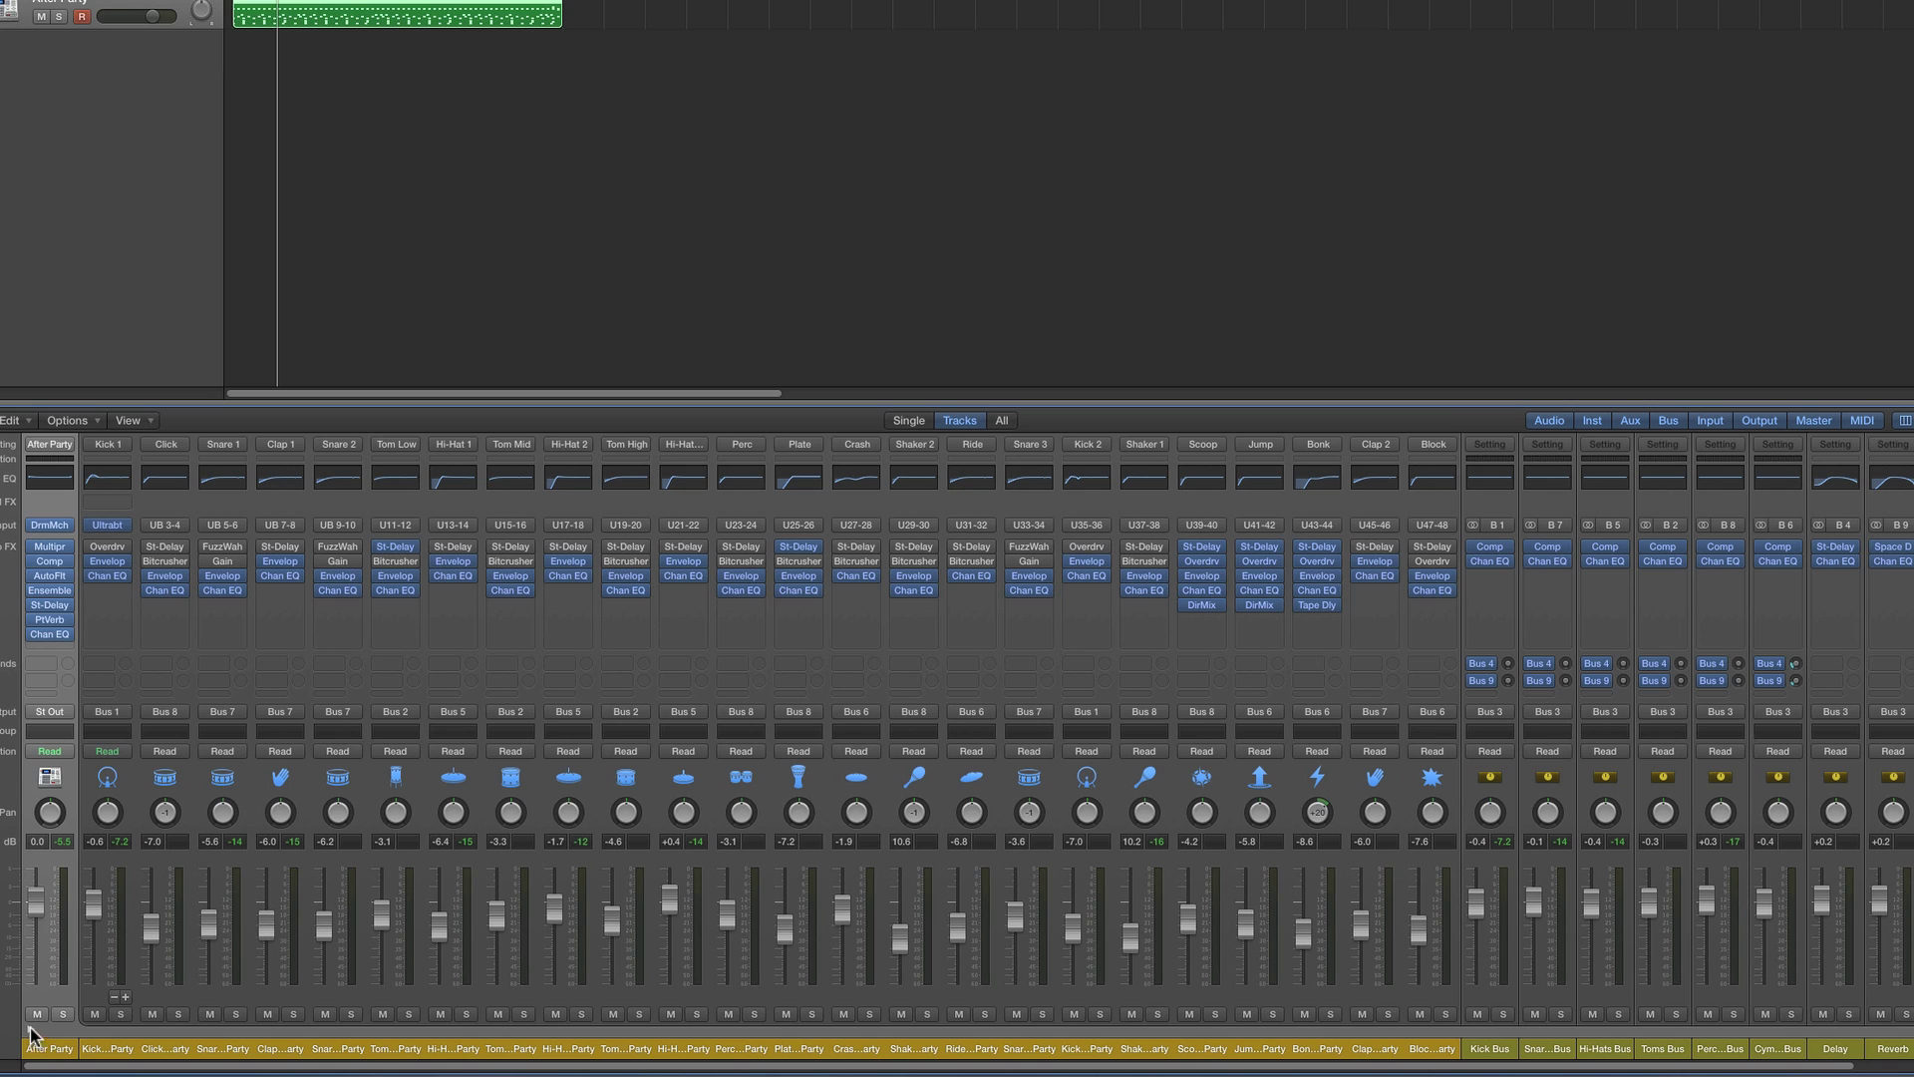
pyautogui.press('space')
pyautogui.moveTo(36, 908)
pyautogui.mouseDown()
pyautogui.moveTo(52, 1057)
pyautogui.moveTo(43, 897)
pyautogui.moveTo(55, 909)
pyautogui.mouseUp()
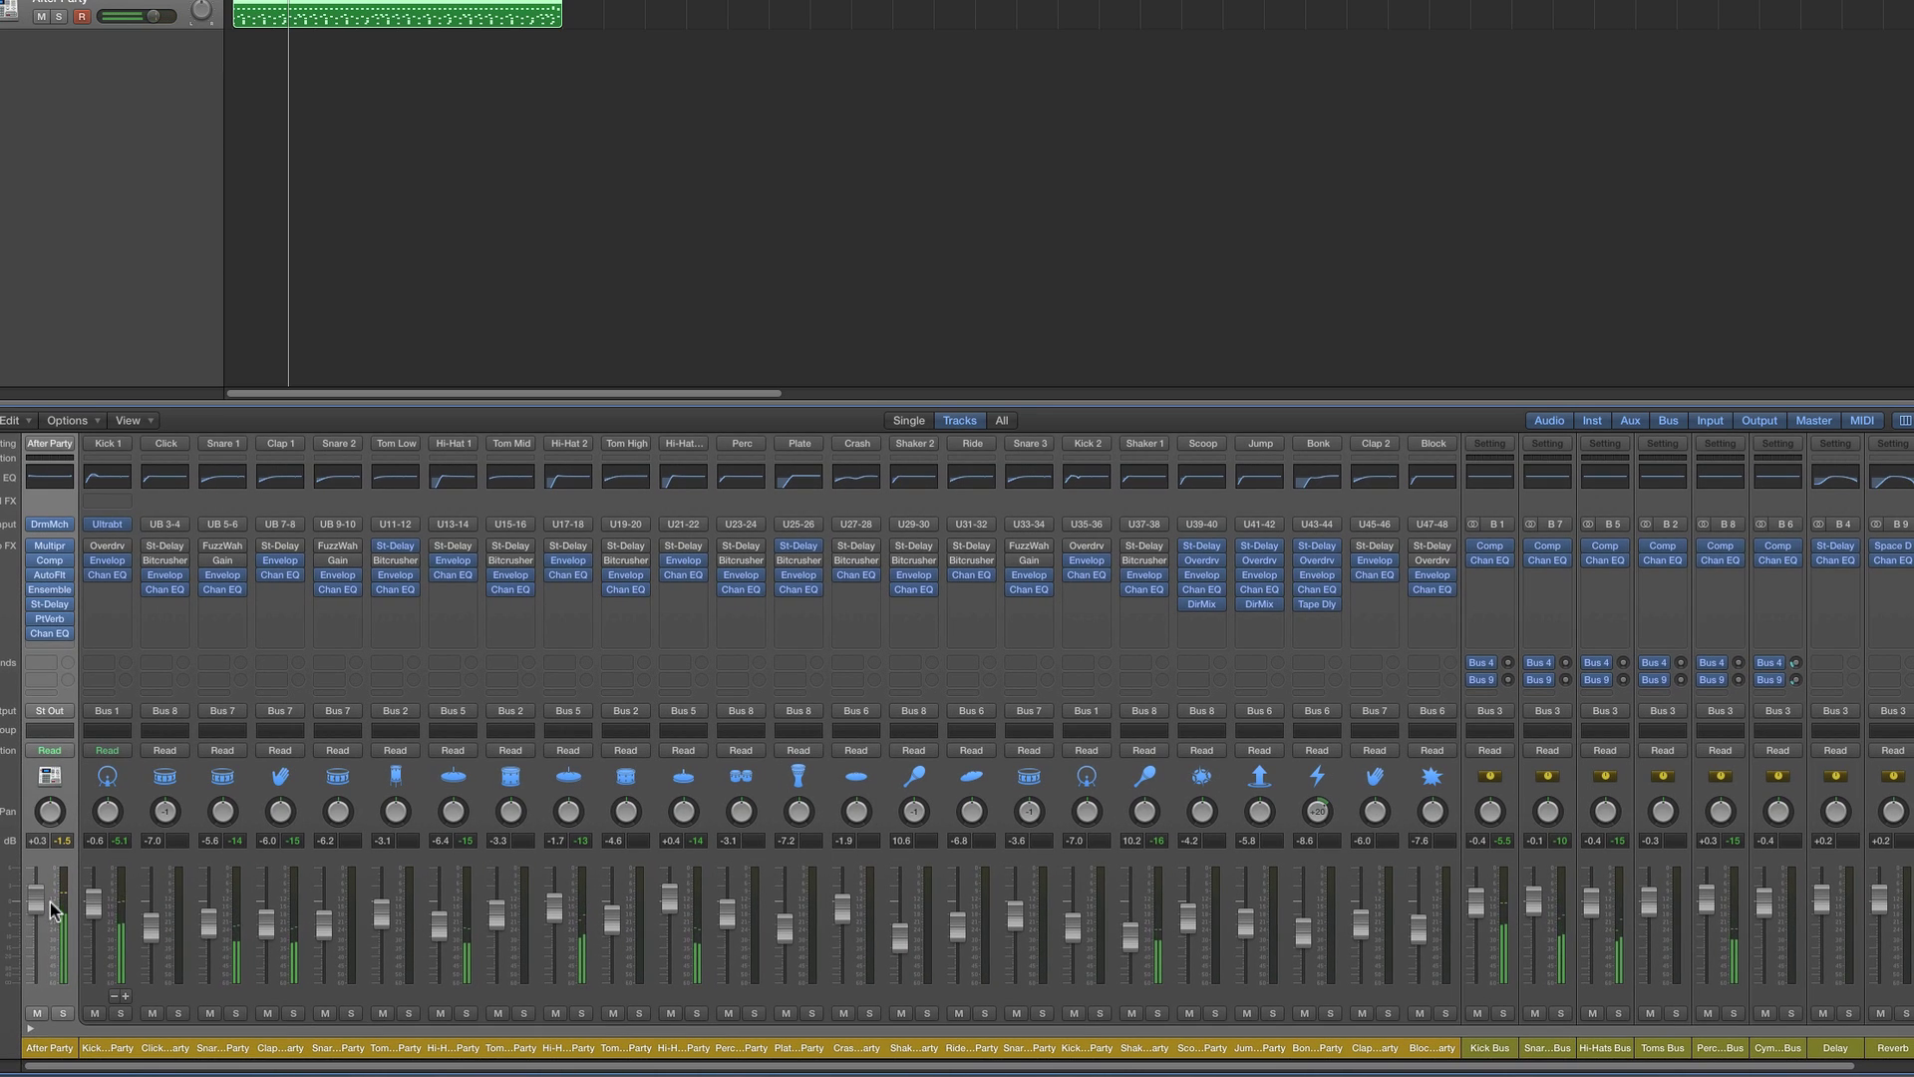
# Fold the After Party stack in the mixer and set its volume to -0.1 dB, briefly unfolding it to compare
pyautogui.click(31, 1031)
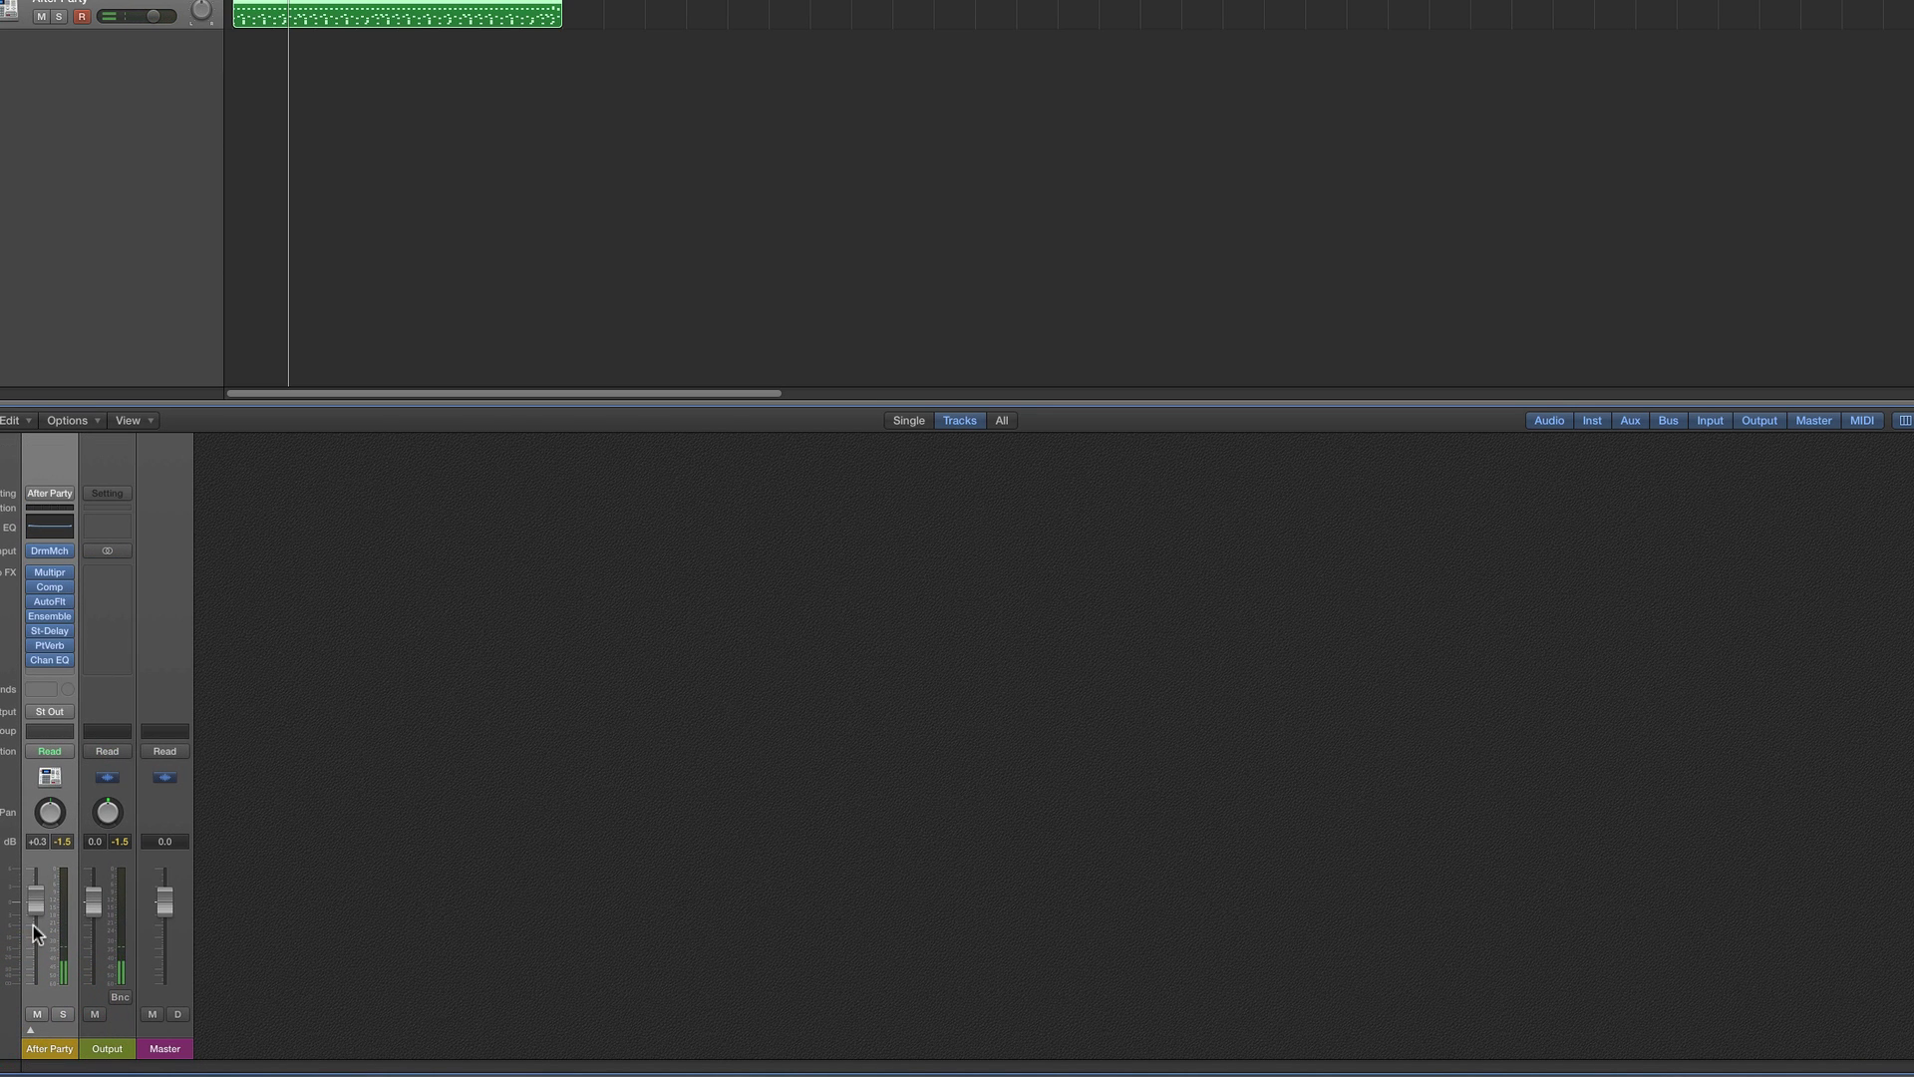
pyautogui.moveTo(34, 915); pyautogui.dragTo(40, 907)
pyautogui.click(32, 1030)
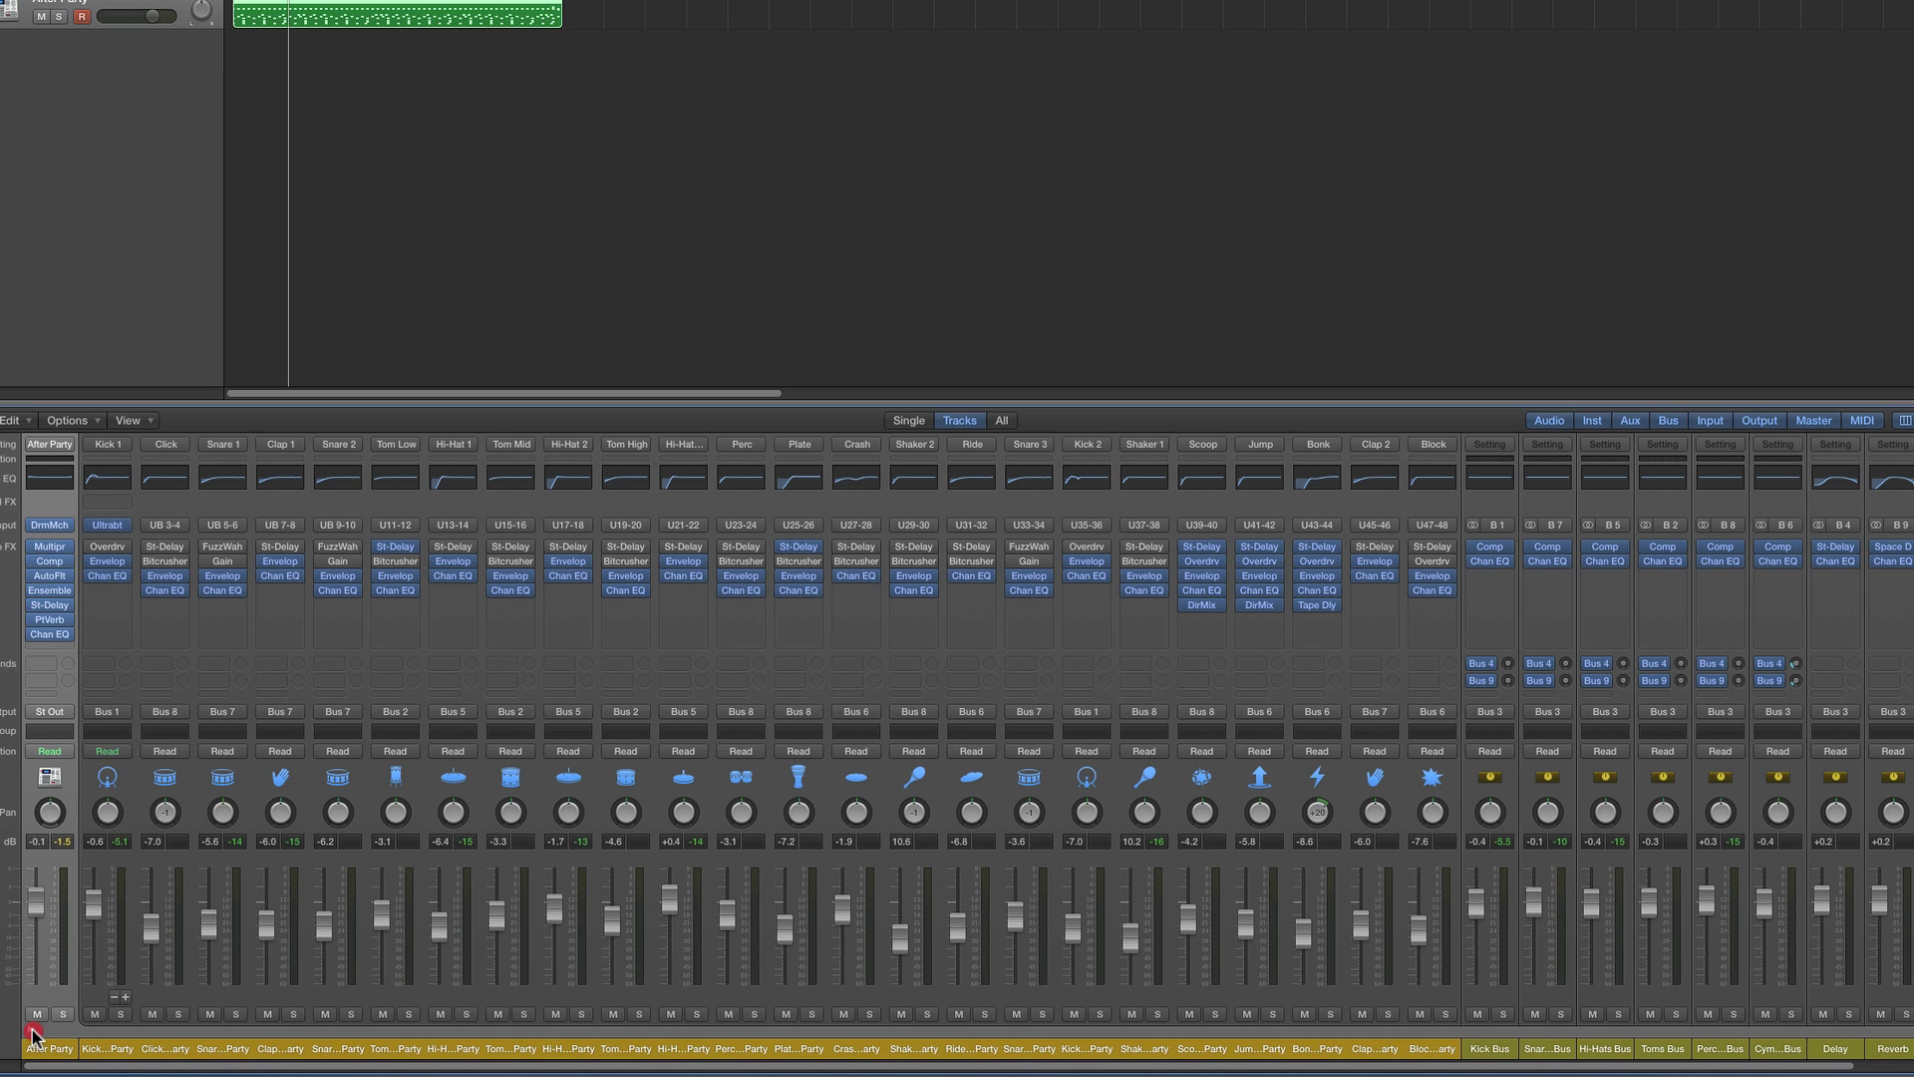
pyautogui.click(32, 1030)
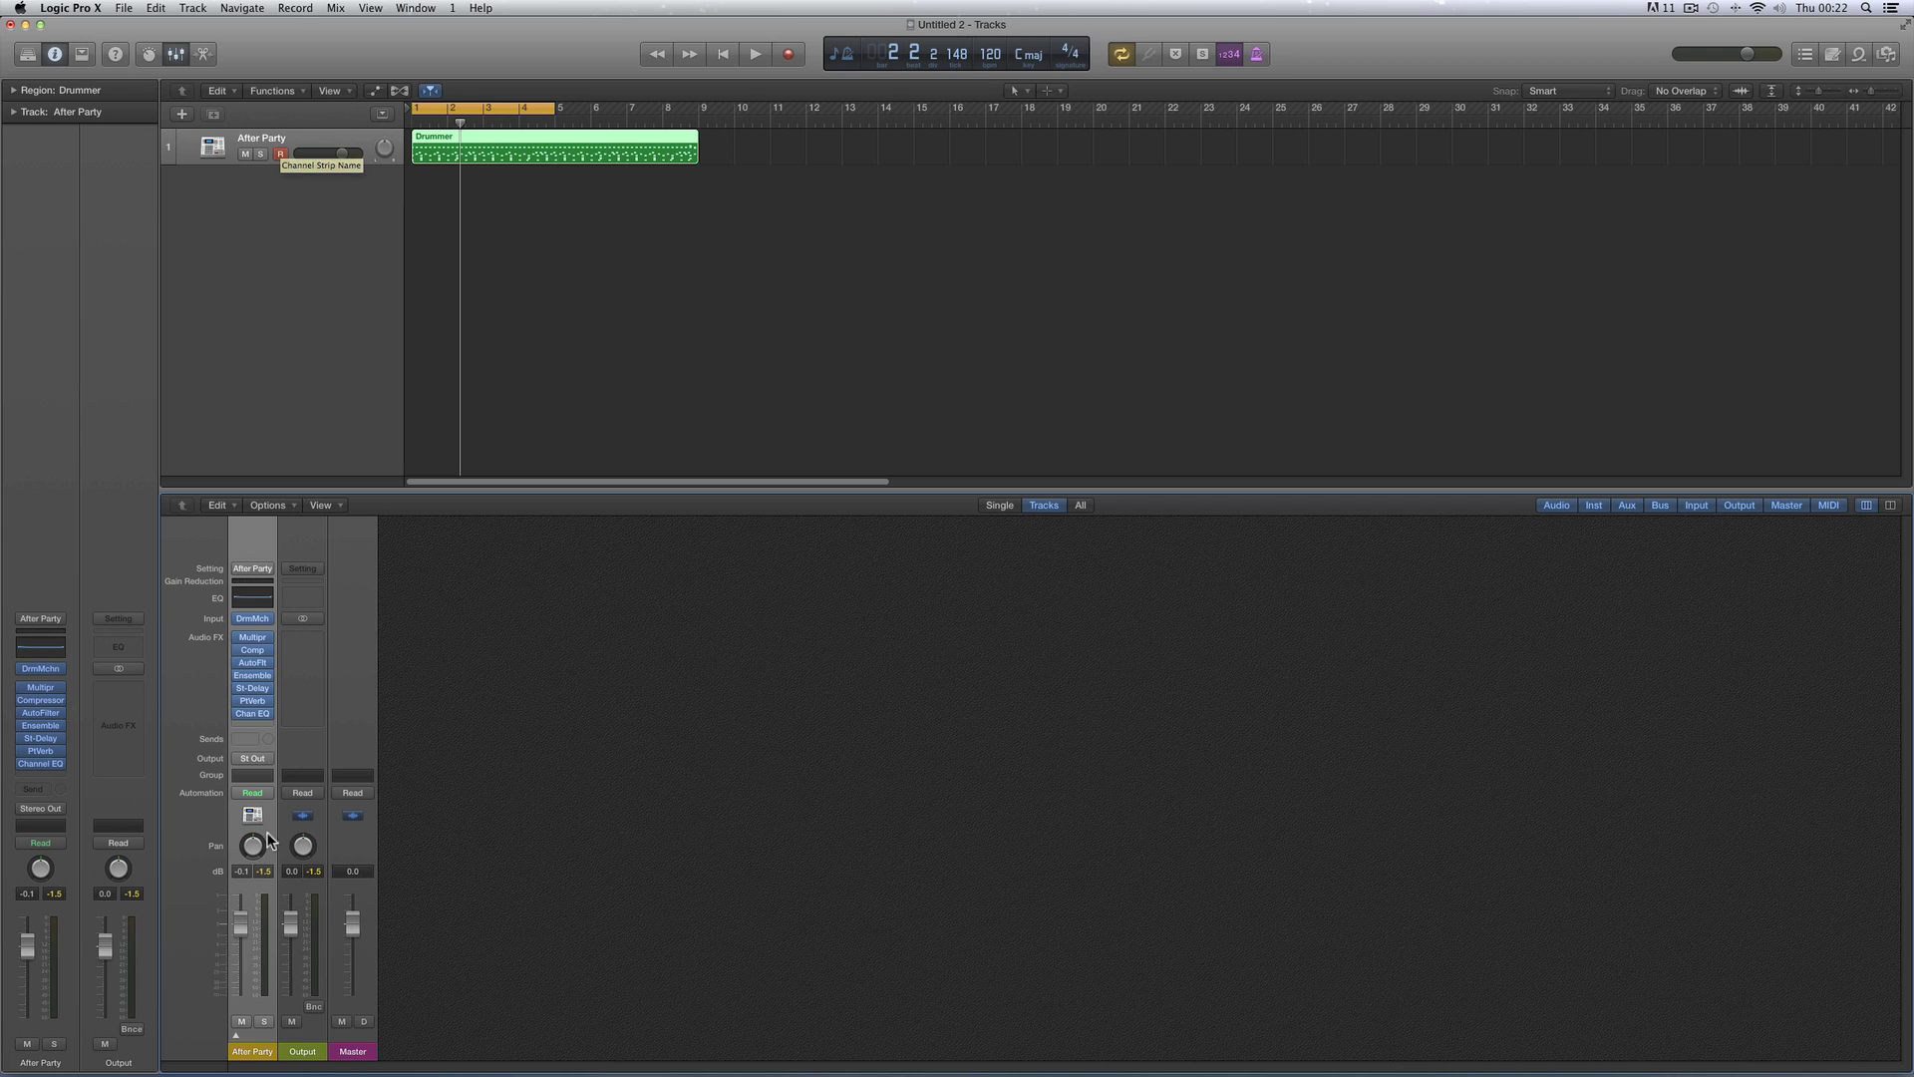
# Adjust the After Party volume alternately from the mixer and the inspector channel strip, ending at +0.3 dB
pyautogui.moveTo(239, 917); pyautogui.dragTo(240, 923)
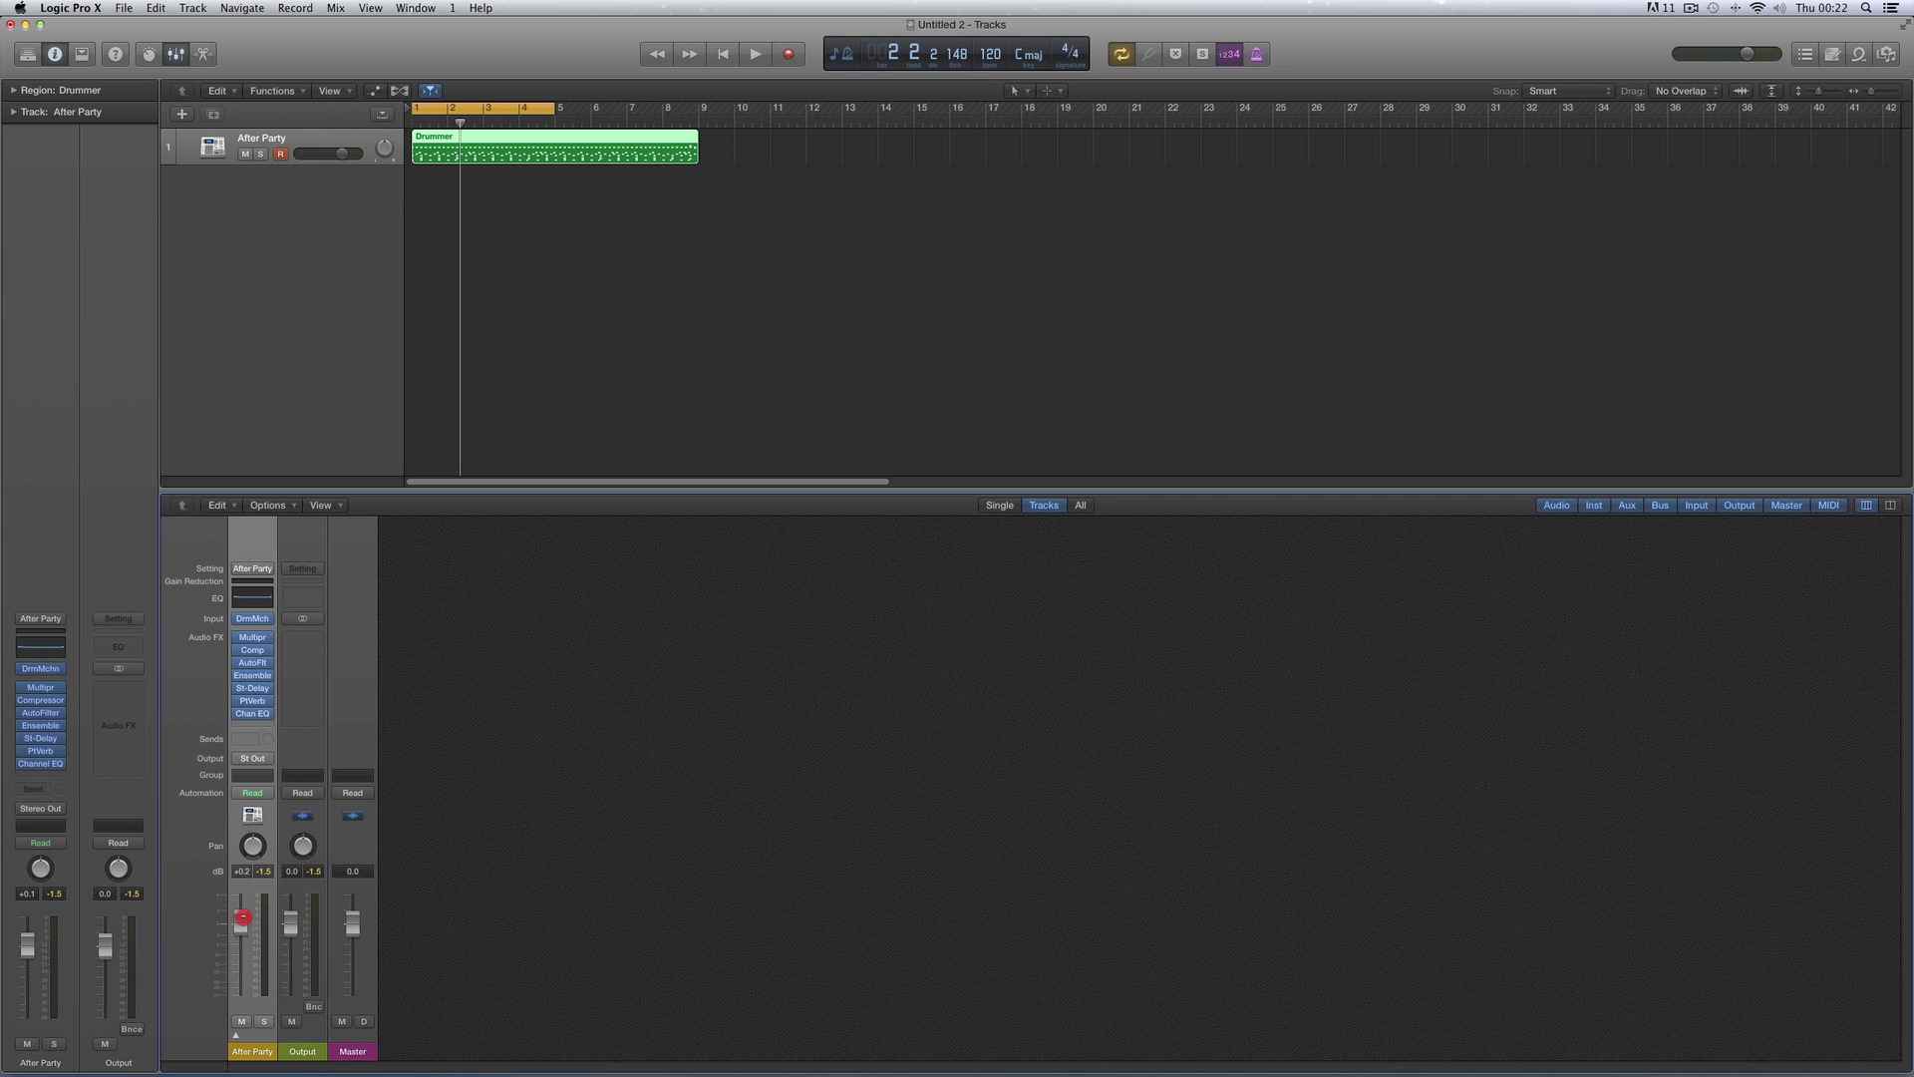
pyautogui.moveTo(242, 925); pyautogui.dragTo(244, 919)
pyautogui.moveTo(30, 945); pyautogui.dragTo(30, 949)
pyautogui.moveTo(242, 924); pyautogui.dragTo(243, 920)
pyautogui.moveTo(32, 943); pyautogui.dragTo(30, 945)
# Hide the mixer, set the After Party volume to +0.2 dB in the inspector, and show the library
pyautogui.click(176, 56)
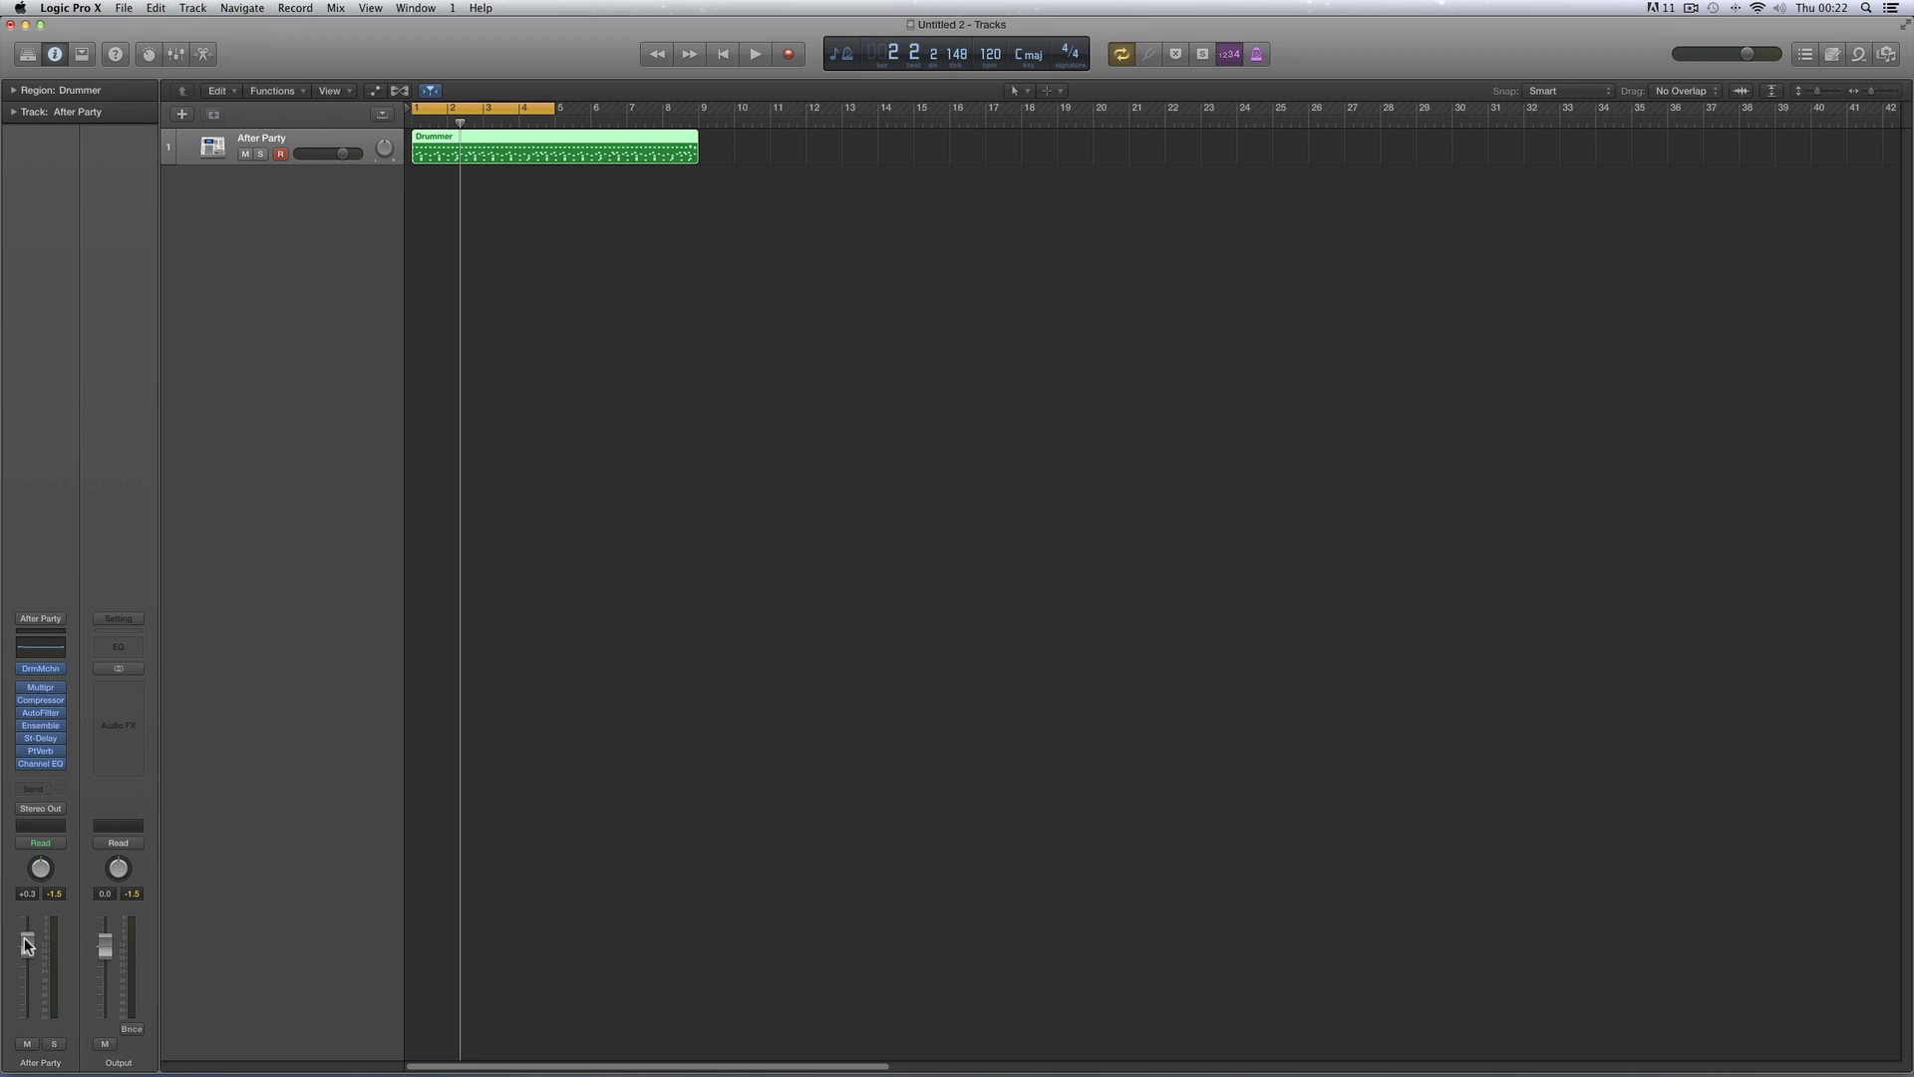
pyautogui.moveTo(27, 943); pyautogui.dragTo(26, 942)
pyautogui.click(28, 55)
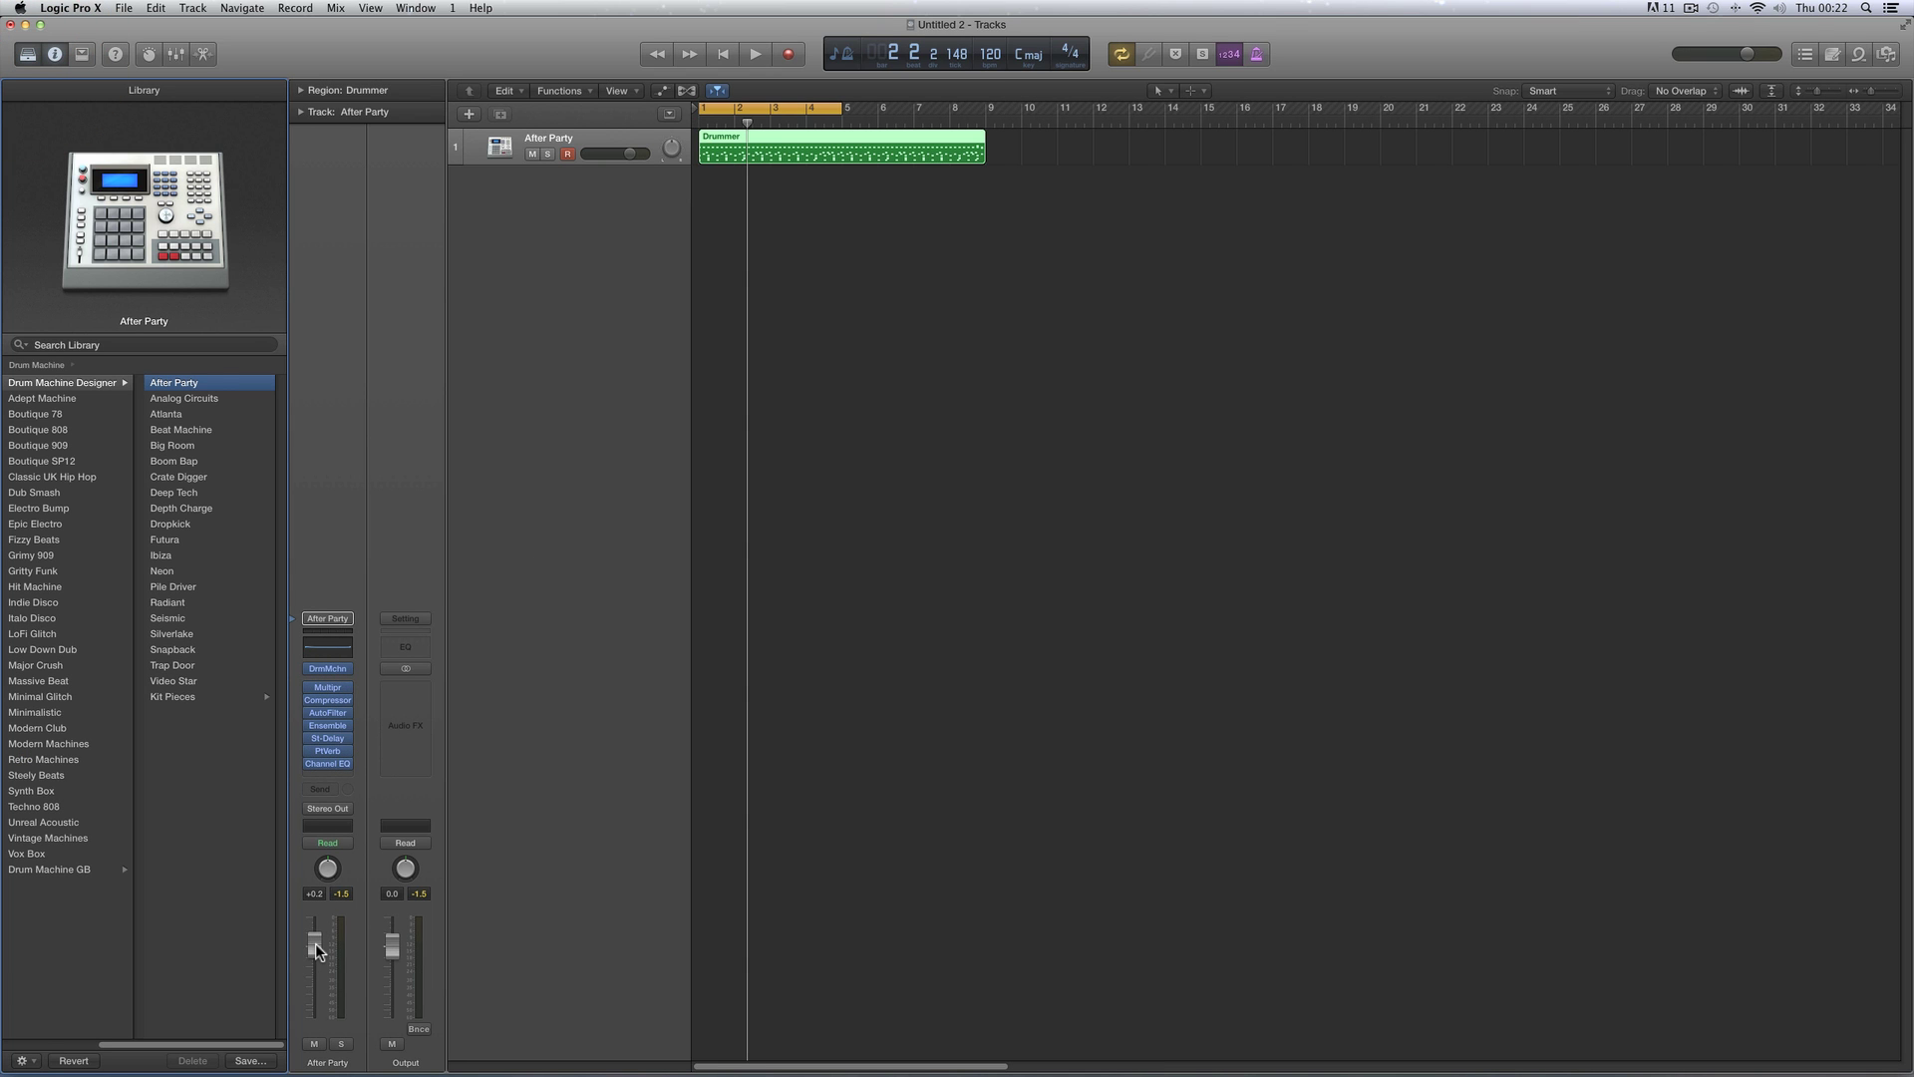
# Play the Drummer region while adjusting the After Party volume to +0.2 dB, and open the Drum Machine Designer window
pyautogui.press('space')
pyautogui.moveTo(315, 943); pyautogui.dragTo(320, 938)
pyautogui.press('space')
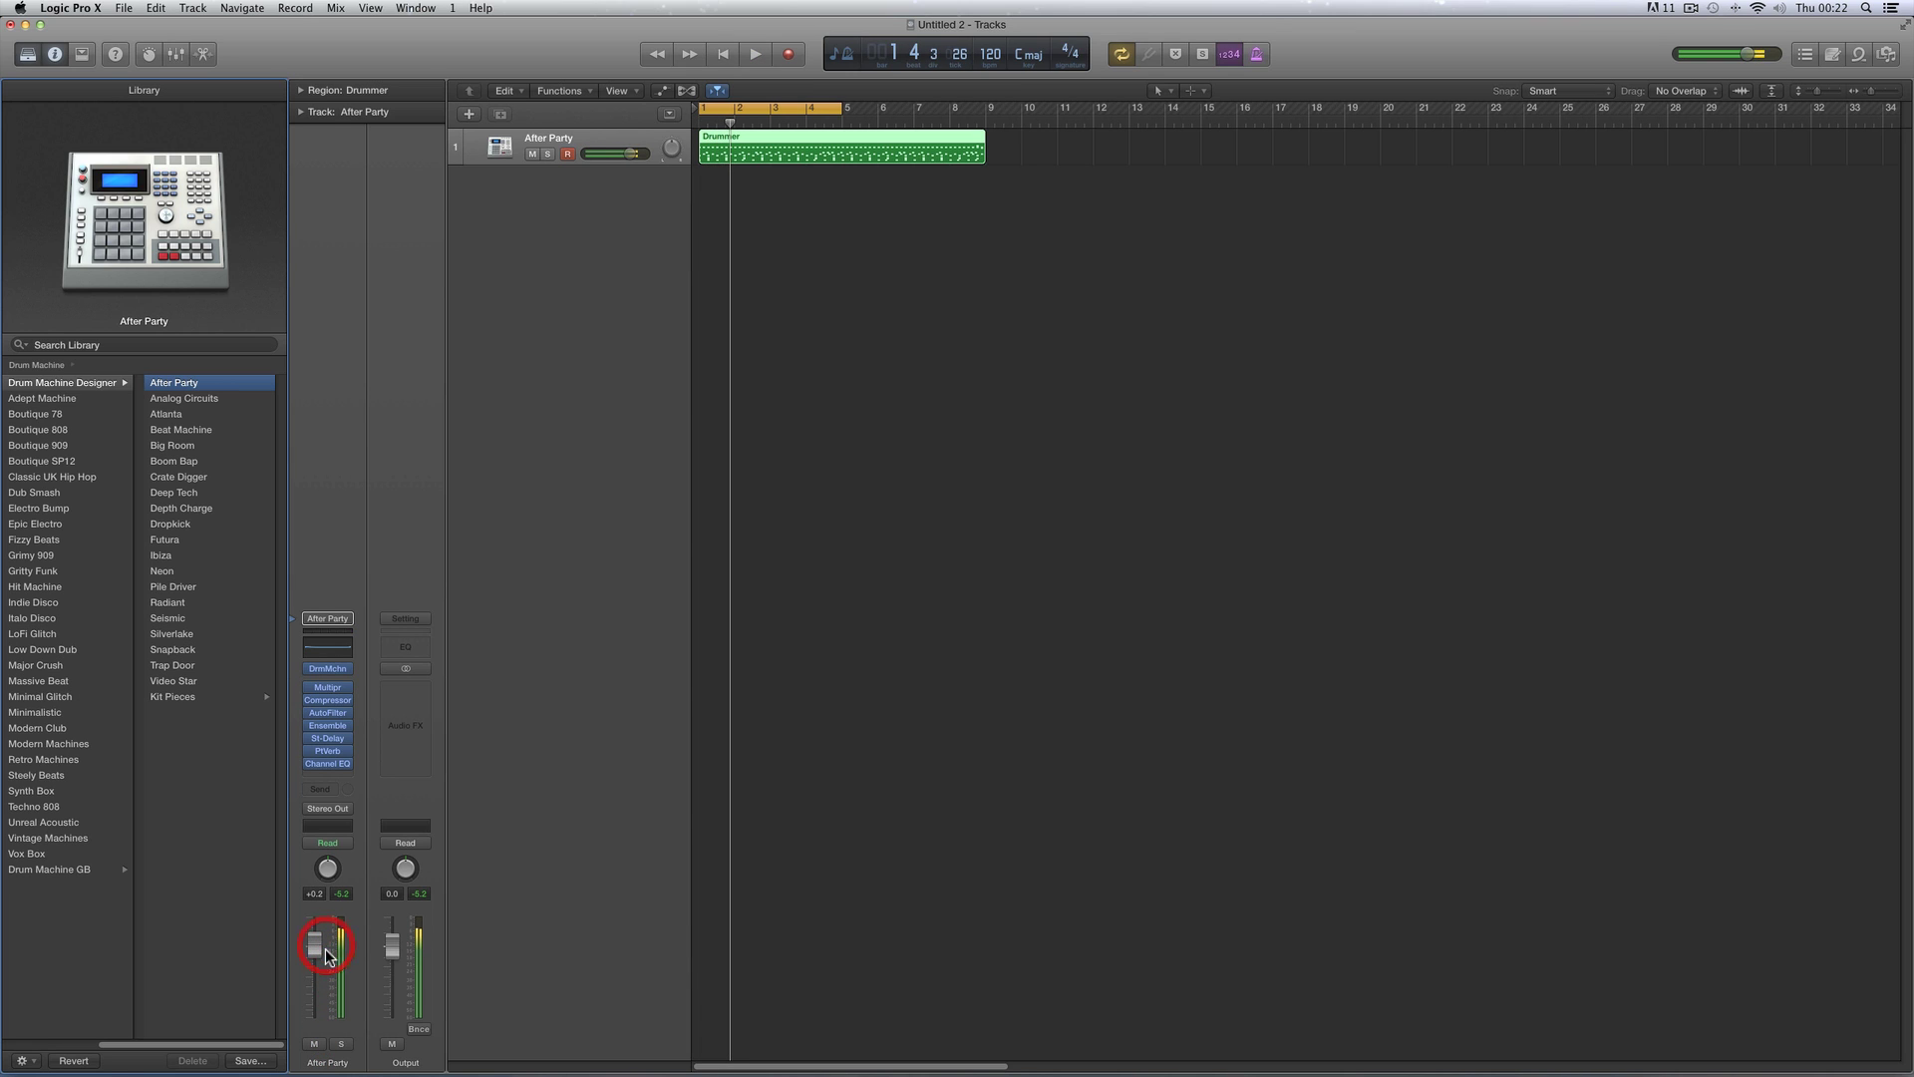
pyautogui.click(330, 670)
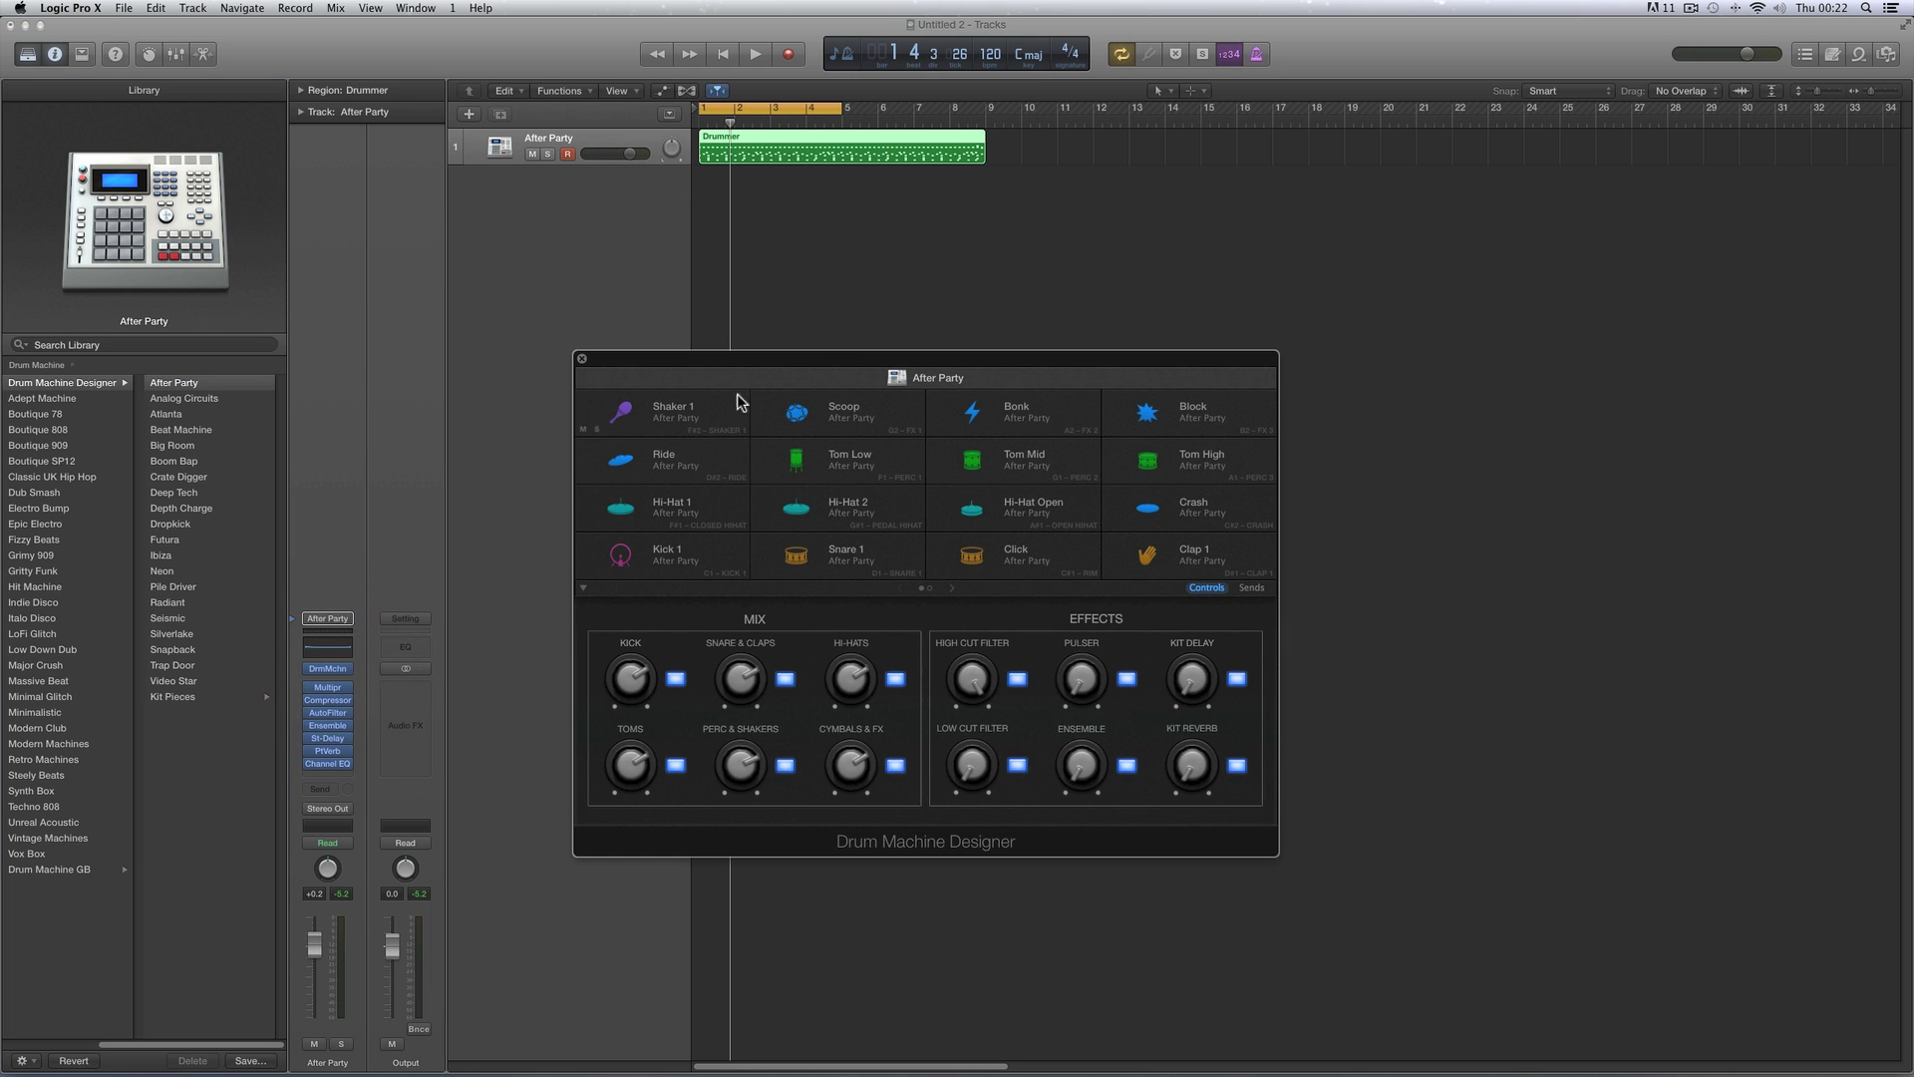
# Reposition the Drum Machine Designer window and compare the Snare 1 pad's controls with the whole After Party kit's Mix and Effects controls
pyautogui.moveTo(755, 369)
pyautogui.mouseDown()
pyautogui.moveTo(761, 308)
pyautogui.moveTo(770, 342)
pyautogui.mouseUp()
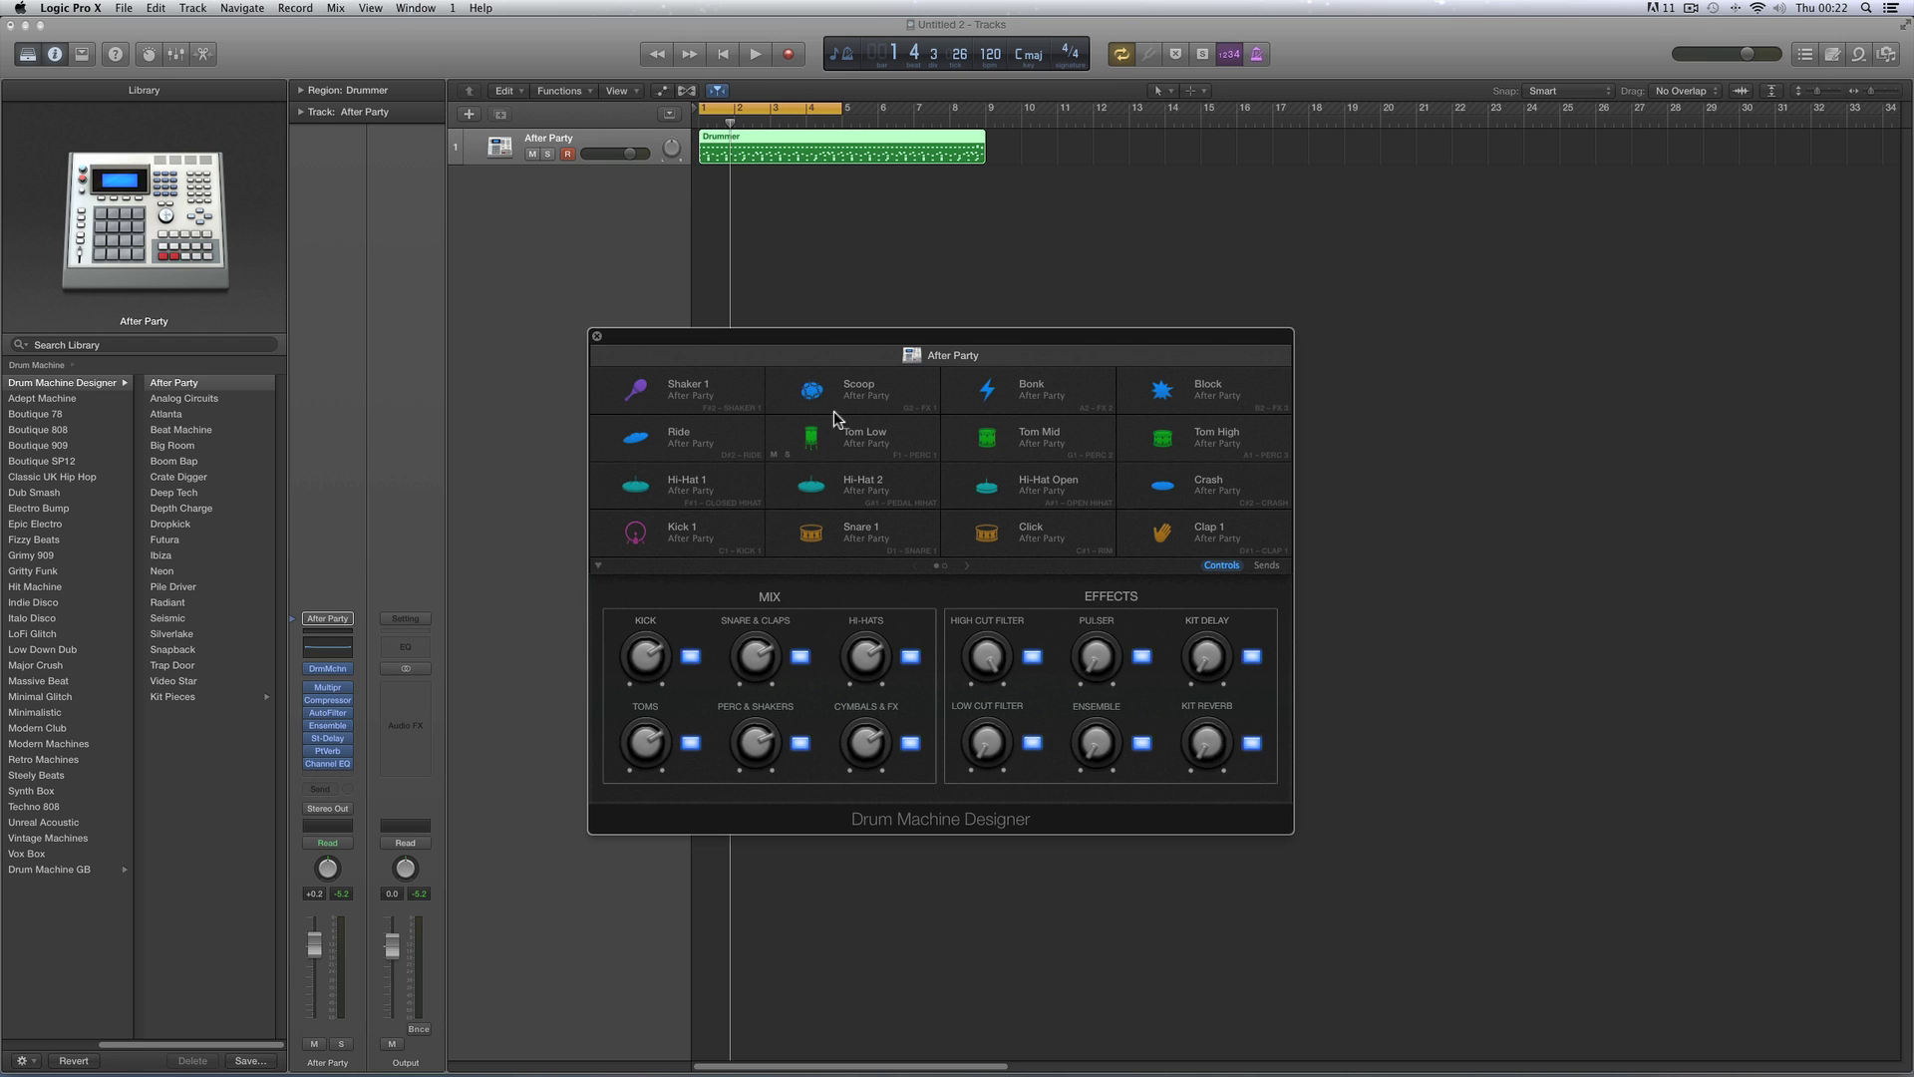
pyautogui.moveTo(837, 346); pyautogui.dragTo(831, 349)
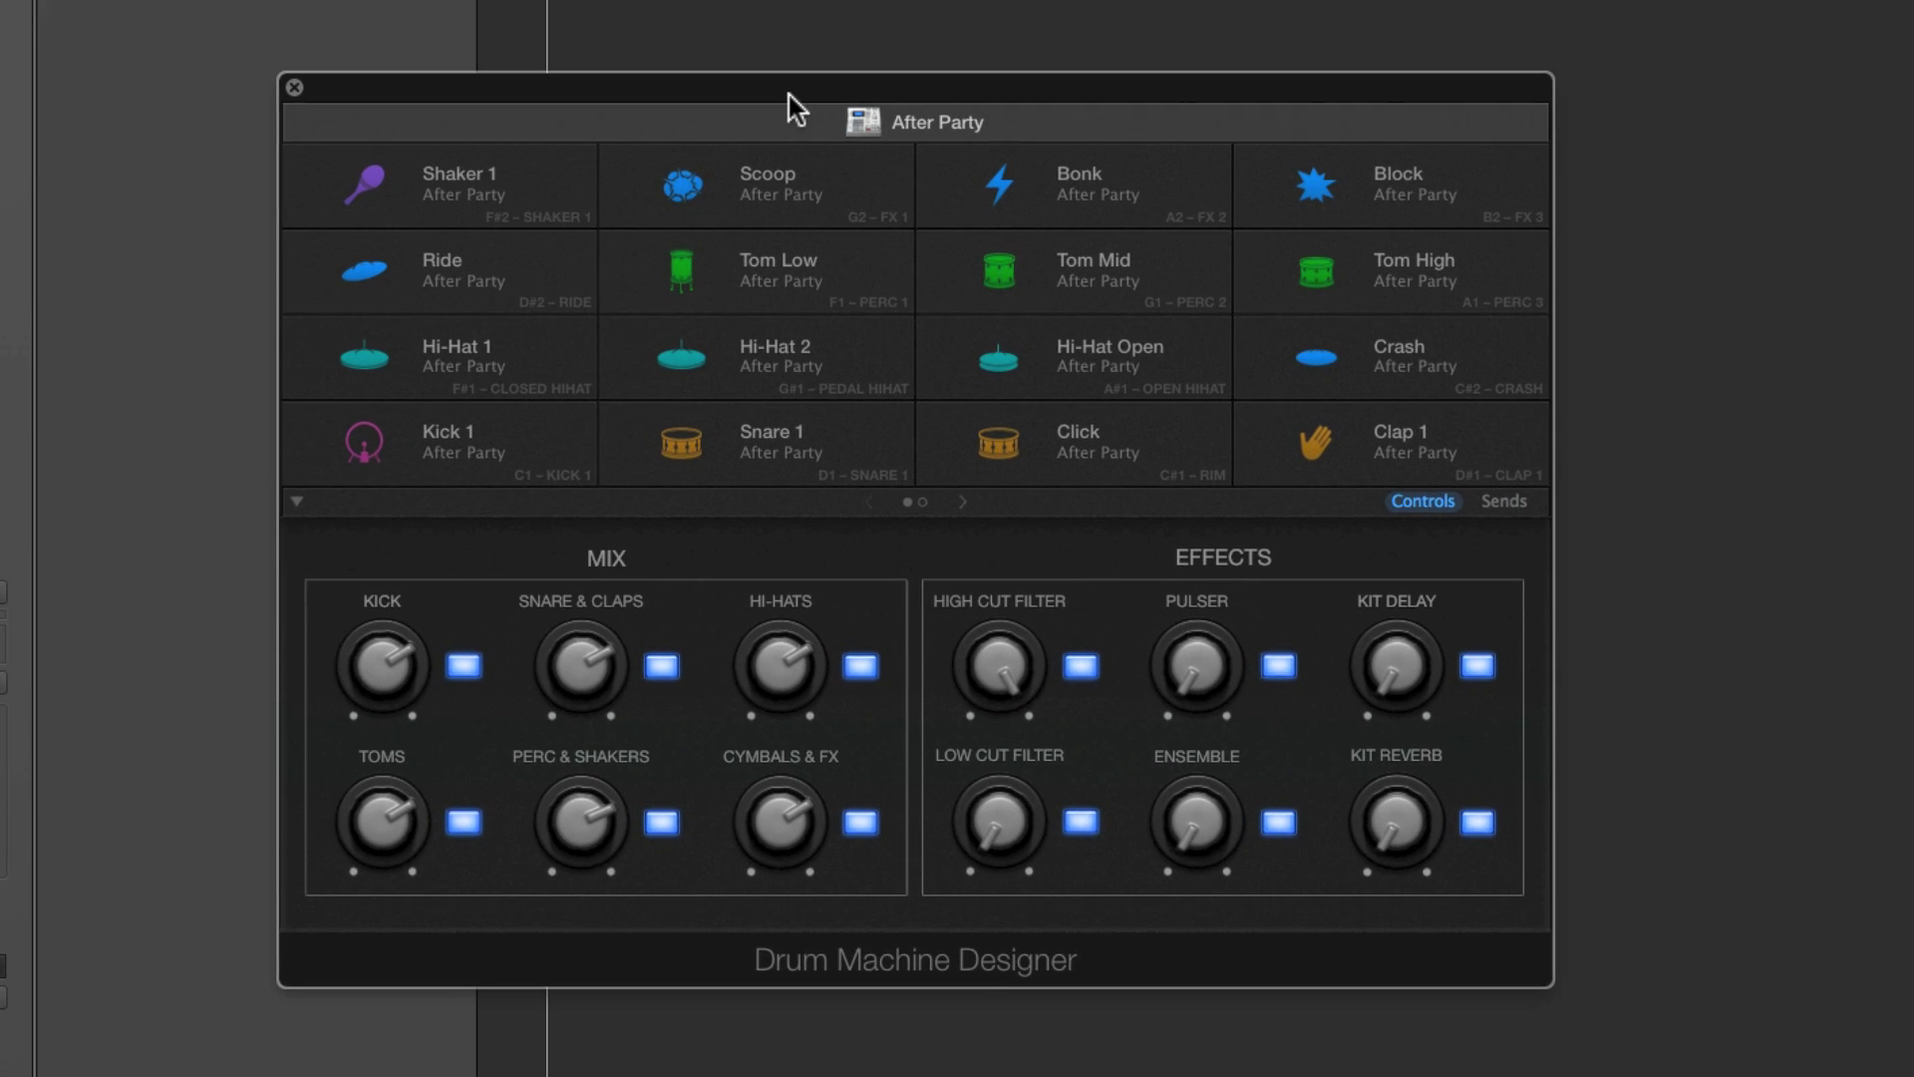
pyautogui.click(862, 341)
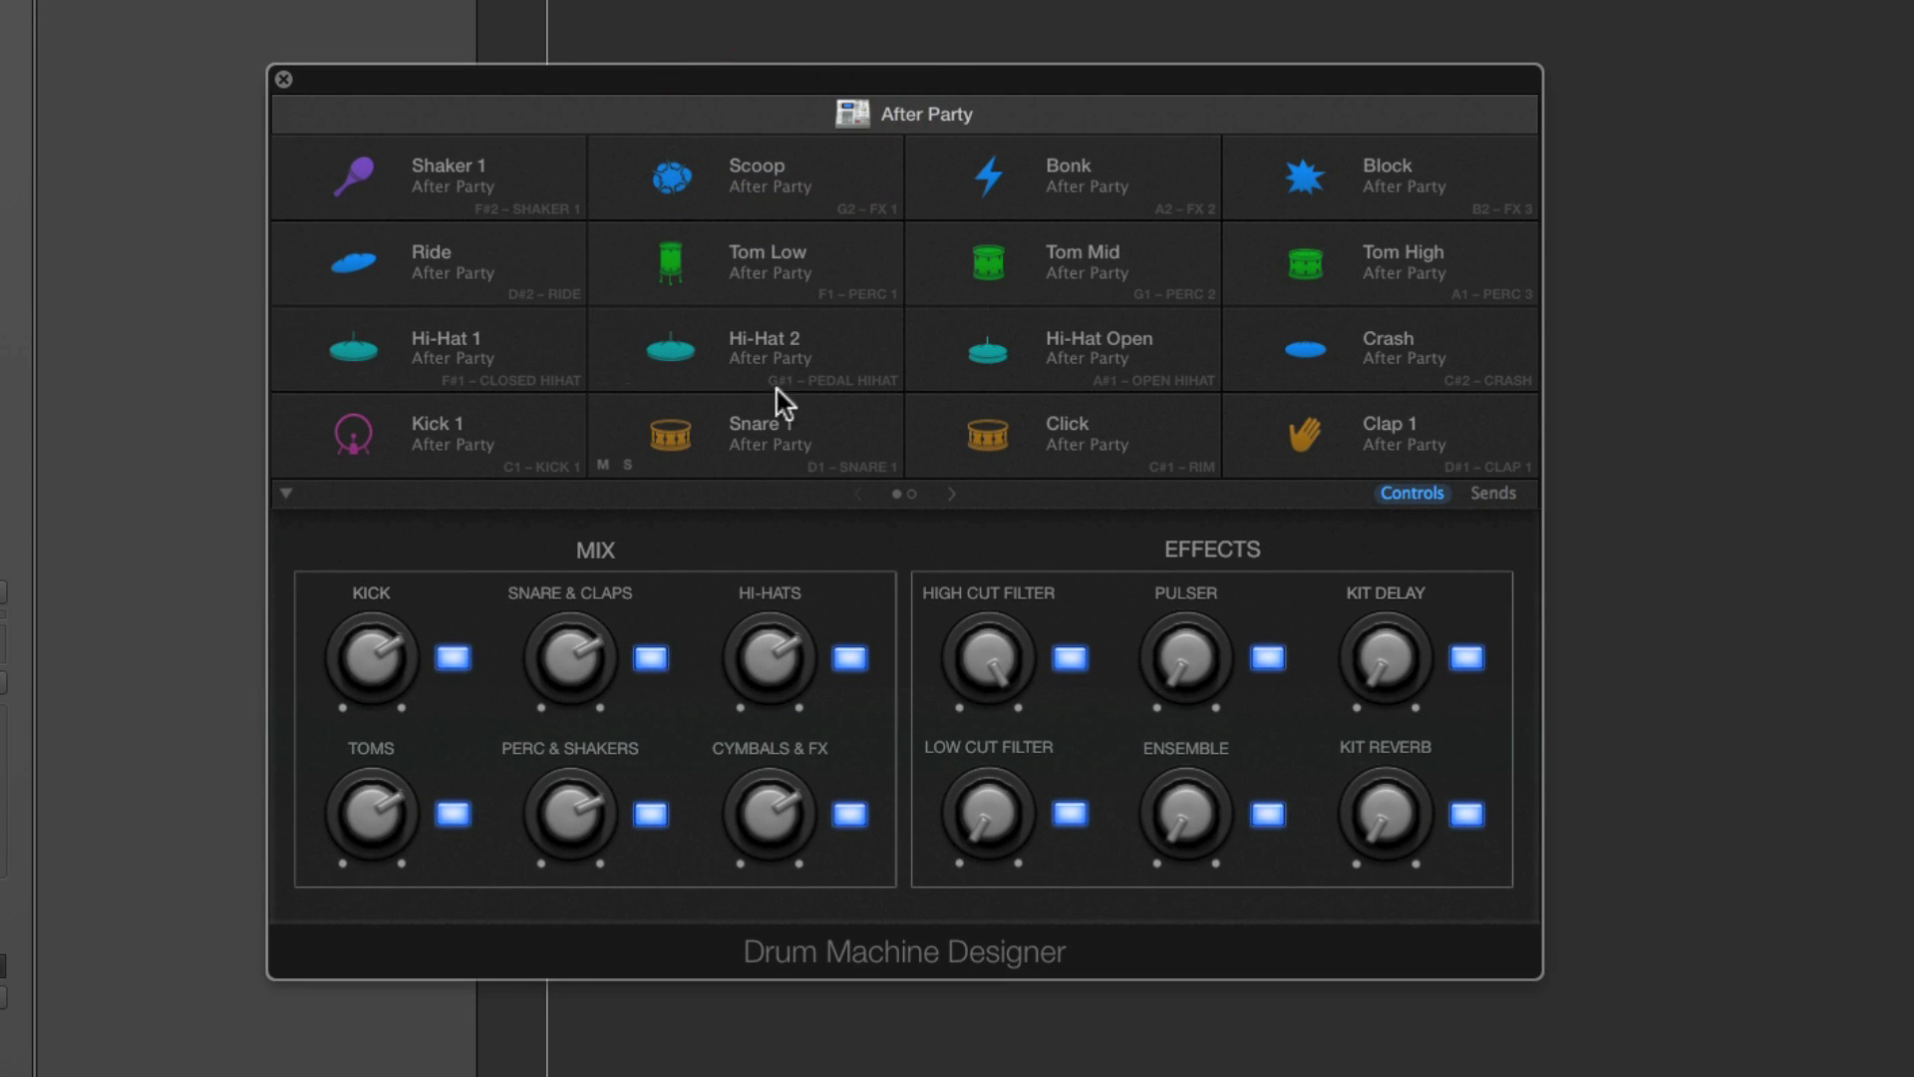
pyautogui.click(851, 115)
pyautogui.click(688, 454)
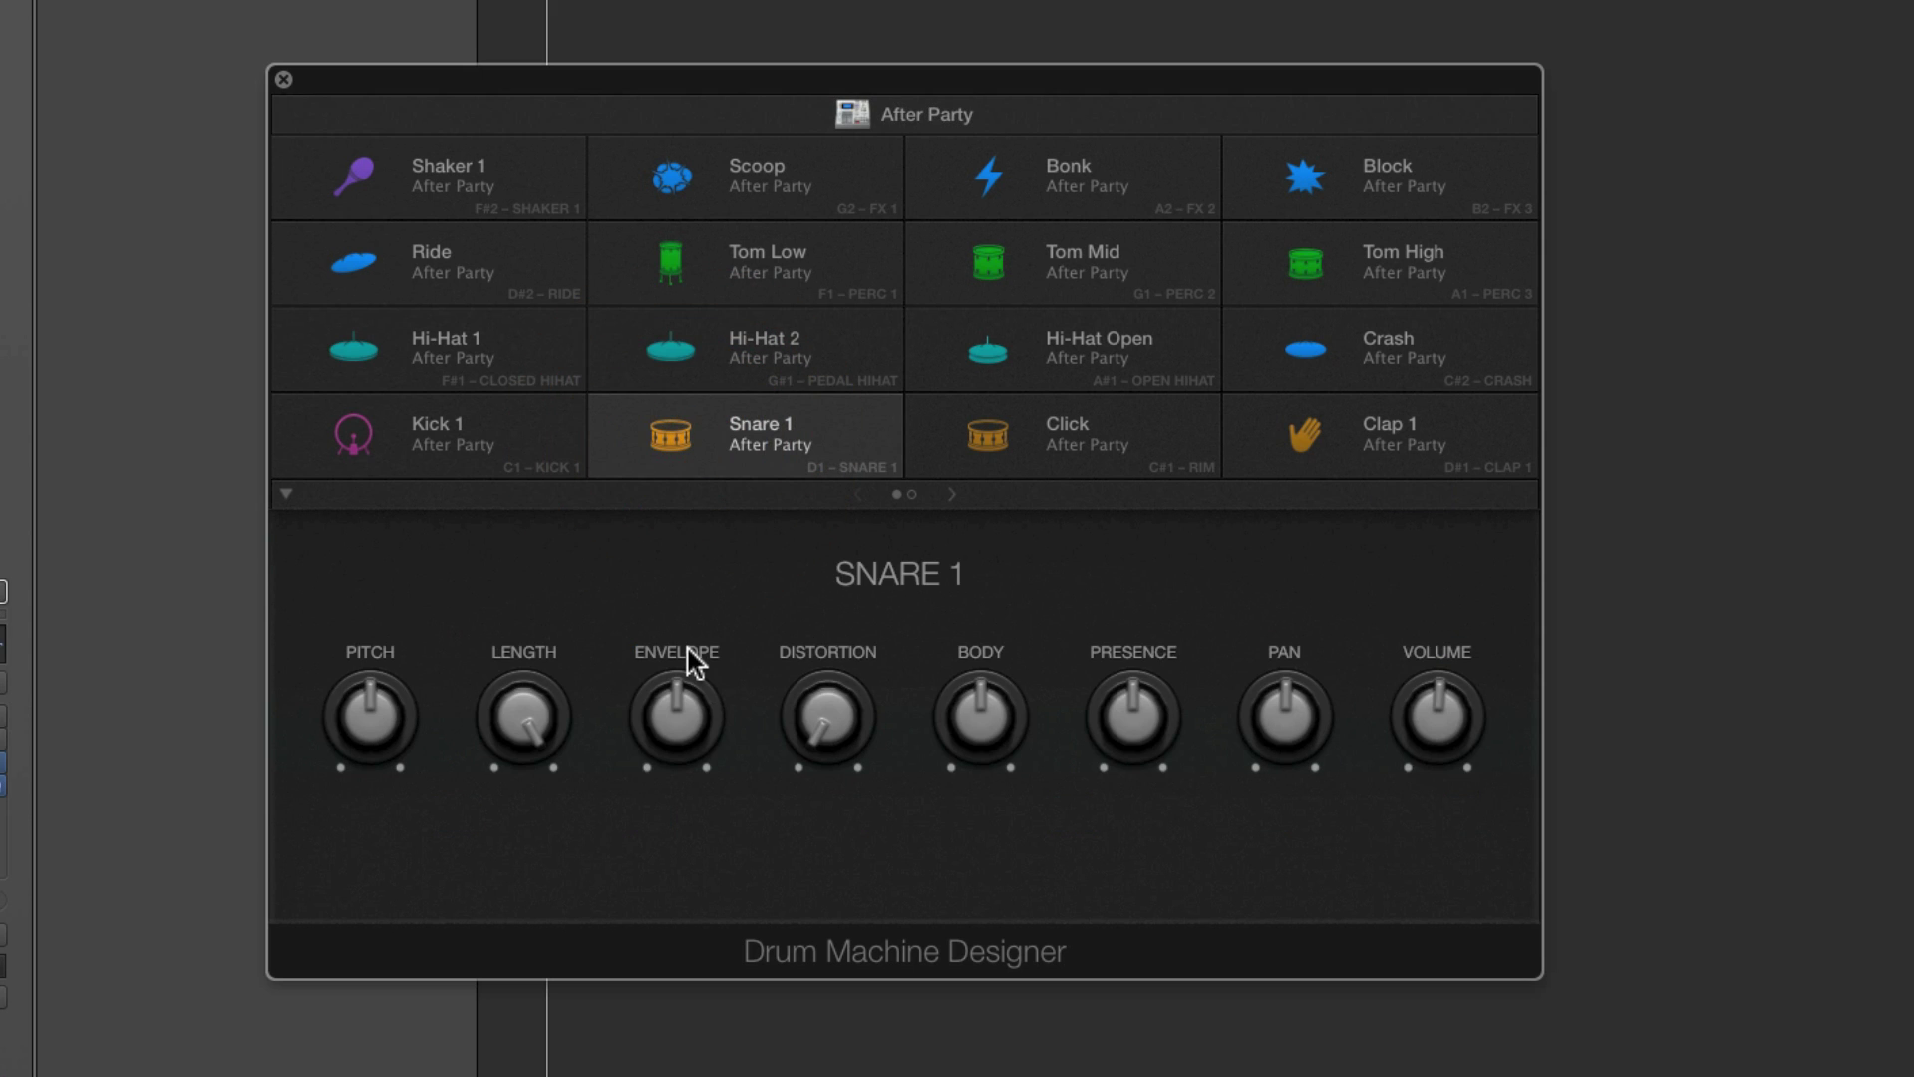
pyautogui.click(855, 118)
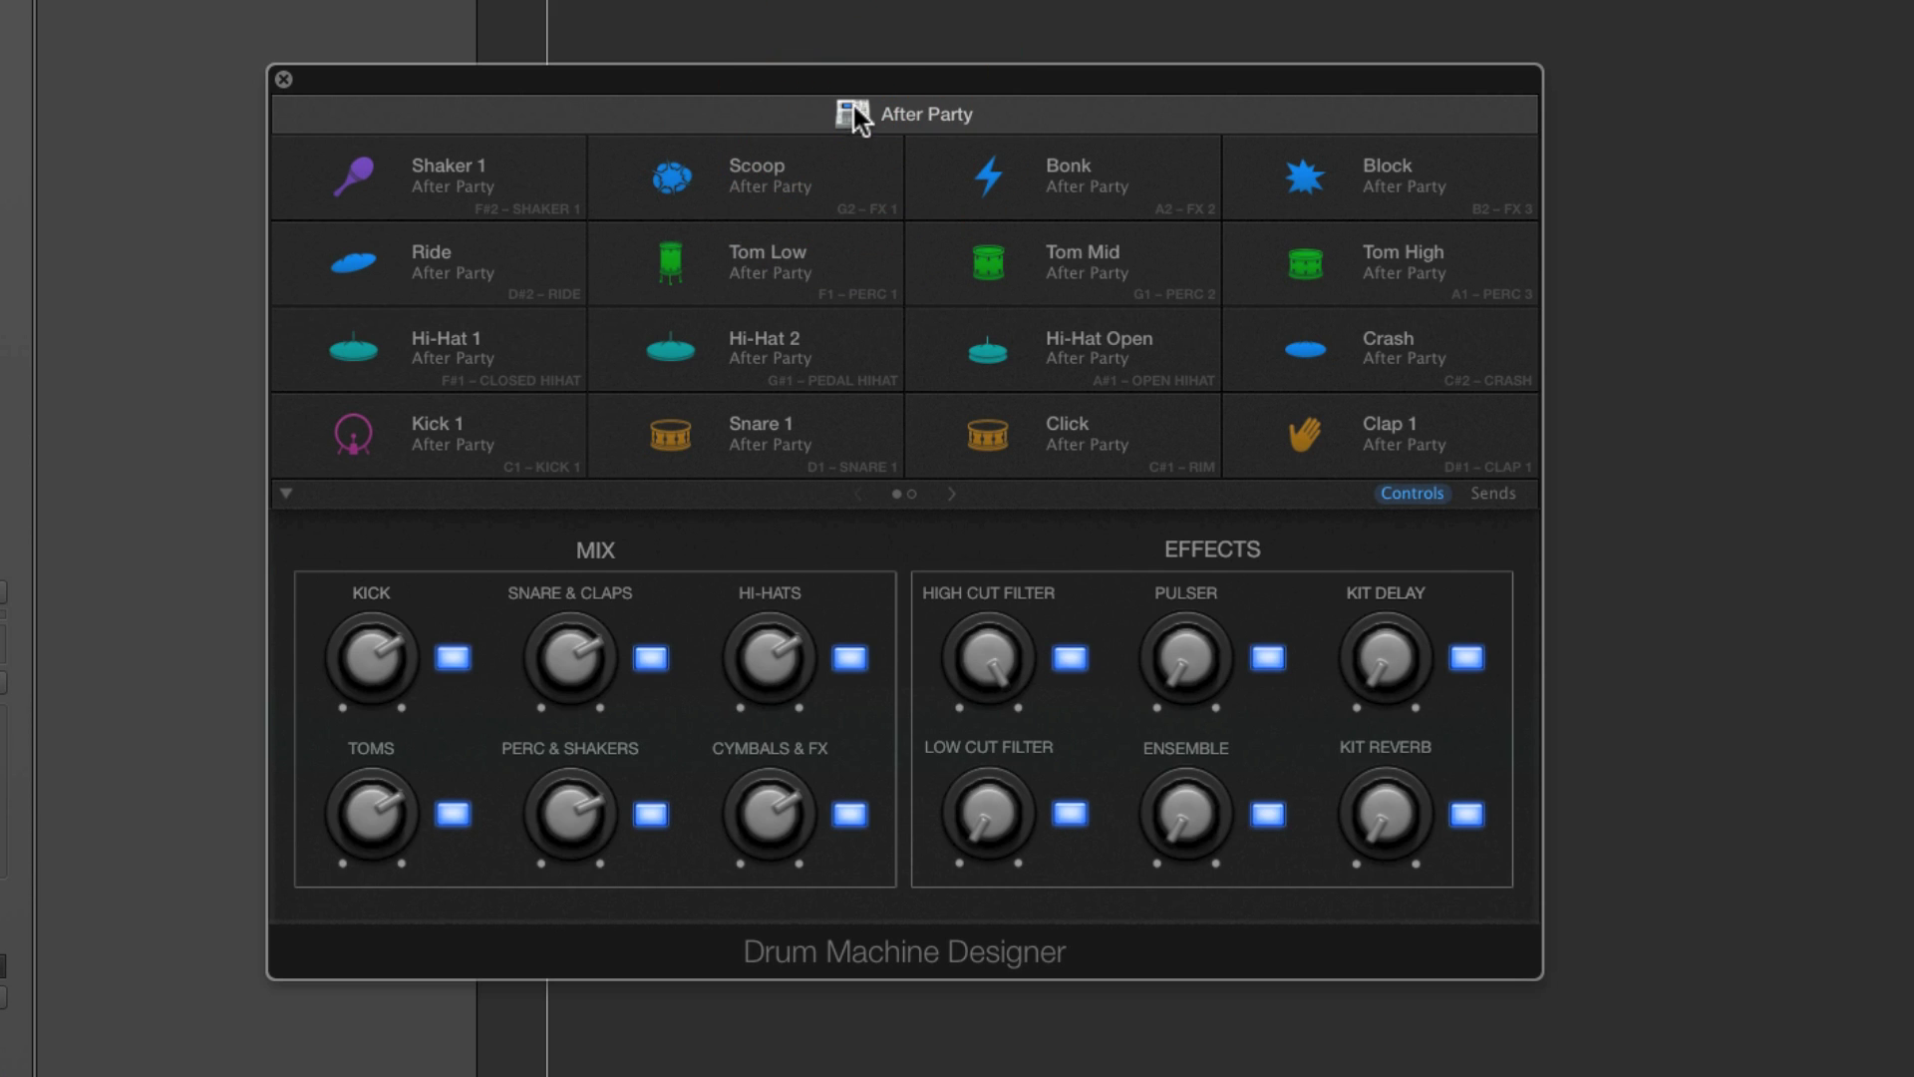
pyautogui.moveTo(850, 91); pyautogui.dragTo(842, 81)
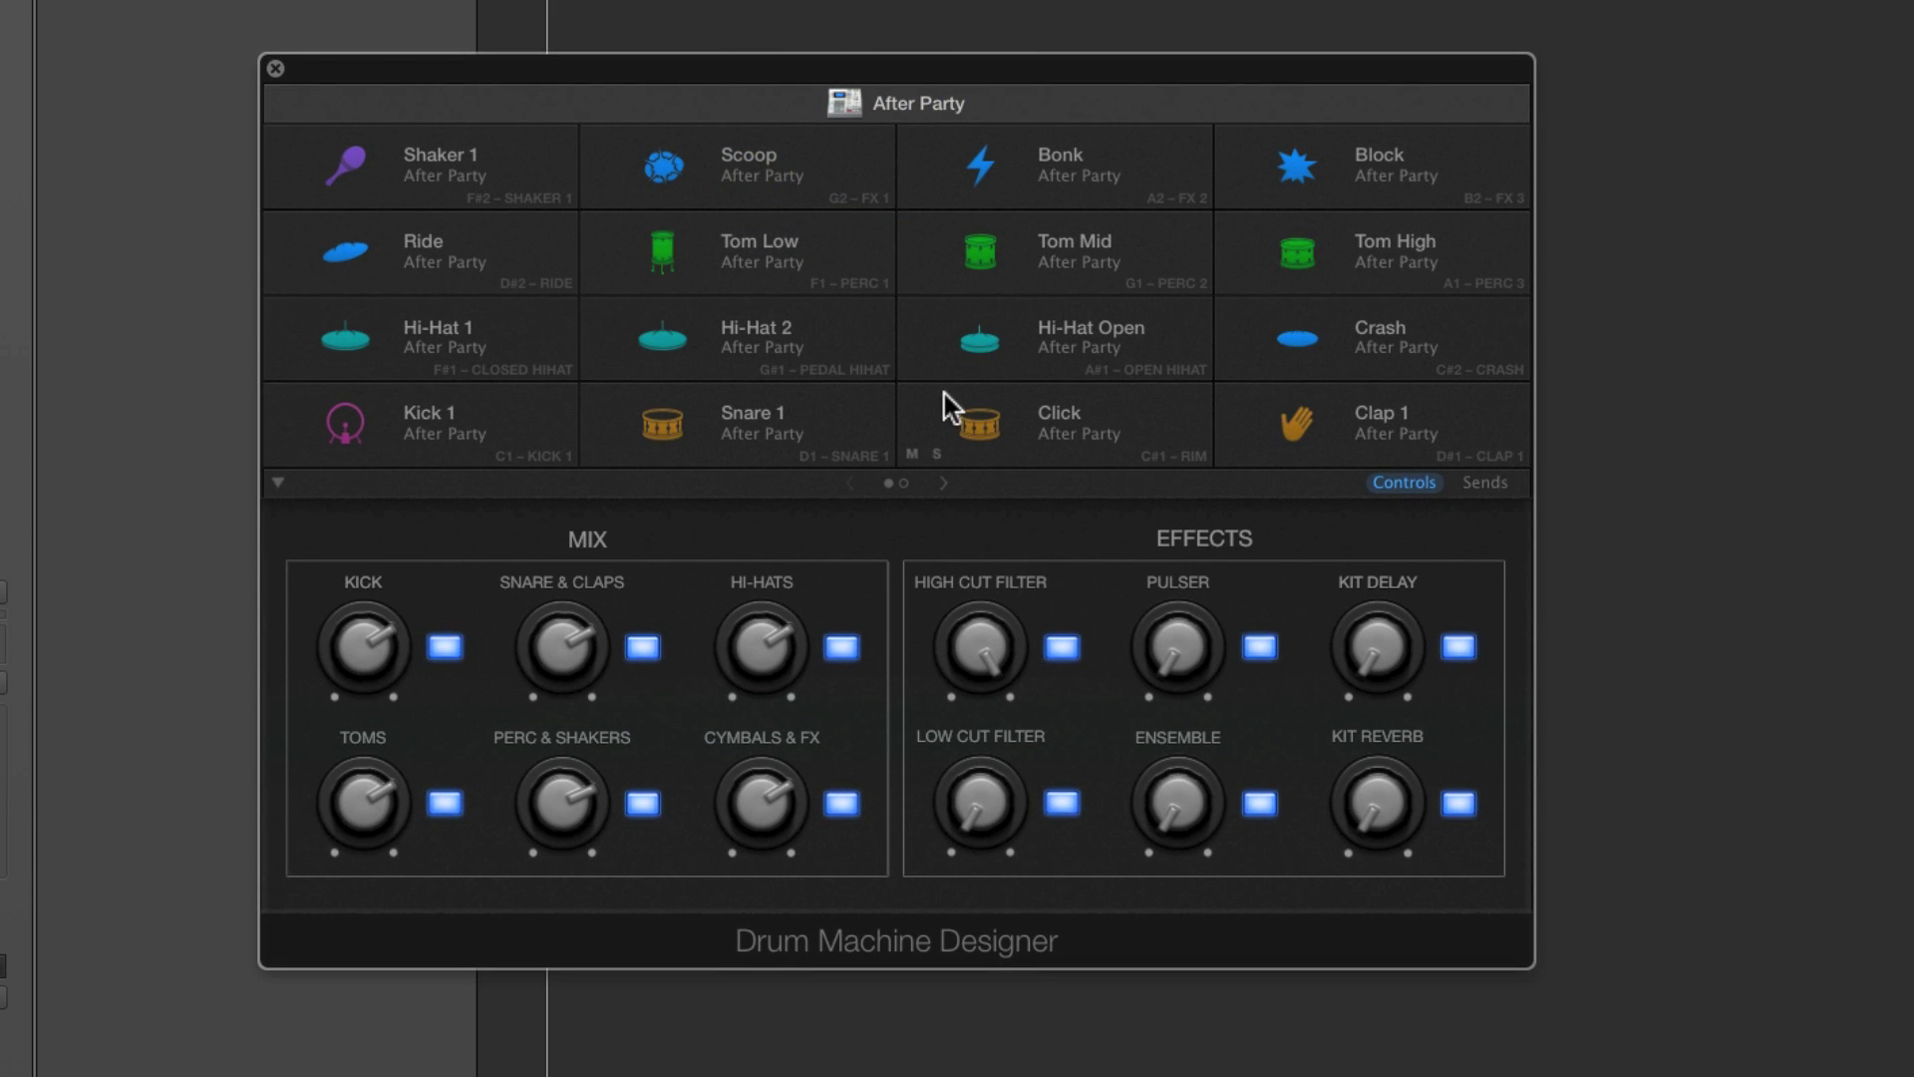
# Page back and forth between the two pages of drum pads, ending on the first page
pyautogui.click(903, 482)
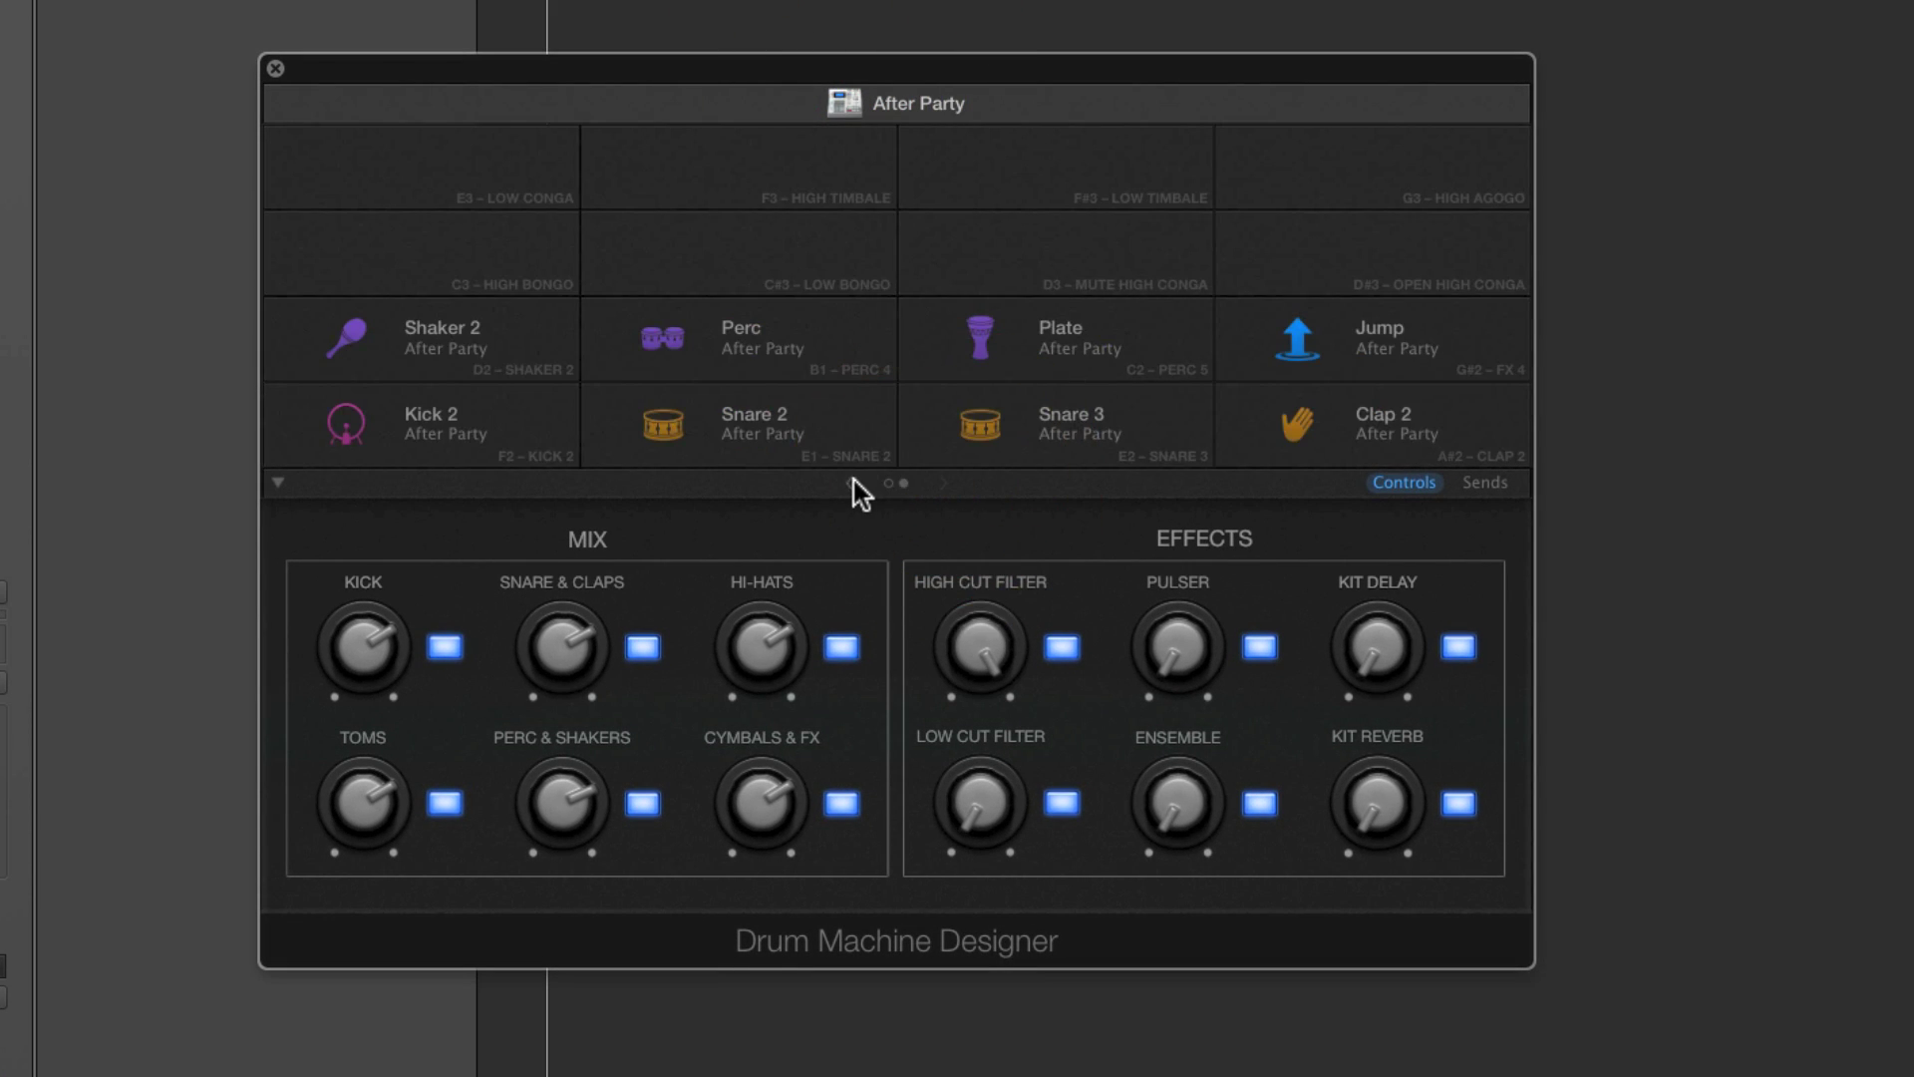
pyautogui.click(854, 483)
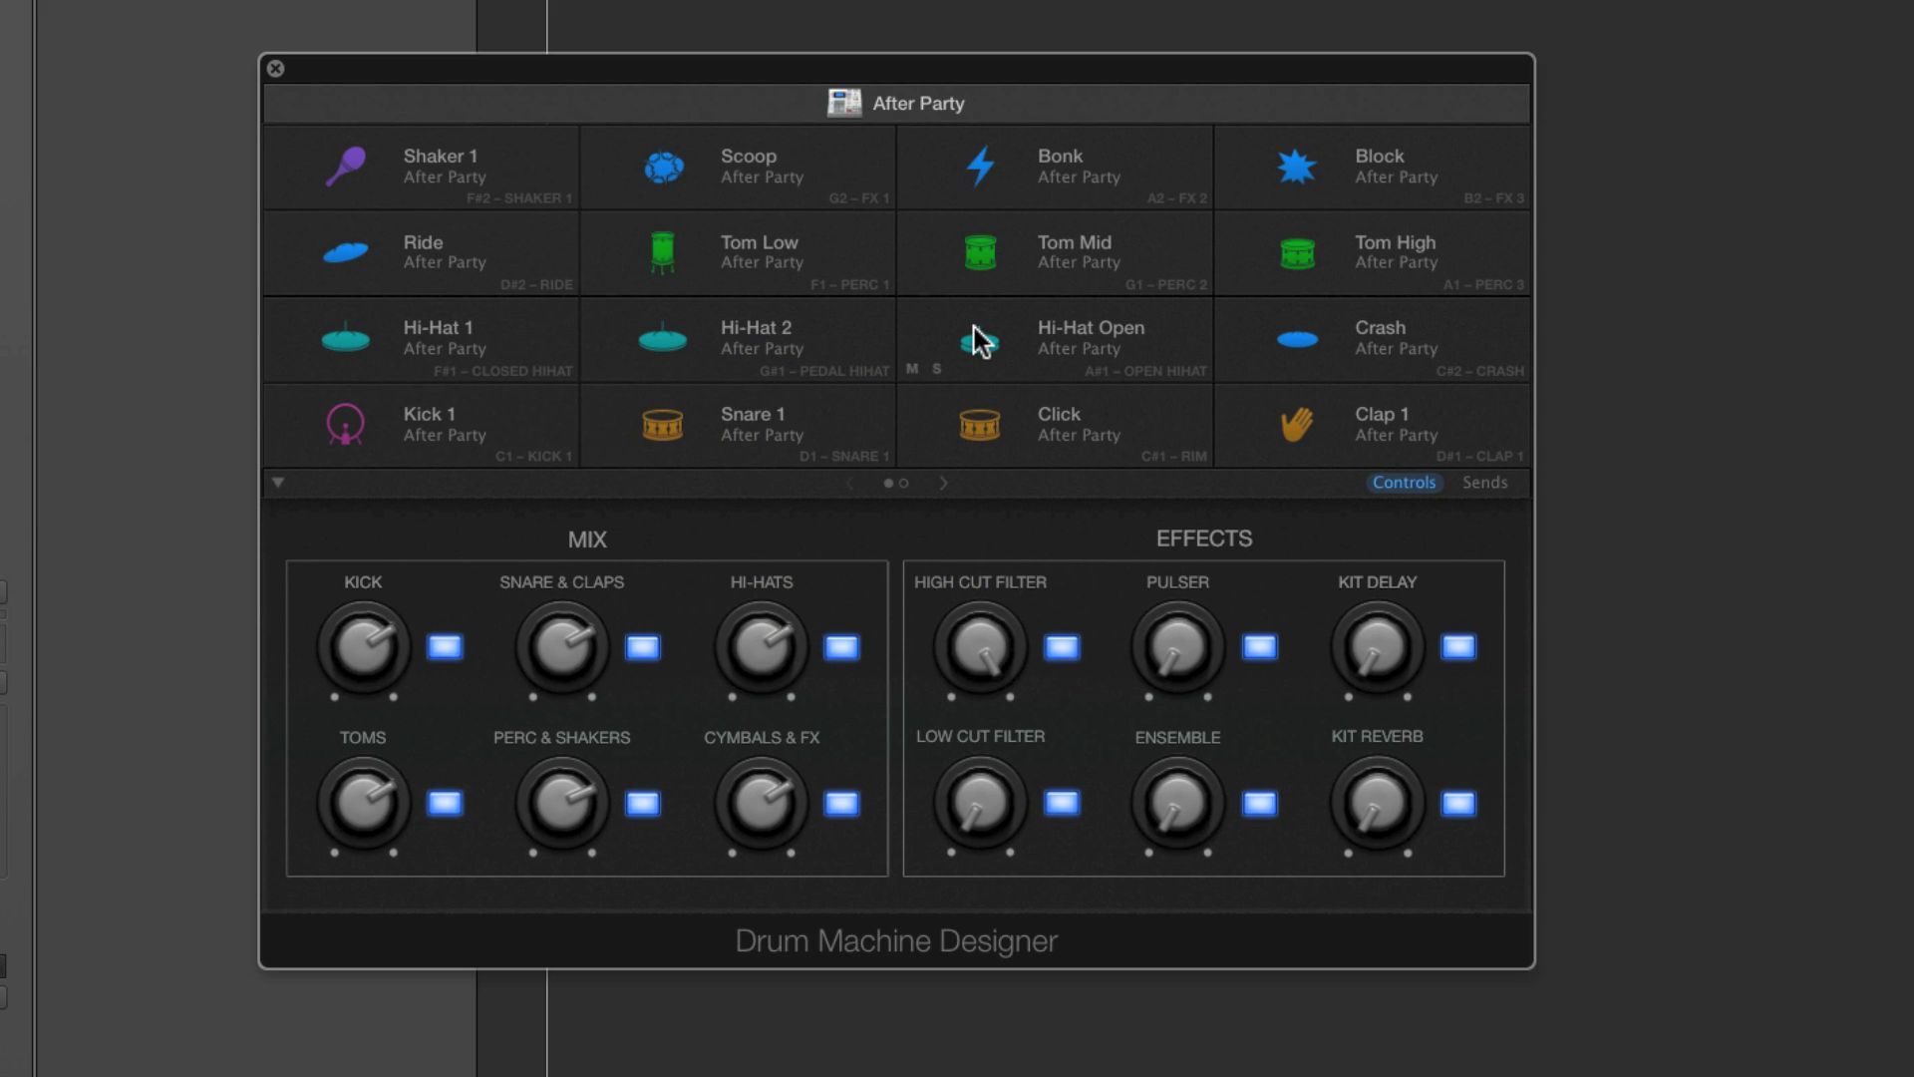
pyautogui.click(944, 483)
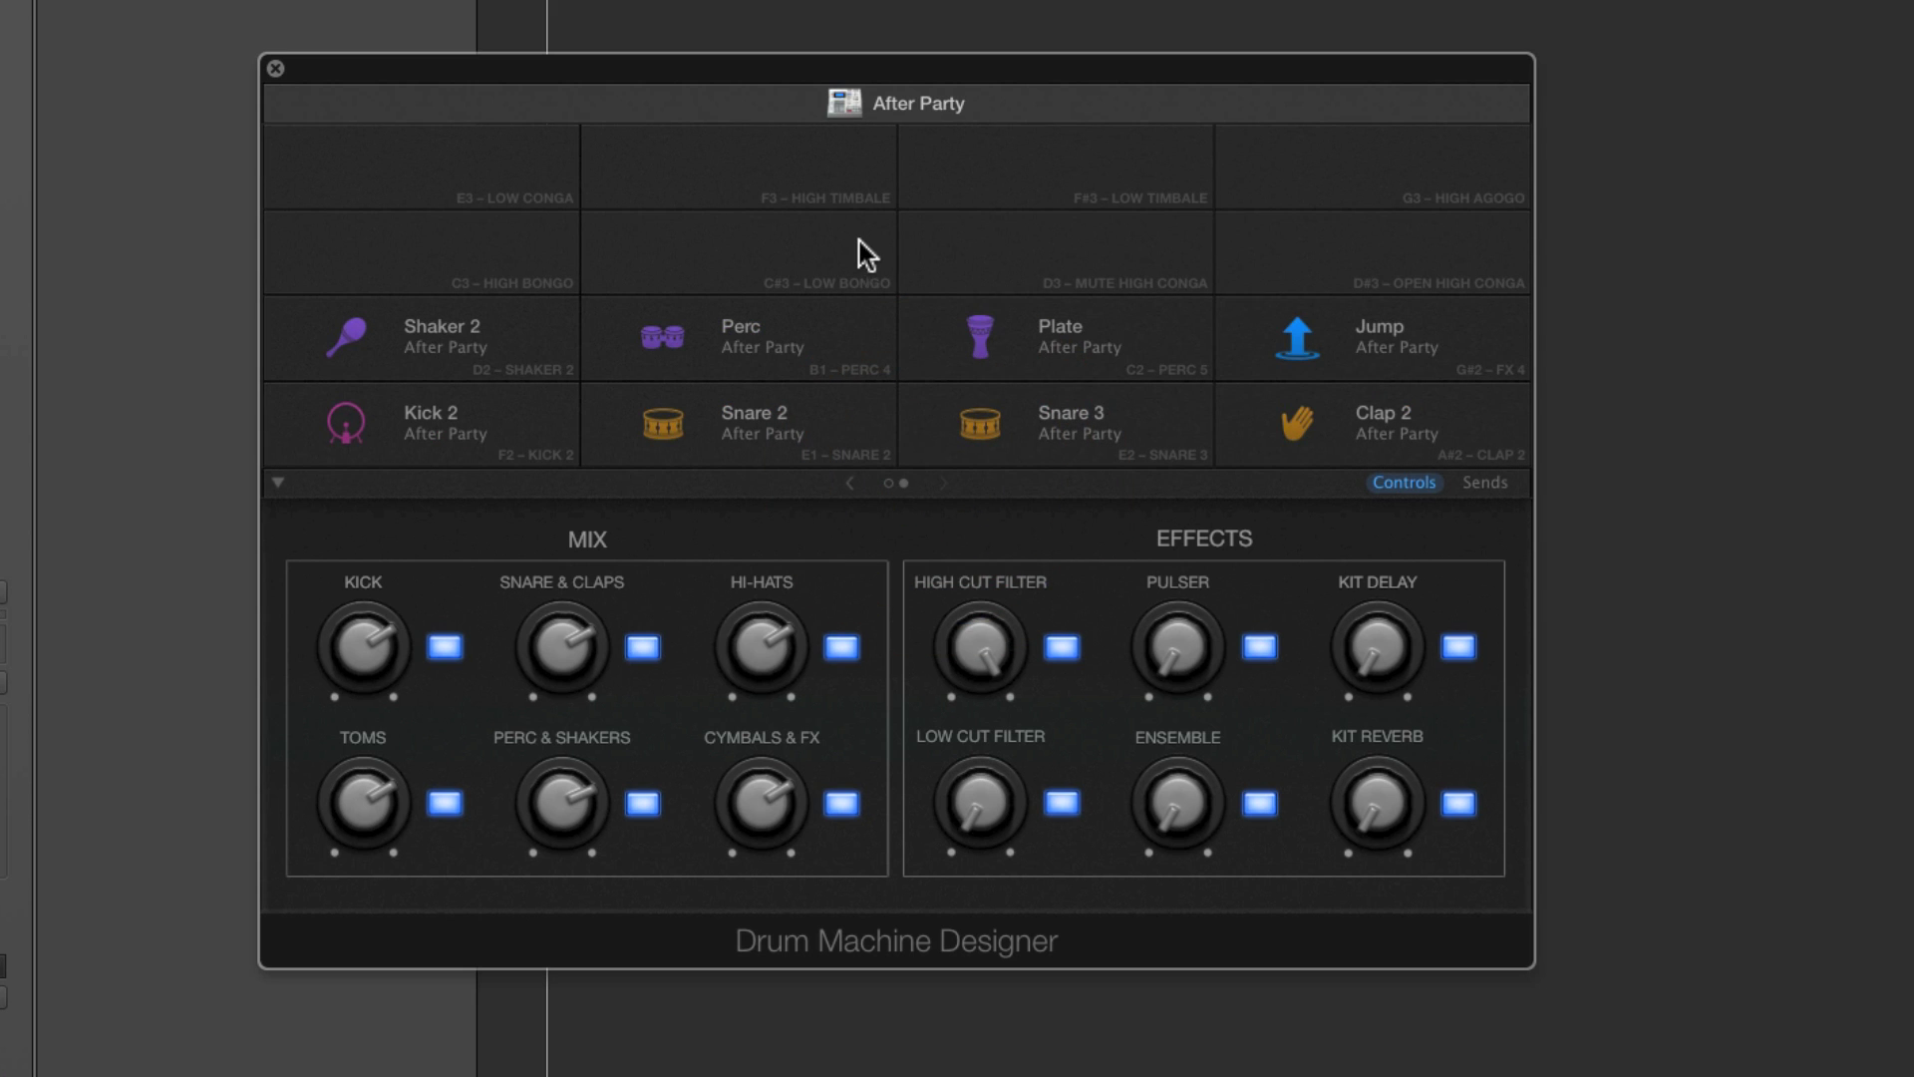
pyautogui.click(849, 483)
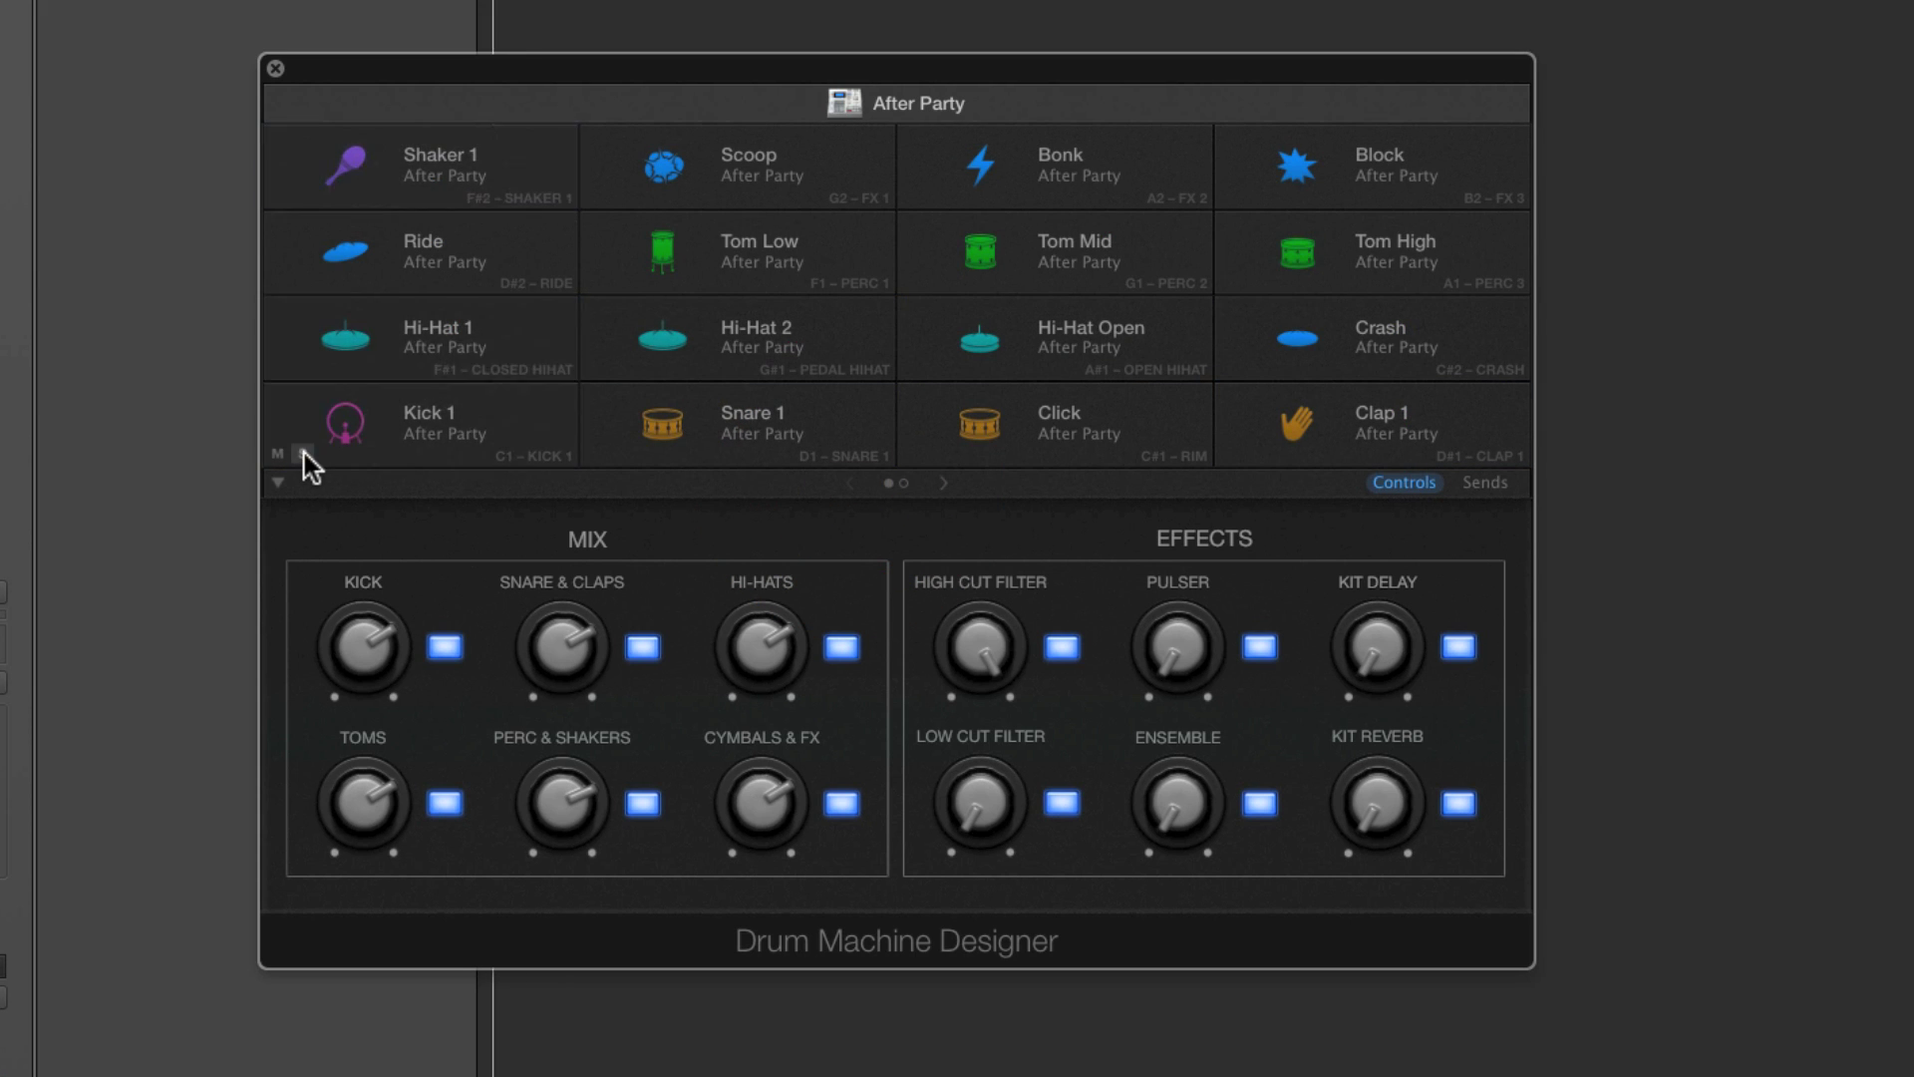
# Solo the Kick 1 and Hi-Hat 2 pads, briefly toggle the Snare 1 solo, and clear all solos
pyautogui.click(303, 454)
pyautogui.click(622, 368)
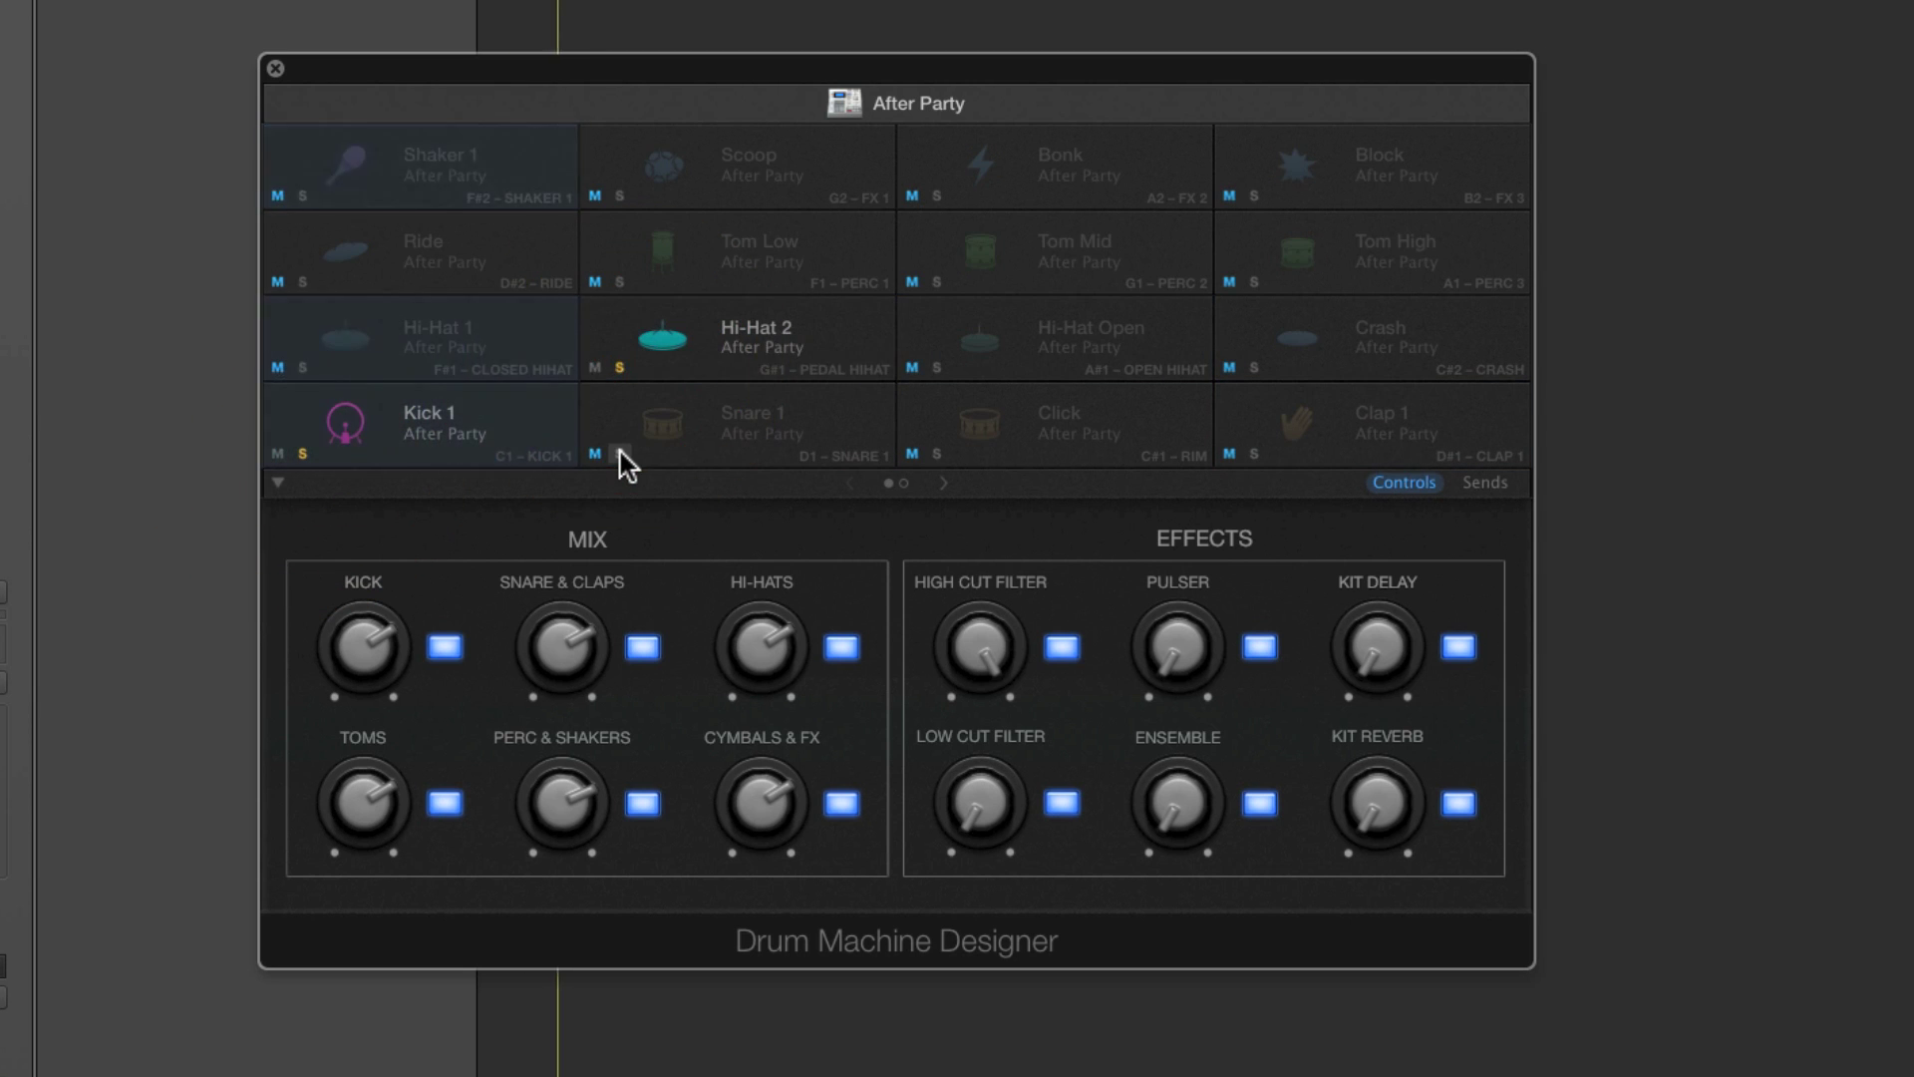
pyautogui.click(619, 454)
pyautogui.click(619, 454)
pyautogui.click(619, 368)
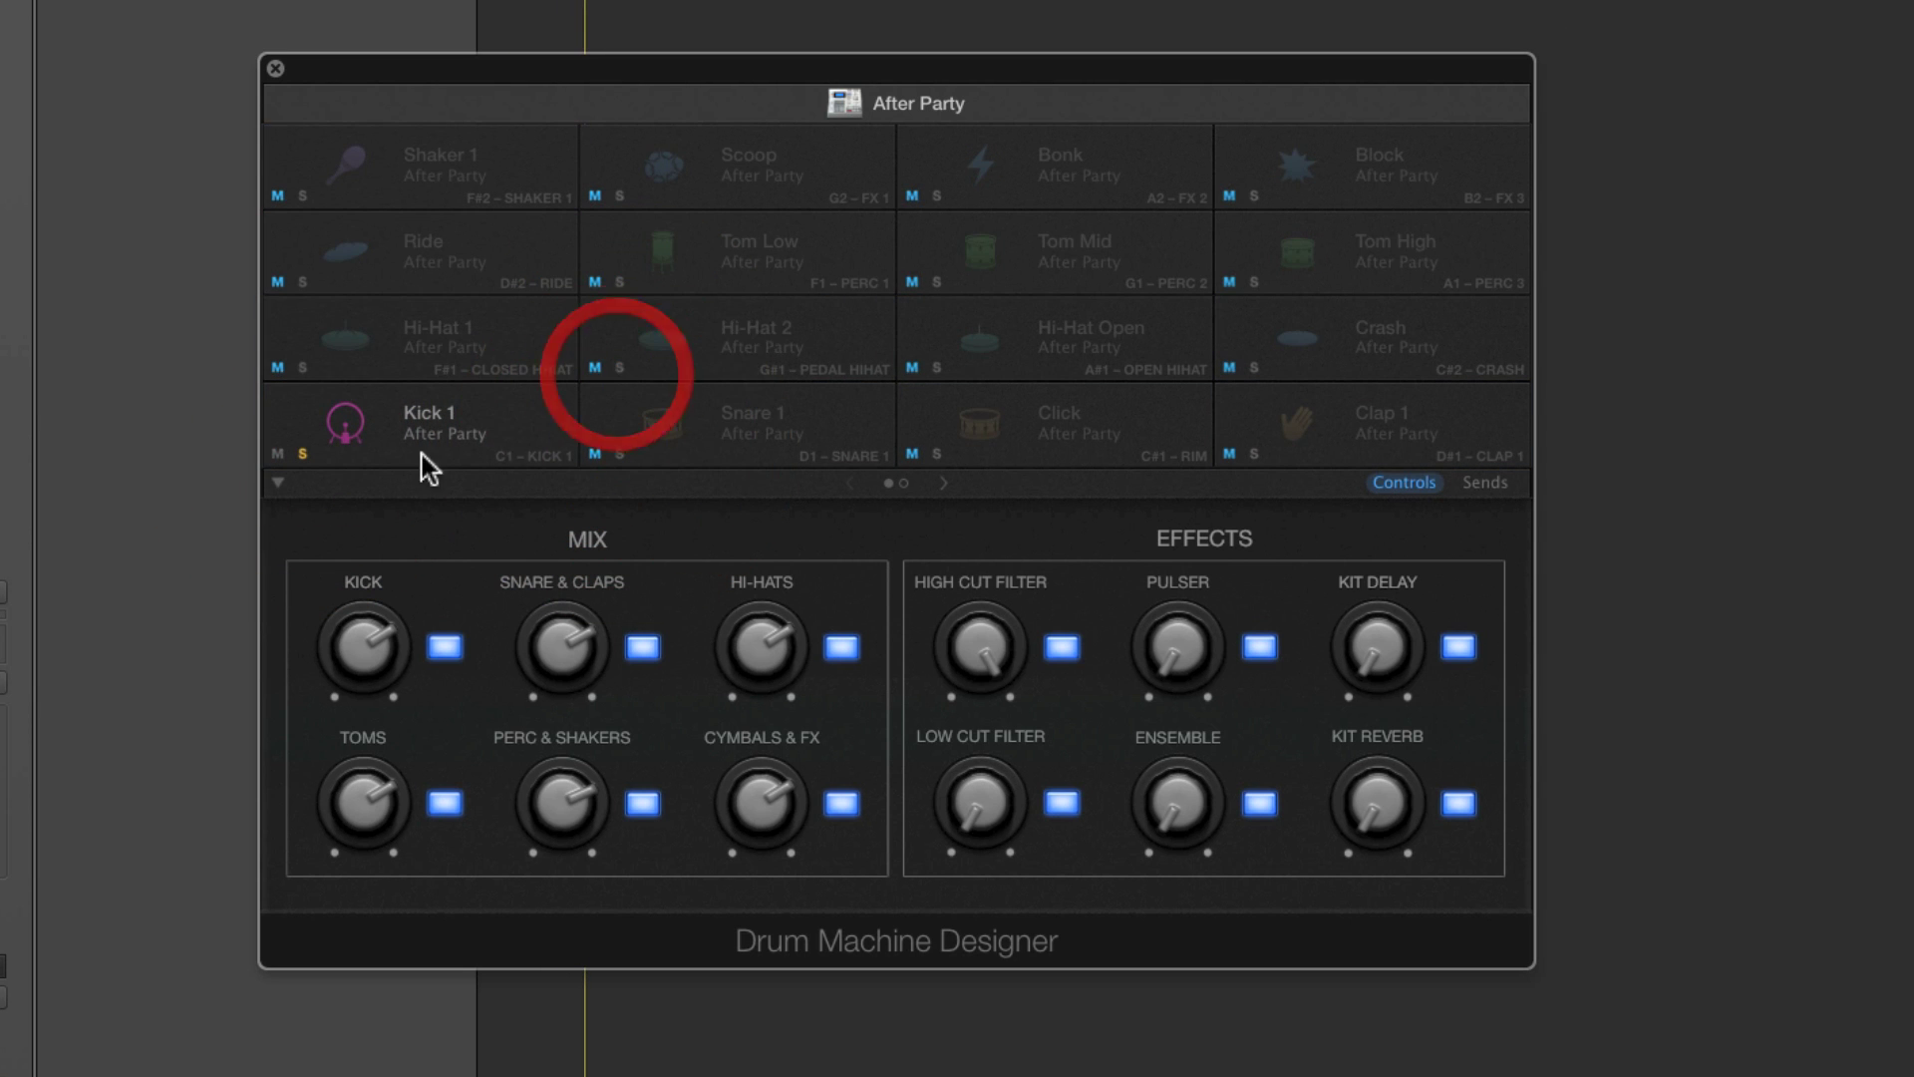
pyautogui.click(303, 453)
# Mute the Kick 1, Hi-Hat 2, Hi-Hat Open, Clap 1 and Snare 1 pads
pyautogui.click(277, 454)
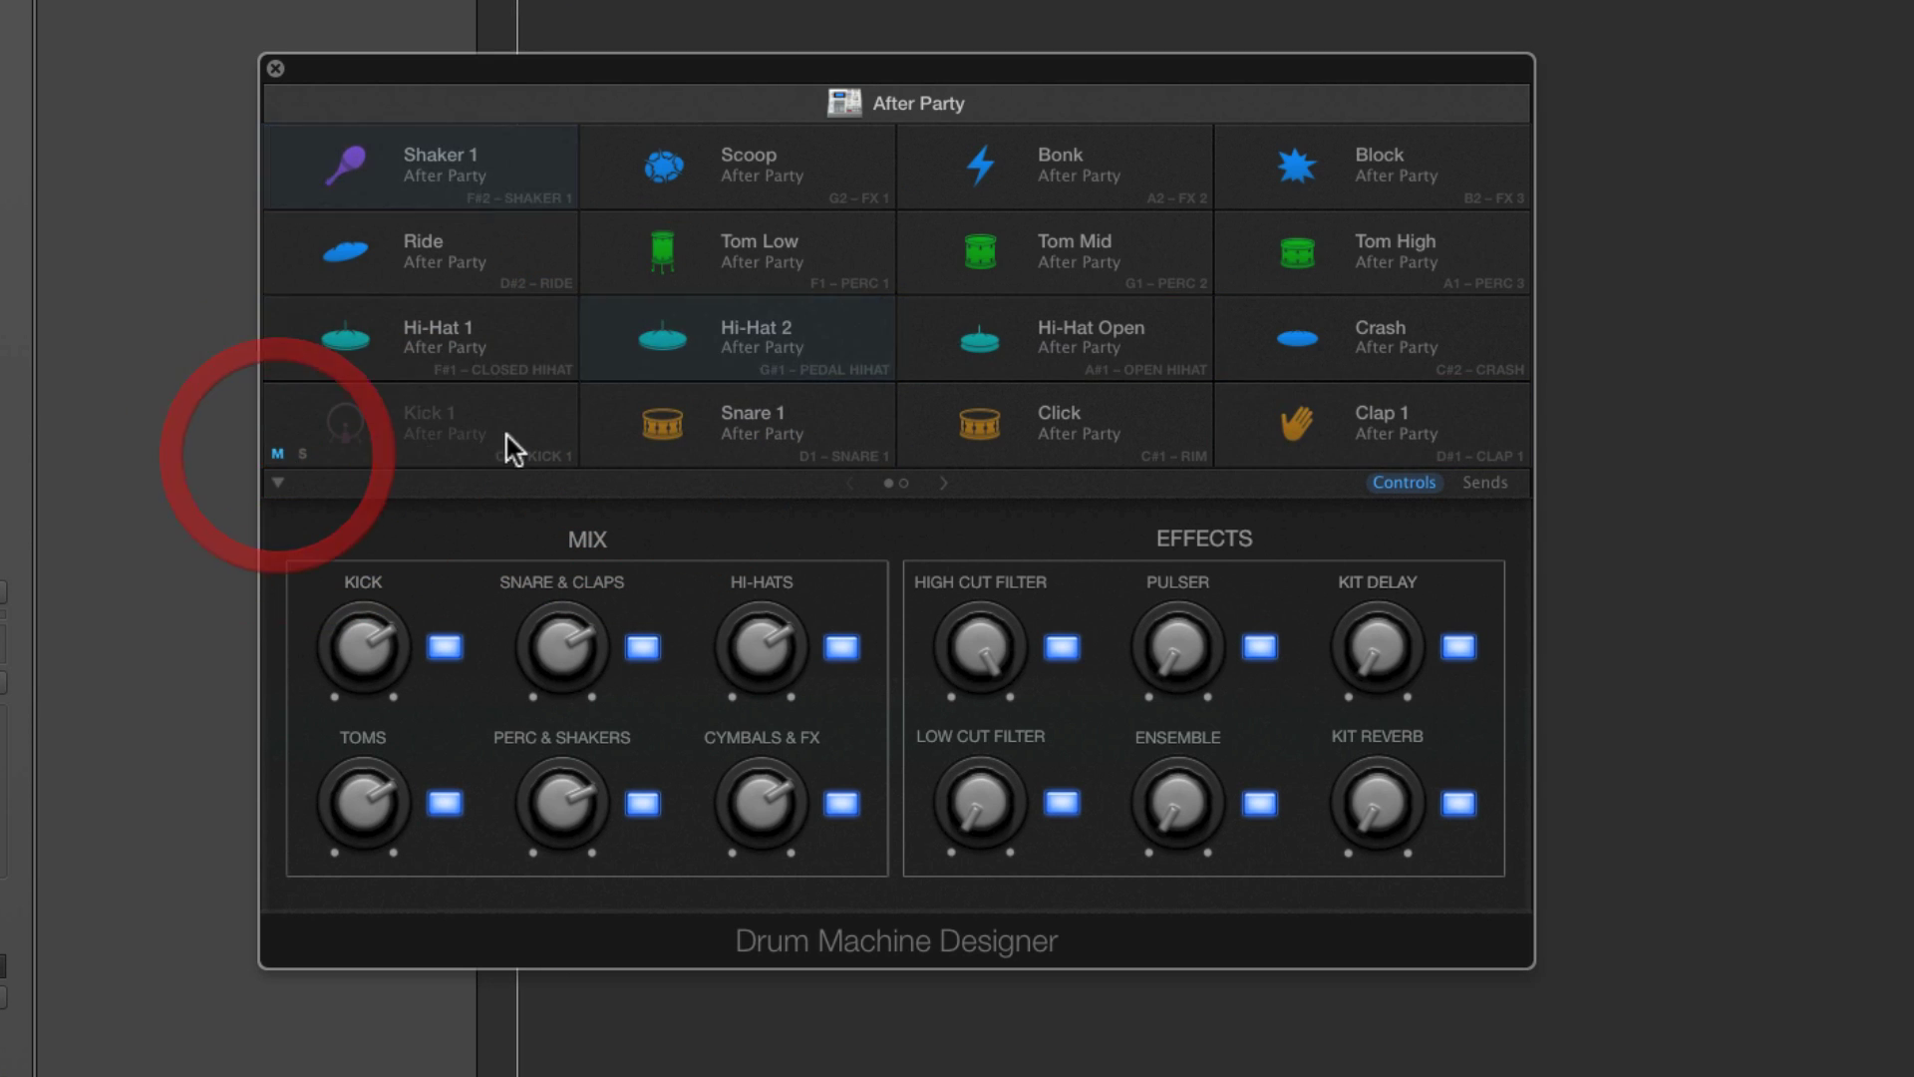
pyautogui.click(595, 368)
pyautogui.click(911, 368)
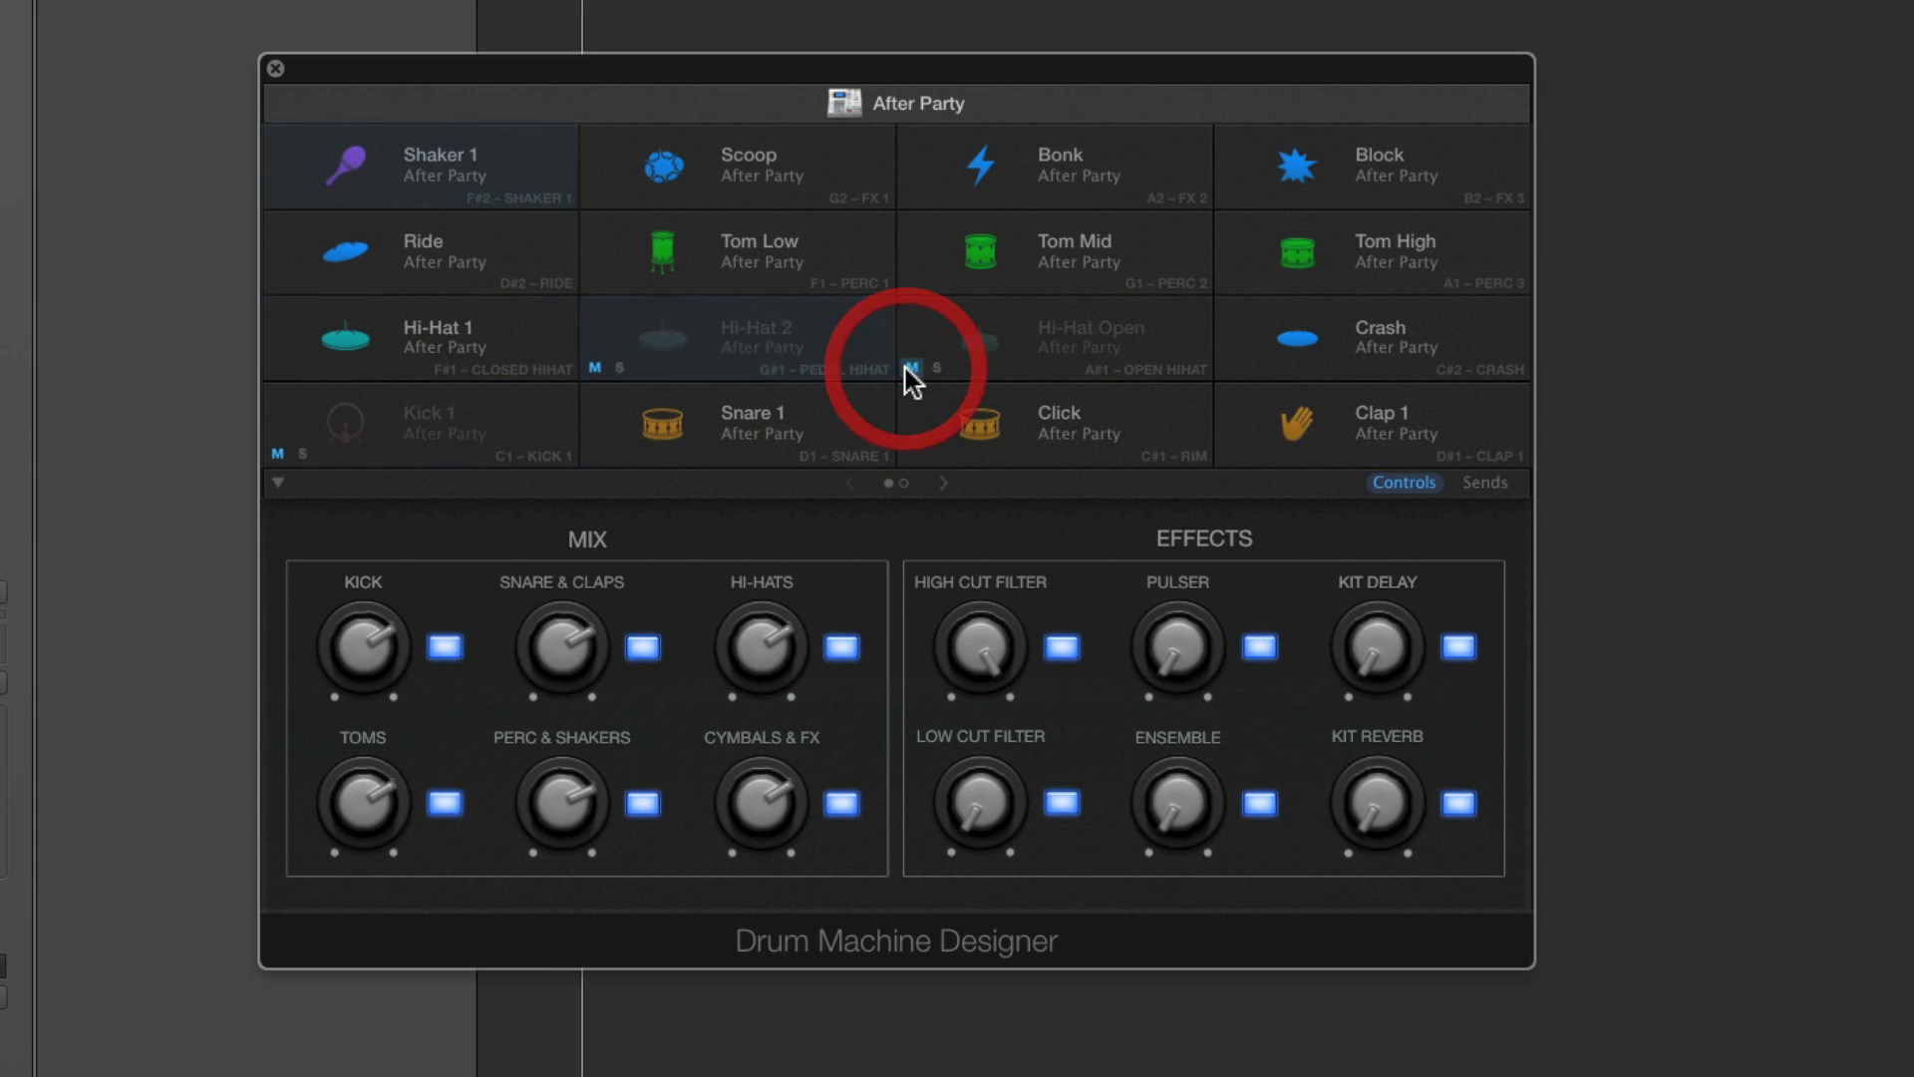
pyautogui.click(1229, 453)
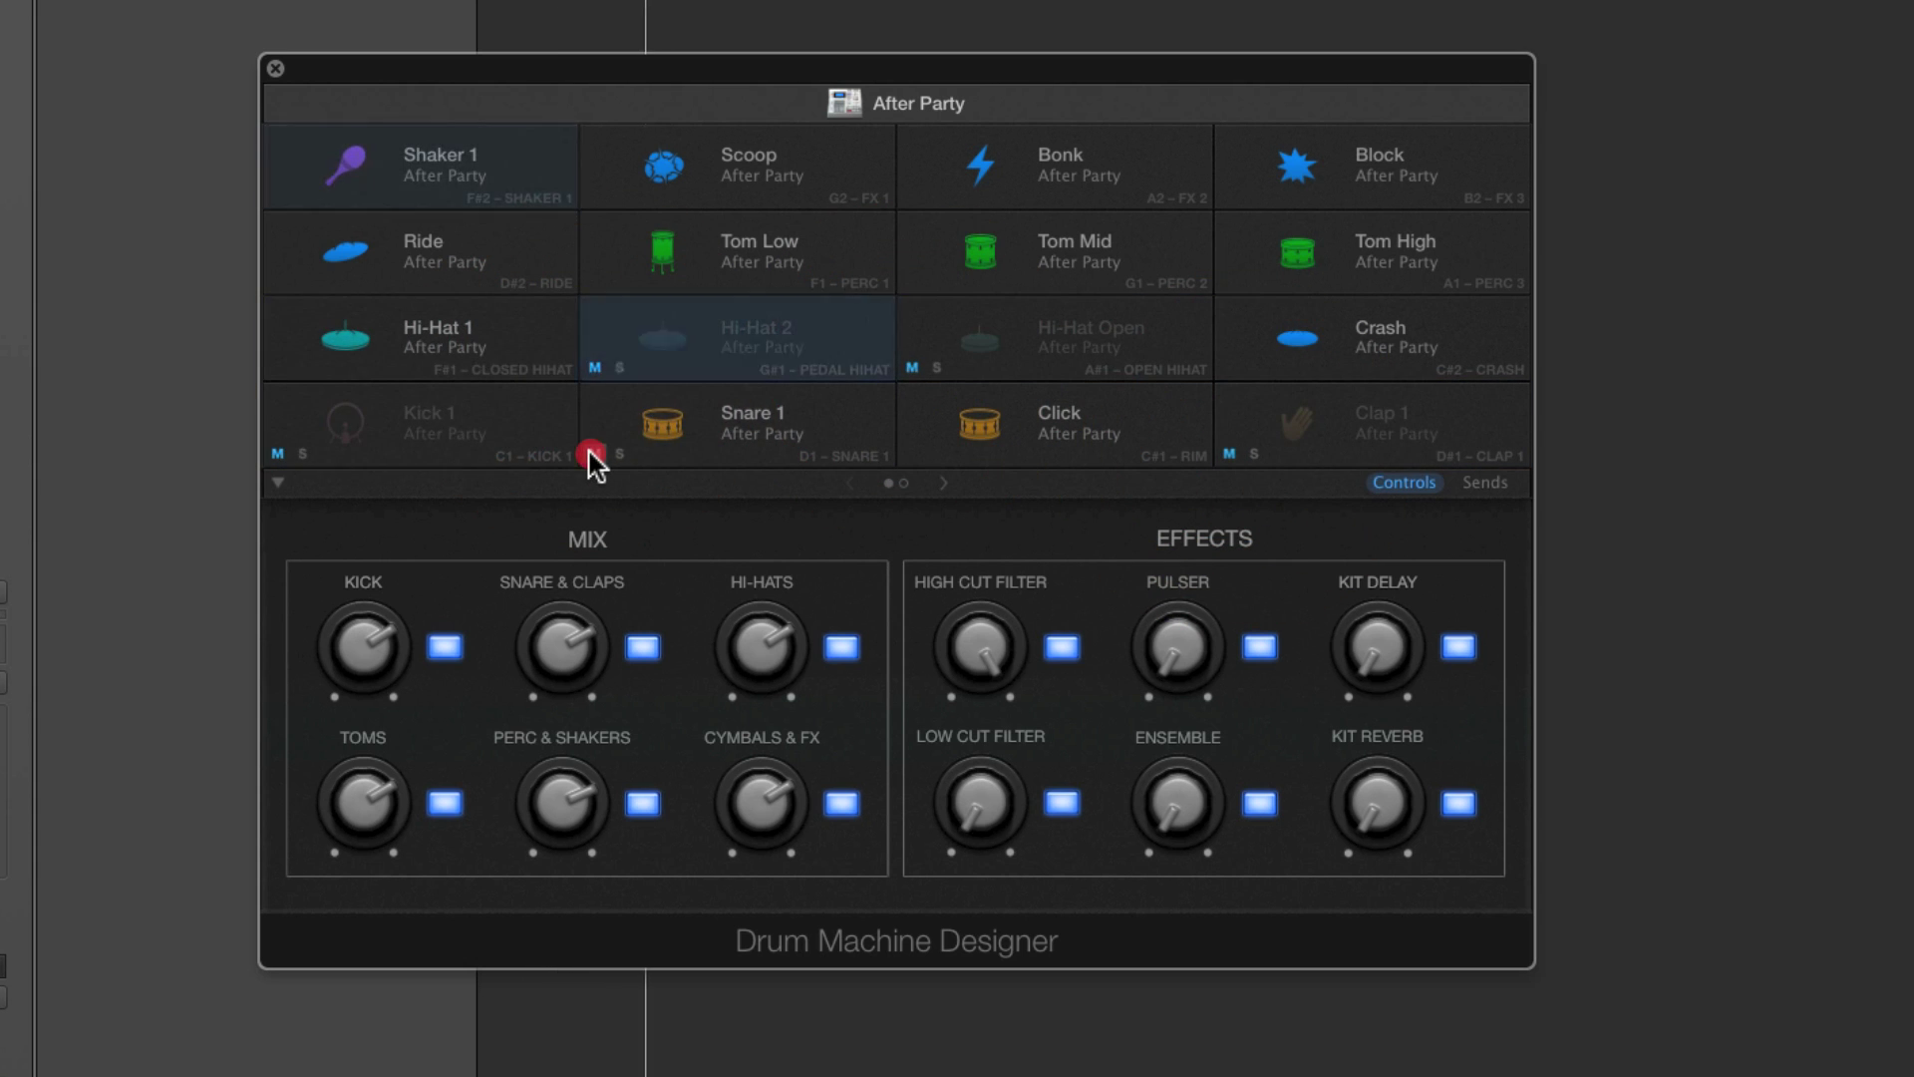
pyautogui.click(595, 454)
# Unmute all the muted pads, from Snare 1 and Hi-Hat 2 through to Kick 1
pyautogui.click(595, 453)
pyautogui.click(595, 368)
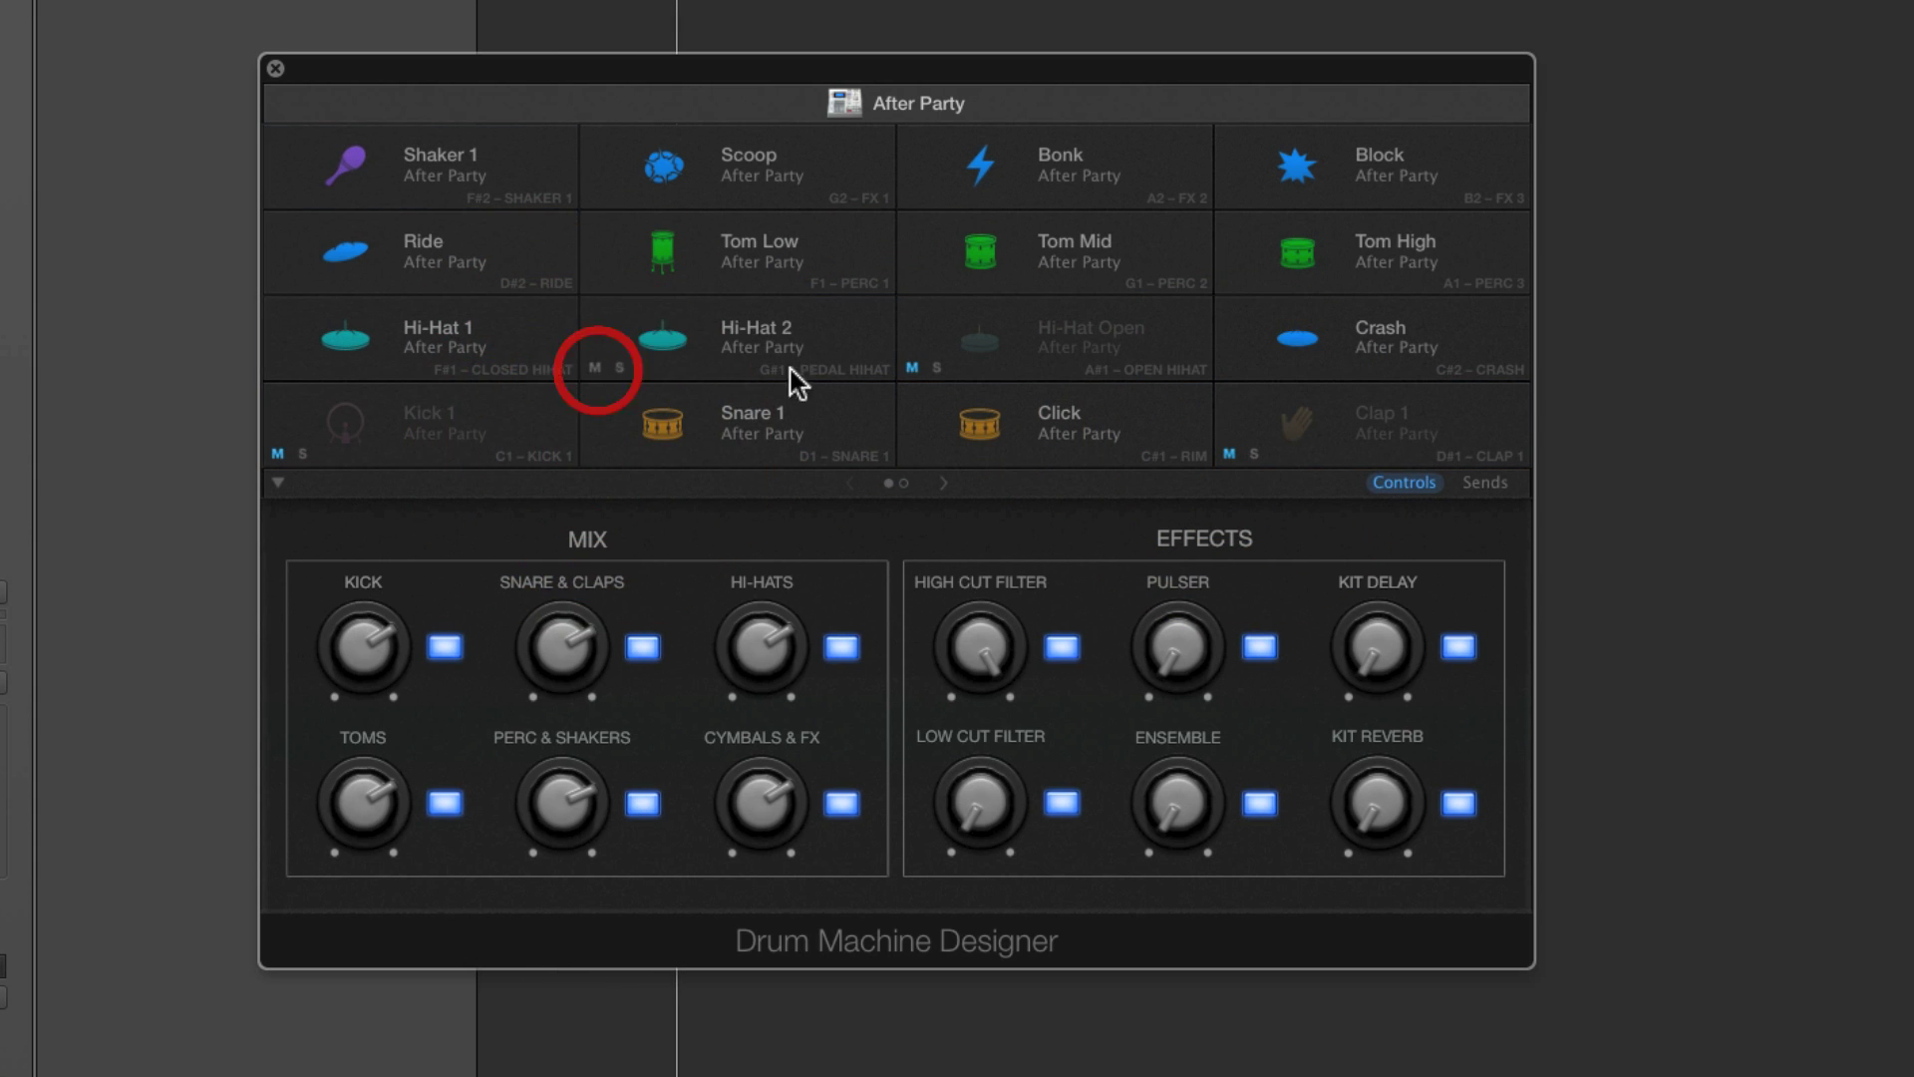
pyautogui.click(912, 368)
pyautogui.click(1231, 455)
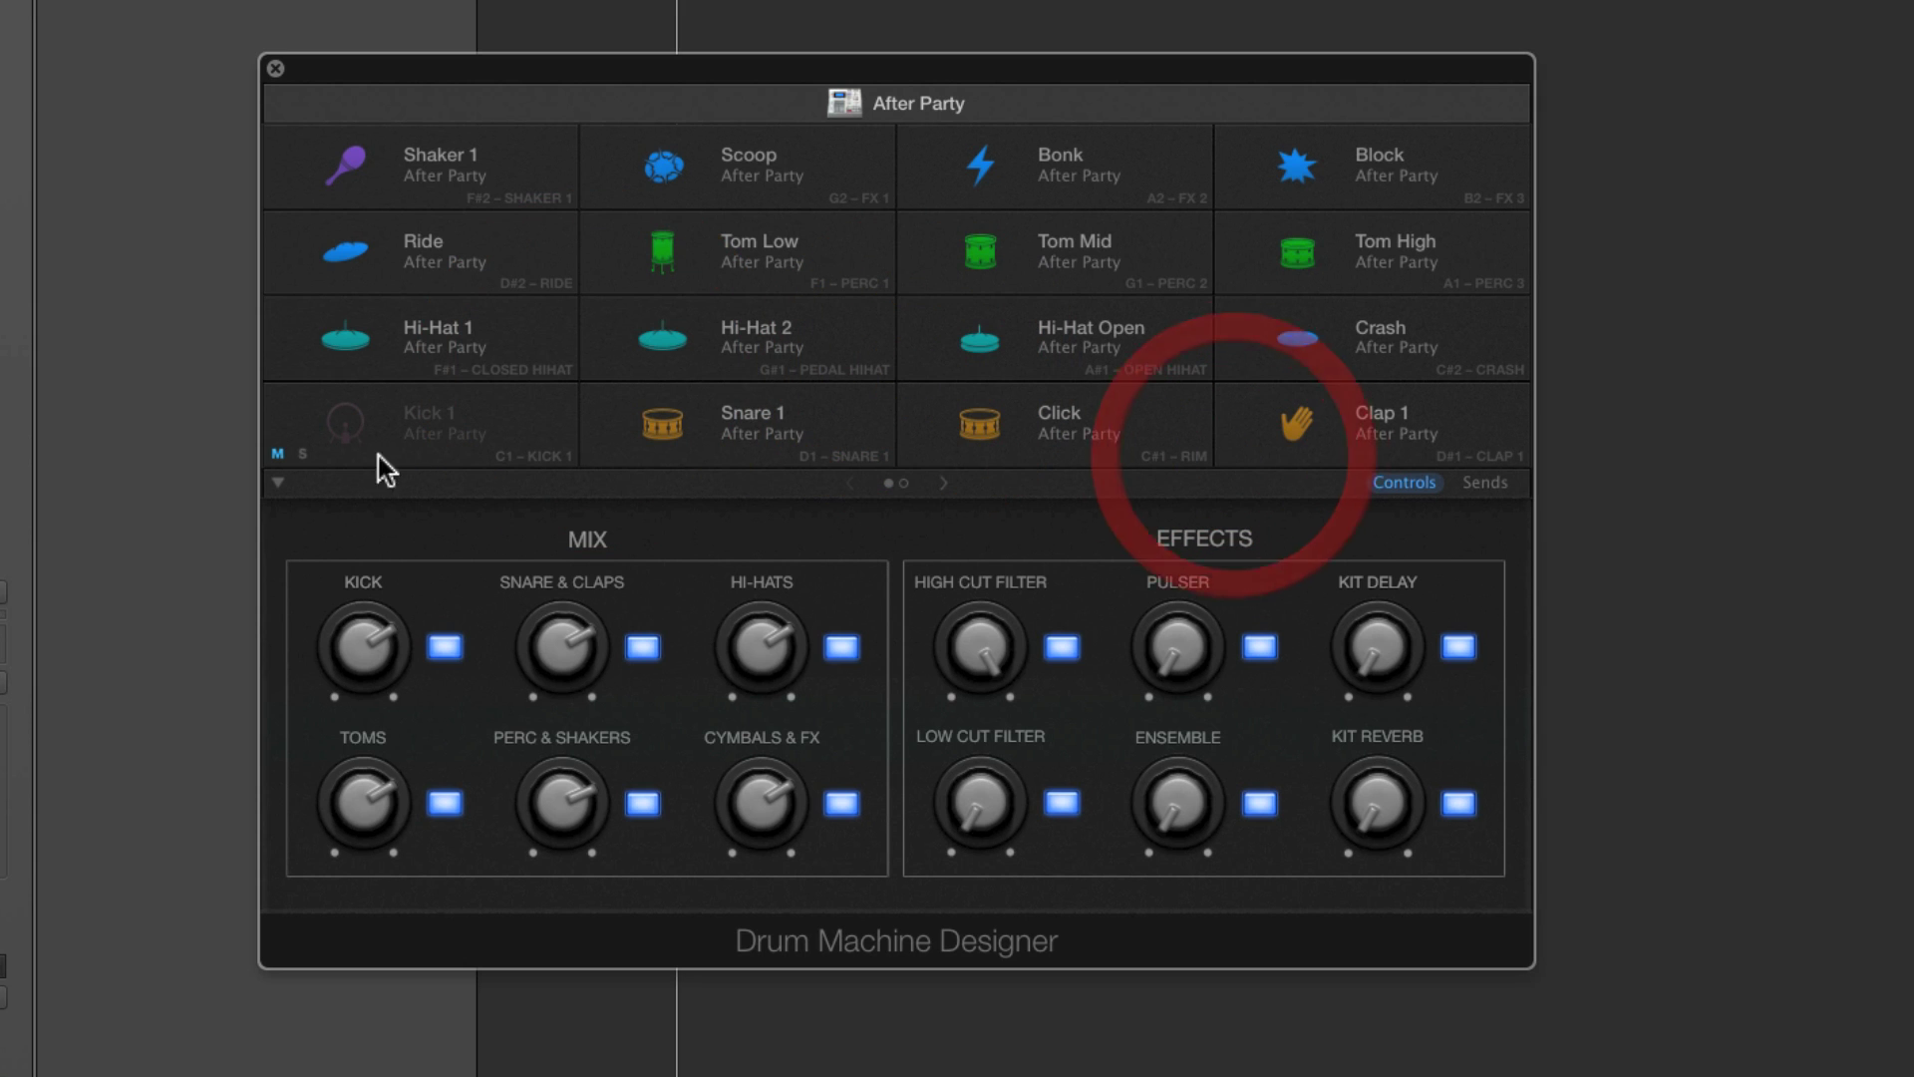
pyautogui.click(277, 461)
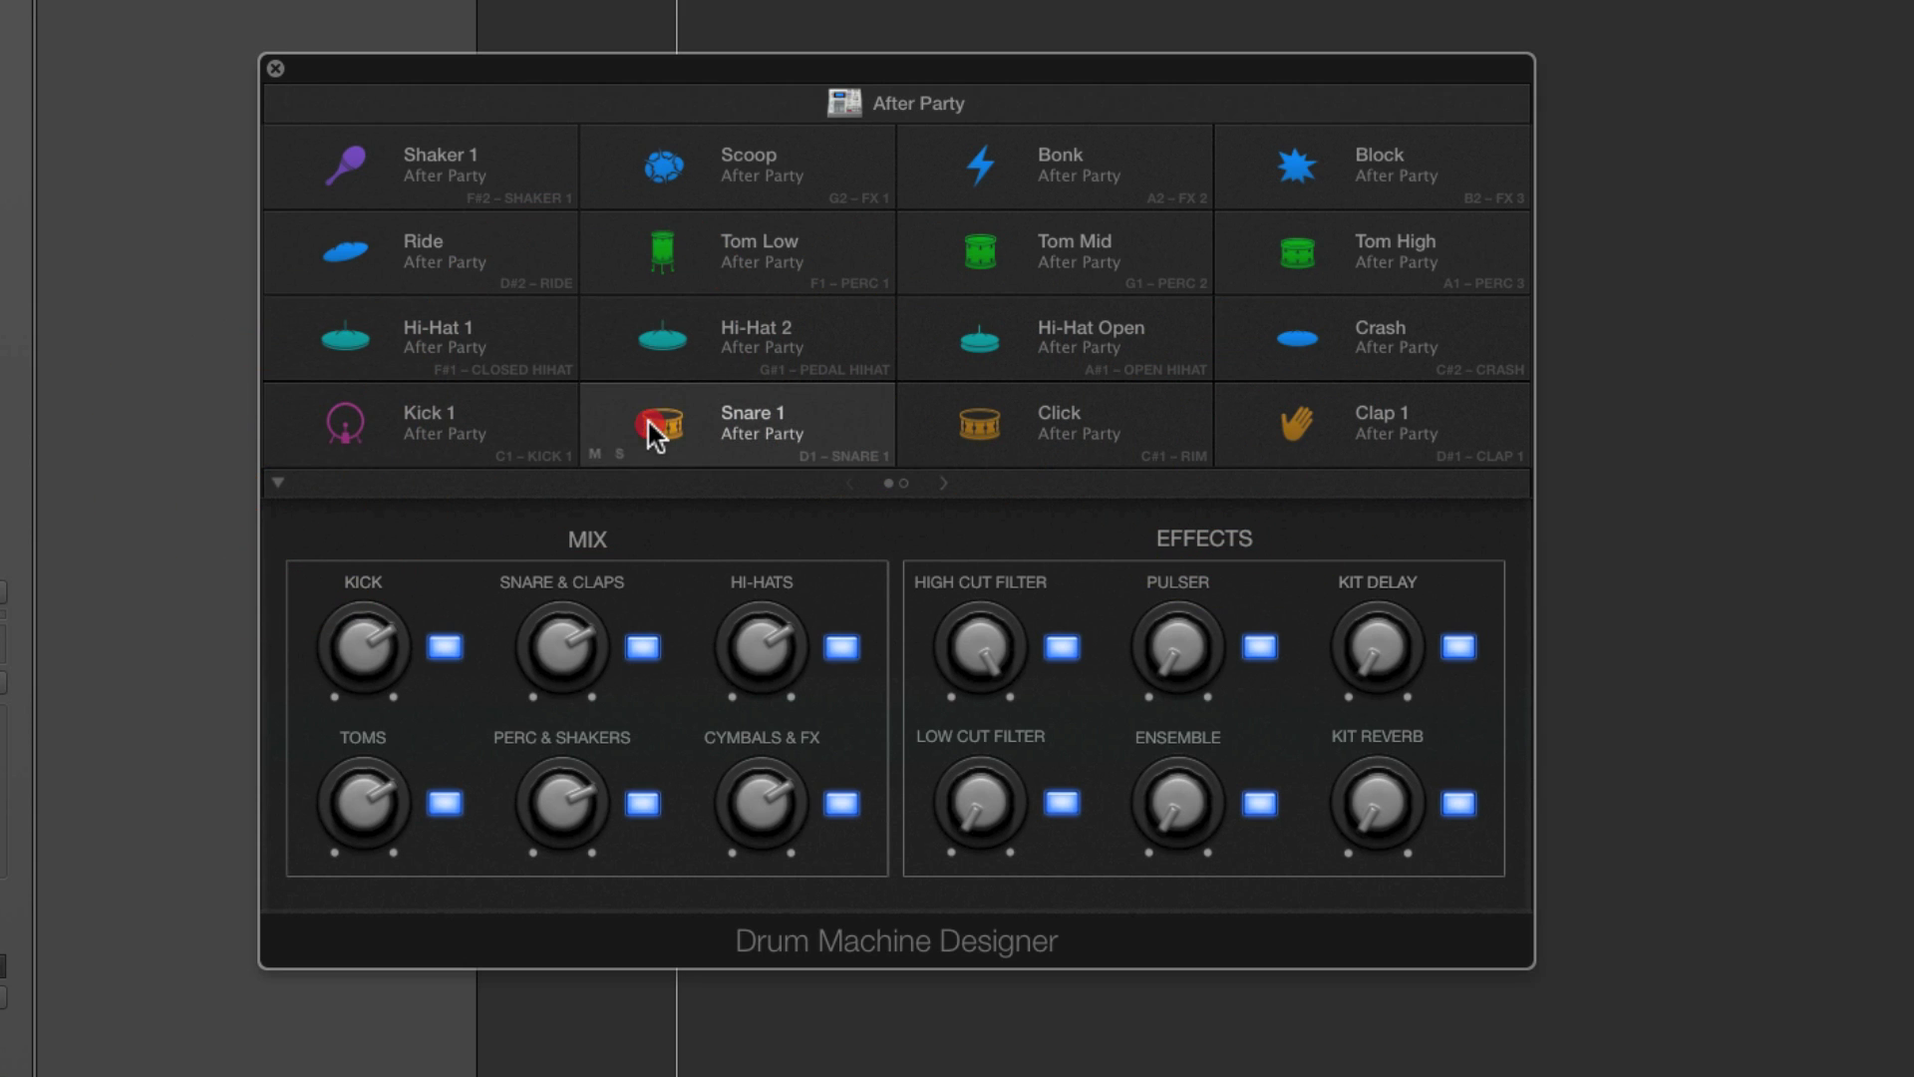
# Inspect the individual controls of Snare 1 and, on the second pad page, Shaker 2, and return to the whole-kit controls
pyautogui.moveTo(649, 426)
pyautogui.mouseDown()
pyautogui.moveTo(649, 333)
pyautogui.moveTo(873, 329)
pyautogui.moveTo(653, 419)
pyautogui.mouseUp()
pyautogui.click(943, 485)
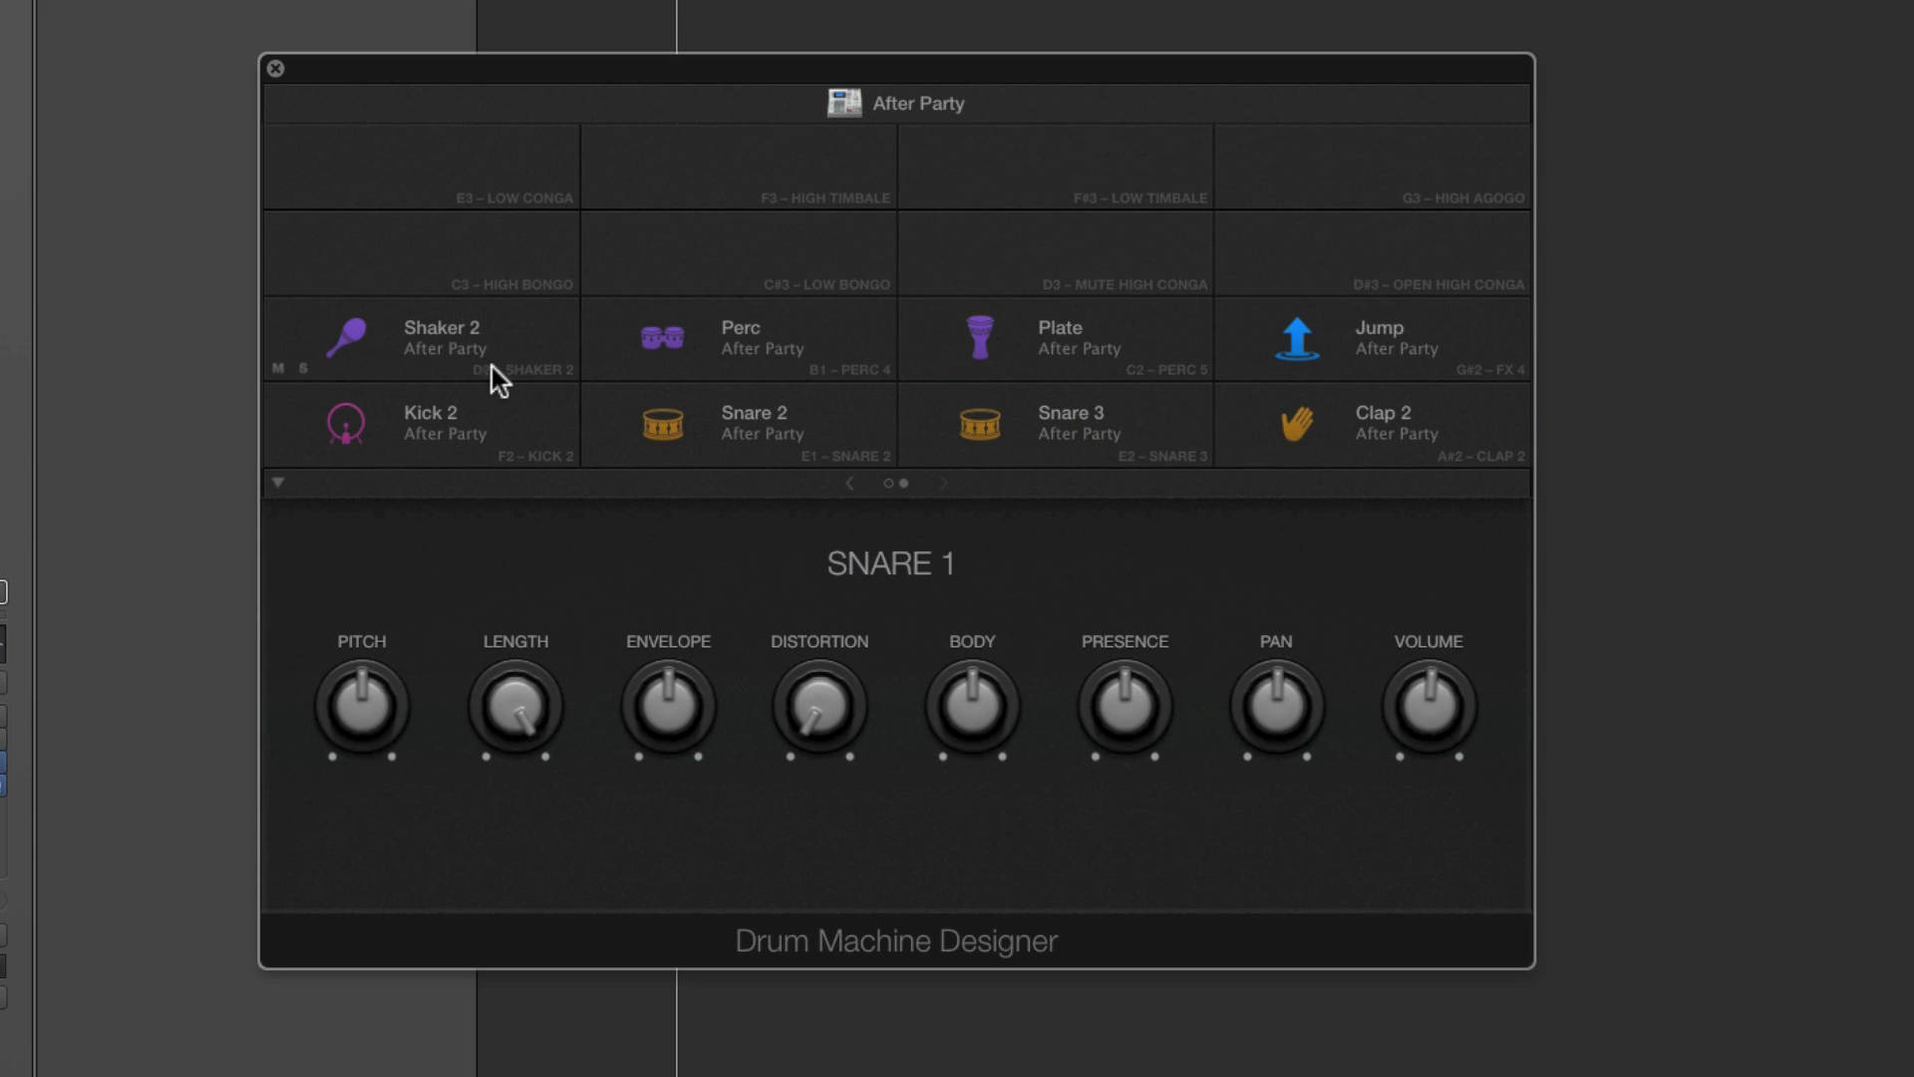
pyautogui.moveTo(466, 364)
pyautogui.mouseDown()
pyautogui.moveTo(261, 361)
pyautogui.moveTo(1539, 371)
pyautogui.moveTo(470, 364)
pyautogui.mouseUp()
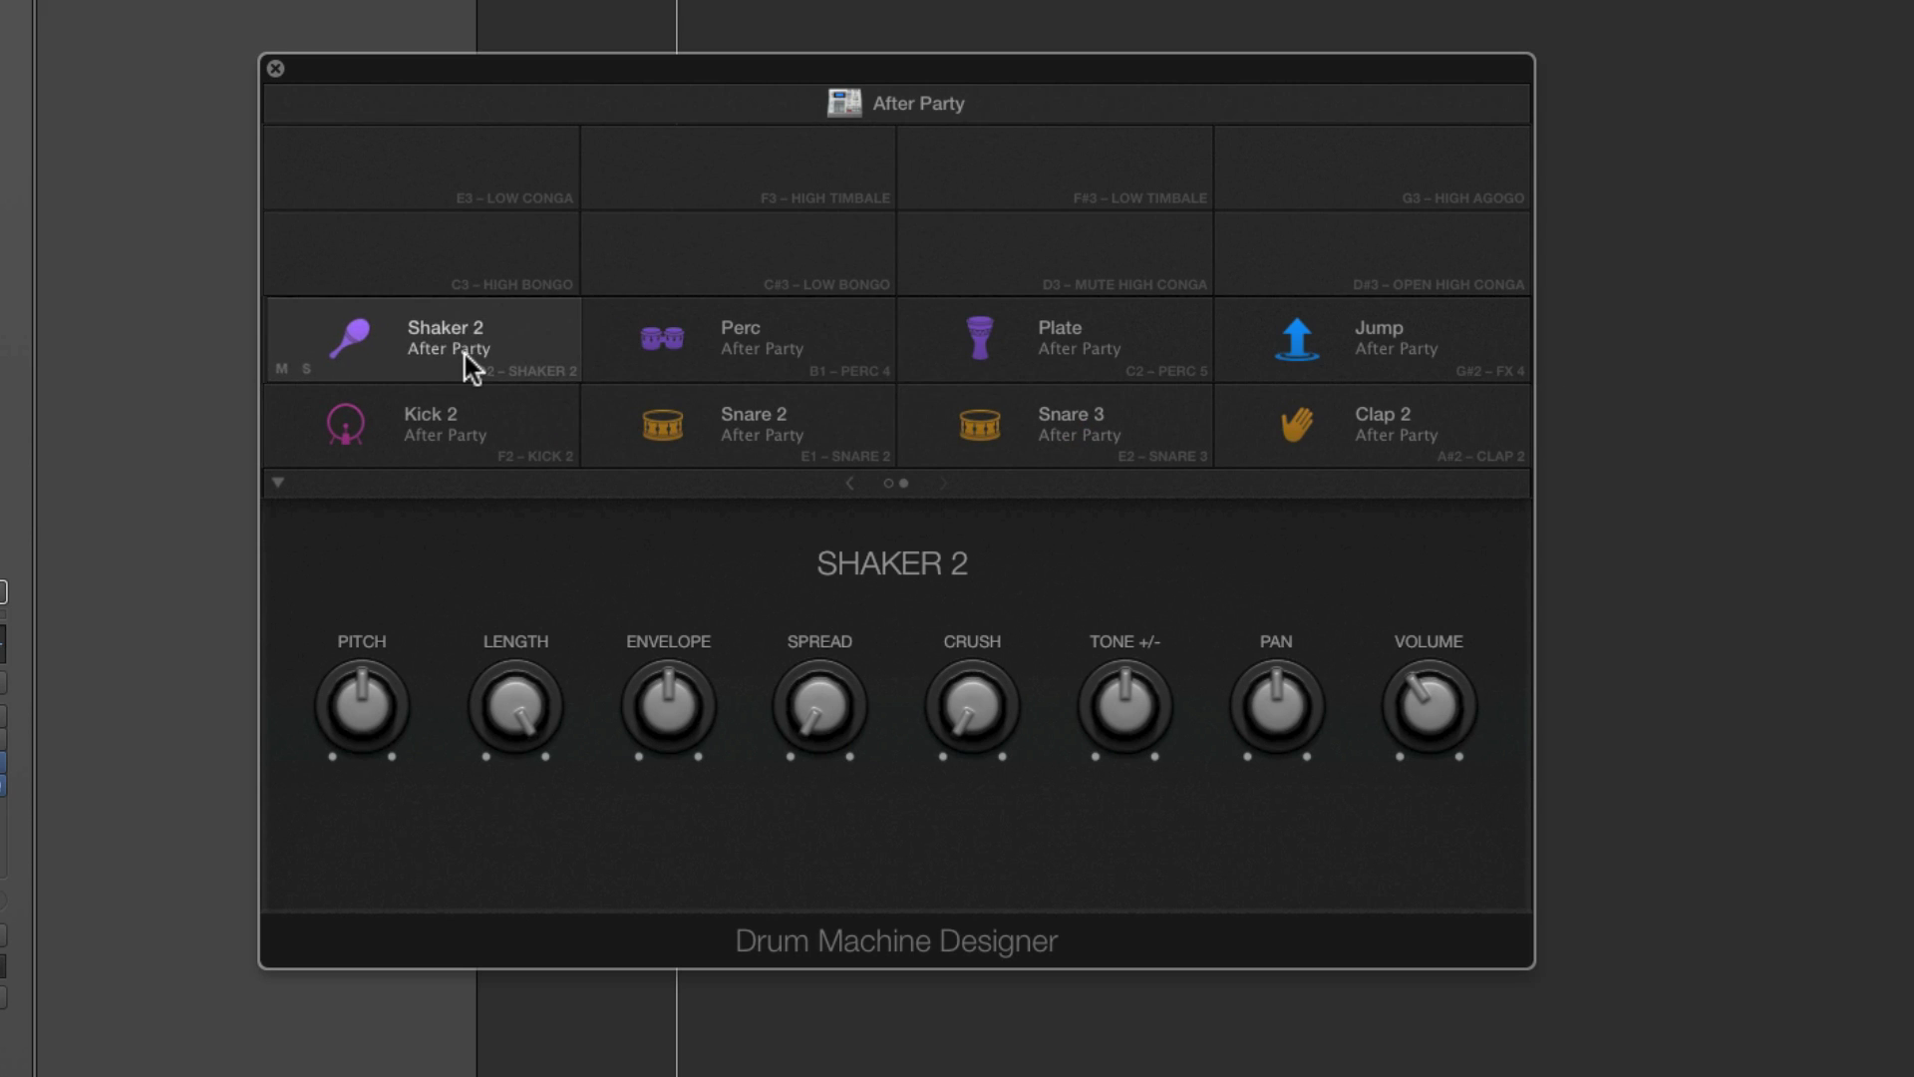
pyautogui.click(849, 486)
pyautogui.click(859, 105)
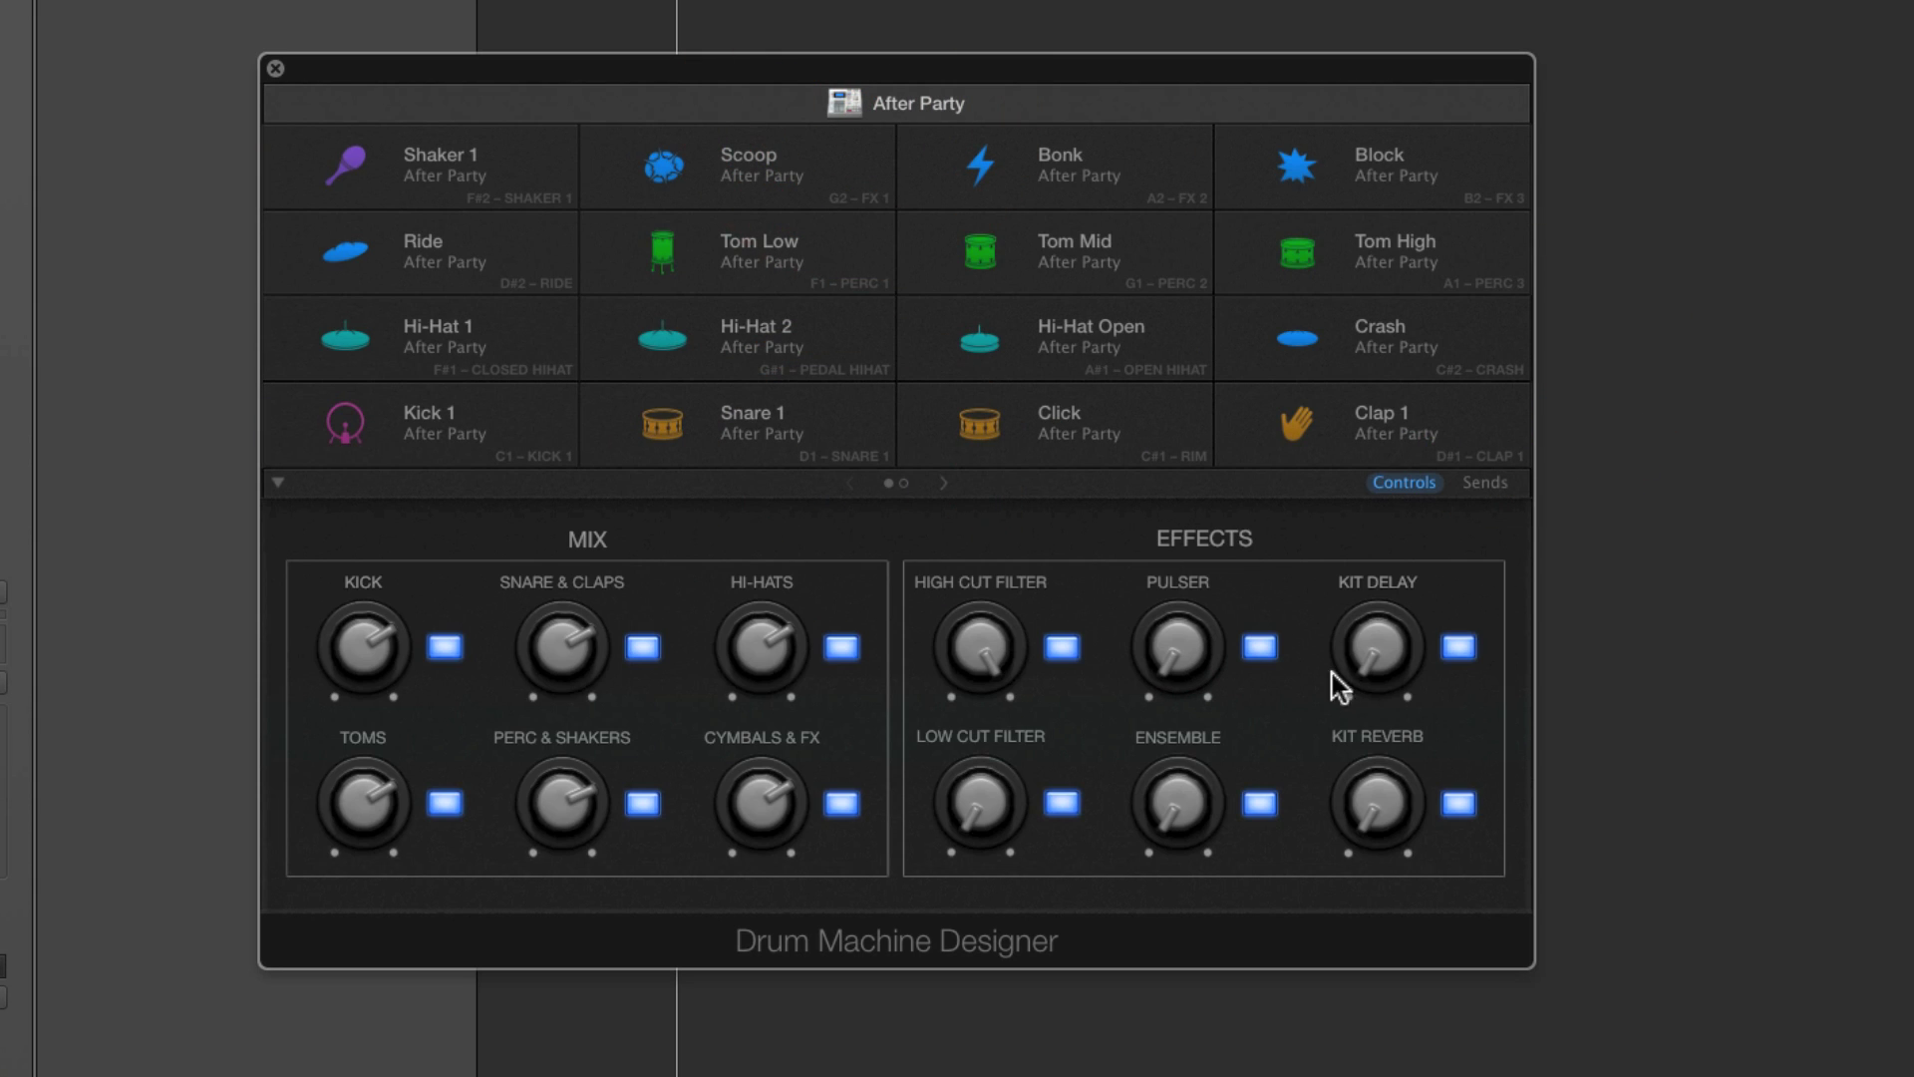
# Enlarge the Drum Machine Designer window slightly and reposition it with the After Party kit selected
pyautogui.moveTo(1535, 967)
pyautogui.mouseDown()
pyautogui.moveTo(1606, 1034)
pyautogui.moveTo(1566, 989)
pyautogui.mouseUp()
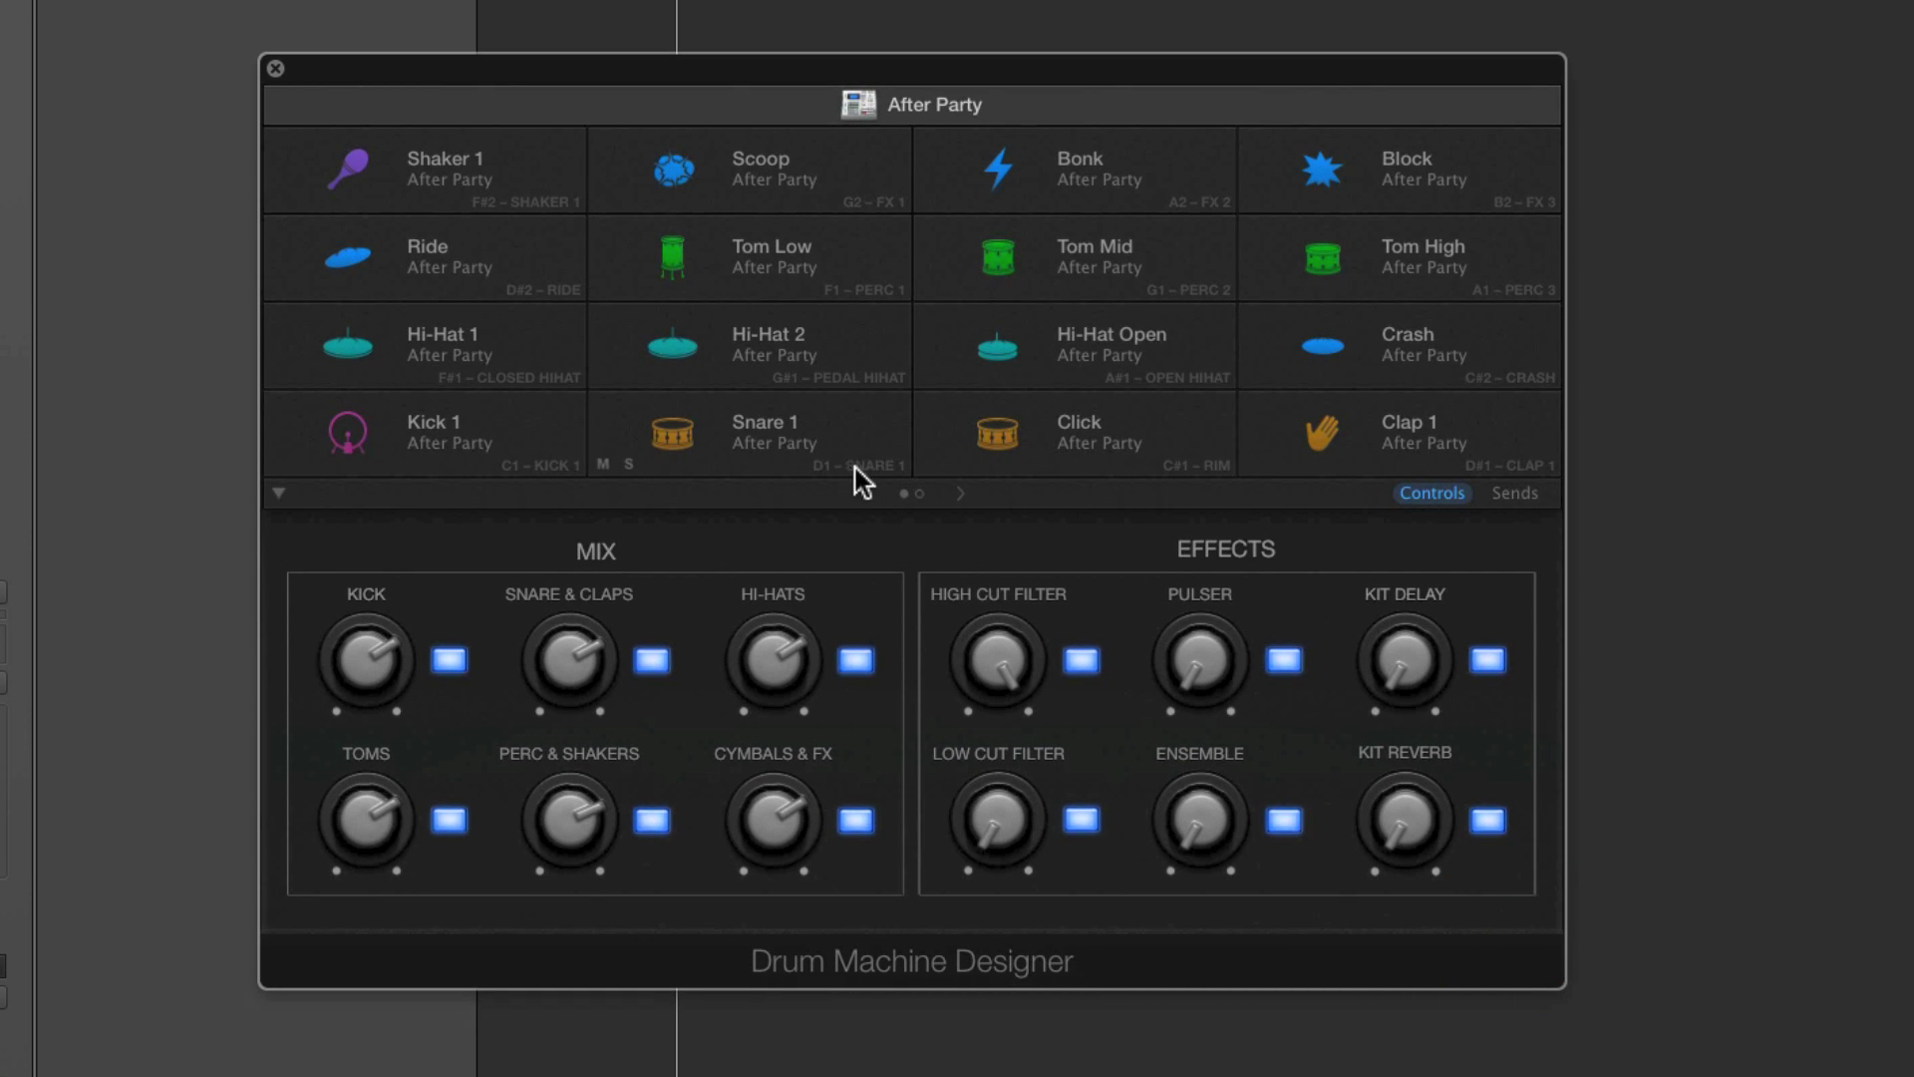
pyautogui.moveTo(808, 78); pyautogui.dragTo(802, 67)
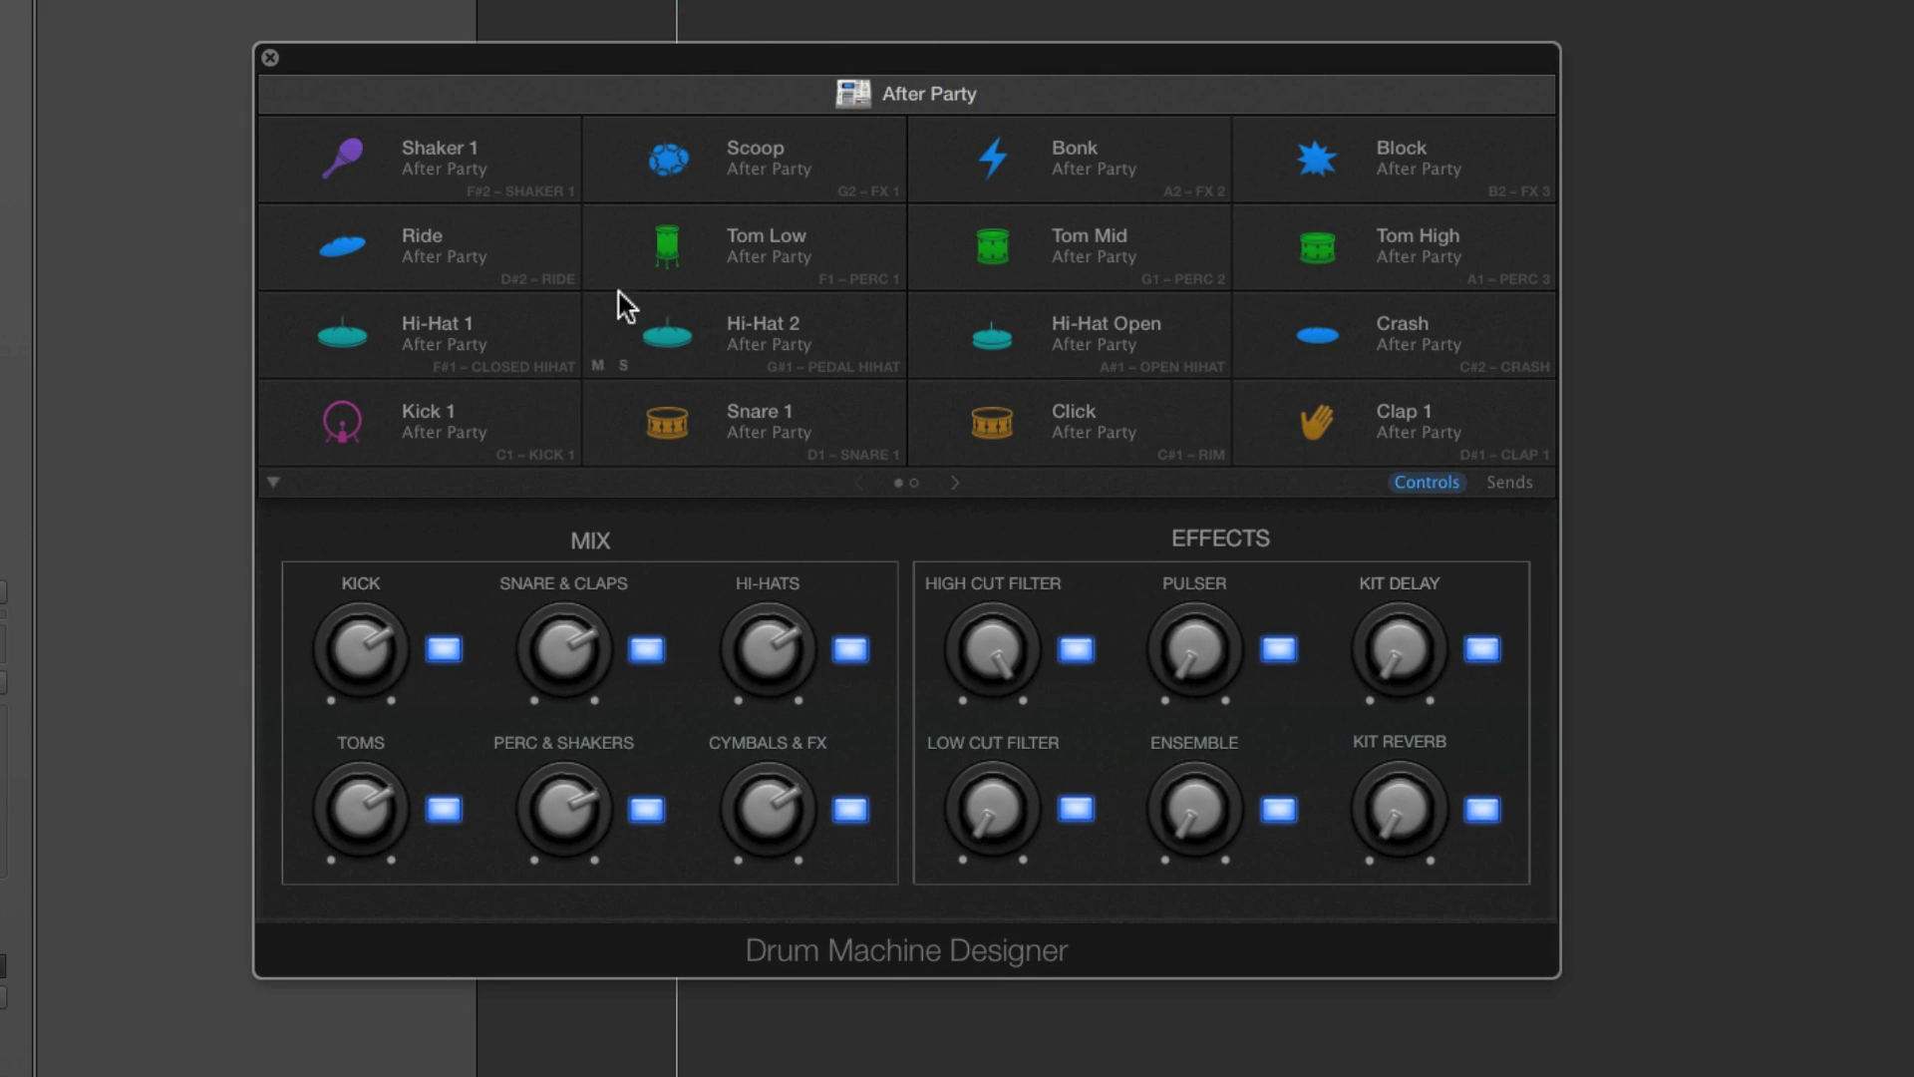
pyautogui.click(855, 94)
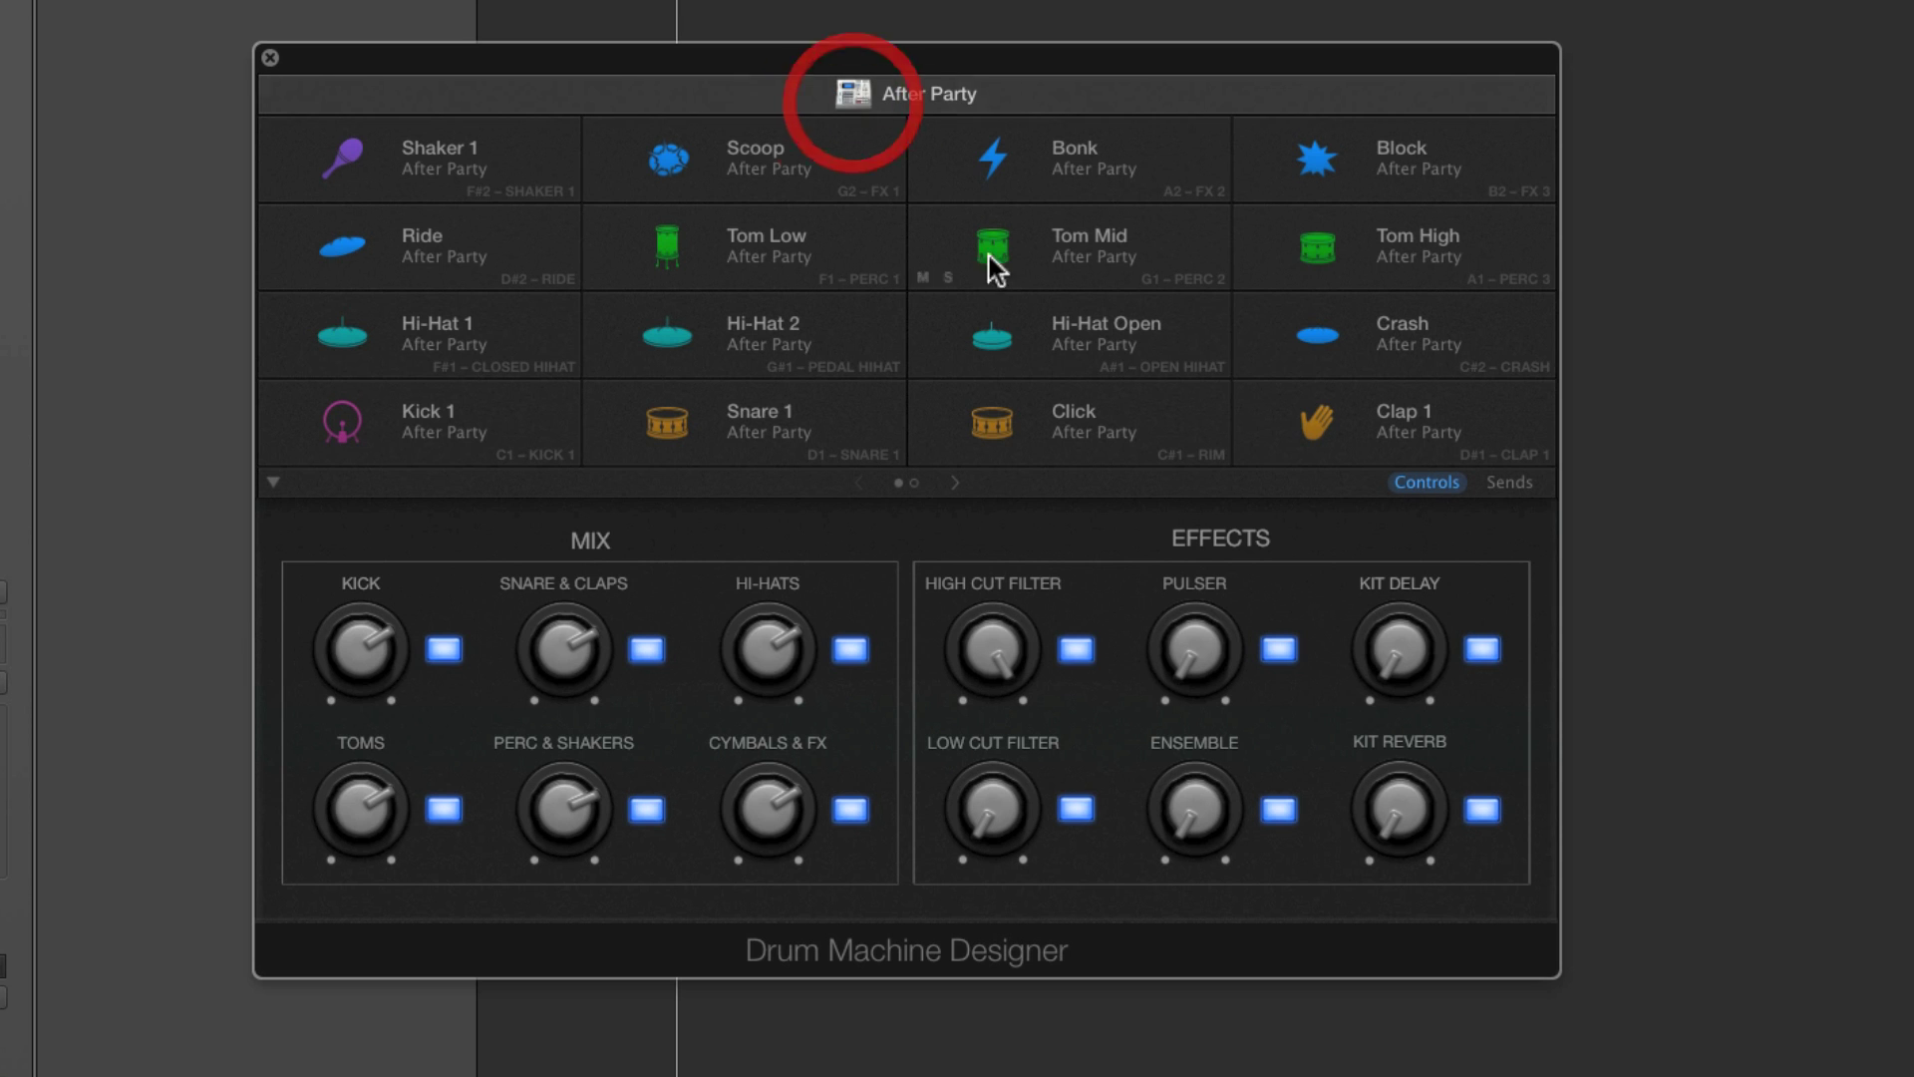
# Collapse and expand the Drum Machine Designer's lower section, and view the kit's Sends page before returning to Controls
pyautogui.click(272, 482)
pyautogui.click(272, 482)
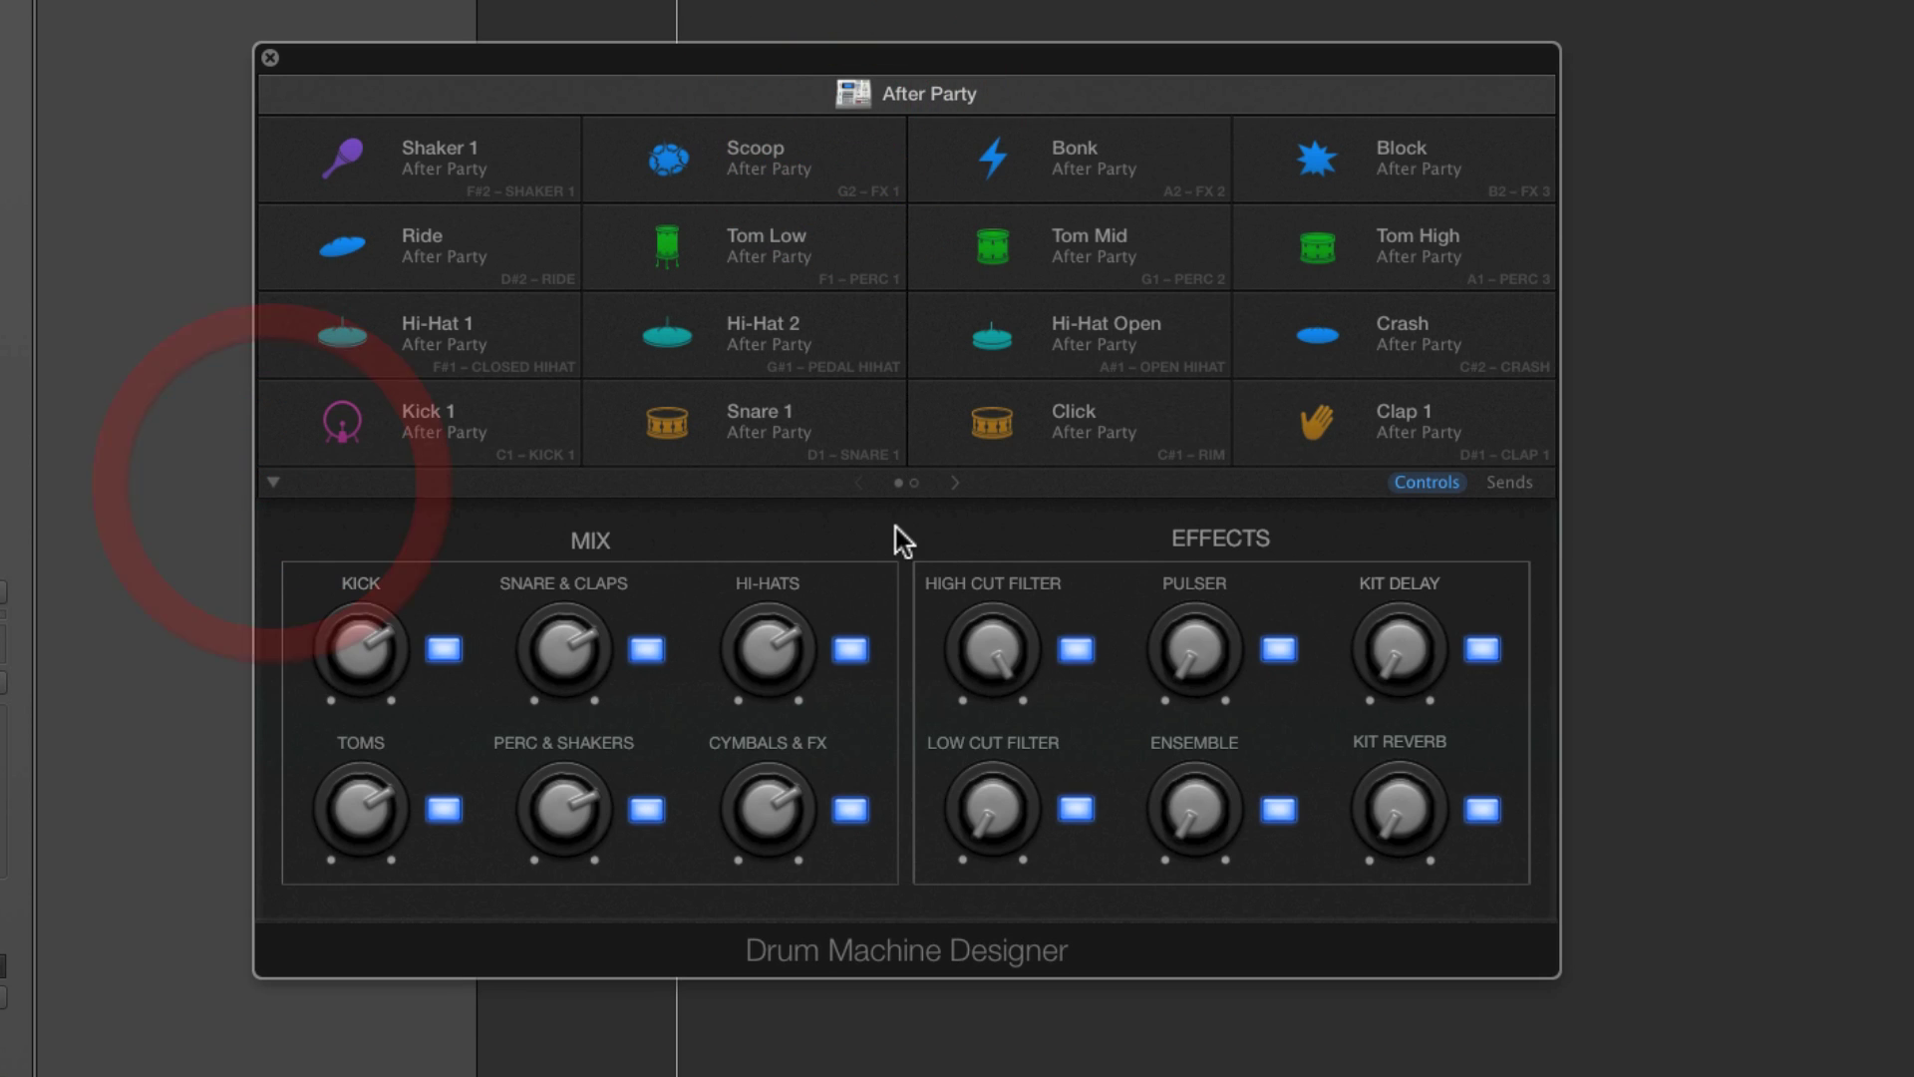
pyautogui.click(1510, 484)
pyautogui.click(1429, 489)
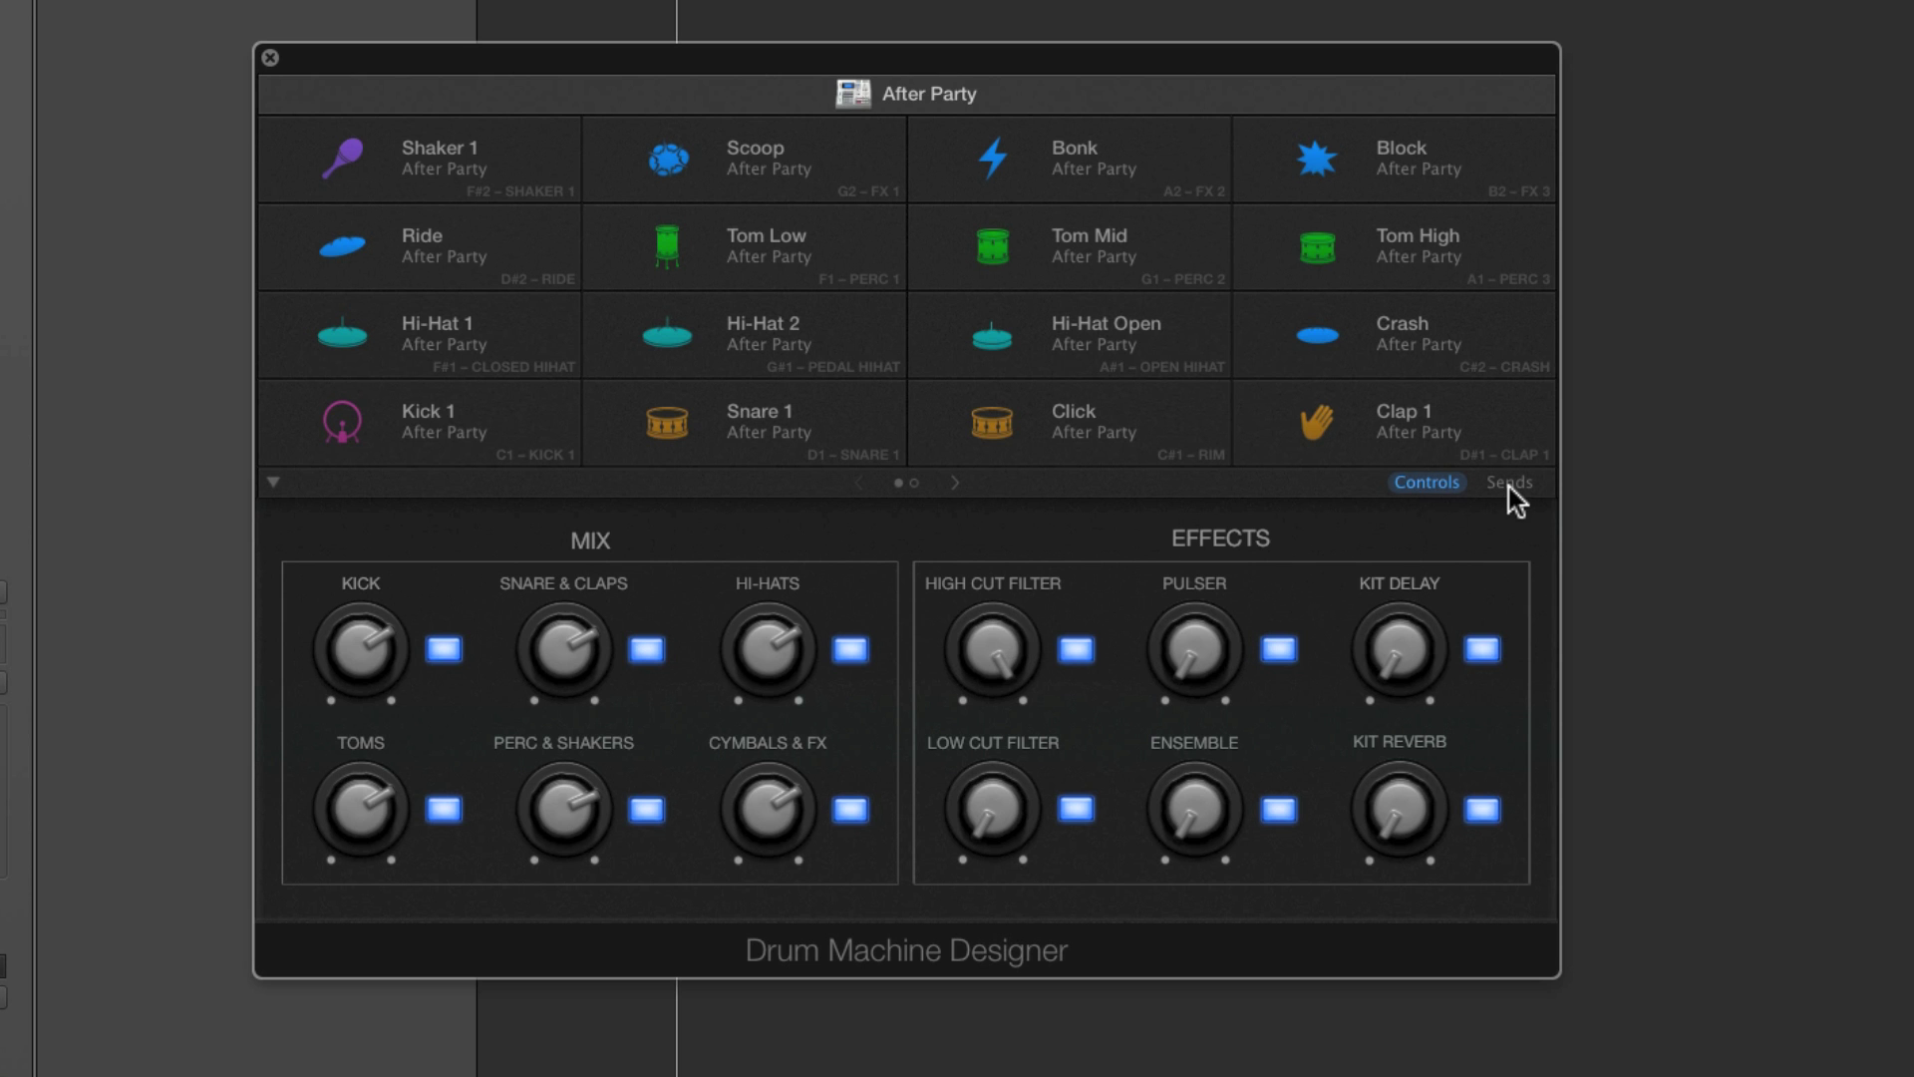
pyautogui.click(1511, 485)
pyautogui.click(1427, 482)
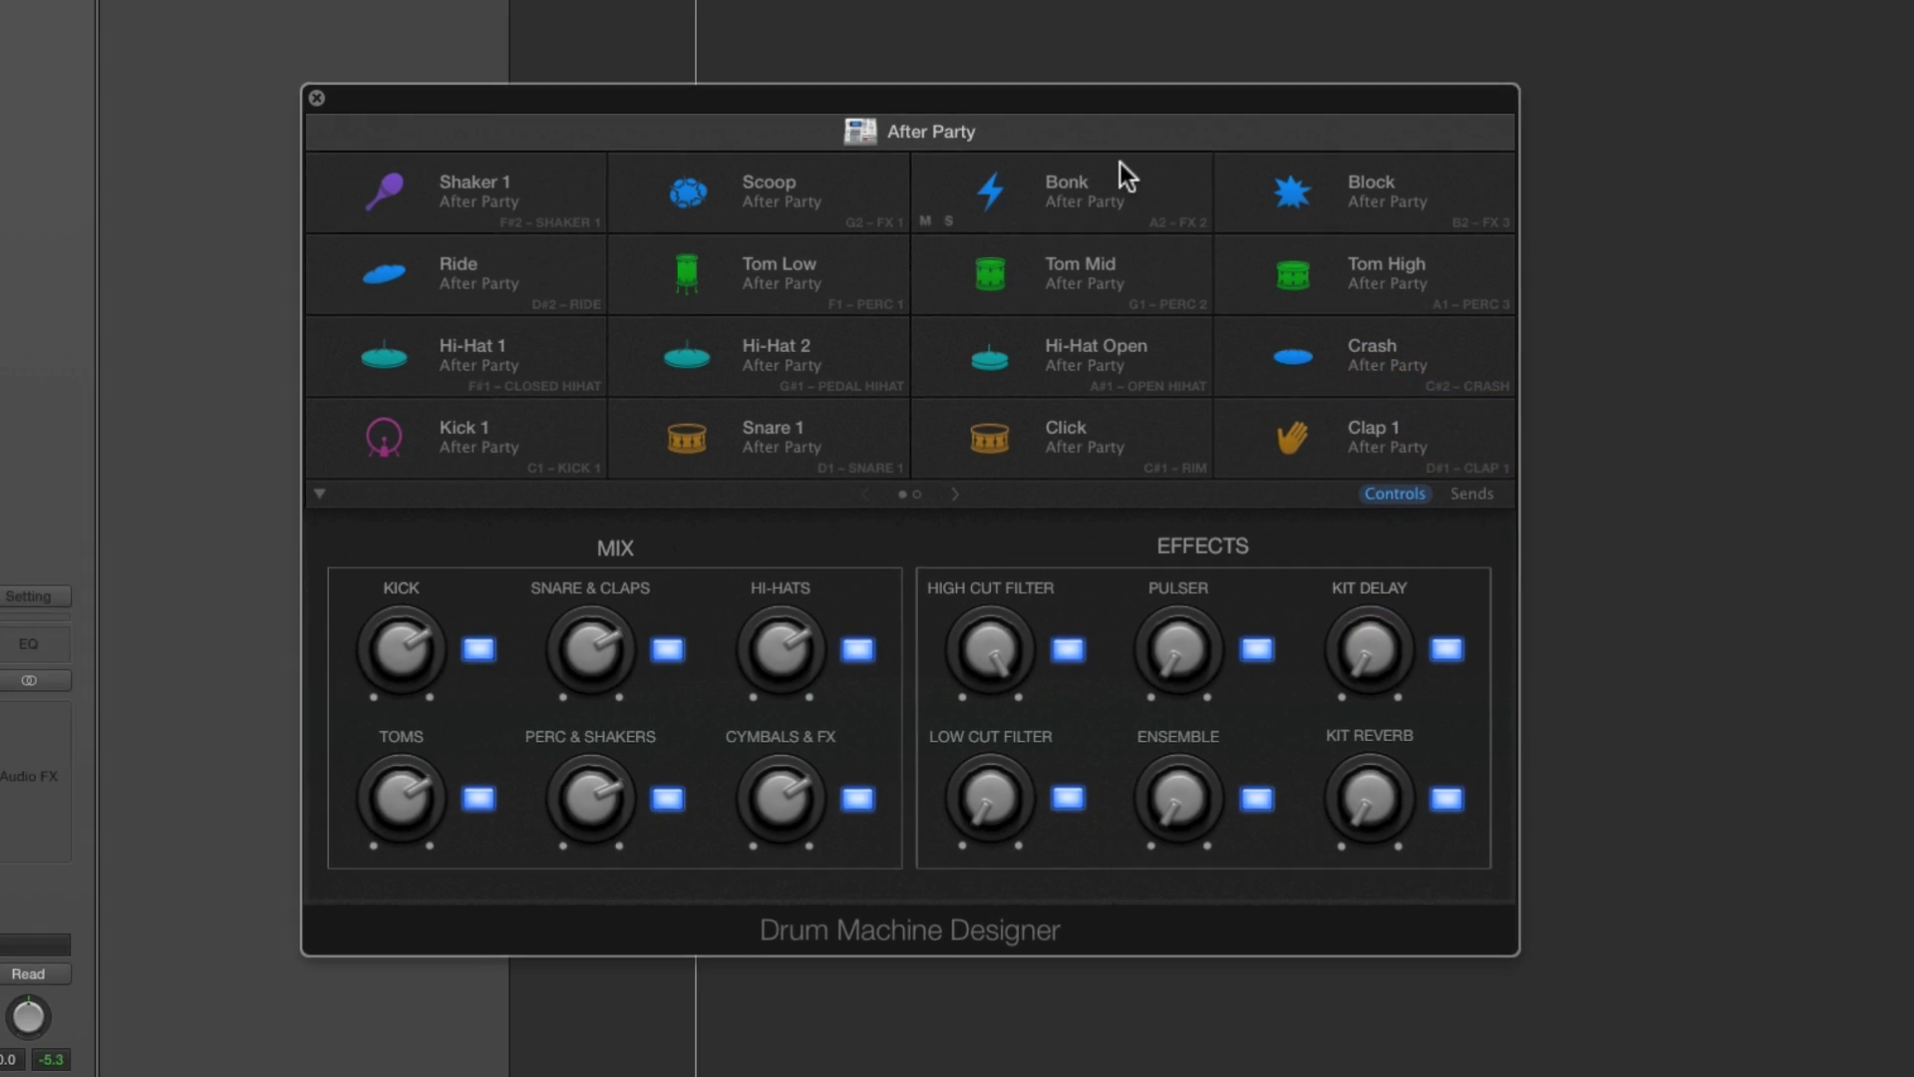
# Move the Drum Machine Designer window up, show the Smart Controls, and compare the Controls pages in both
pyautogui.moveTo(974, 121); pyautogui.dragTo(974, 2)
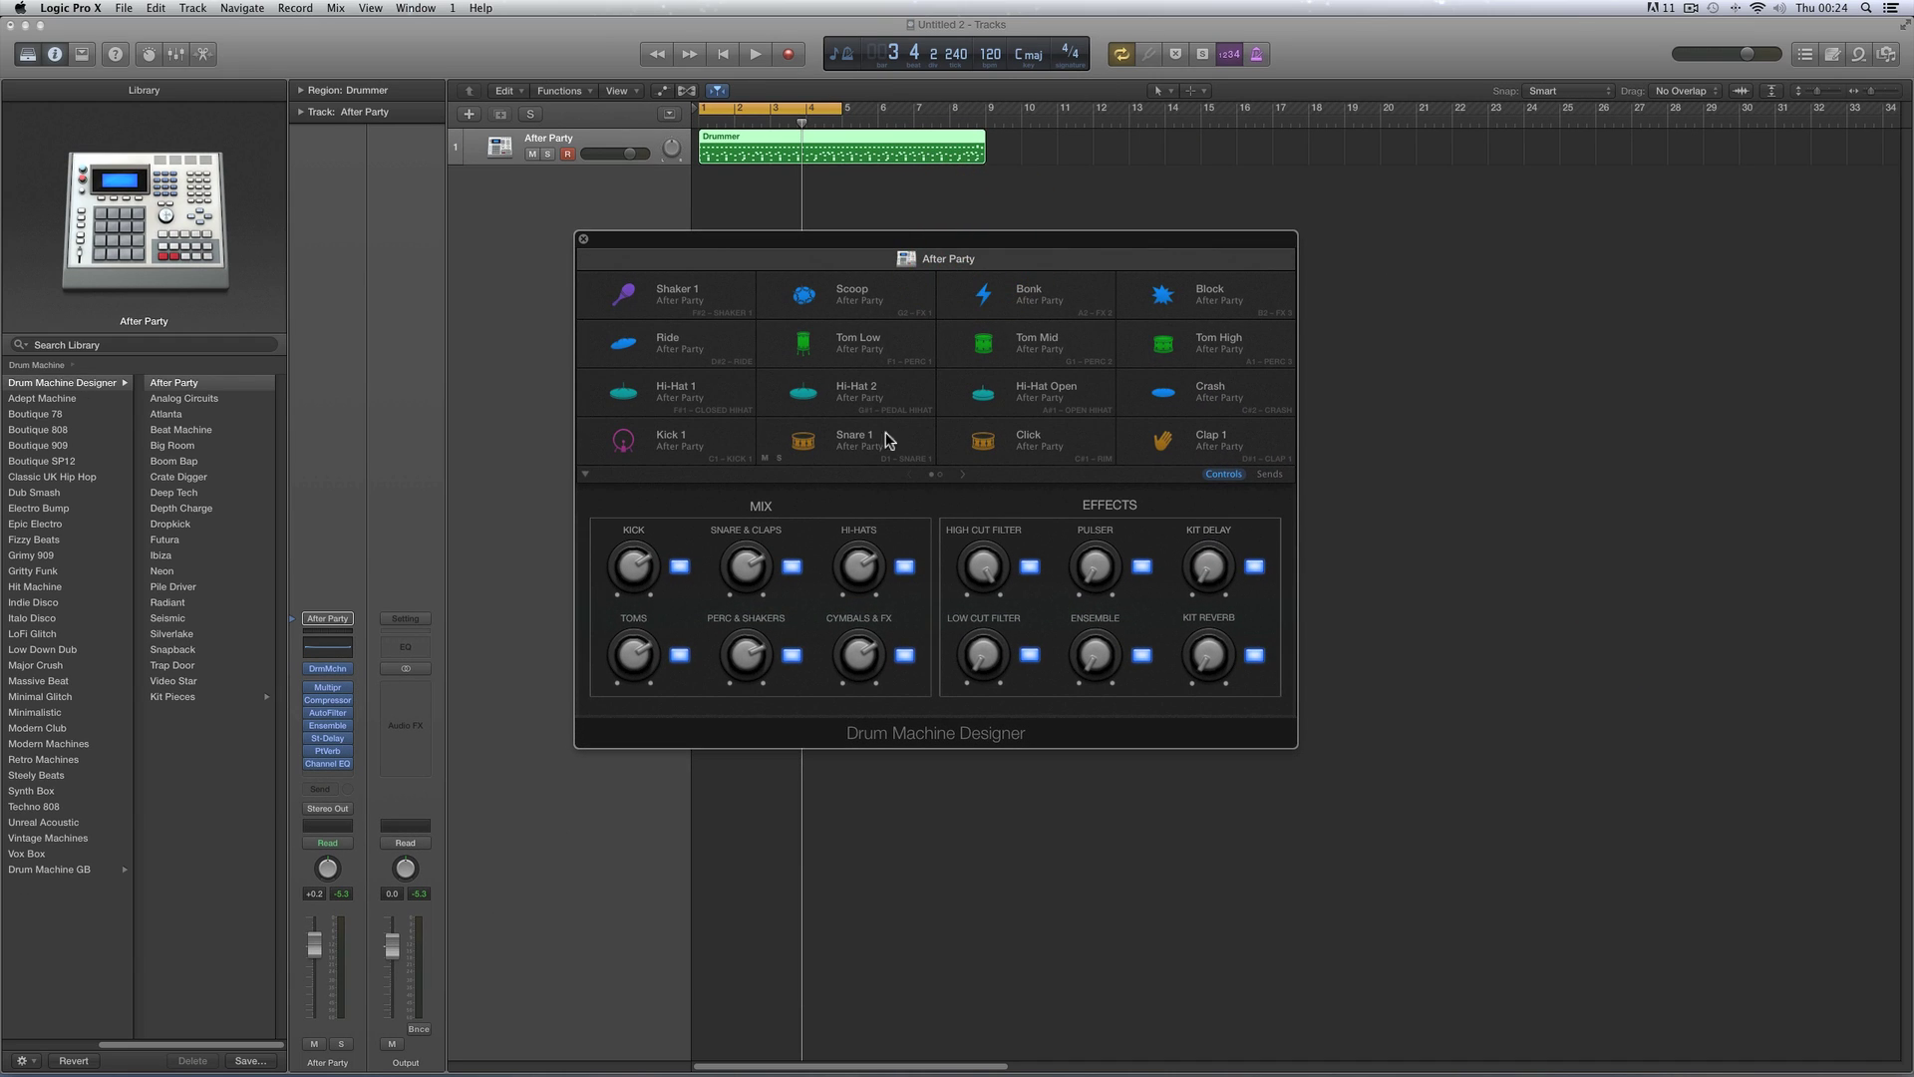
pyautogui.click(149, 55)
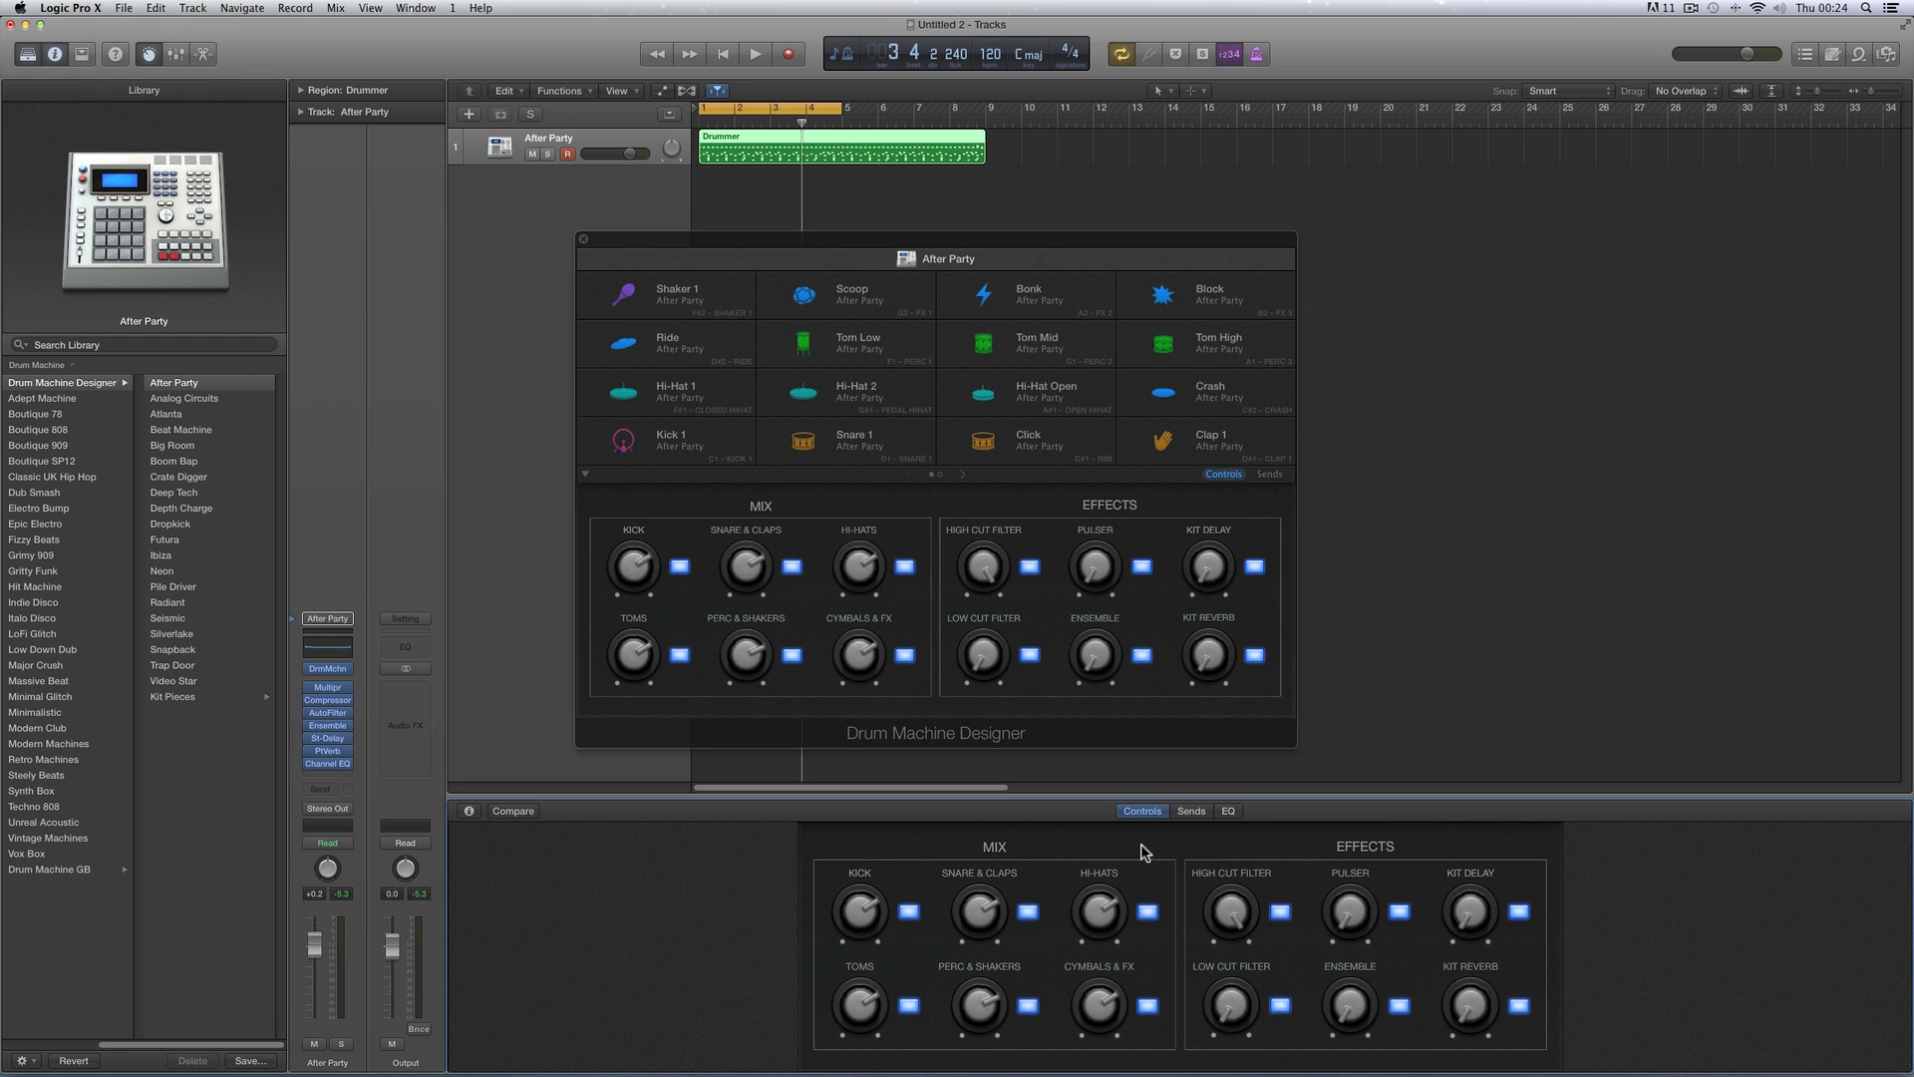
pyautogui.click(1142, 811)
pyautogui.click(1222, 477)
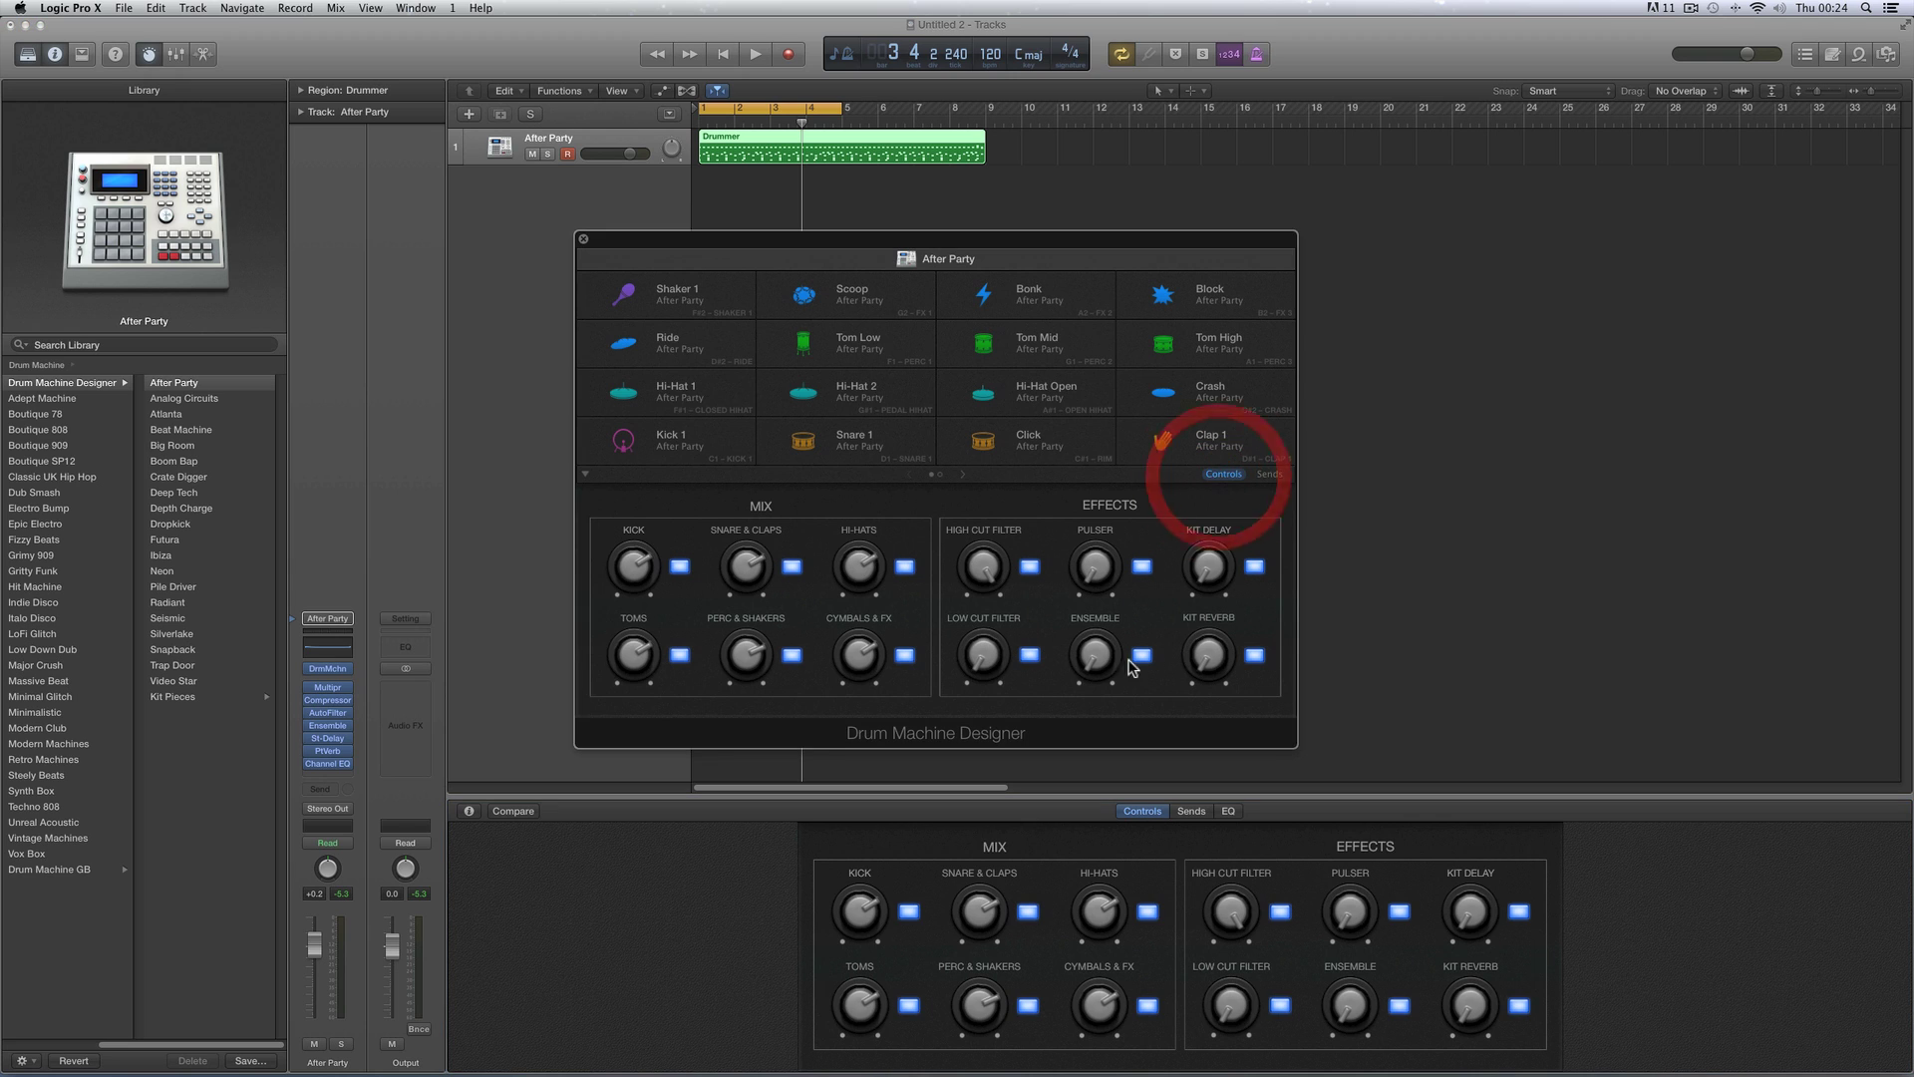
# Compare the Sends pages in both views, return the Drum Machine Designer to Controls, and hide the Smart Controls
pyautogui.click(1190, 812)
pyautogui.click(1268, 476)
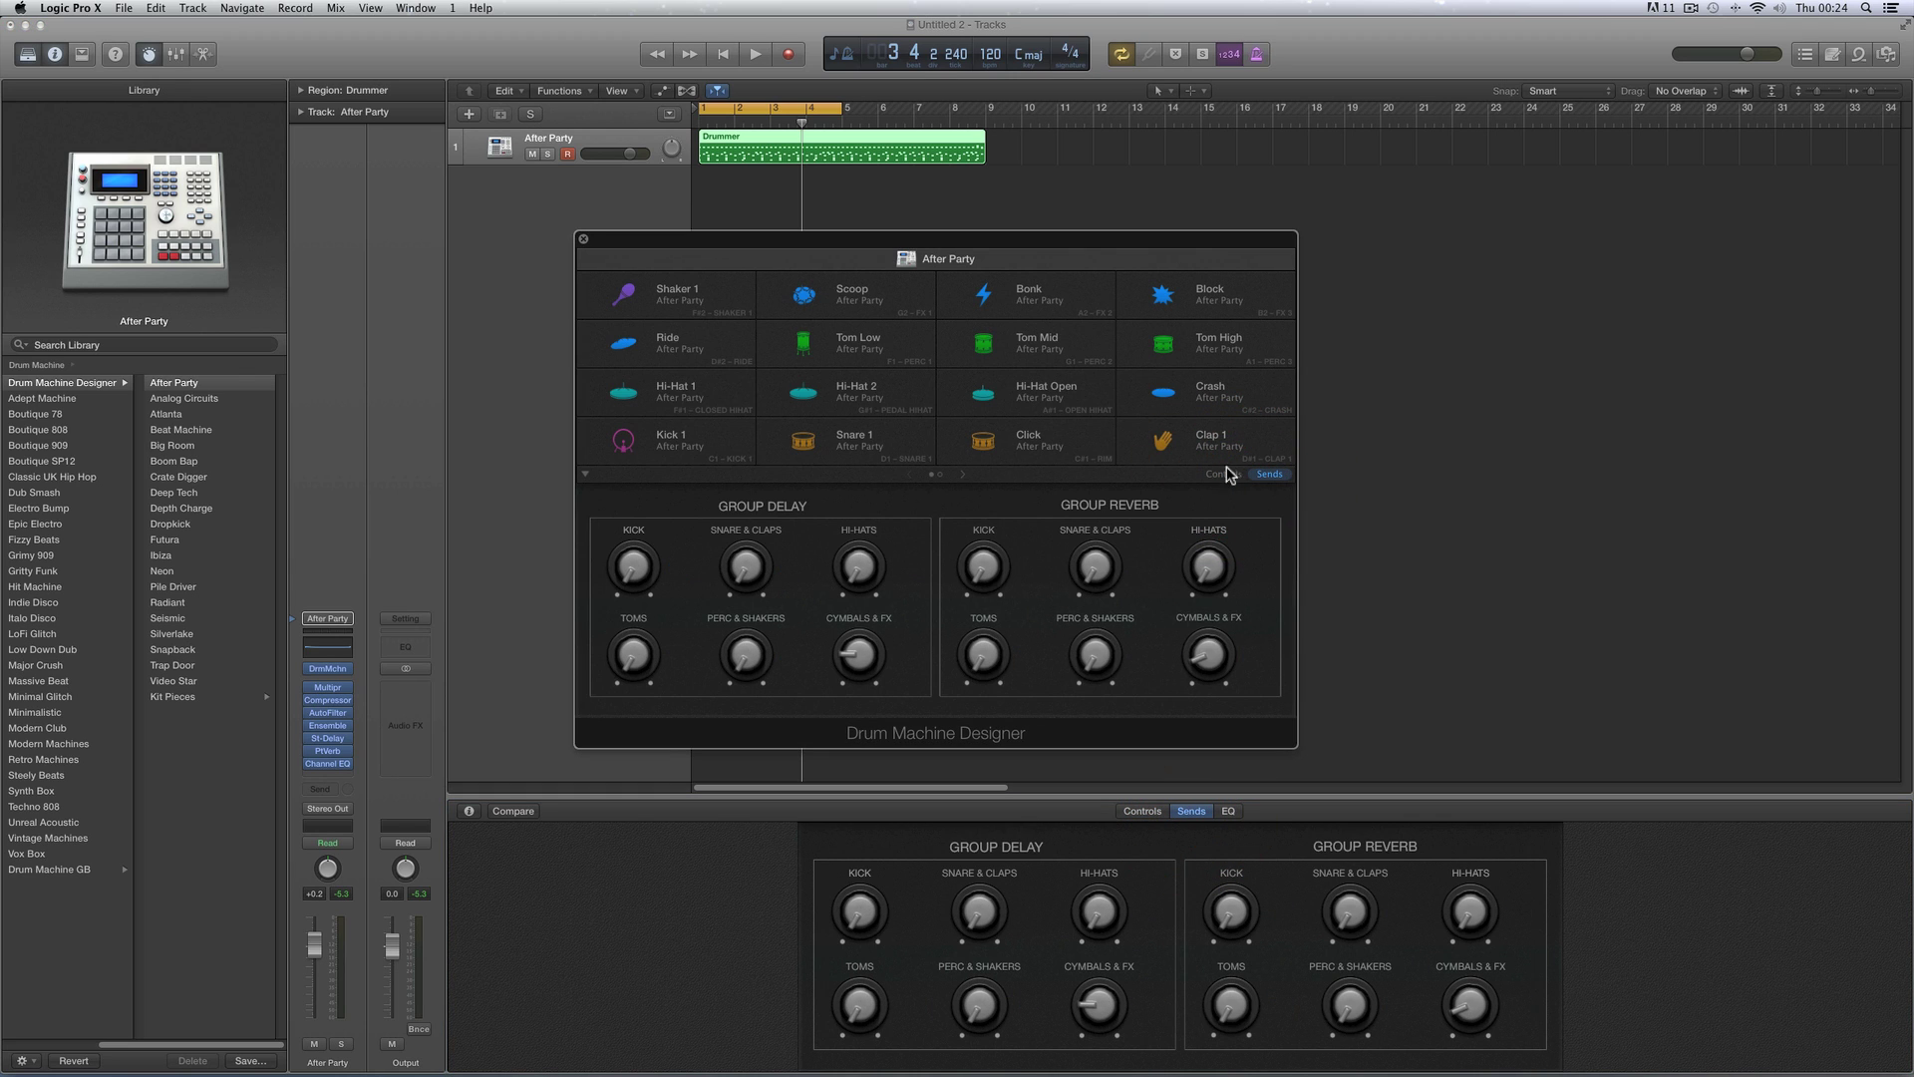
pyautogui.click(1222, 476)
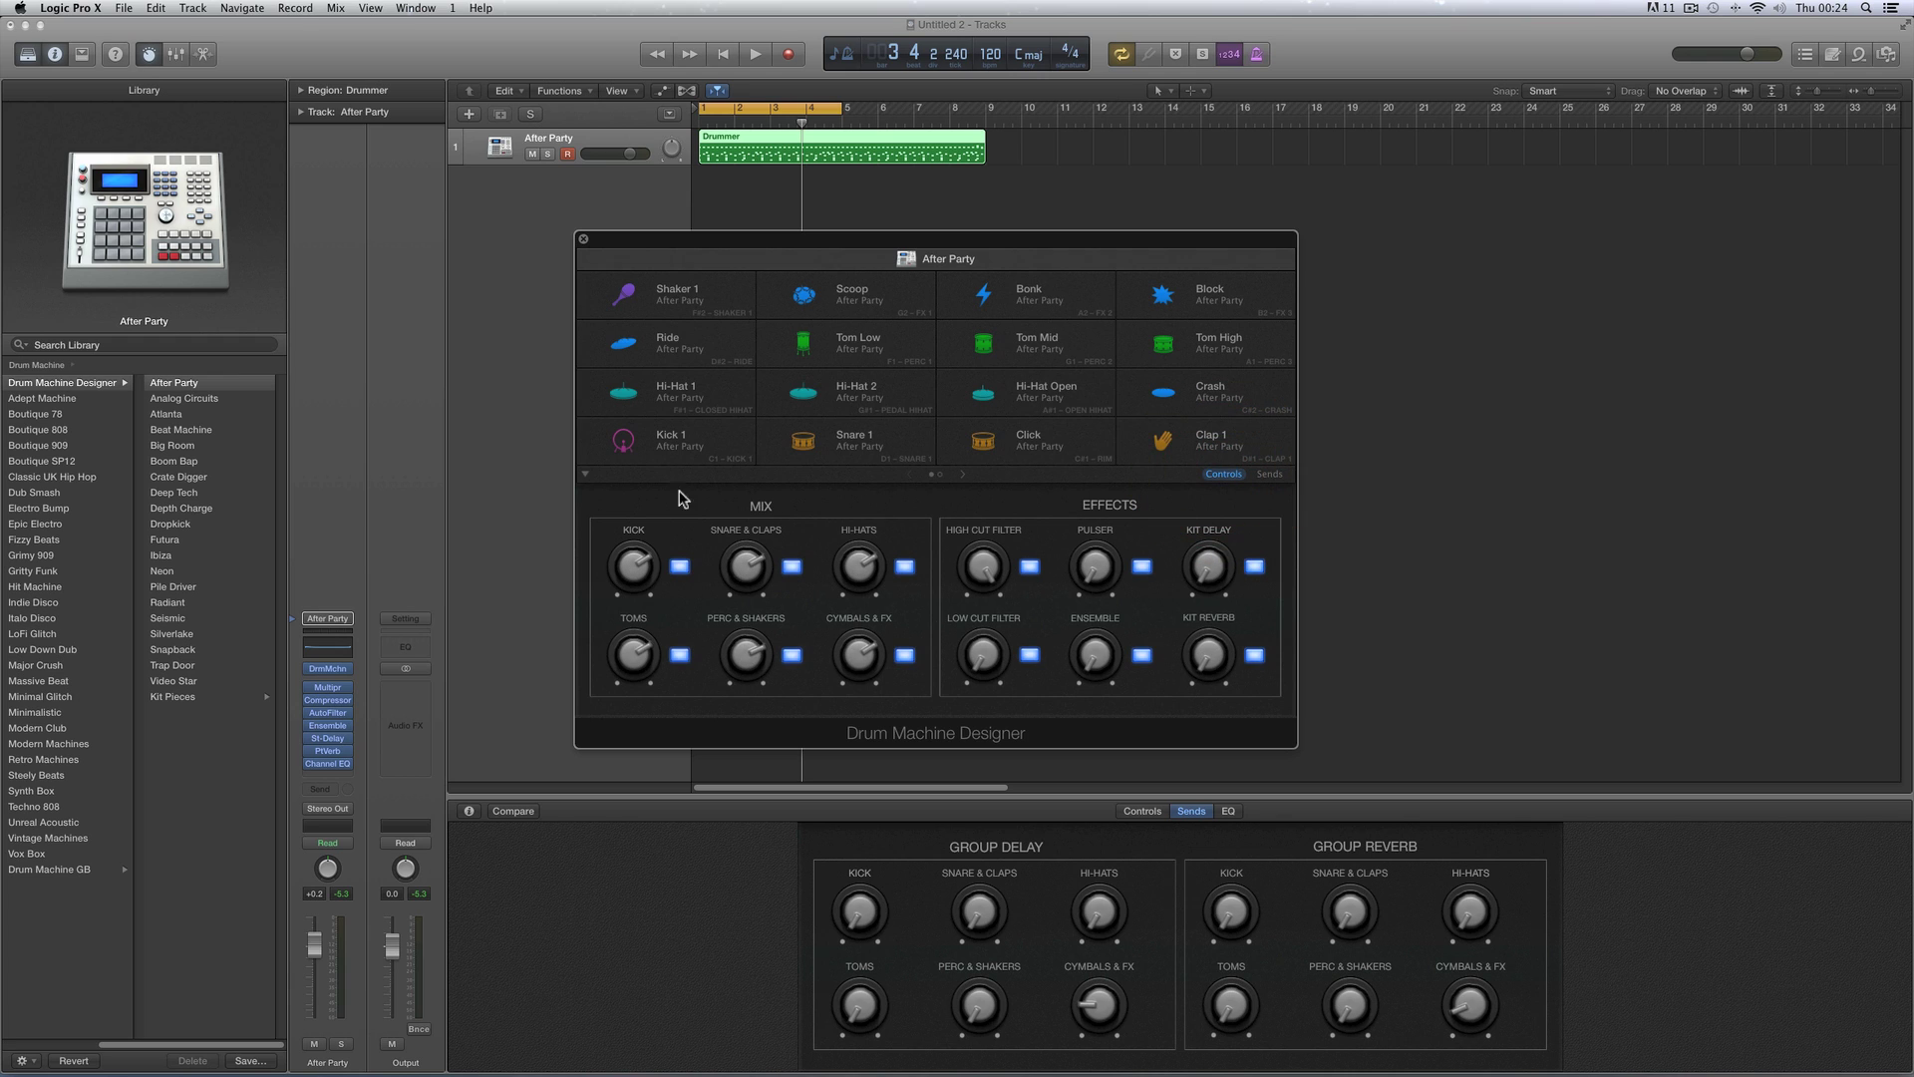
pyautogui.click(147, 53)
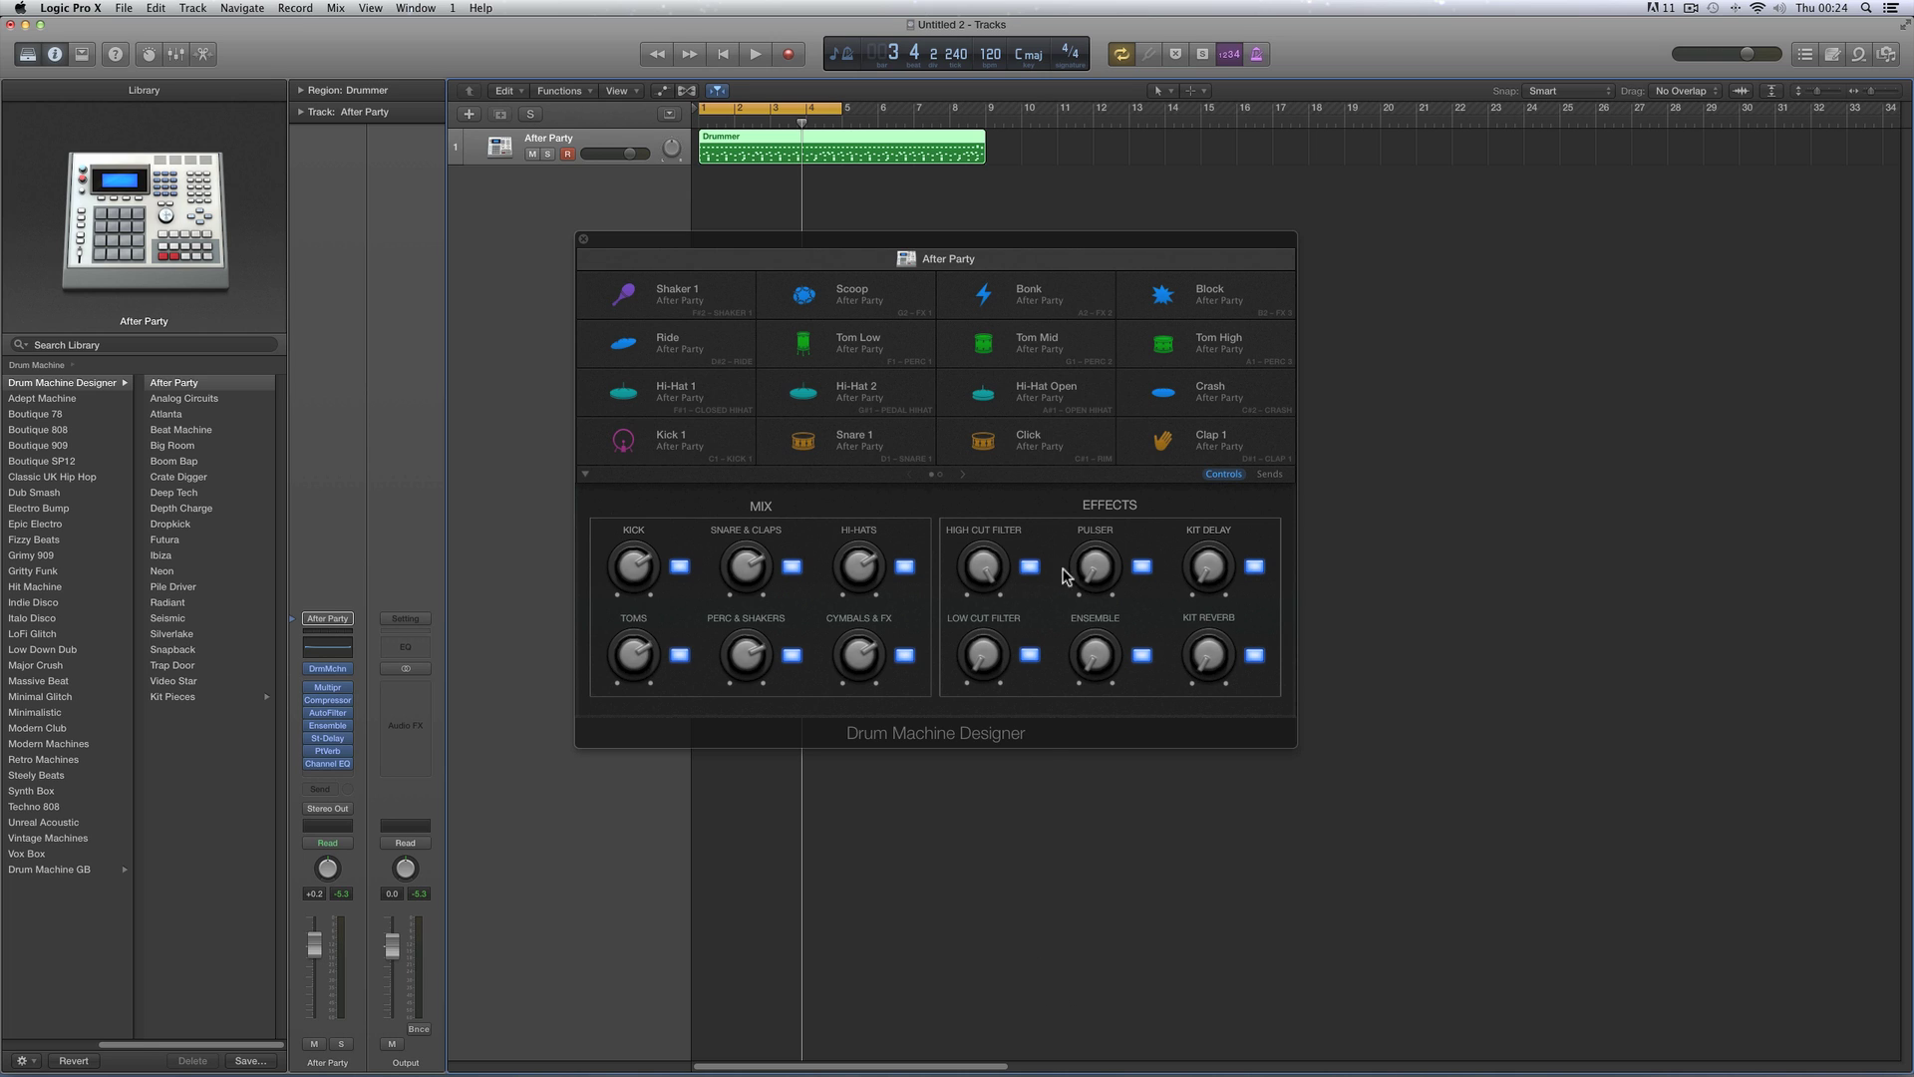
# View the kit's Sends page again, return to Controls, and show the mixer beneath the repositioned Drum Machine Designer window
pyautogui.click(1267, 475)
pyautogui.click(1224, 474)
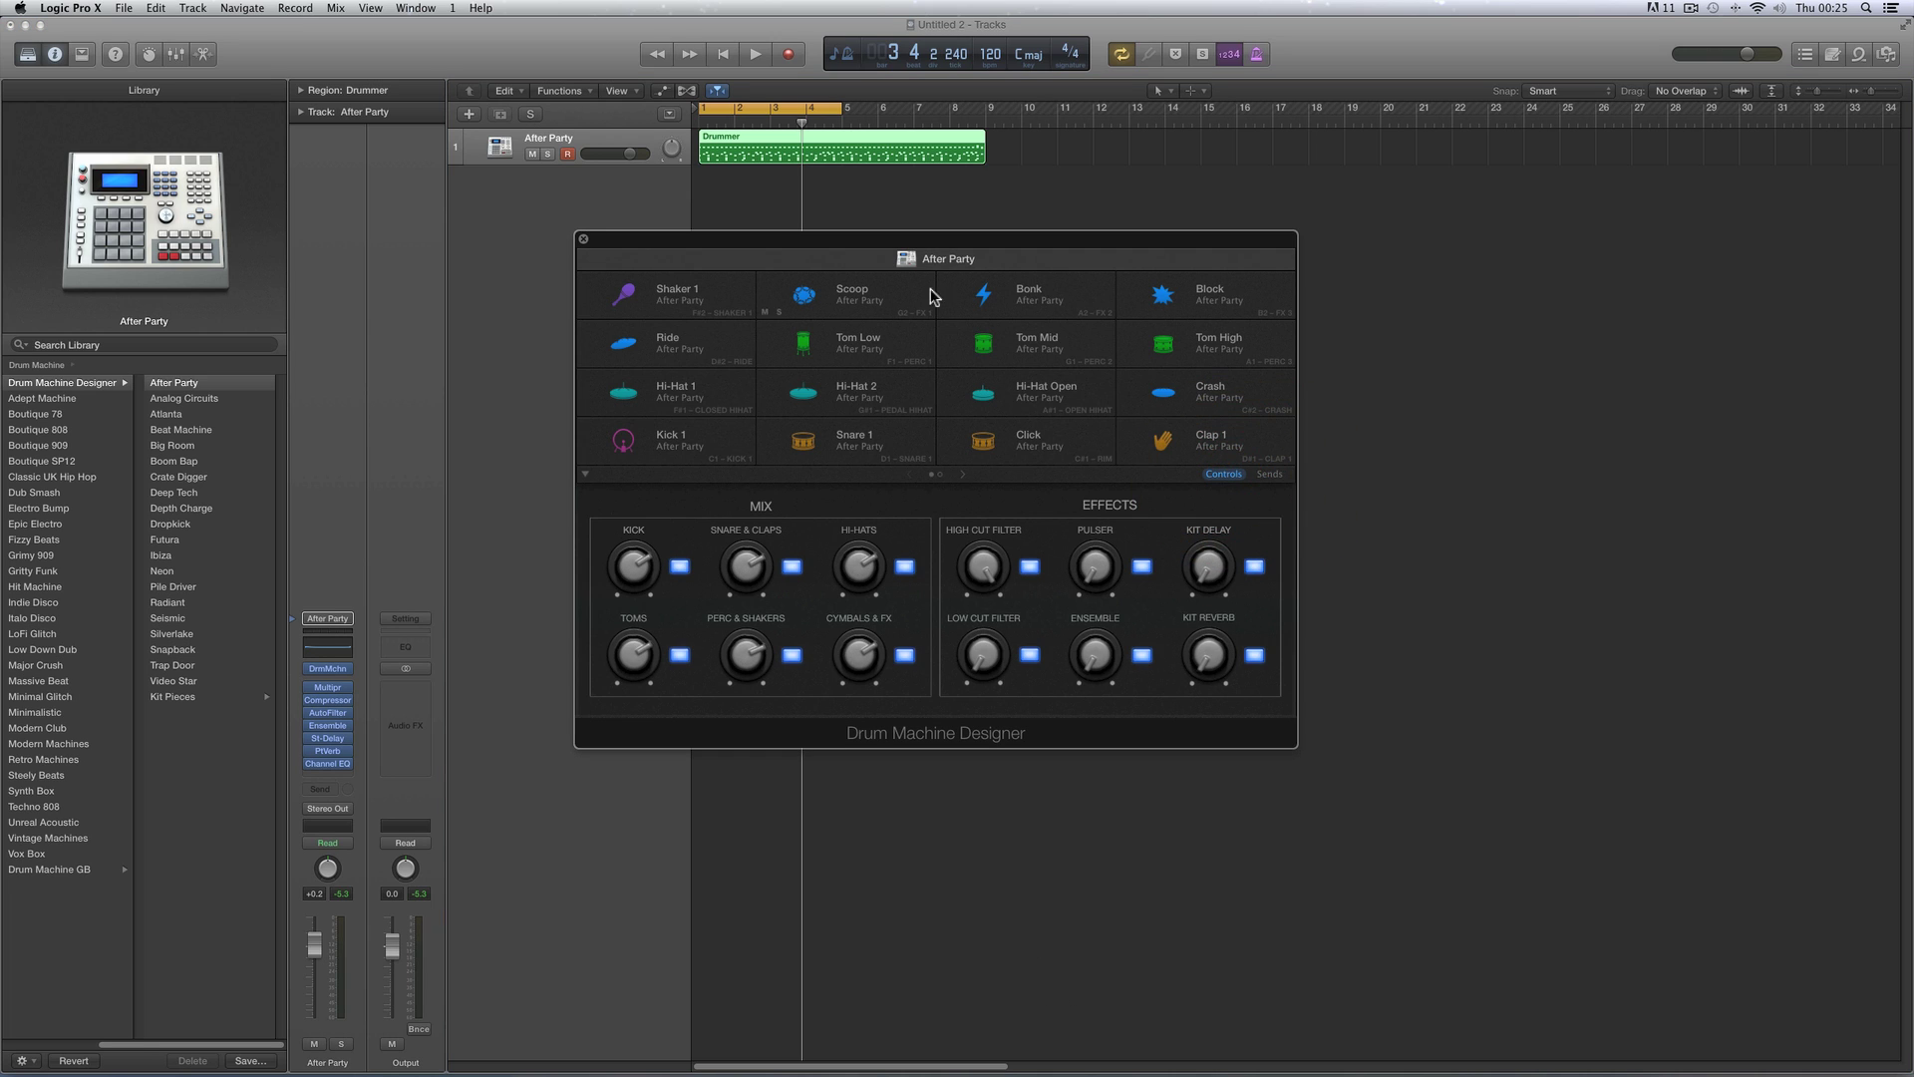
pyautogui.moveTo(918, 244); pyautogui.dragTo(940, 221)
pyautogui.click(176, 53)
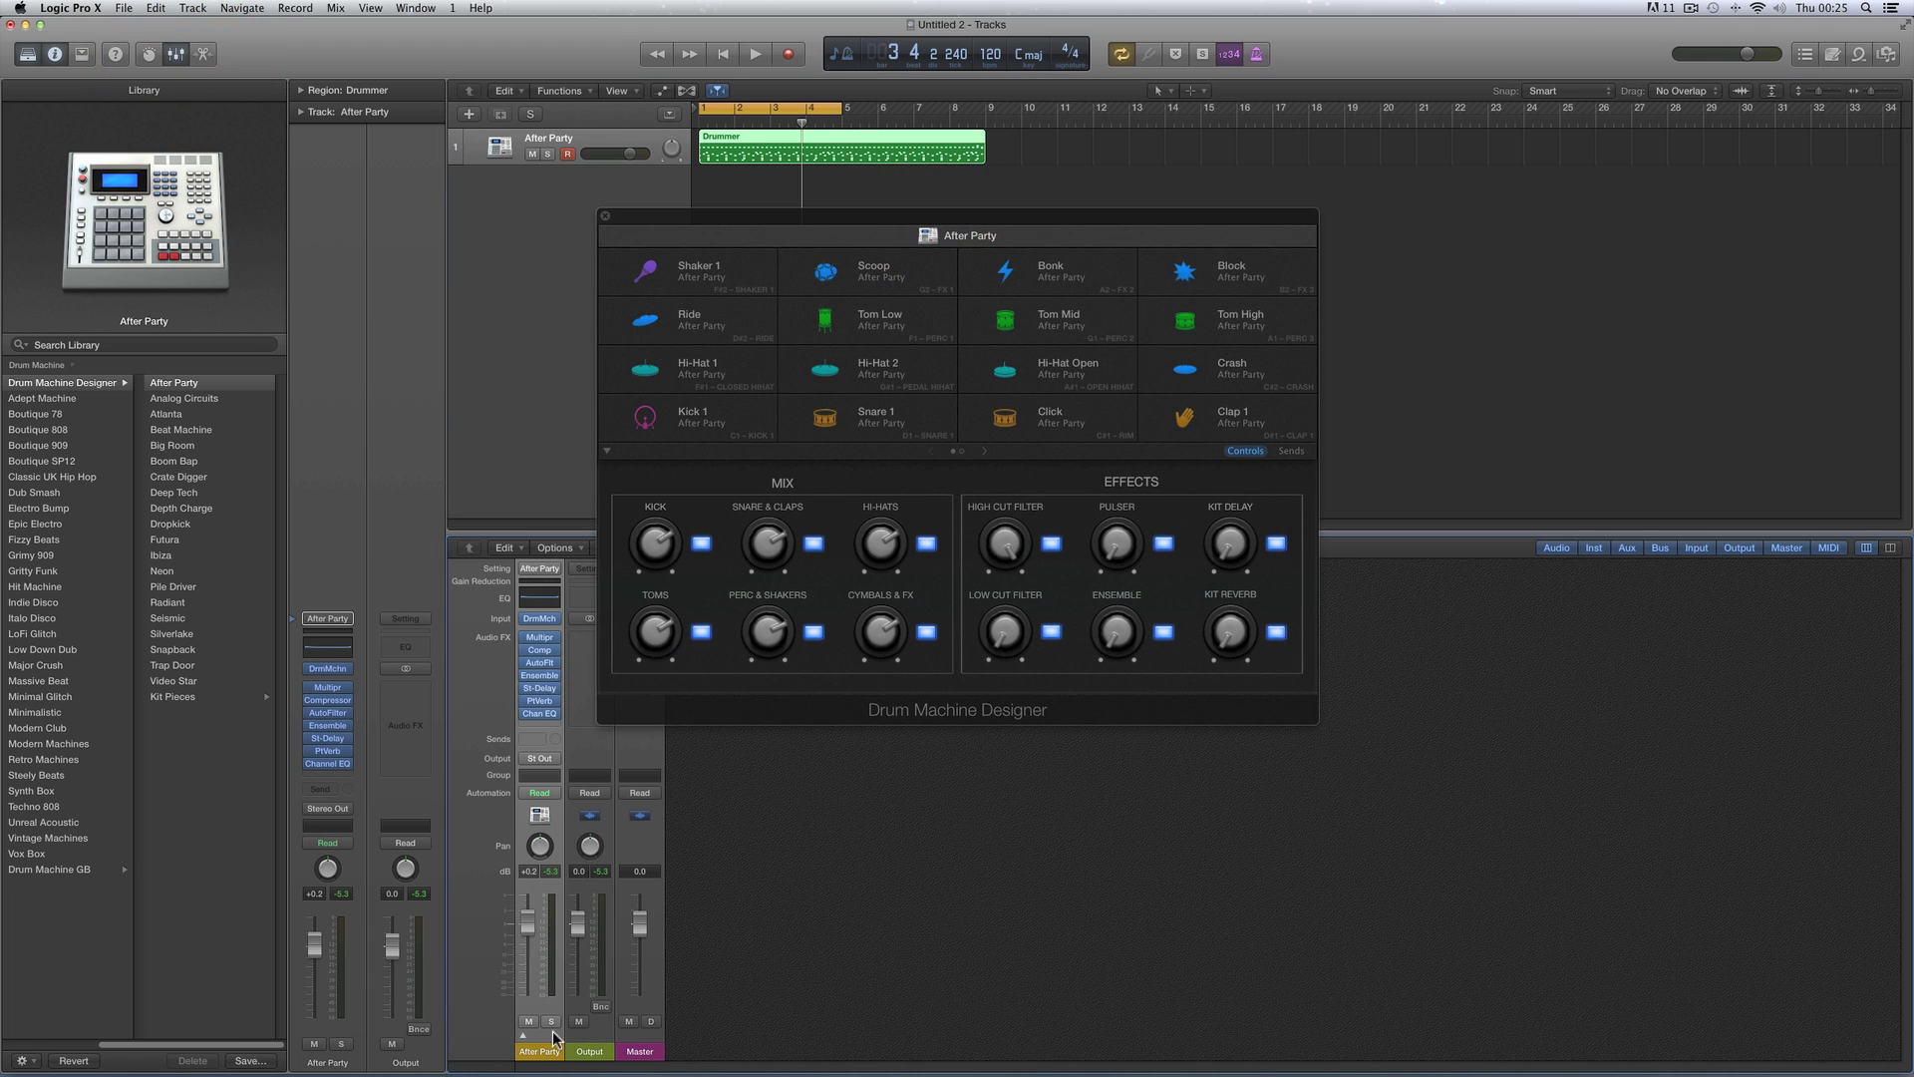
# Expand the After Party stack in the enlarged mixer and select its drum channels from Kick 1 through Block
pyautogui.click(523, 1038)
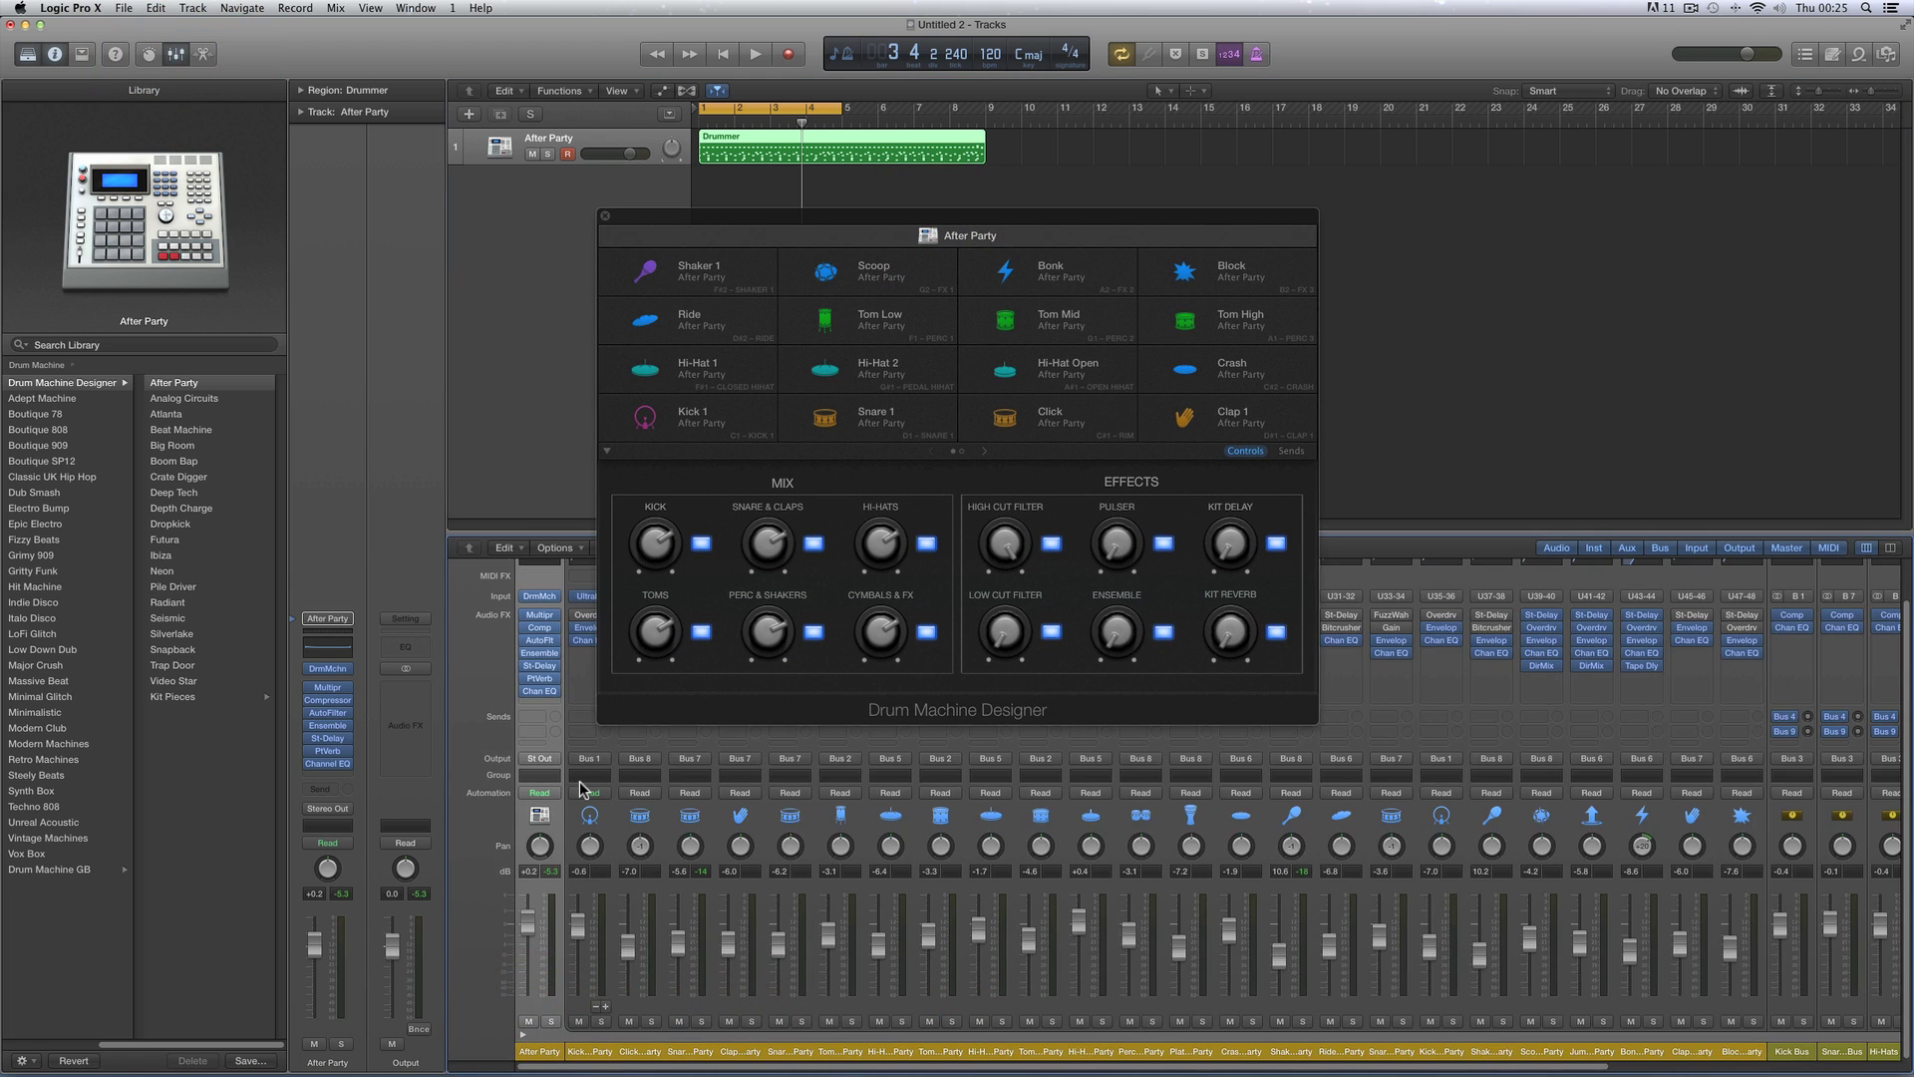
pyautogui.moveTo(563, 533); pyautogui.dragTo(556, 445)
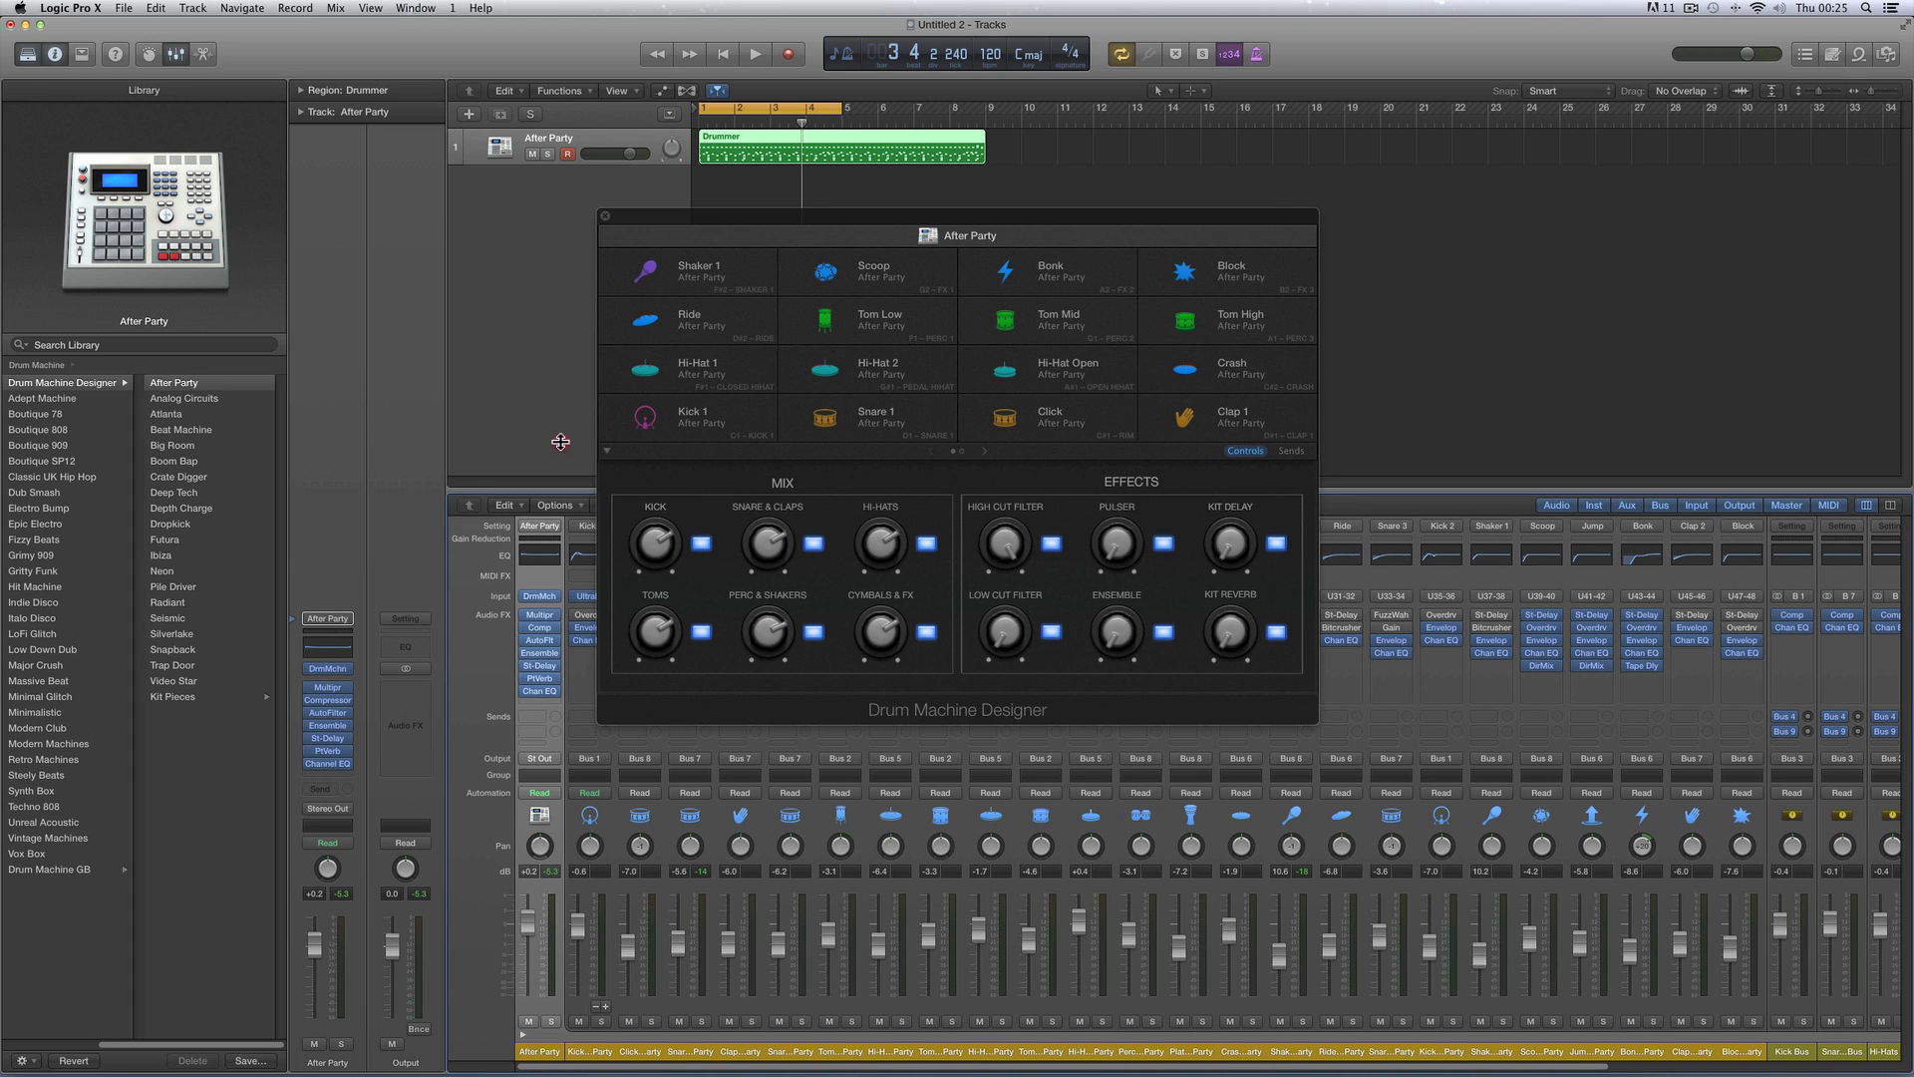
pyautogui.click(598, 1052)
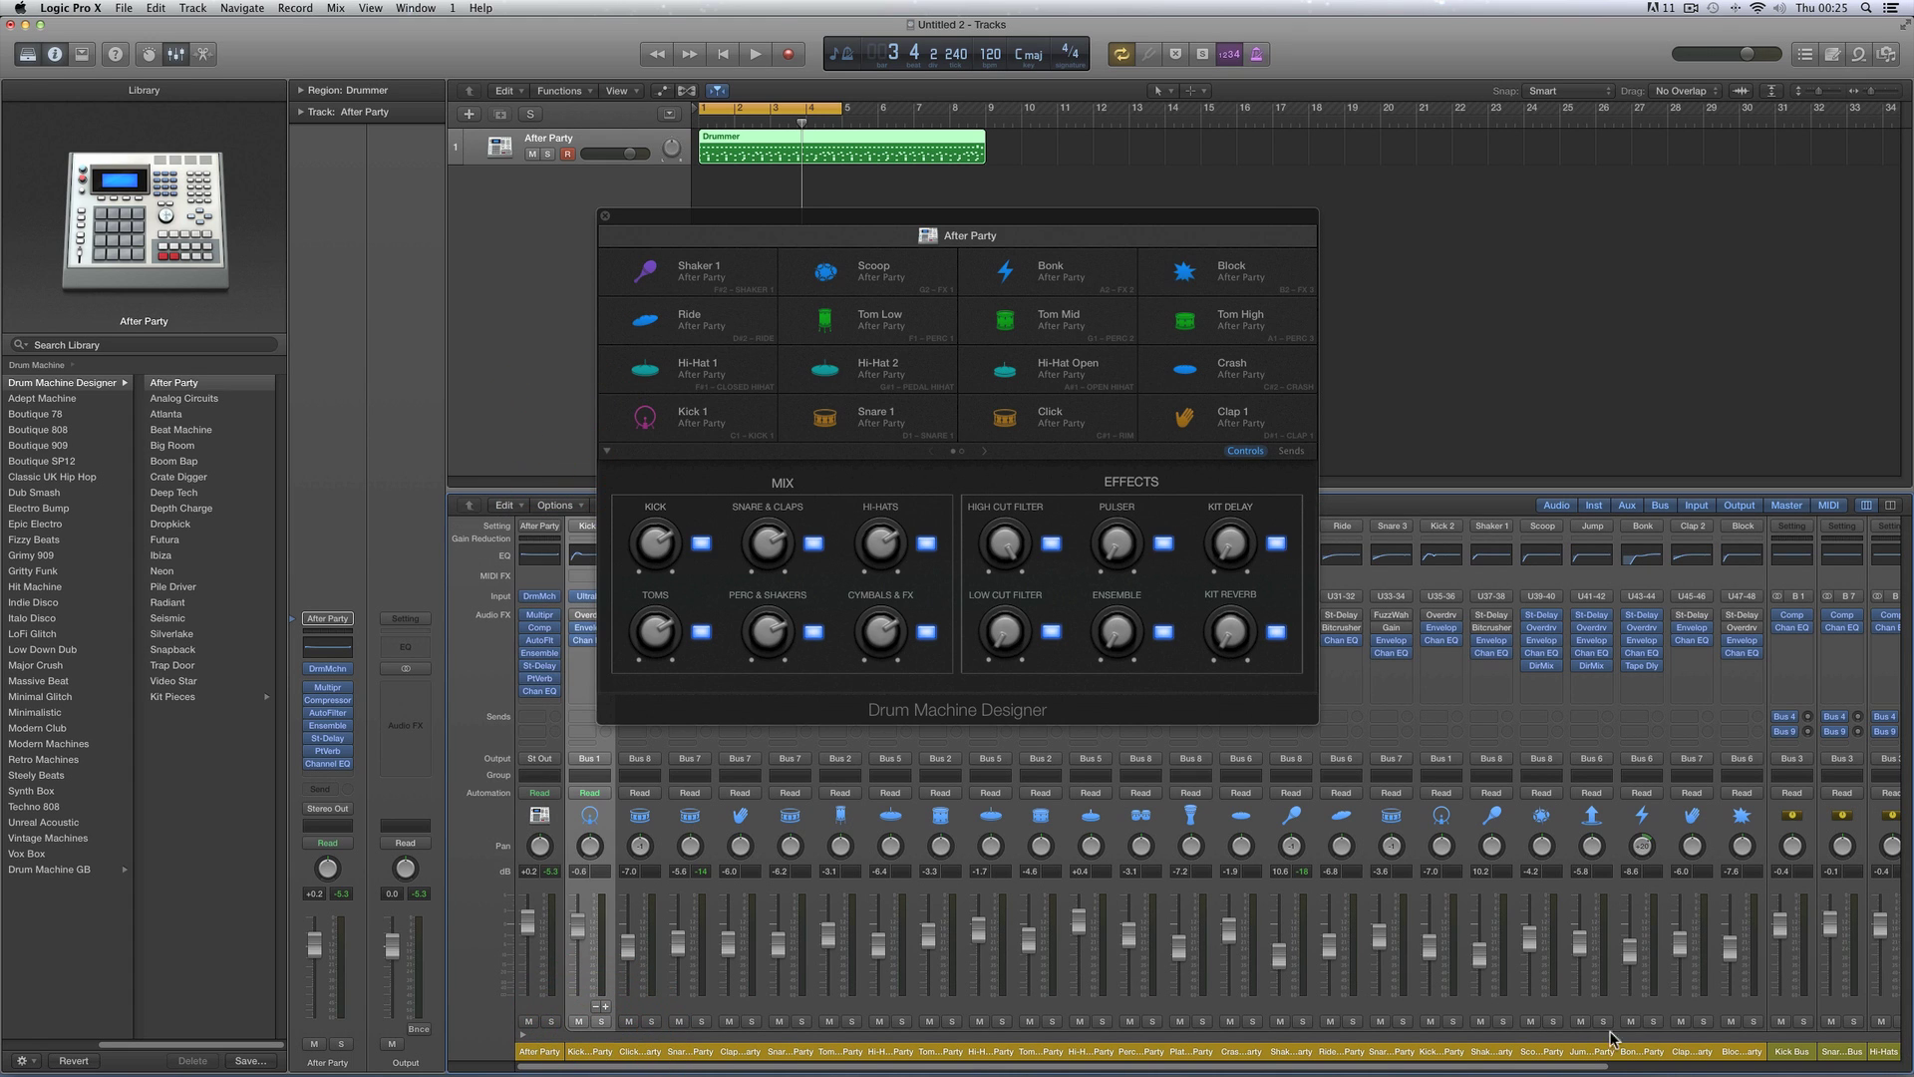
pyautogui.keyDown('shift'); pyautogui.click(1738, 1054); pyautogui.keyUp('shift')
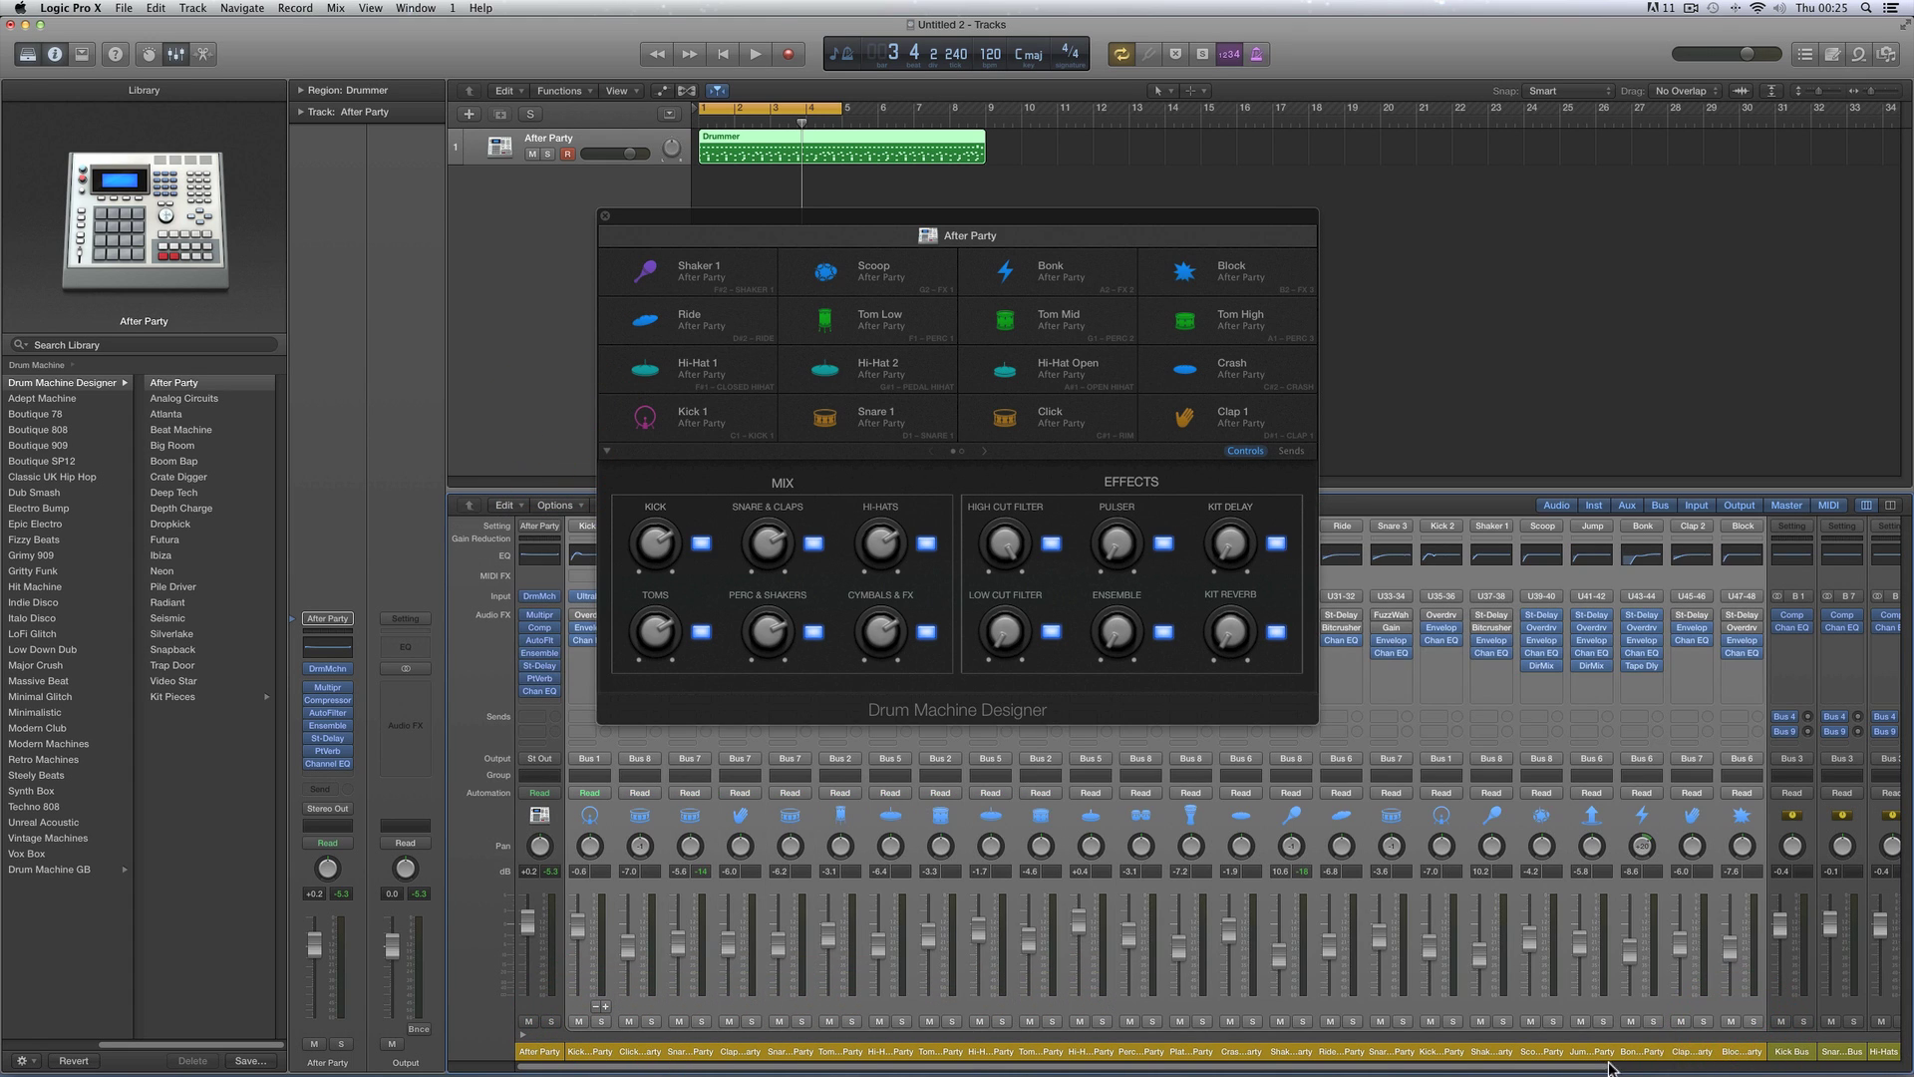
# Select the mixer channels from Kick Bus through Cymbals Bus and move the Drum Machine Designer window clear of the drum pad channels
pyautogui.moveTo(1588, 1066); pyautogui.dragTo(1839, 1067)
pyautogui.click(1429, 1053)
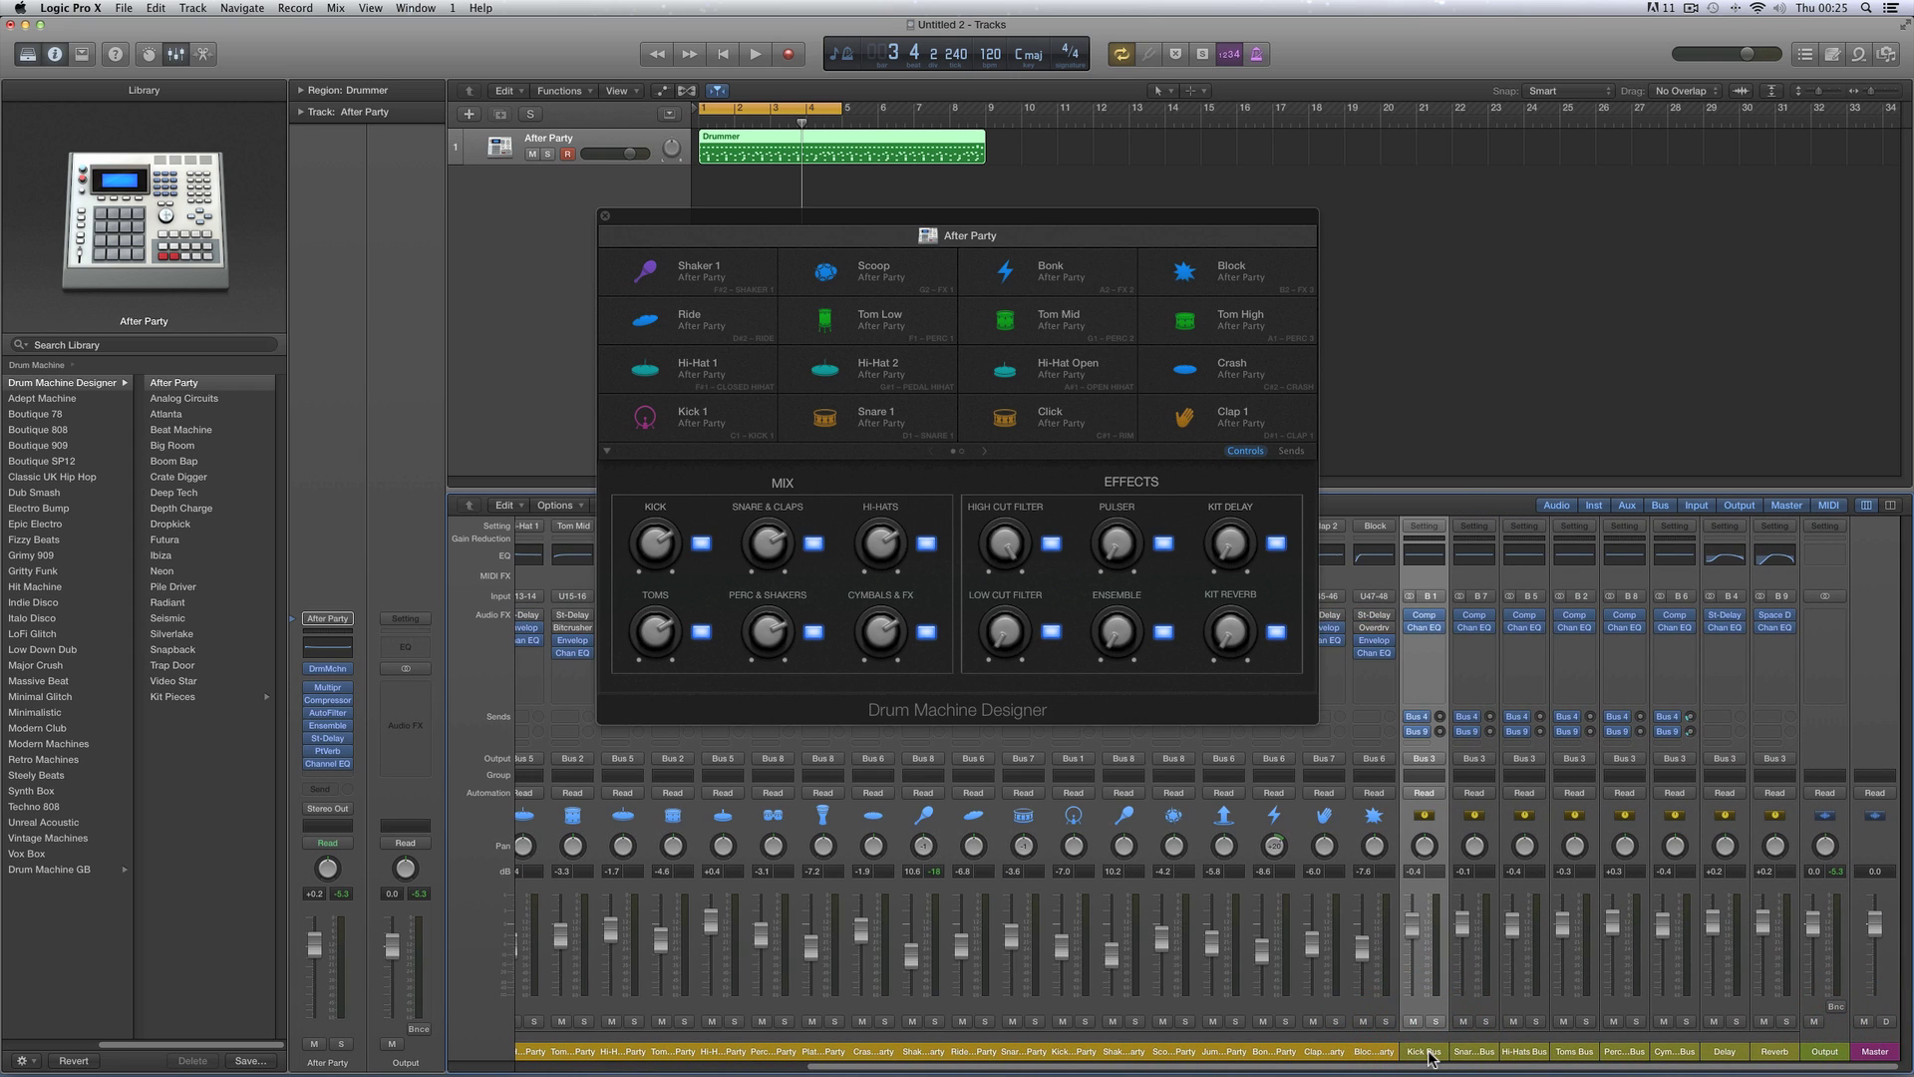
pyautogui.keyDown('shift'); pyautogui.click(1667, 1054); pyautogui.keyUp('shift')
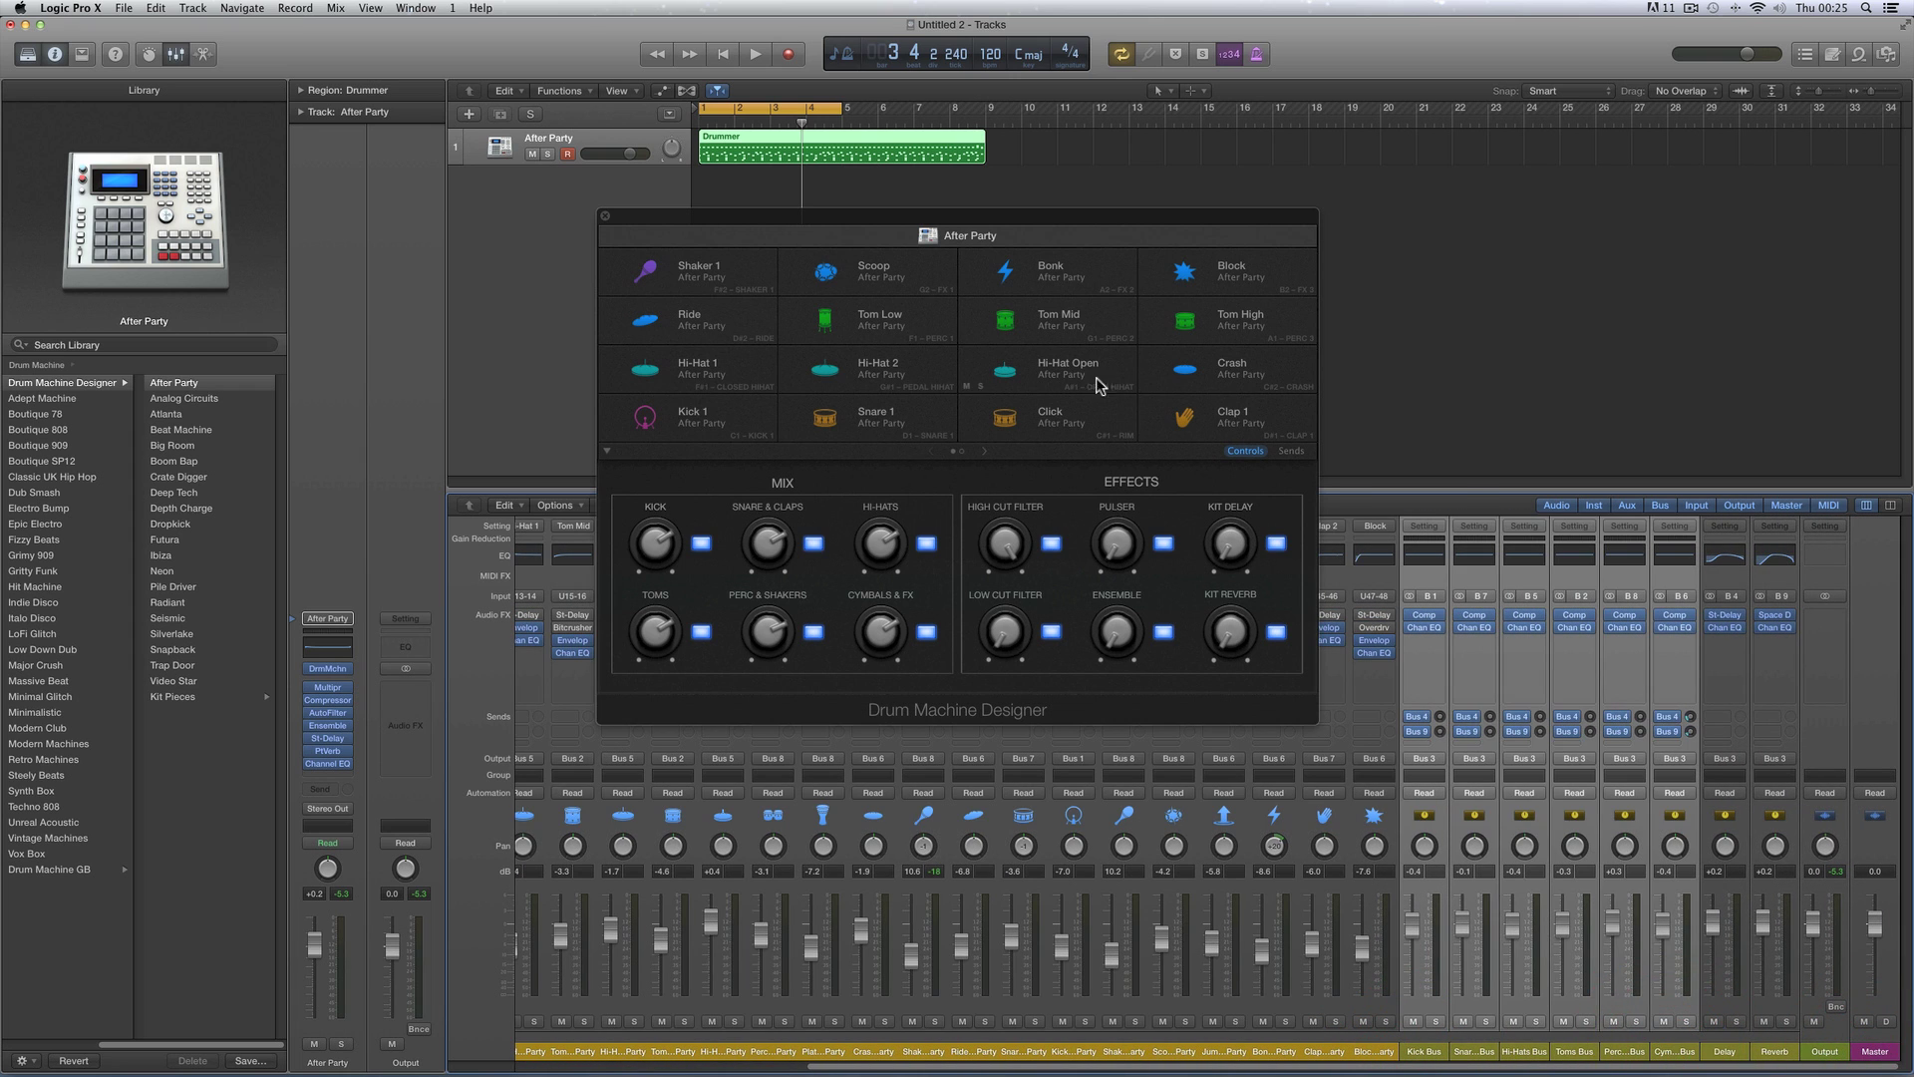
pyautogui.moveTo(970, 221); pyautogui.dragTo(1533, 192)
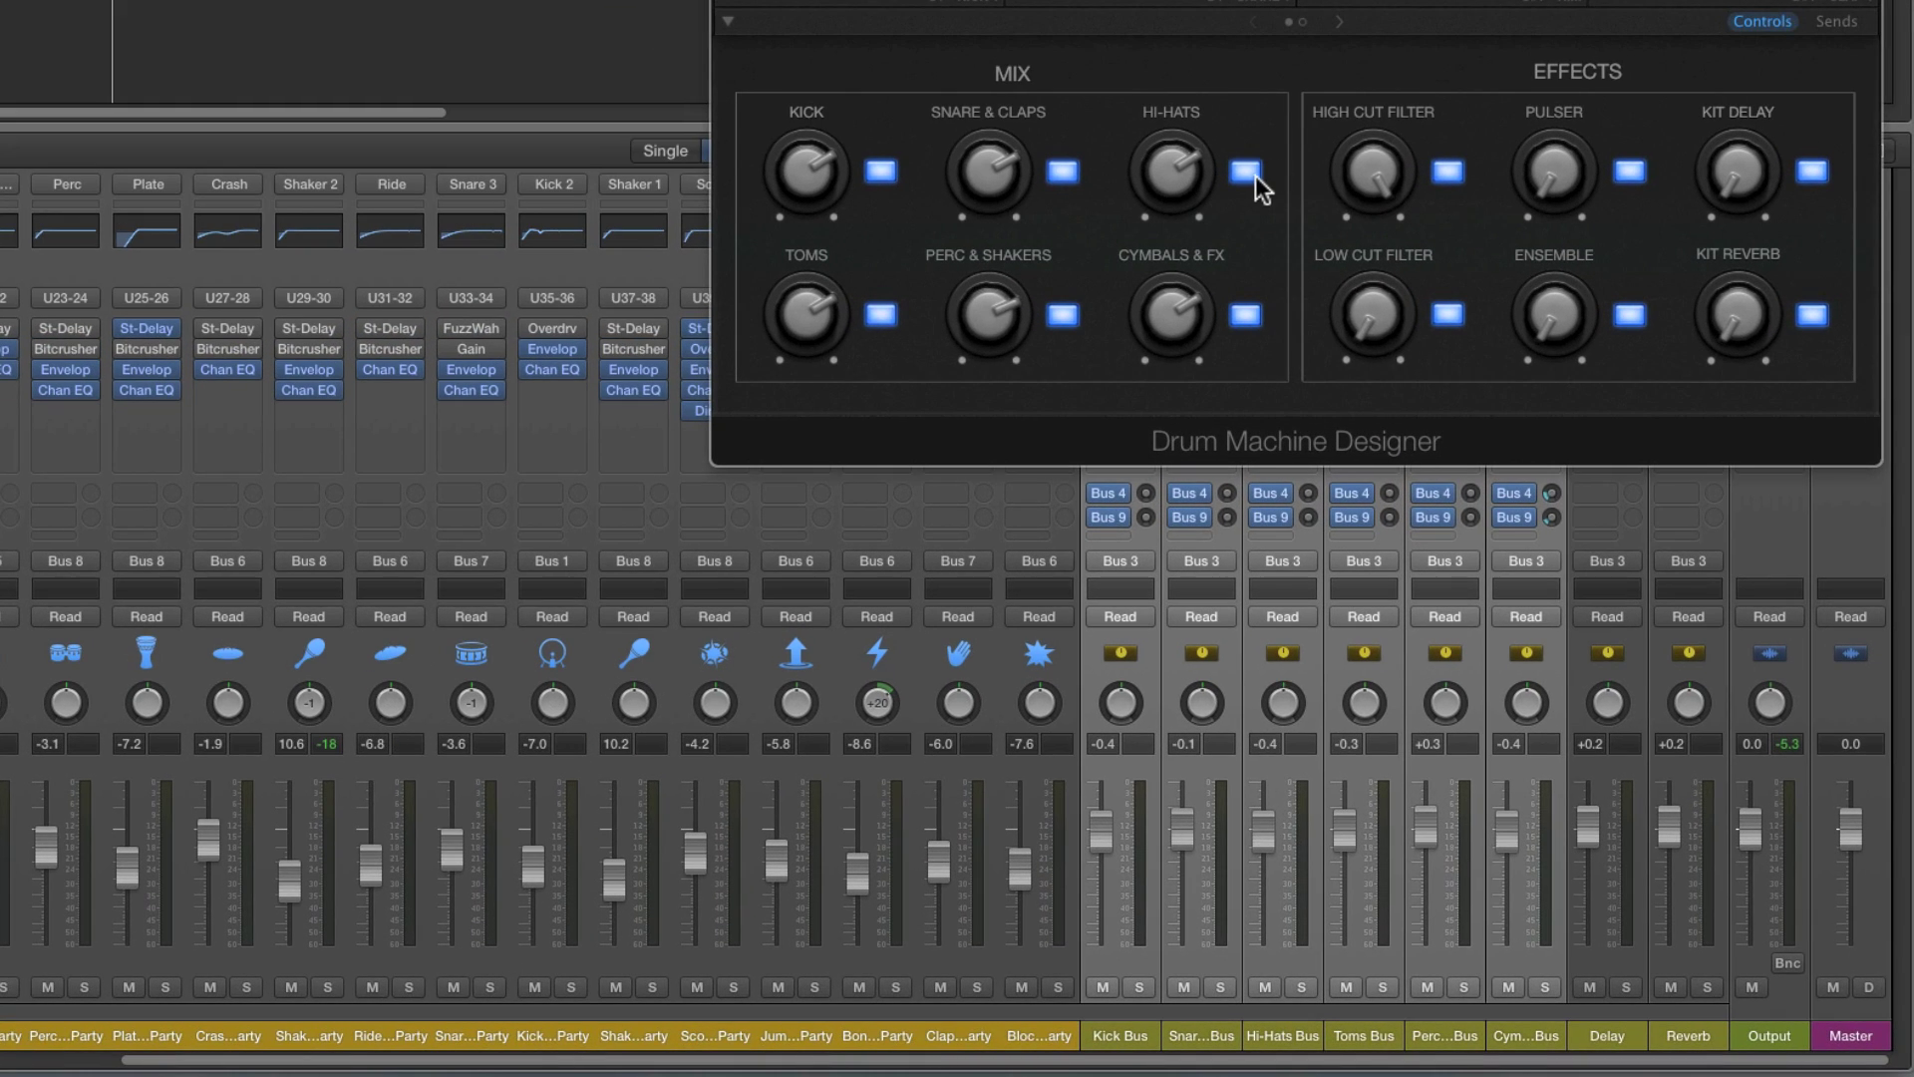
# Adjust the six Mix levels: Kick +0.1, Snare & Claps +0.5, Hi-Hats -1.3, Toms +1.6, Perc & Shakers +1.2 and Cymbals & FX +0.8 dB
pyautogui.click(1001, 72)
pyautogui.moveTo(804, 160)
pyautogui.mouseDown()
pyautogui.moveTo(816, 260)
pyautogui.moveTo(803, 164)
pyautogui.mouseUp()
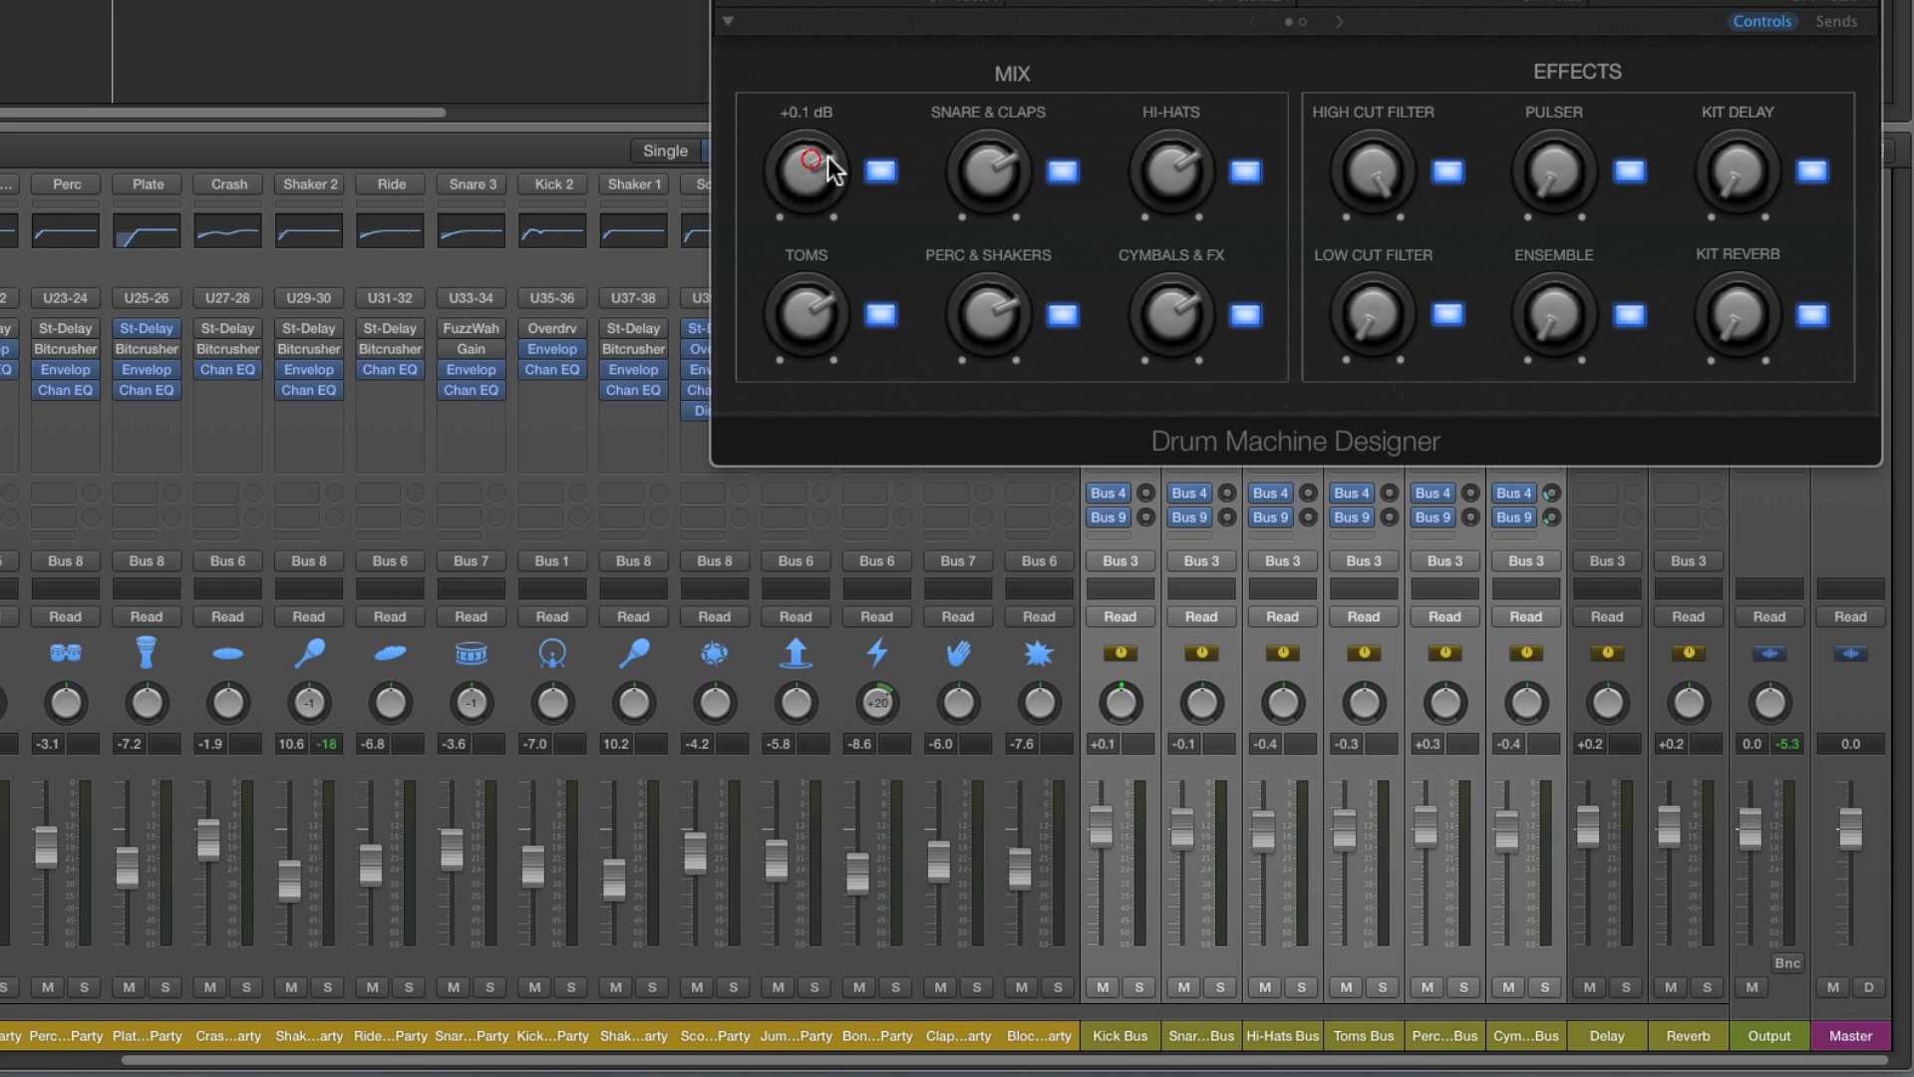
pyautogui.moveTo(989, 160)
pyautogui.mouseDown()
pyautogui.moveTo(991, 223)
pyautogui.moveTo(991, 159)
pyautogui.mouseUp()
pyautogui.moveTo(1172, 167)
pyautogui.mouseDown()
pyautogui.moveTo(1180, 256)
pyautogui.moveTo(1179, 152)
pyautogui.mouseUp()
pyautogui.moveTo(805, 309); pyautogui.dragTo(810, 250)
pyautogui.moveTo(997, 332); pyautogui.dragTo(999, 319)
pyautogui.moveTo(1173, 311); pyautogui.dragTo(1175, 291)
pyautogui.moveTo(989, 303); pyautogui.dragTo(972, 261)
# Switch the Kick and Snare & Claps groups off and back on to demonstrate the mutes on their buses
pyautogui.click(884, 174)
pyautogui.click(1062, 173)
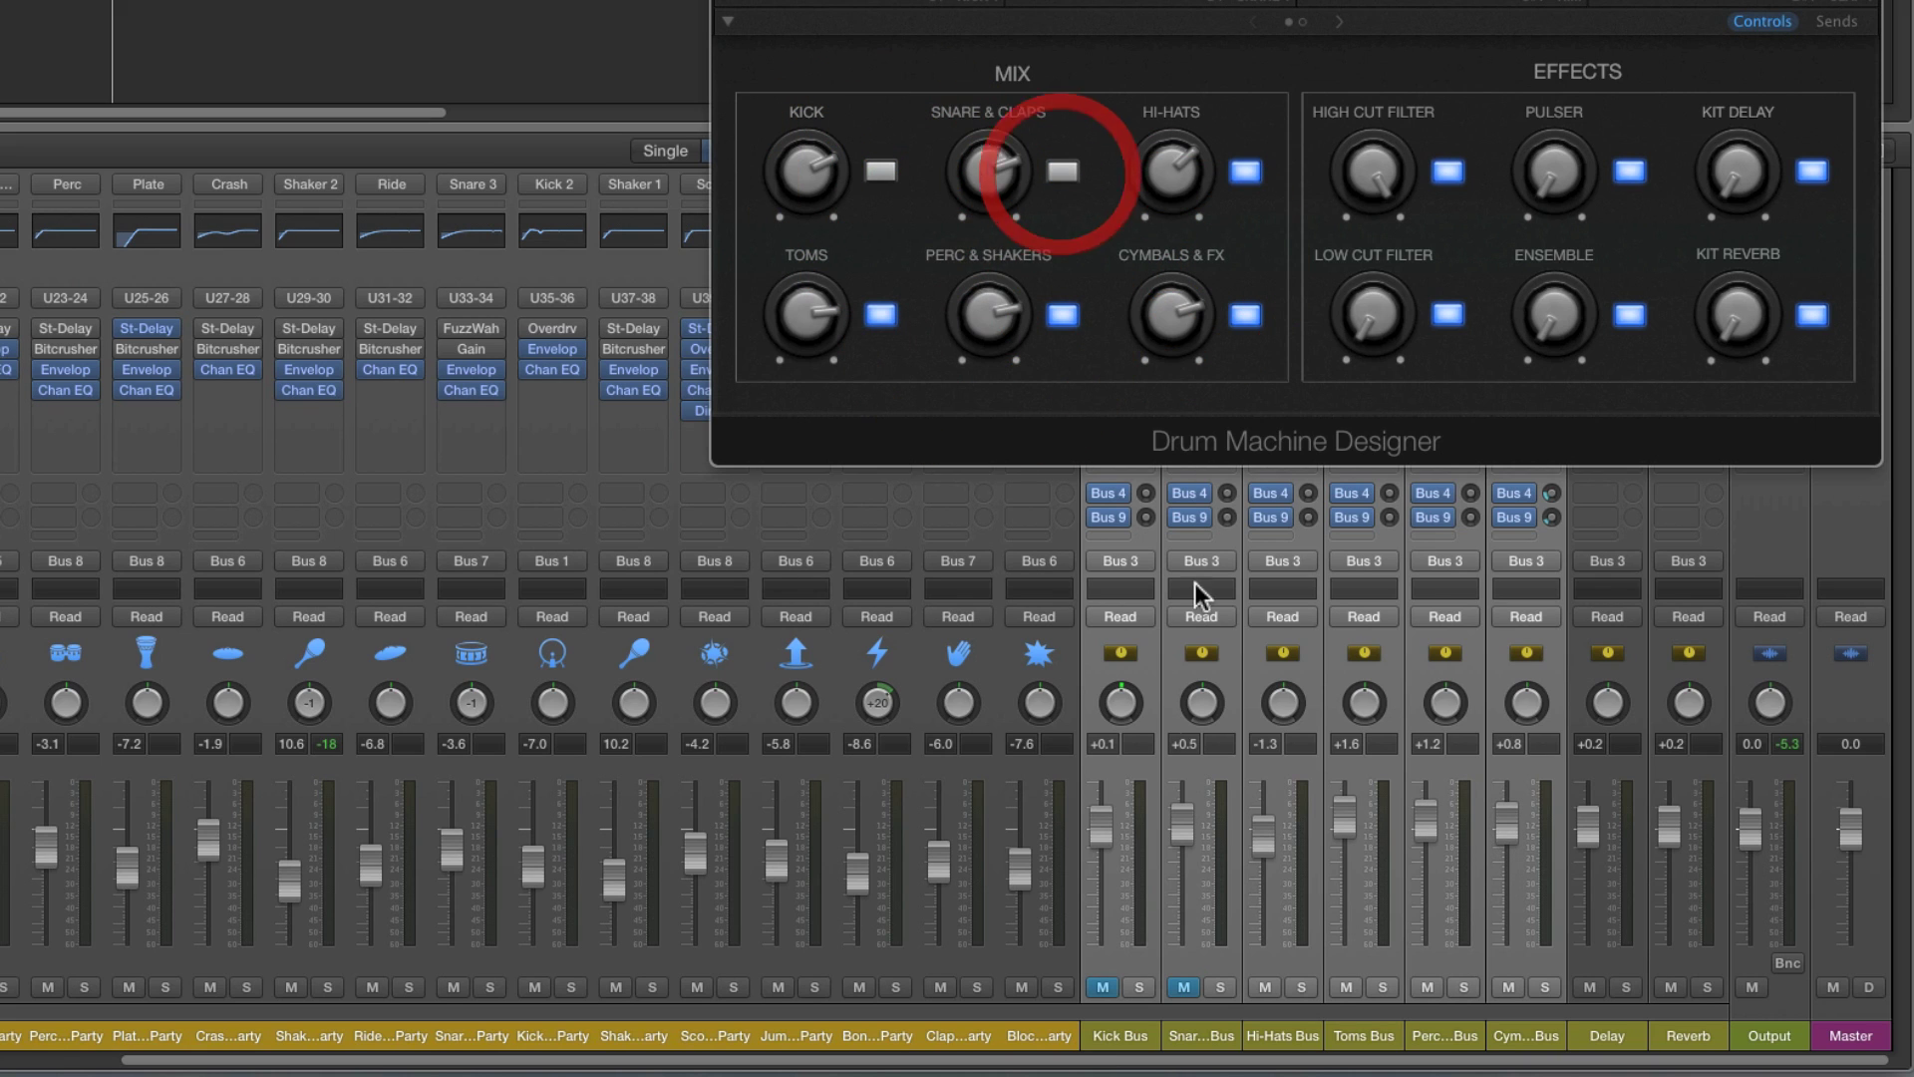
pyautogui.click(1061, 172)
pyautogui.click(880, 171)
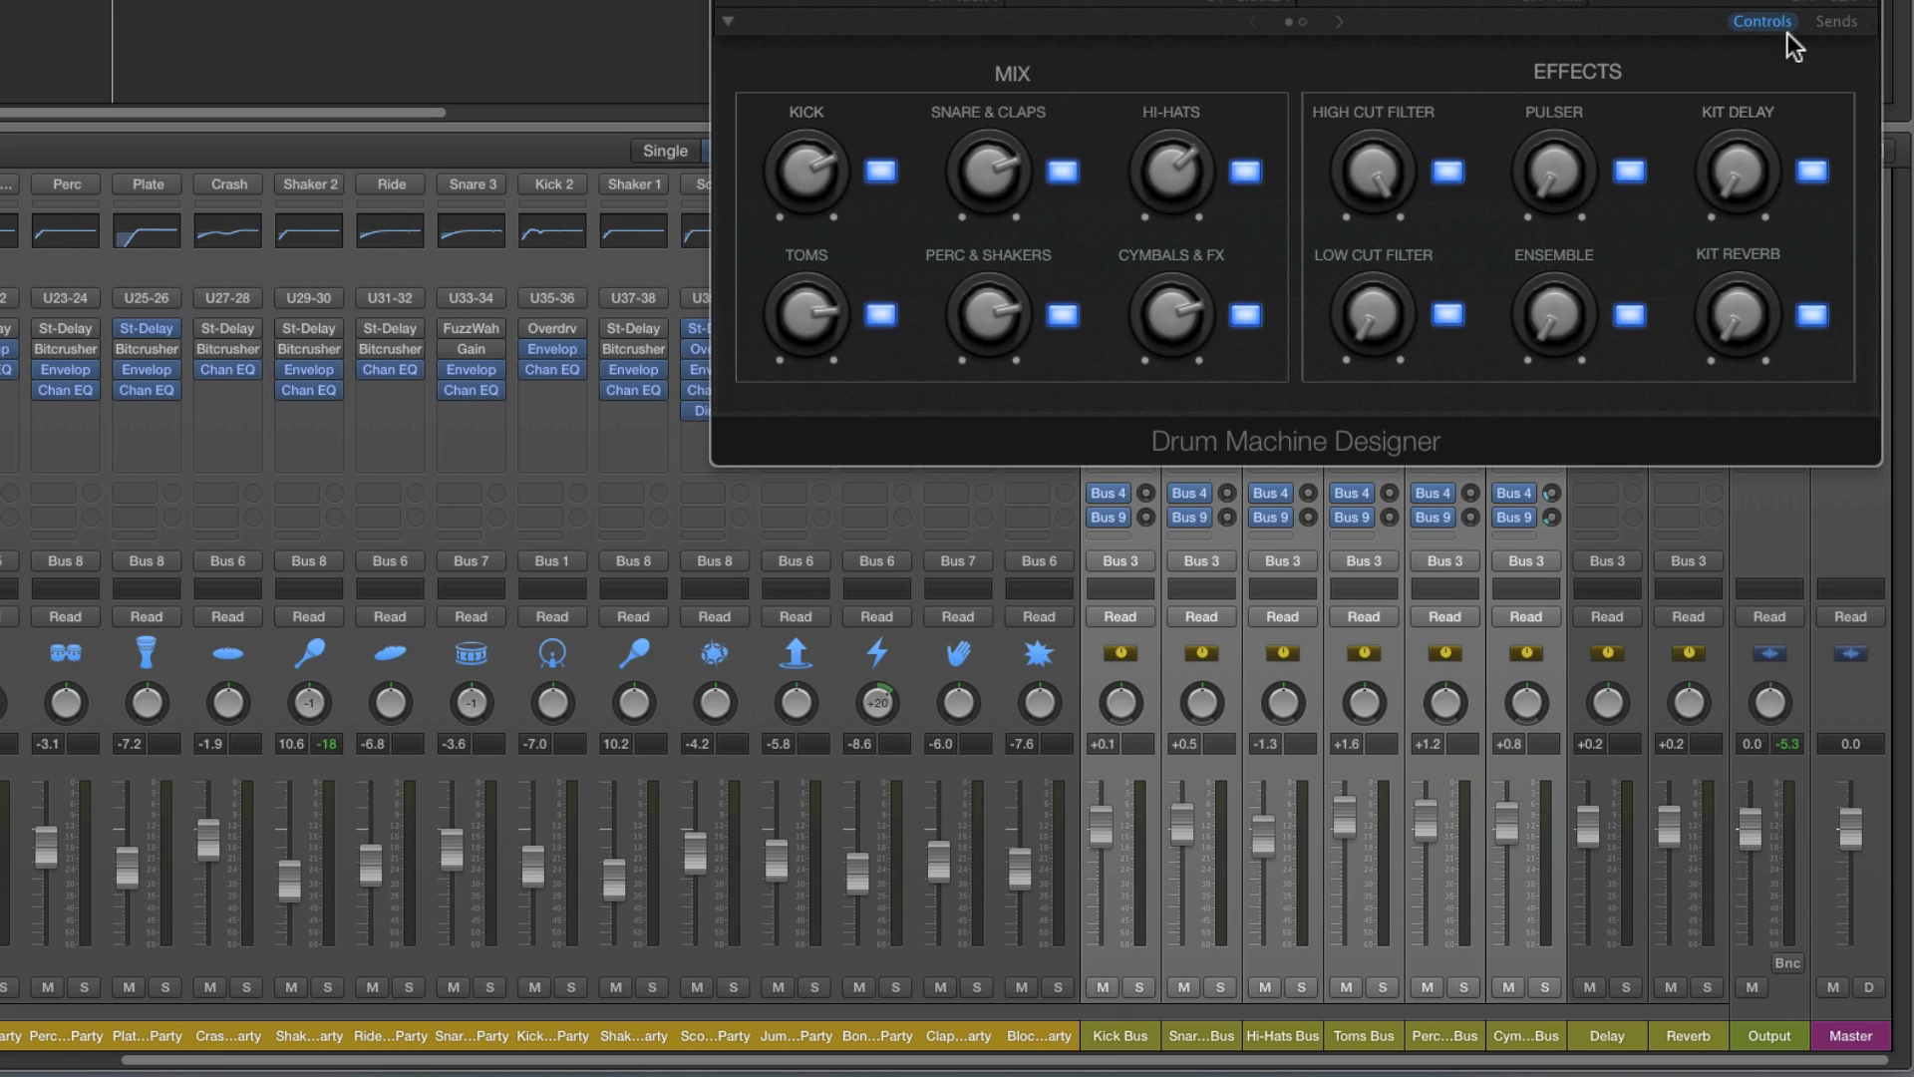
# Show the kit's Sends page and select the Delay channel, then reselect the Kick through Cymbals buses feeding it
pyautogui.click(1835, 21)
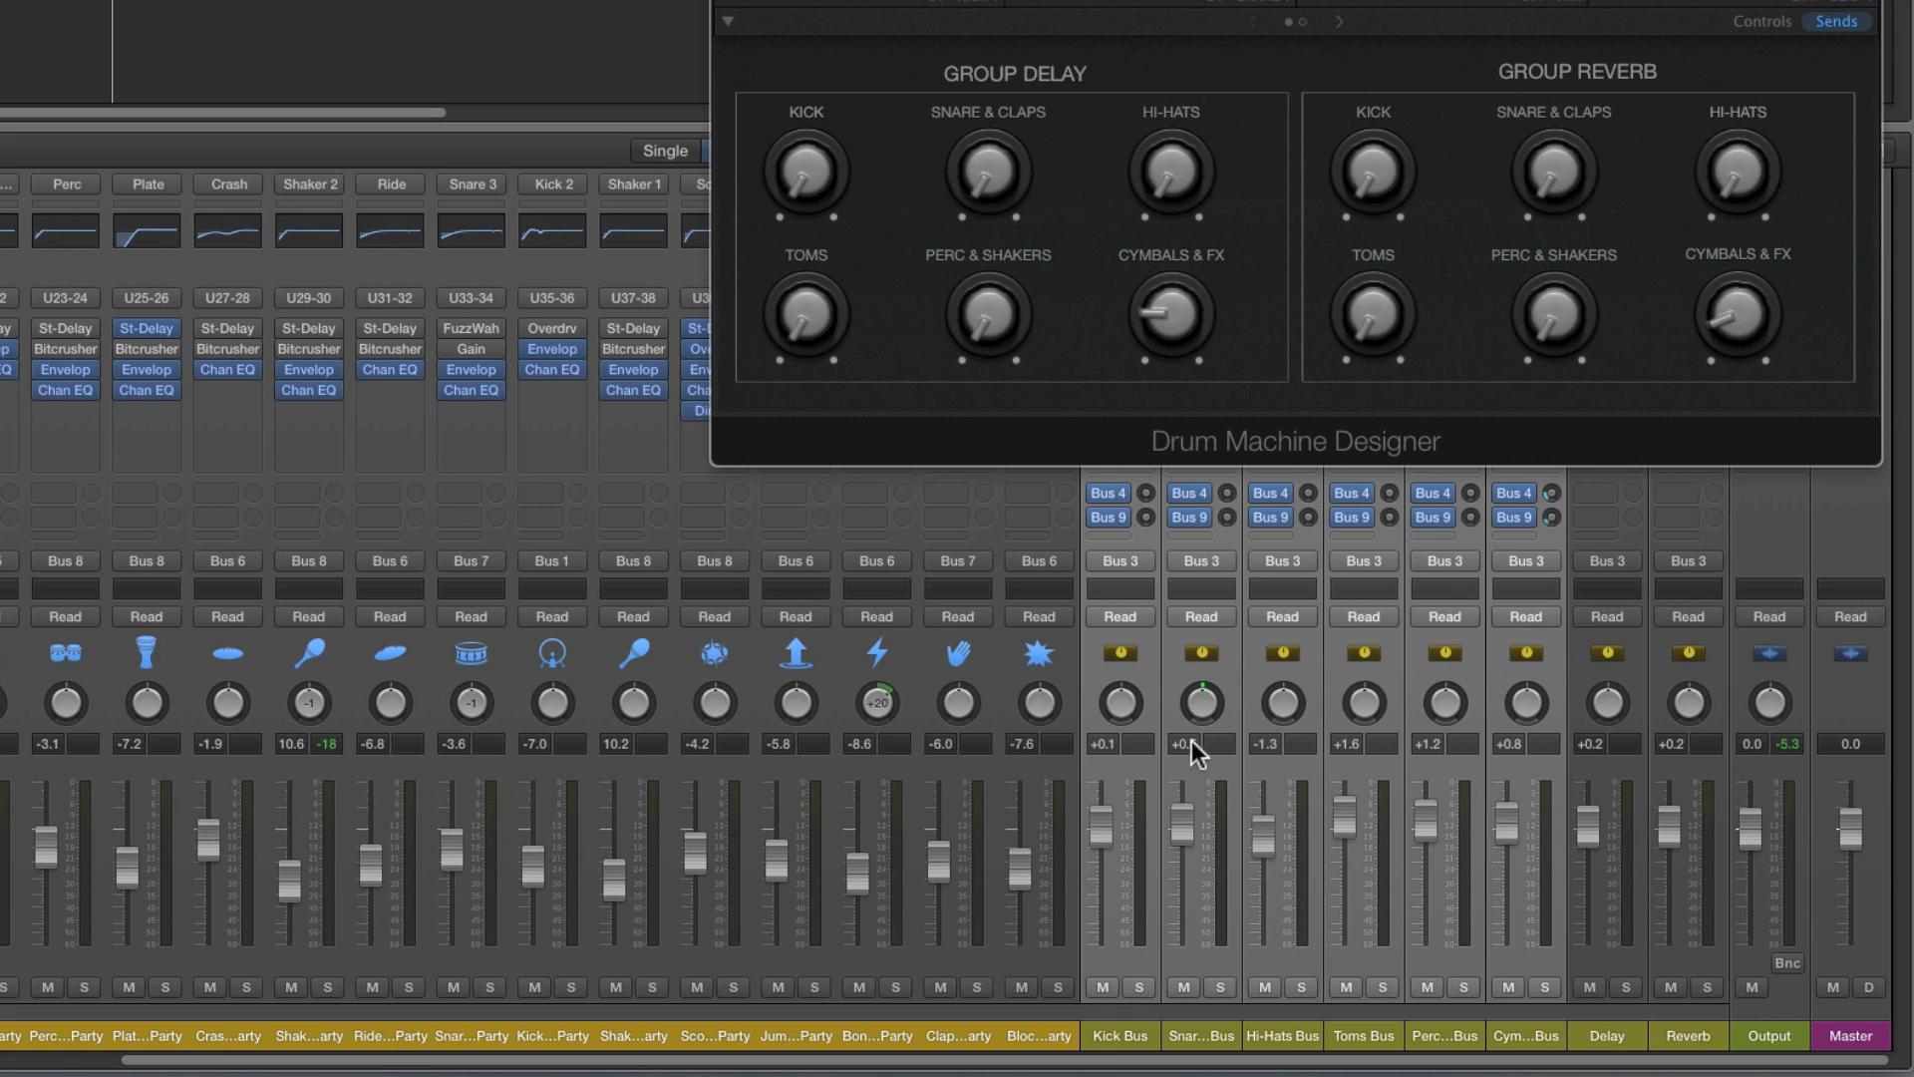
pyautogui.moveTo(1108, 499)
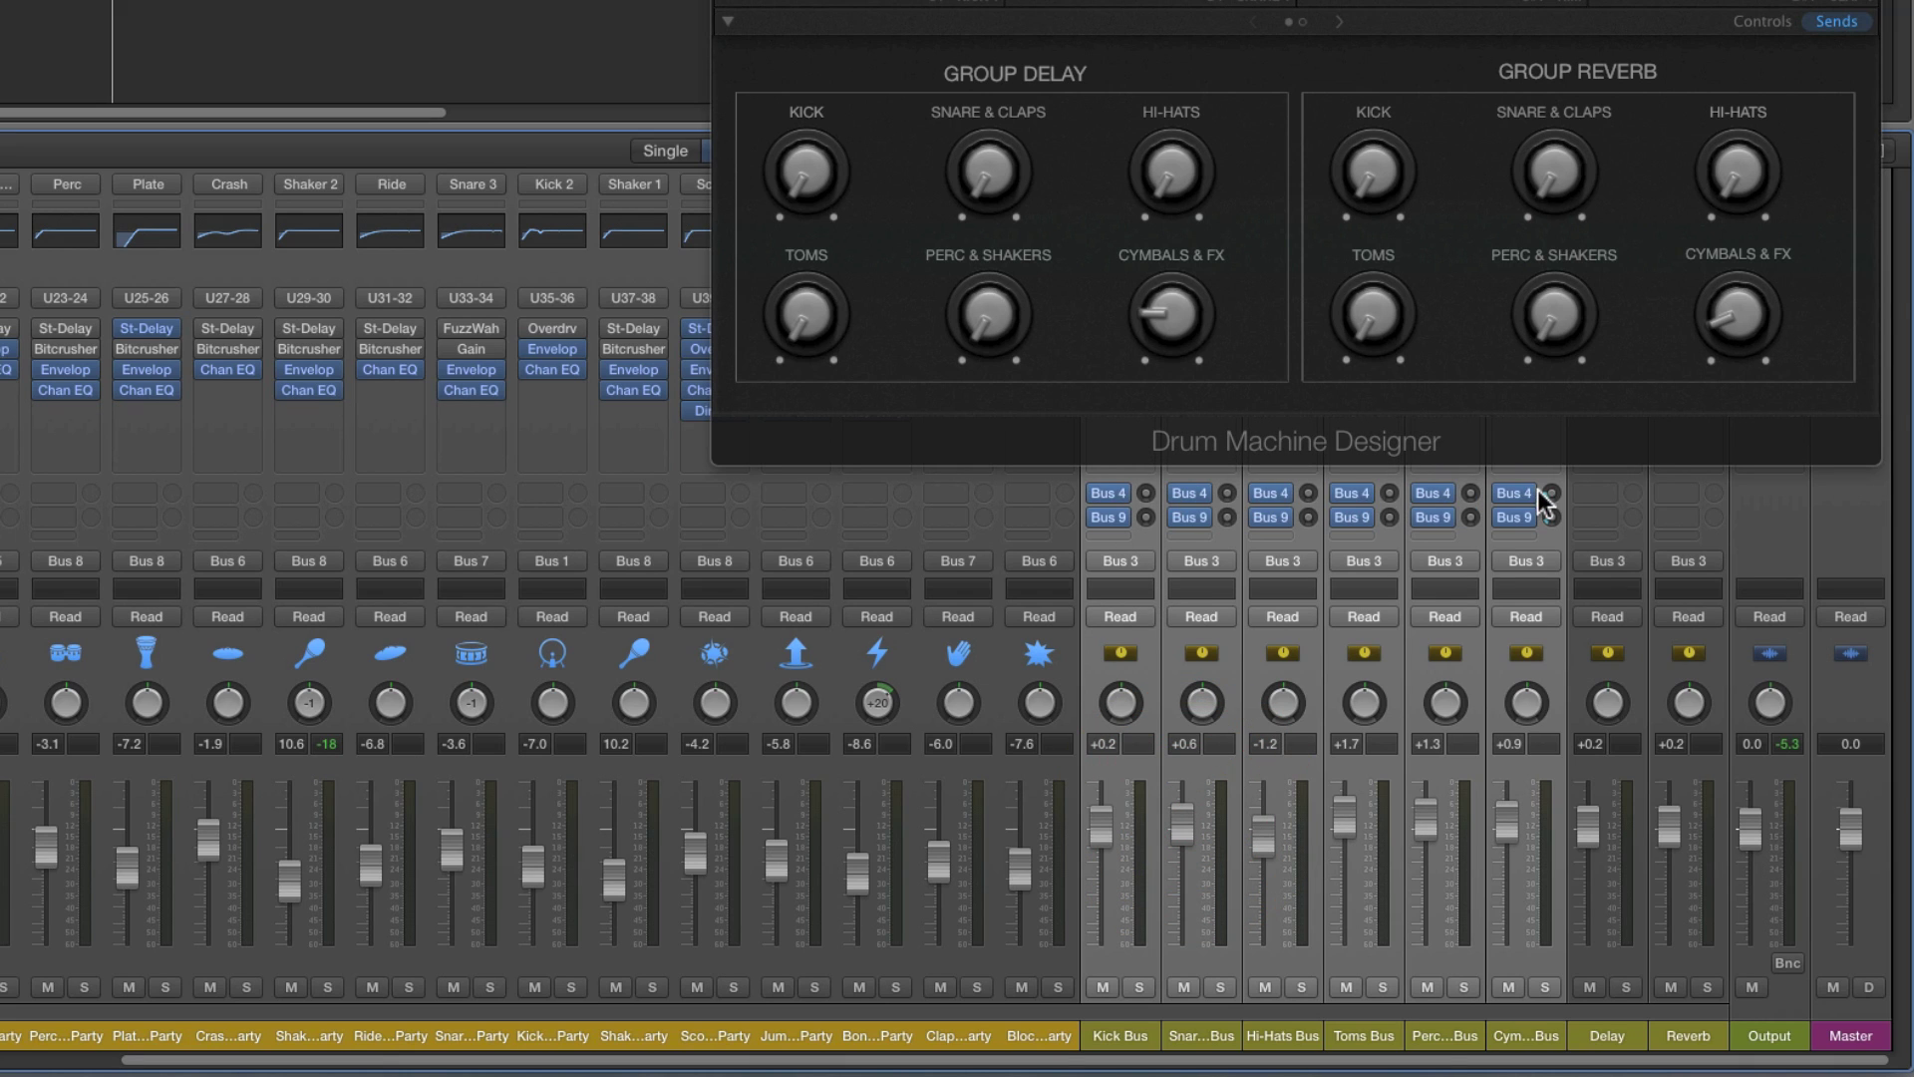
pyautogui.click(1606, 1037)
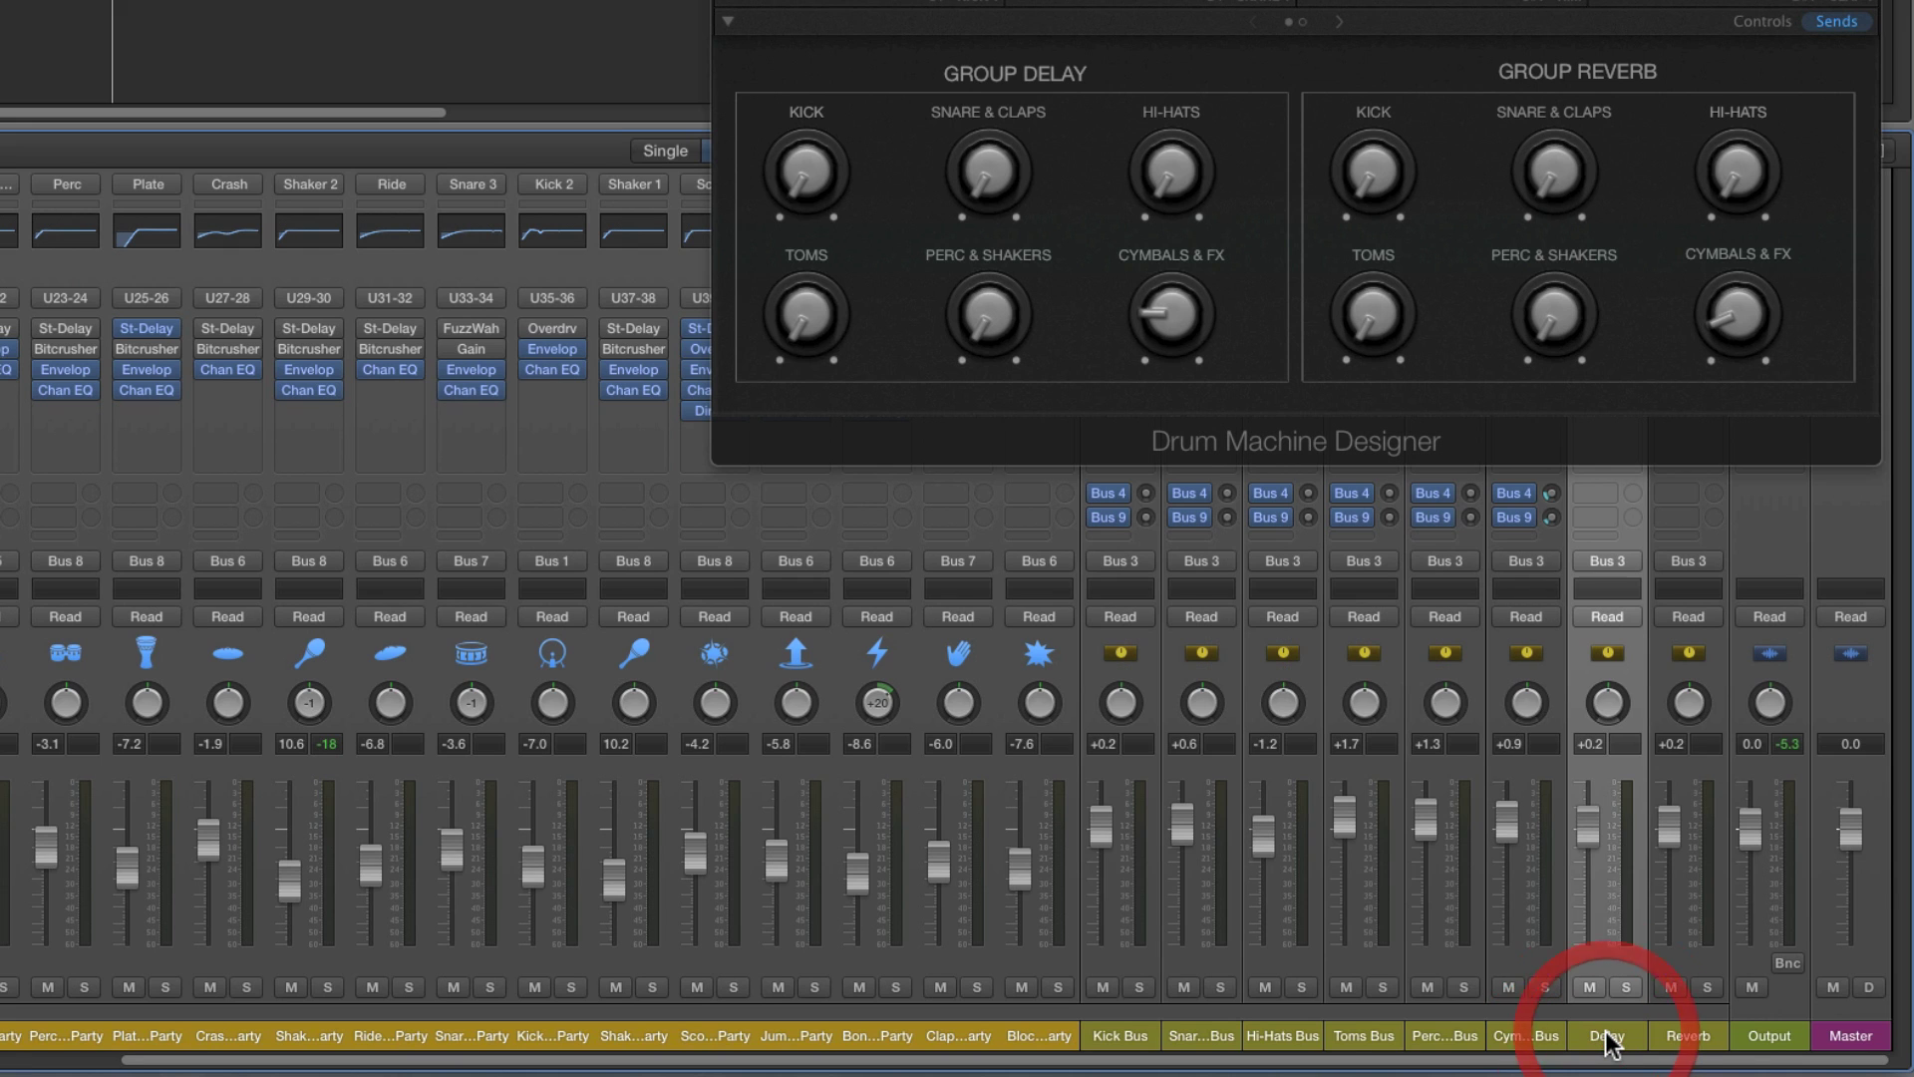
pyautogui.click(1156, 1037)
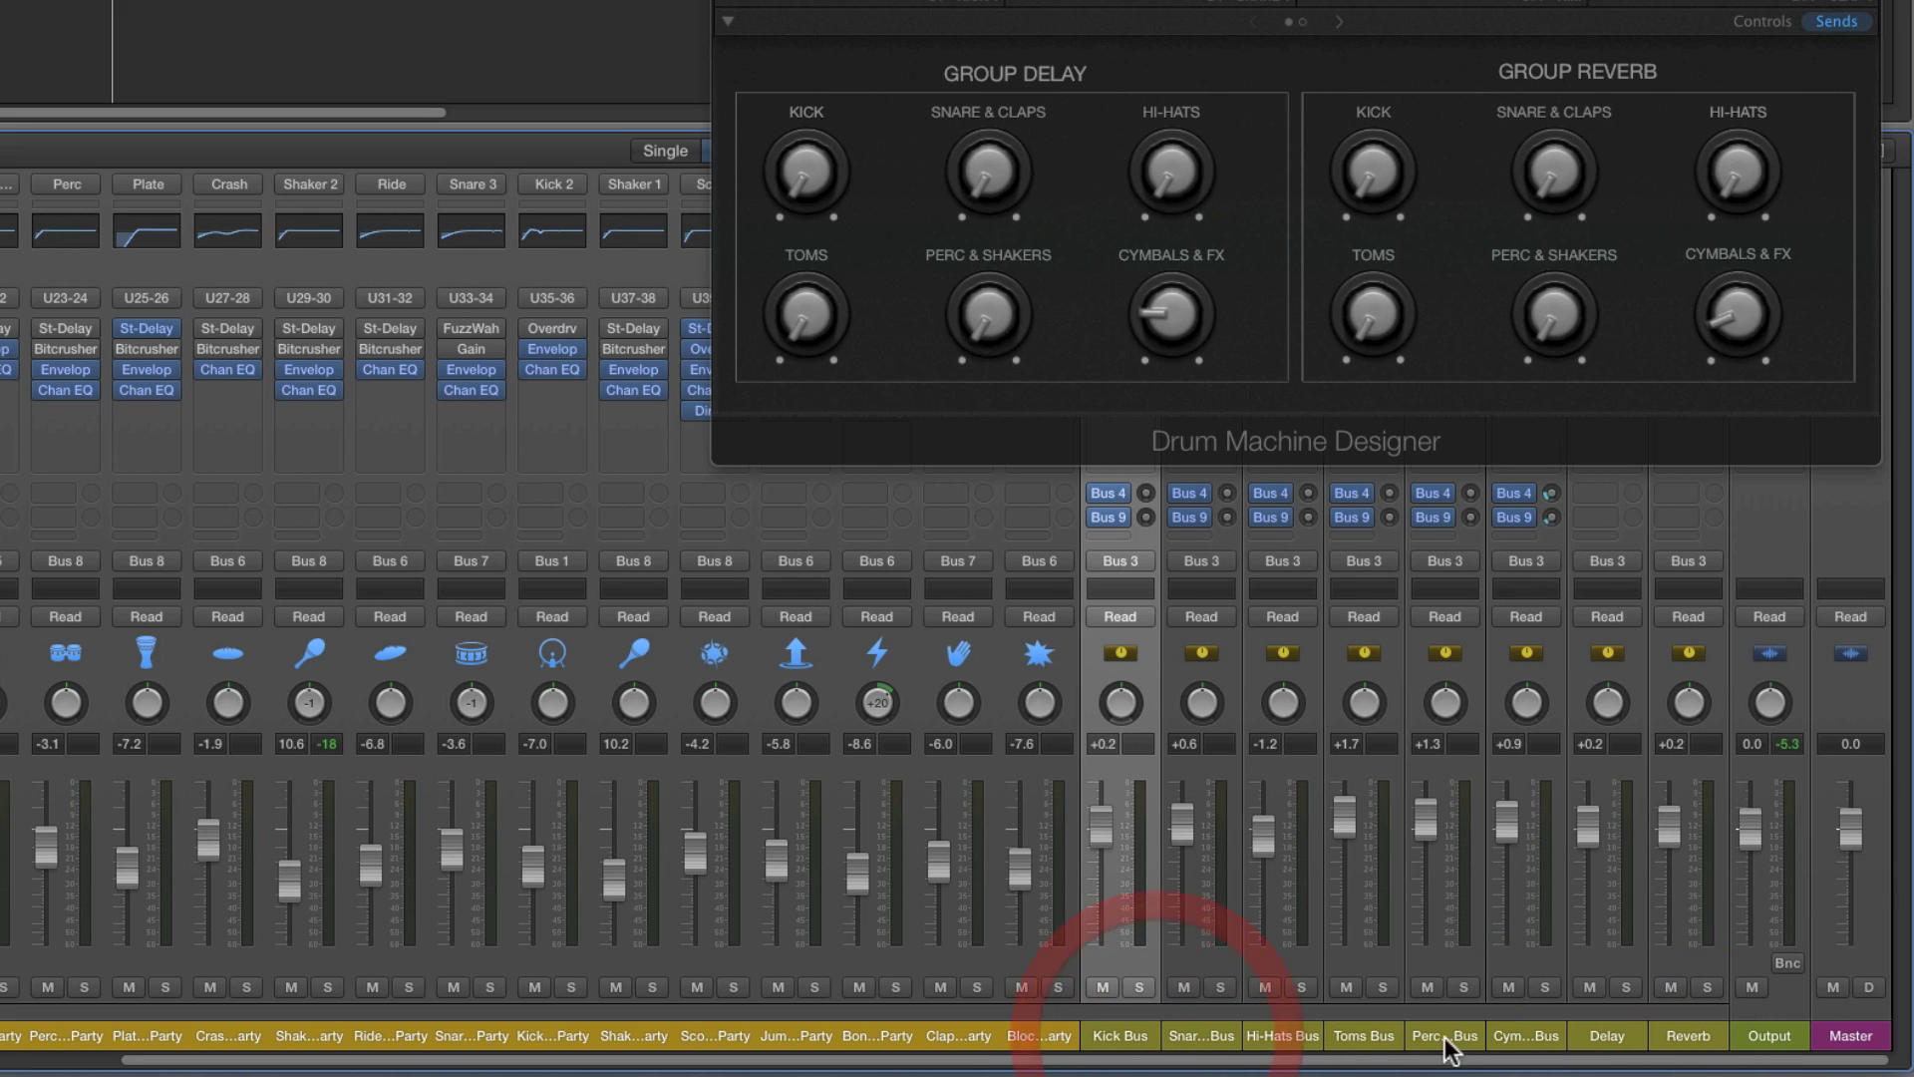
pyautogui.keyDown('shift'); pyautogui.click(1523, 1037); pyautogui.keyUp('shift')
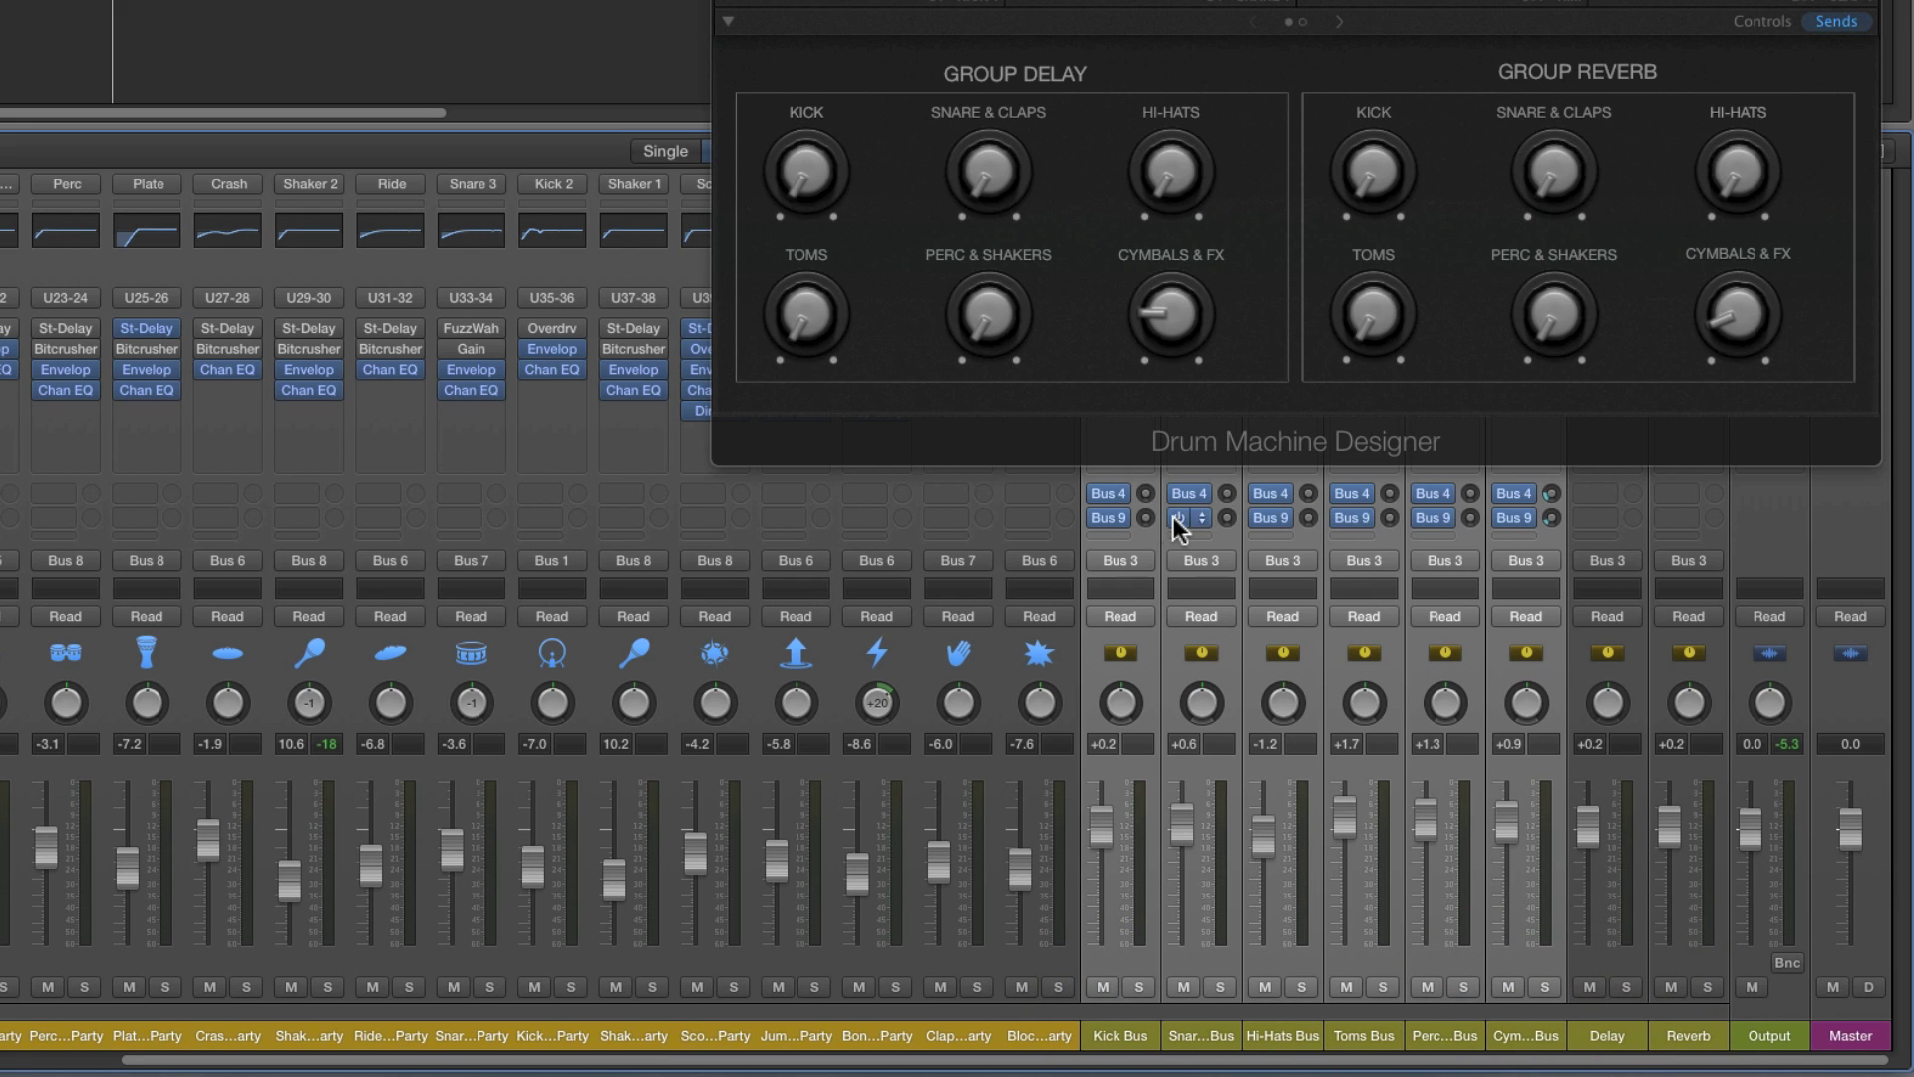
# Select the Reverb channel and then reselect the Kick through Cymbals buses that send to it
pyautogui.click(1688, 1037)
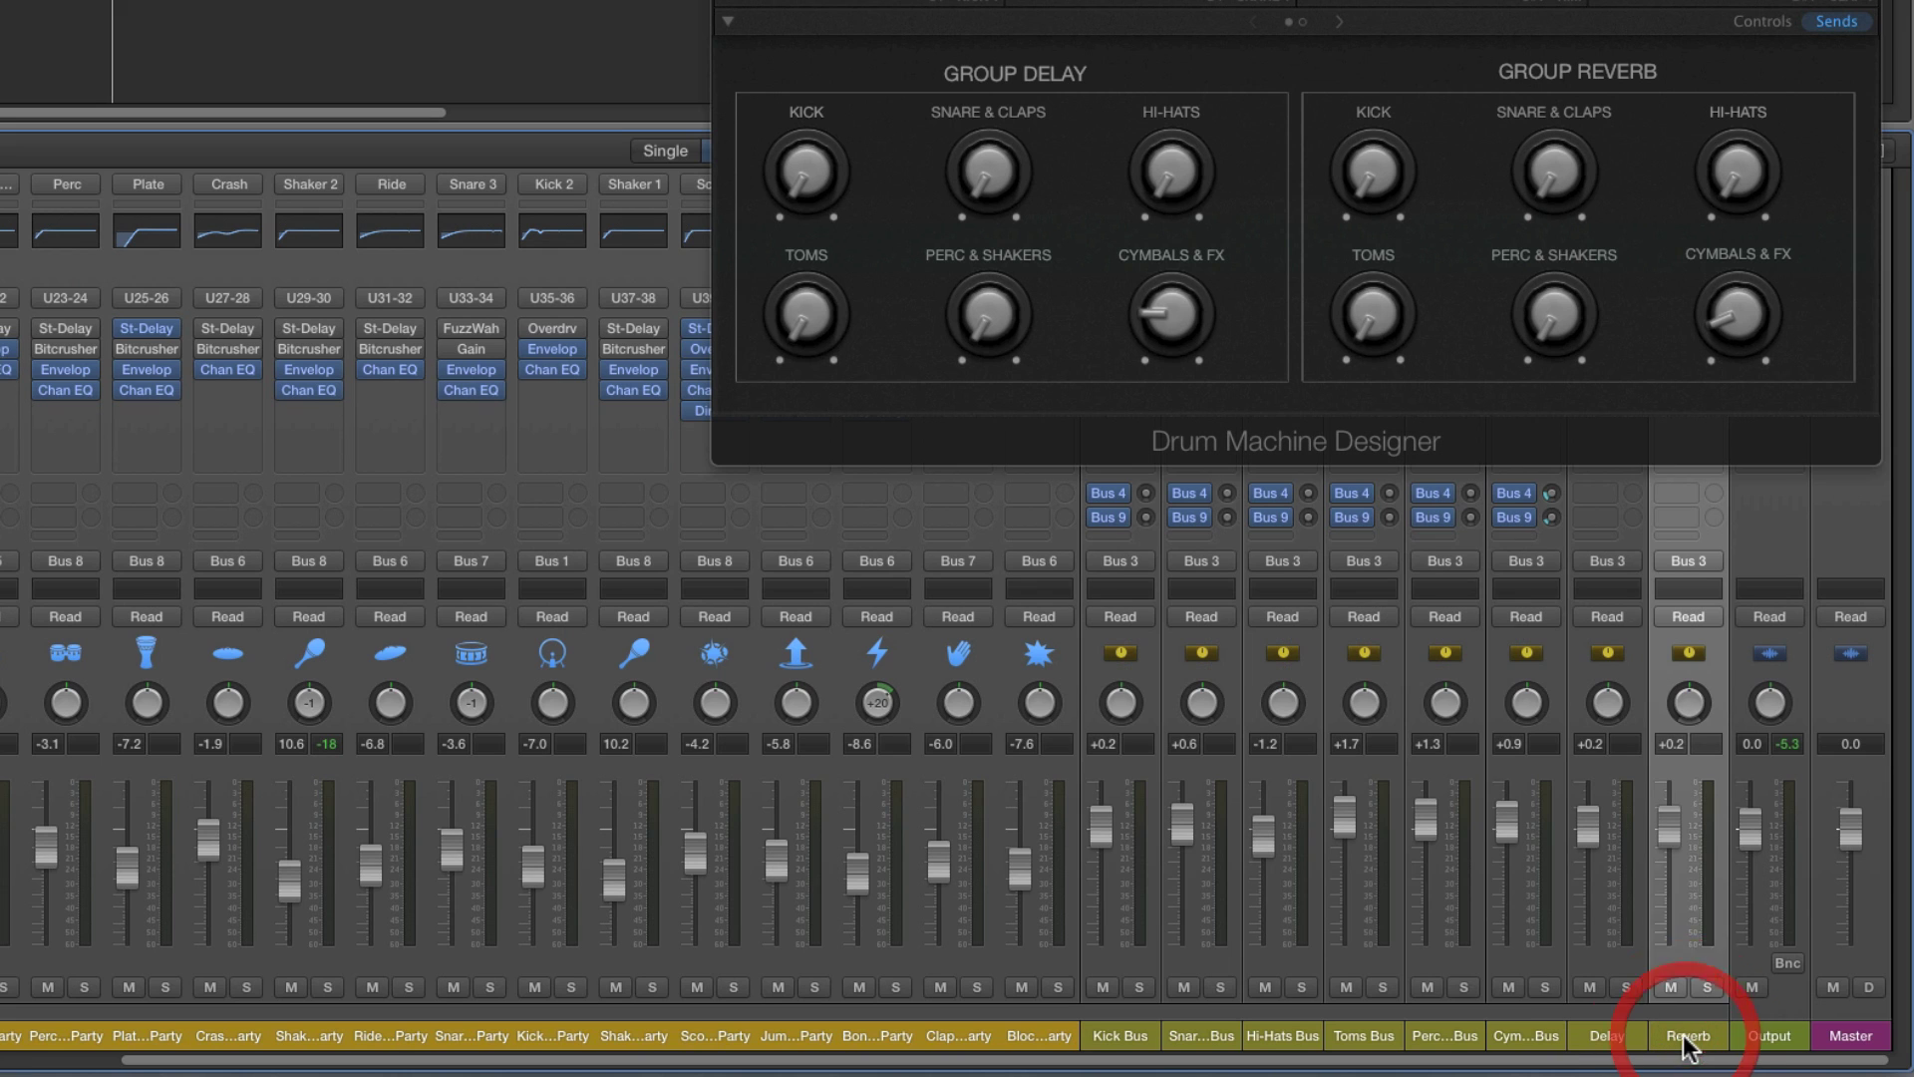
pyautogui.click(1116, 1037)
pyautogui.keyDown('shift'); pyautogui.click(1527, 1036); pyautogui.keyUp('shift')
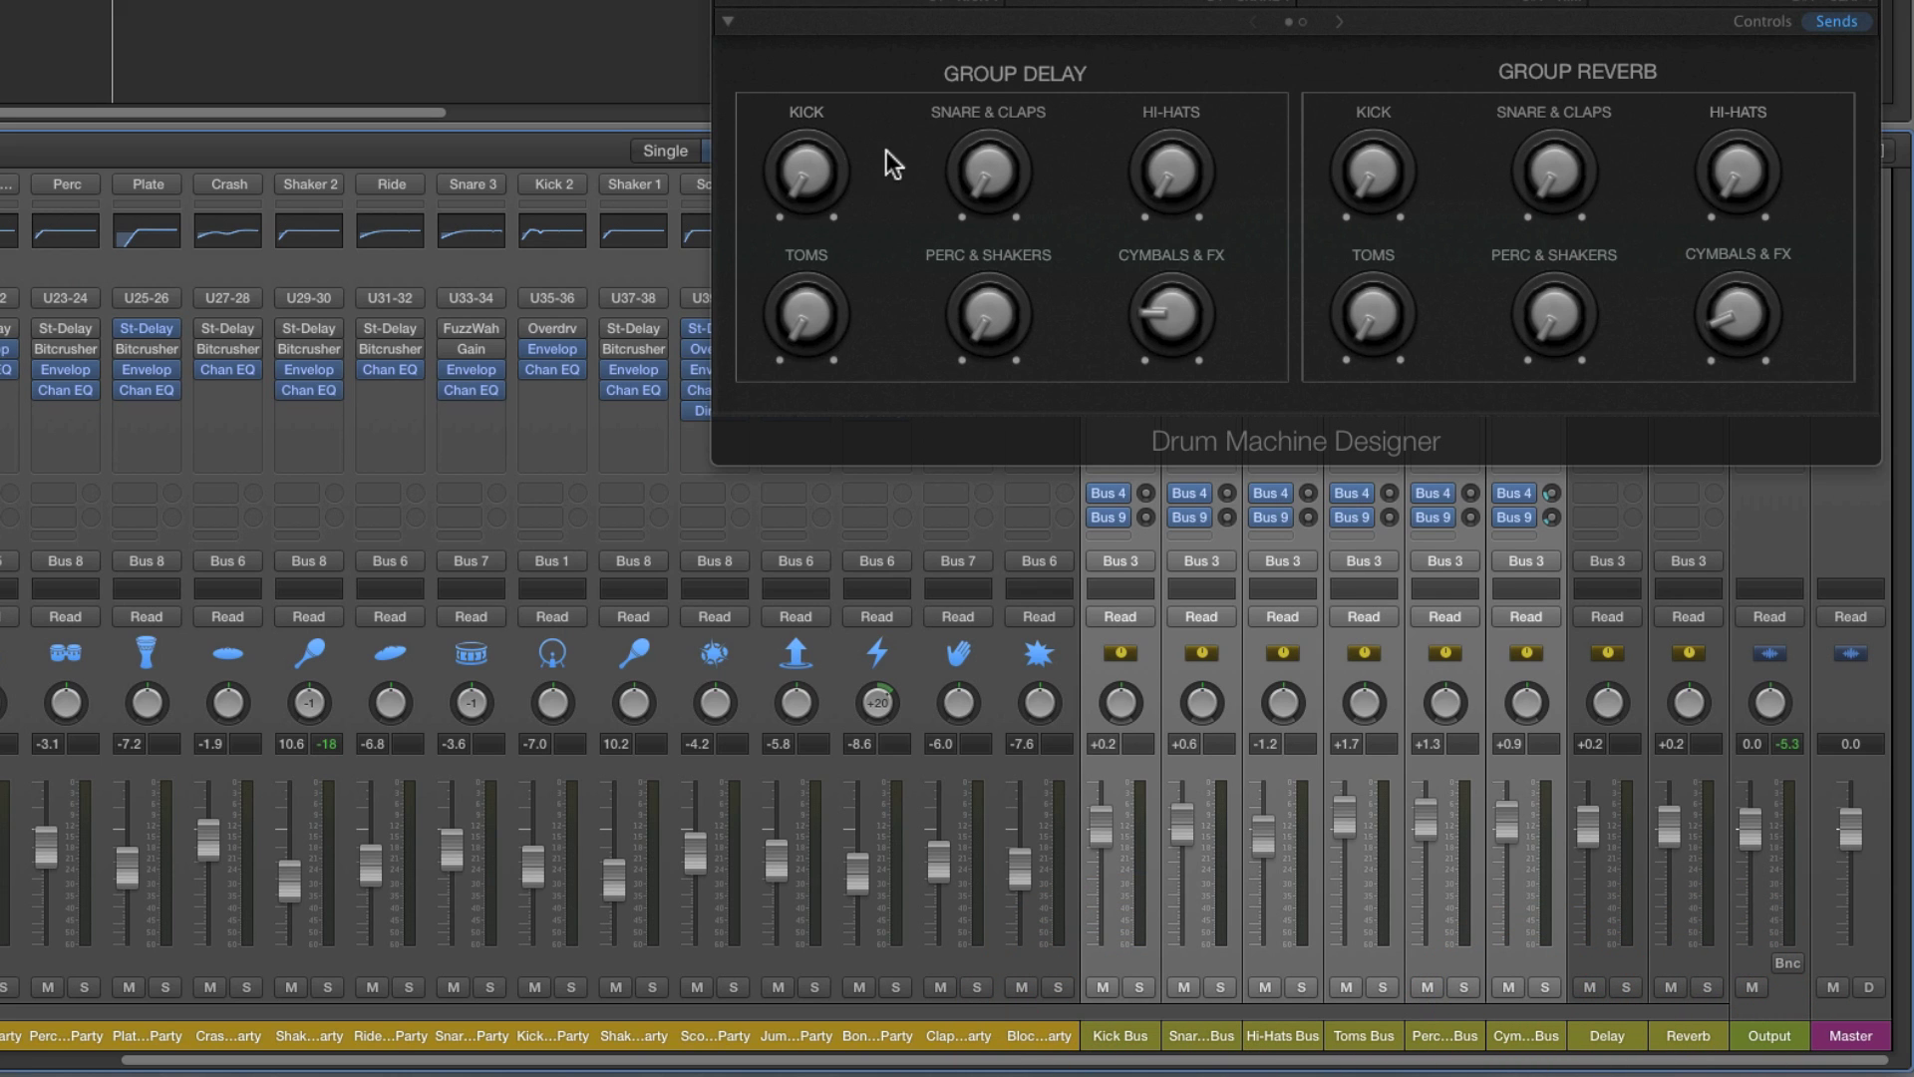
# Adjust all six Group Delay sends, with Snare & Claps at -42.9 dB, Hi-Hats at -∞ and Cymbals & FX at -53.0 dB
pyautogui.moveTo(811, 167)
pyautogui.mouseDown()
pyautogui.moveTo(798, 9)
pyautogui.moveTo(798, 140)
pyautogui.mouseUp()
pyautogui.moveTo(960, 178); pyautogui.dragTo(983, 143)
pyautogui.moveTo(1166, 163)
pyautogui.mouseDown()
pyautogui.moveTo(1165, 40)
pyautogui.moveTo(1157, 195)
pyautogui.mouseUp()
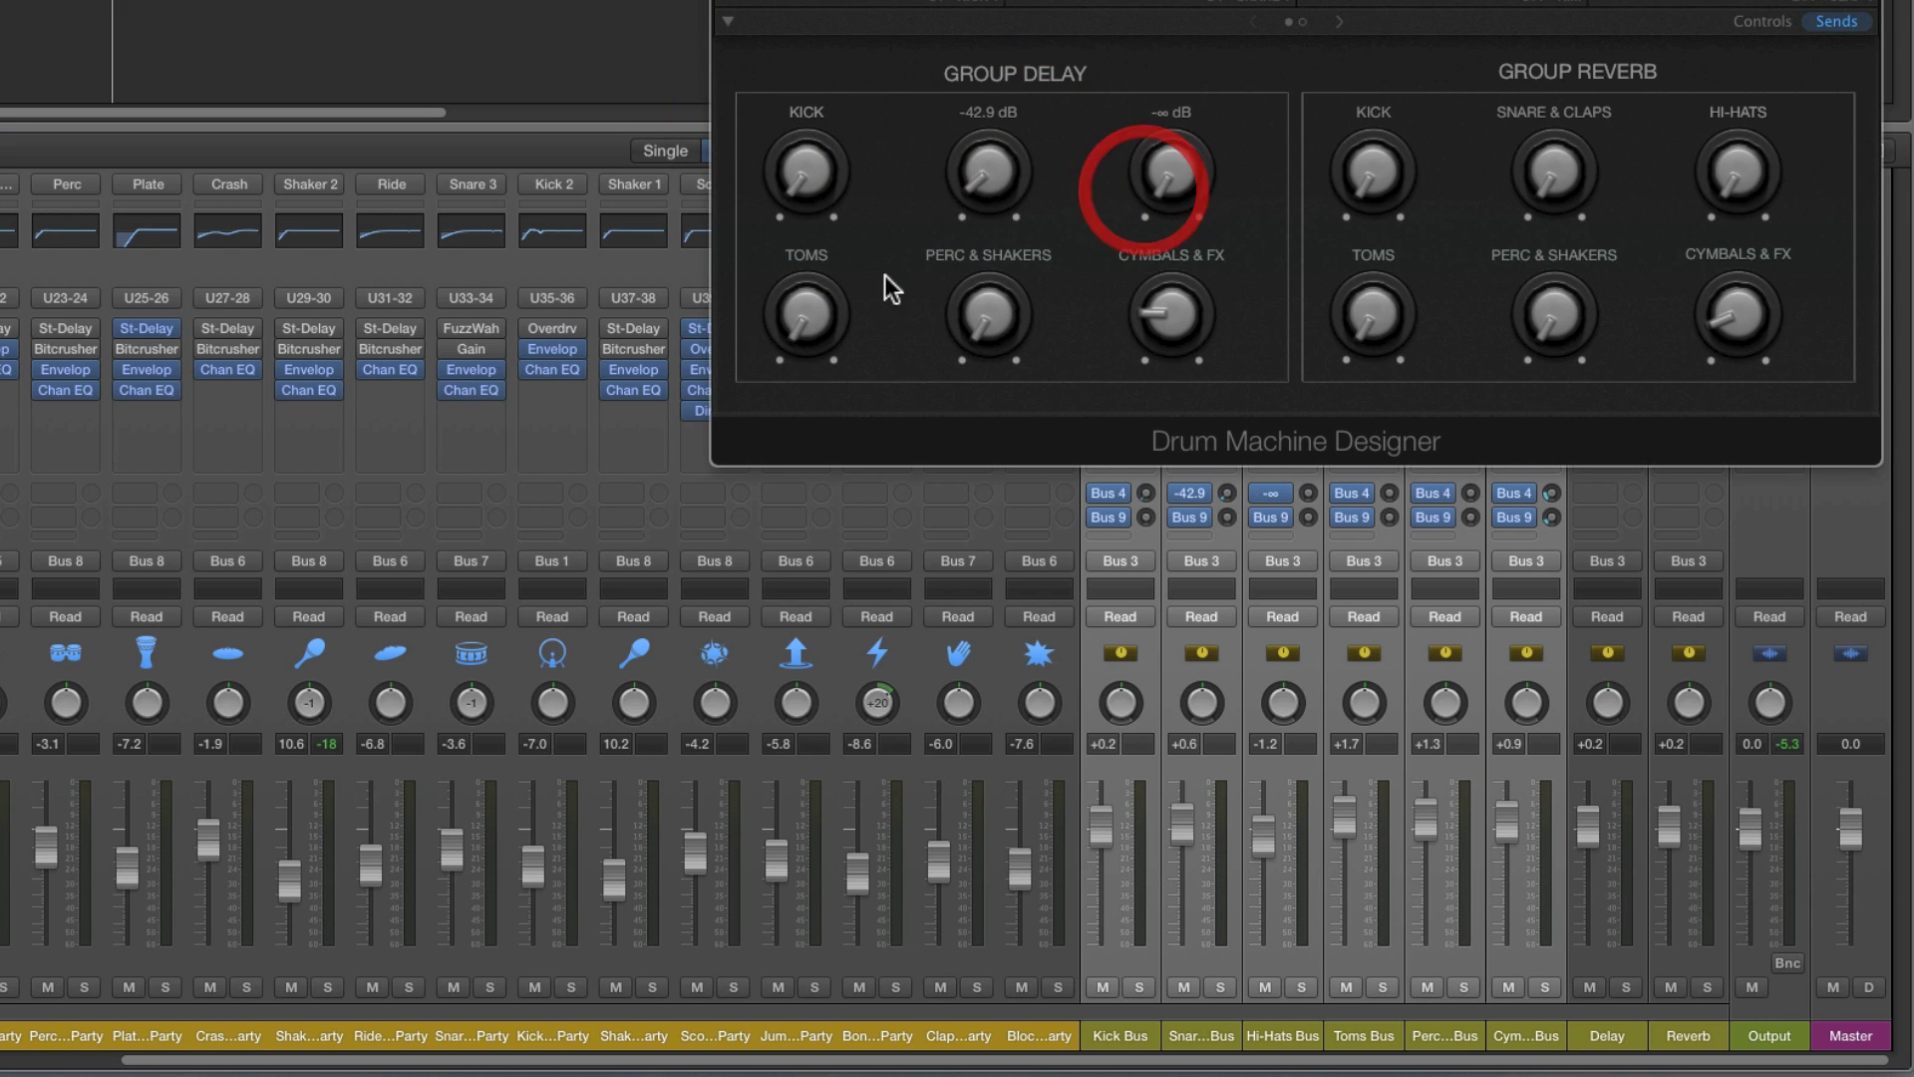
pyautogui.moveTo(818, 274); pyautogui.dragTo(821, 311)
pyautogui.moveTo(987, 299); pyautogui.dragTo(990, 319)
pyautogui.moveTo(1163, 308); pyautogui.dragTo(1183, 397)
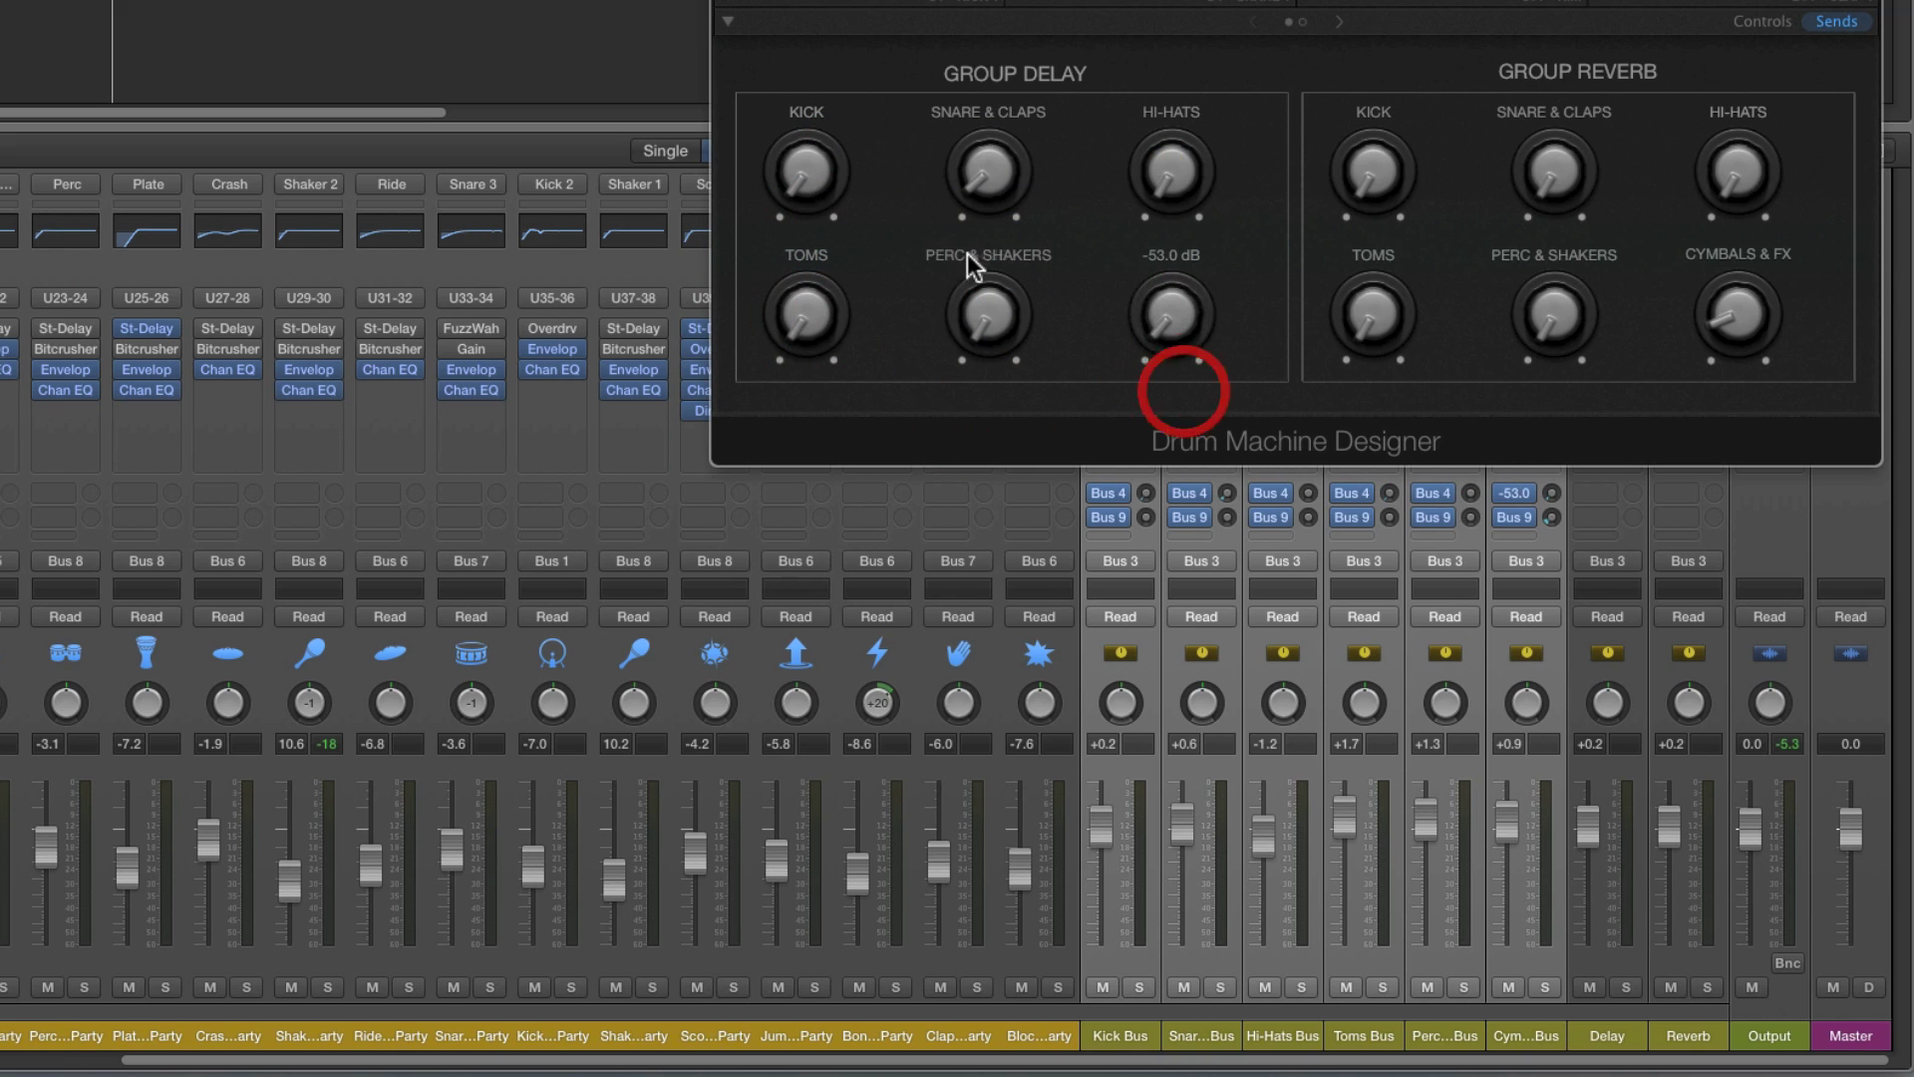
# Set the Group Delay sends for Kick to -44.1 dB and Hi-Hats to -∞, and adjust the Toms send
pyautogui.moveTo(794, 167); pyautogui.dragTo(814, 239)
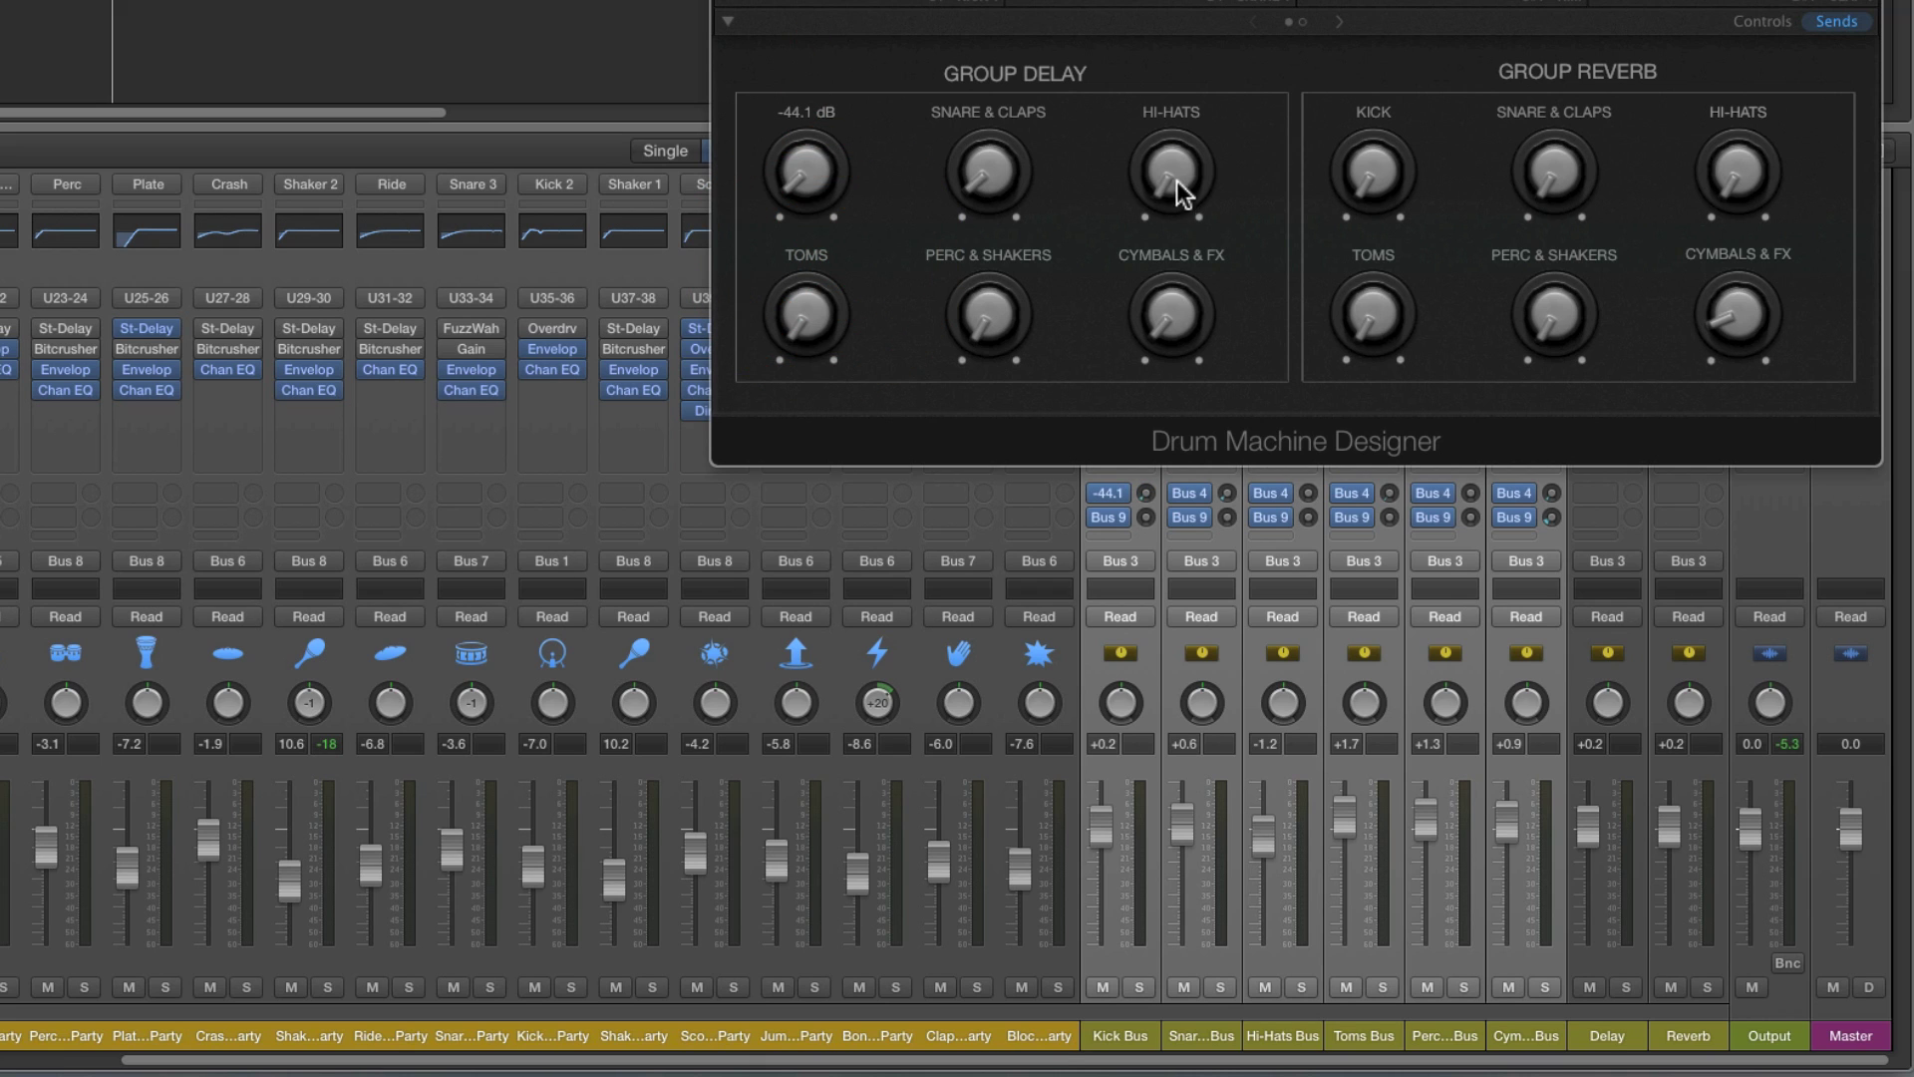
pyautogui.moveTo(1176, 181); pyautogui.dragTo(1147, 153)
pyautogui.click(806, 310)
pyautogui.moveTo(808, 315)
pyautogui.mouseDown()
pyautogui.moveTo(804, 289)
pyautogui.moveTo(802, 329)
pyautogui.mouseUp()
pyautogui.moveTo(1171, 162); pyautogui.dragTo(1177, 213)
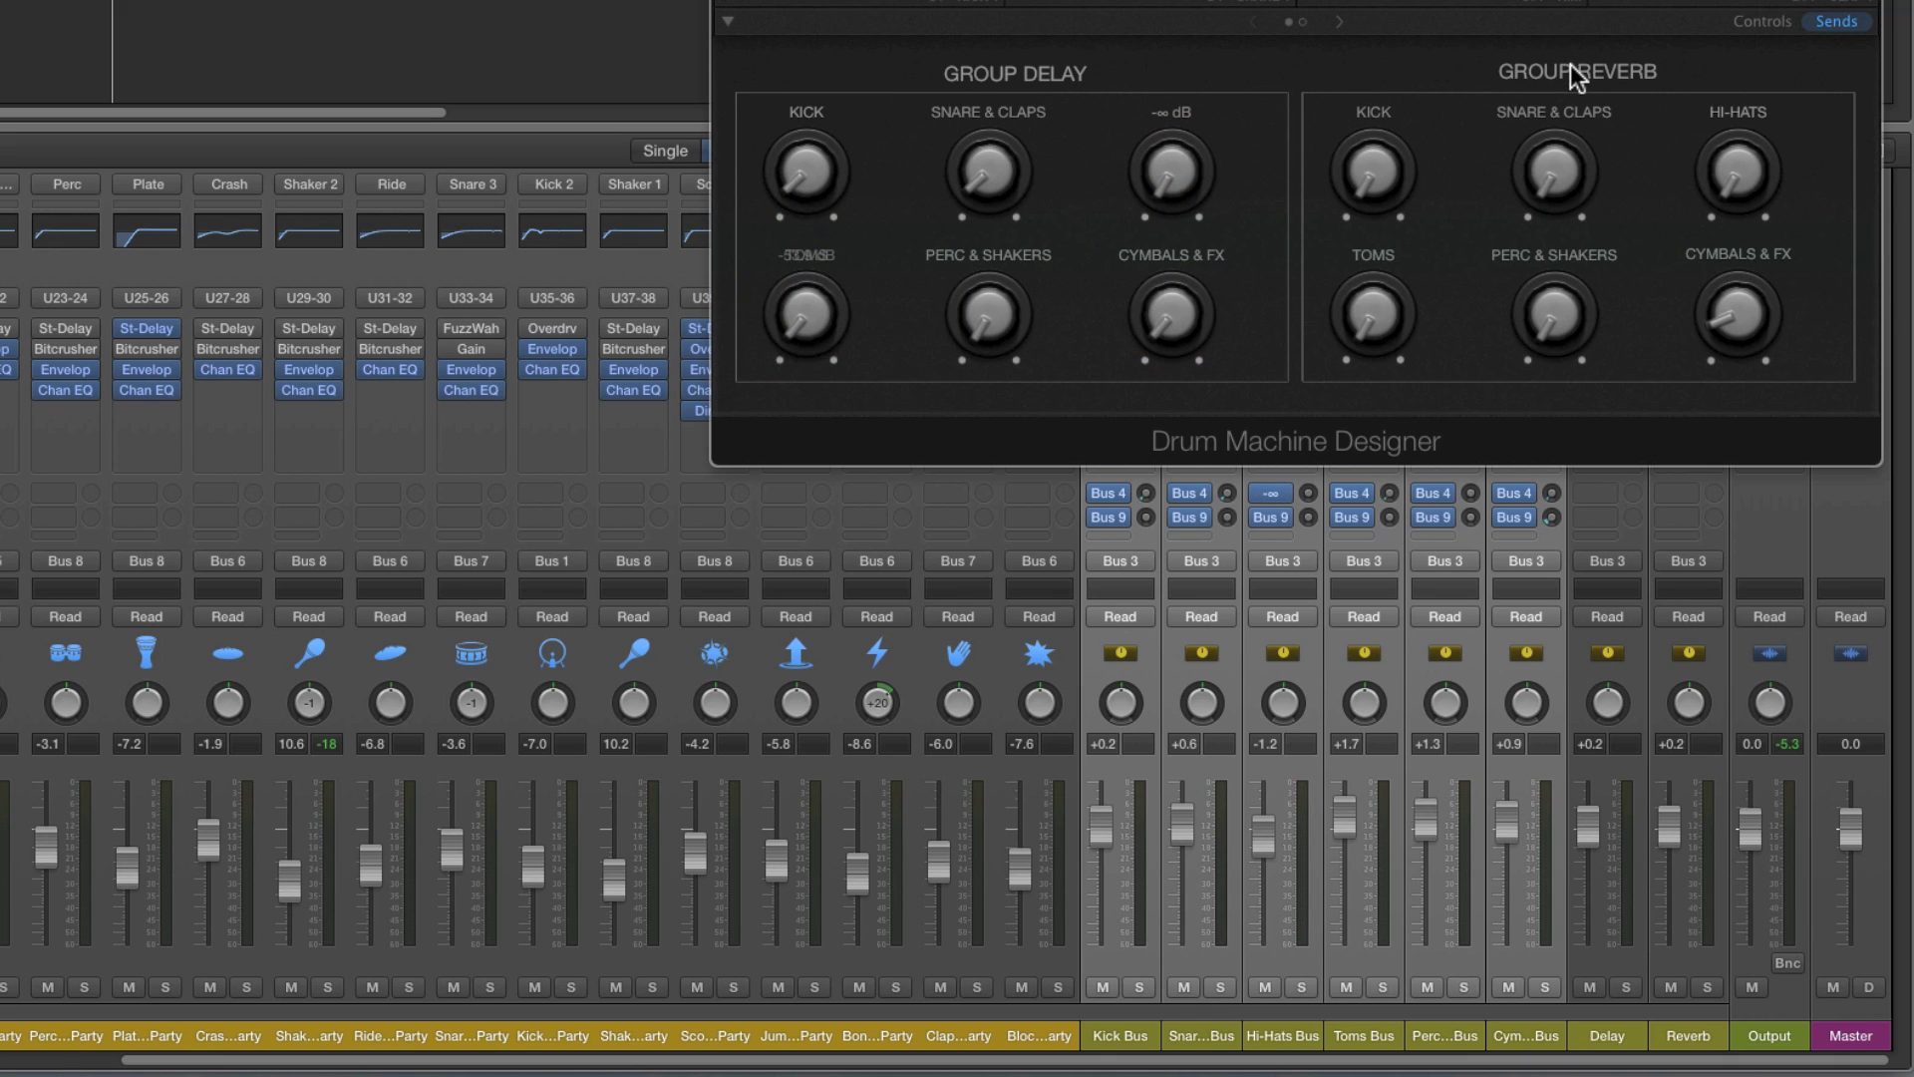
# Adjust all six Group Reverb sends, with Kick at -53.9 dB, Hi-Hats at -∞ and Cymbals & FX at -35.9 dB
pyautogui.moveTo(1372, 172); pyautogui.dragTo(1372, 96)
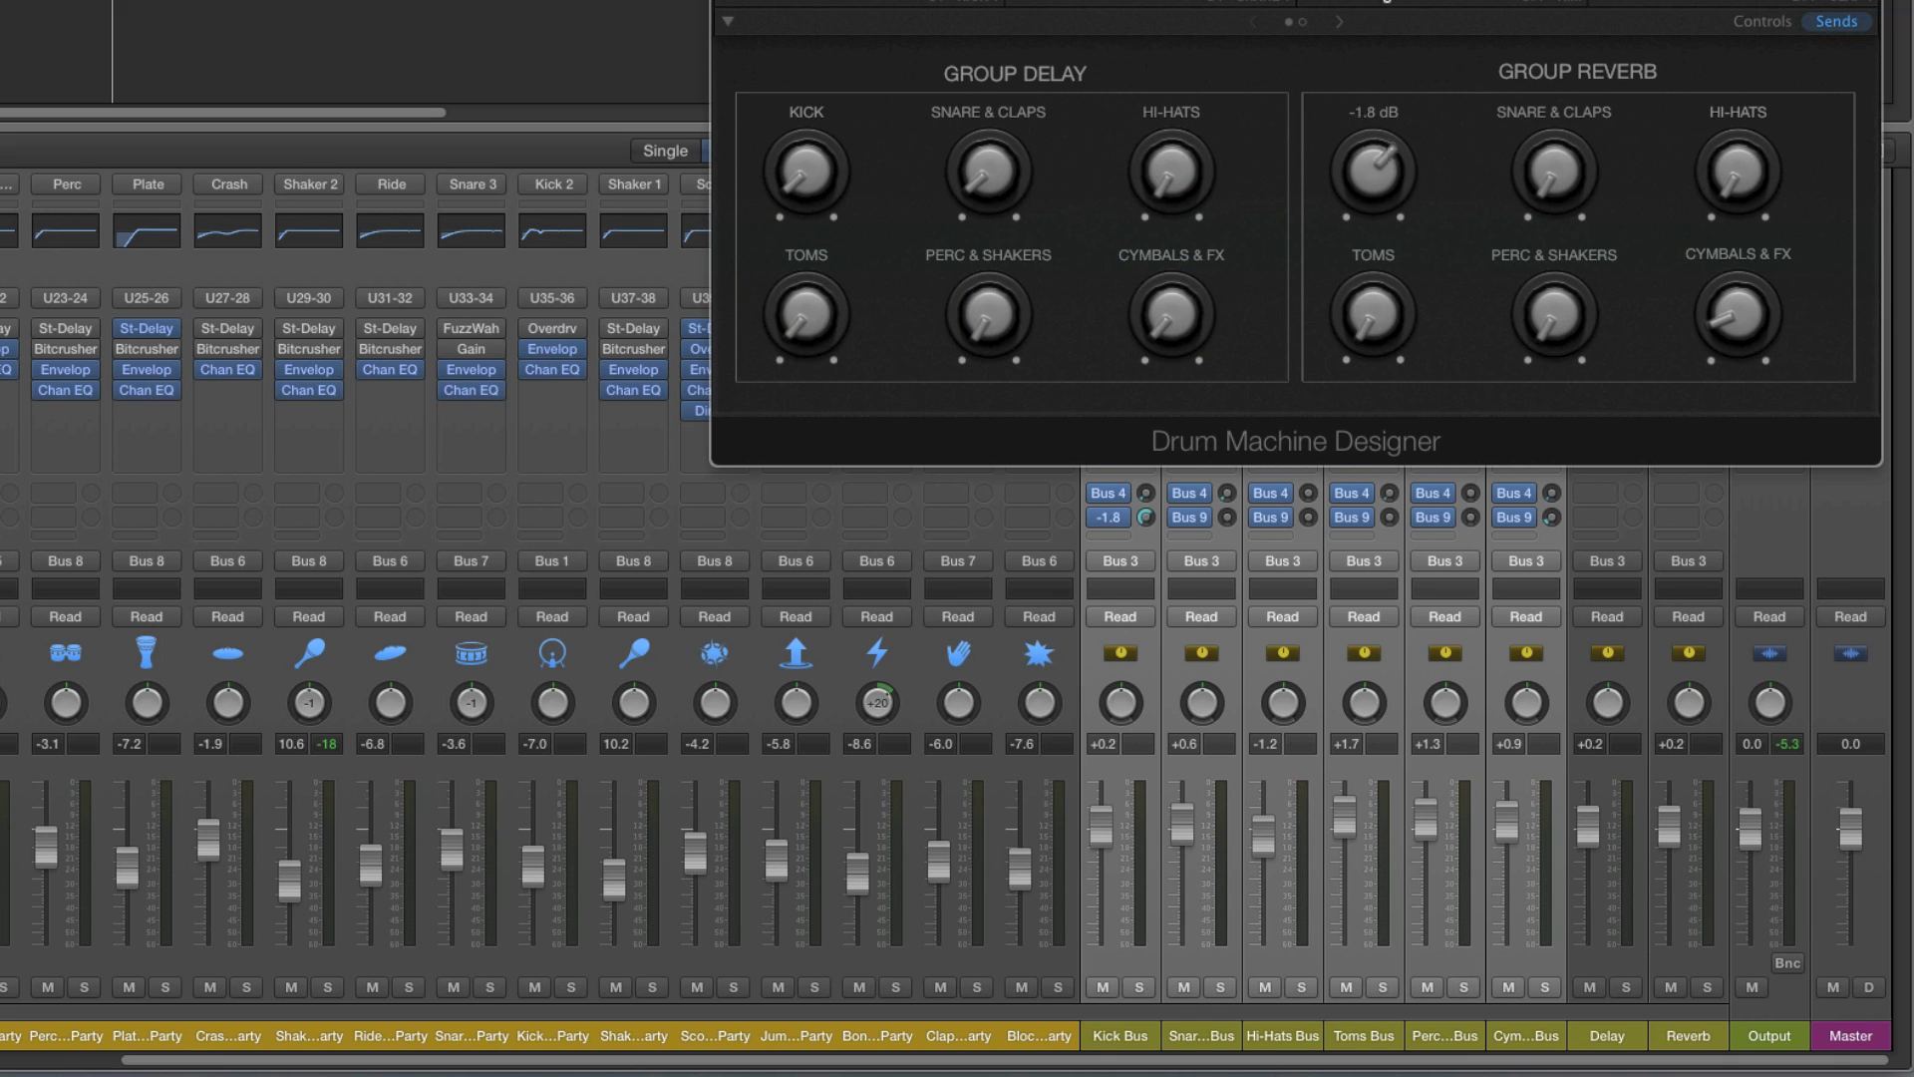
pyautogui.moveTo(1384, 183)
pyautogui.mouseDown()
pyautogui.moveTo(1385, 17)
pyautogui.moveTo(1376, 179)
pyautogui.mouseUp()
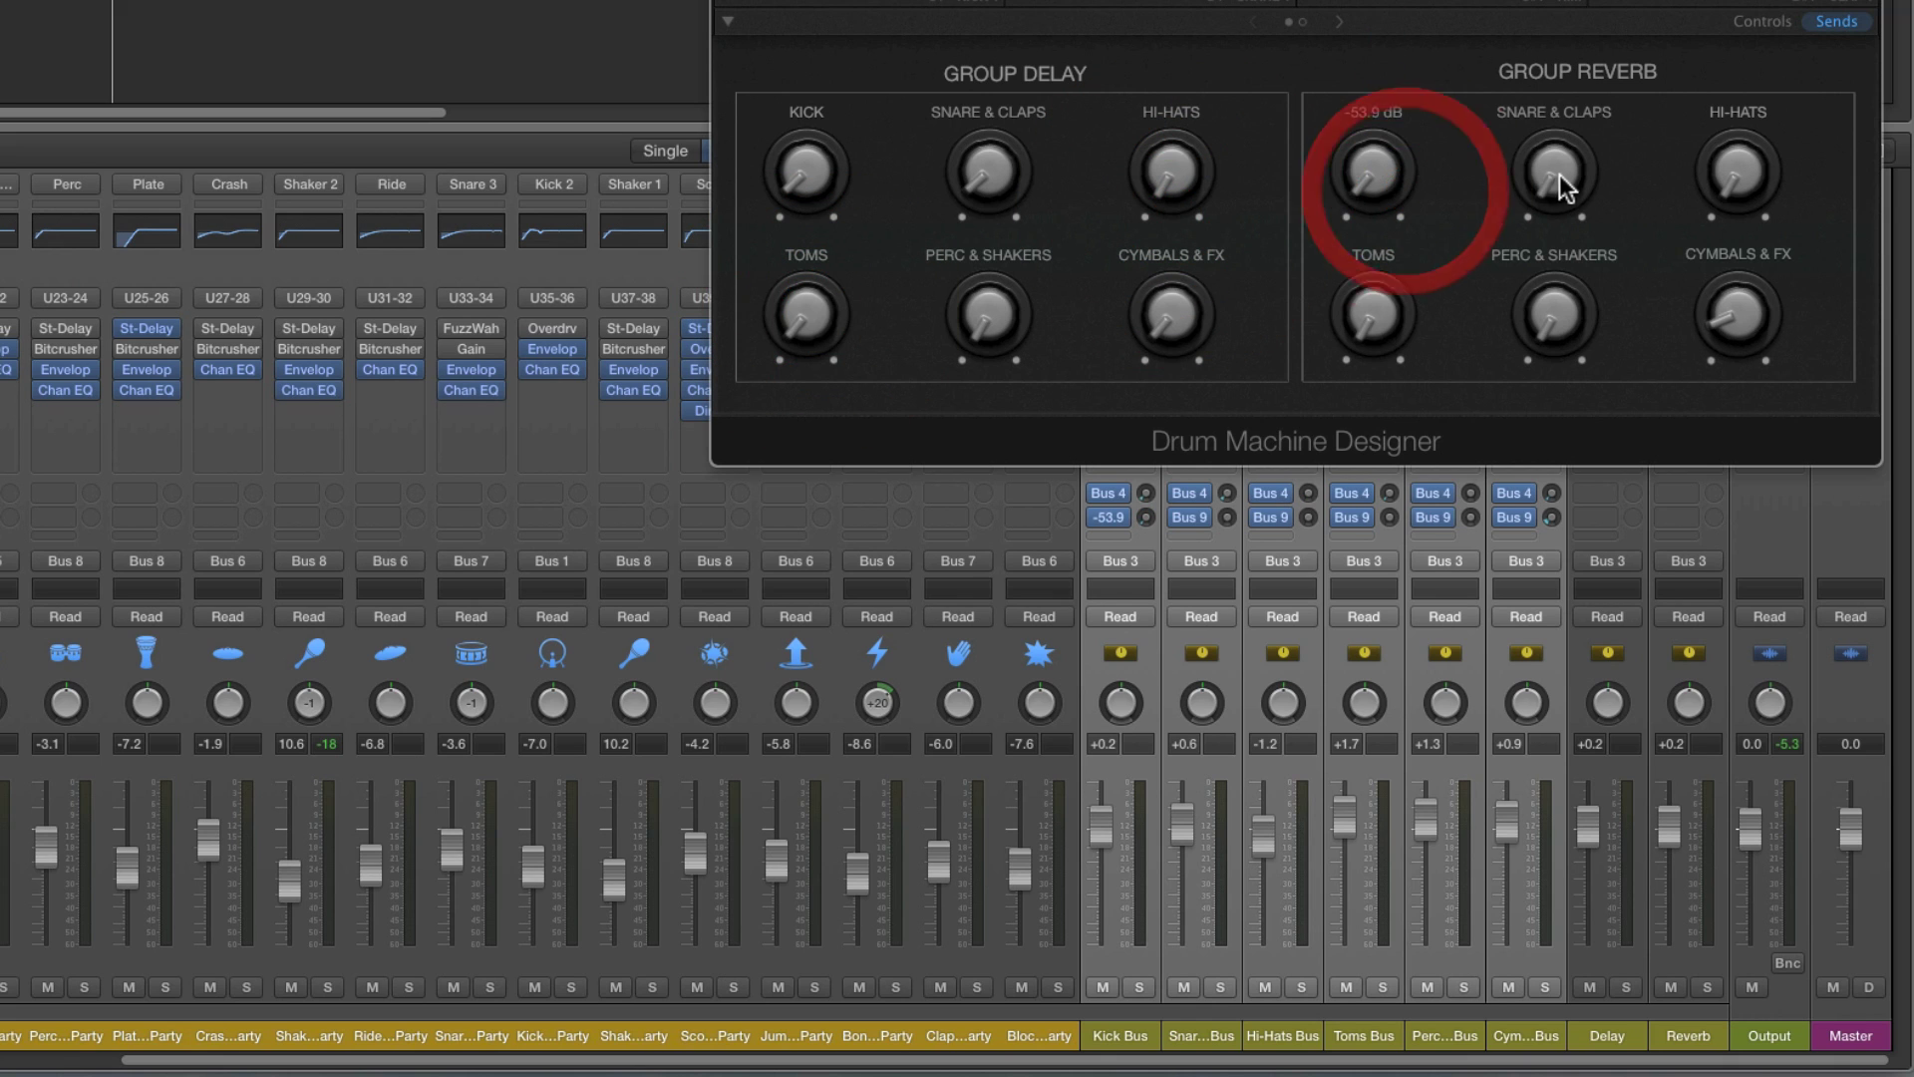
pyautogui.moveTo(1547, 170)
pyautogui.mouseDown()
pyautogui.moveTo(1548, 100)
pyautogui.moveTo(1559, 187)
pyautogui.mouseUp()
pyautogui.moveTo(1733, 160); pyautogui.dragTo(1736, 189)
pyautogui.click(1371, 309)
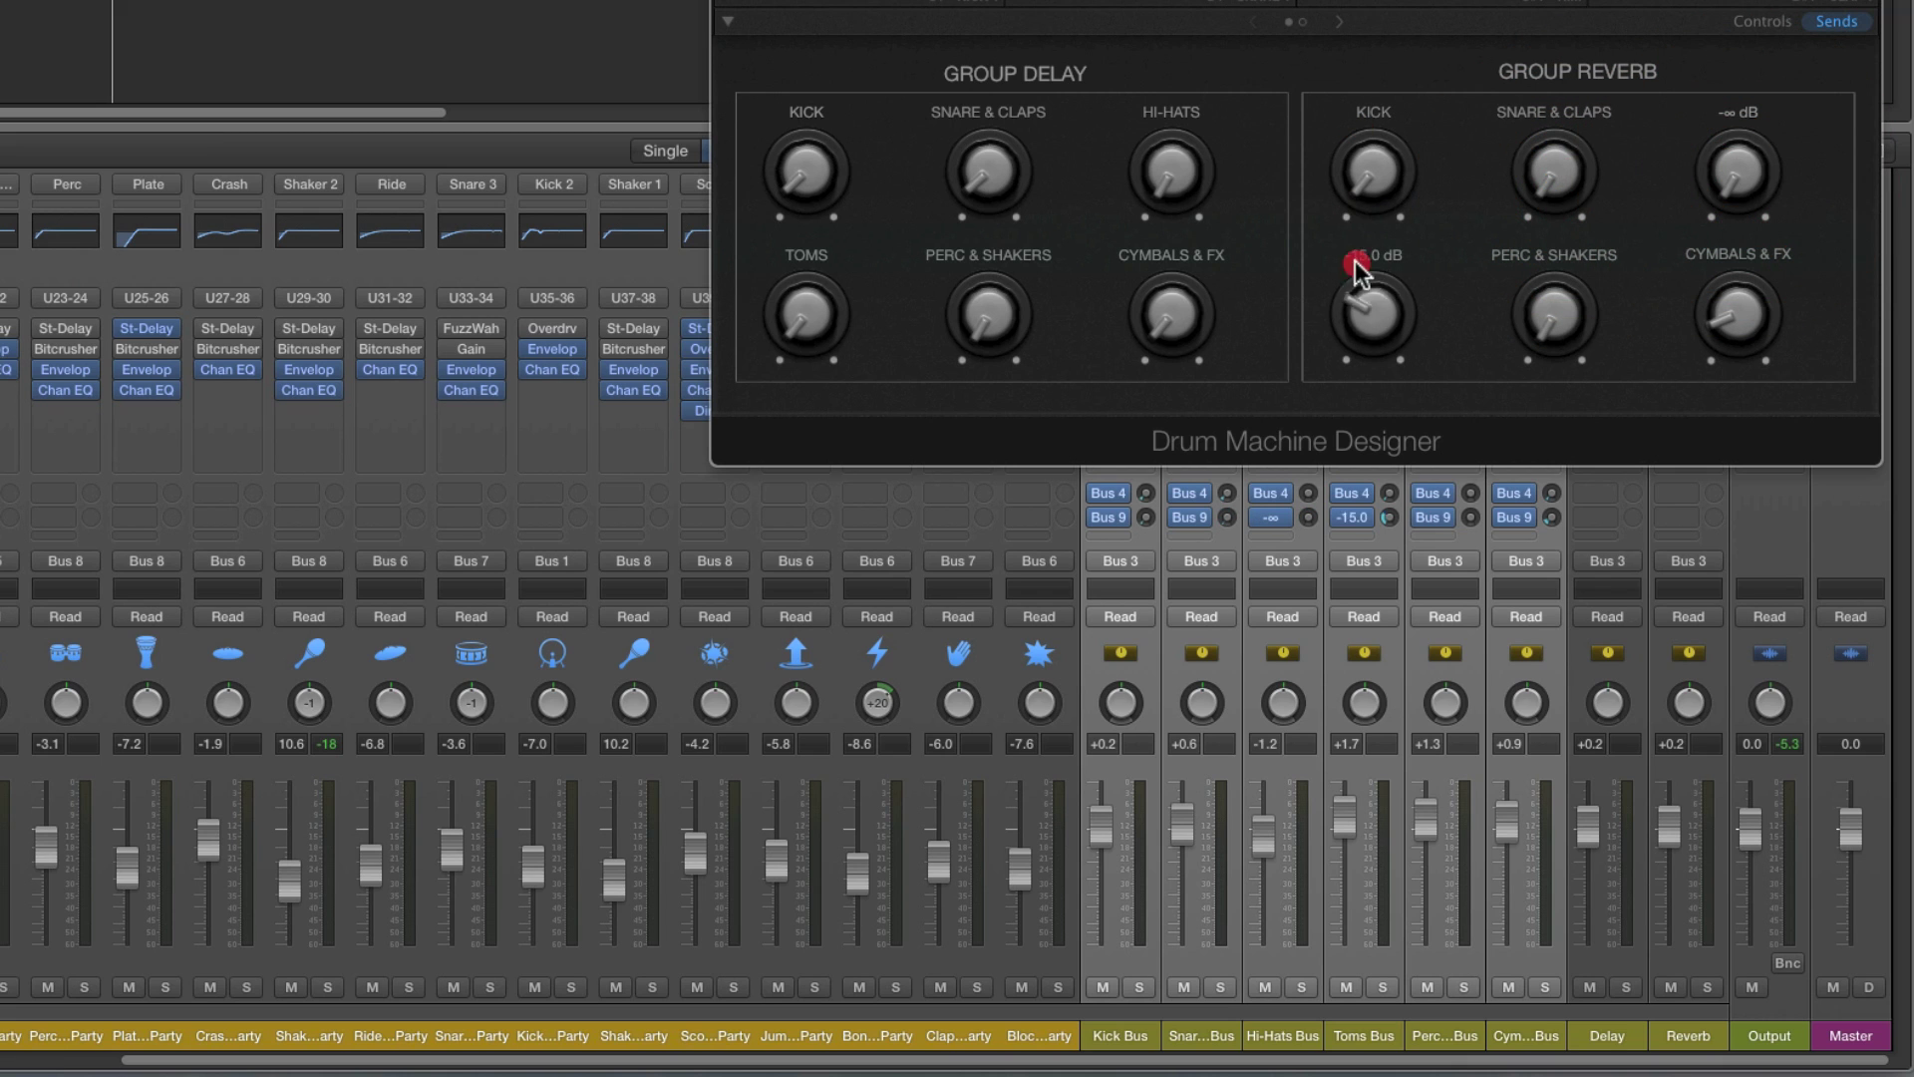
pyautogui.moveTo(1568, 337); pyautogui.dragTo(1548, 237)
pyautogui.moveTo(1727, 317)
pyautogui.mouseDown()
pyautogui.moveTo(1729, 282)
pyautogui.moveTo(1727, 344)
pyautogui.mouseUp()
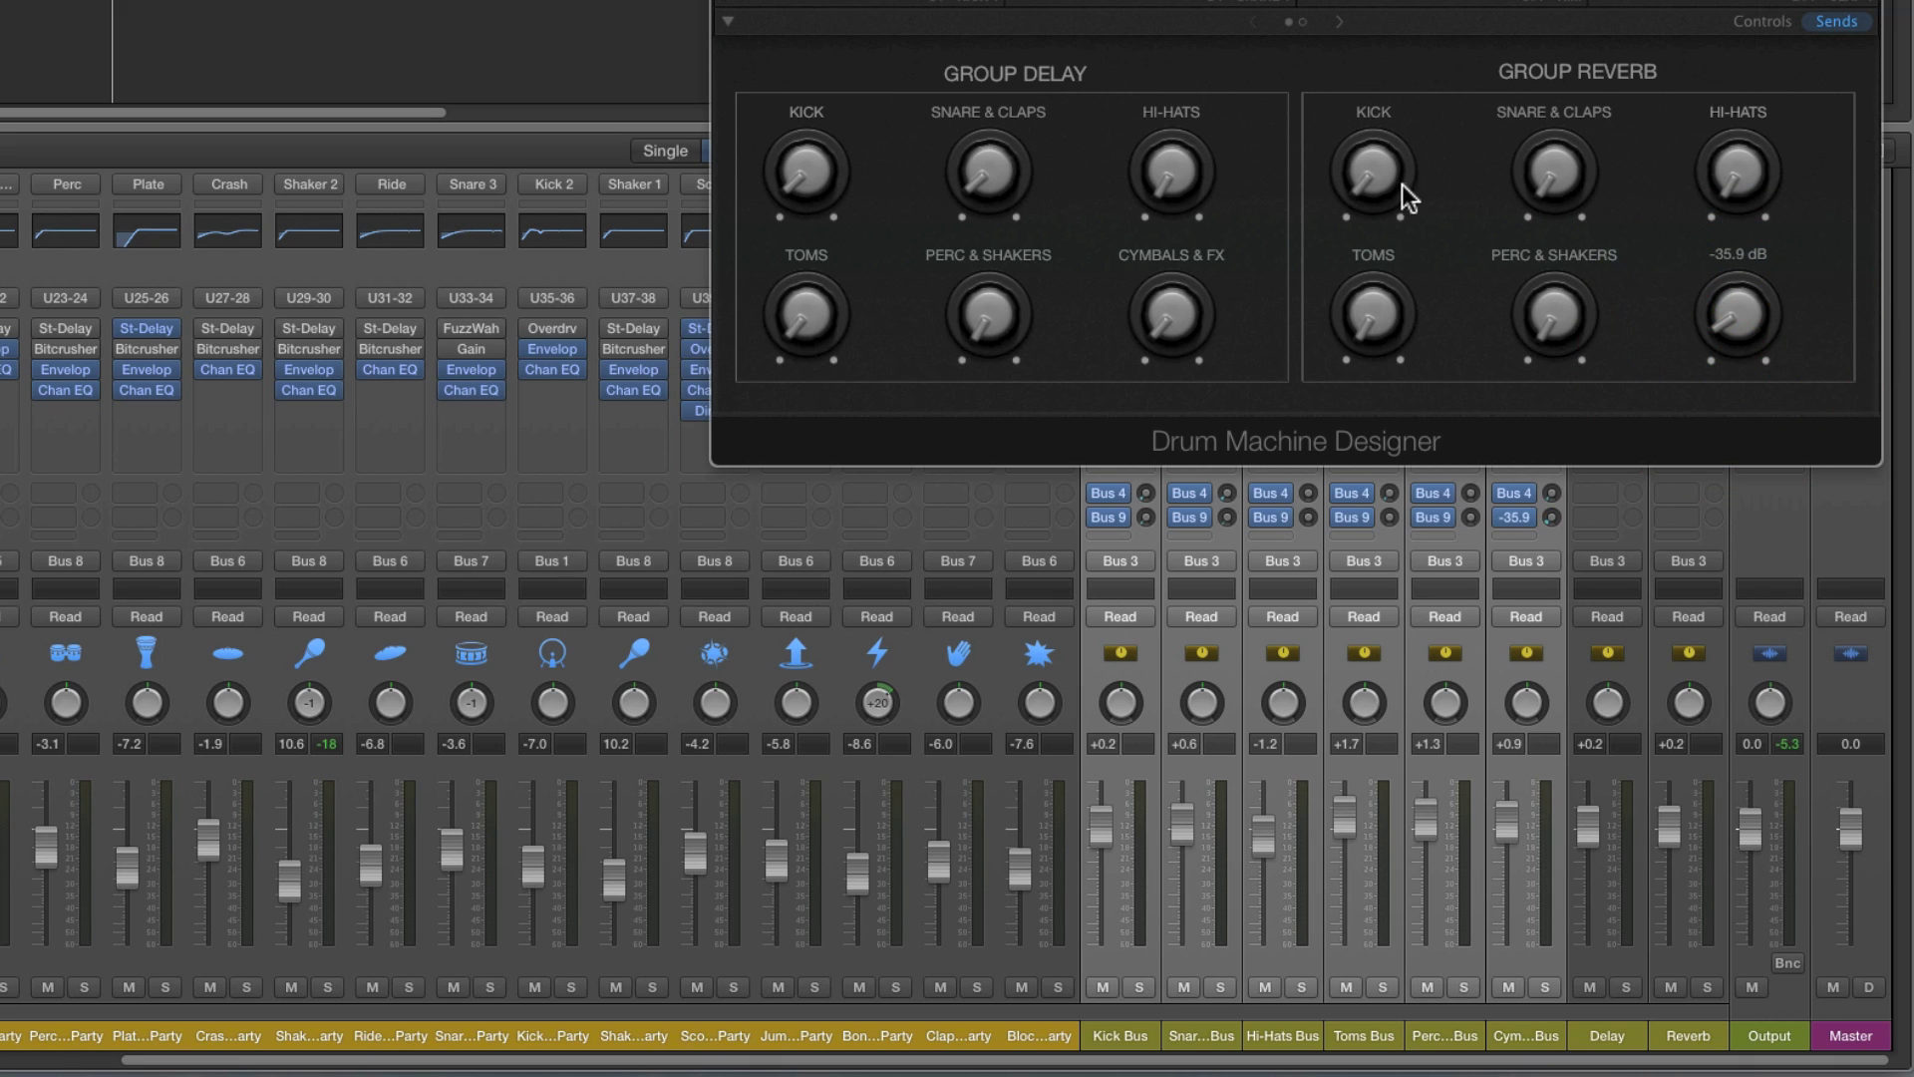
# Turn the Kick and Toms Group Reverb sends to -∞, adjust Hi-Hats, and set Cymbals & FX to -47.5 dB
pyautogui.moveTo(1384, 171); pyautogui.dragTo(1388, 8)
pyautogui.moveTo(1372, 168); pyautogui.dragTo(1386, 5)
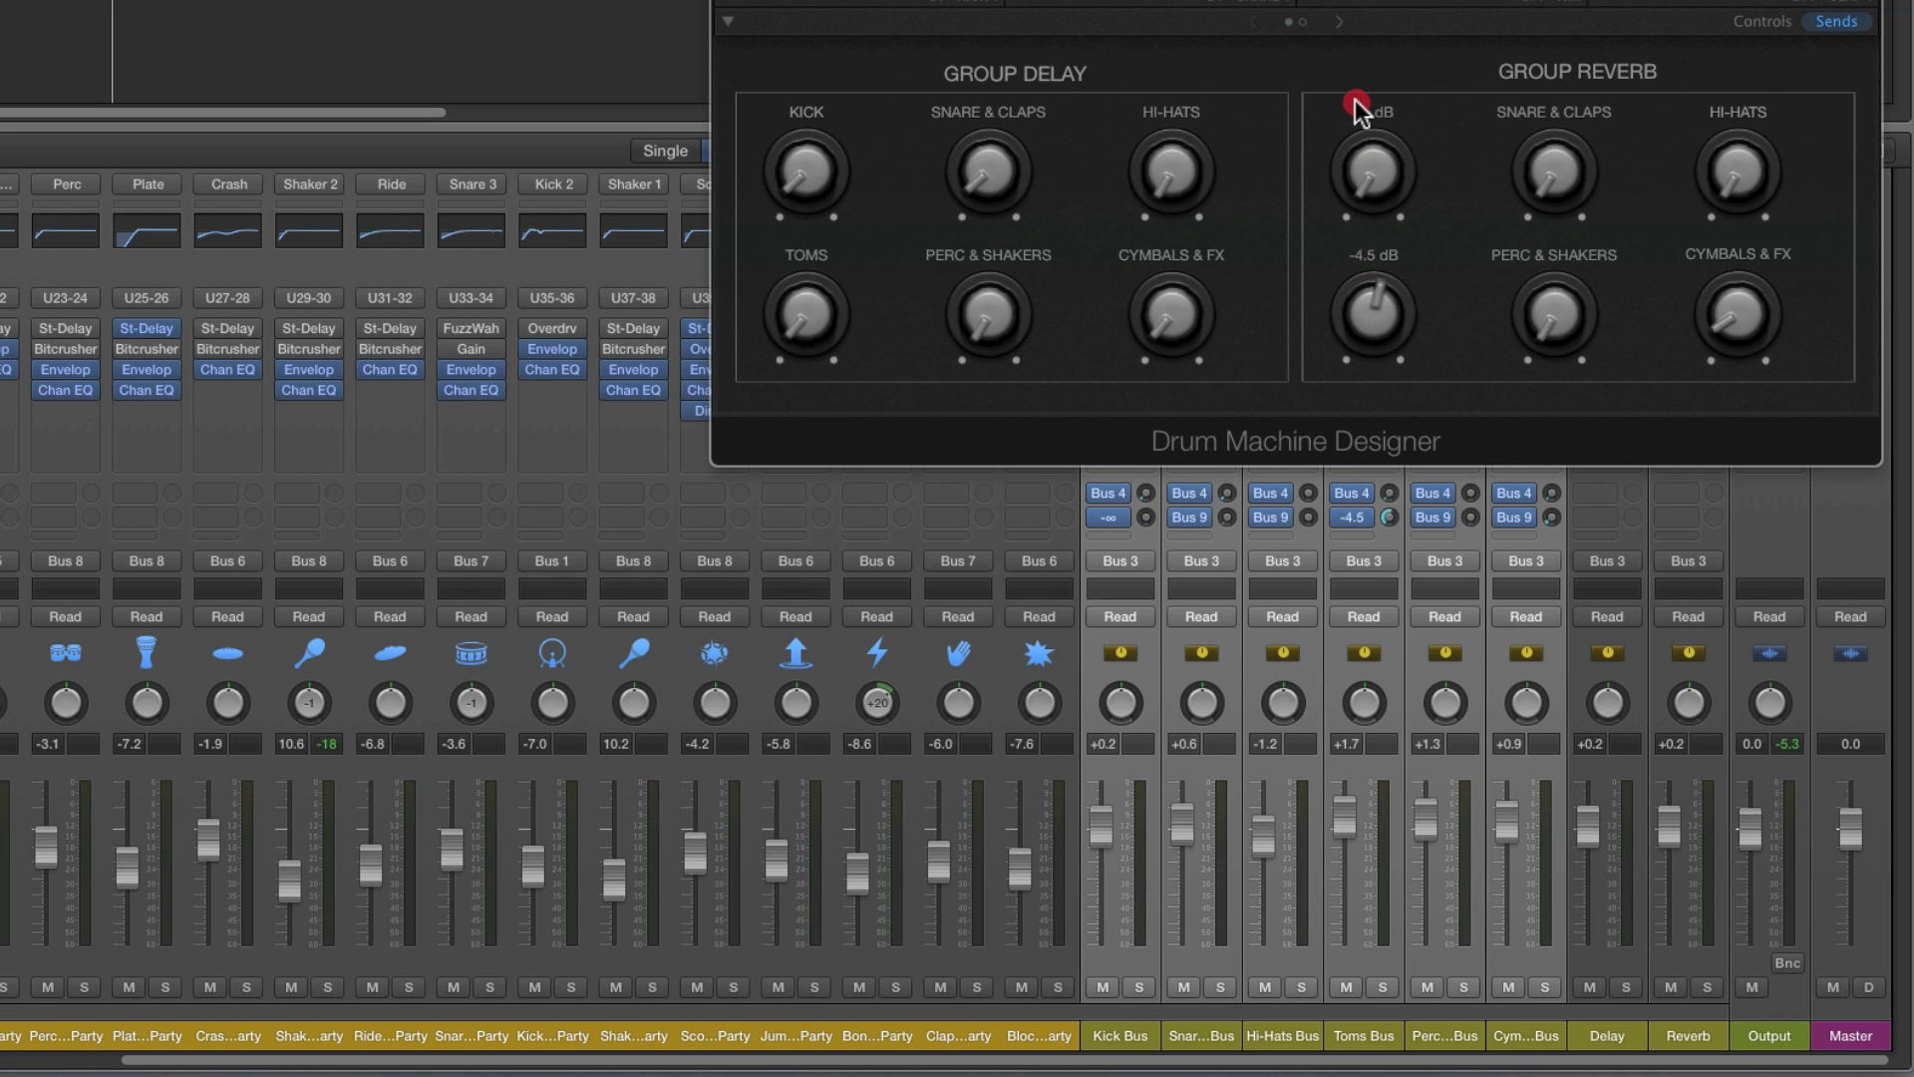
pyautogui.click(1374, 309)
pyautogui.click(1726, 180)
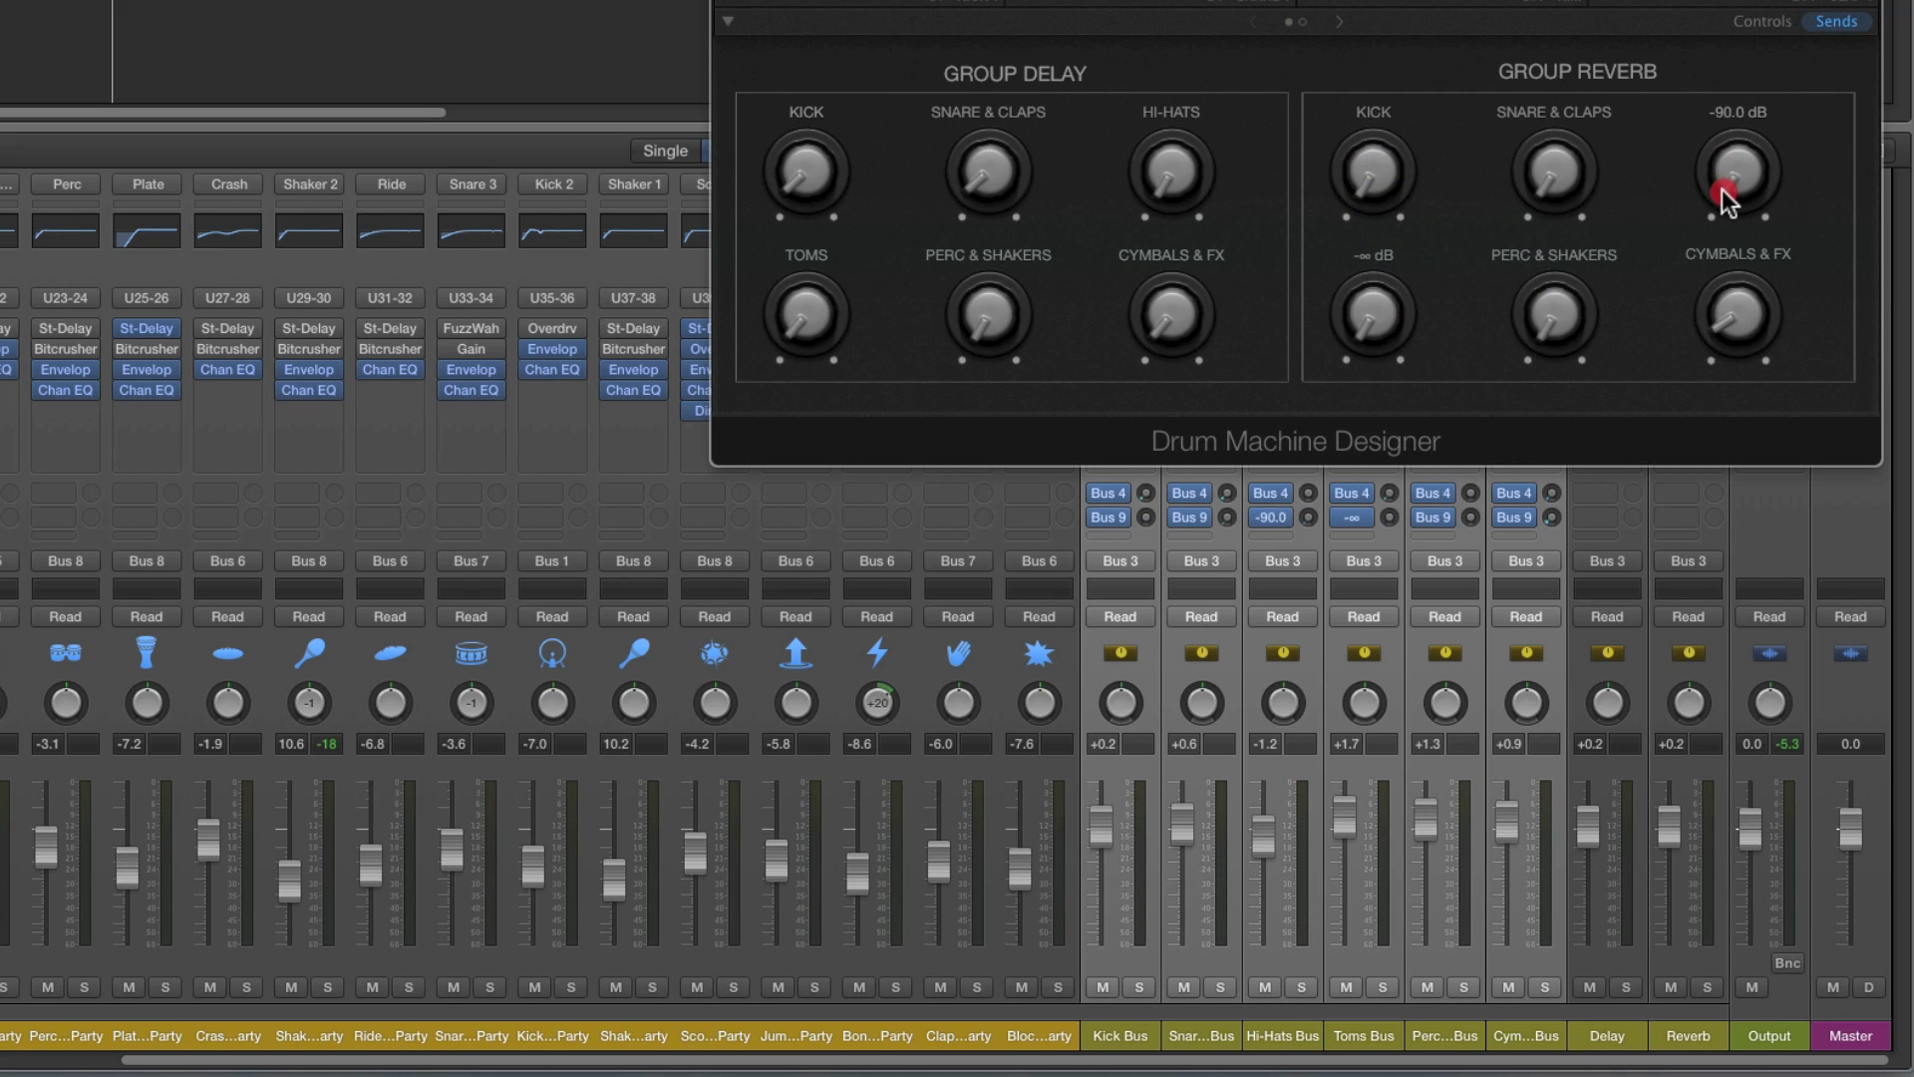
pyautogui.click(1735, 321)
pyautogui.moveTo(1735, 325); pyautogui.dragTo(1722, 334)
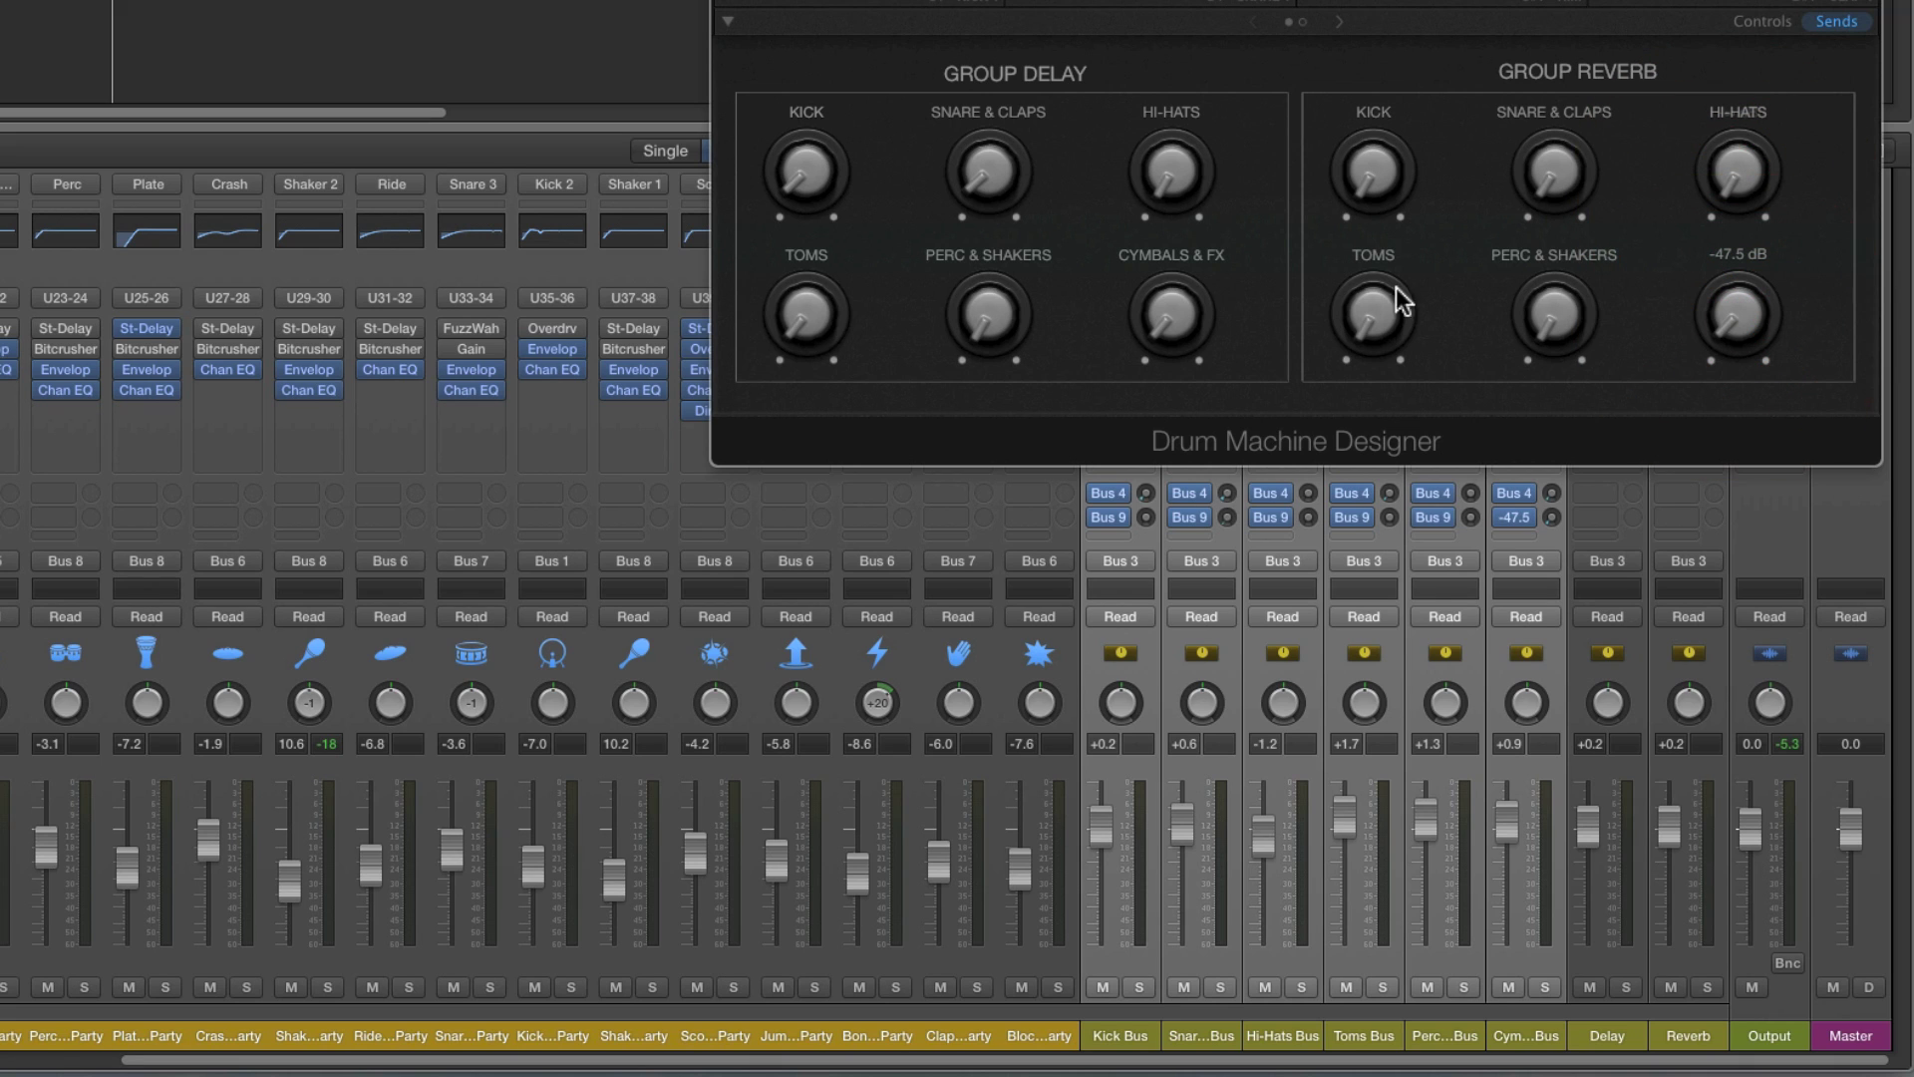
# Return the kit to its Controls page and lower the selected drum buses together, with Kick Bus at -0.5 dB and Hi-Hats Bus at -1.9 dB
pyautogui.click(1762, 22)
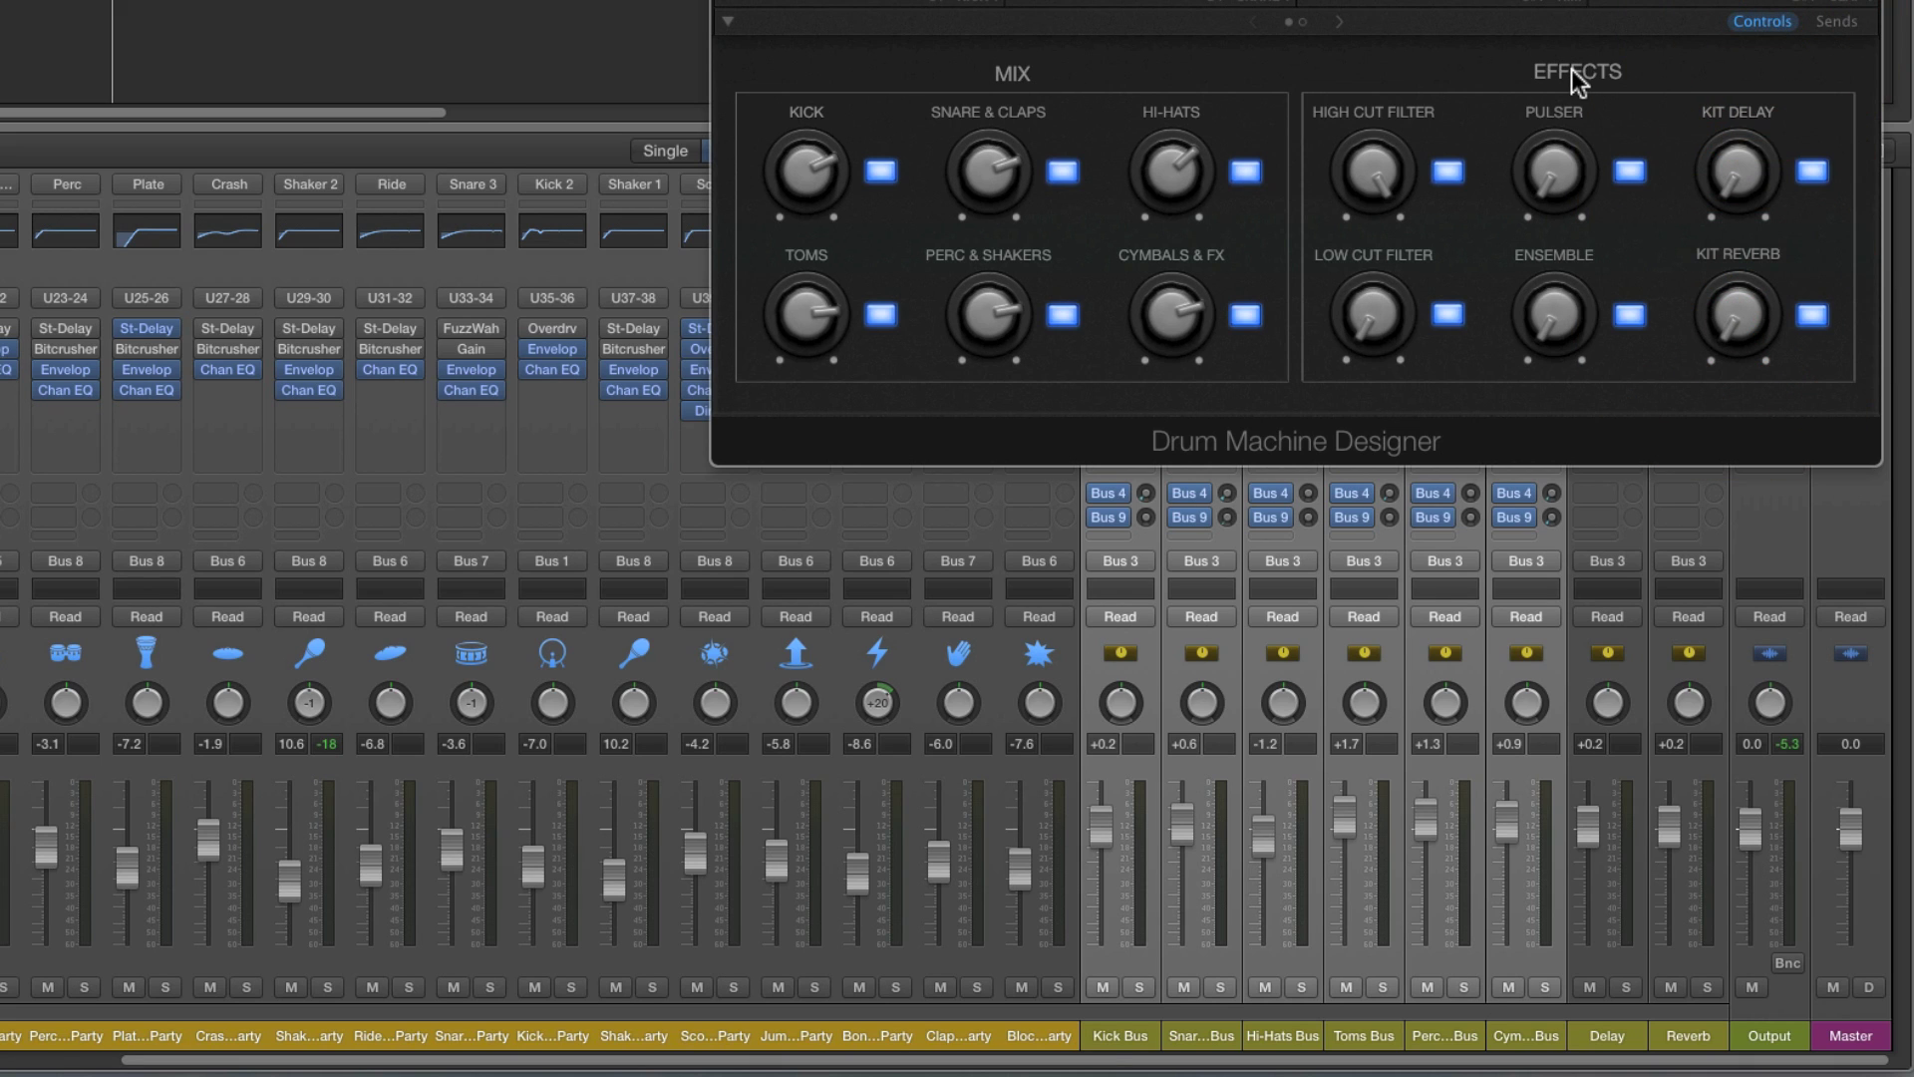
pyautogui.click(1572, 72)
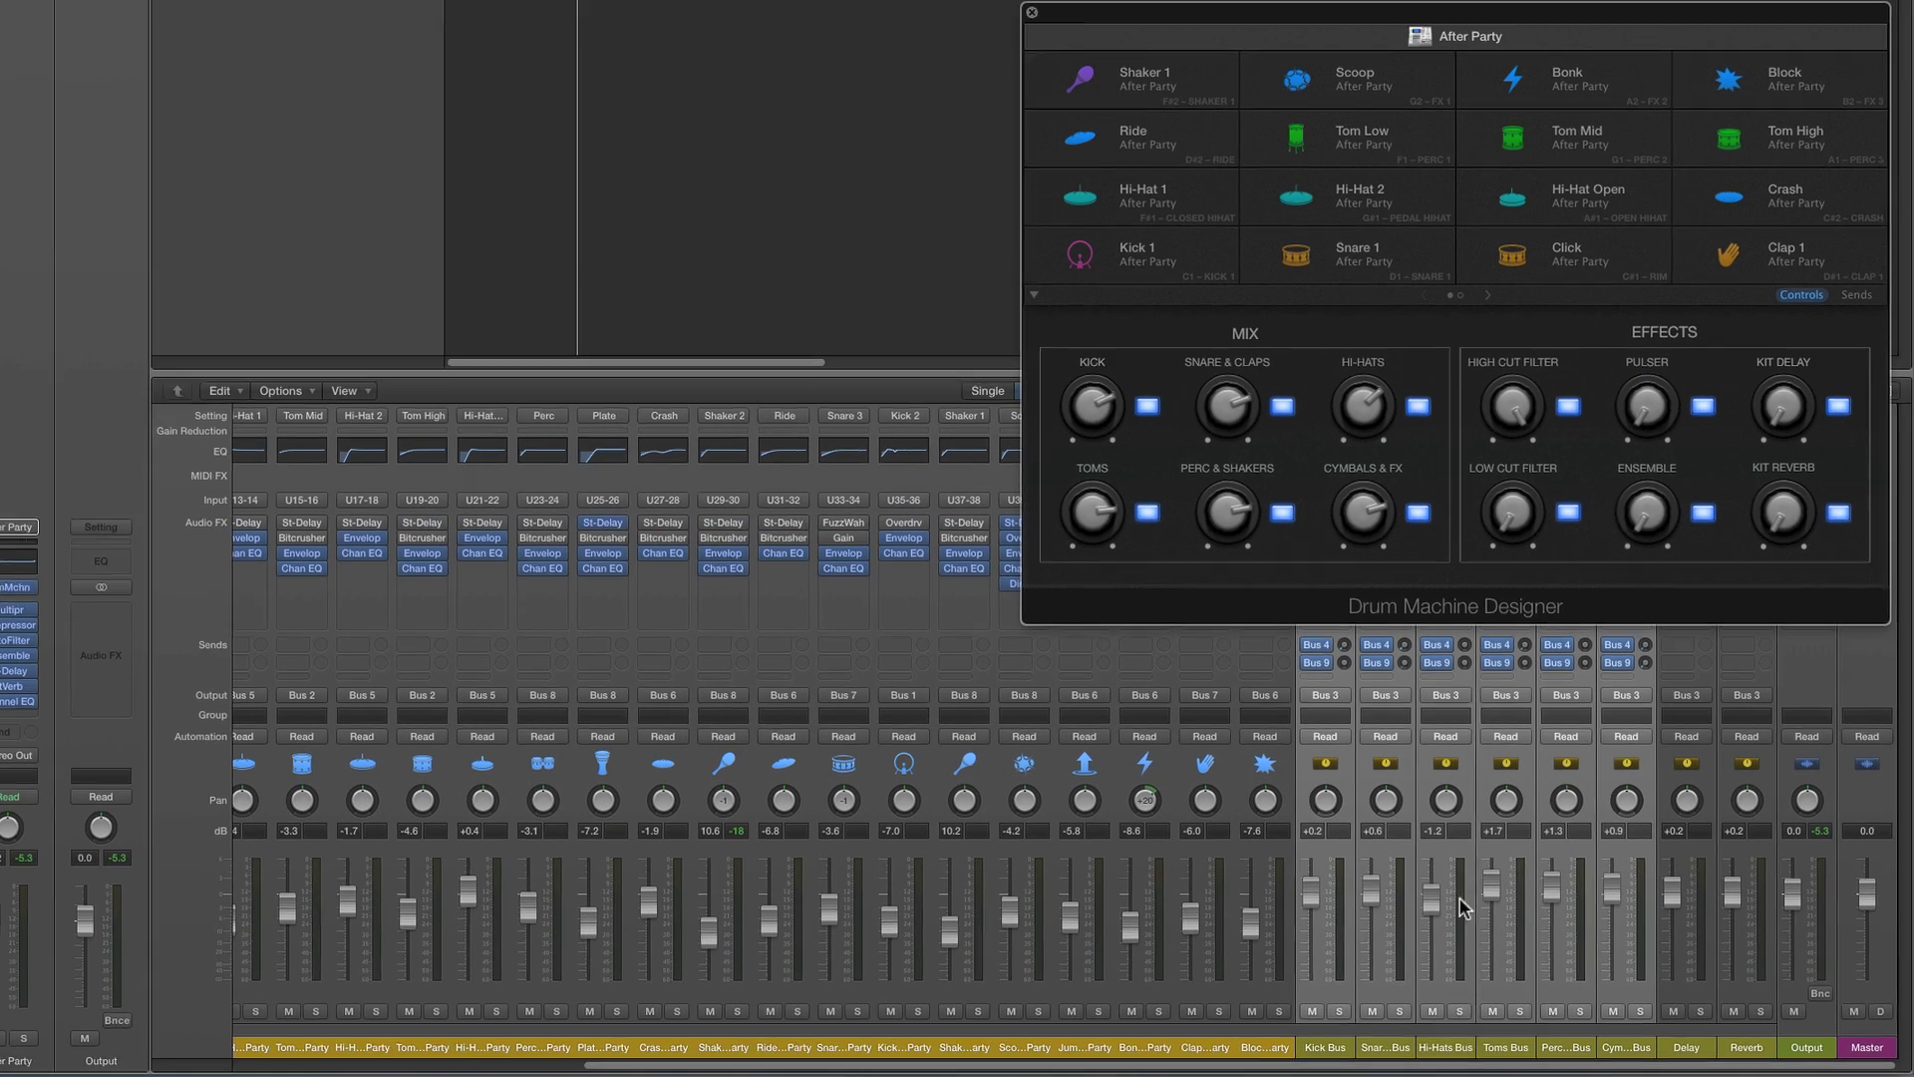
pyautogui.moveTo(1263, 828); pyautogui.dragTo(1270, 838)
pyautogui.moveTo(1453, 909); pyautogui.dragTo(1453, 907)
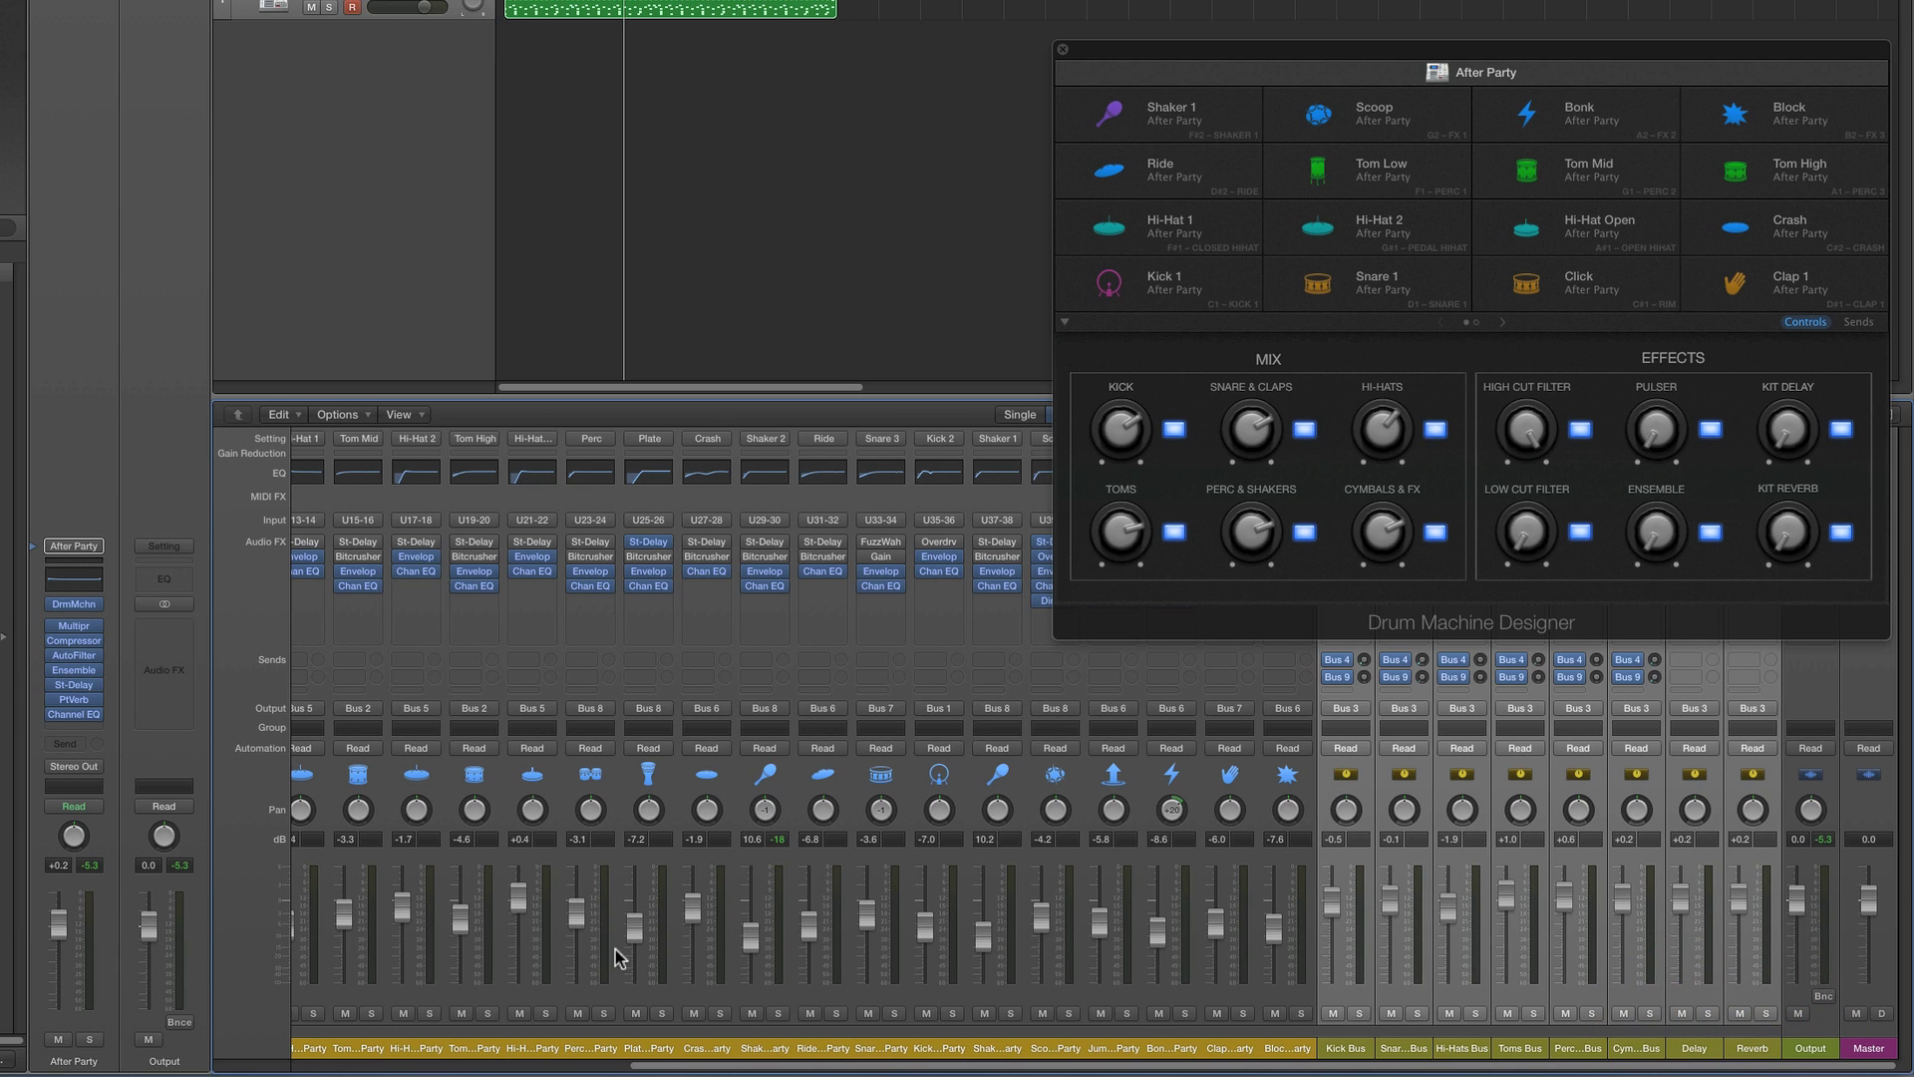
# Set the After Party main channel's volume to 0.0 dB during playback and collapse its stack in the mixer
pyautogui.click(304, 1066)
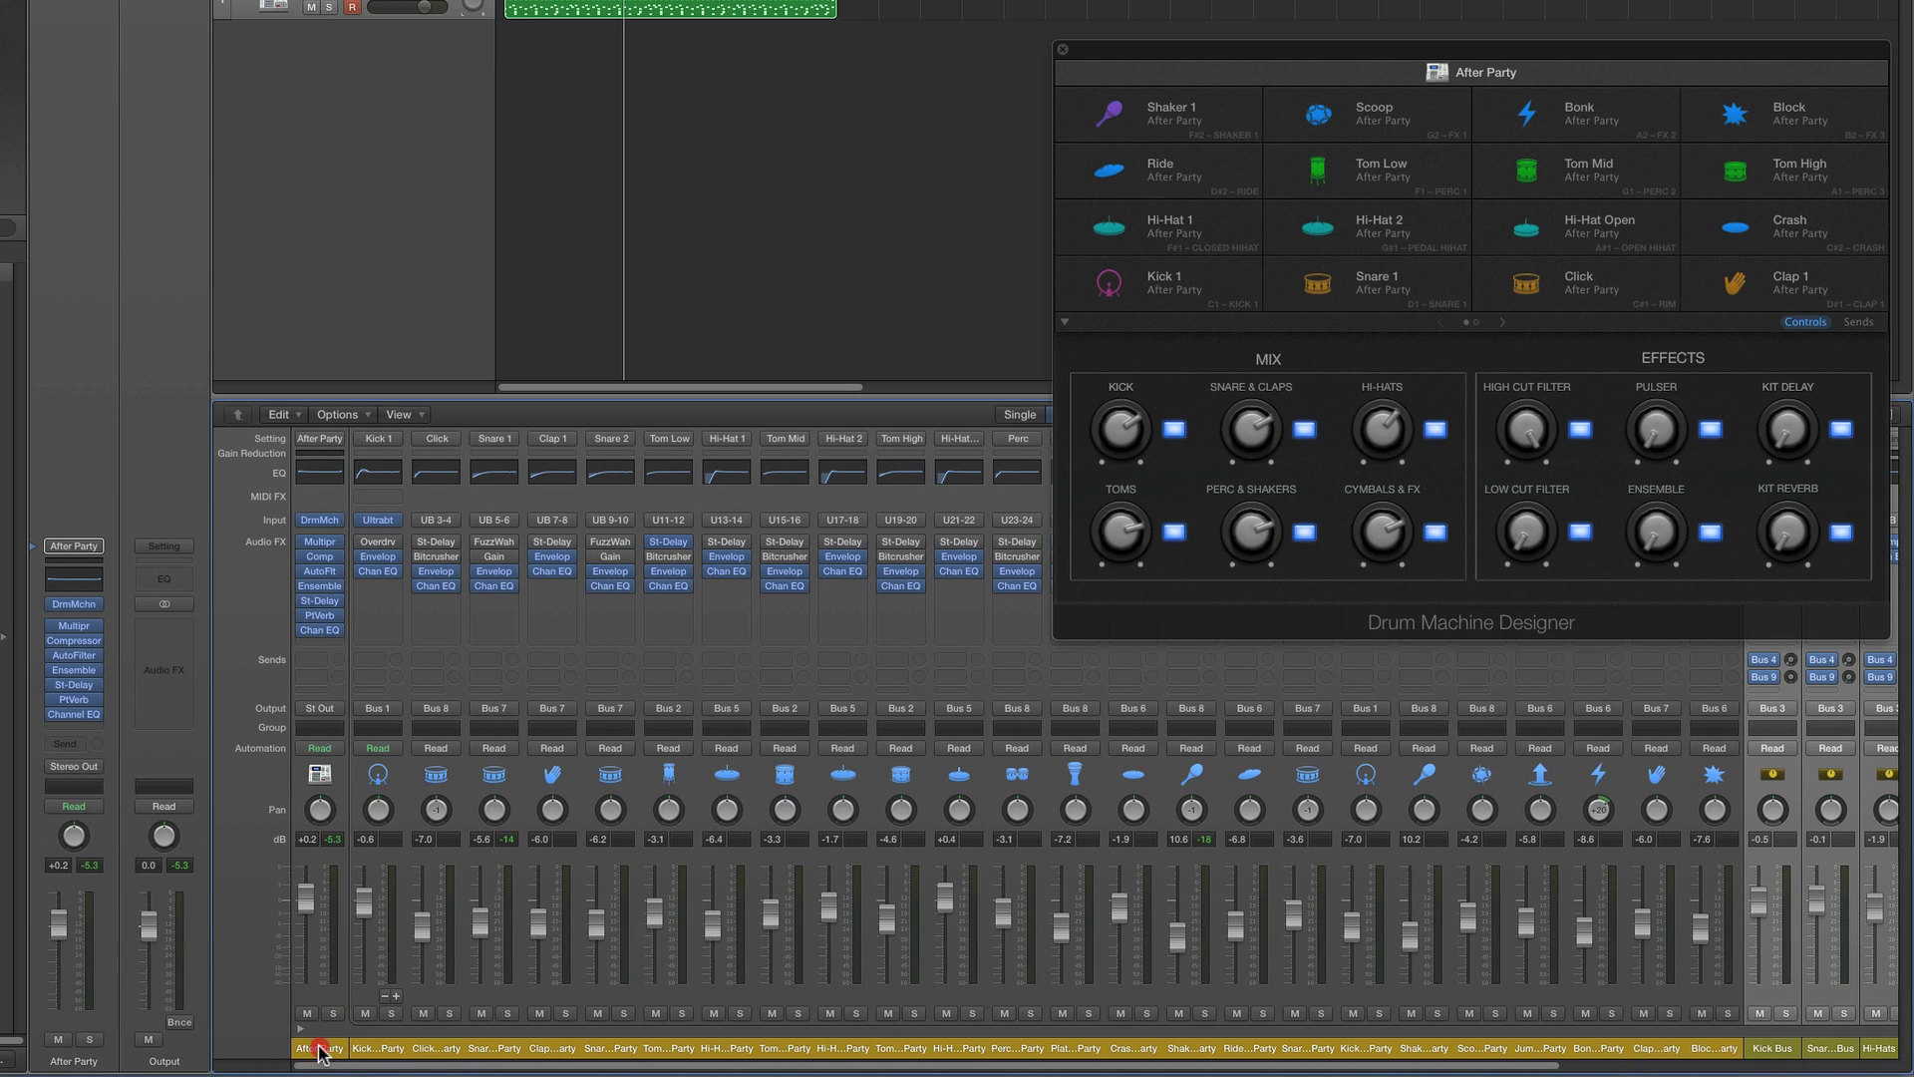
pyautogui.click(319, 1049)
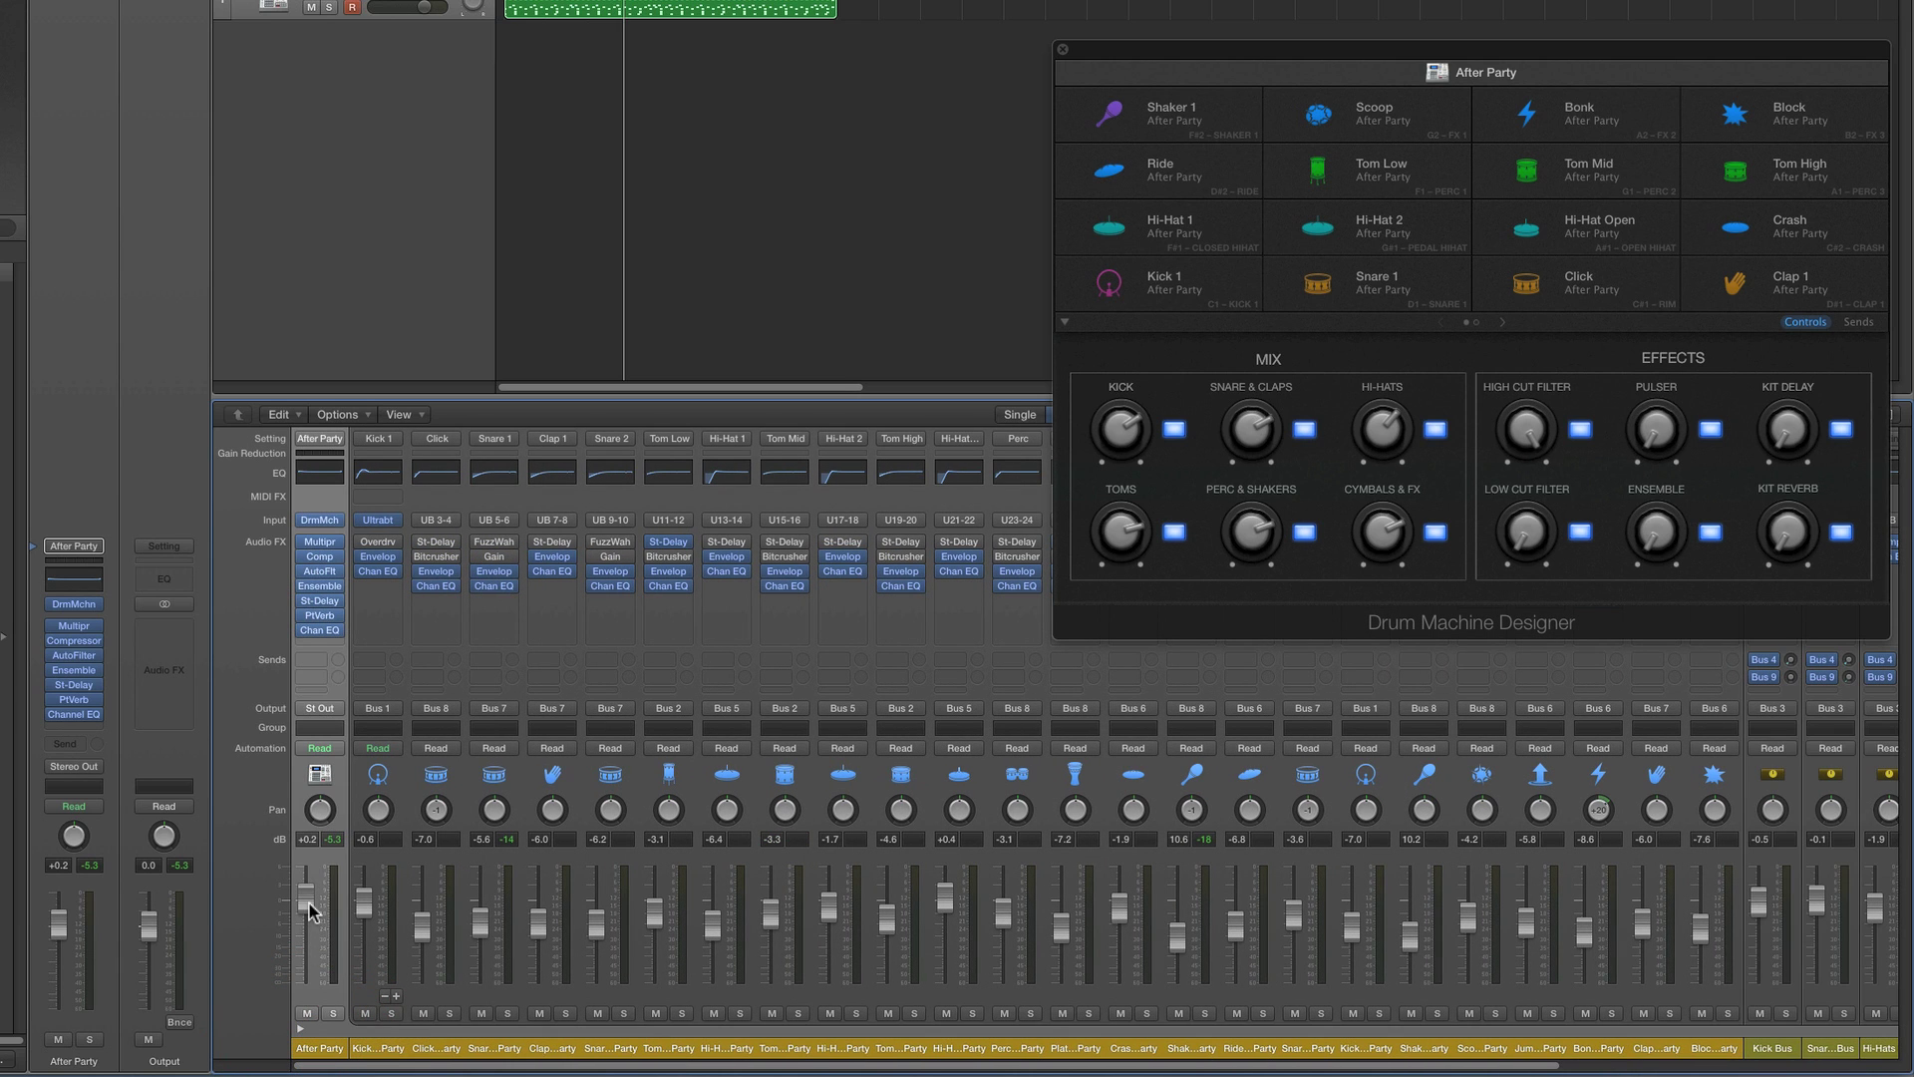
pyautogui.press('space')
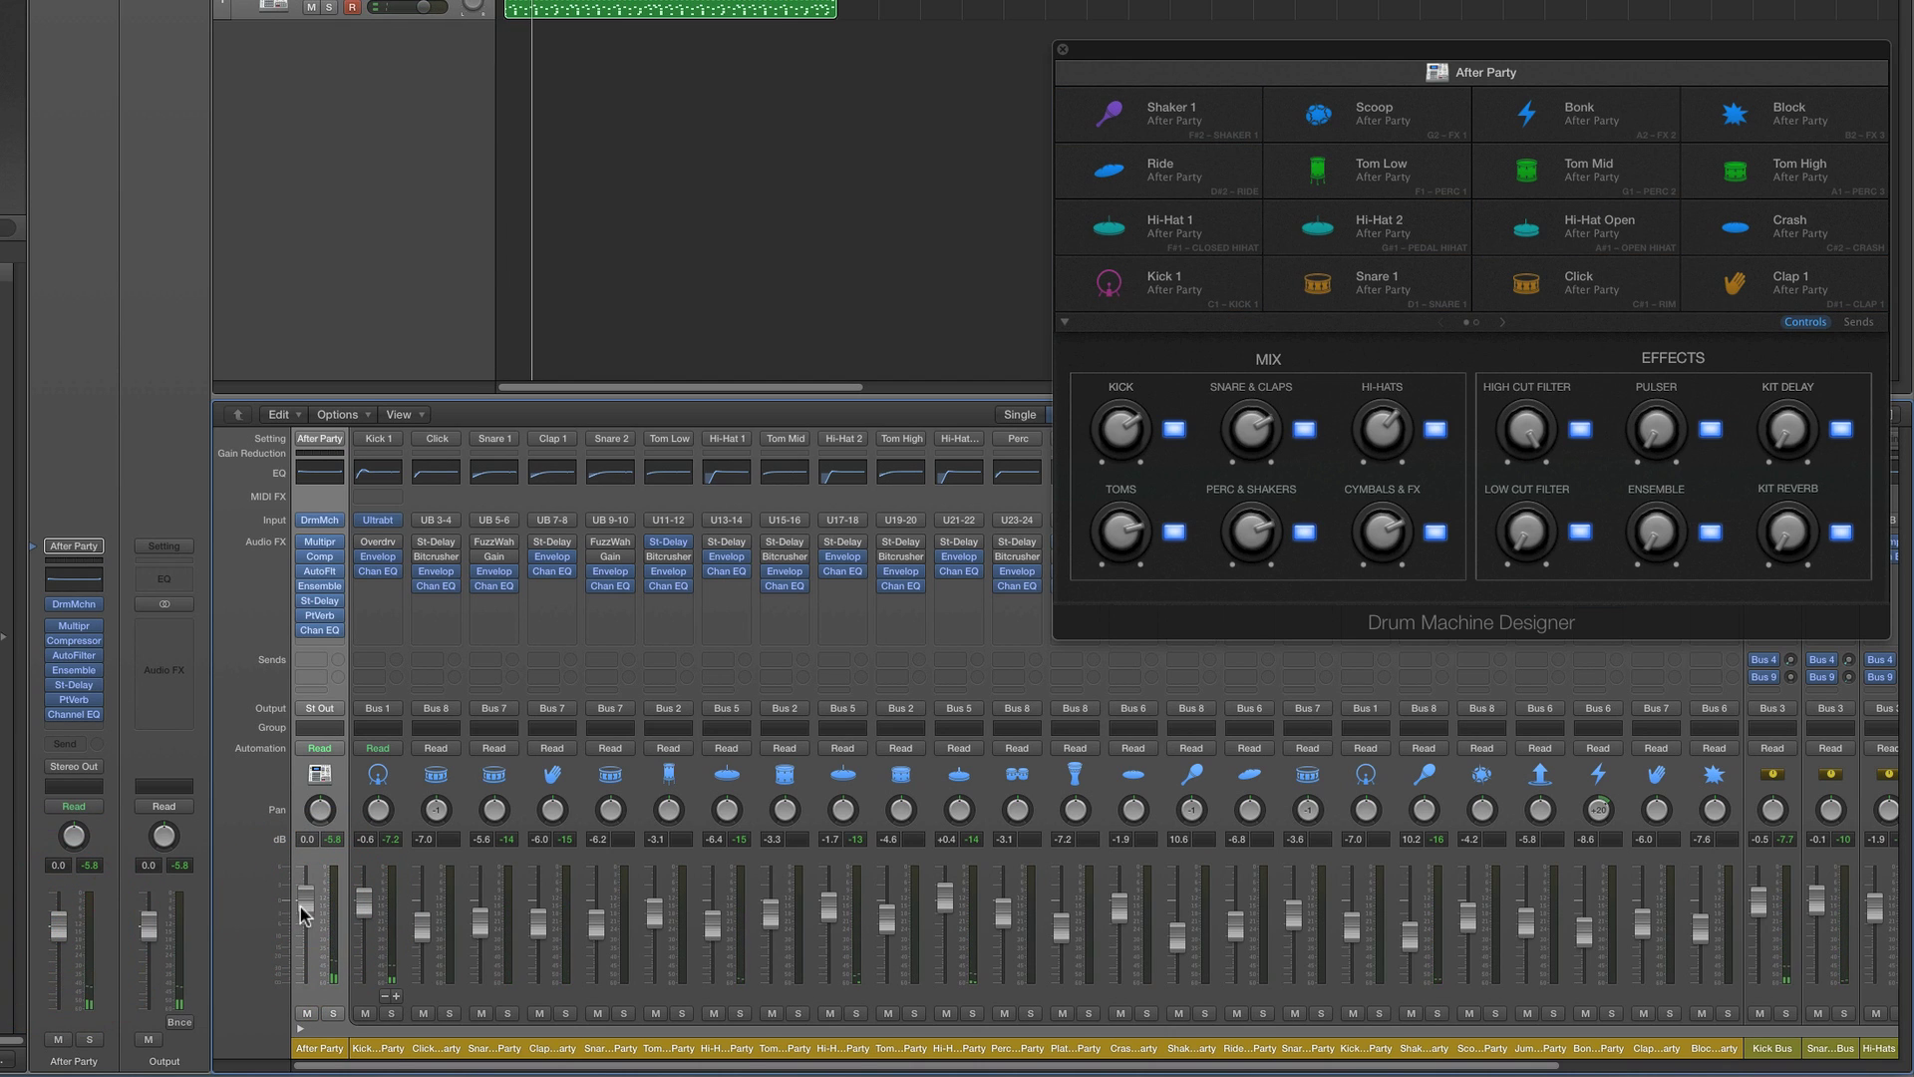
pyautogui.click(299, 1029)
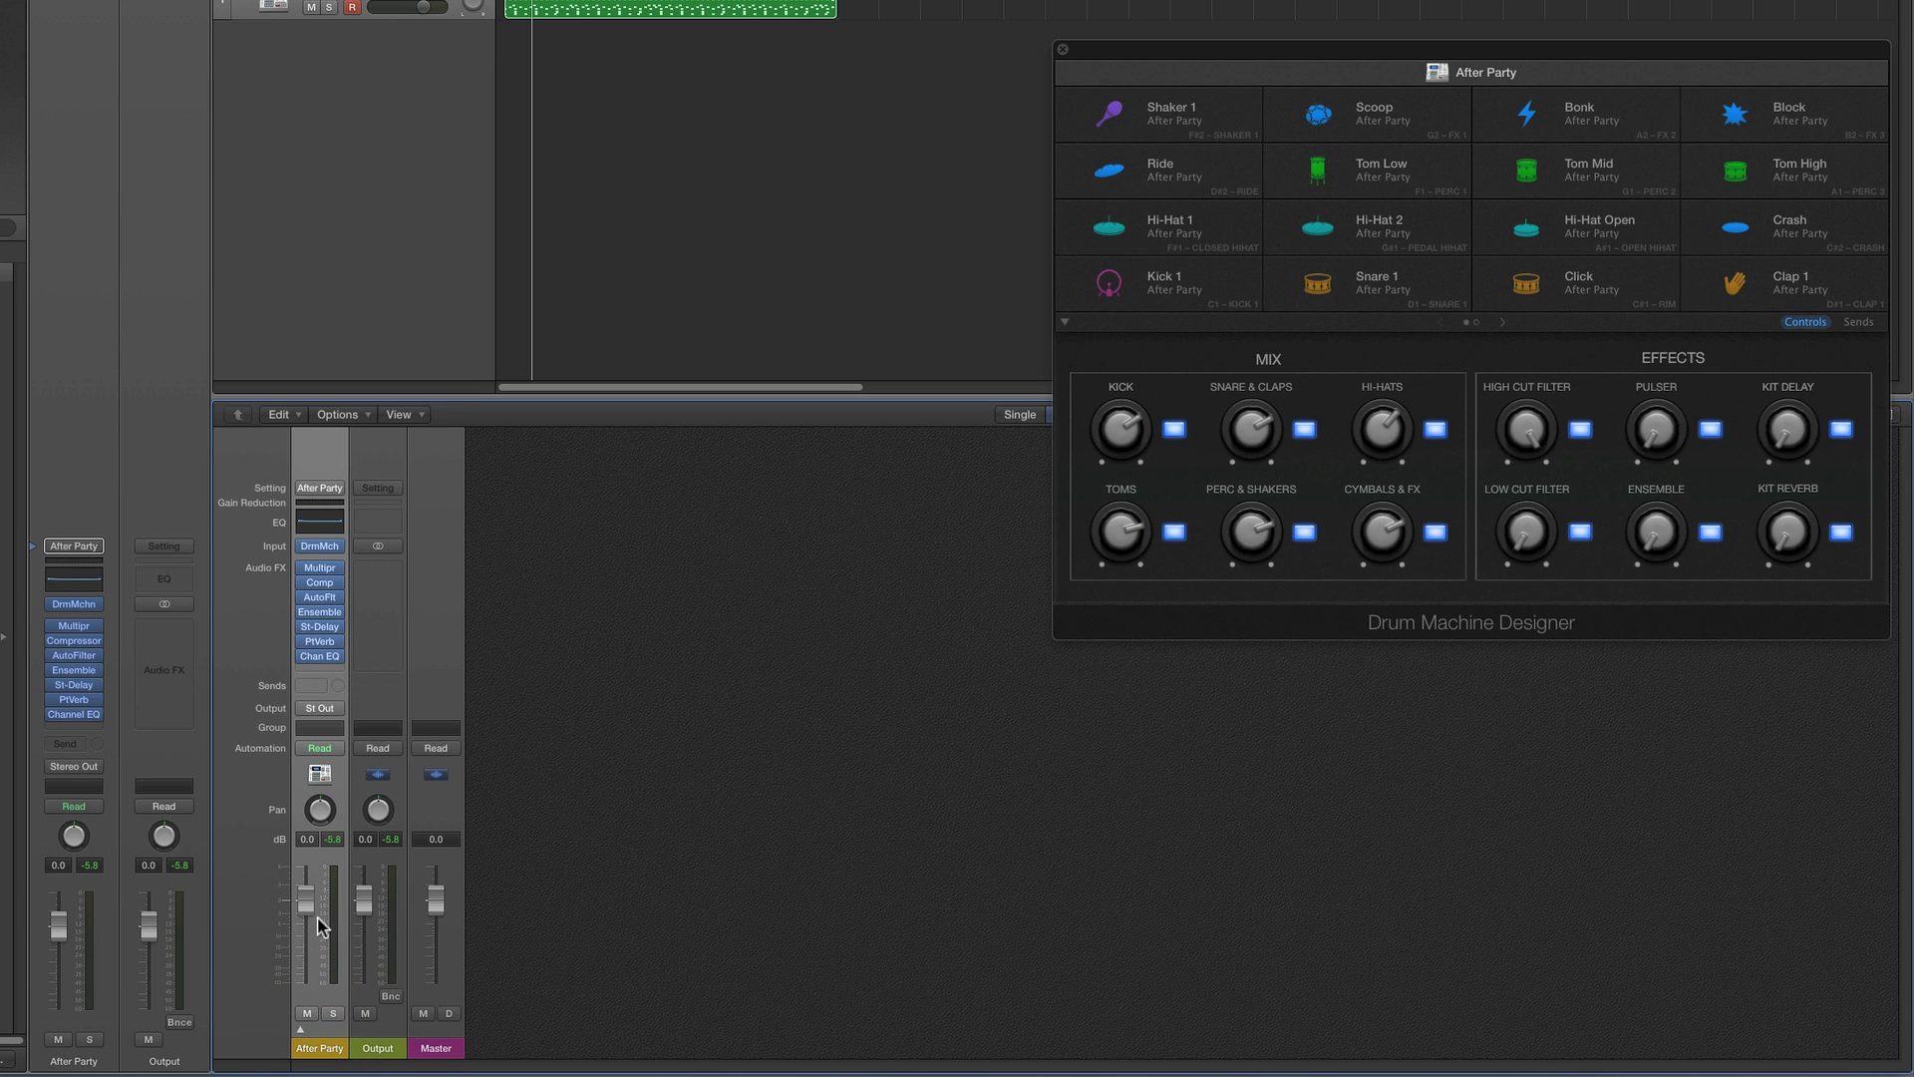
# Close the mixer and adjust the After Party main channel's volume to +0.1 dB from its channel strip during playback
pyautogui.moveTo(307, 896); pyautogui.dragTo(307, 904)
pyautogui.moveTo(58, 924); pyautogui.dragTo(59, 929)
pyautogui.press('x')
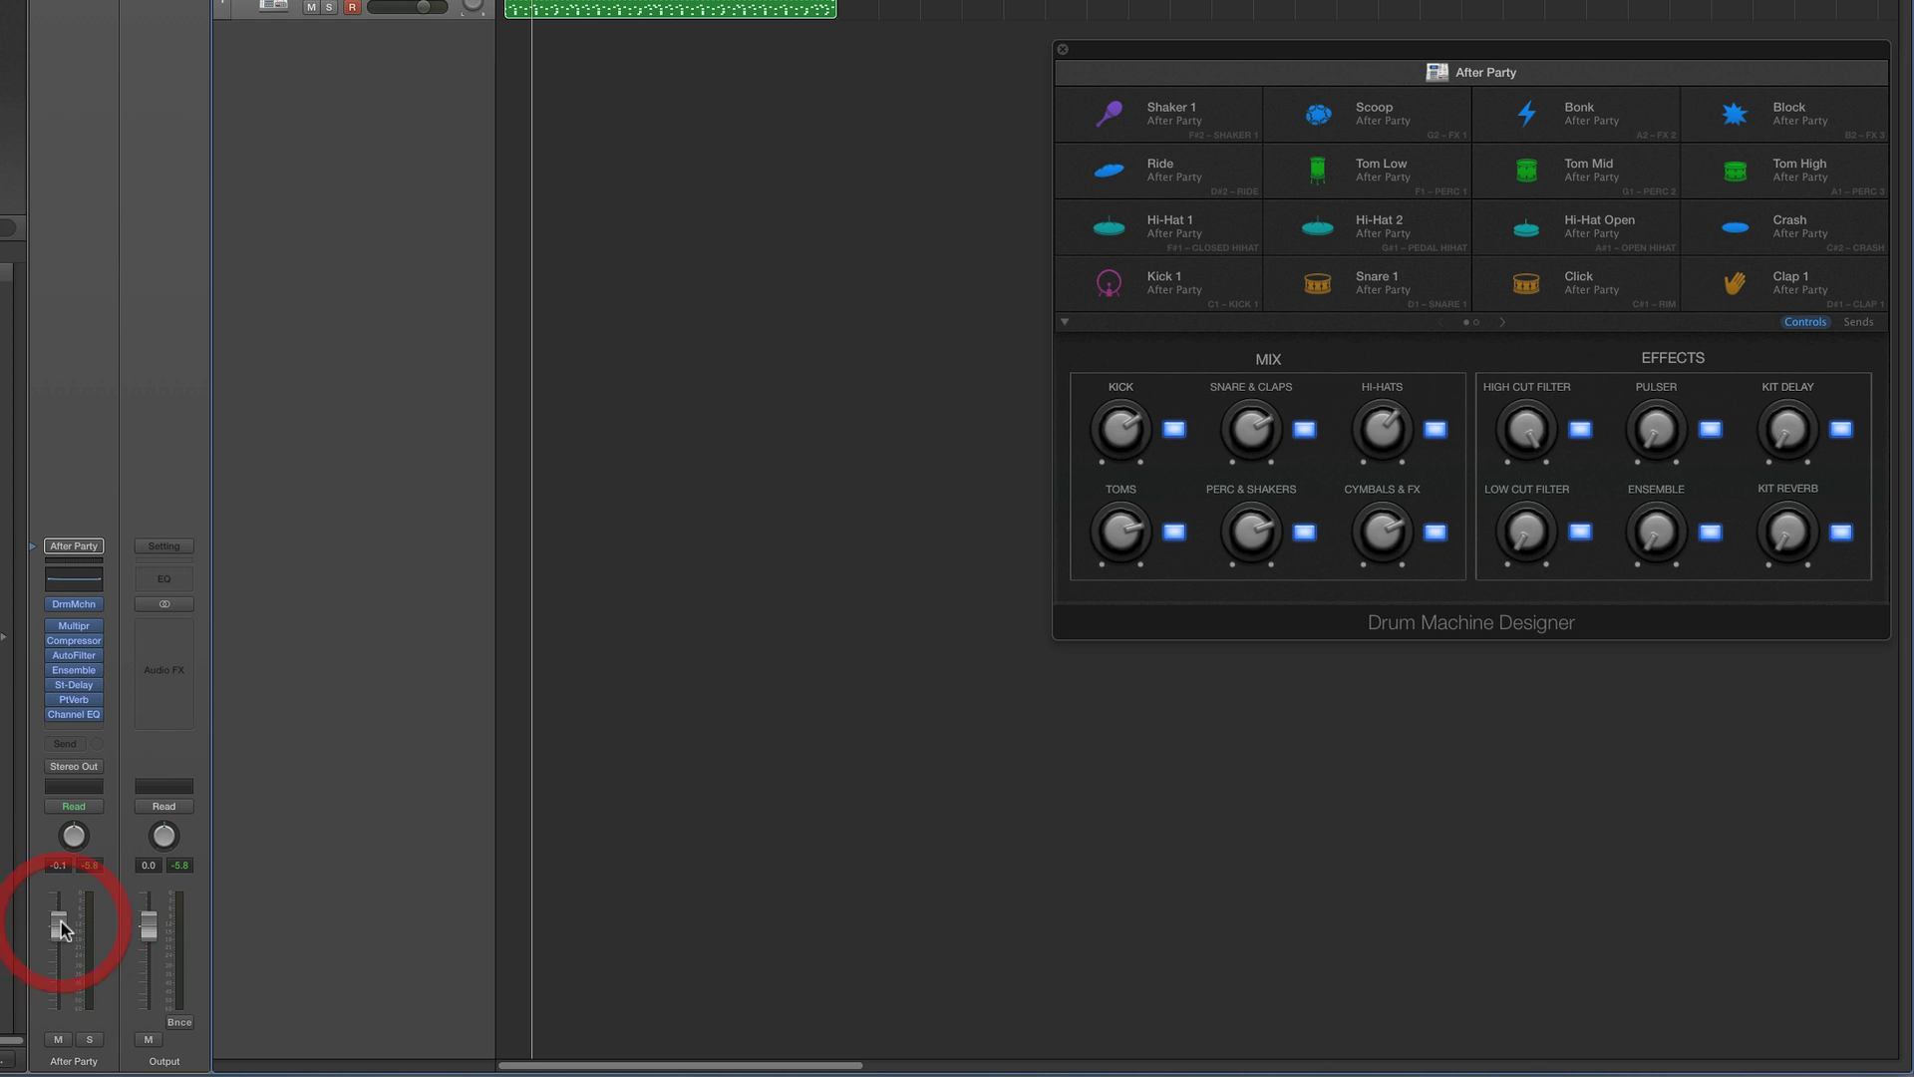
pyautogui.press('space')
pyautogui.moveTo(62, 923); pyautogui.dragTo(61, 922)
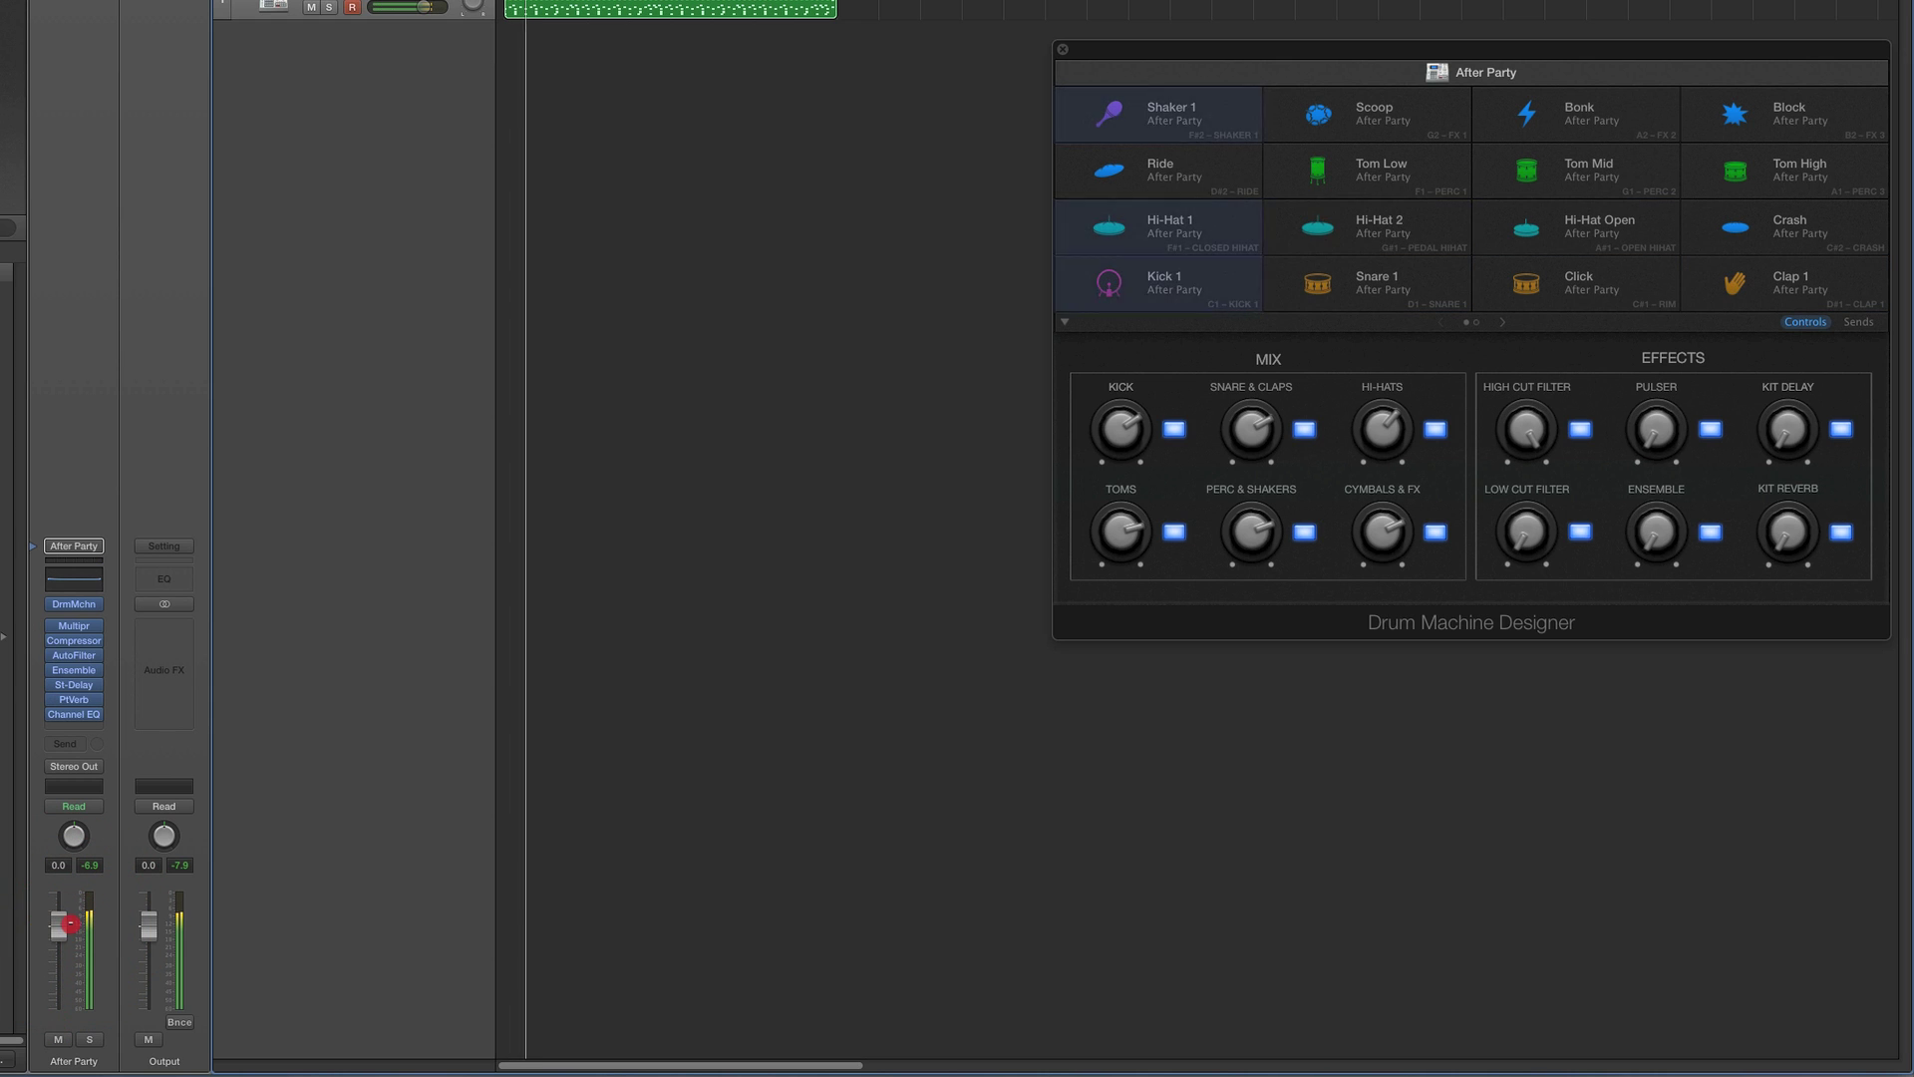
# Open the After Party channel's Channel EQ and arrange it beside the Drum Machine Designer window
pyautogui.moveTo(1309, 56); pyautogui.dragTo(518, 252)
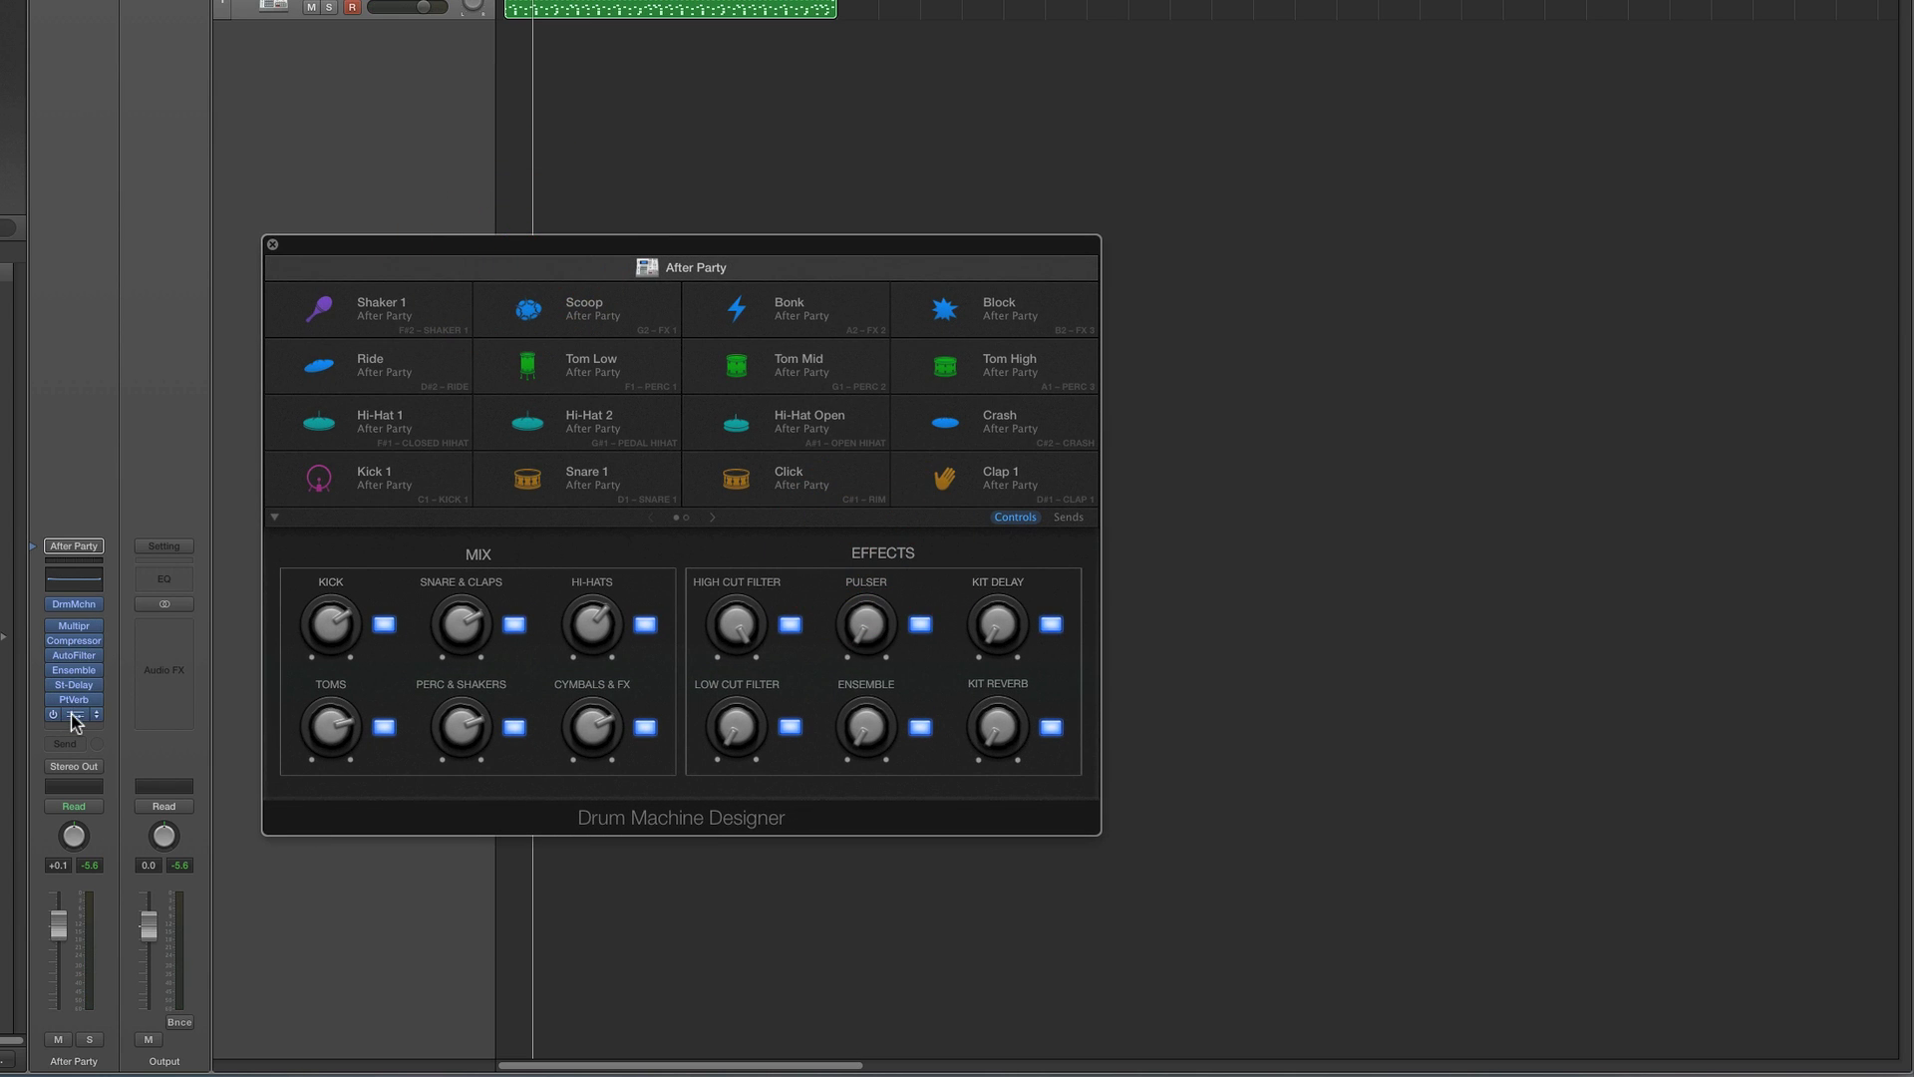
pyautogui.moveTo(418, 267); pyautogui.dragTo(576, 251)
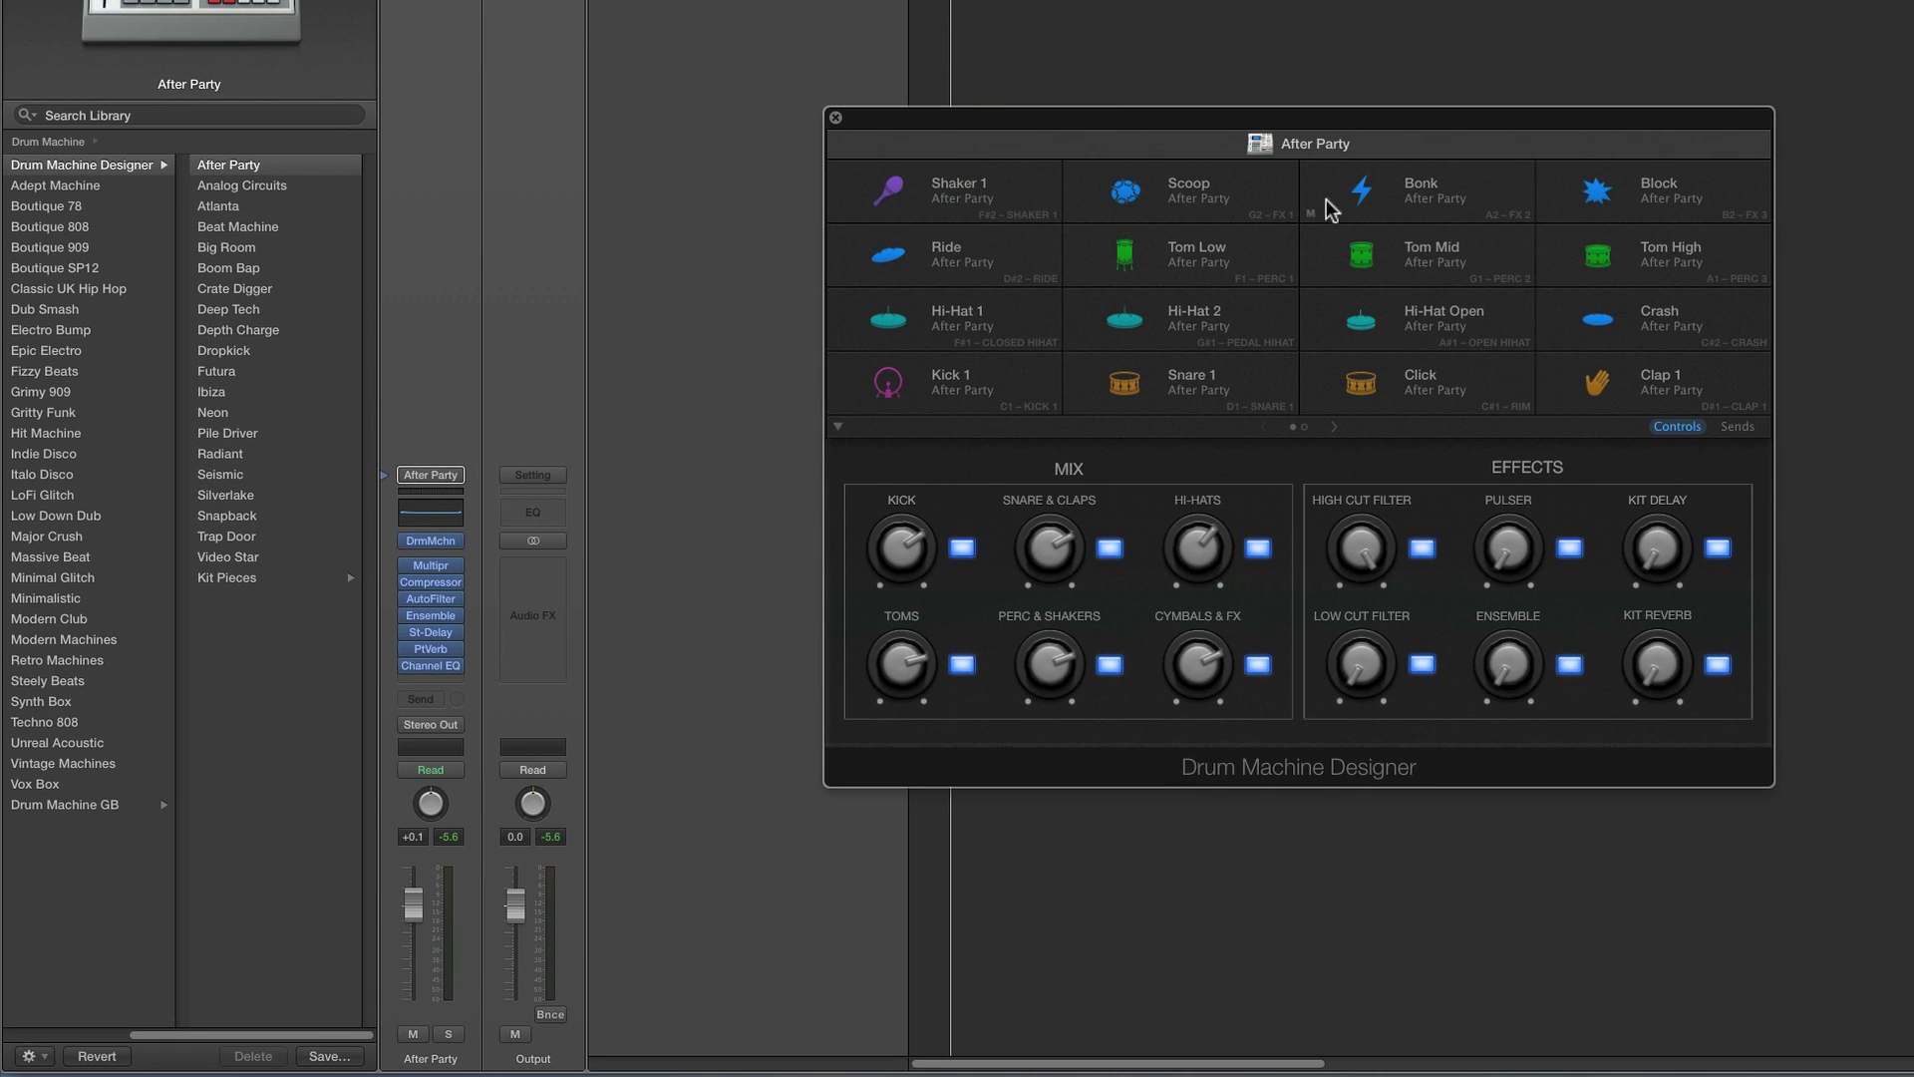
pyautogui.click(1514, 470)
pyautogui.click(446, 513)
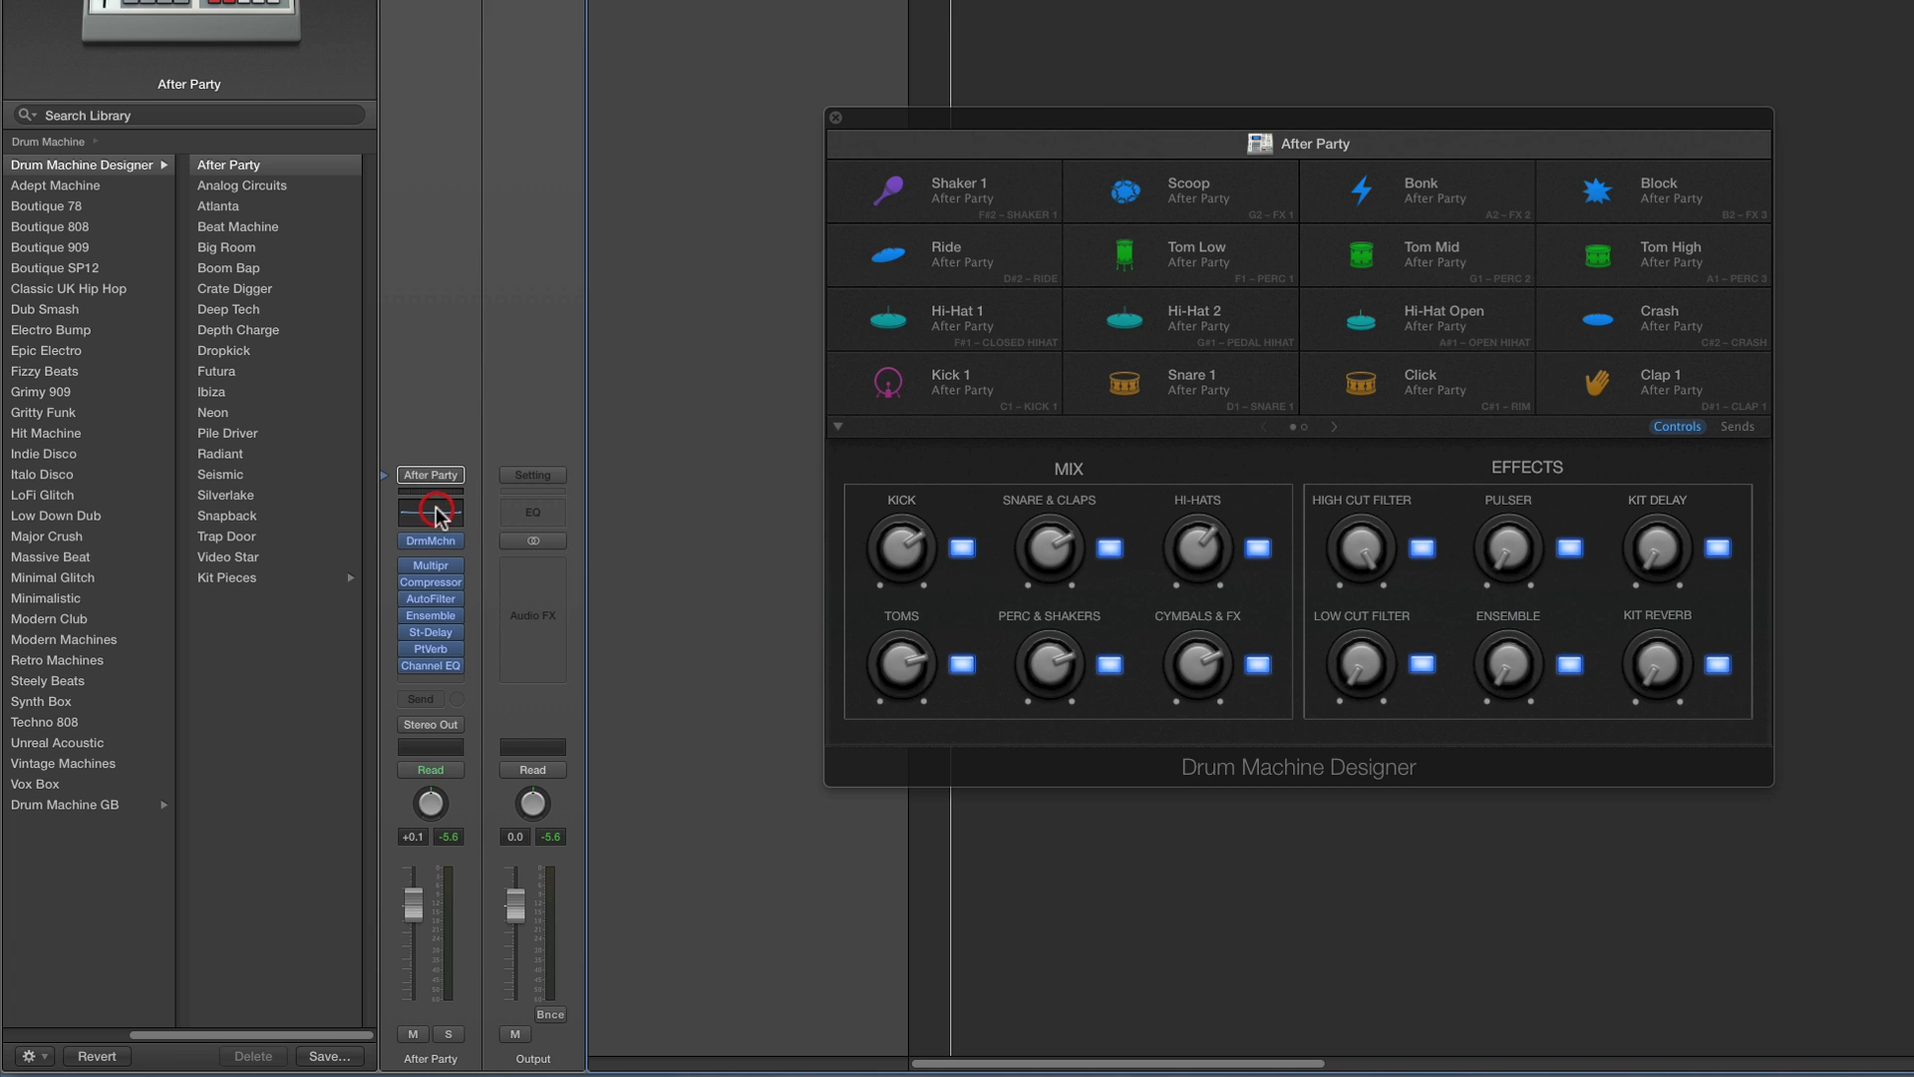
pyautogui.moveTo(491, 0); pyautogui.dragTo(454, 172)
pyautogui.moveTo(1040, 127); pyautogui.dragTo(1199, 124)
# Set the High Cut Filter to 7200 Hz and the Low Cut Filter to 76 Hz, switching each filter off and back on
pyautogui.moveTo(1589, 535); pyautogui.dragTo(1604, 599)
pyautogui.moveTo(1606, 674)
pyautogui.mouseDown()
pyautogui.moveTo(1595, 414)
pyautogui.moveTo(1602, 671)
pyautogui.mouseUp()
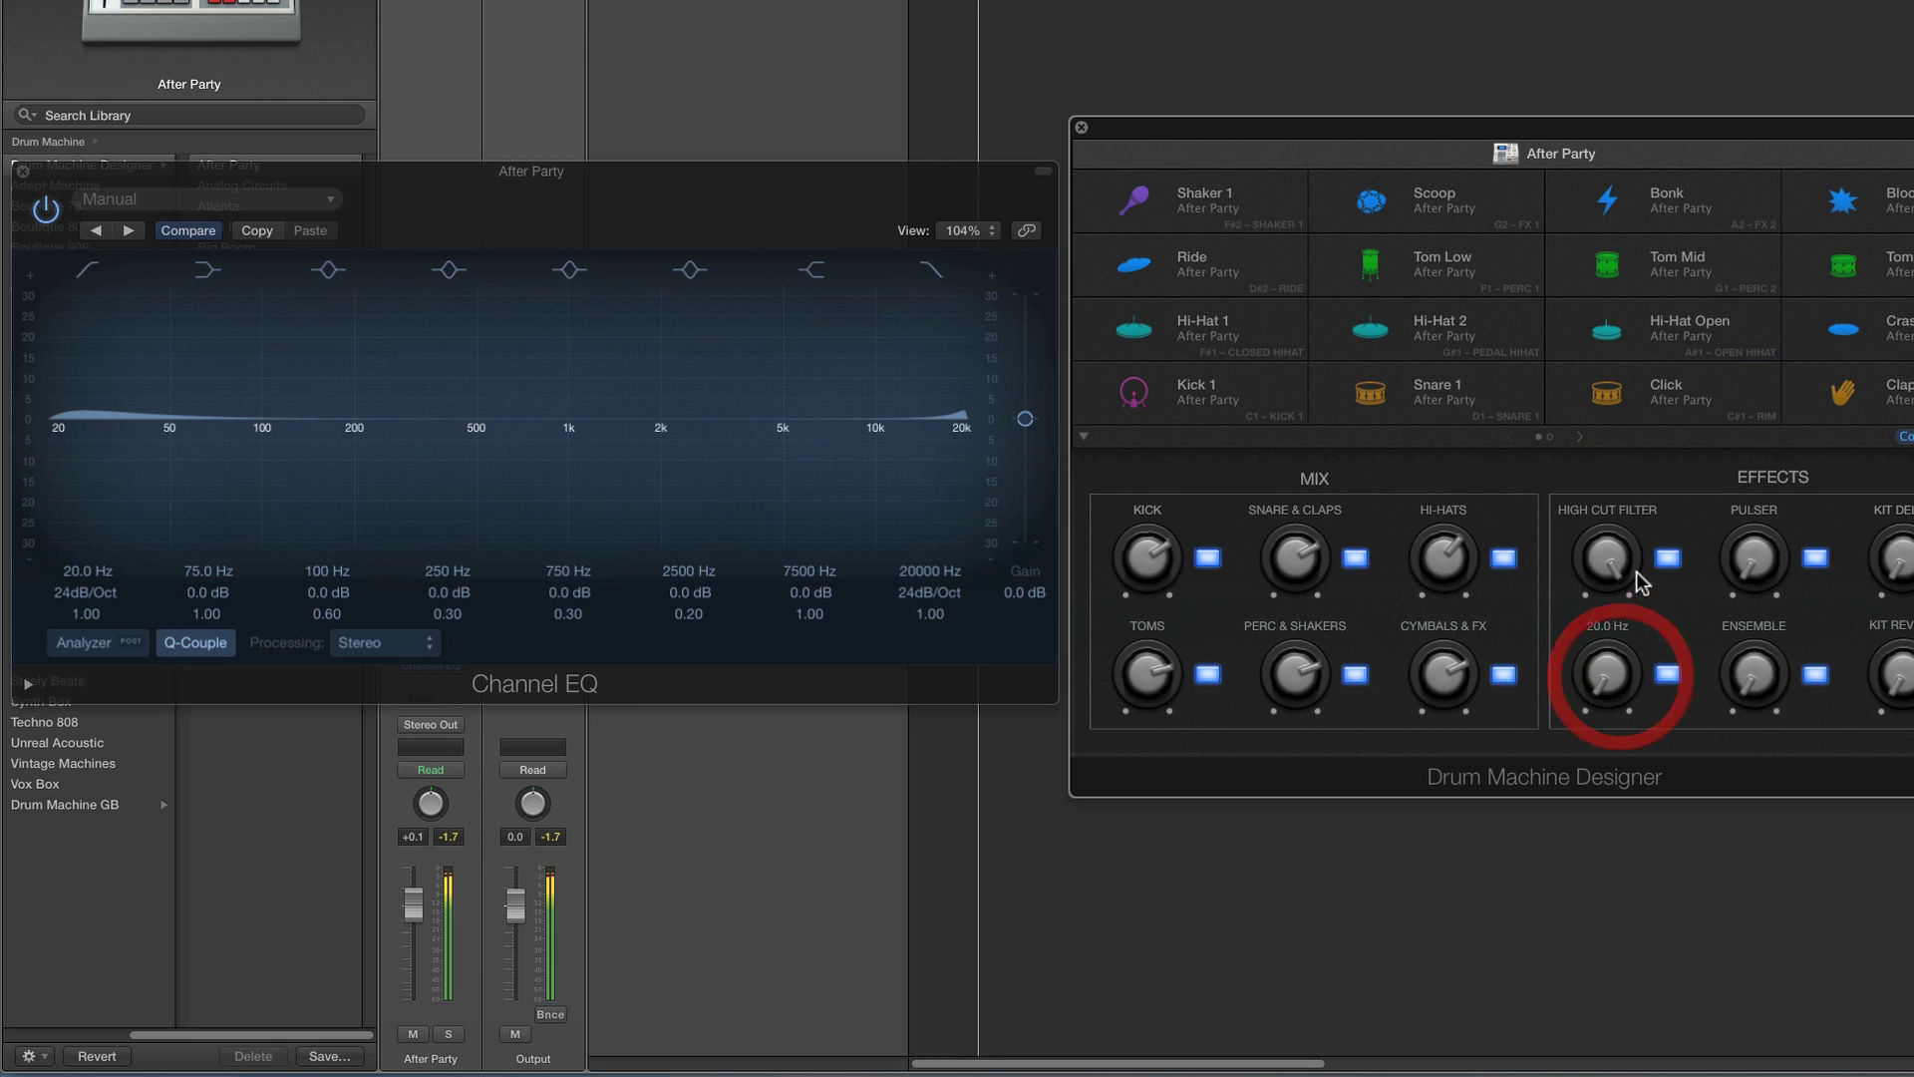
pyautogui.moveTo(1608, 560); pyautogui.dragTo(1675, 556)
pyautogui.click(1668, 557)
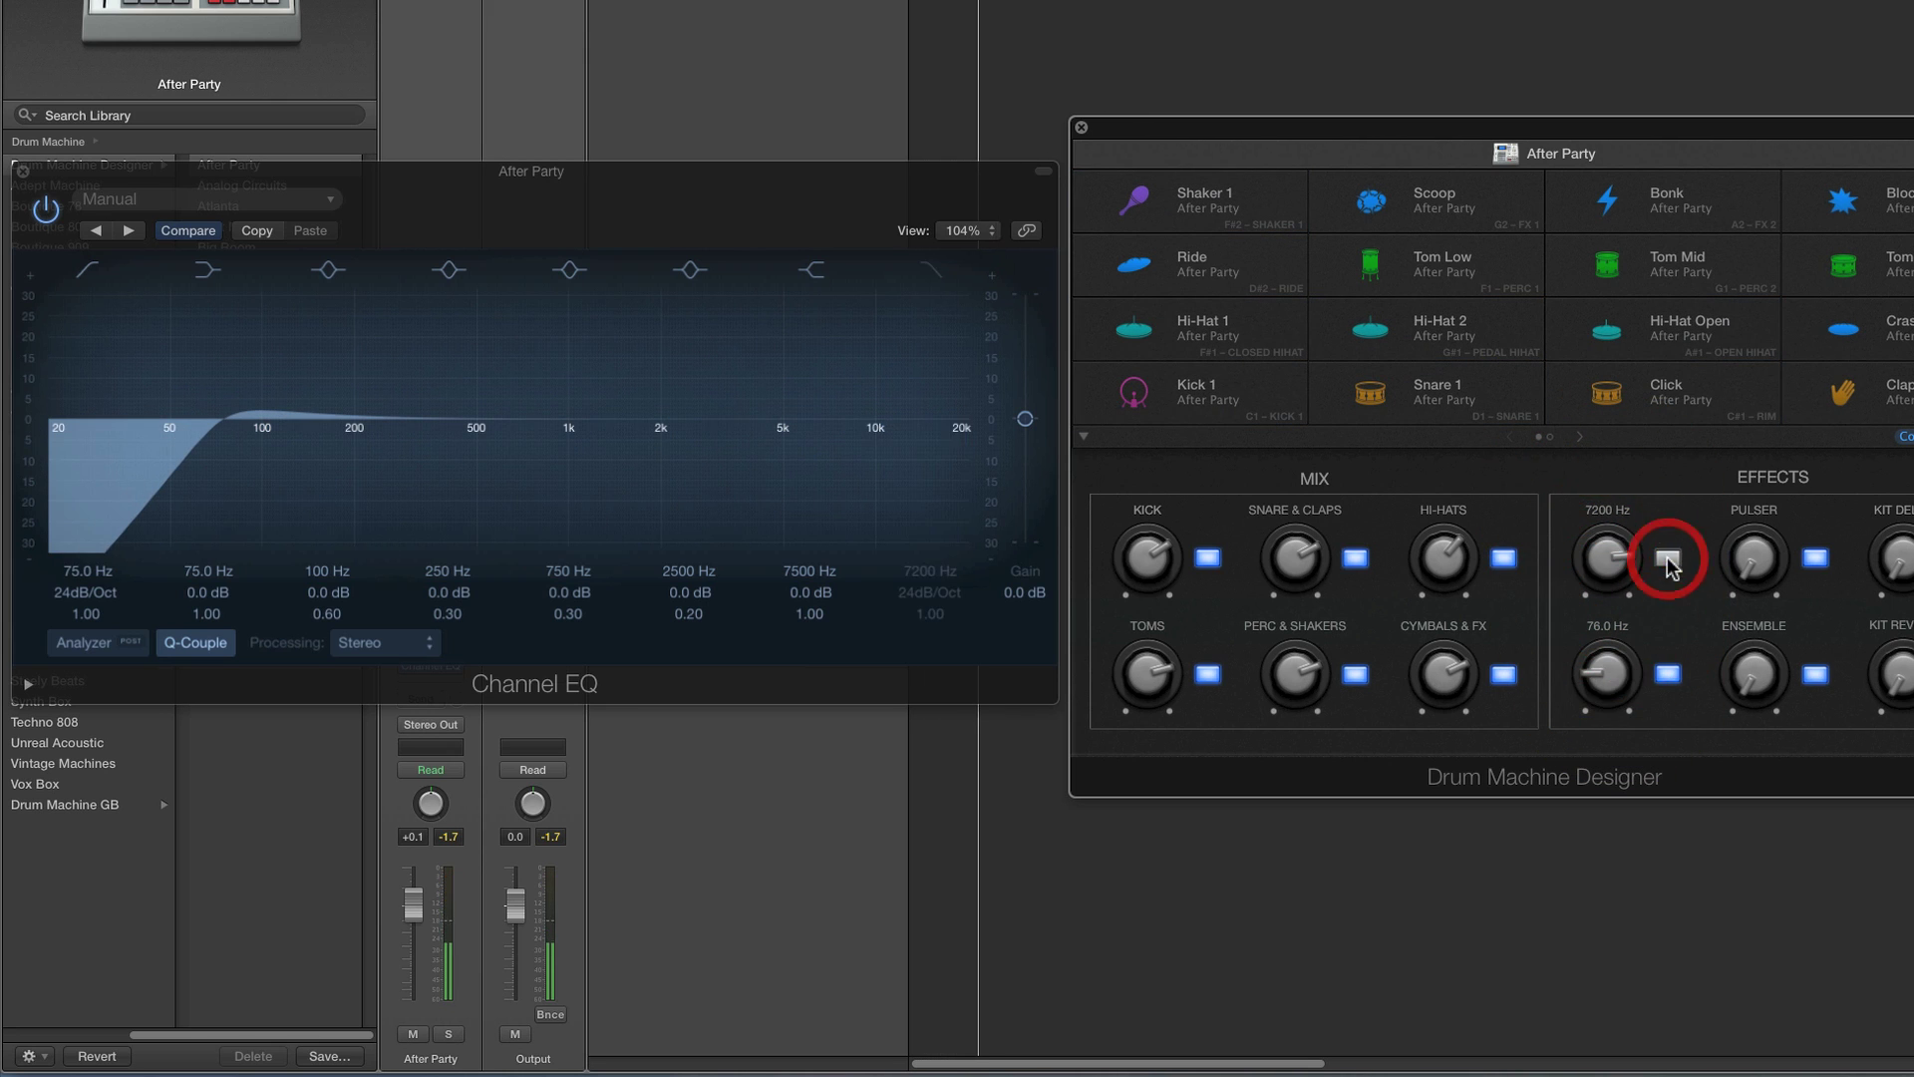
pyautogui.click(1668, 557)
pyautogui.click(1668, 674)
pyautogui.click(1668, 674)
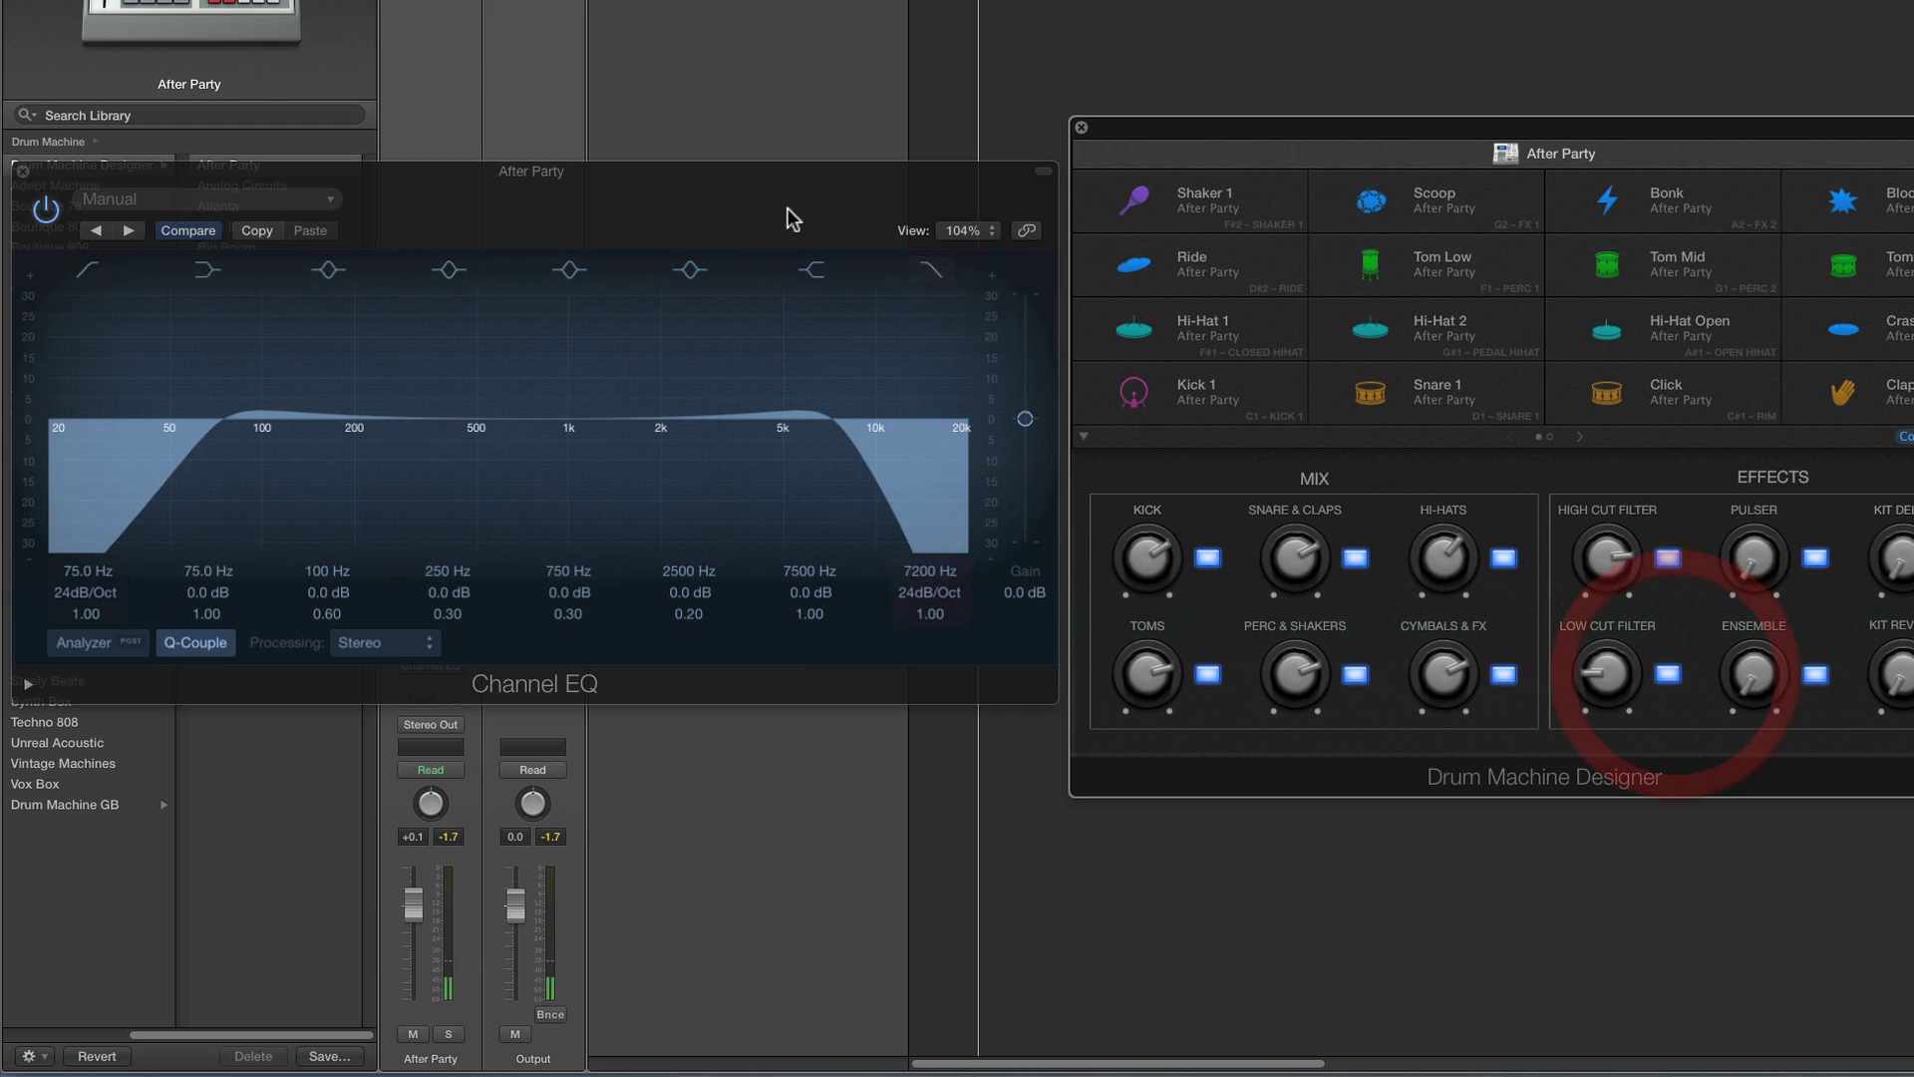
# Switch the high cut and low cut bands off and back on directly in the Channel EQ
pyautogui.click(719, 174)
pyautogui.click(929, 269)
pyautogui.click(929, 269)
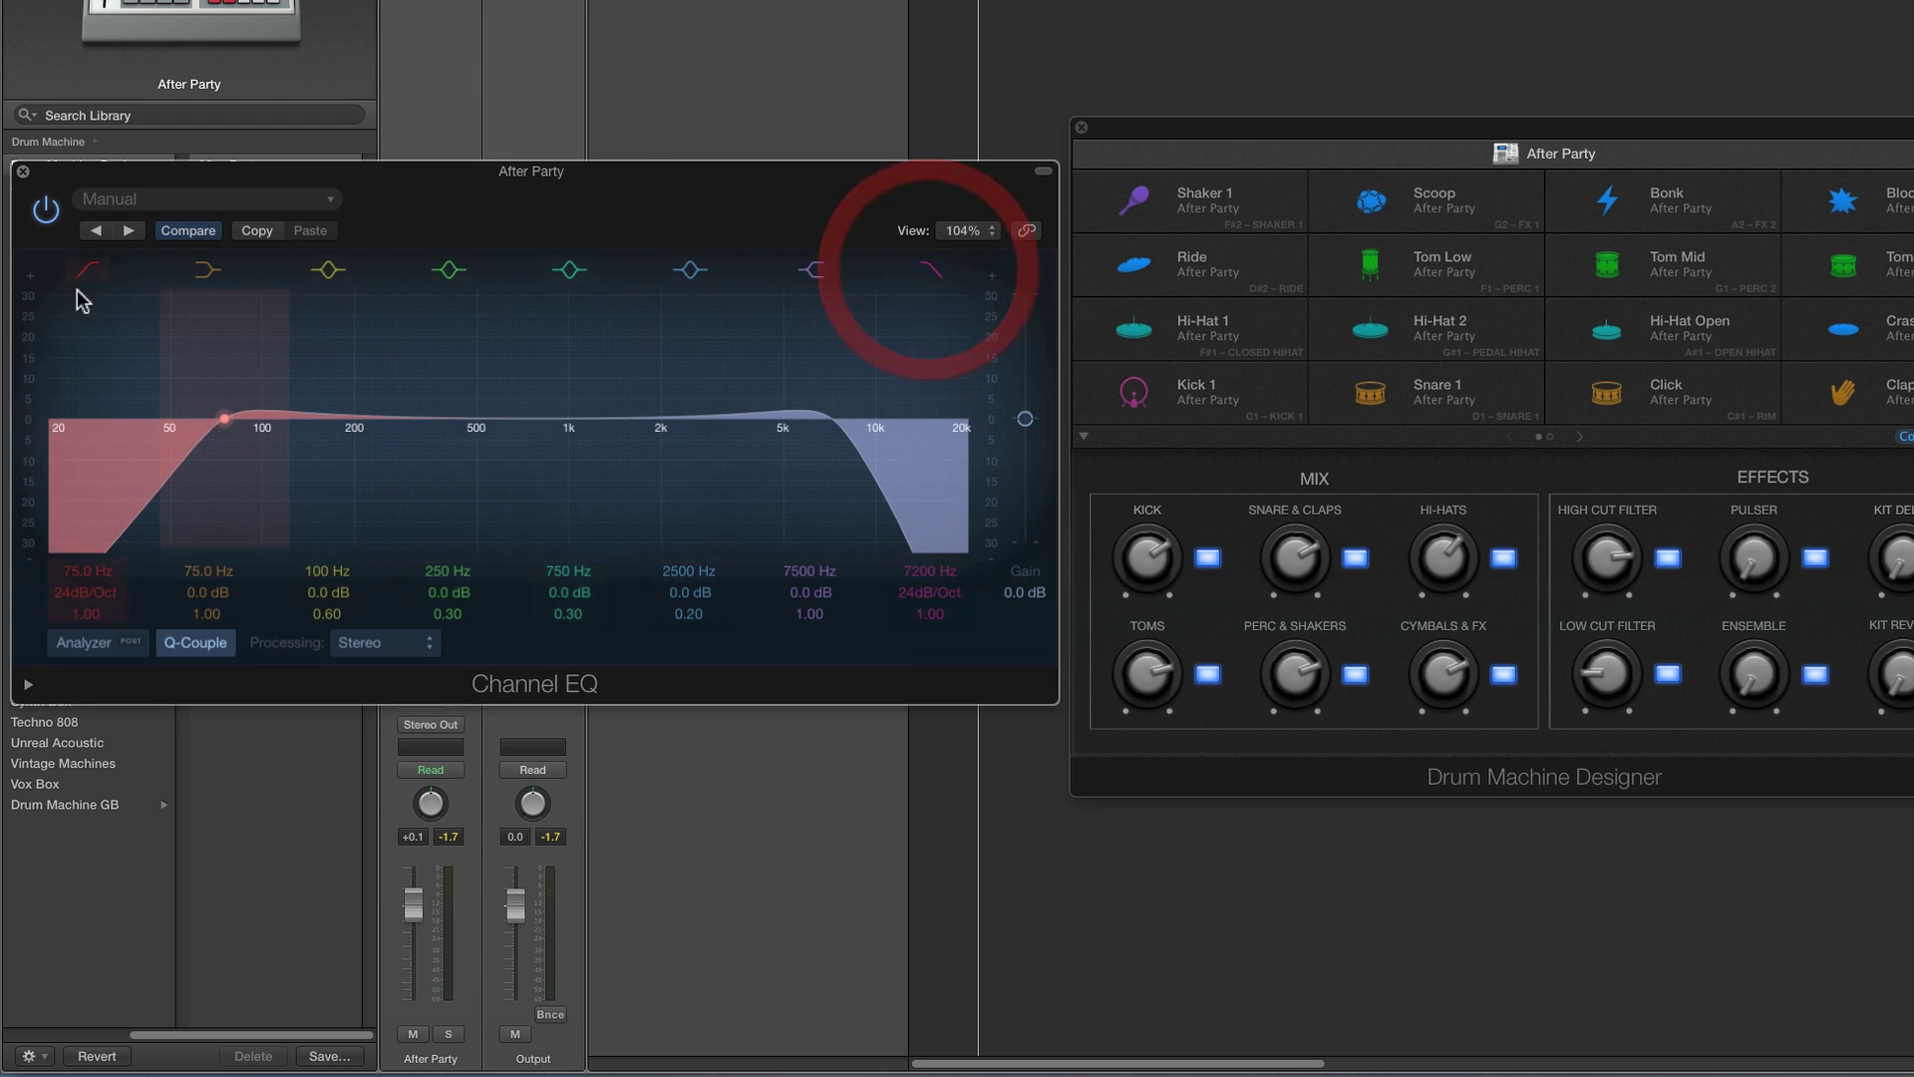
pyautogui.click(88, 269)
pyautogui.click(88, 269)
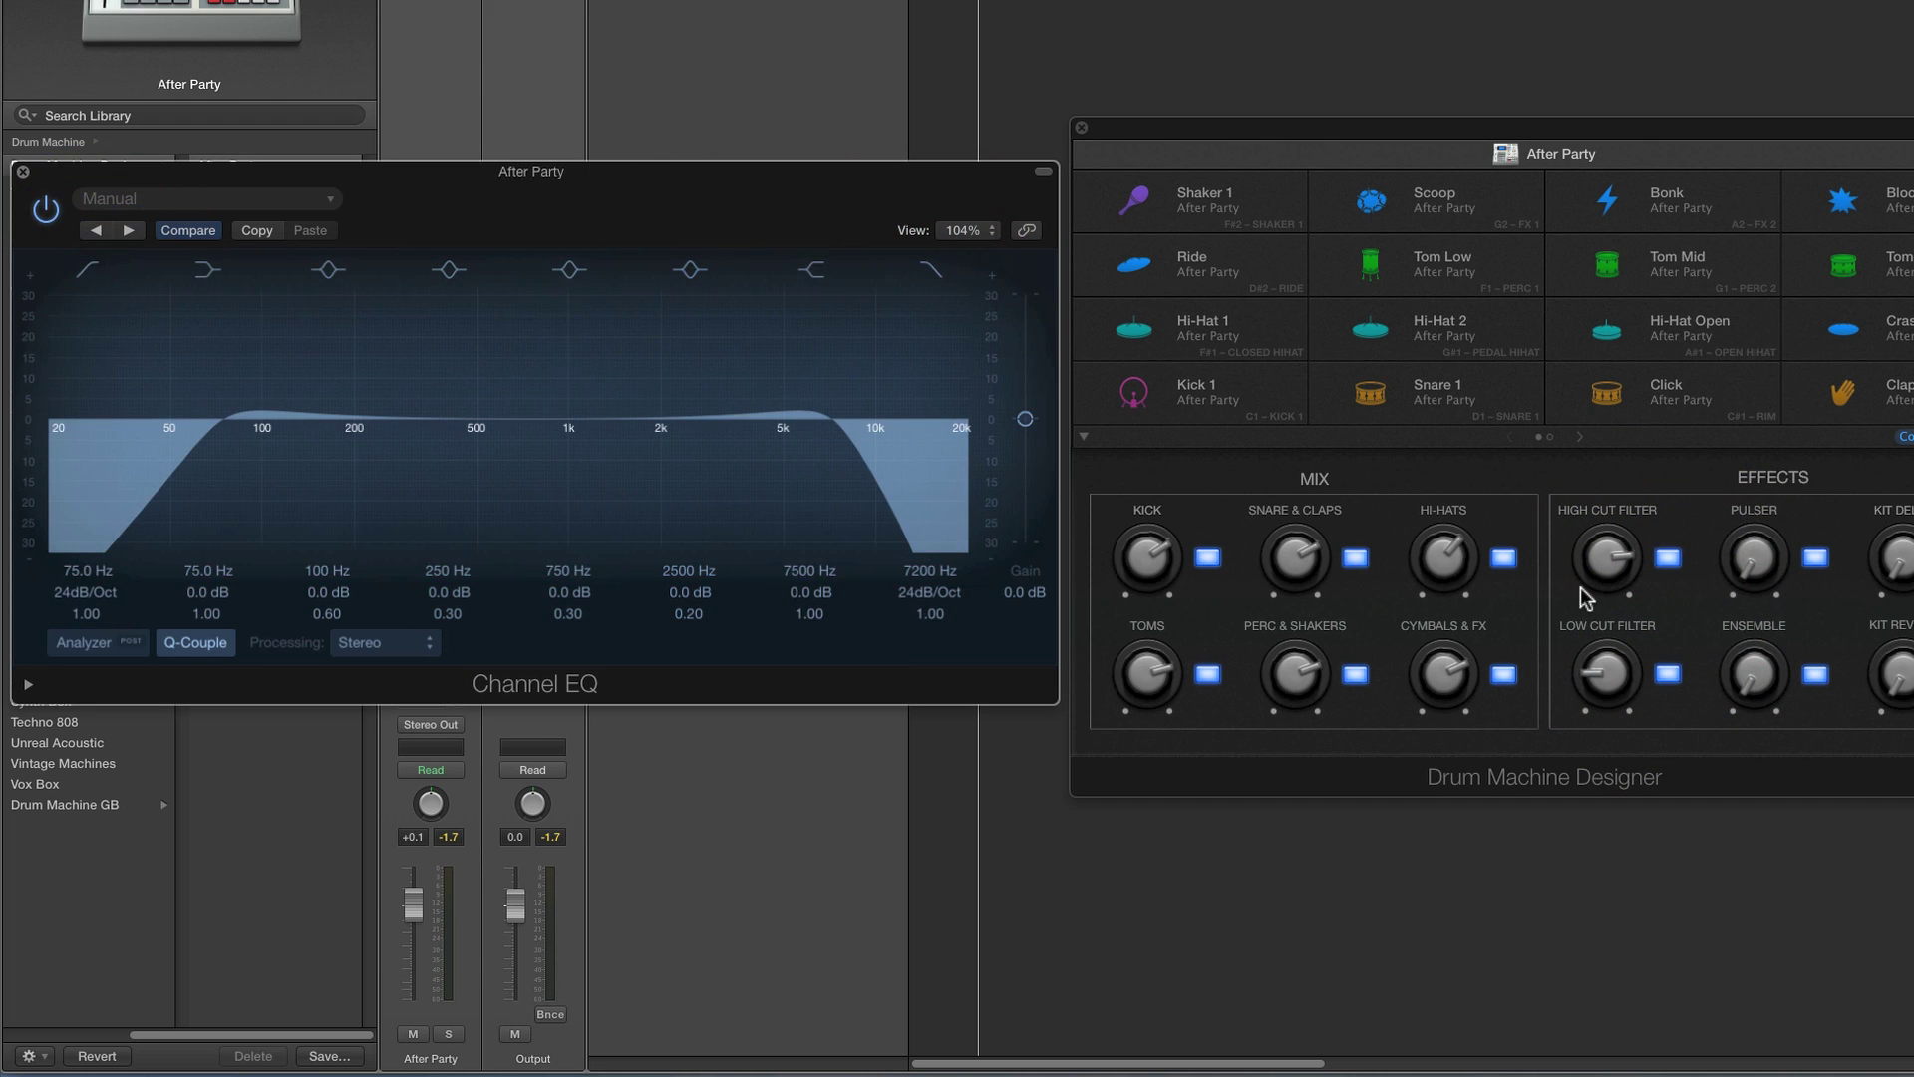
# Return the High Cut Filter to 20000 Hz and the Low Cut Filter to 20 Hz, and close the Channel EQ
pyautogui.moveTo(1610, 566); pyautogui.dragTo(1600, 477)
pyautogui.moveTo(1610, 668); pyautogui.dragTo(1641, 774)
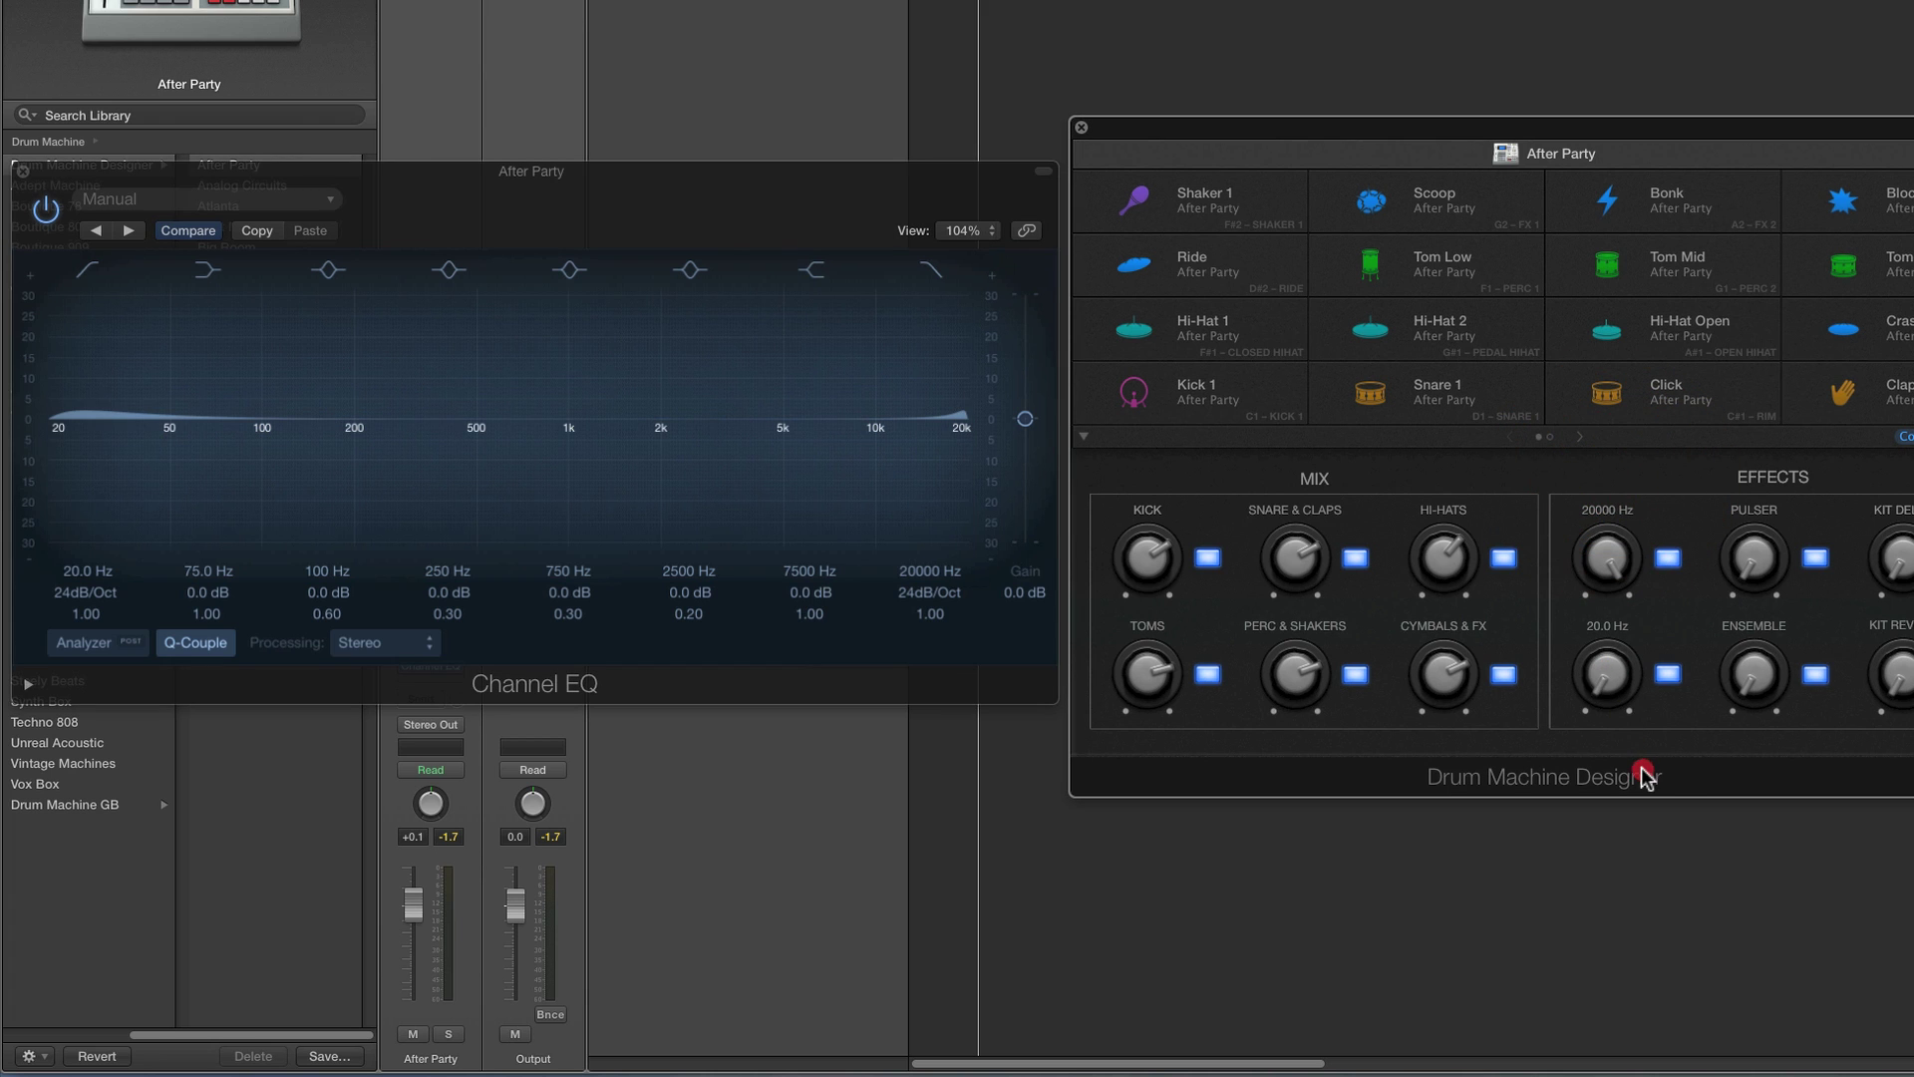
pyautogui.click(22, 176)
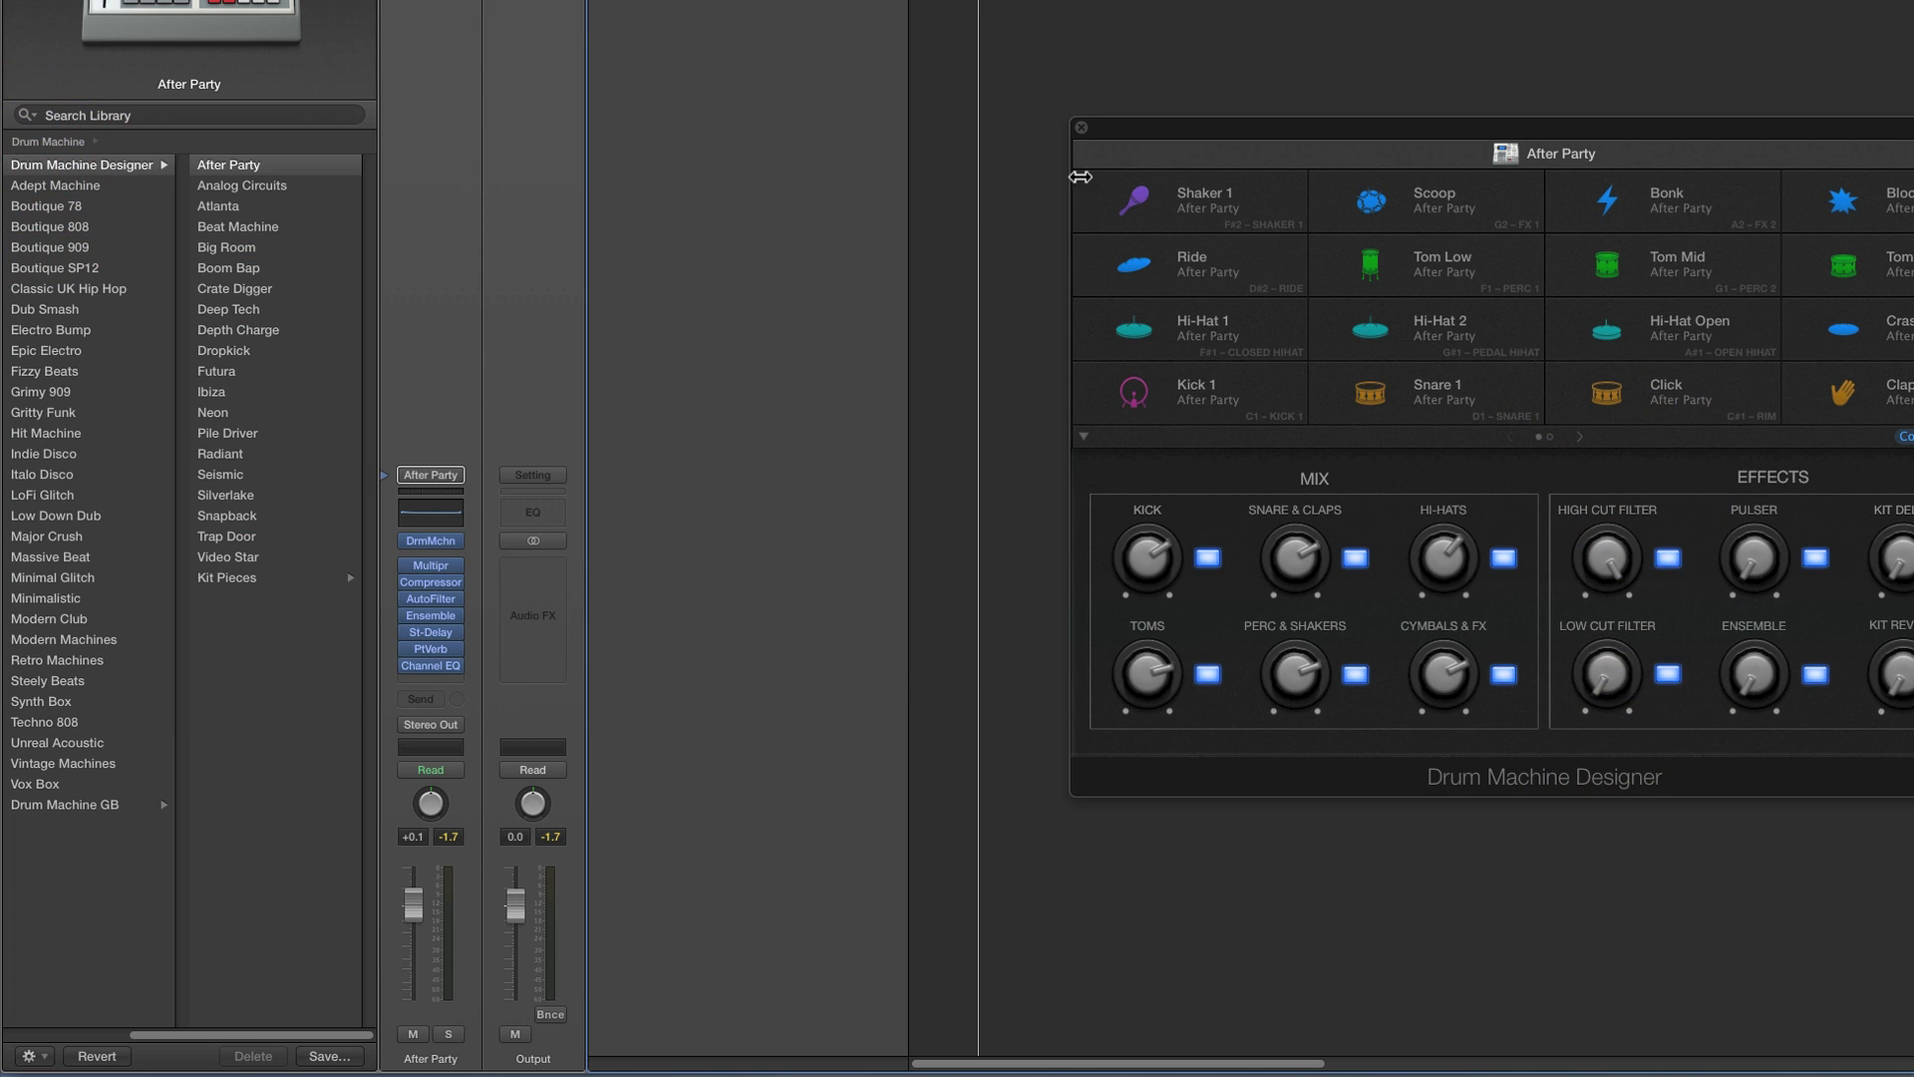
pyautogui.moveTo(1141, 140); pyautogui.dragTo(989, 162)
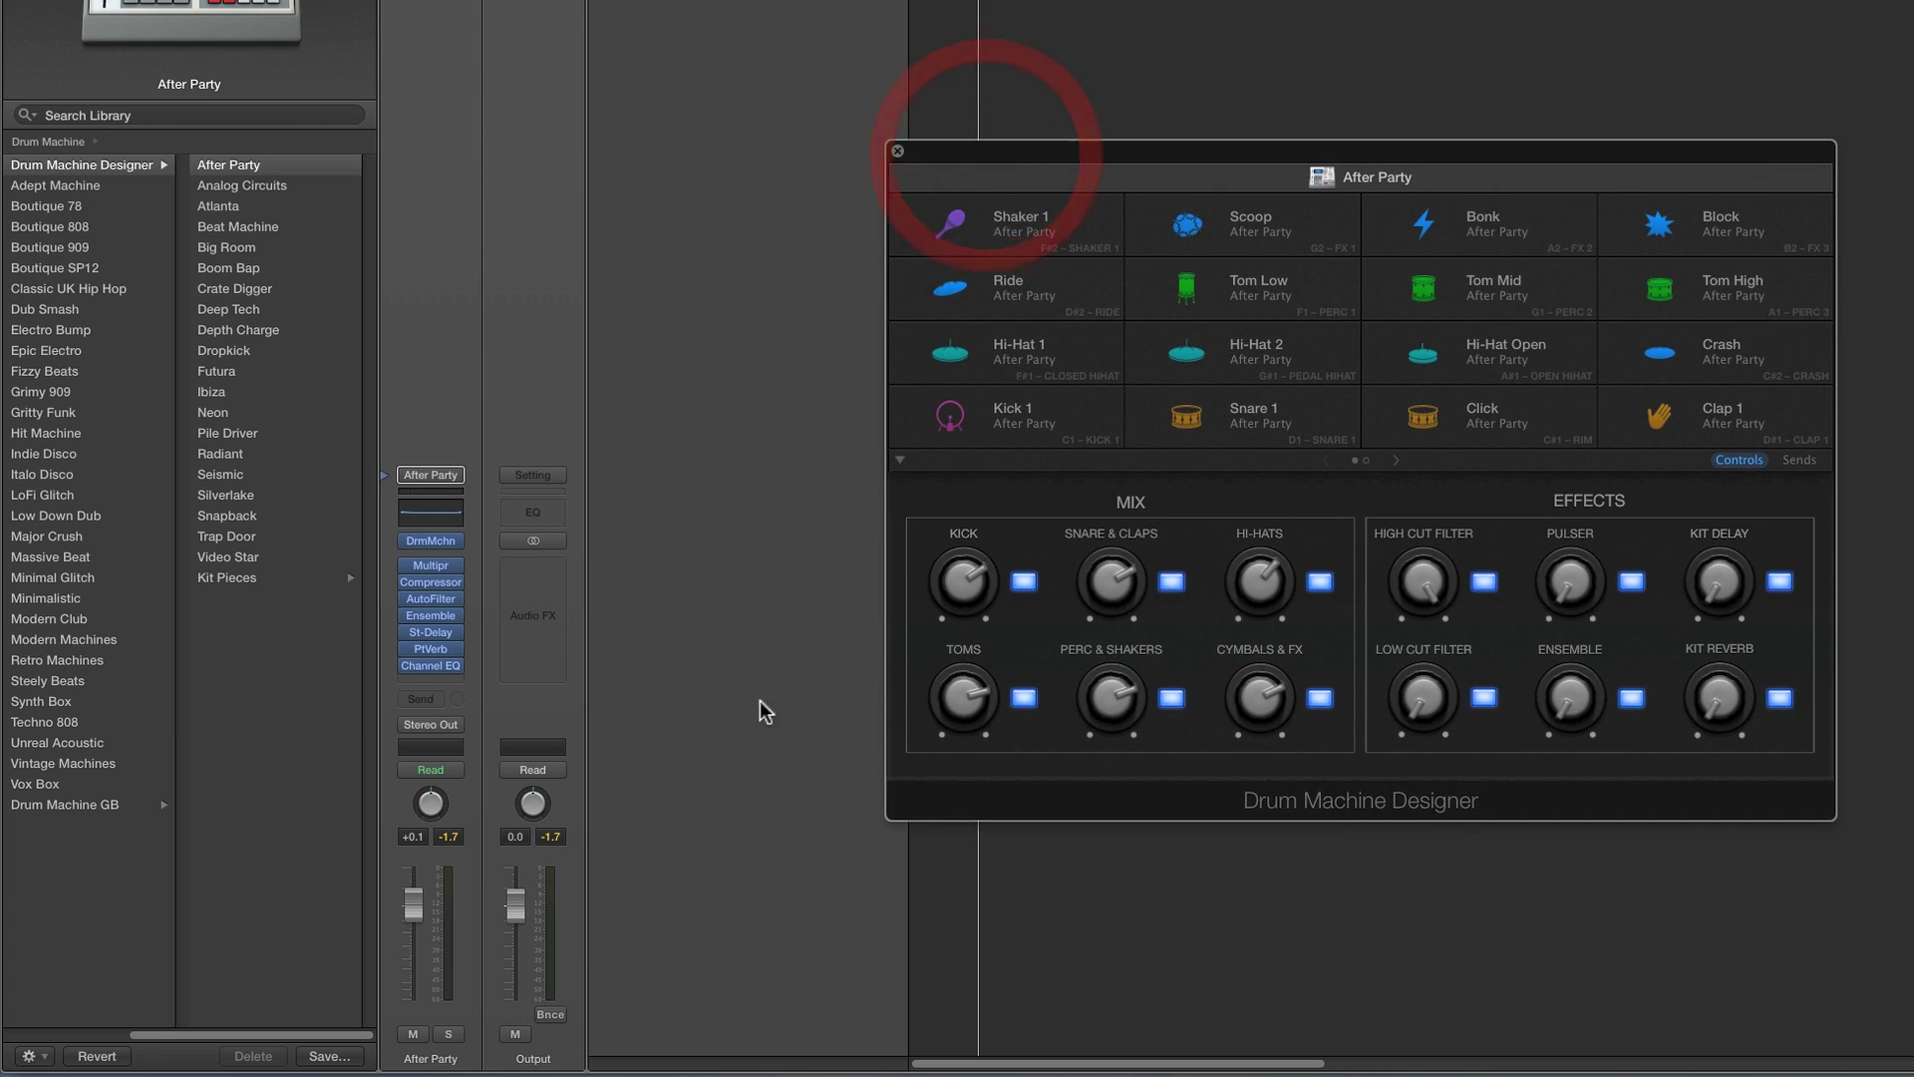
# Open the After Party channel's Stereo Delay and PlatinumVerb and stack them beside the Drum Machine Designer
pyautogui.click(431, 634)
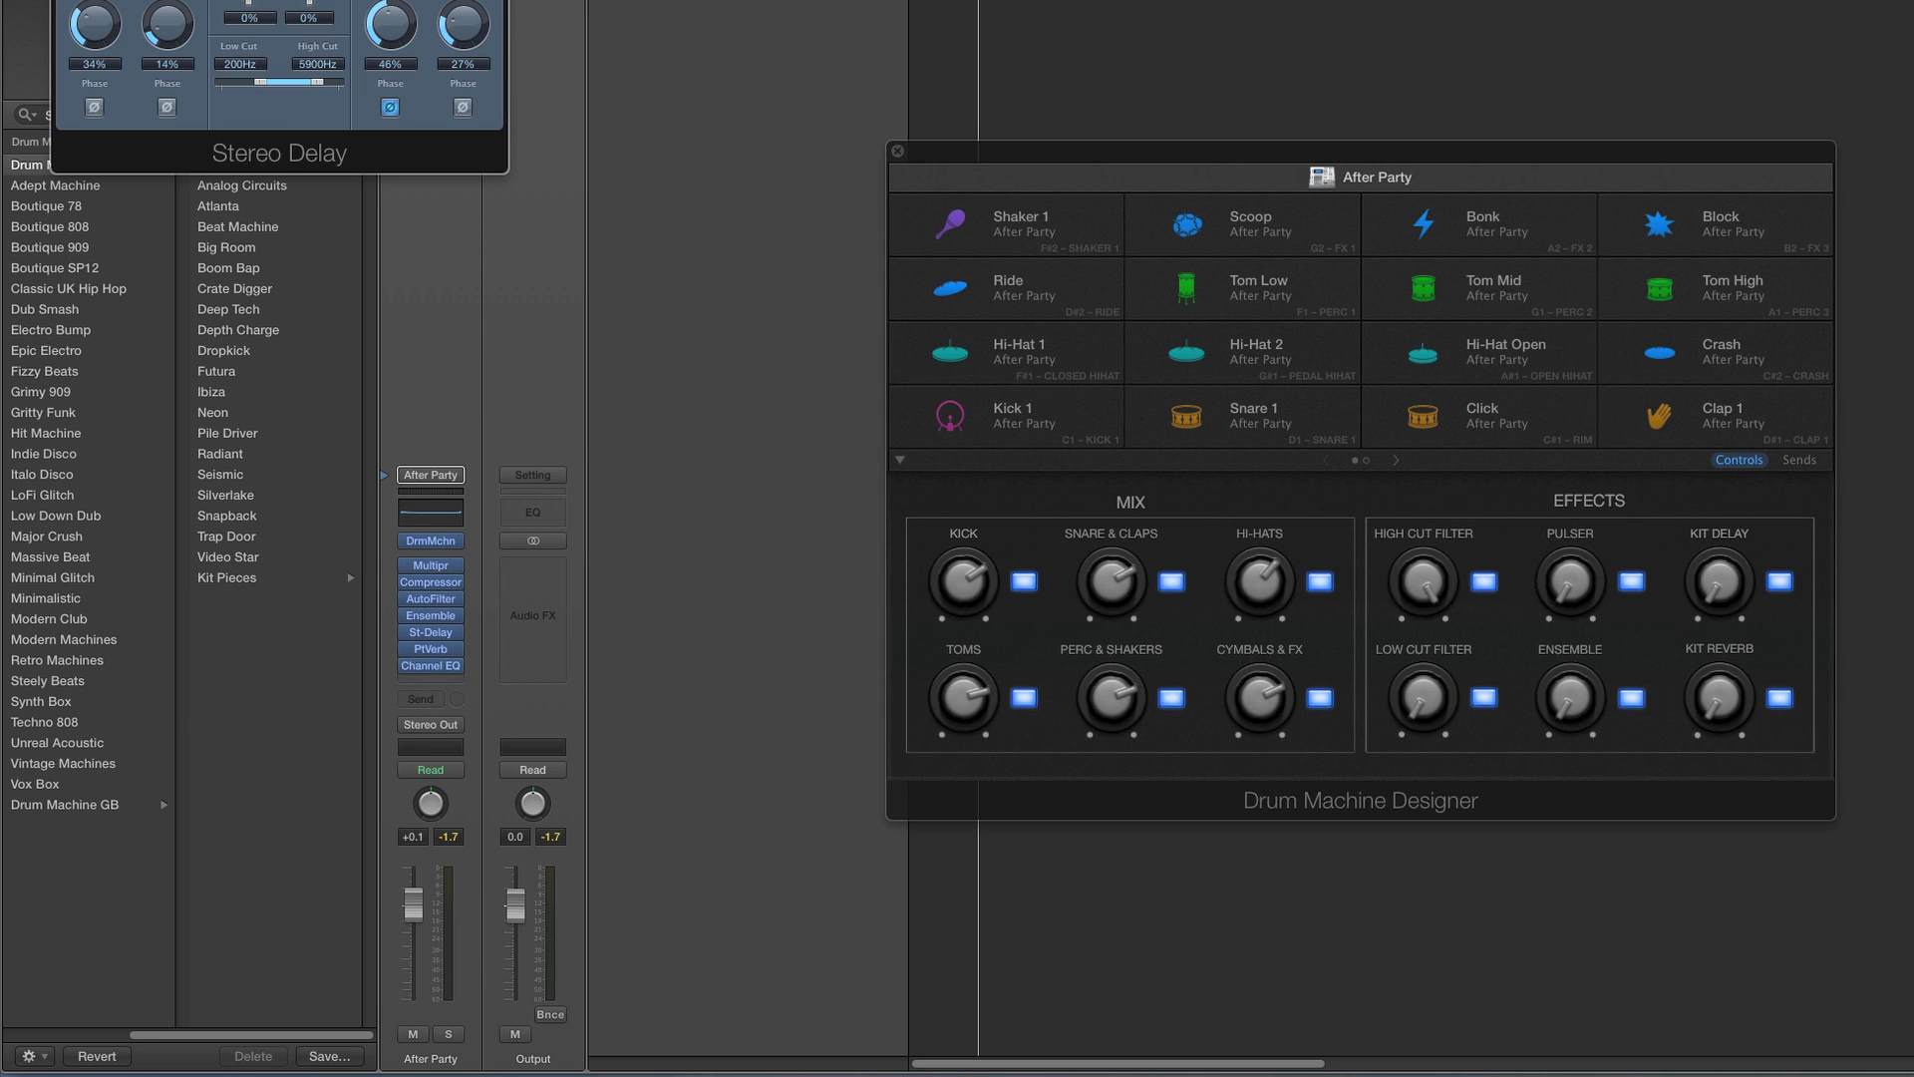
pyautogui.moveTo(632, 86); pyautogui.dragTo(671, 145)
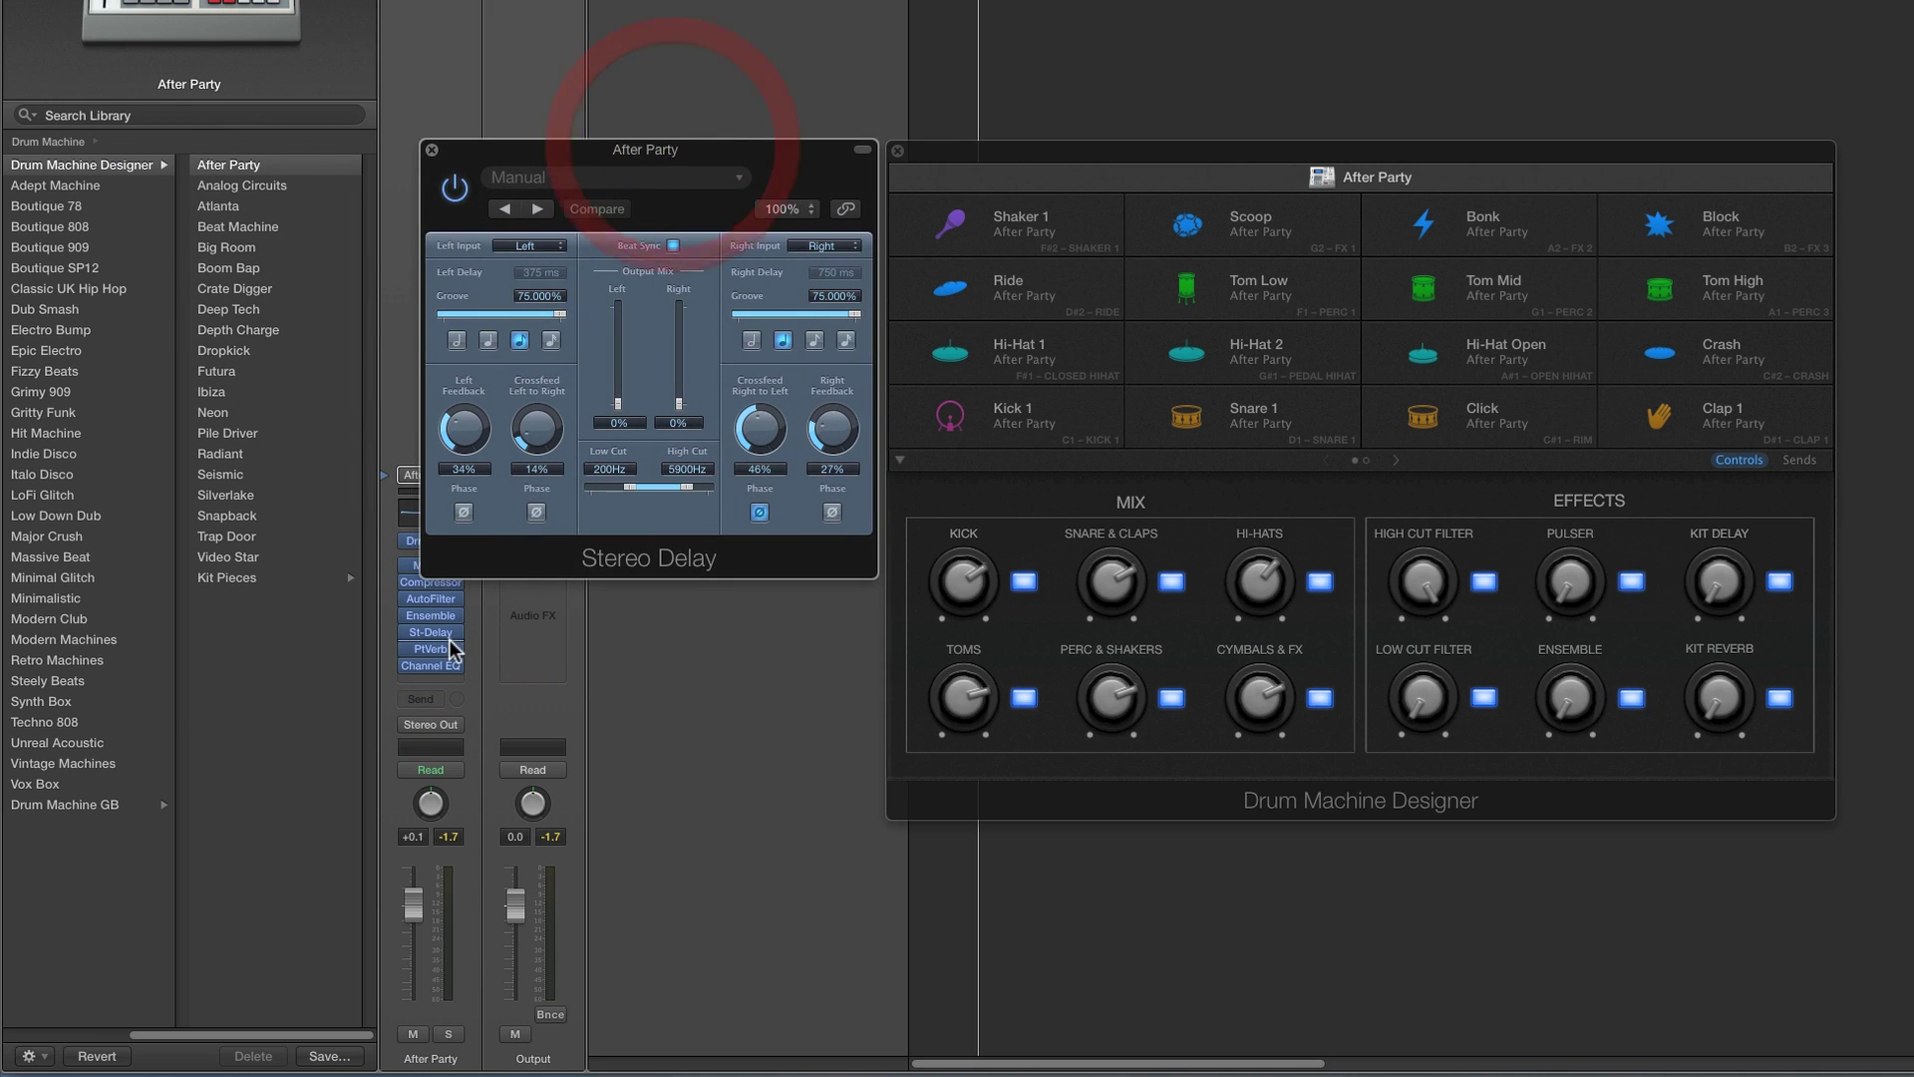
pyautogui.click(431, 648)
pyautogui.moveTo(341, 0); pyautogui.dragTo(633, 610)
pyautogui.click(645, 160)
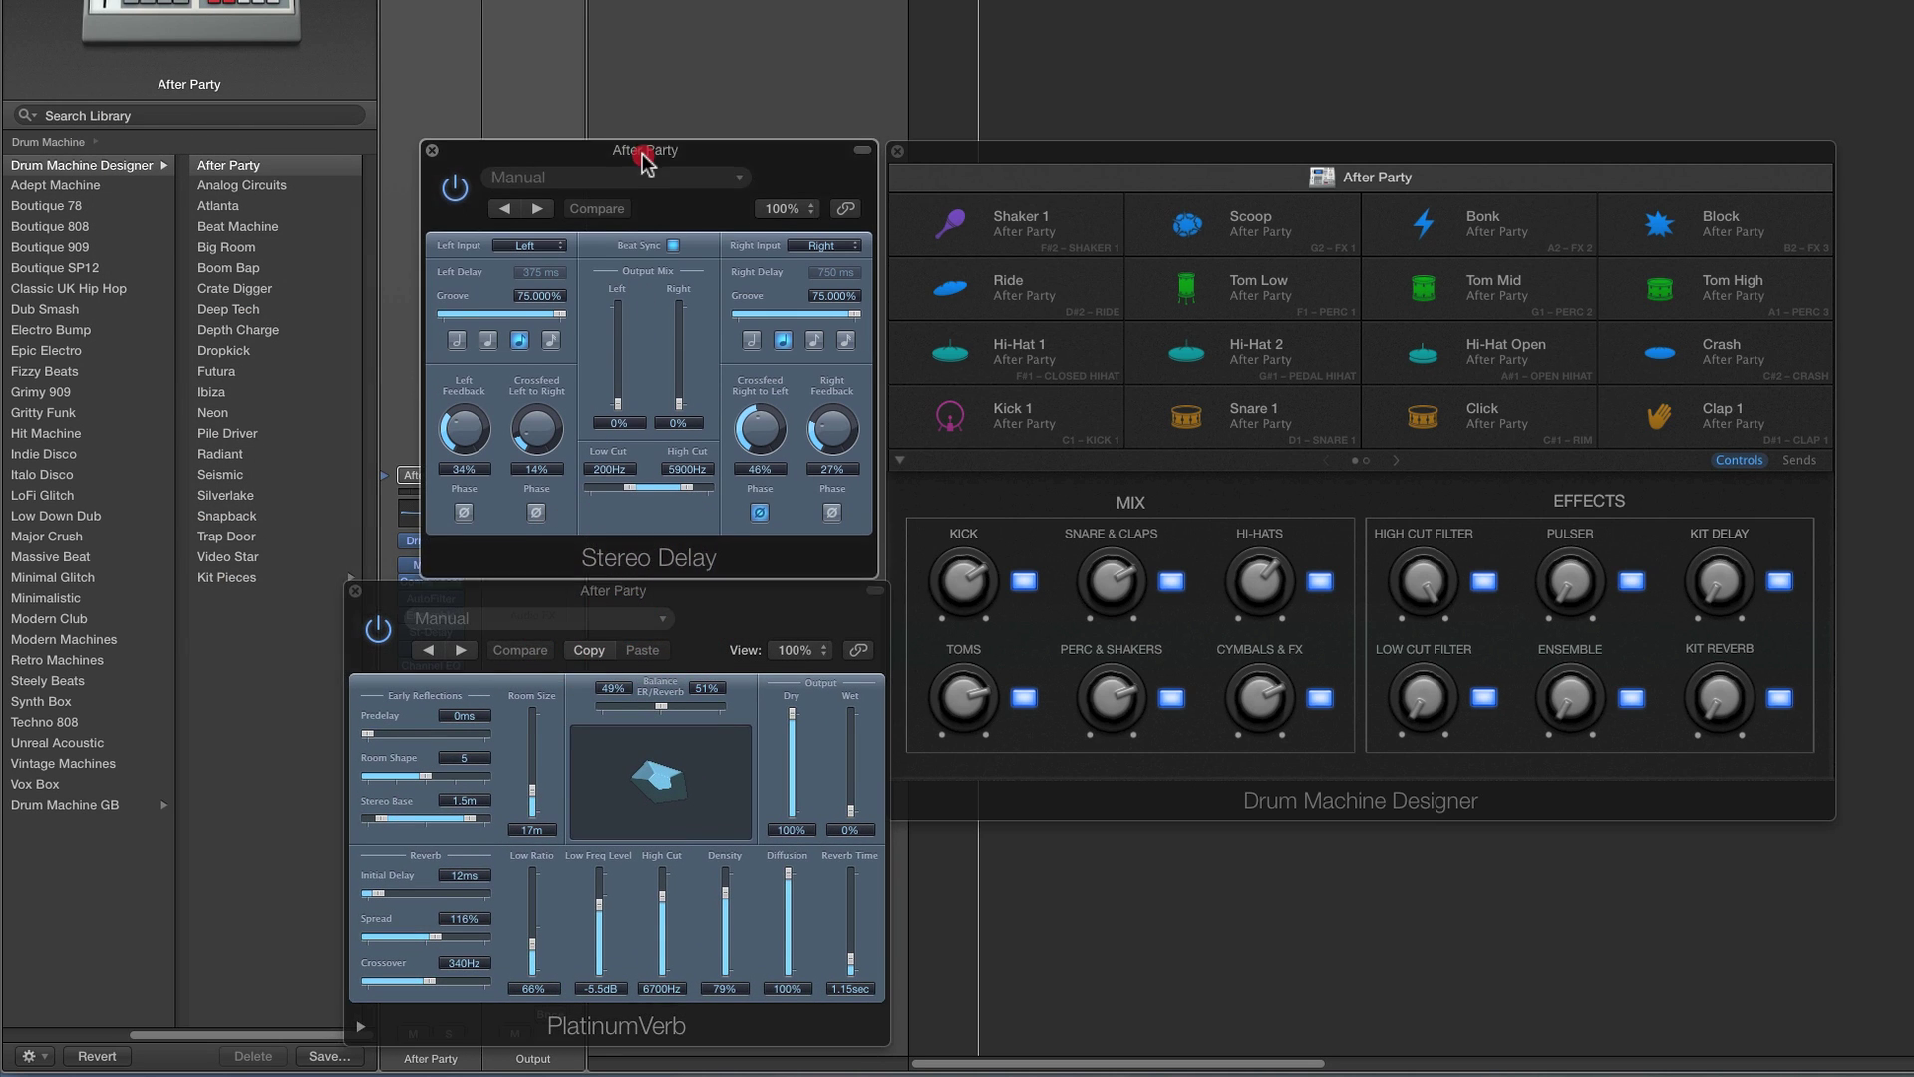
pyautogui.moveTo(645, 159); pyautogui.dragTo(644, 127)
pyautogui.moveTo(714, 596); pyautogui.dragTo(714, 575)
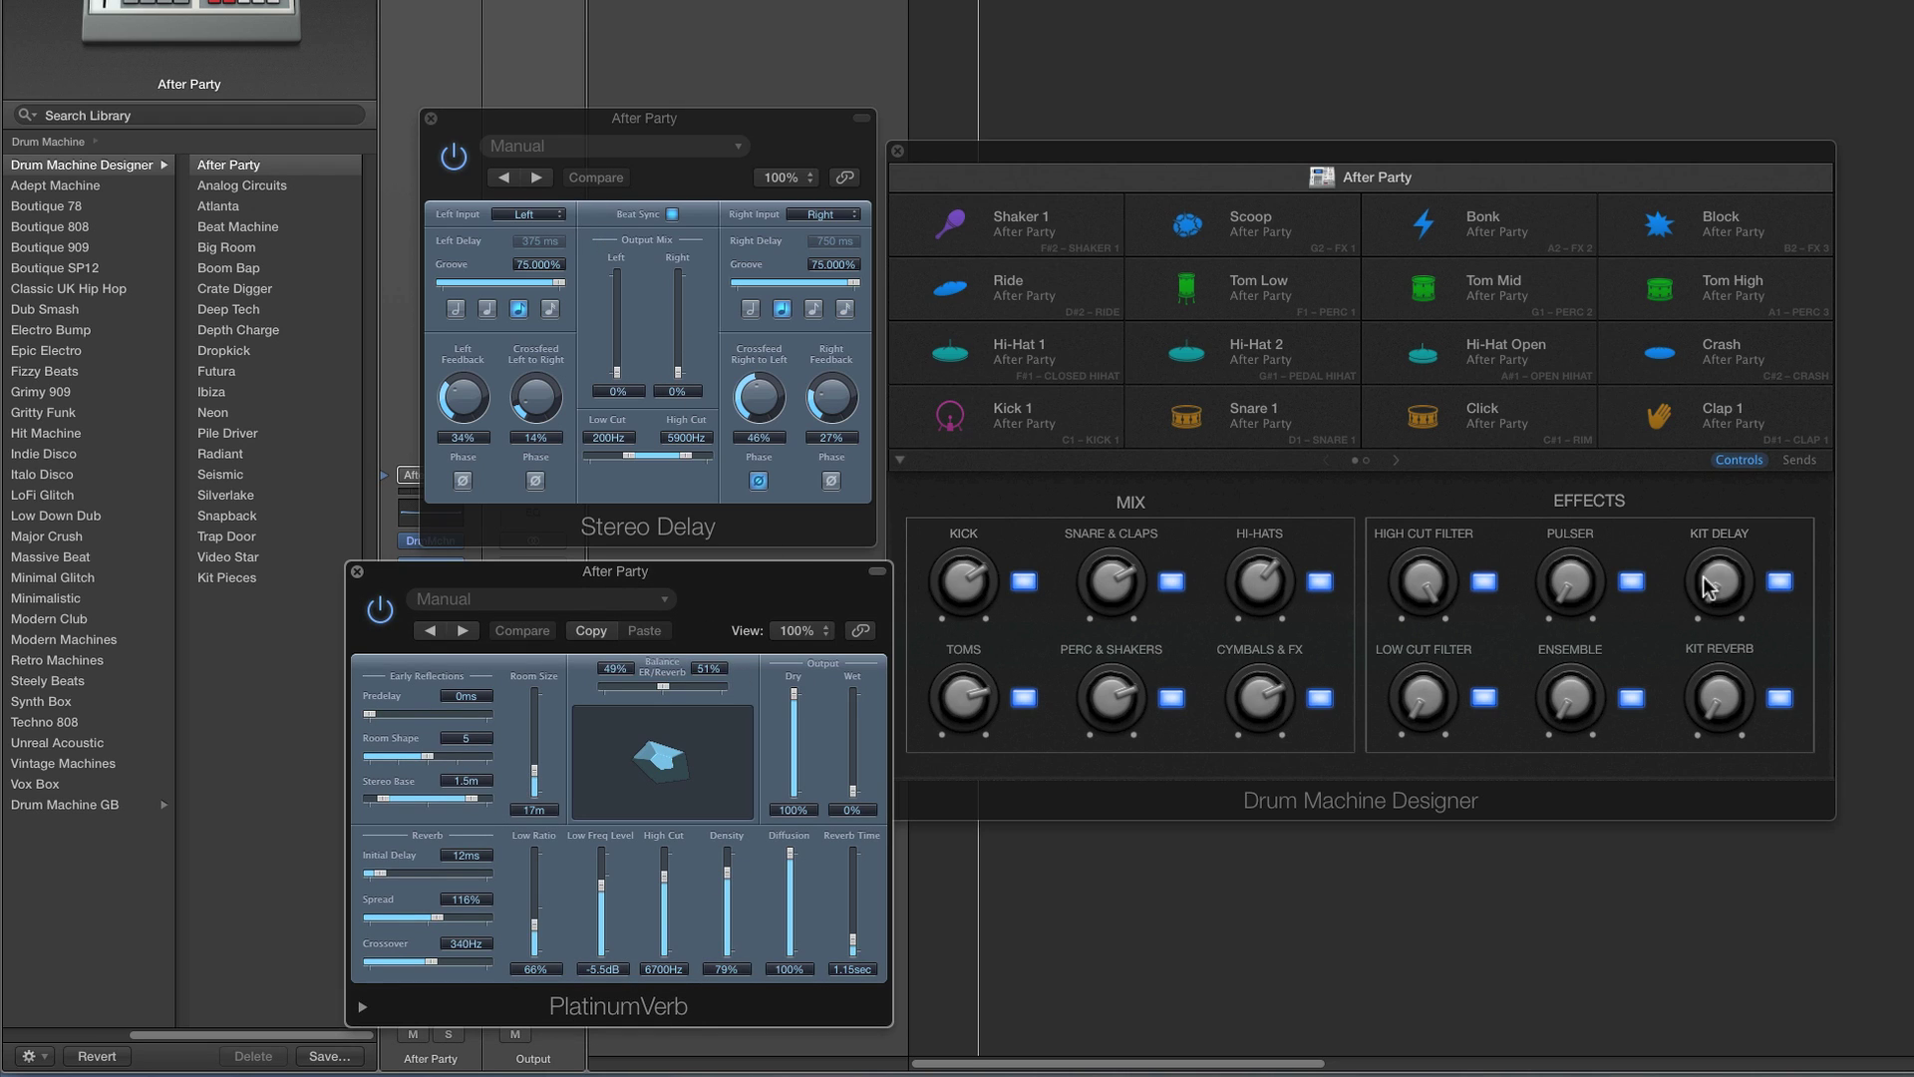
# Sweep the Kit Delay and Kit Reverb amounts up and back to minimum against their open plug-ins, and close PlatinumVerb
pyautogui.moveTo(1713, 587); pyautogui.dragTo(1722, 684)
pyautogui.click(1777, 703)
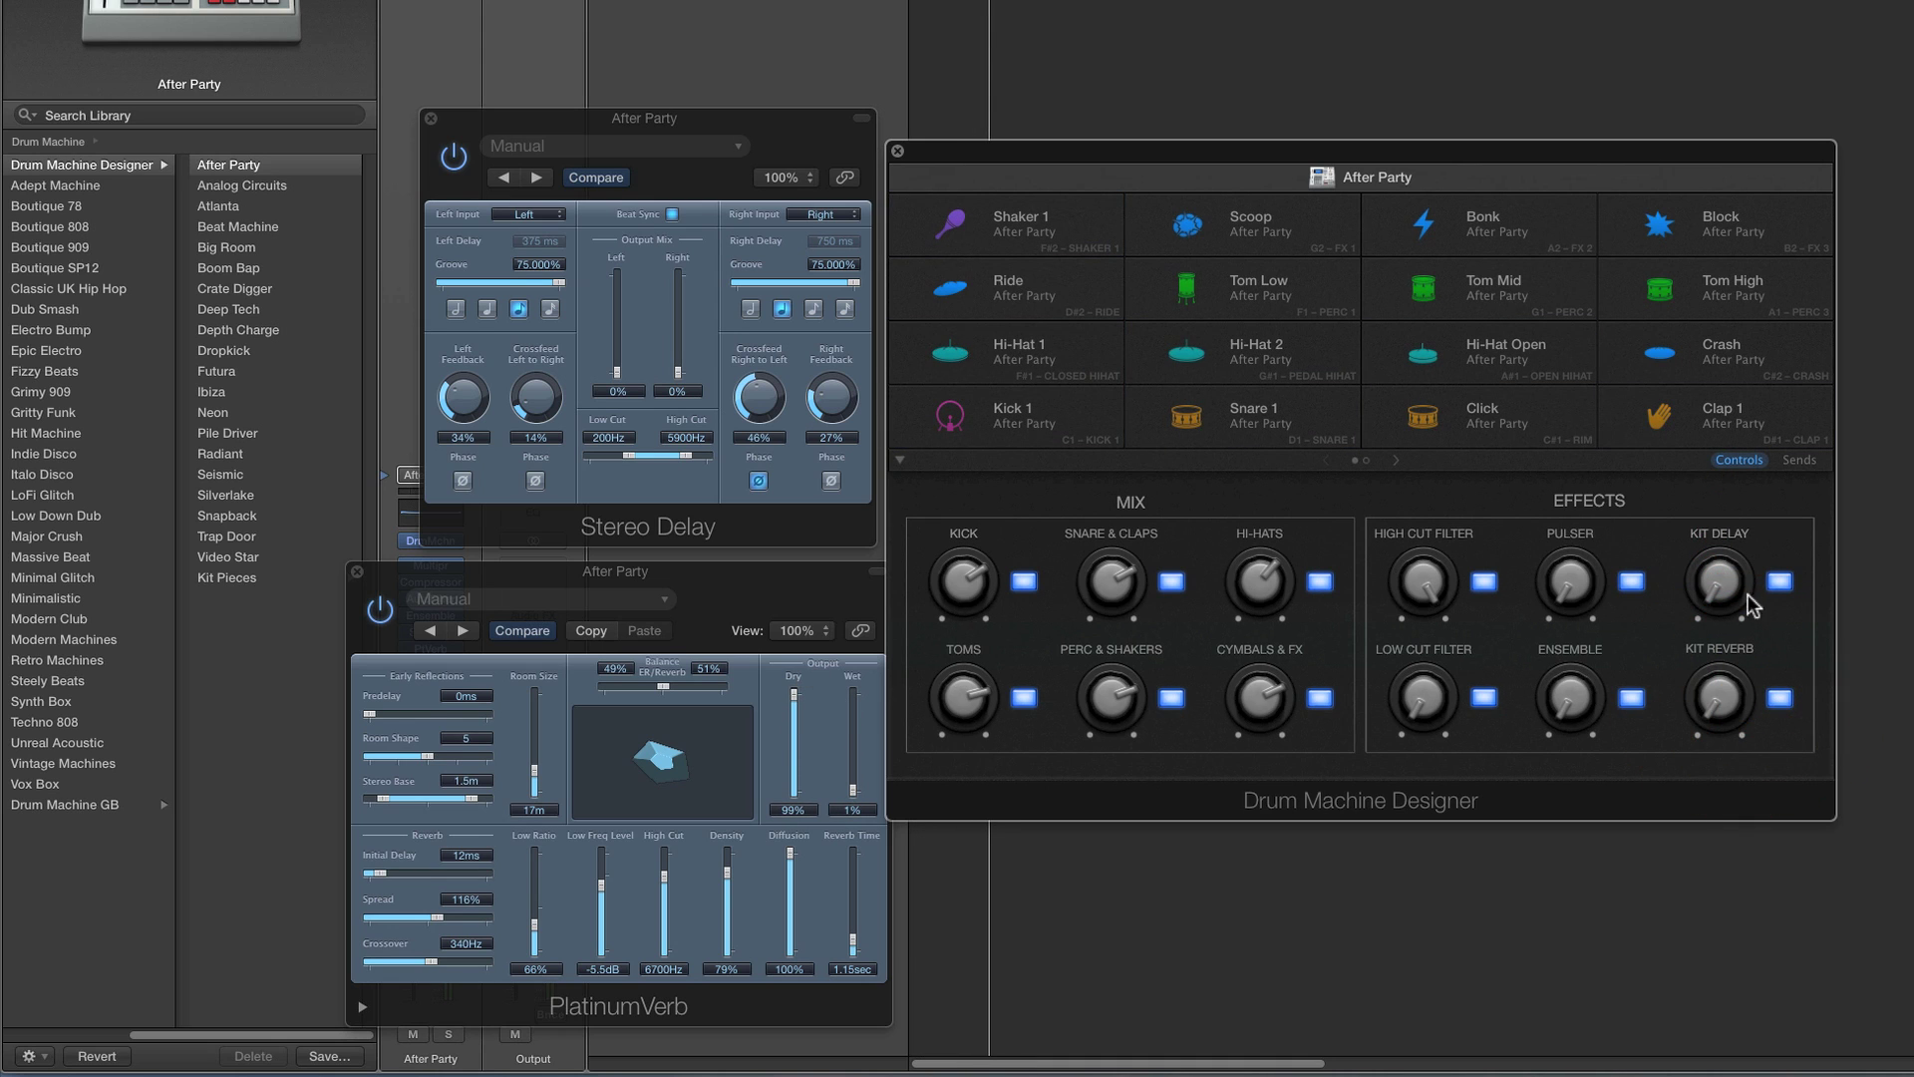
pyautogui.moveTo(1722, 569)
pyautogui.mouseDown()
pyautogui.moveTo(1714, 440)
pyautogui.moveTo(1727, 605)
pyautogui.mouseUp()
pyautogui.moveTo(1717, 695); pyautogui.dragTo(1571, 733)
pyautogui.click(357, 572)
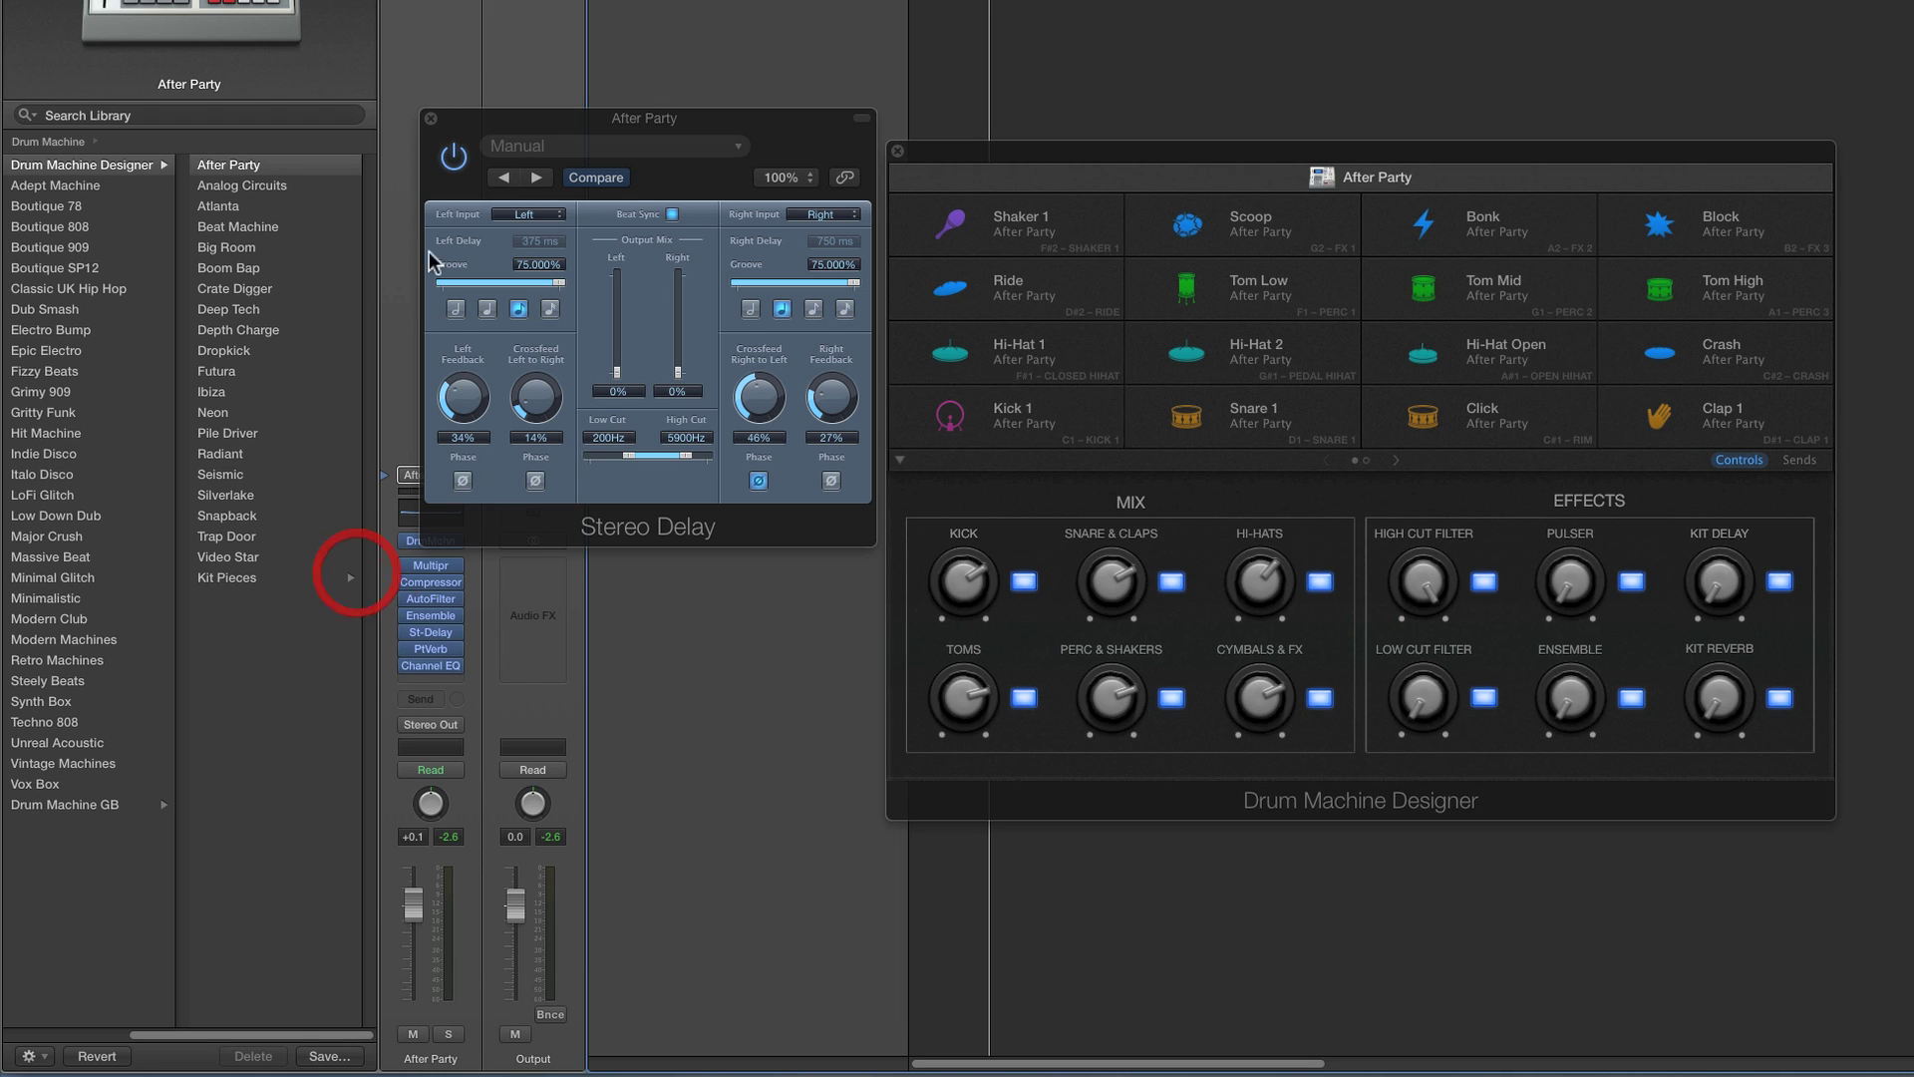
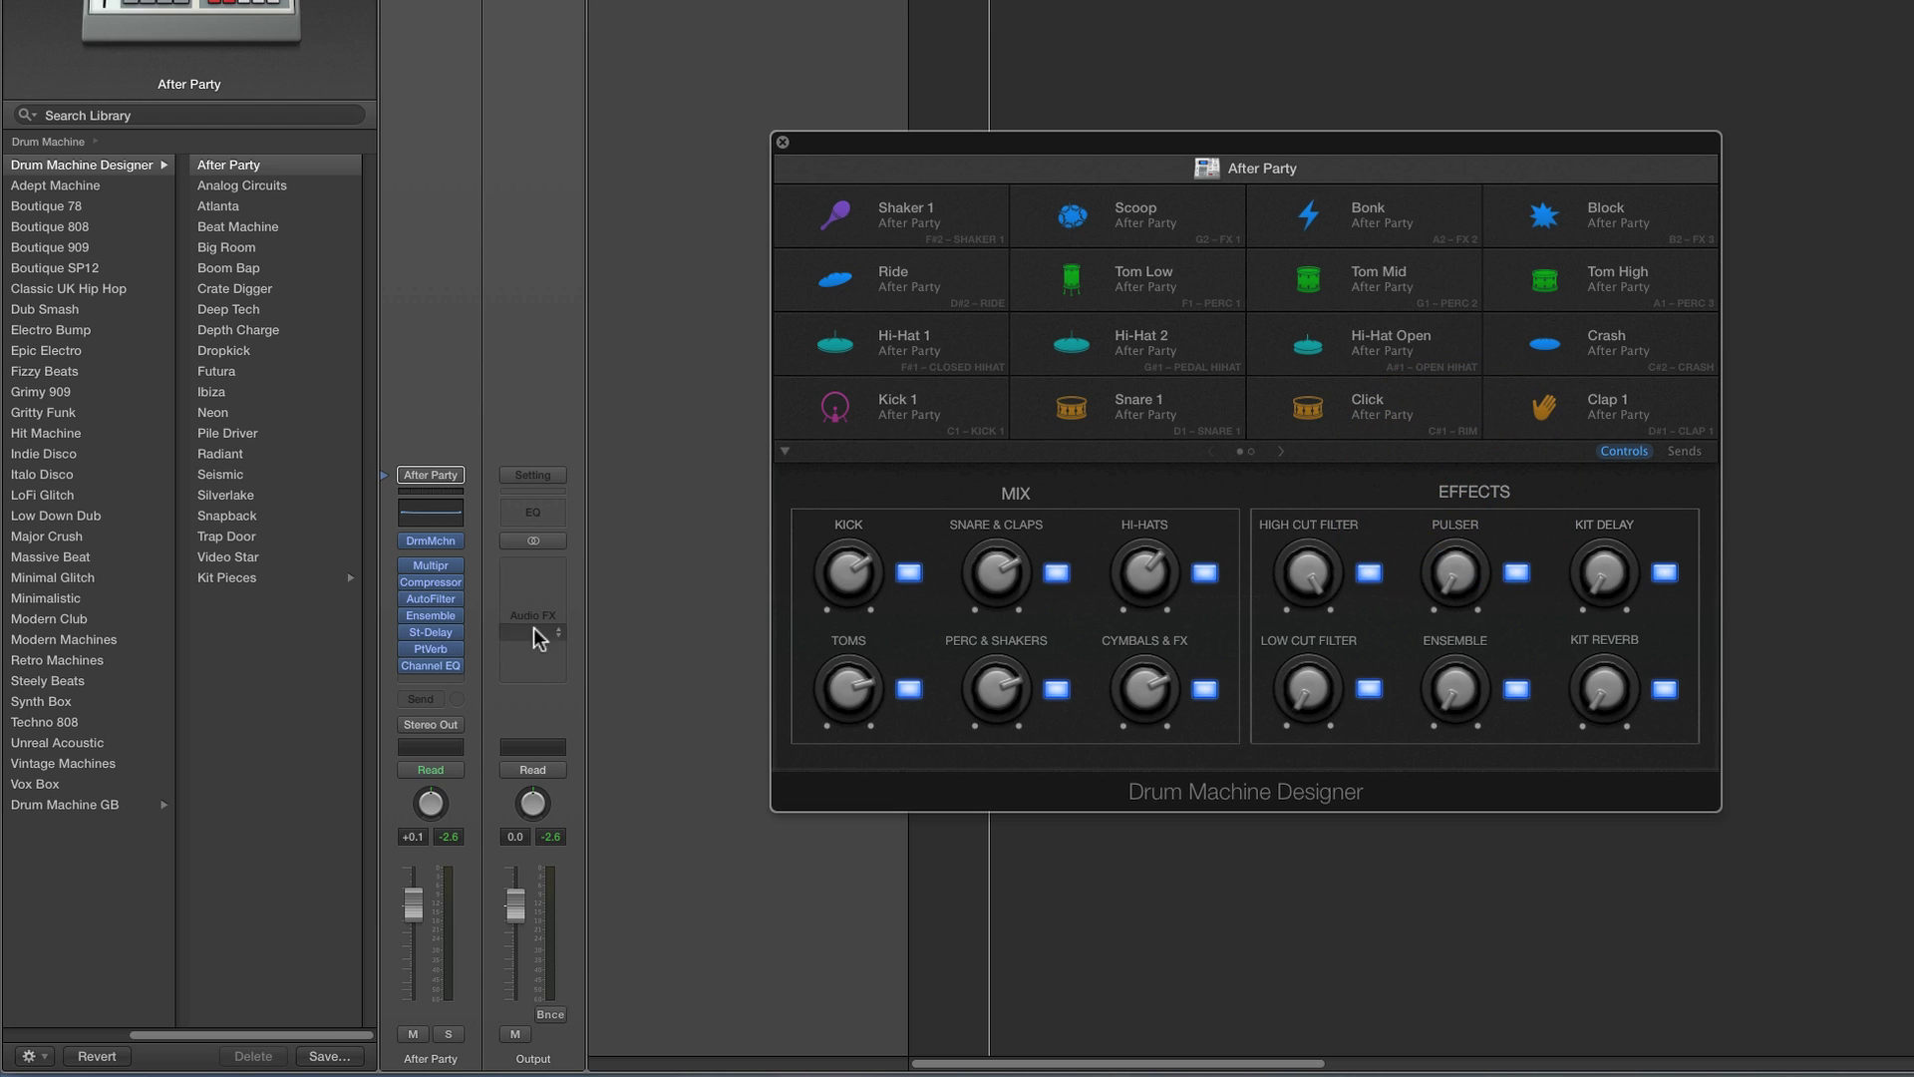
# Open AutoFilter beside the kit, sweep the Pulser effect up and back to 0%, and close the plug-in
pyautogui.moveTo(436, 635)
pyautogui.click(1214, 175)
pyautogui.click(1458, 494)
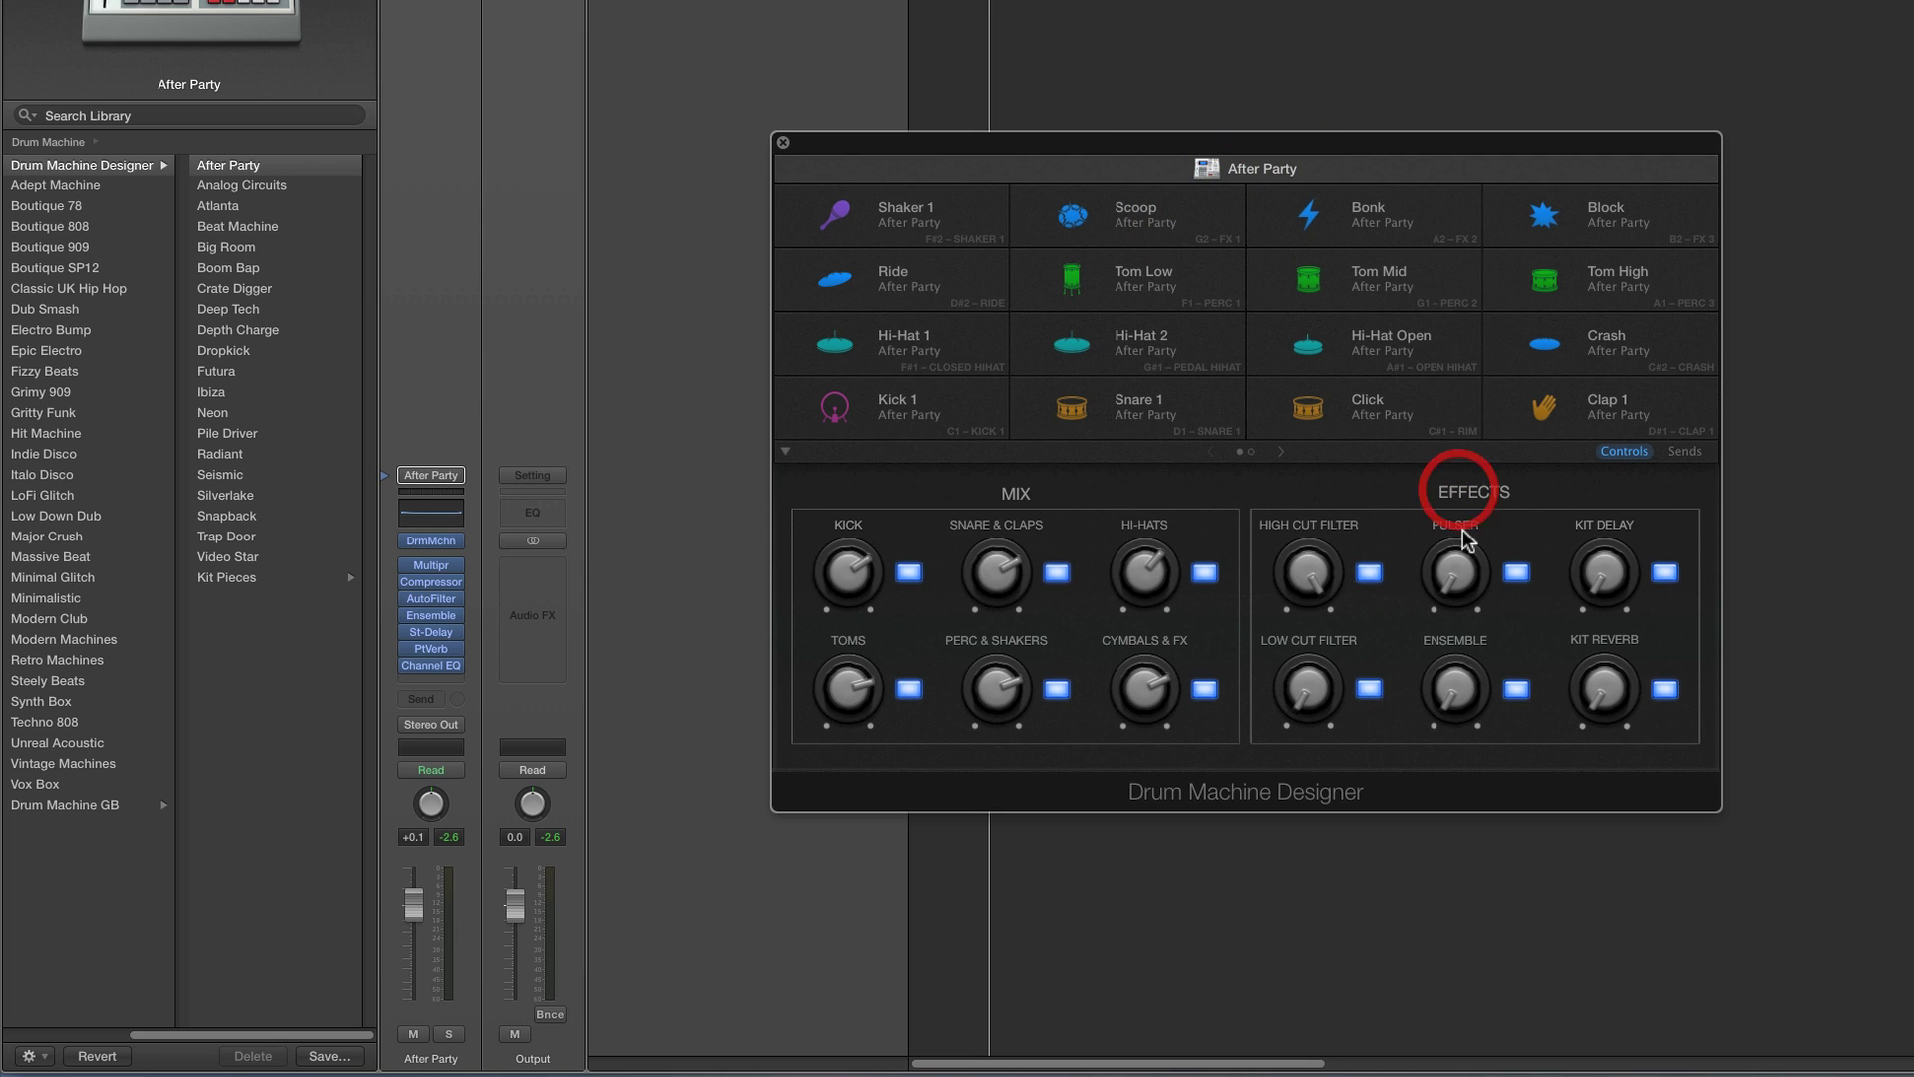
pyautogui.click(436, 602)
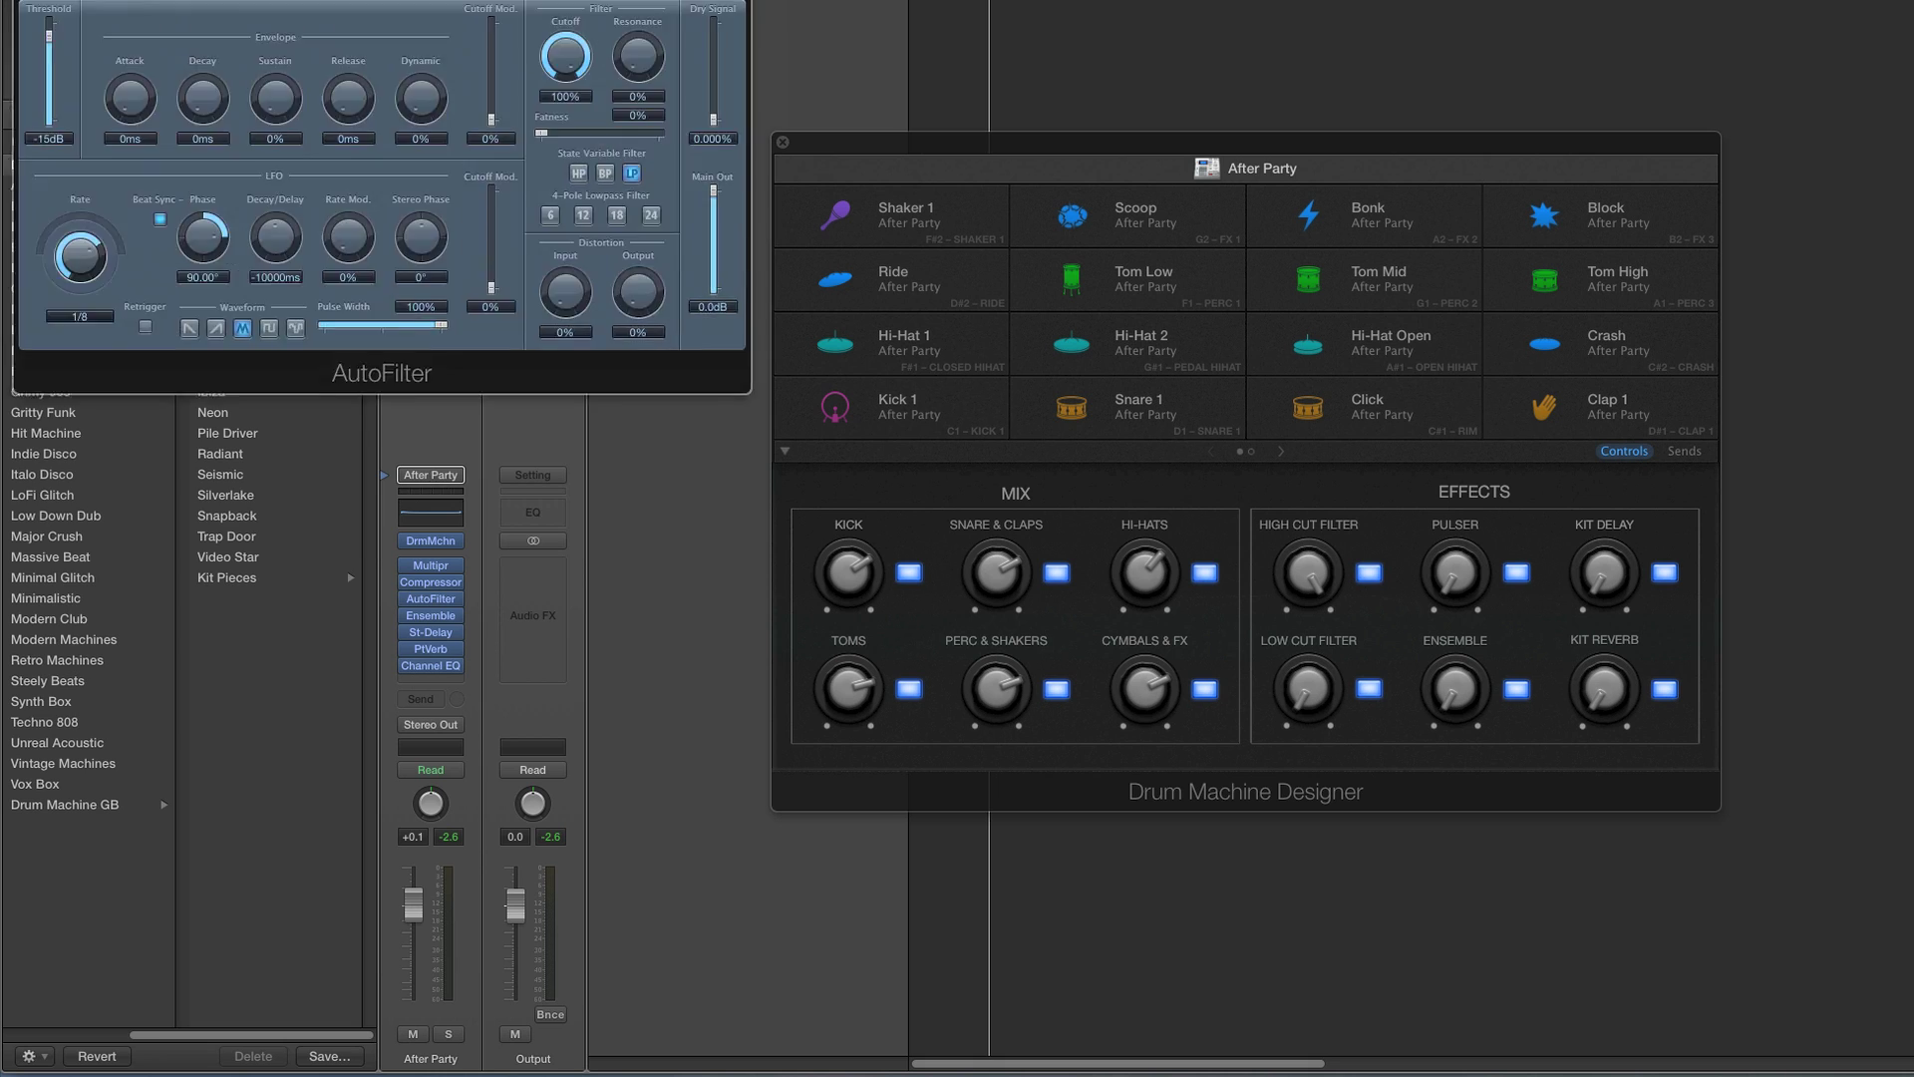
pyautogui.moveTo(347, 2); pyautogui.dragTo(320, 244)
pyautogui.moveTo(1456, 580); pyautogui.dragTo(1522, 568)
pyautogui.moveTo(1470, 626); pyautogui.dragTo(1469, 628)
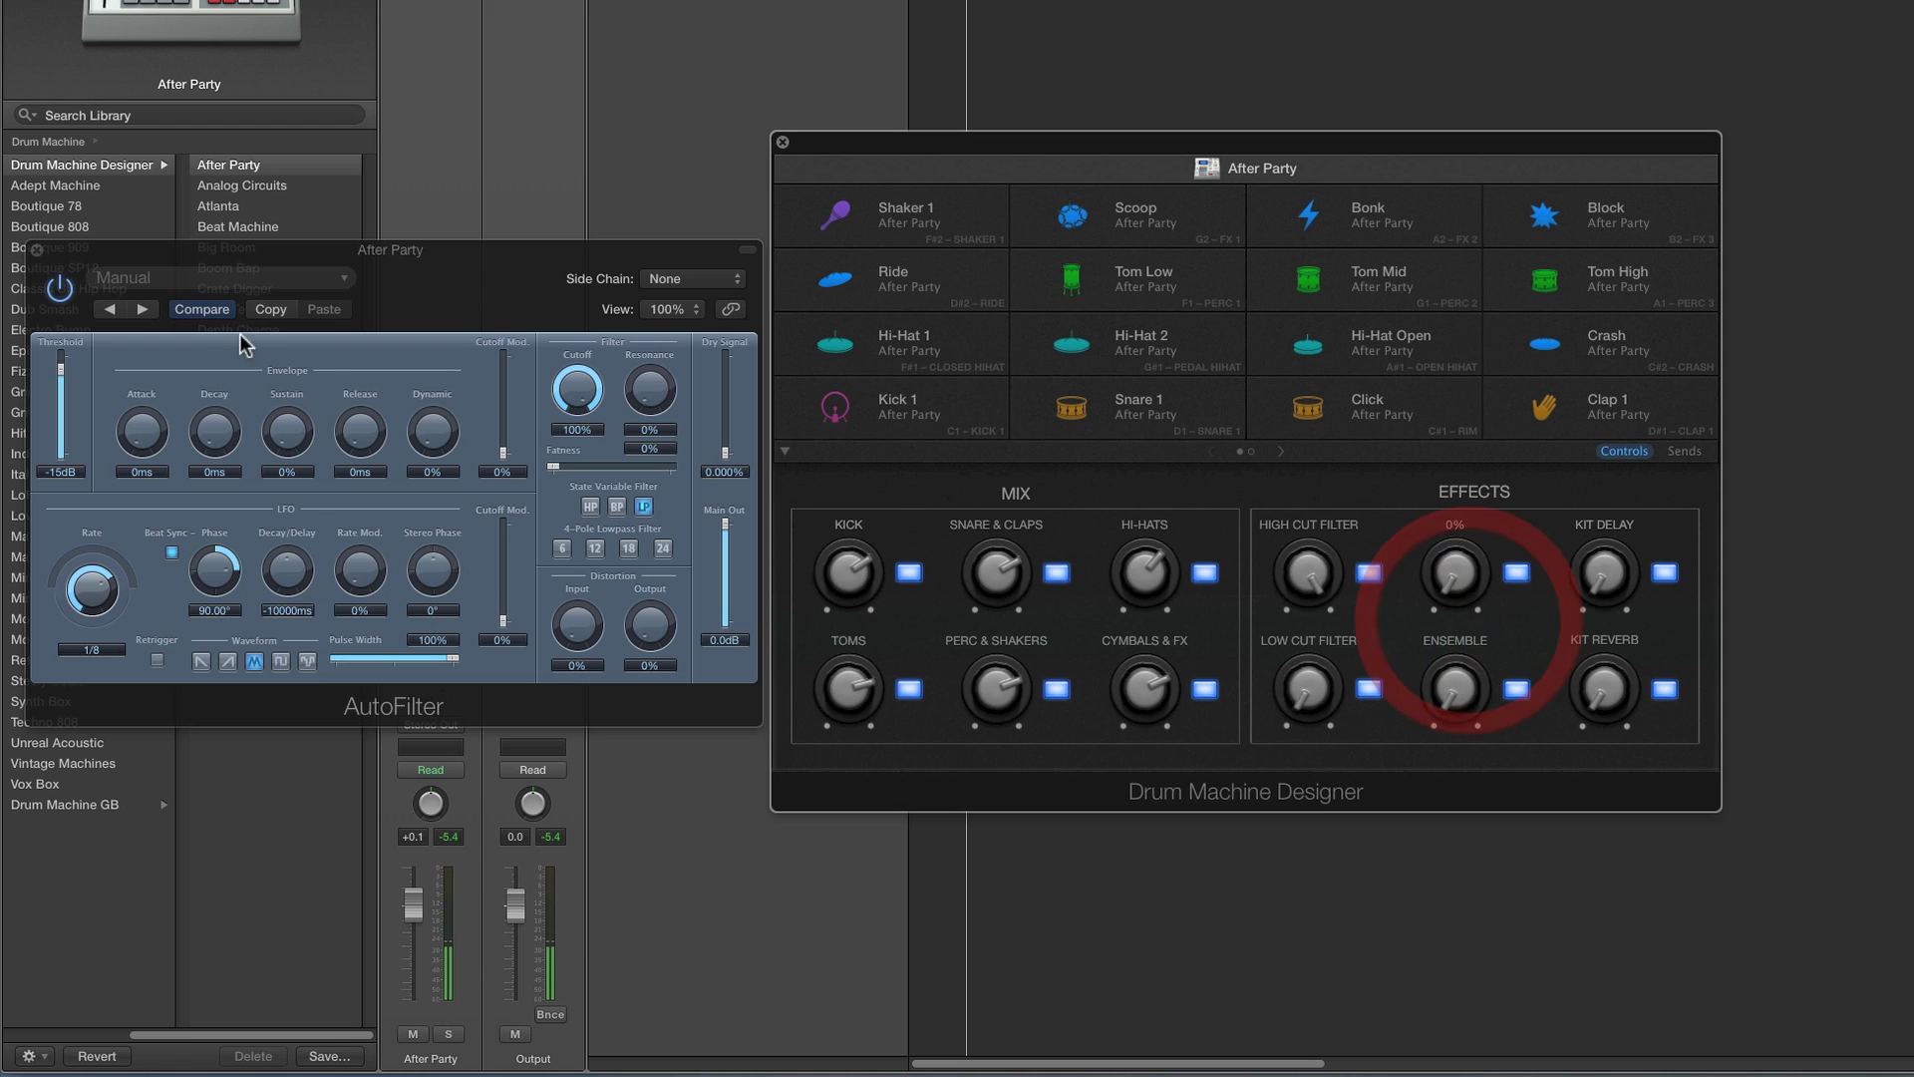
pyautogui.click(37, 250)
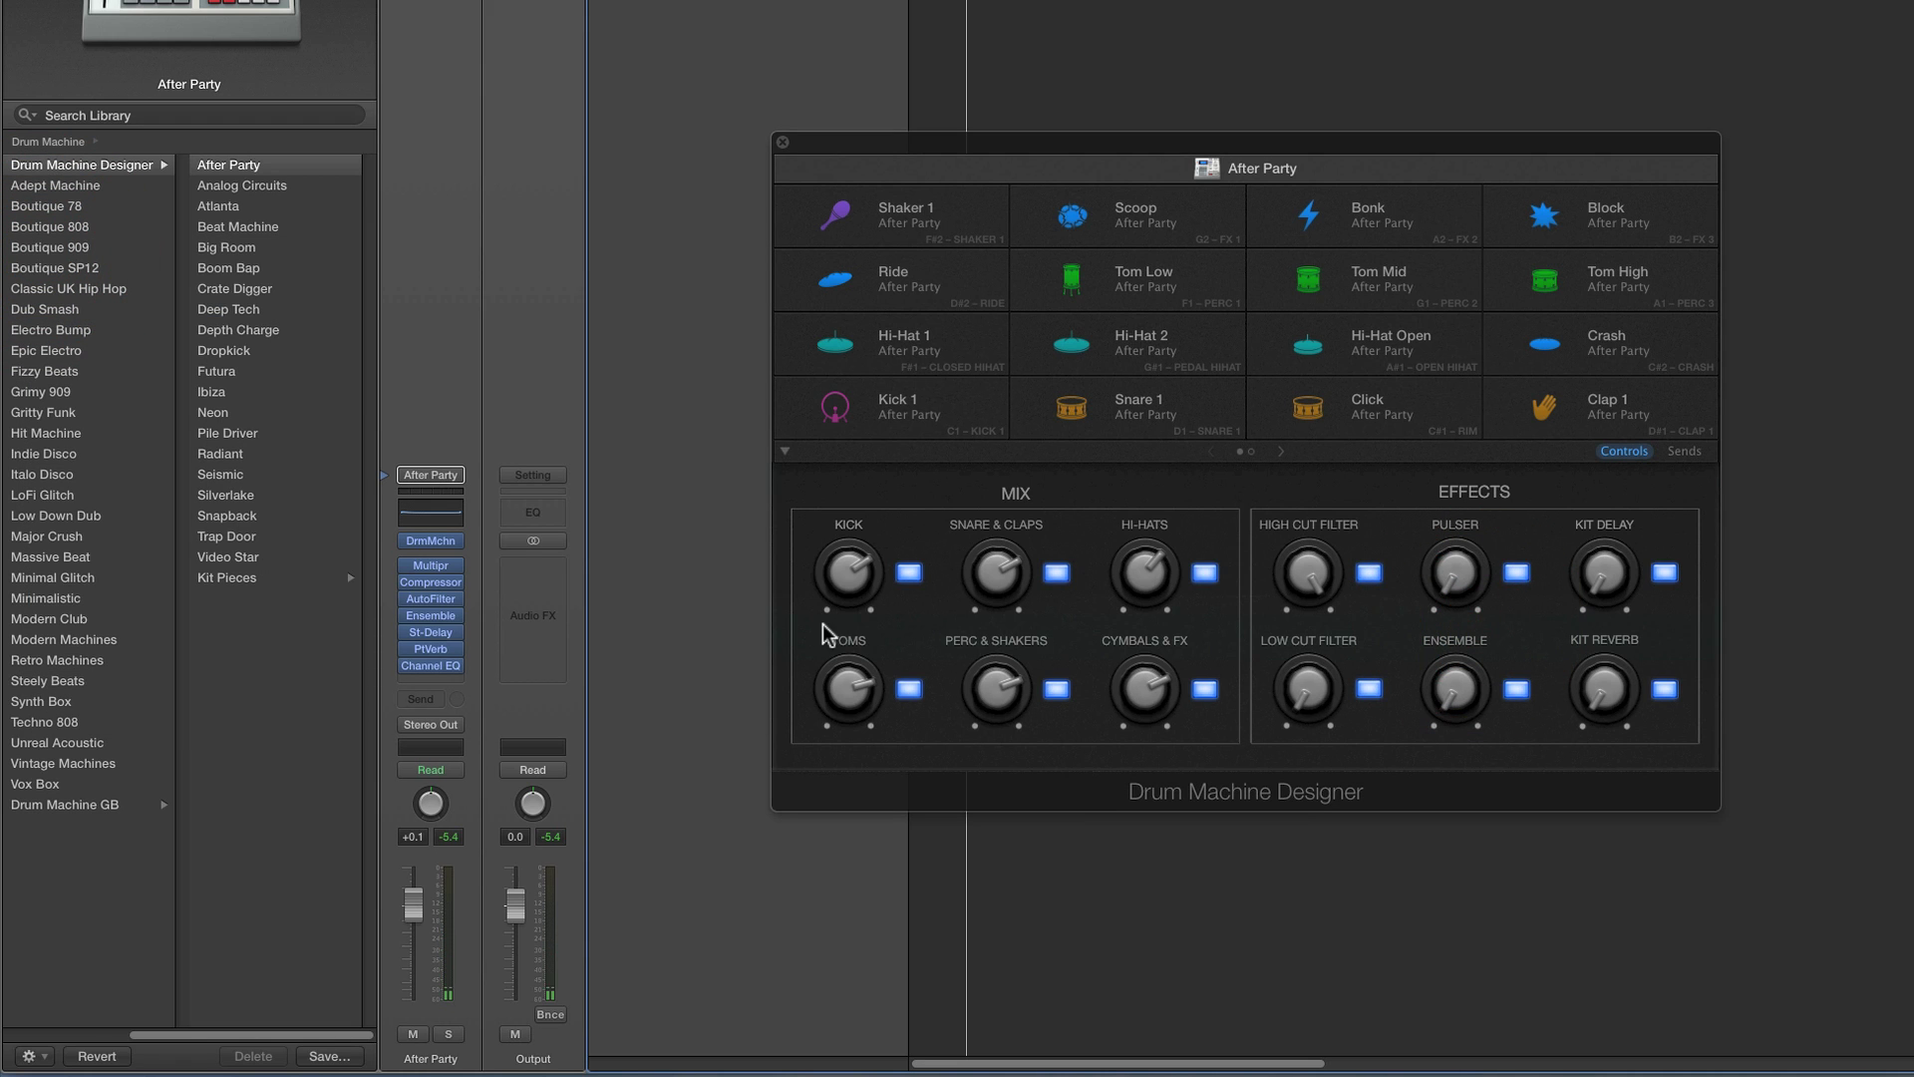
# Open the Ensemble plug-in, raise the kit's Ensemble effect to 89% and return it to 0%, and close the plug-in
pyautogui.click(431, 615)
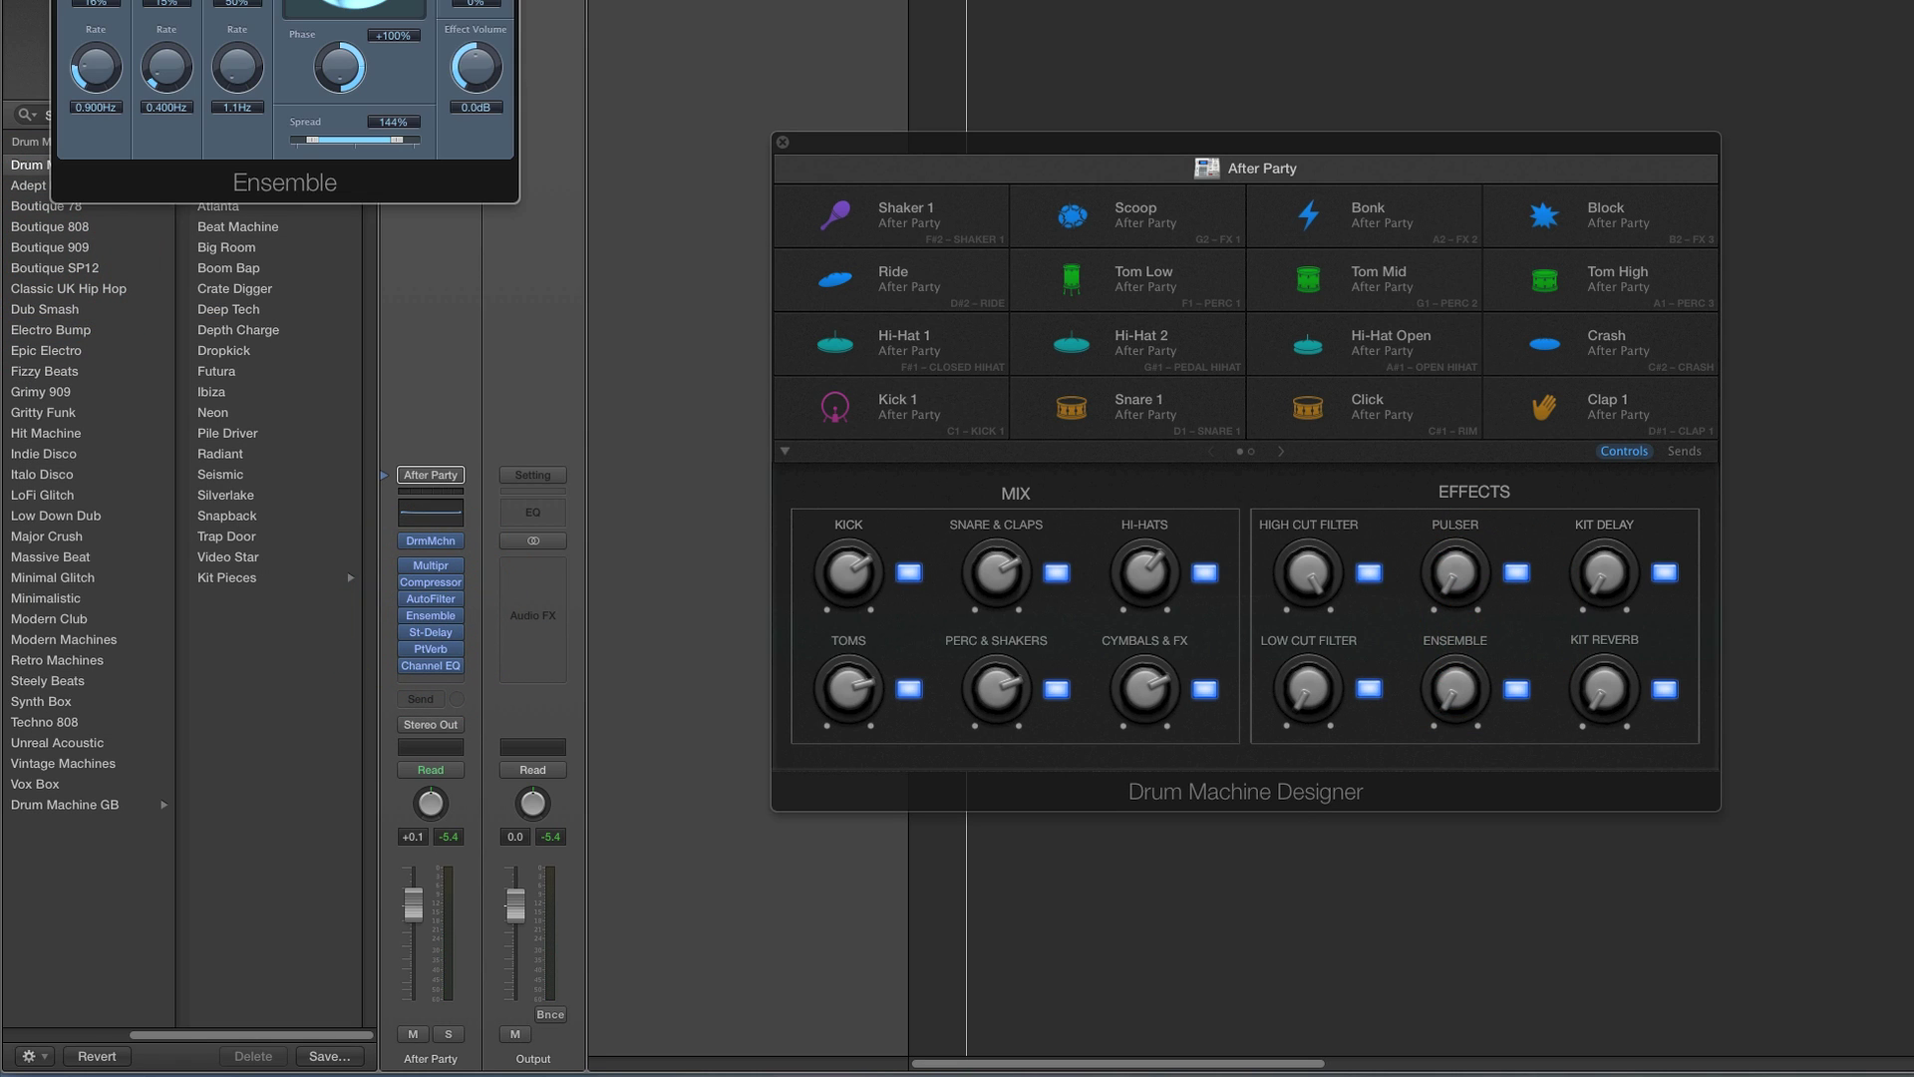
pyautogui.moveTo(487, 290); pyautogui.dragTo(494, 311)
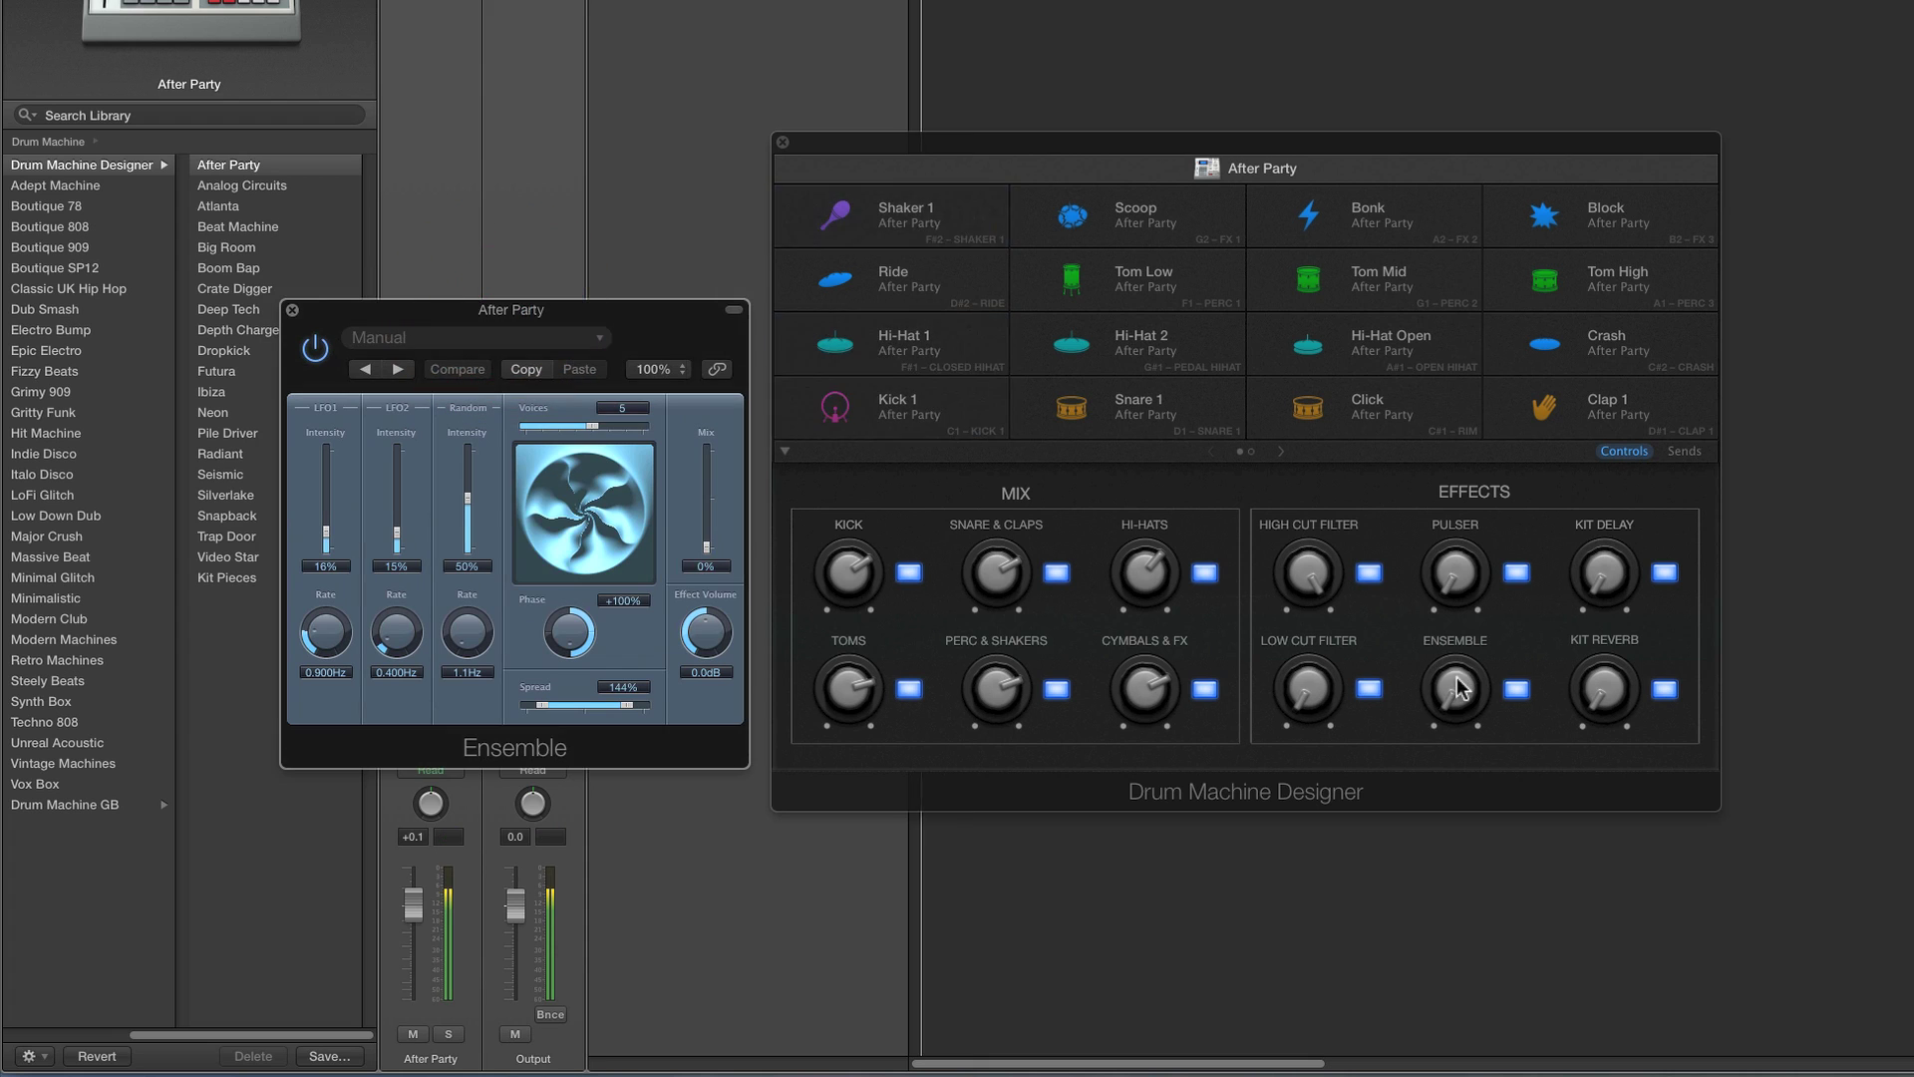
pyautogui.moveTo(1455, 688); pyautogui.dragTo(1461, 432)
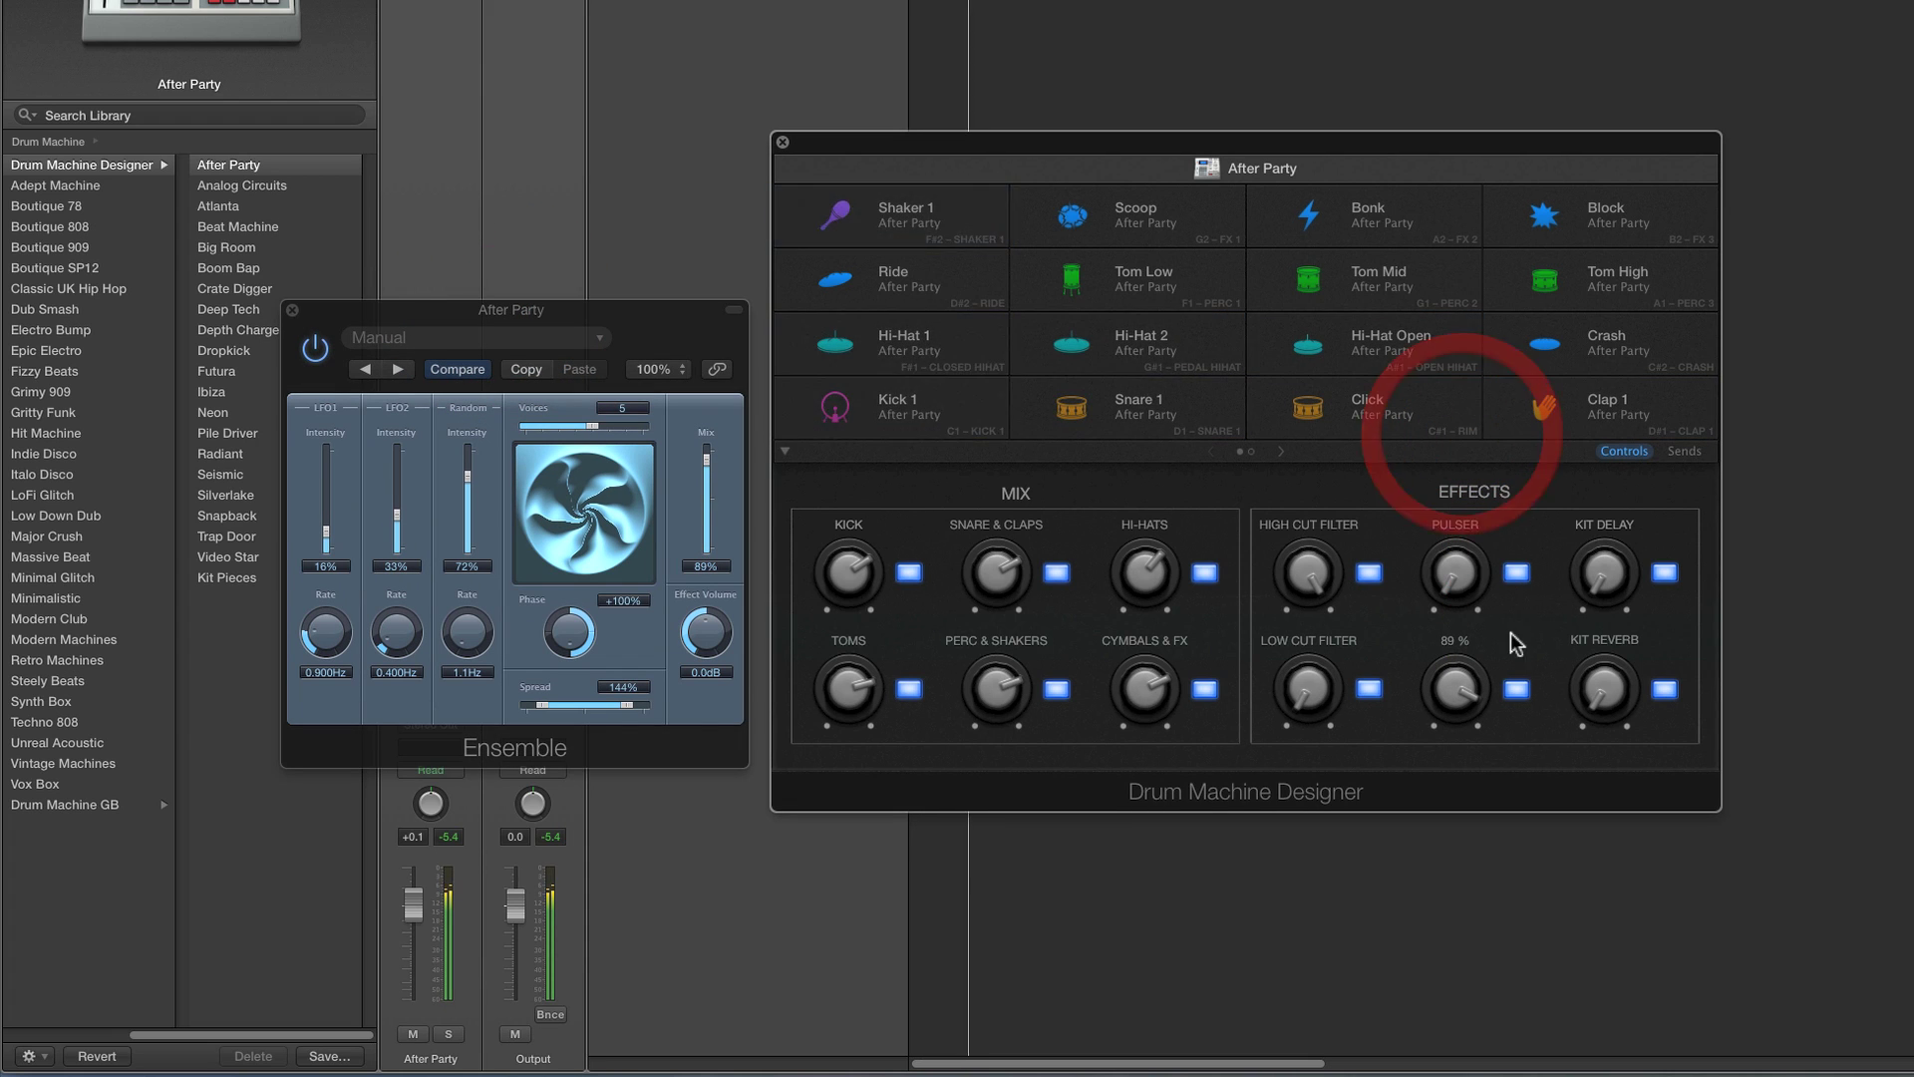
pyautogui.click(1511, 691)
pyautogui.moveTo(1510, 691); pyautogui.dragTo(1476, 798)
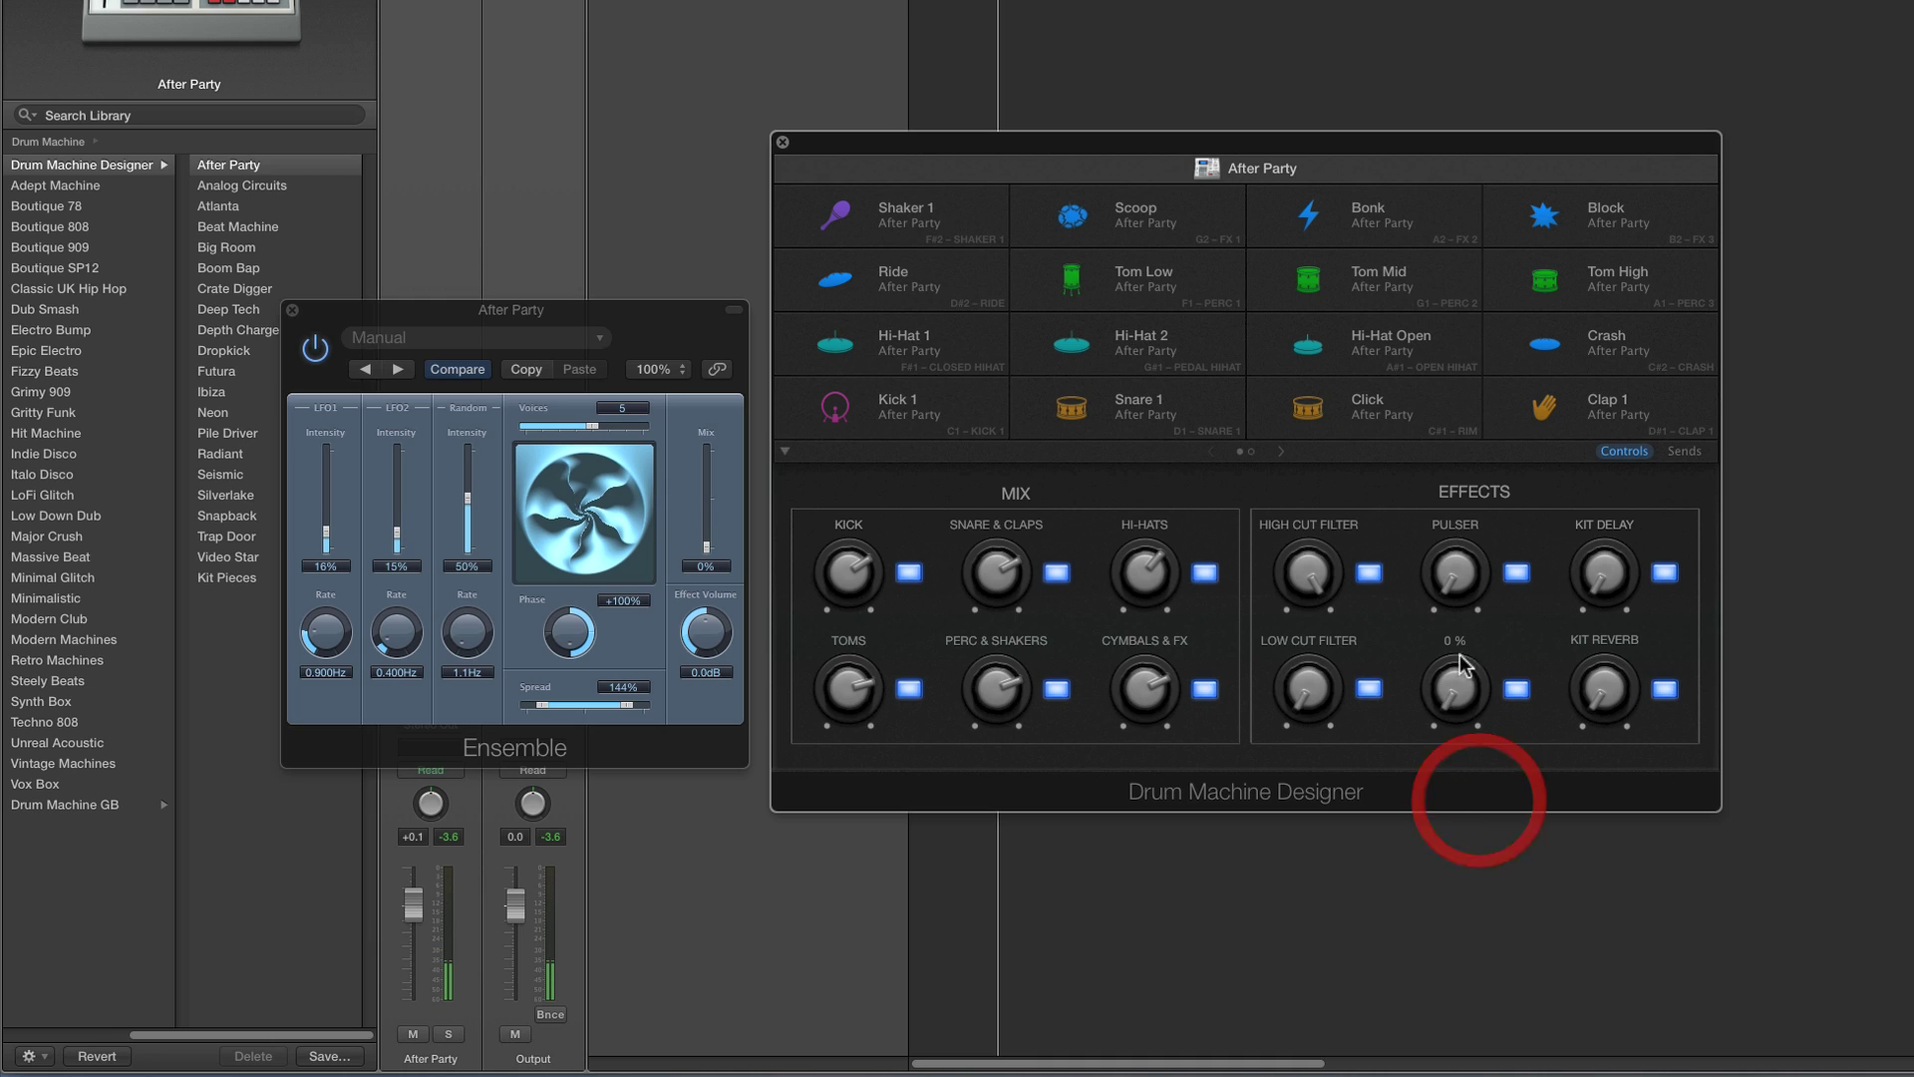
pyautogui.click(292, 310)
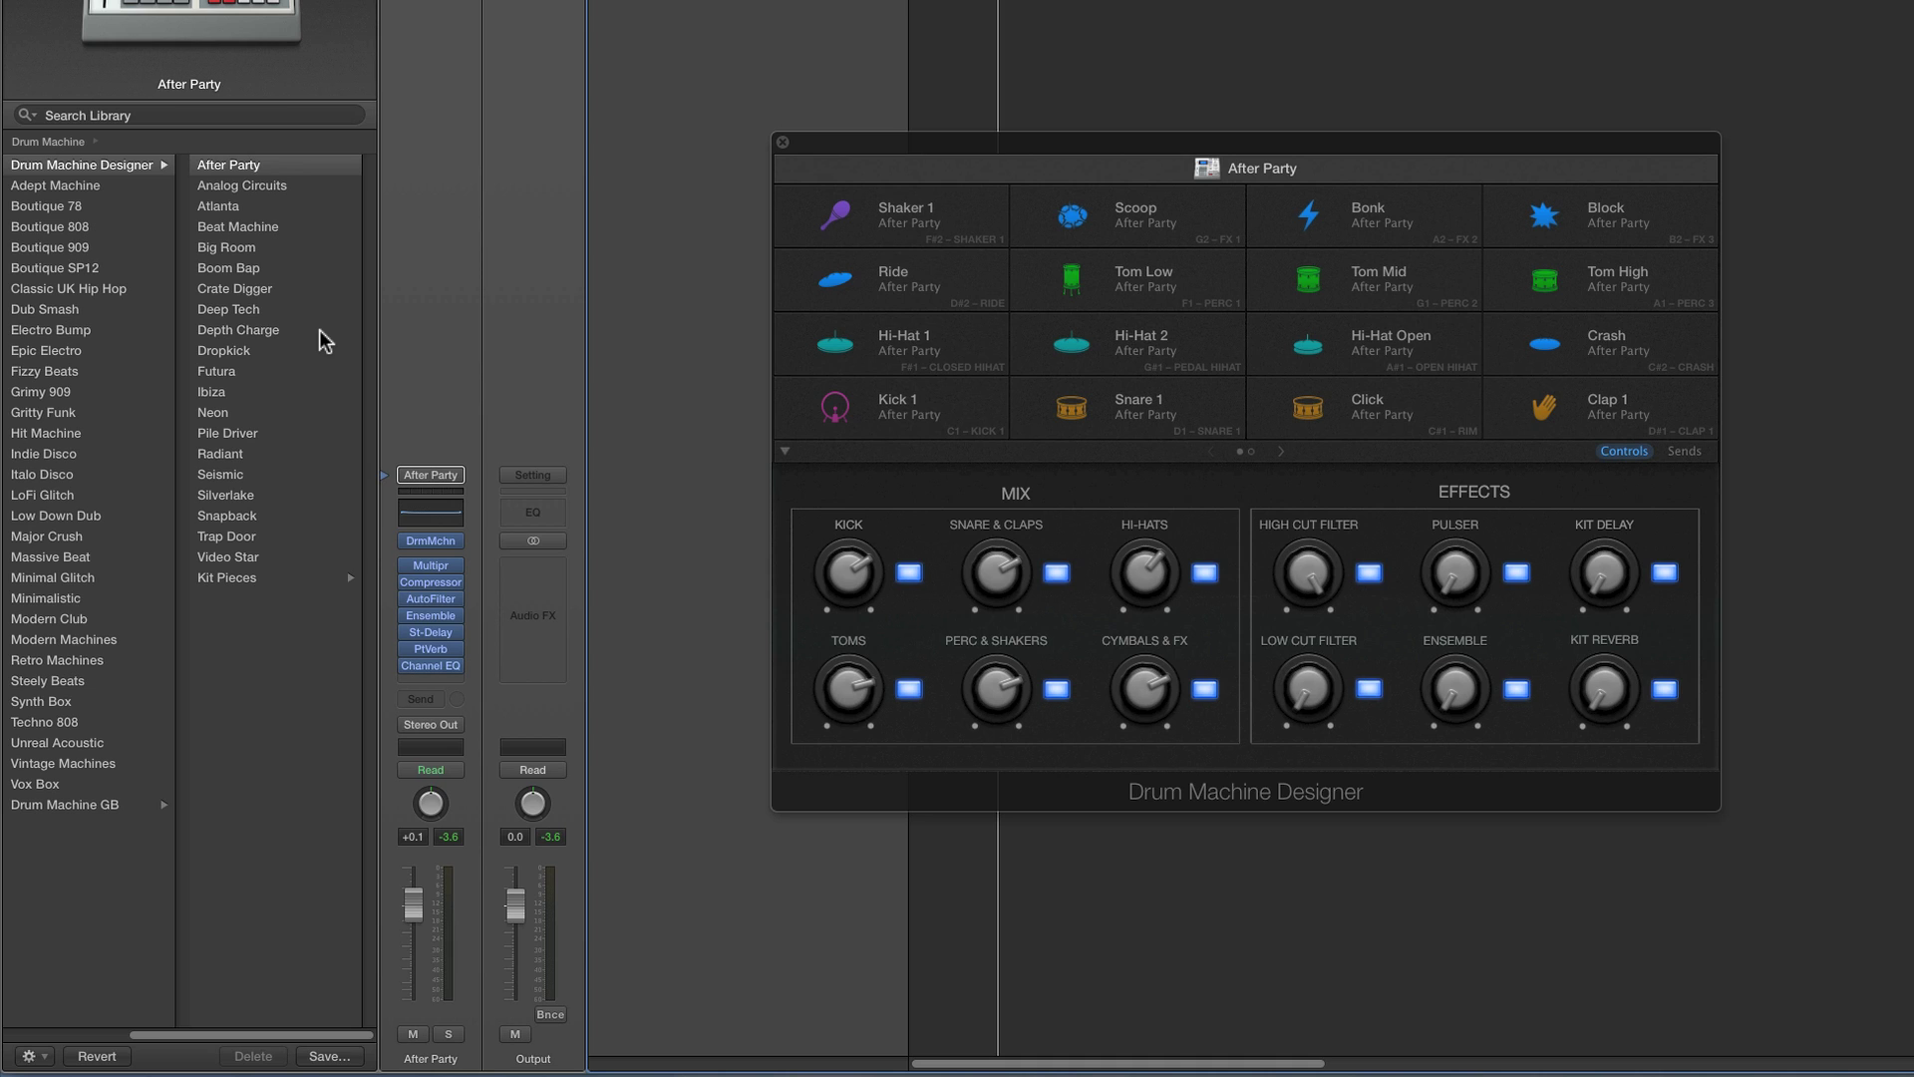
# Load the Deep Tech kit from the Drum Machine Designer library
pyautogui.click(244, 309)
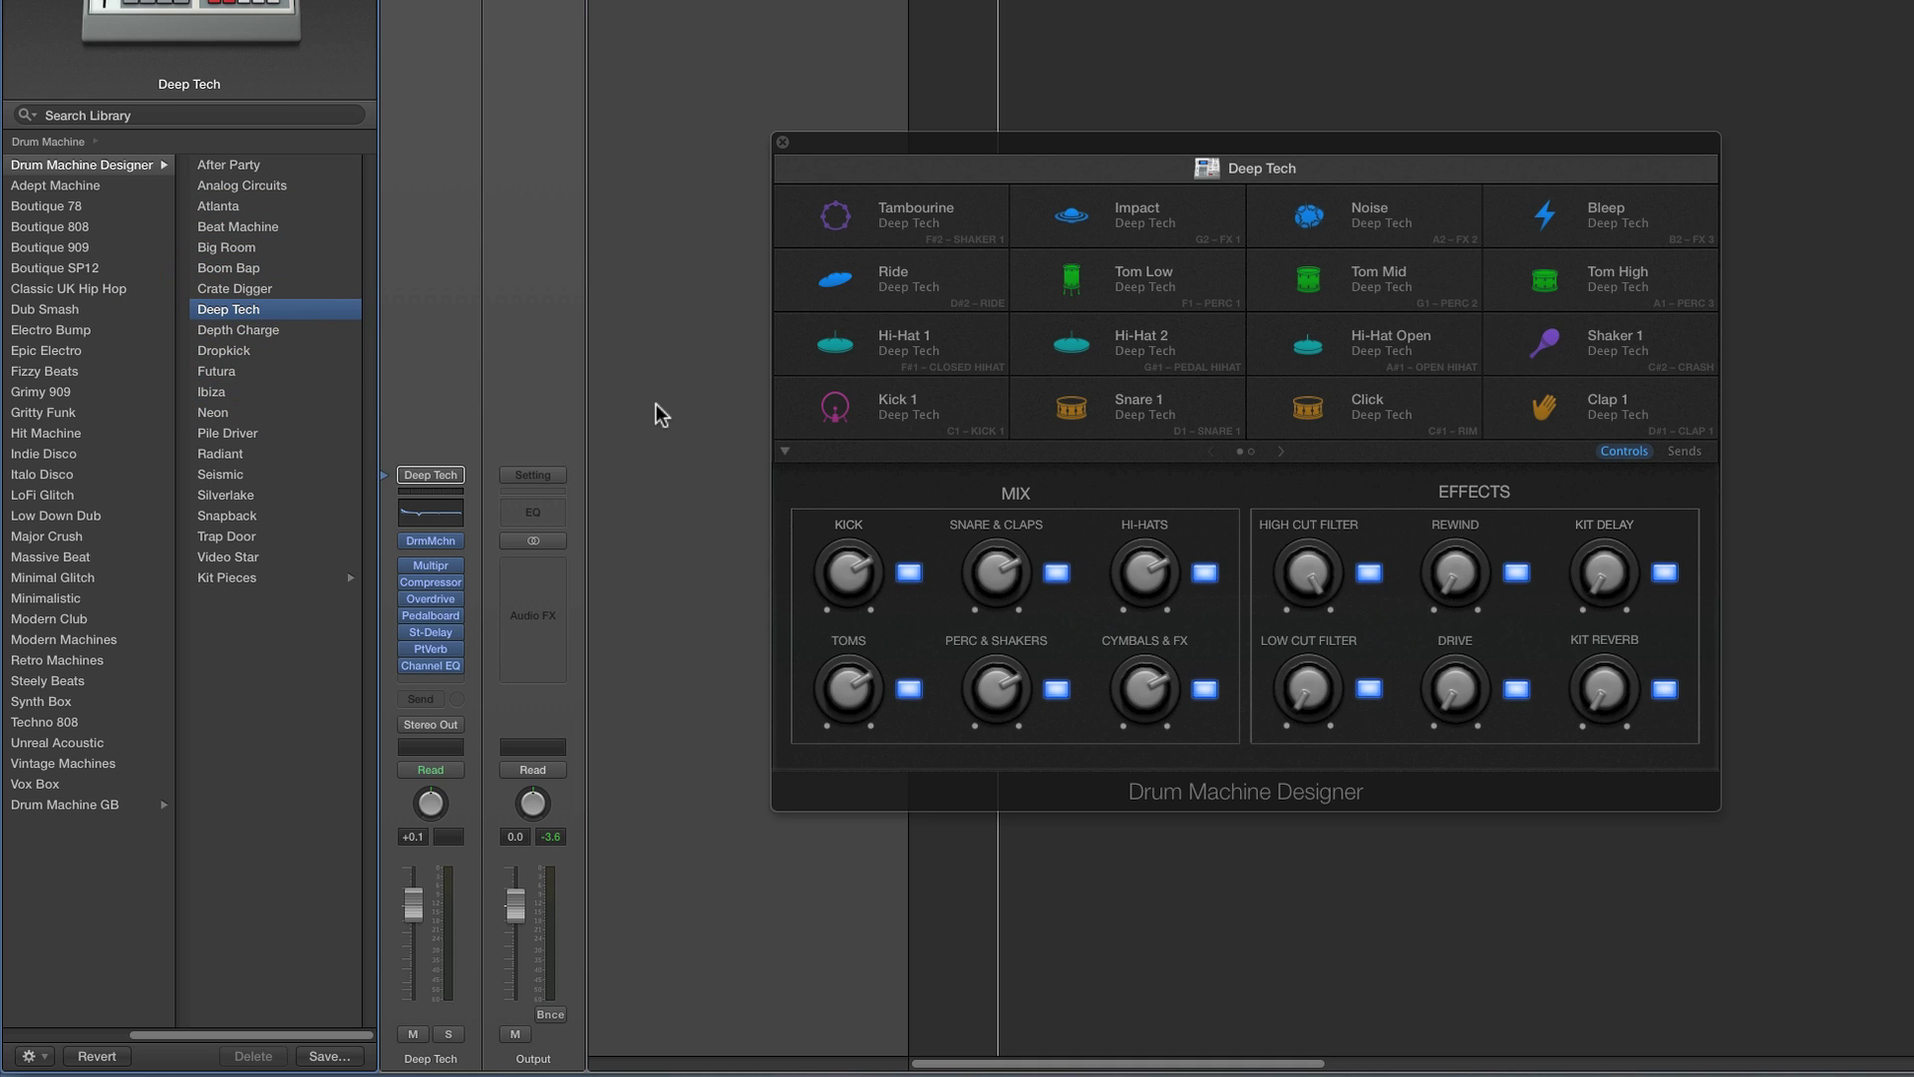
pyautogui.click(1465, 489)
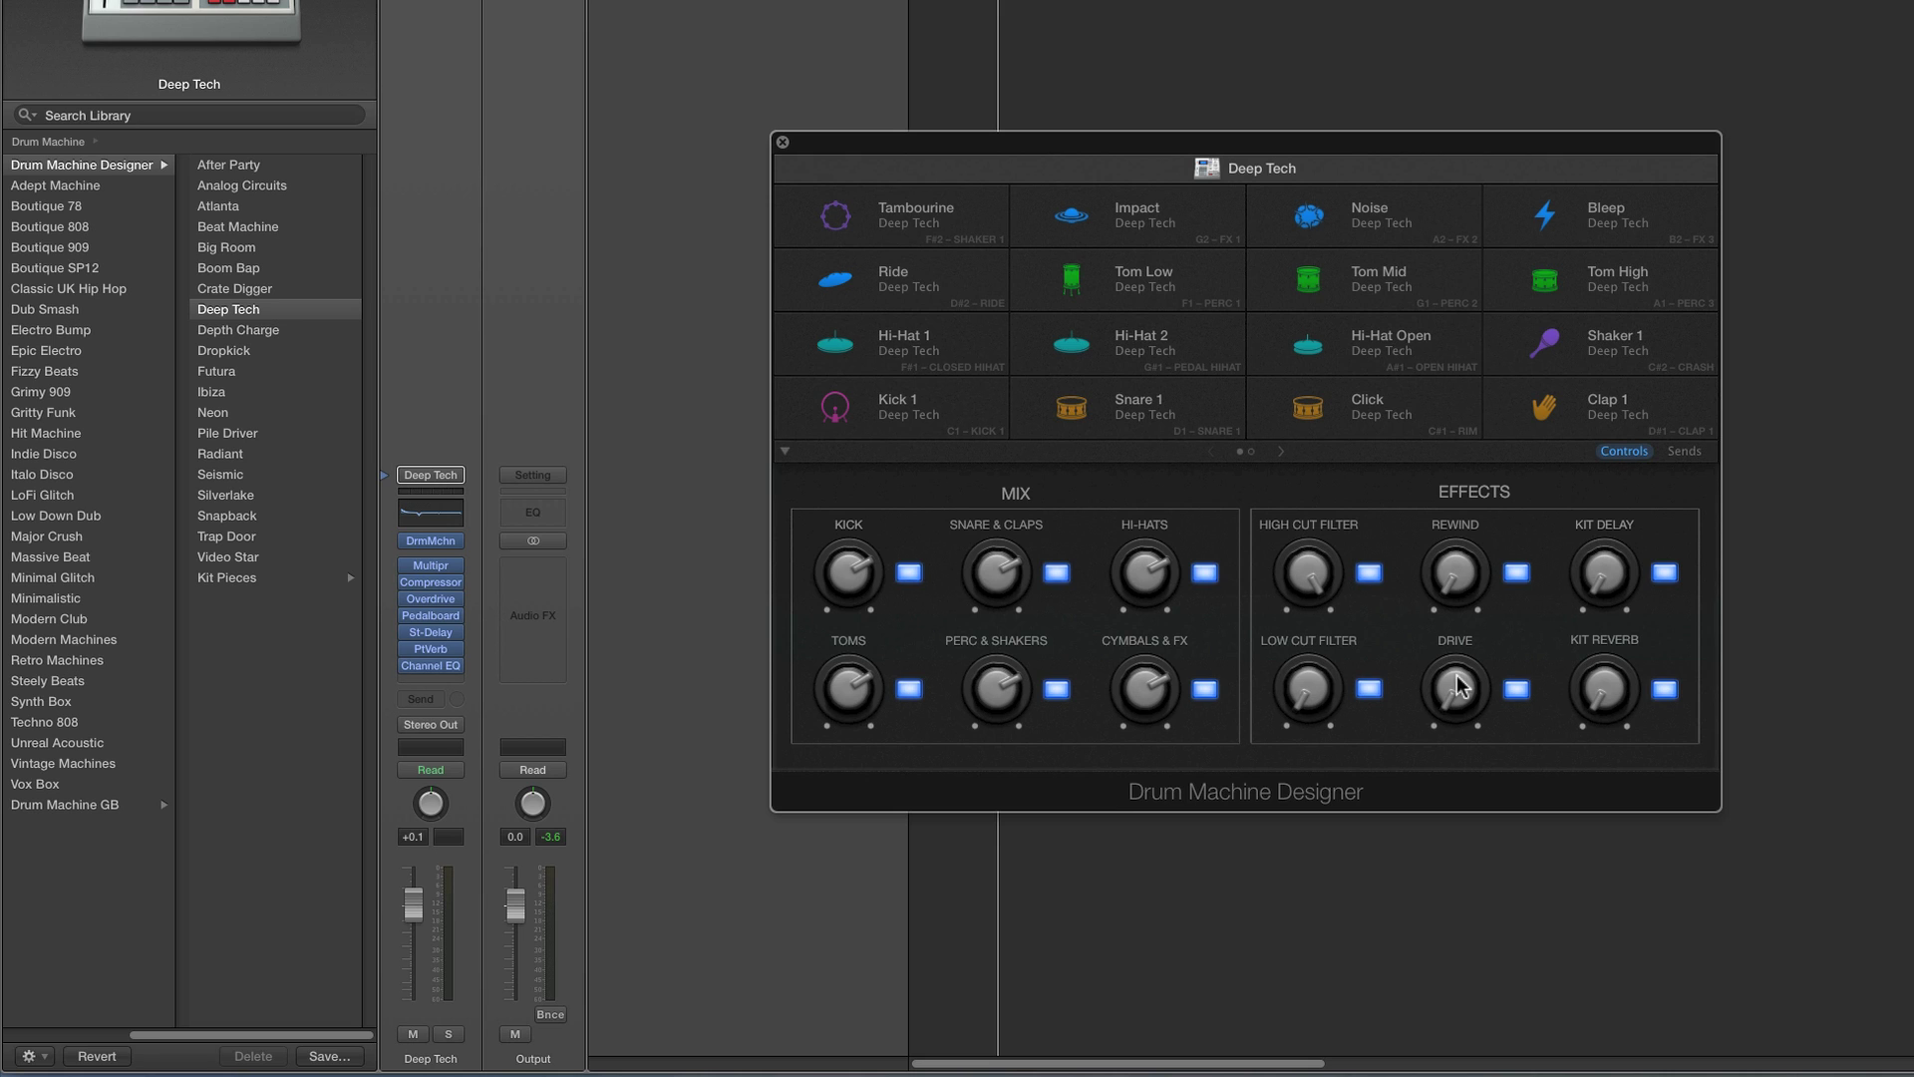
# Open Deep Tech's Overdrive plug-in, raise the kit's Drive effect to 62% and return it to 0%, and close the plug-in
pyautogui.moveTo(445, 636)
pyautogui.click(431, 599)
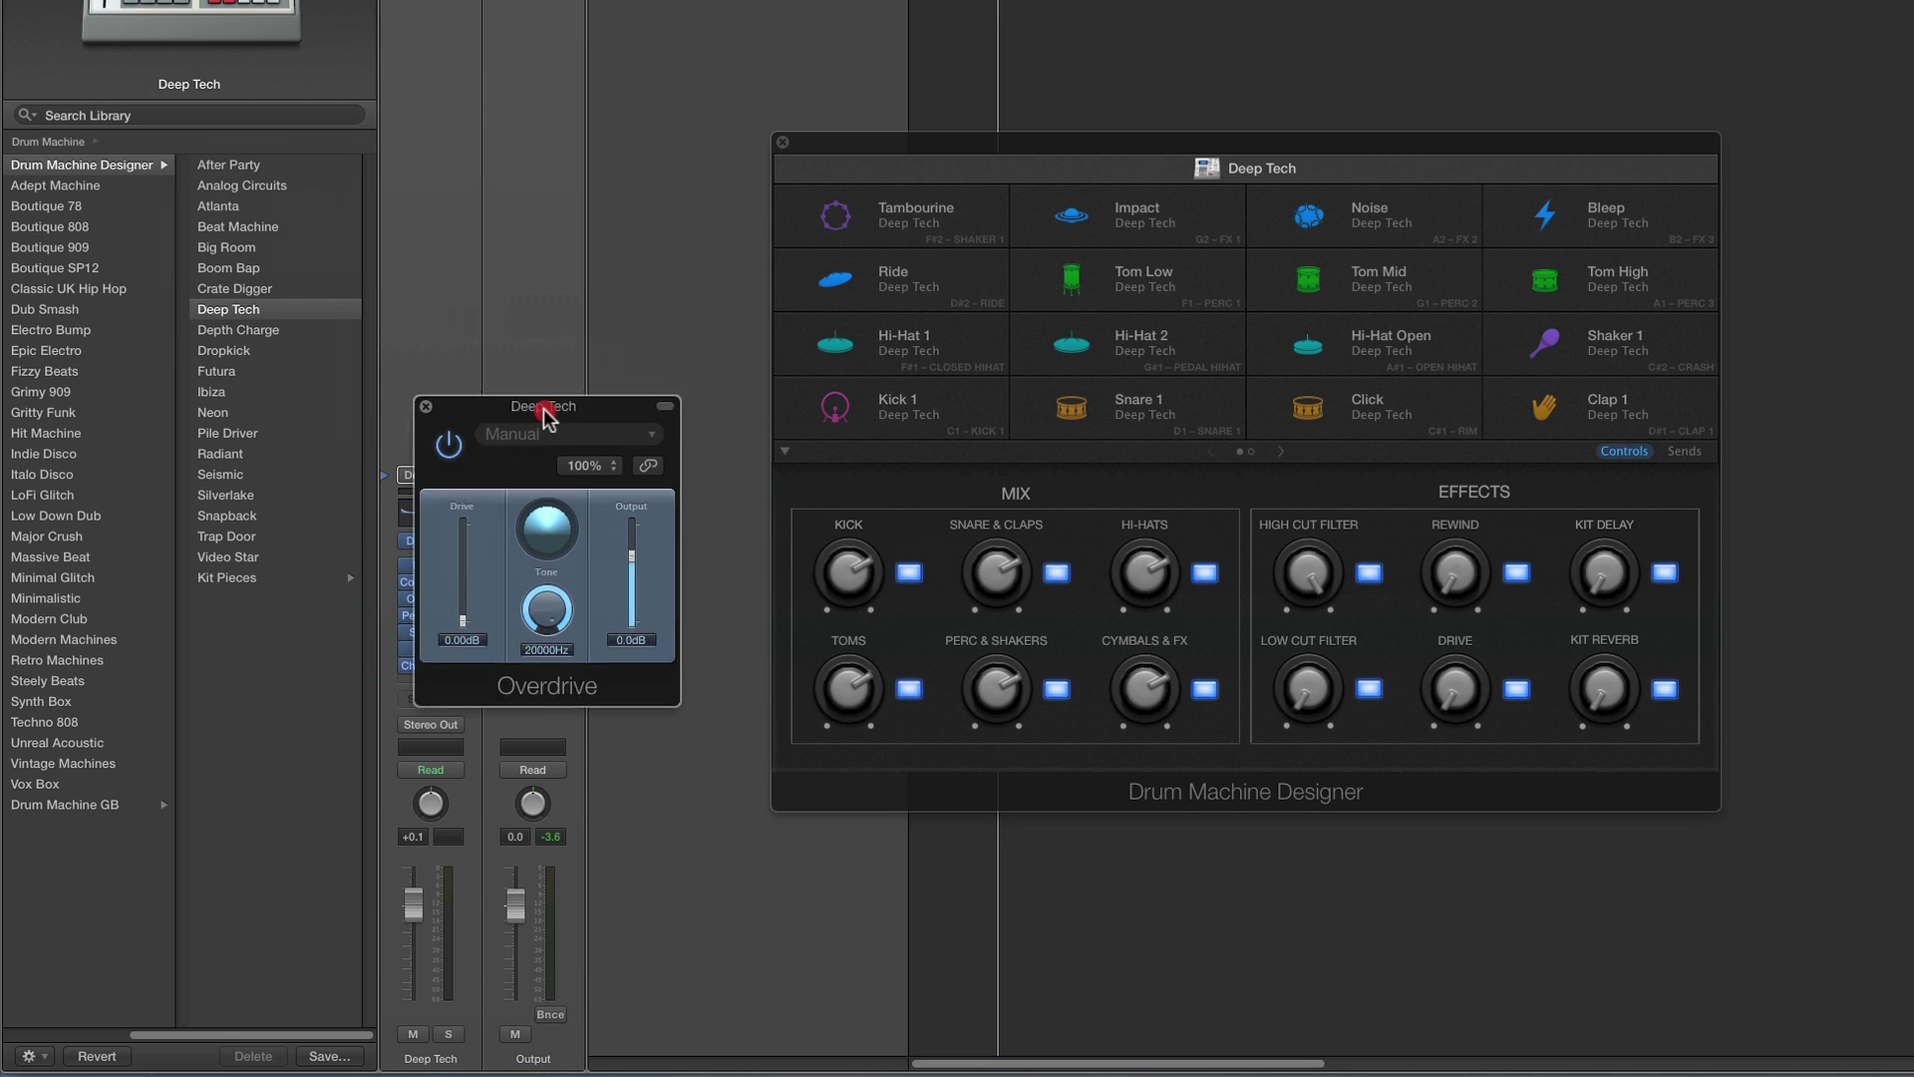
pyautogui.moveTo(548, 410); pyautogui.dragTo(604, 484)
pyautogui.click(1459, 682)
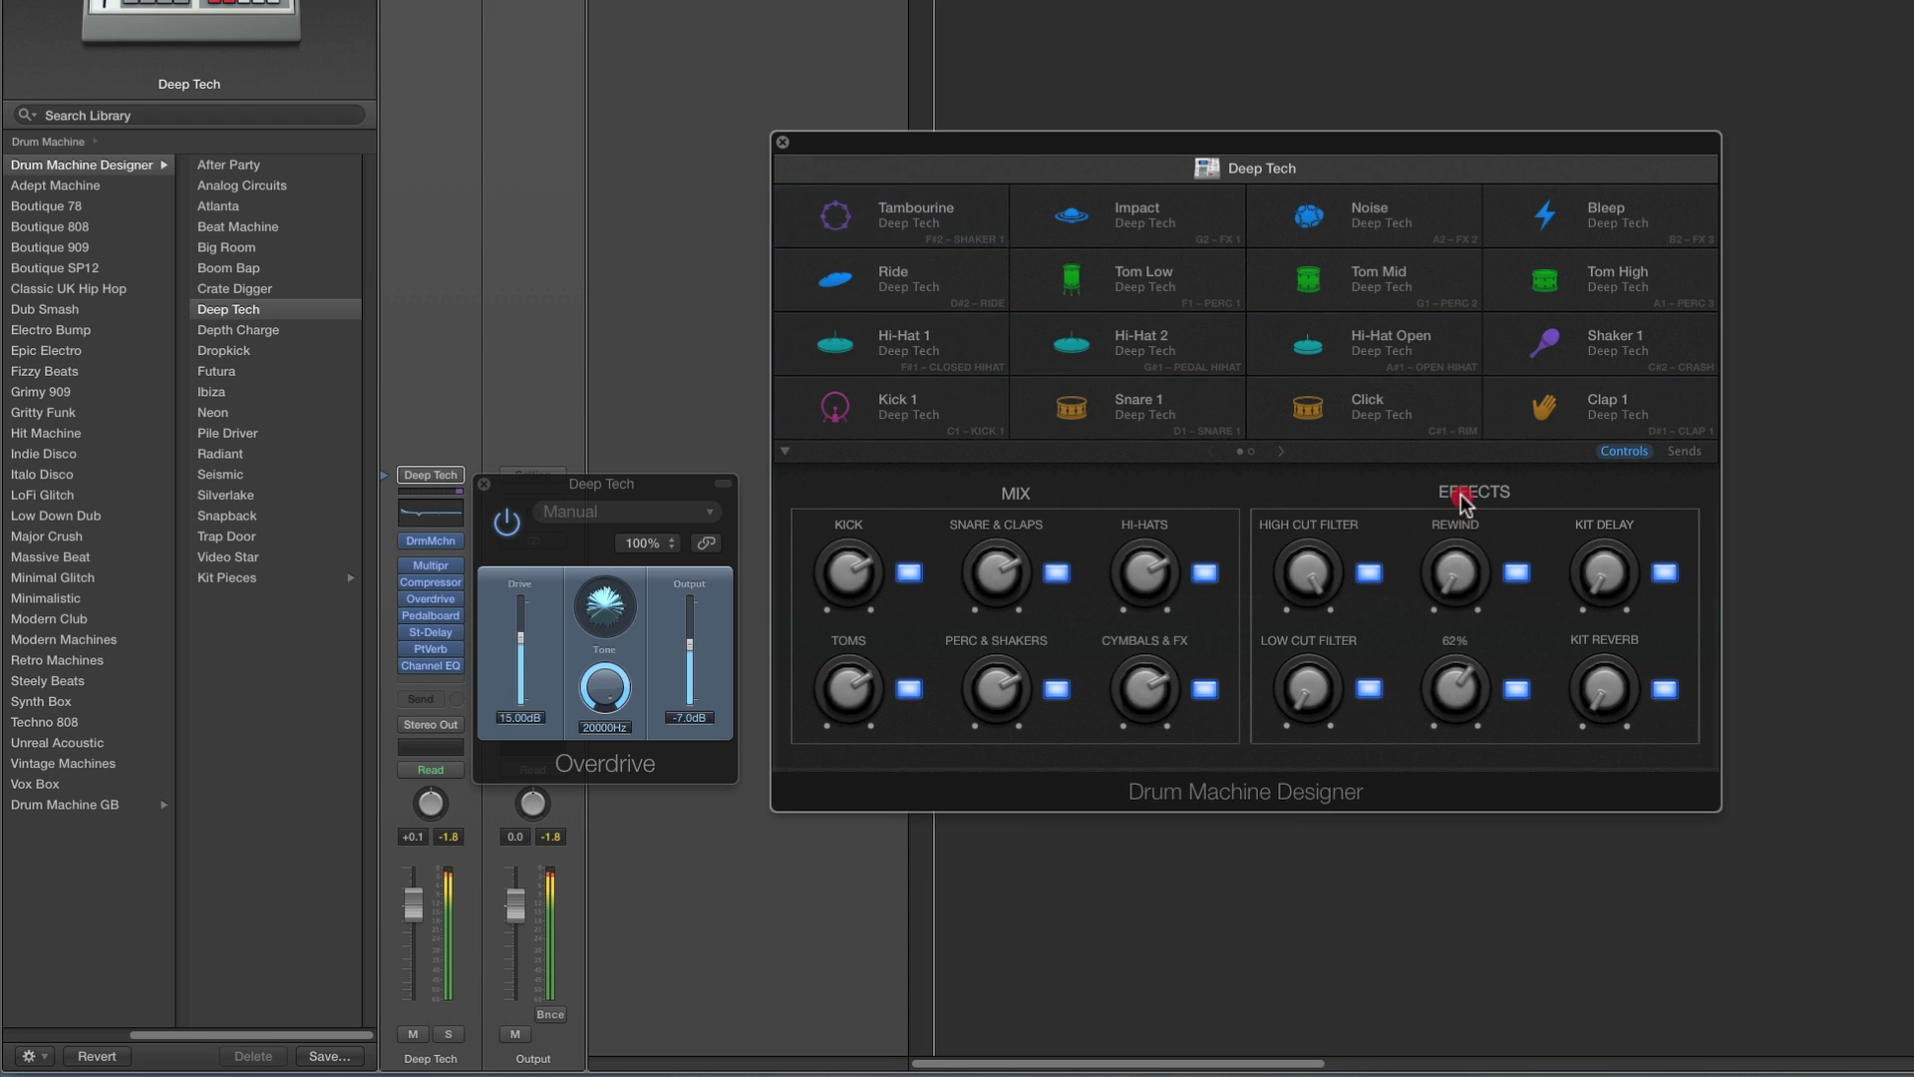
pyautogui.click(483, 484)
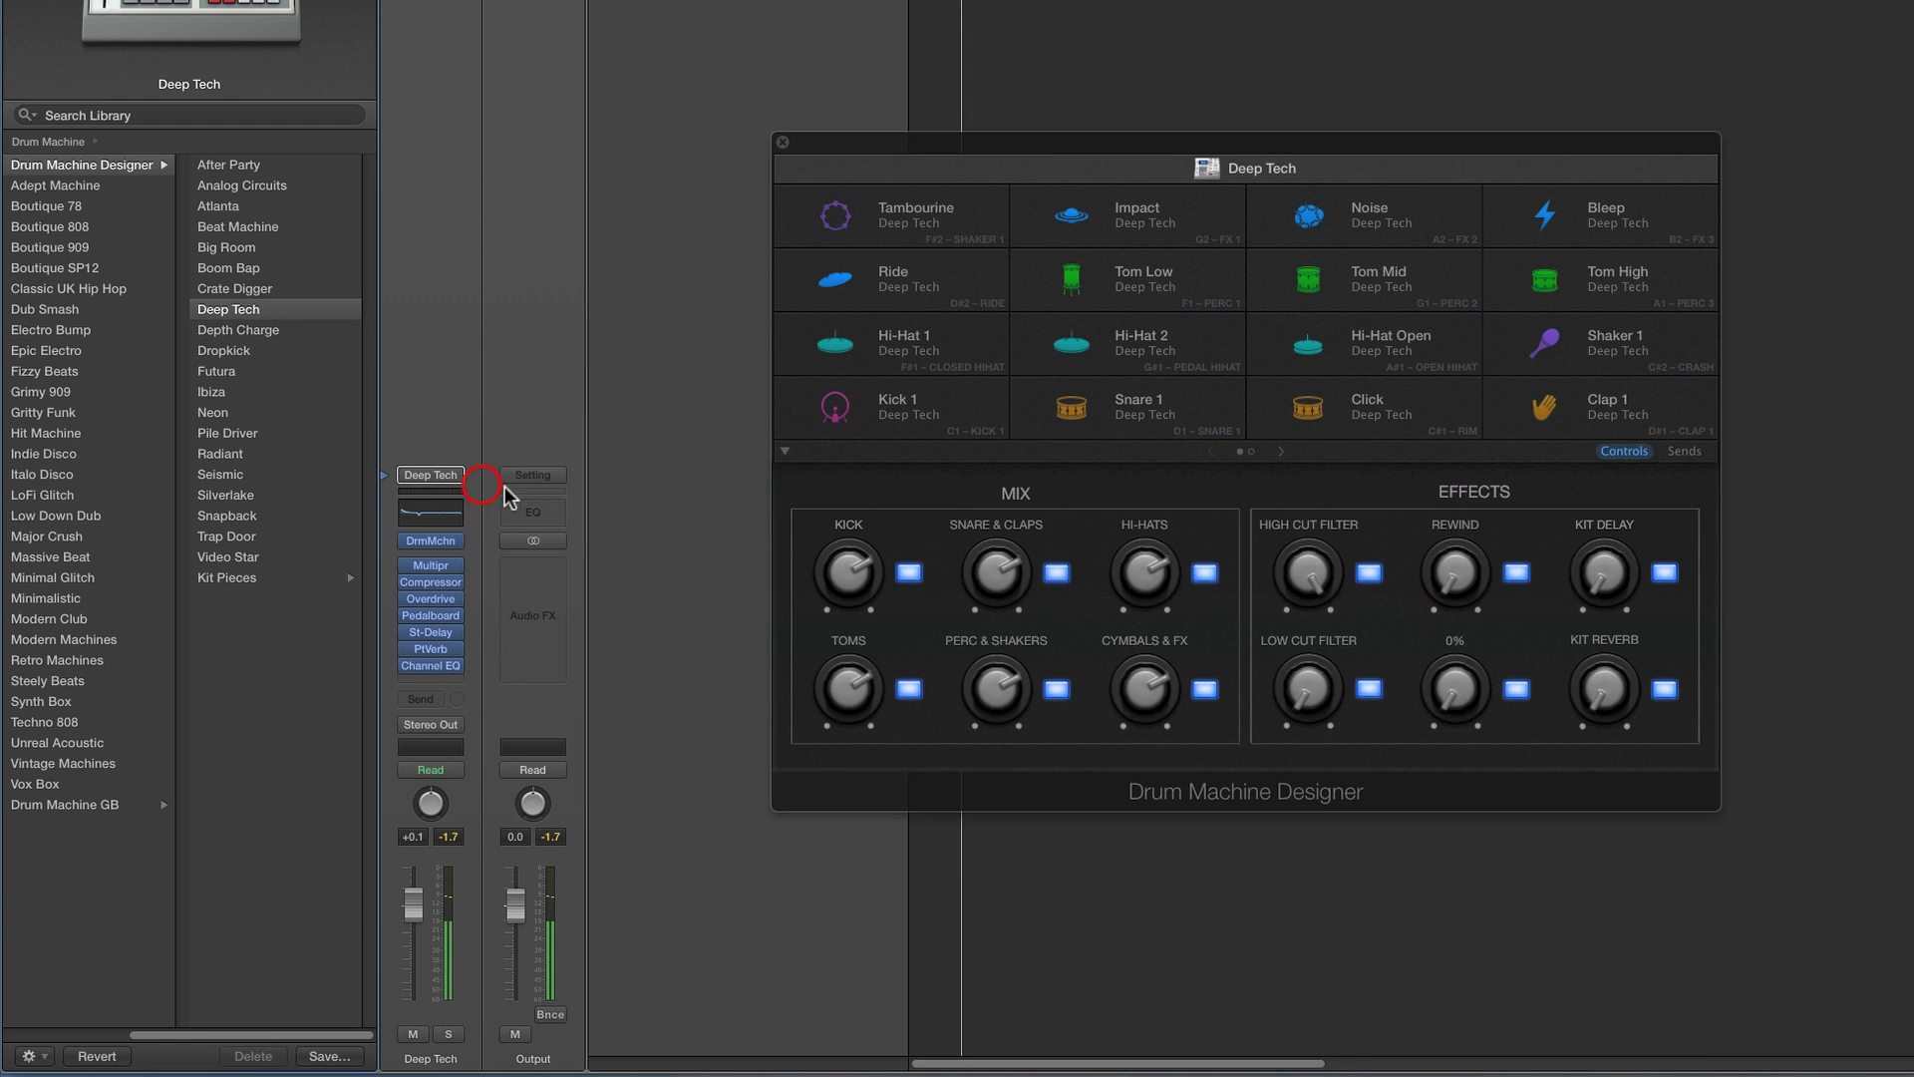
# Open Deep Tech's Pedalboard plug-in beside the kit, sweep the kit's Rewind effect and return it, and close the plug-in
pyautogui.click(432, 615)
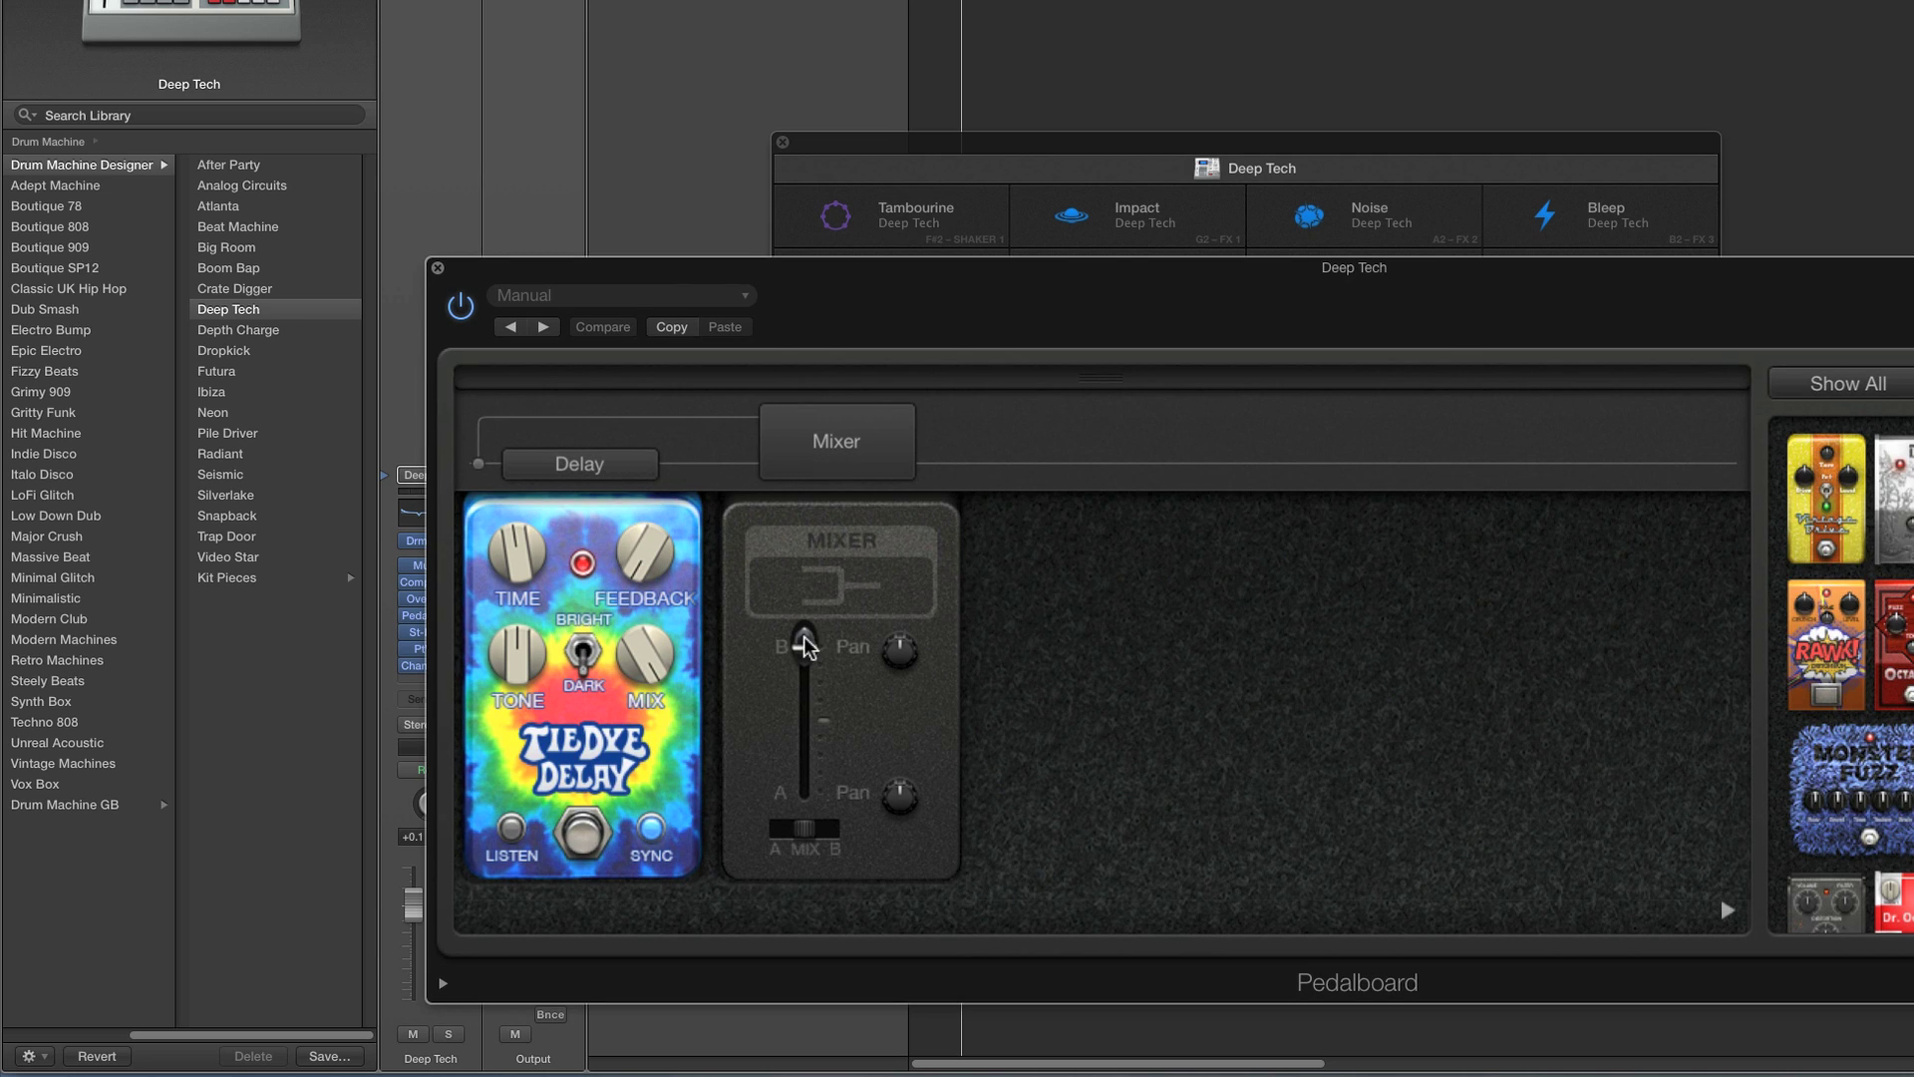
pyautogui.moveTo(803, 643)
pyautogui.mouseDown()
pyautogui.moveTo(805, 793)
pyautogui.moveTo(804, 640)
pyautogui.mouseUp()
pyautogui.click(1040, 153)
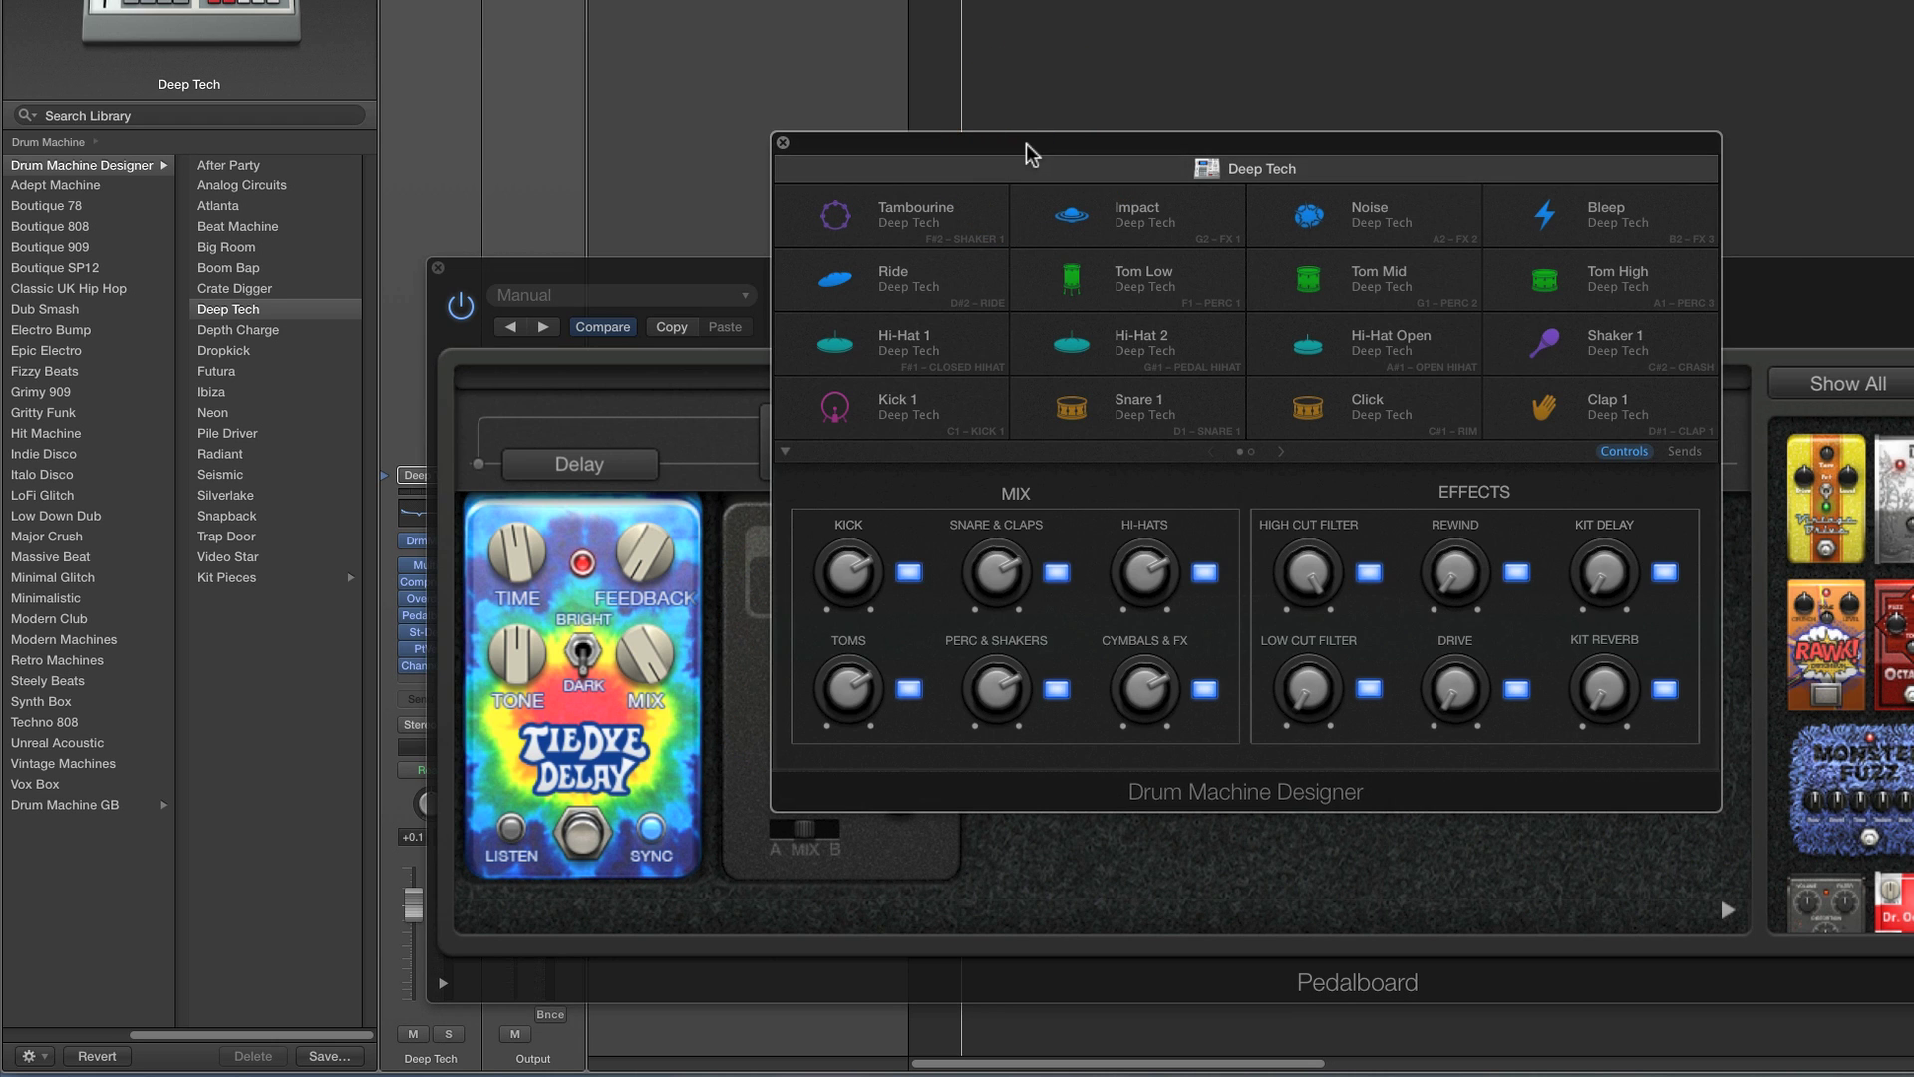
pyautogui.moveTo(1027, 152); pyautogui.dragTo(1113, 209)
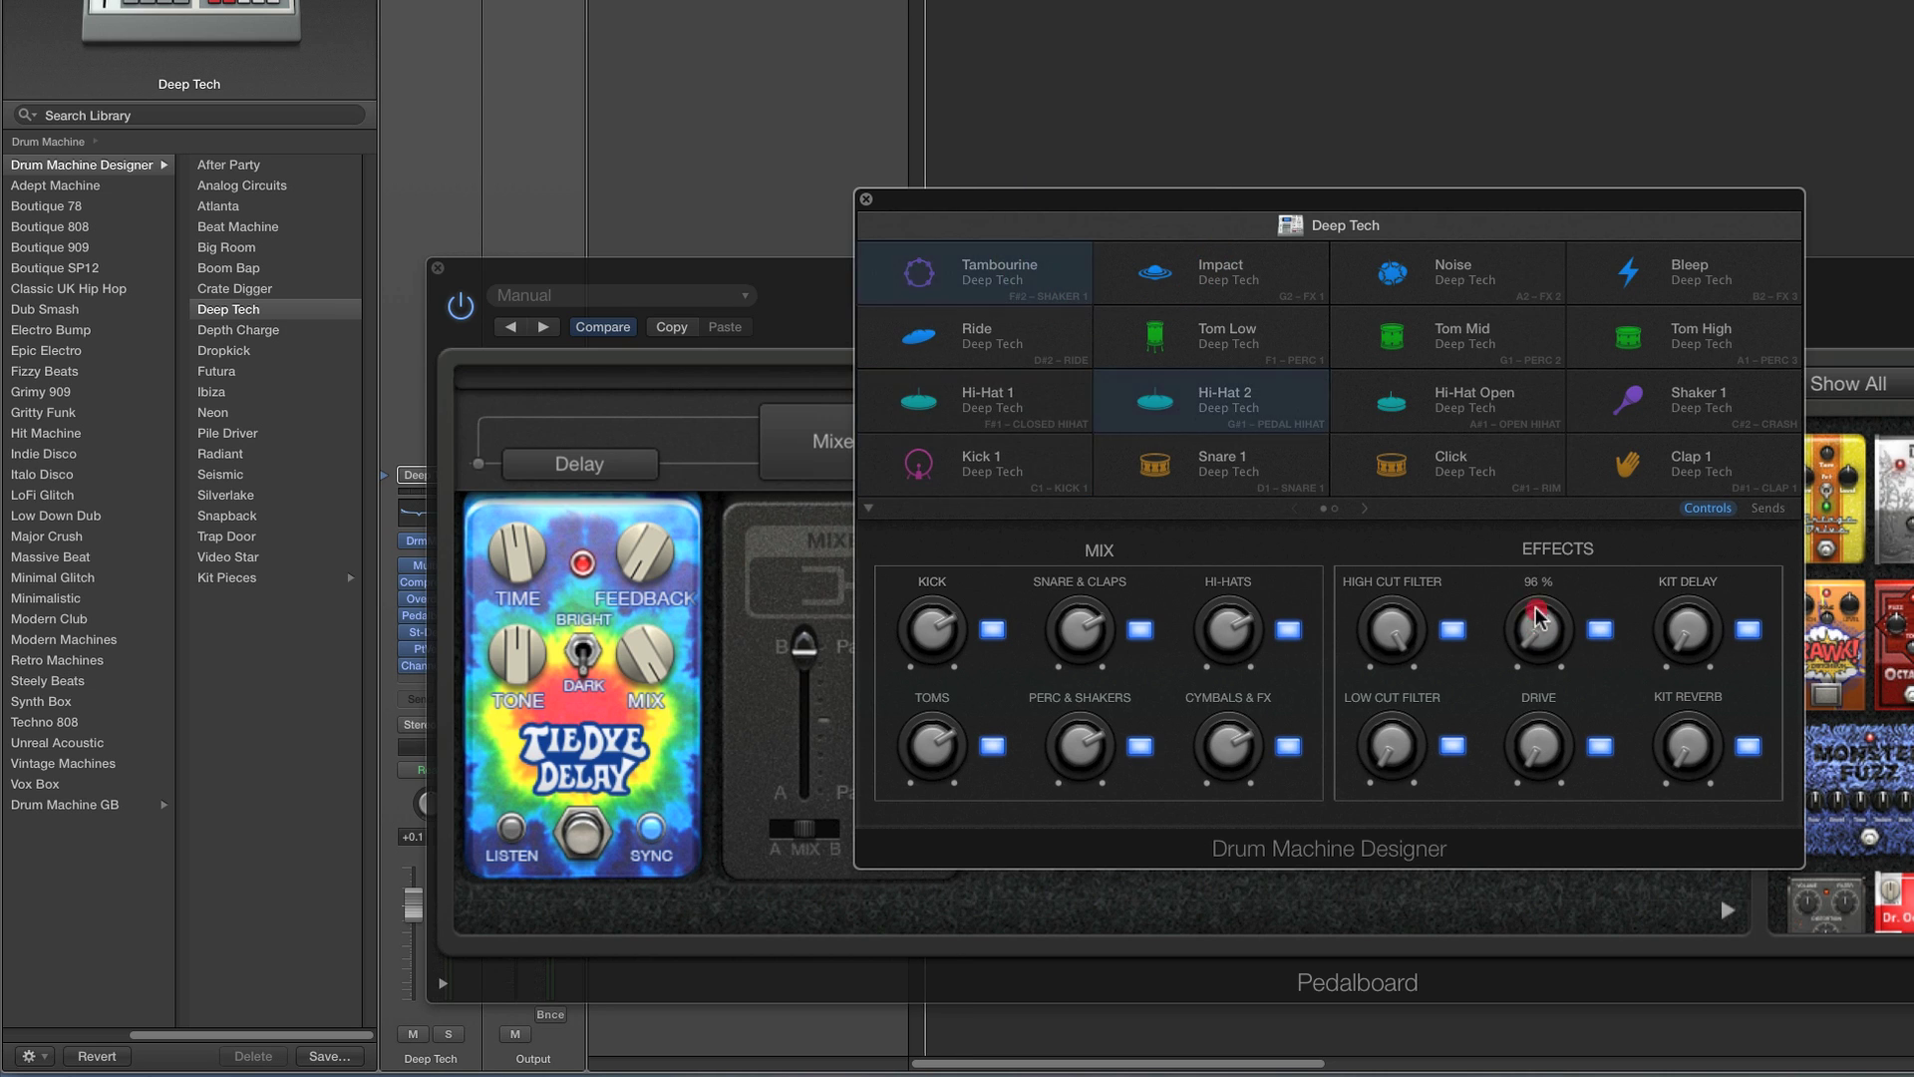
pyautogui.moveTo(1540, 631); pyautogui.dragTo(1550, 406)
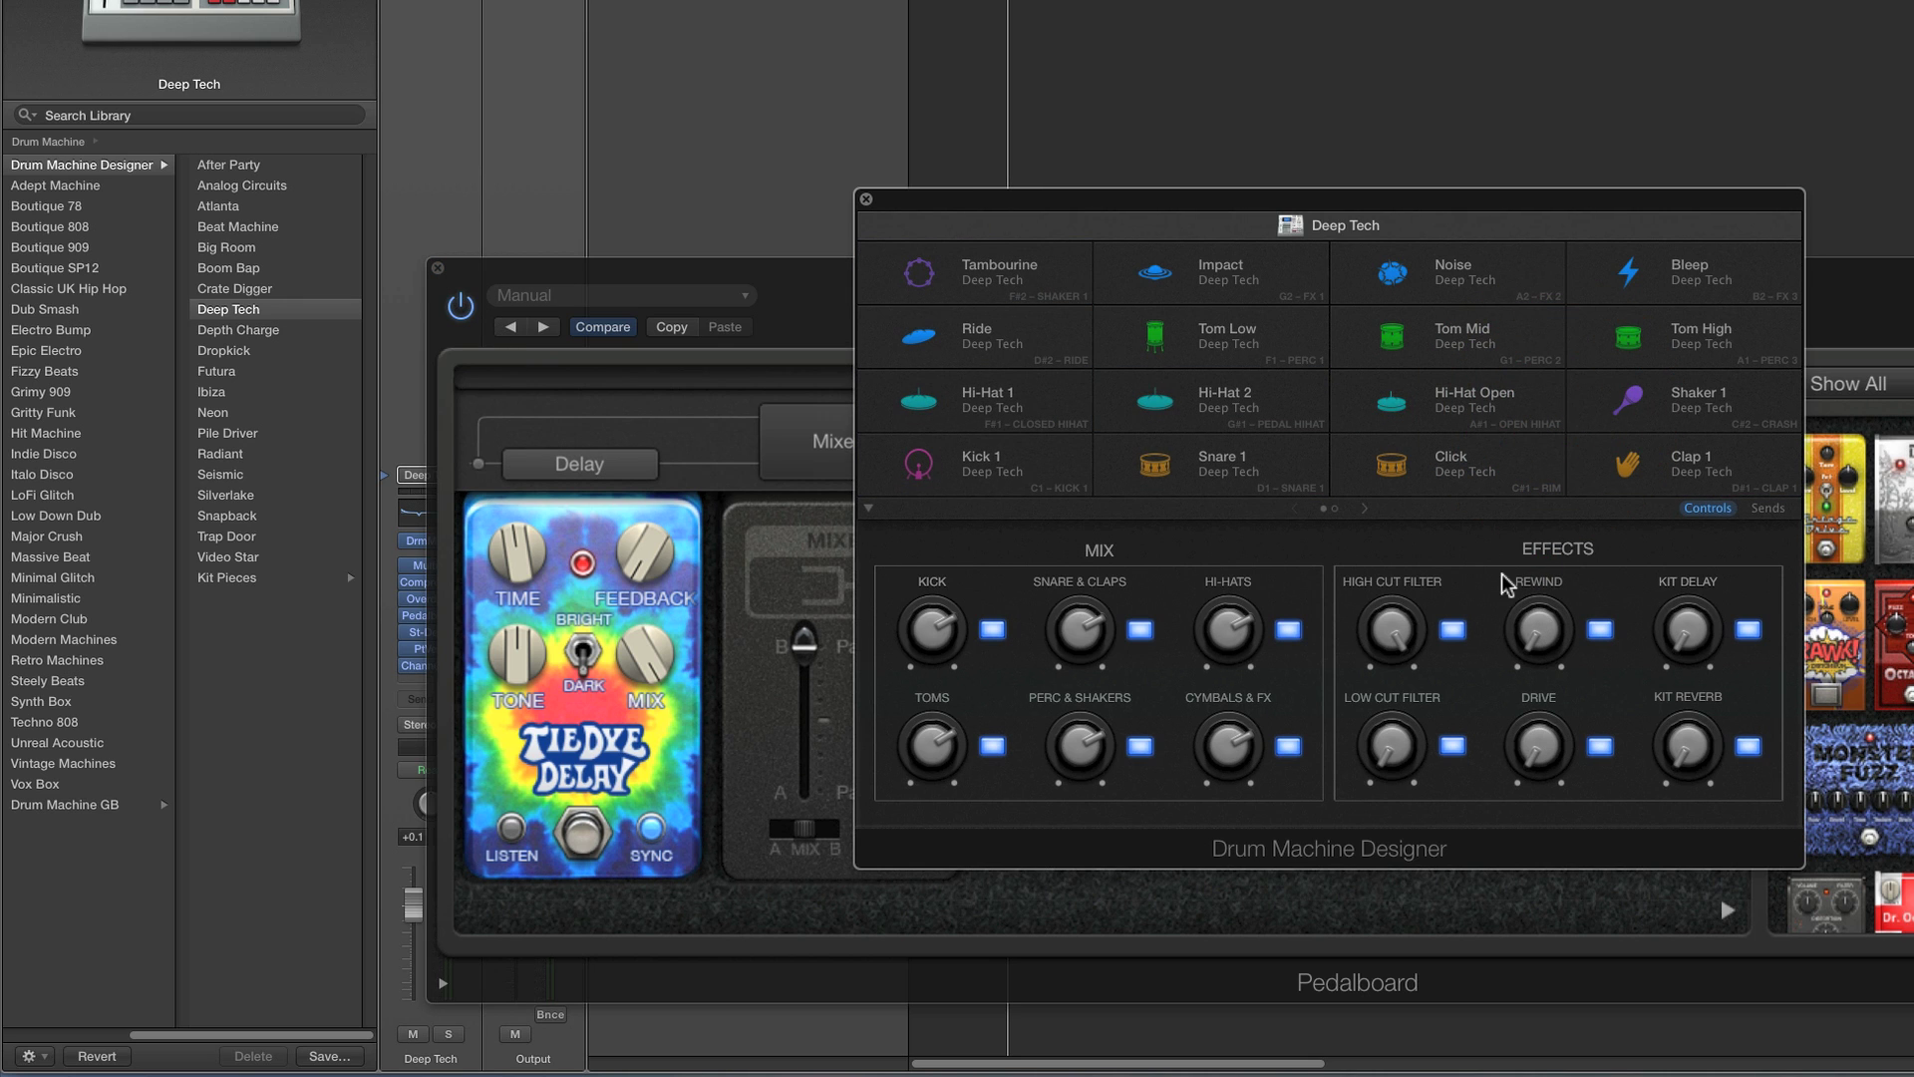
pyautogui.click(1598, 629)
pyautogui.click(437, 269)
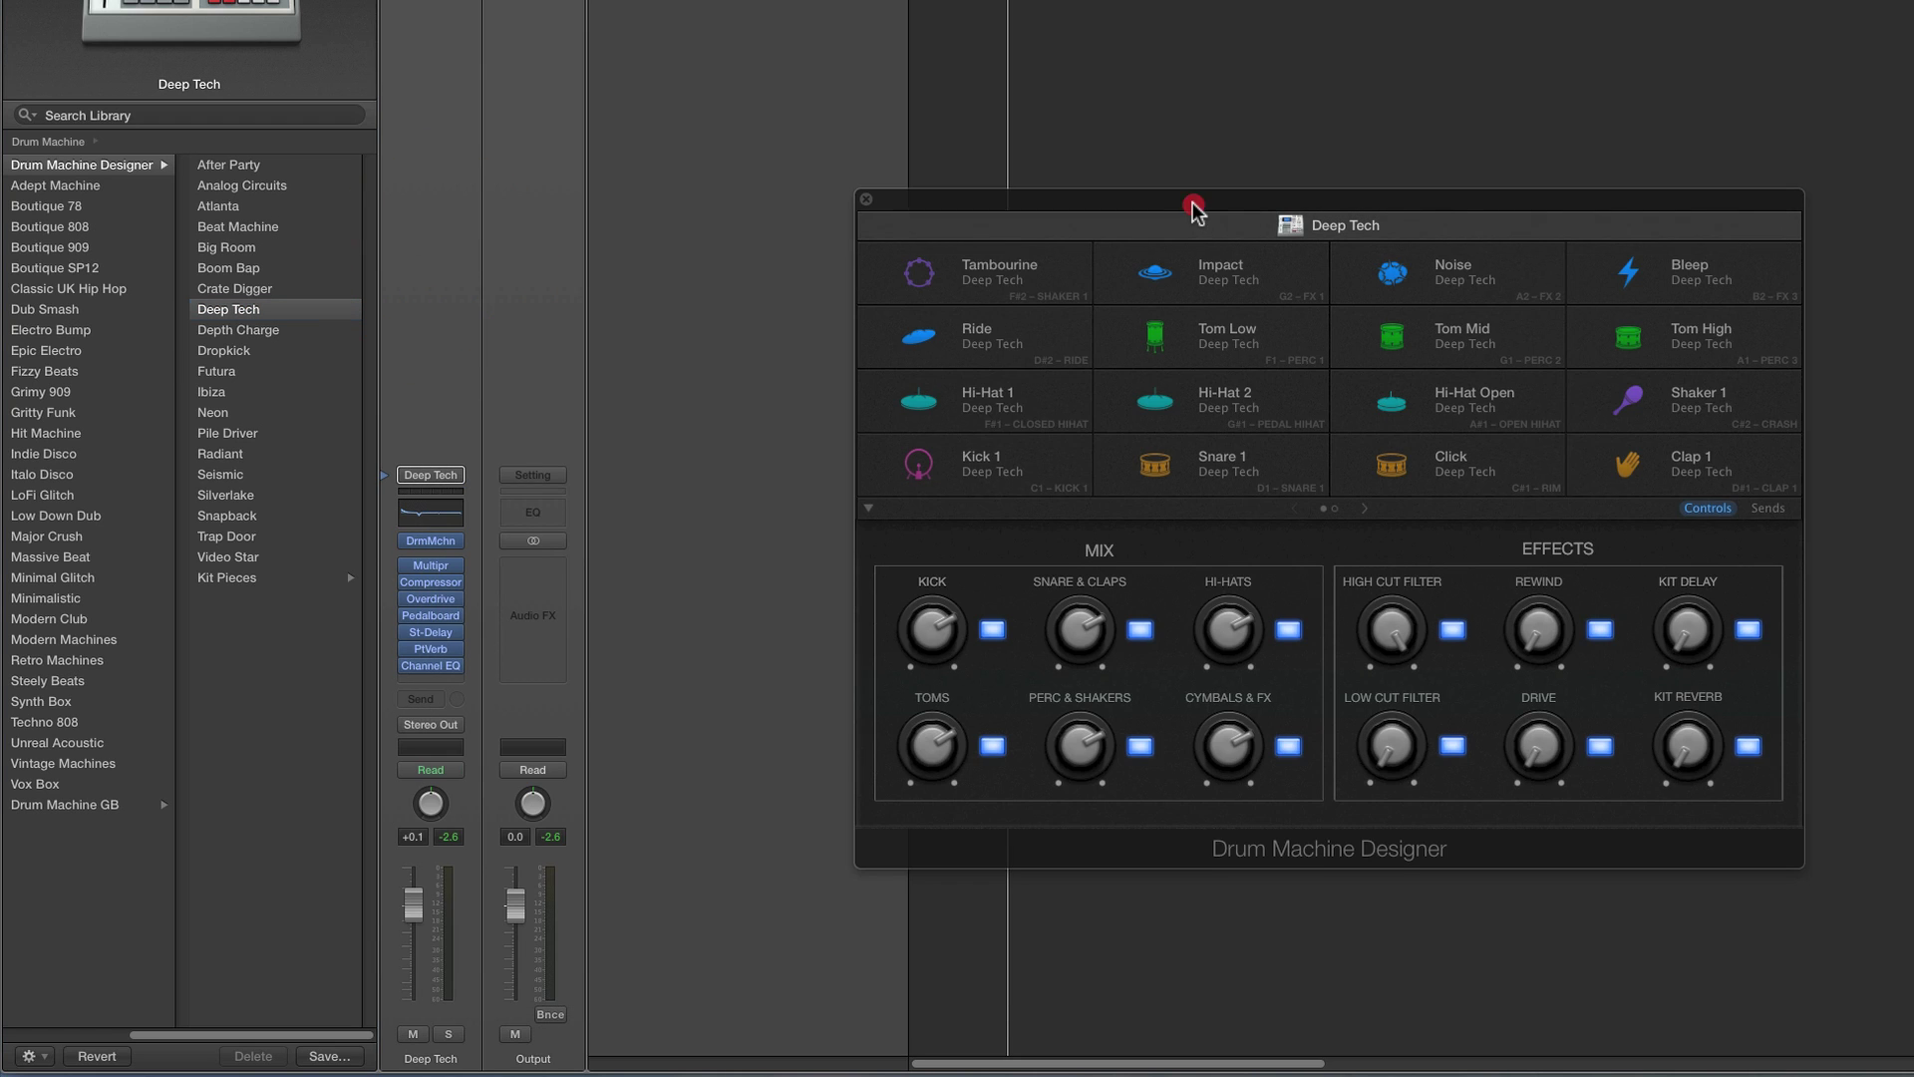
pyautogui.moveTo(1195, 208); pyautogui.dragTo(1182, 200)
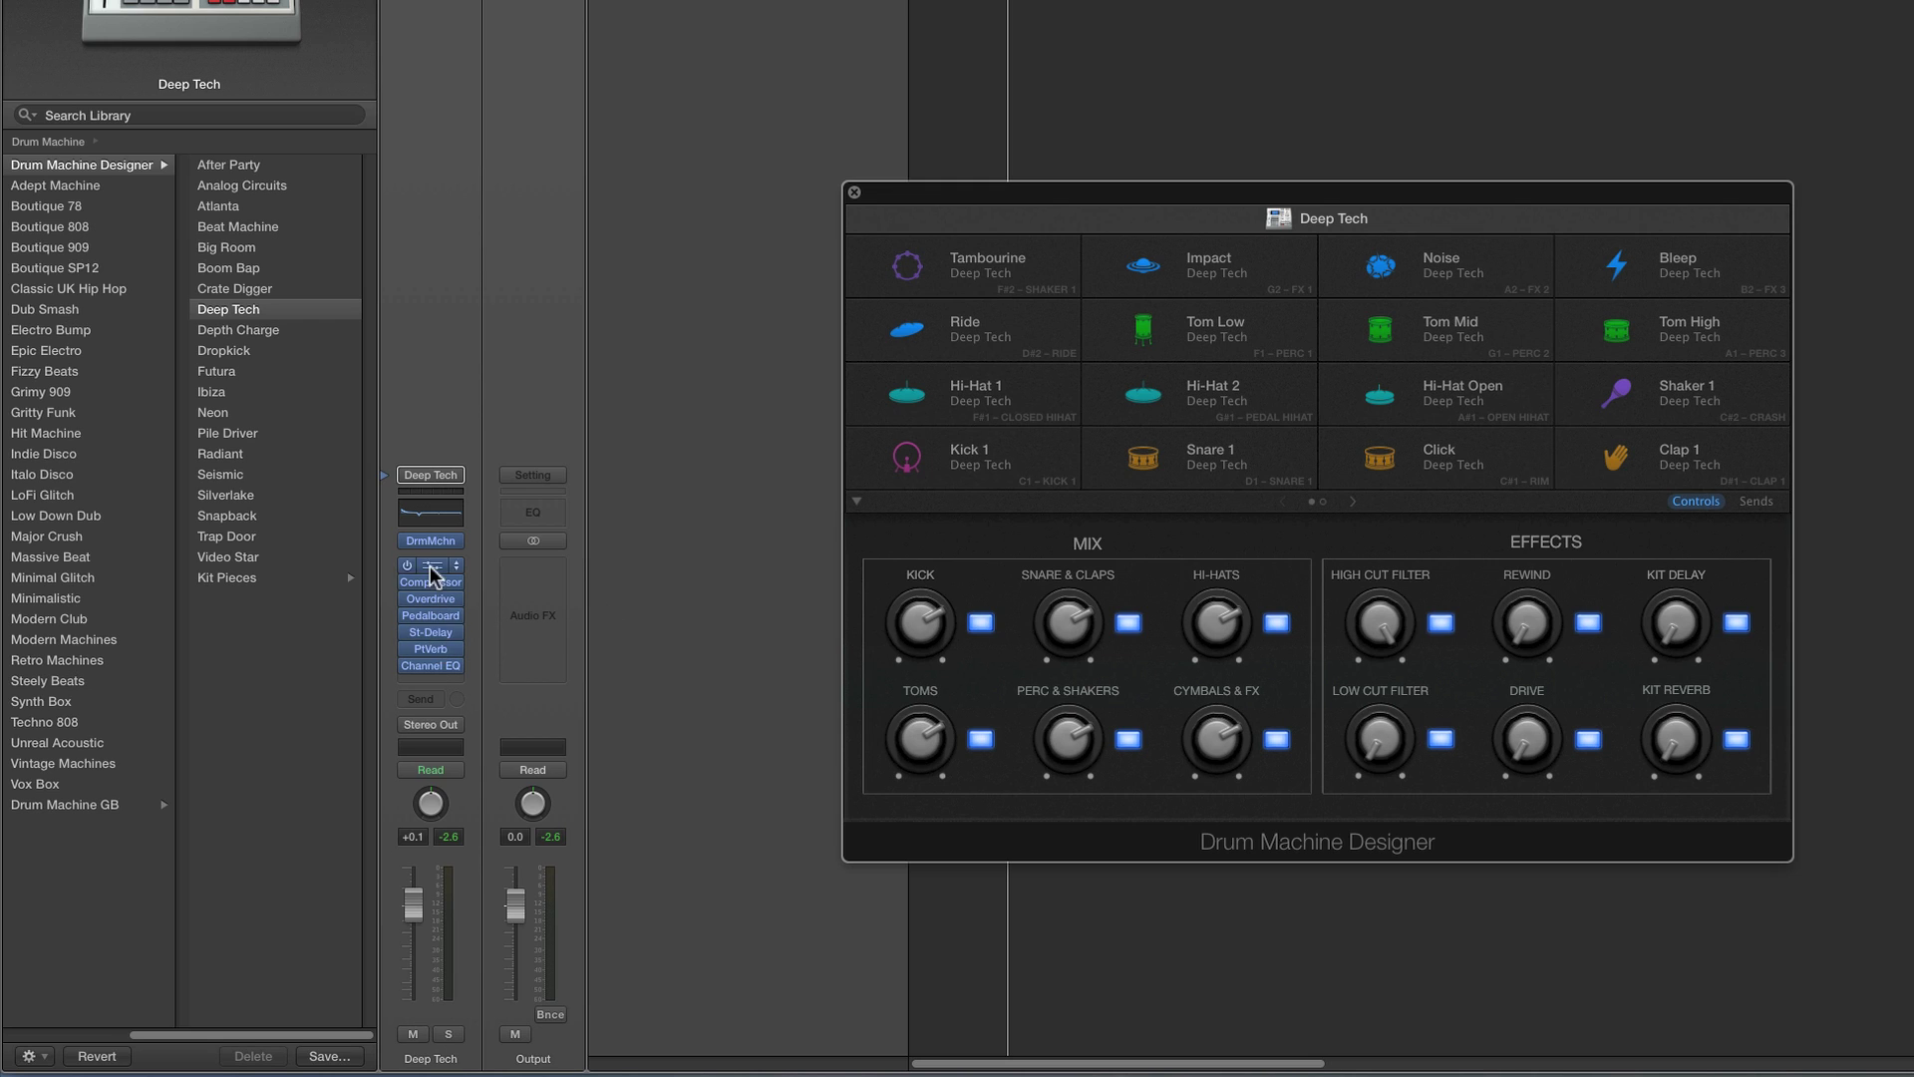
pyautogui.moveTo(436, 655)
pyautogui.moveTo(1049, 277)
pyautogui.moveTo(1065, 195); pyautogui.dragTo(973, 90)
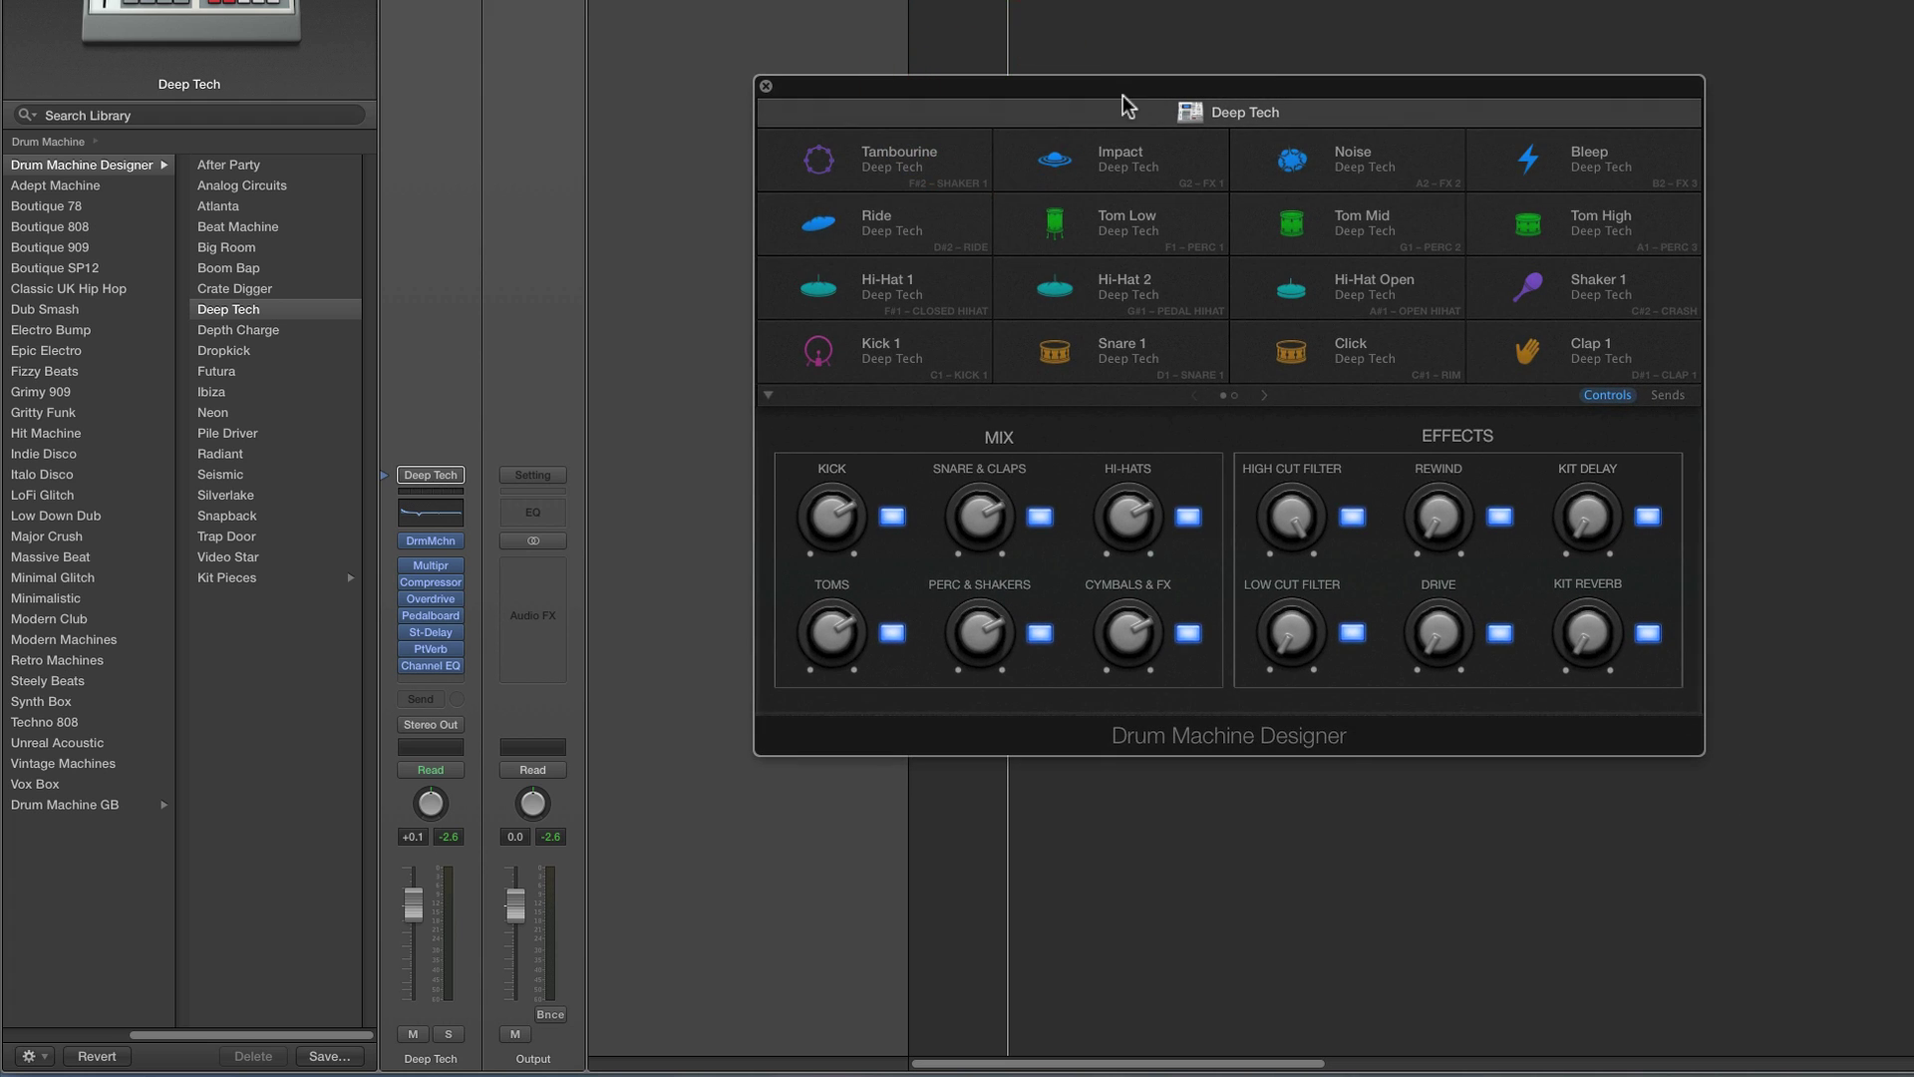
pyautogui.moveTo(1123, 100); pyautogui.dragTo(1116, 81)
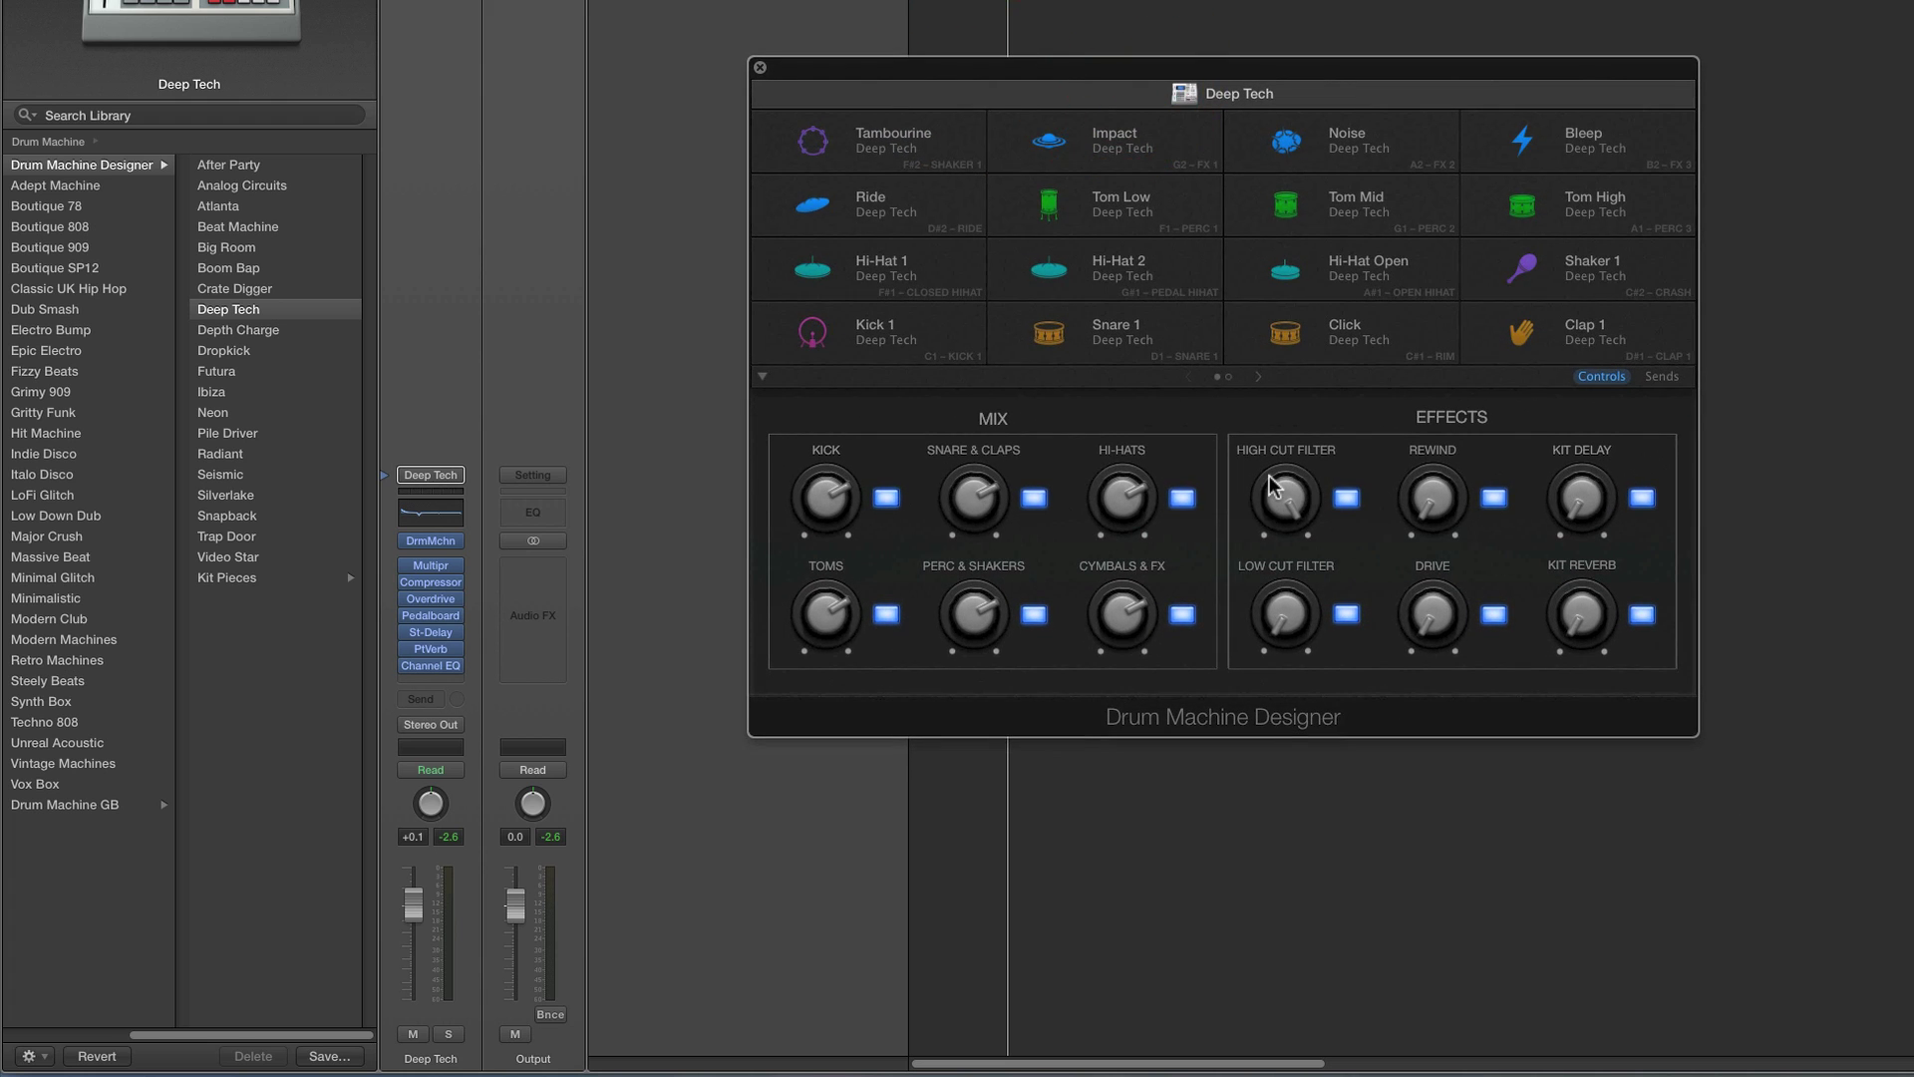
# Open the plug-in window linked to the kit's High Cut Filter control, bring it into view, and close it
pyautogui.moveTo(1303, 442)
pyautogui.moveTo(1180, 96); pyautogui.dragTo(1169, 280)
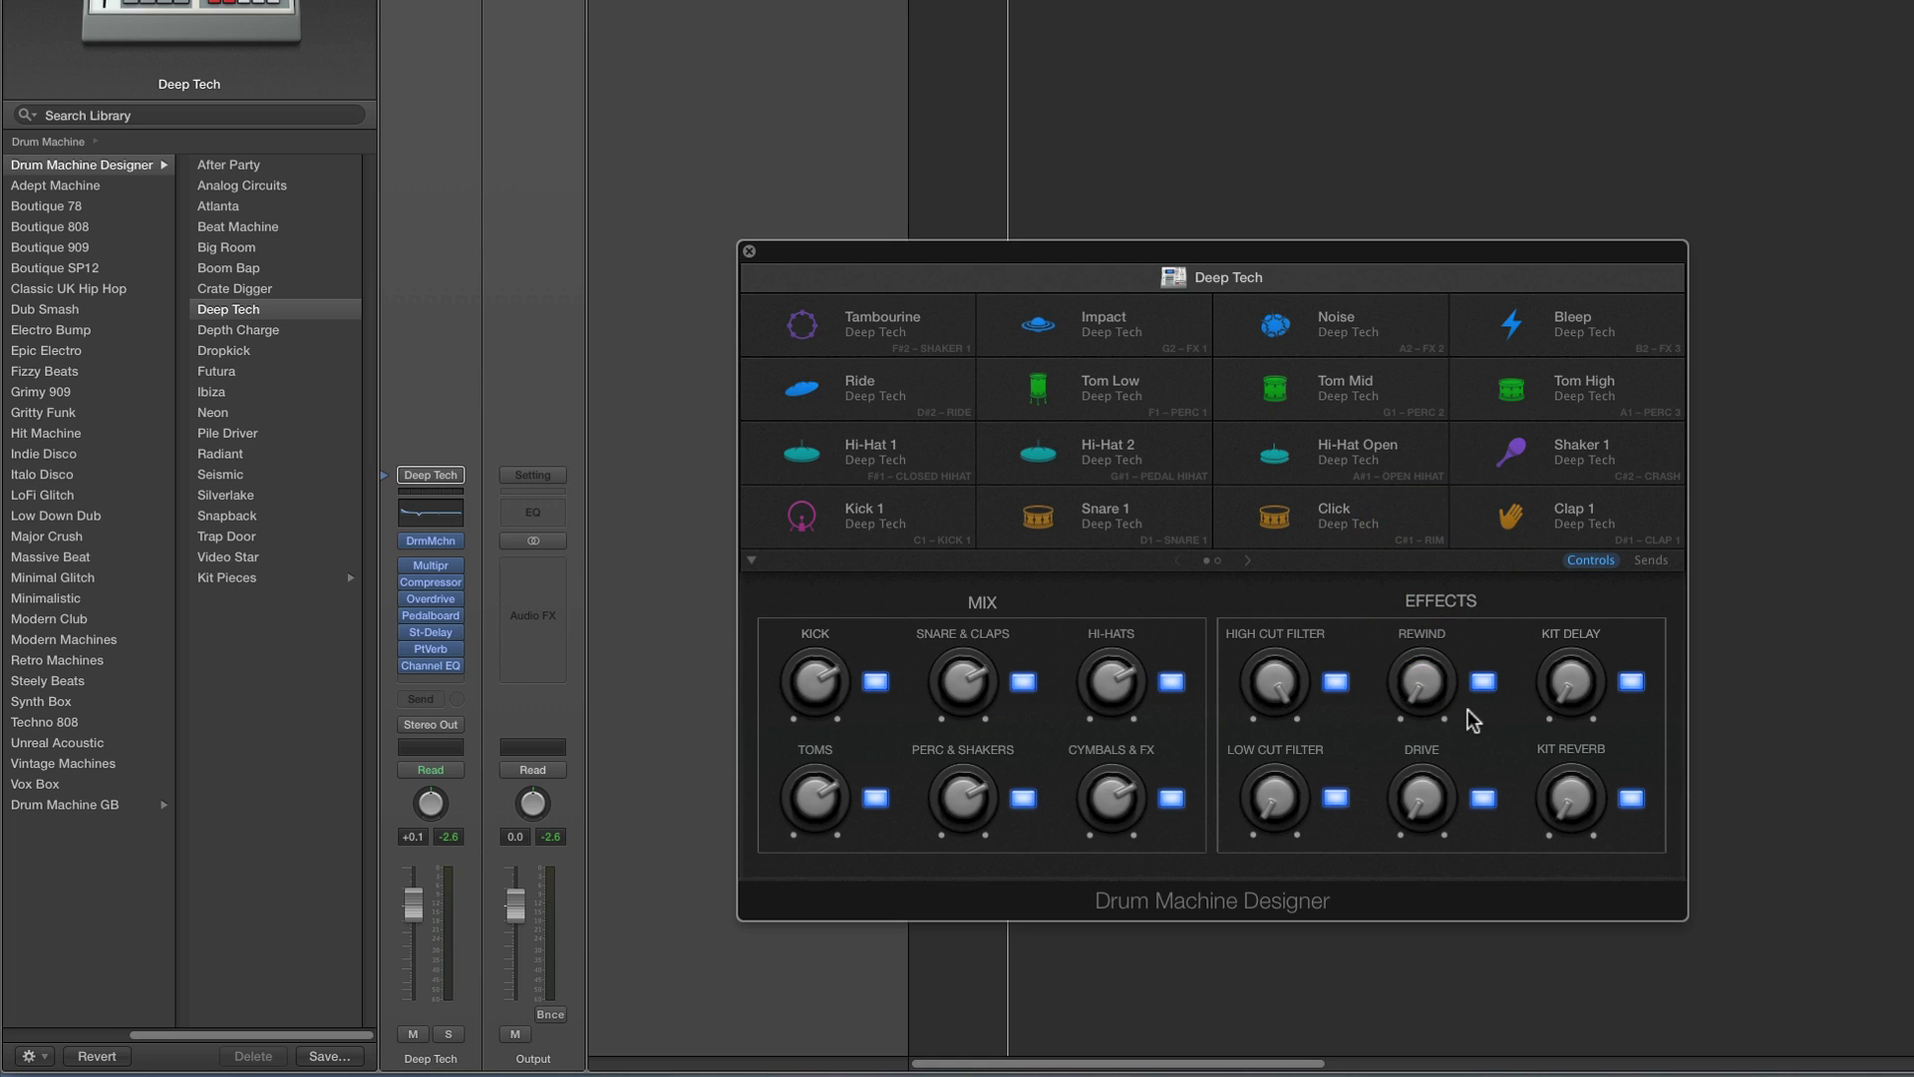
pyautogui.moveTo(1283, 695)
pyautogui.moveTo(1281, 692); pyautogui.dragTo(1282, 697)
pyautogui.rightClick(1281, 690)
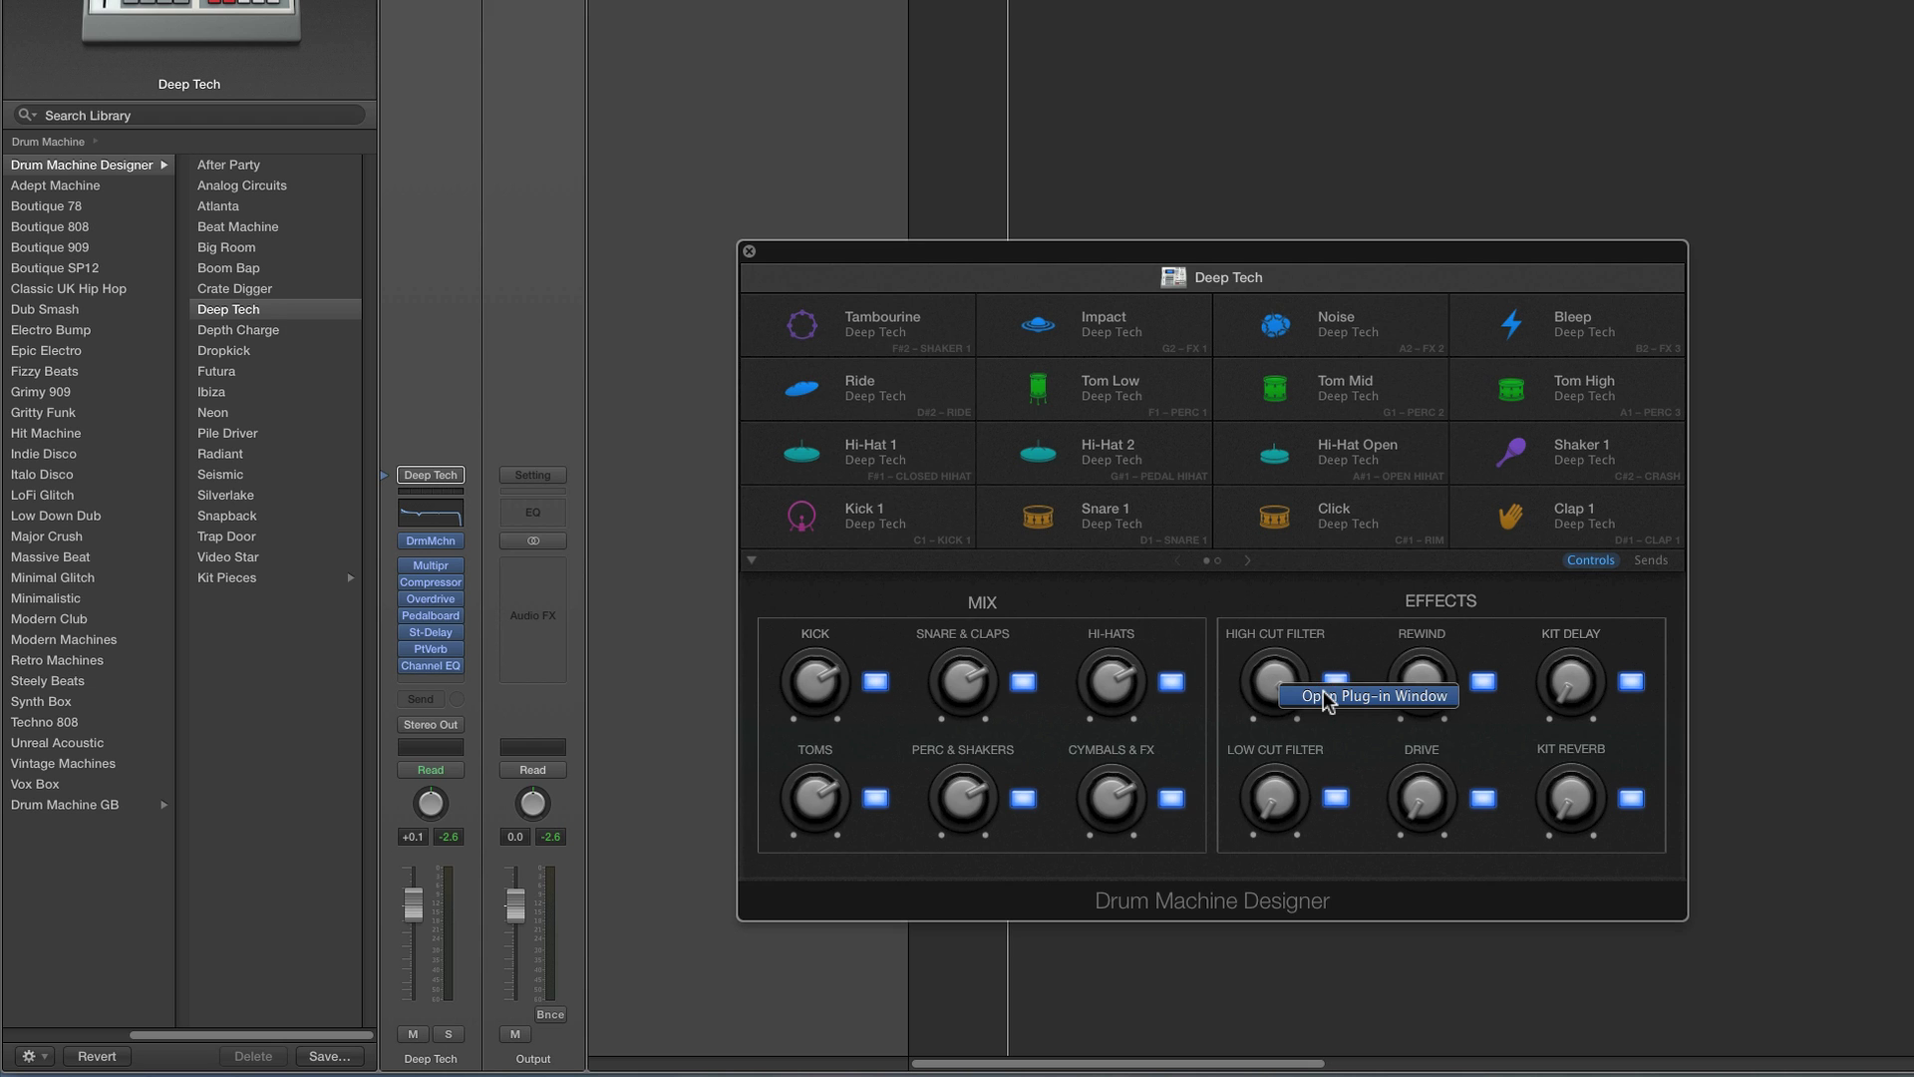
pyautogui.click(1324, 695)
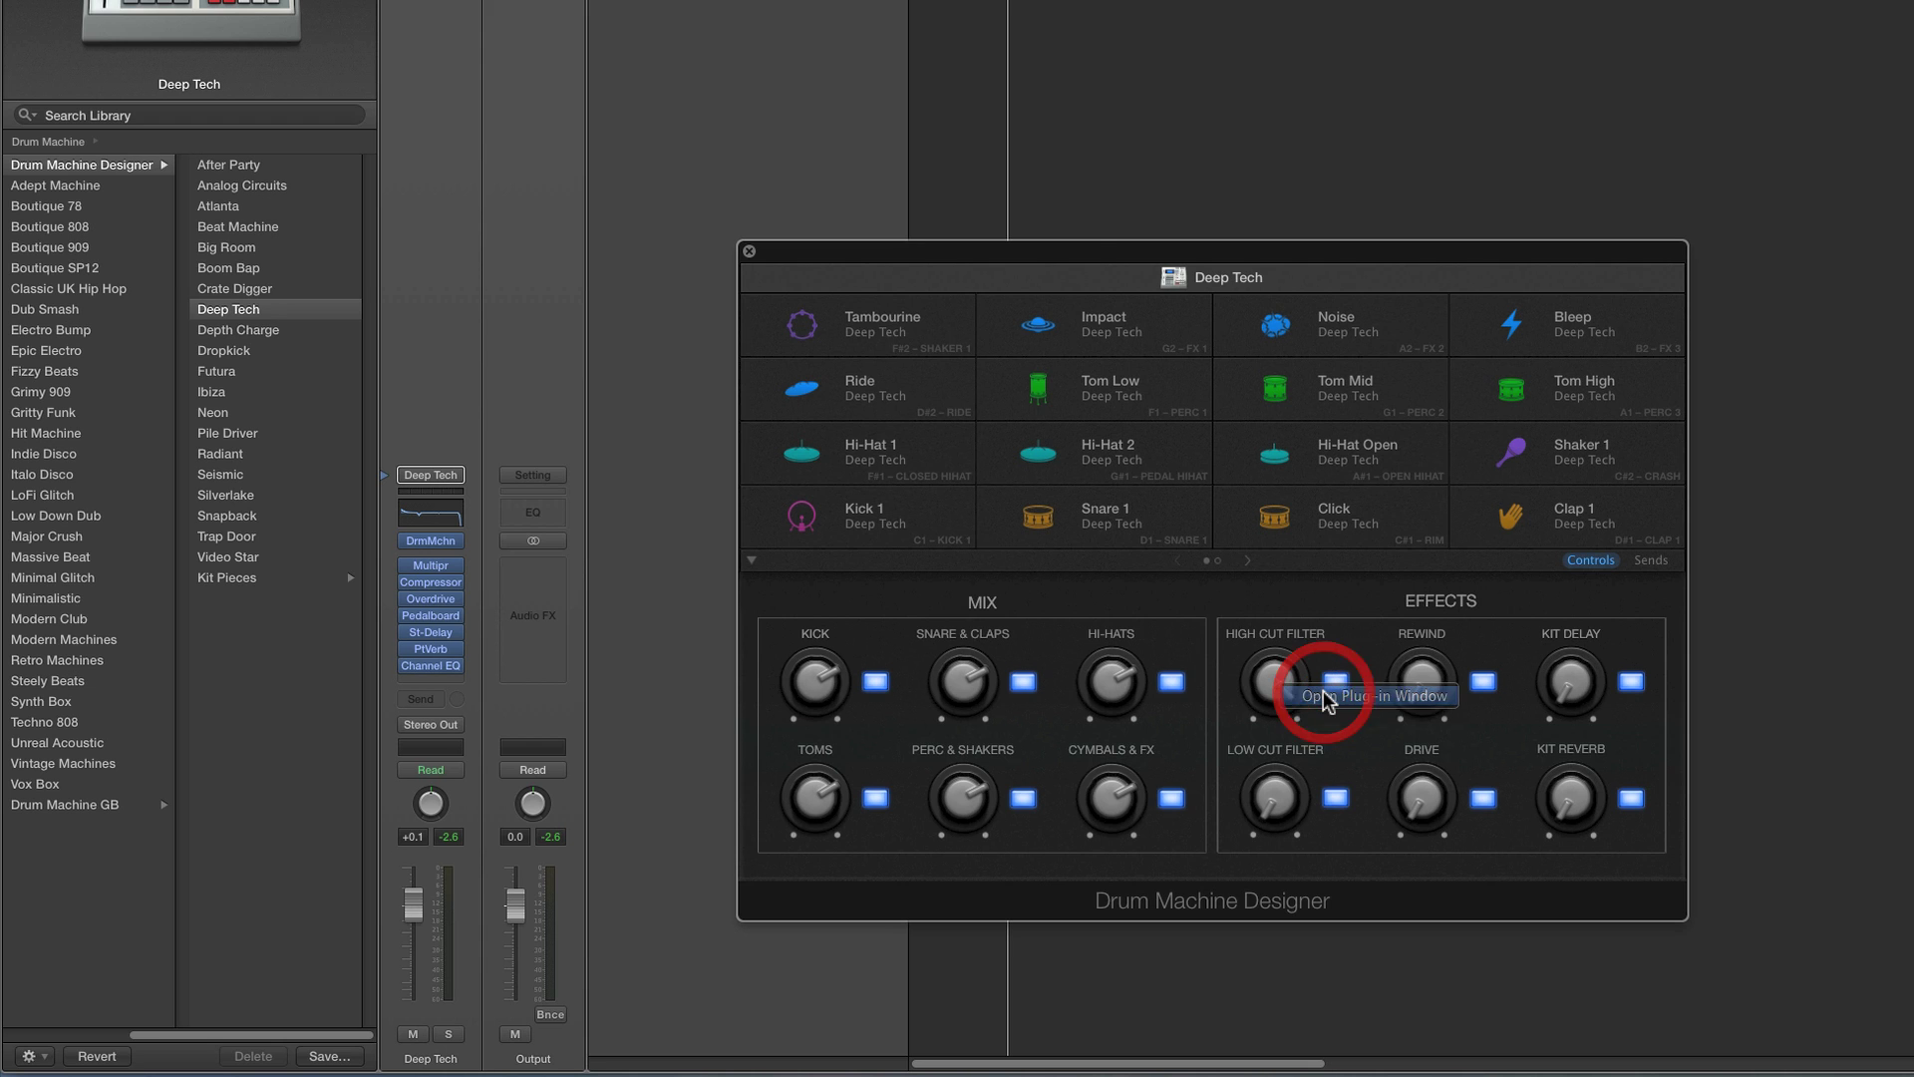
pyautogui.moveTo(559, 2); pyautogui.dragTo(544, 317)
pyautogui.click(112, 317)
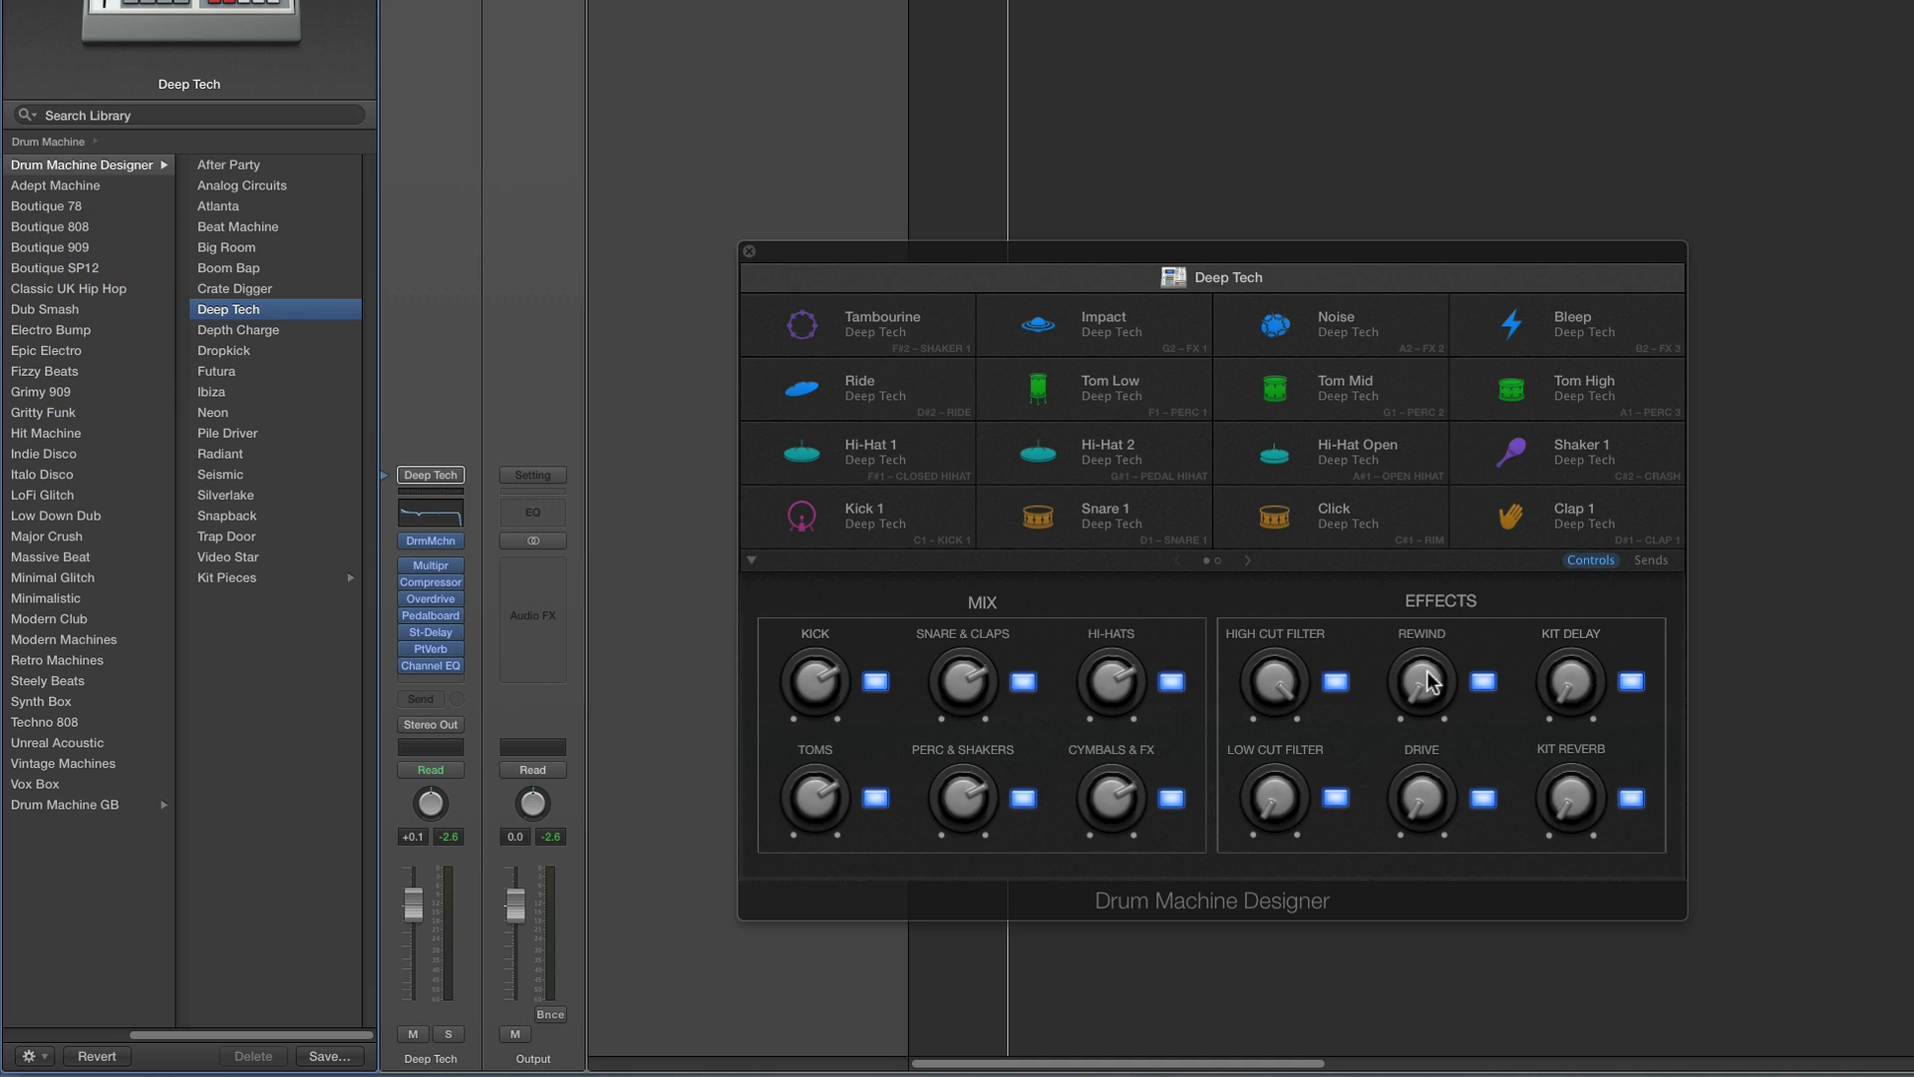
# Open the Overdrive plug-in directly from the kit's Drive control and close it
pyautogui.rightClick(1429, 812)
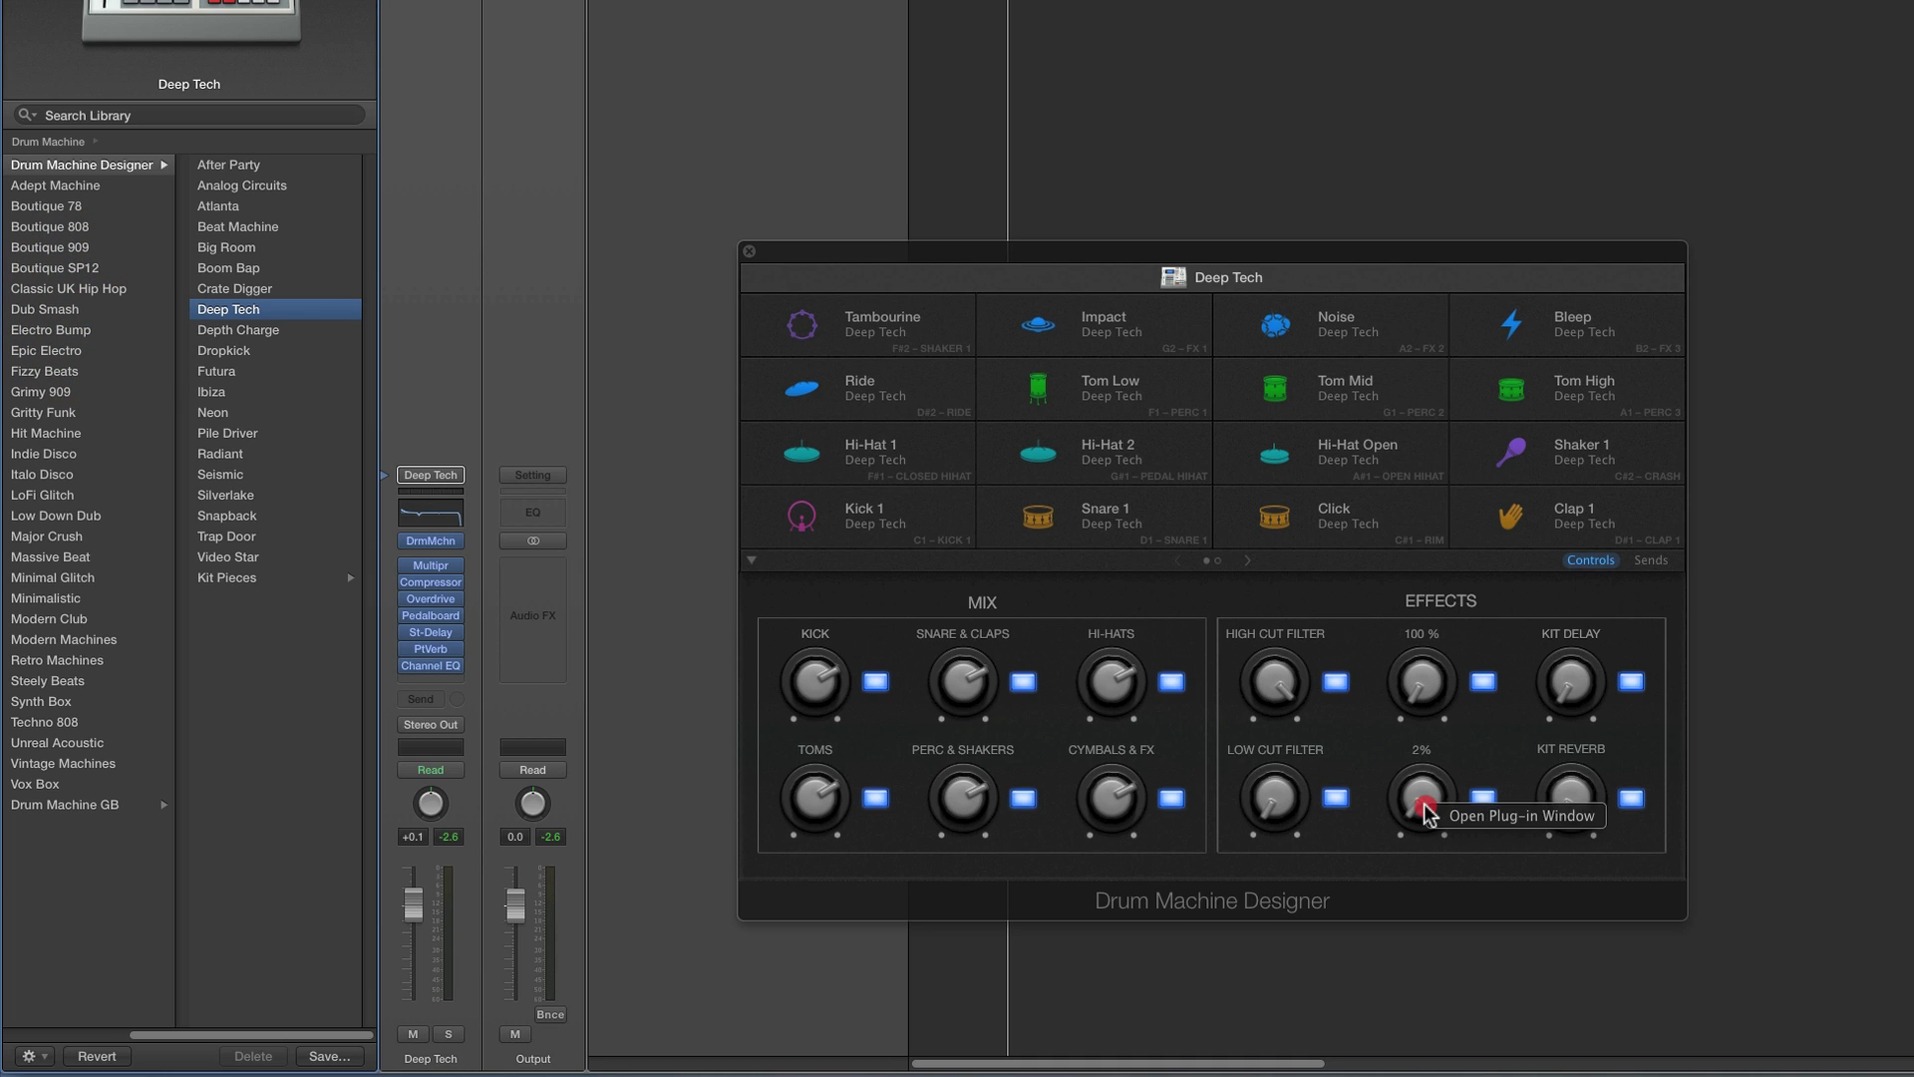
pyautogui.click(1466, 815)
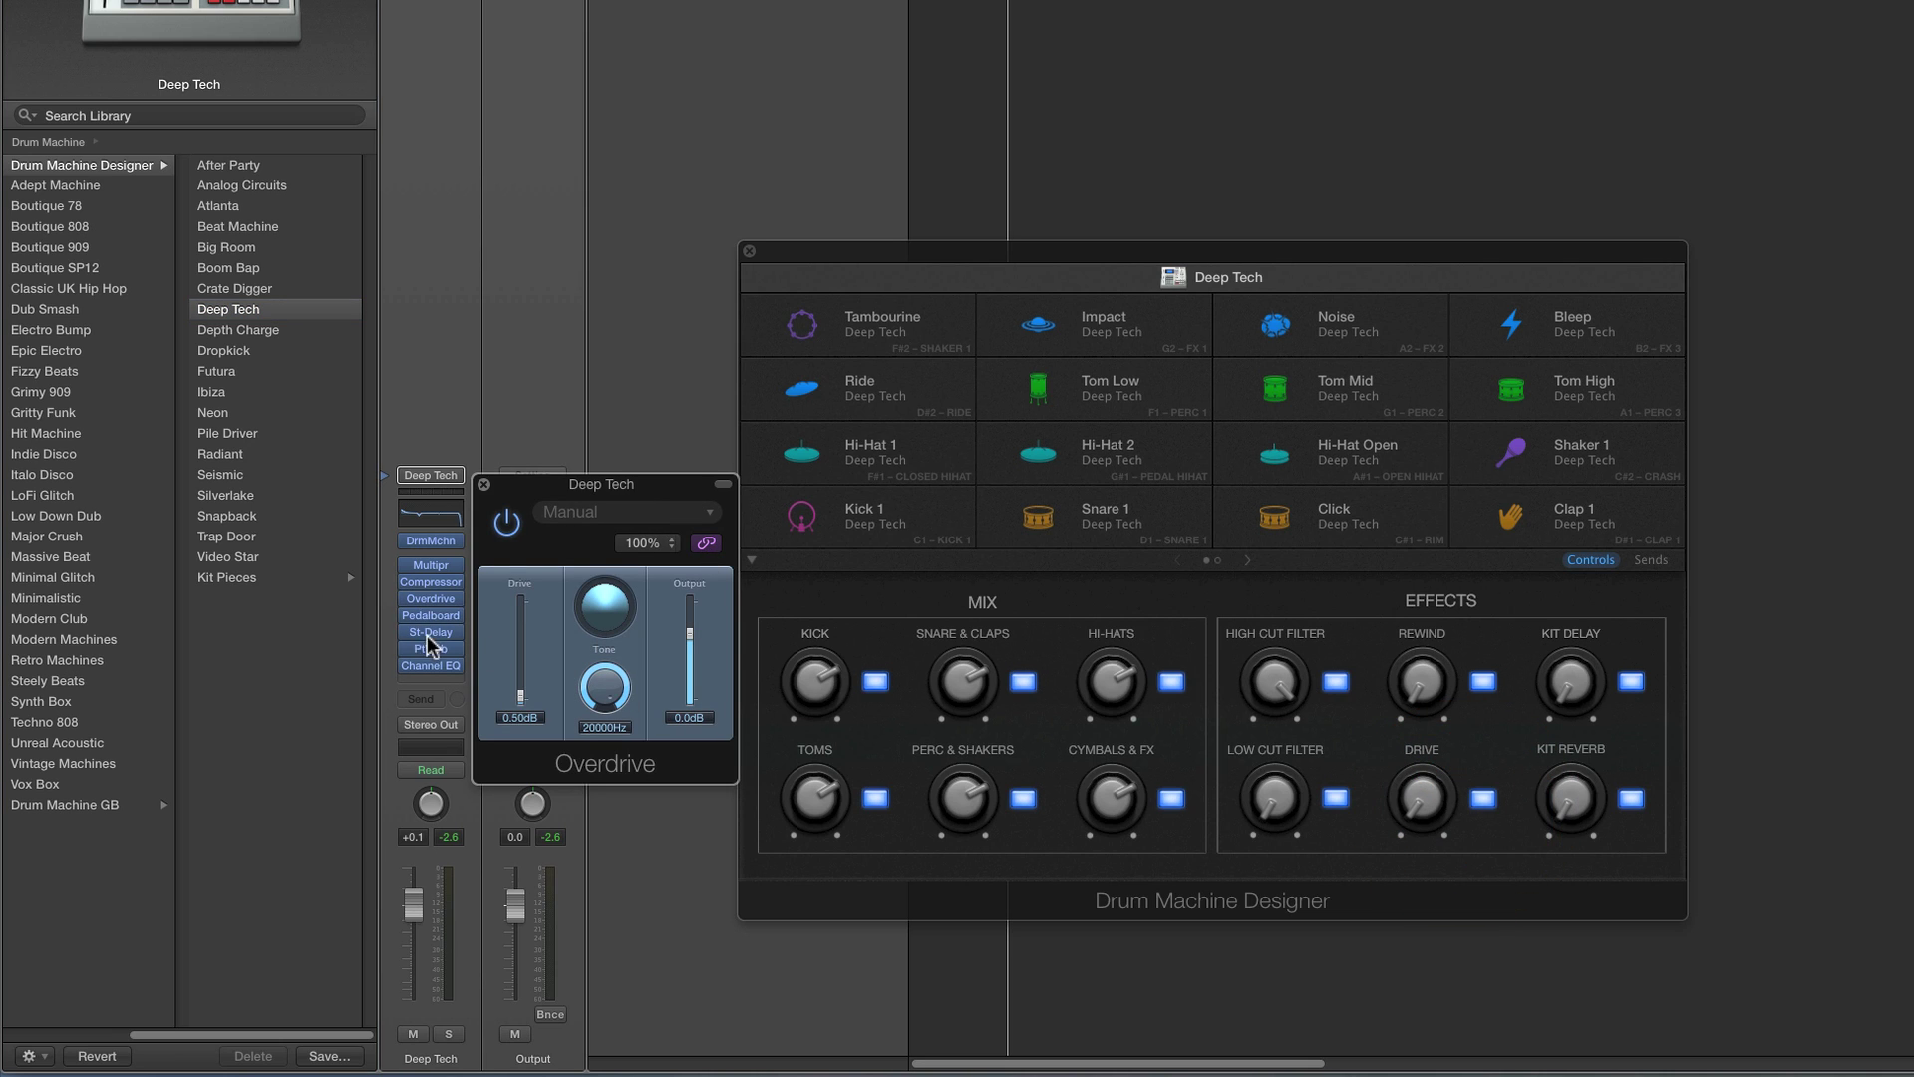
pyautogui.click(483, 484)
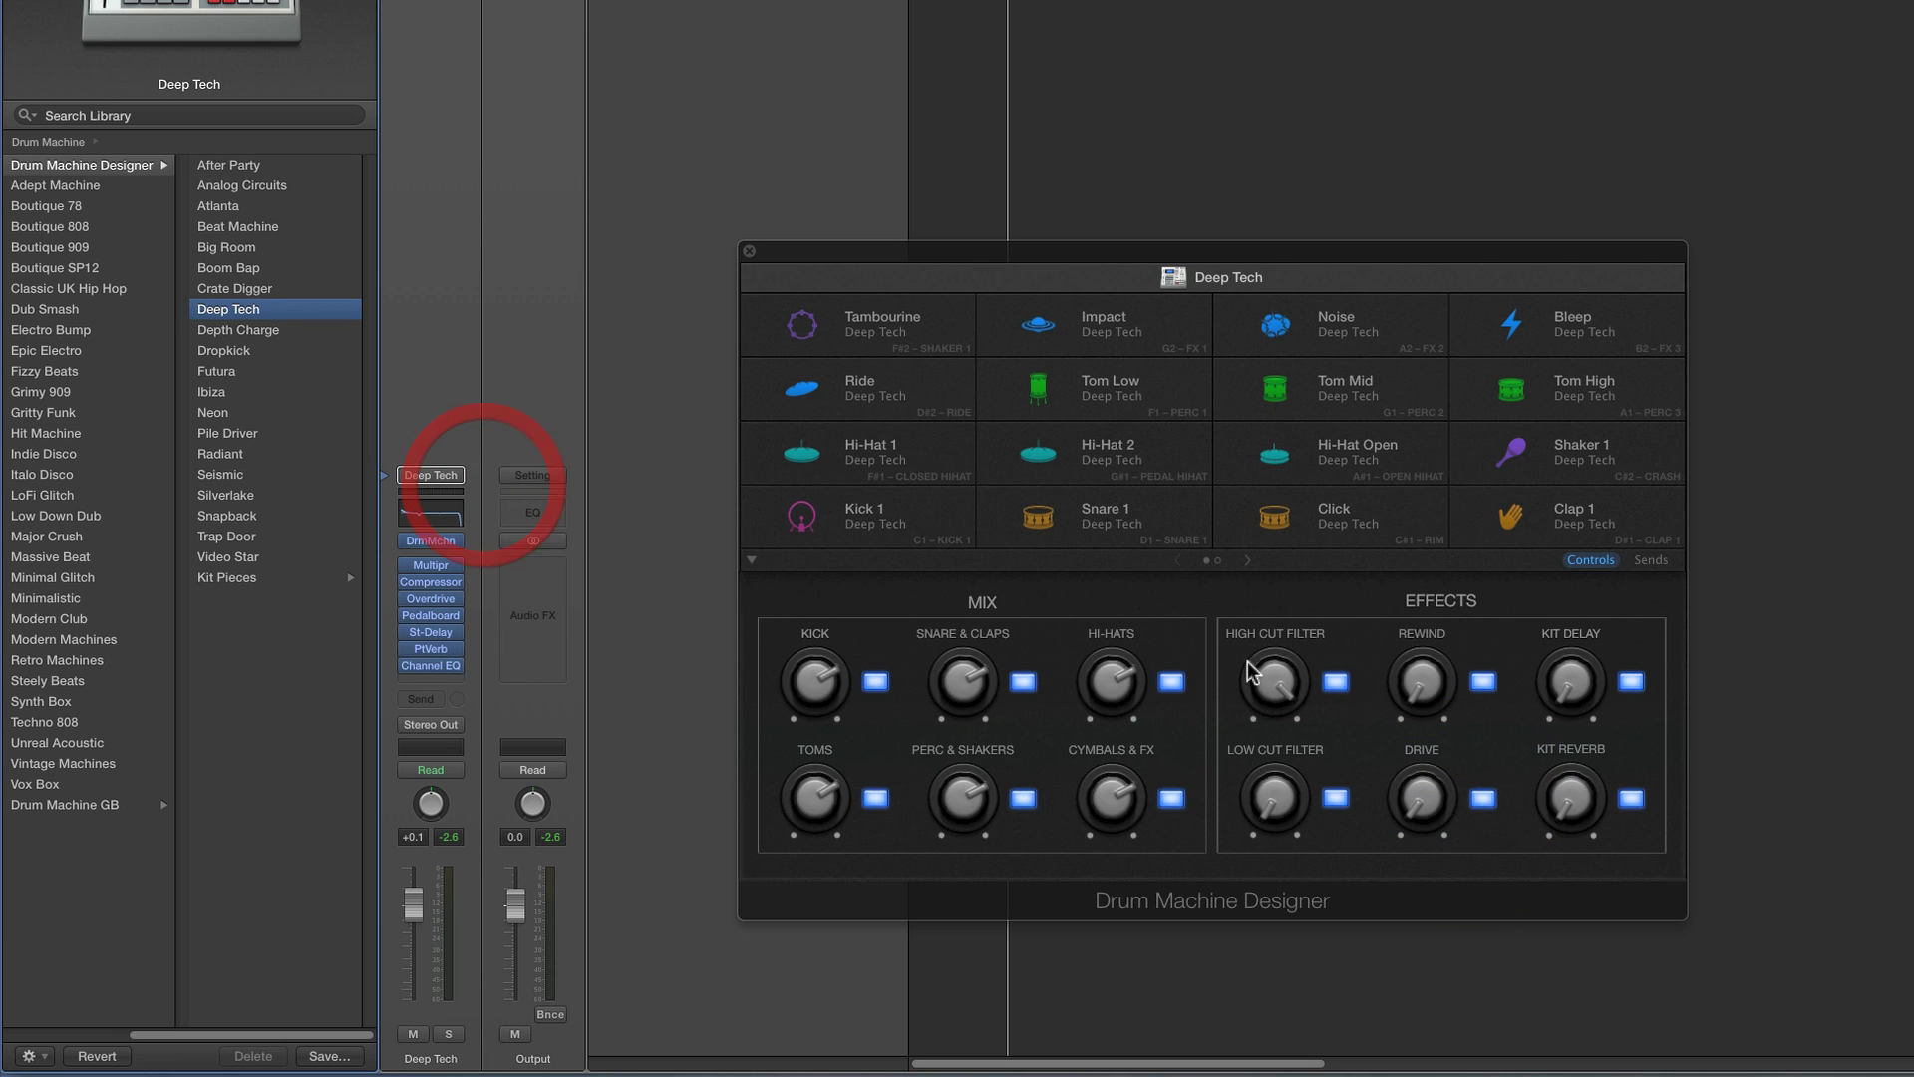
# Open the Stereo Delay plug-in directly from the kit's Kit Delay control and close it
pyautogui.rightClick(1575, 683)
pyautogui.click(1635, 684)
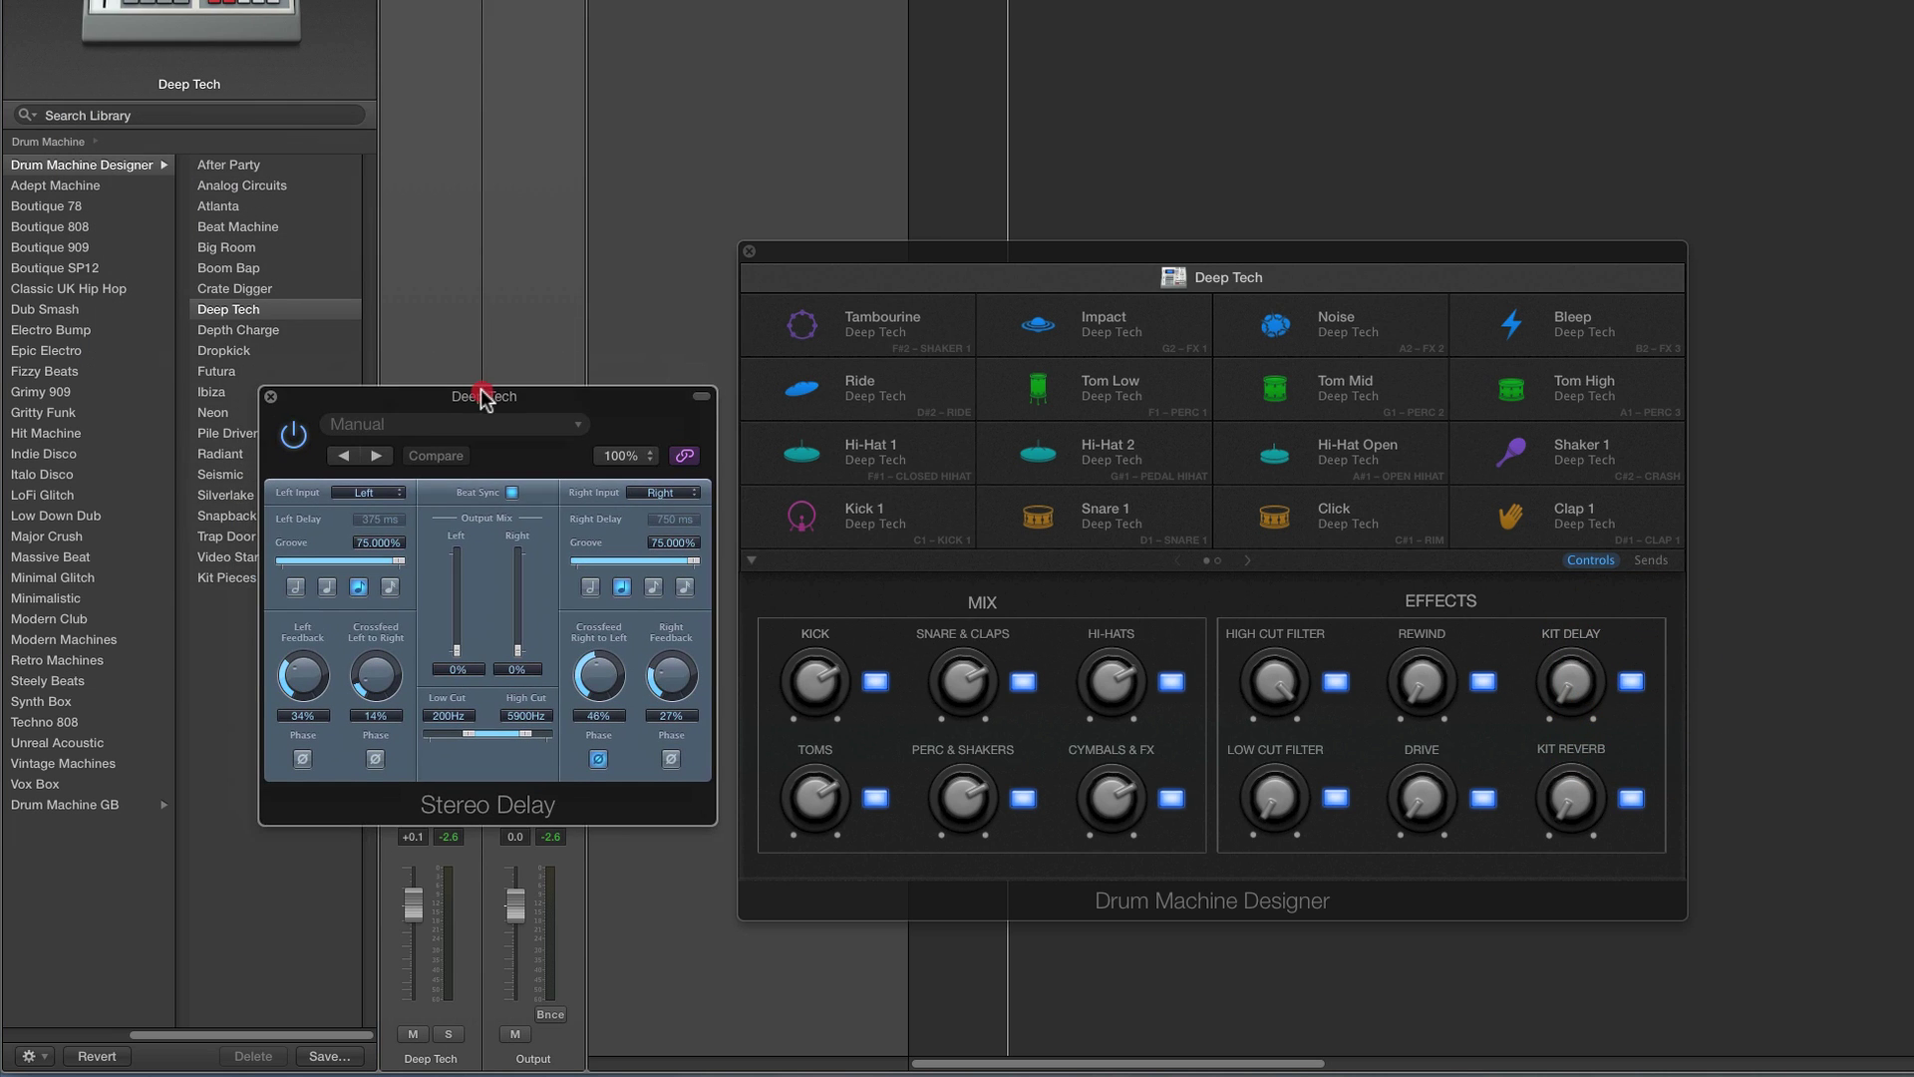
pyautogui.click(432, 379)
pyautogui.click(272, 399)
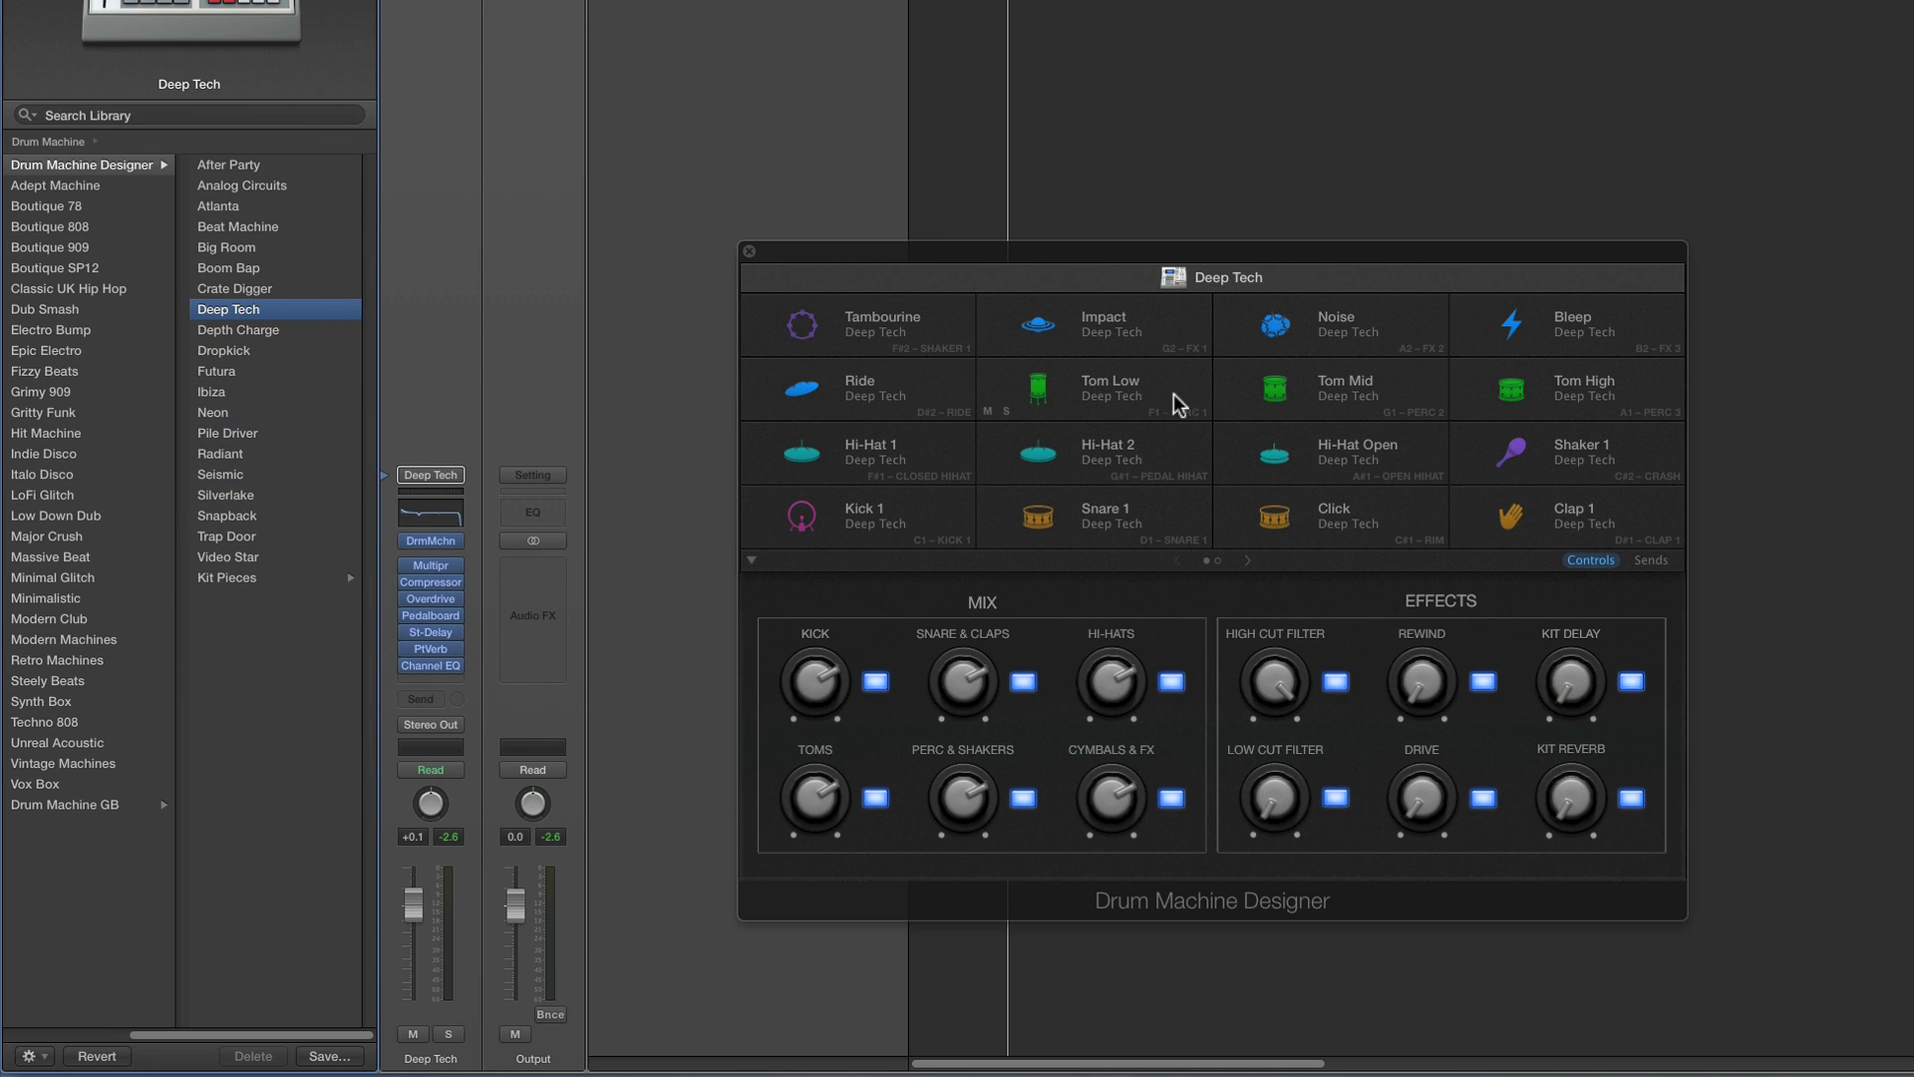
# Reposition the Drum Machine Designer window and select the Snare 1 kit piece to show its own controls and channel
pyautogui.moveTo(1177, 283); pyautogui.dragTo(1127, 78)
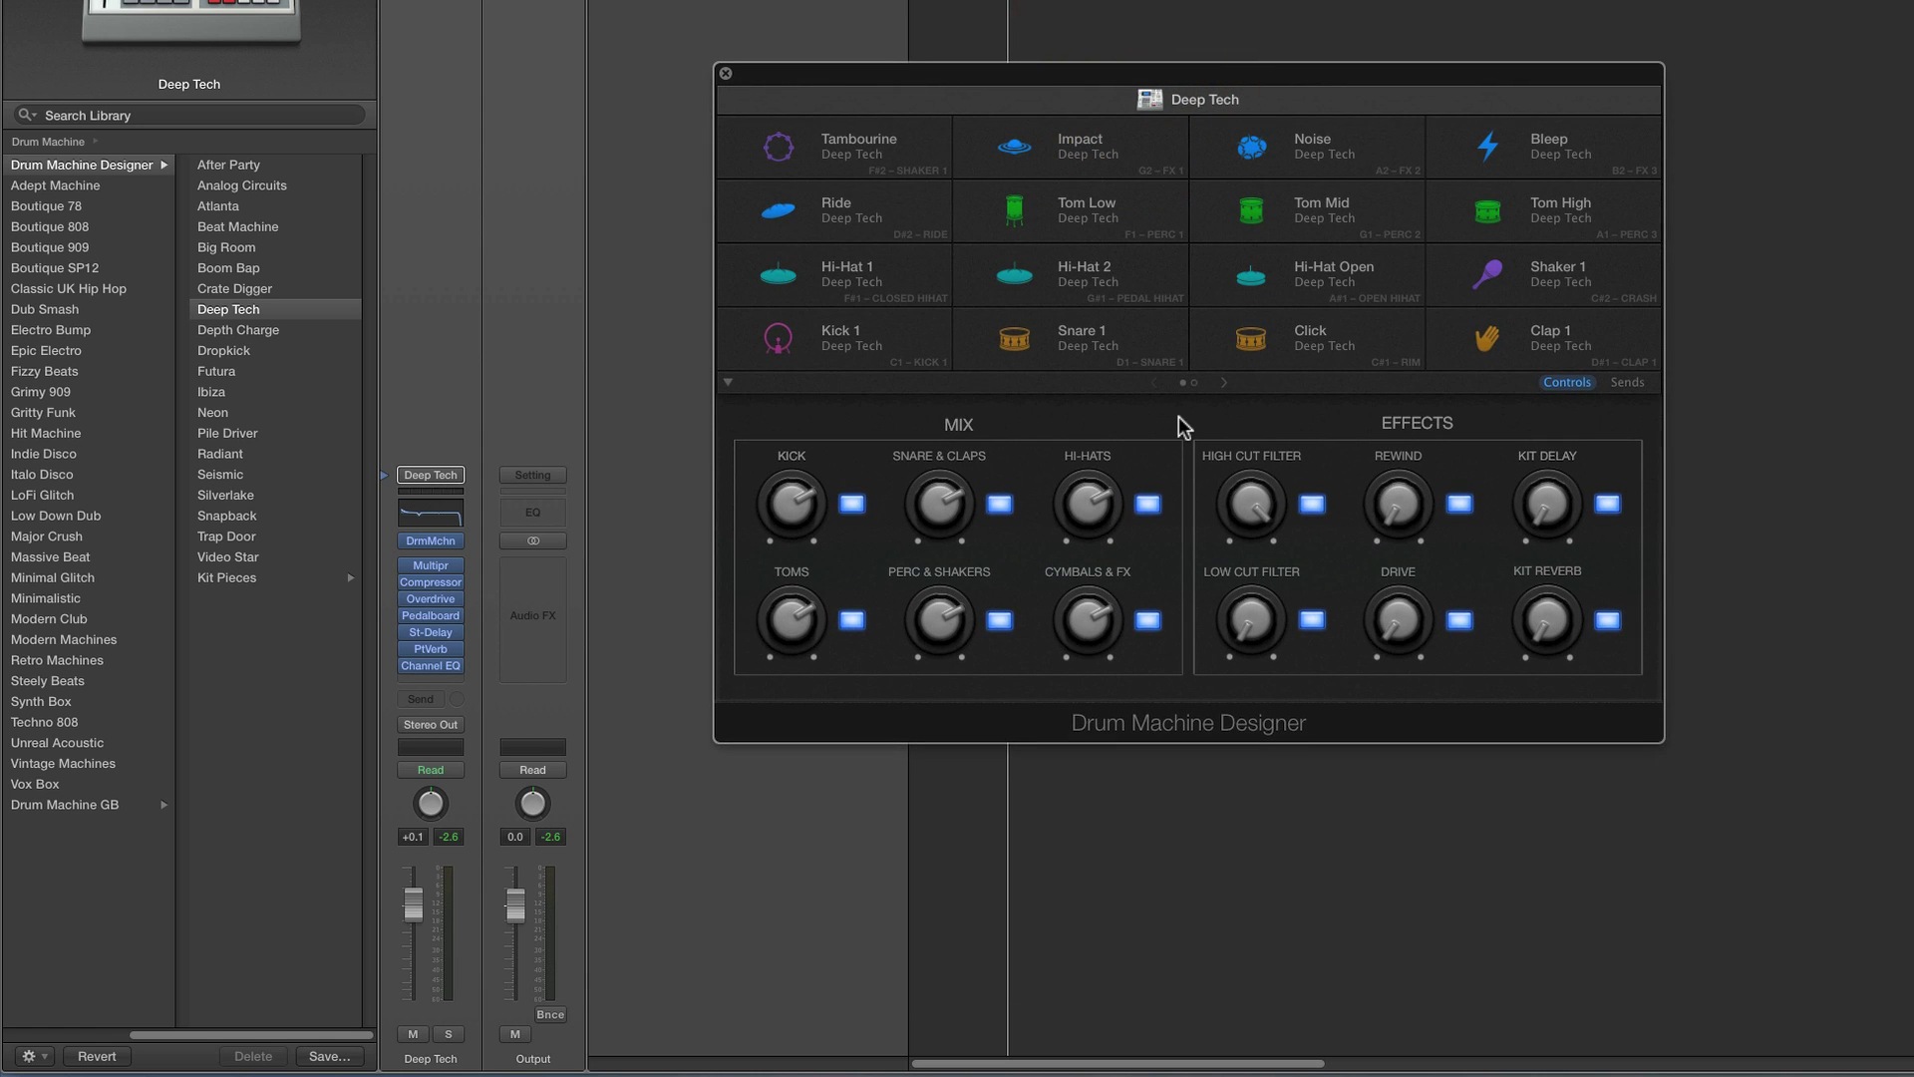
pyautogui.click(1017, 344)
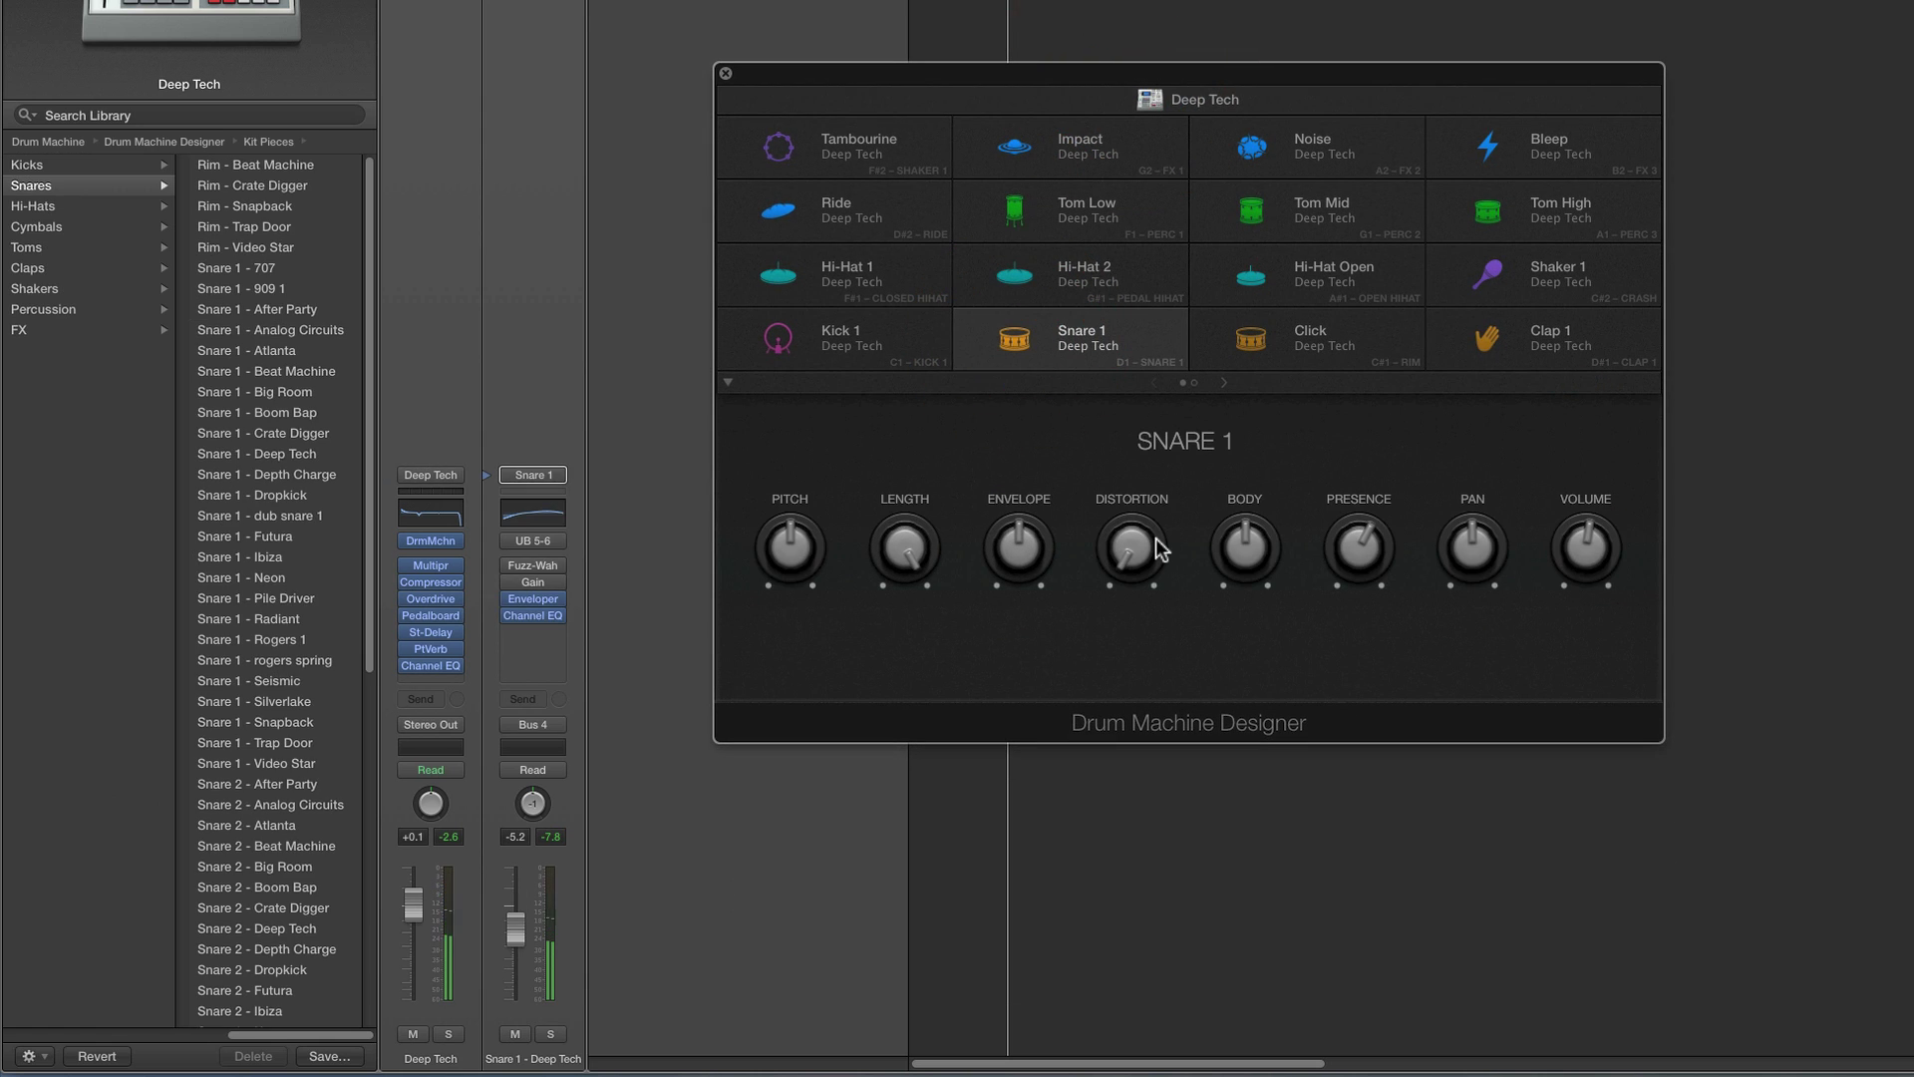